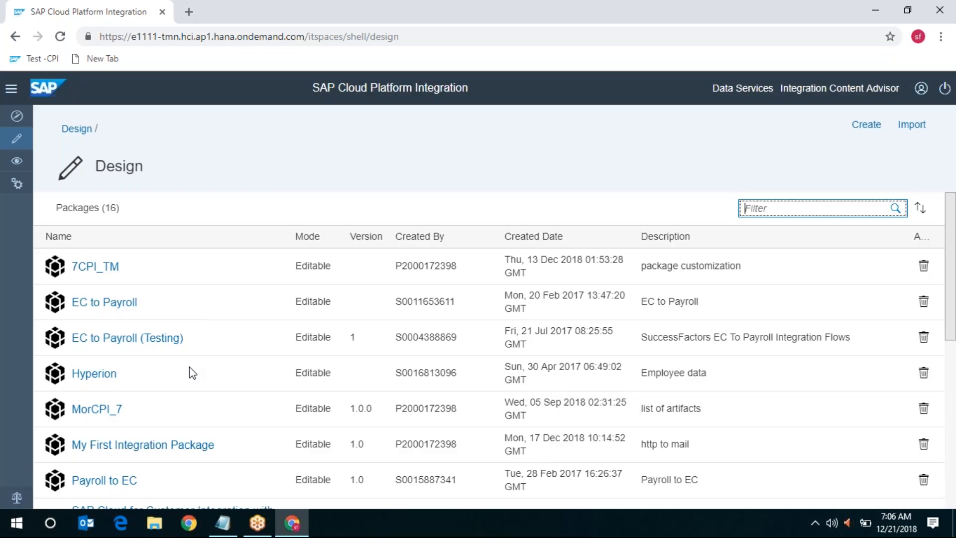
Open the MorCPI_7 package's artifacts and filter them by 'CONVERT'
scroll(190, 367, down, 1)
click(97, 339)
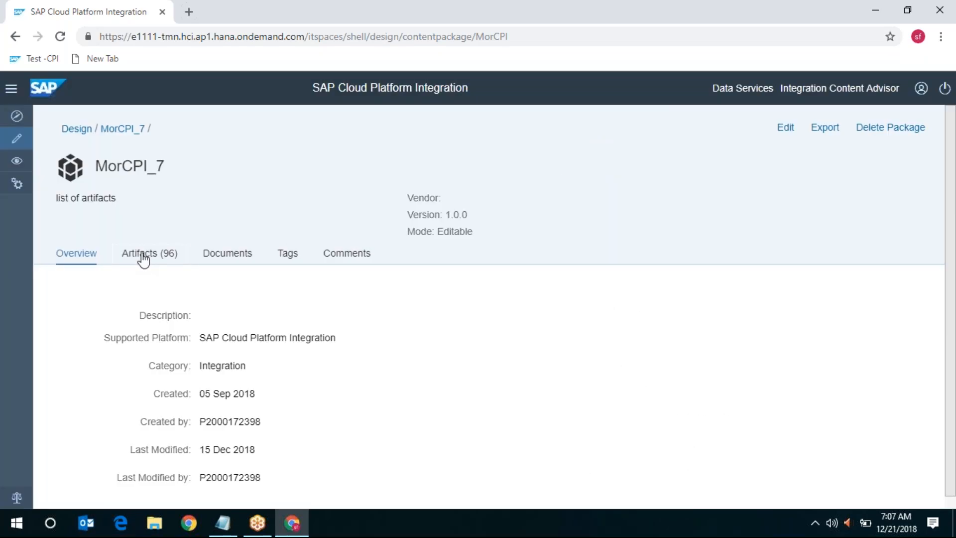
click(144, 258)
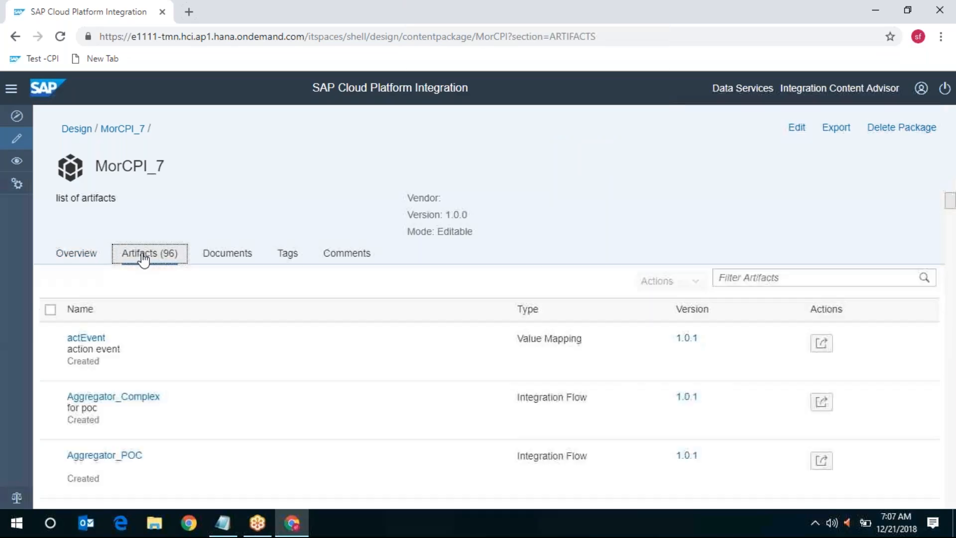
click(813, 278)
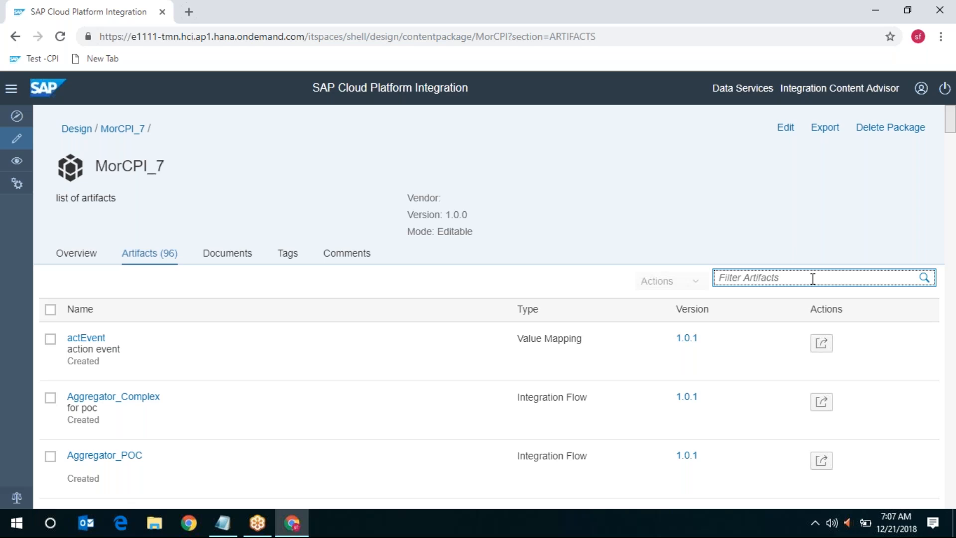
text(CONVERT)
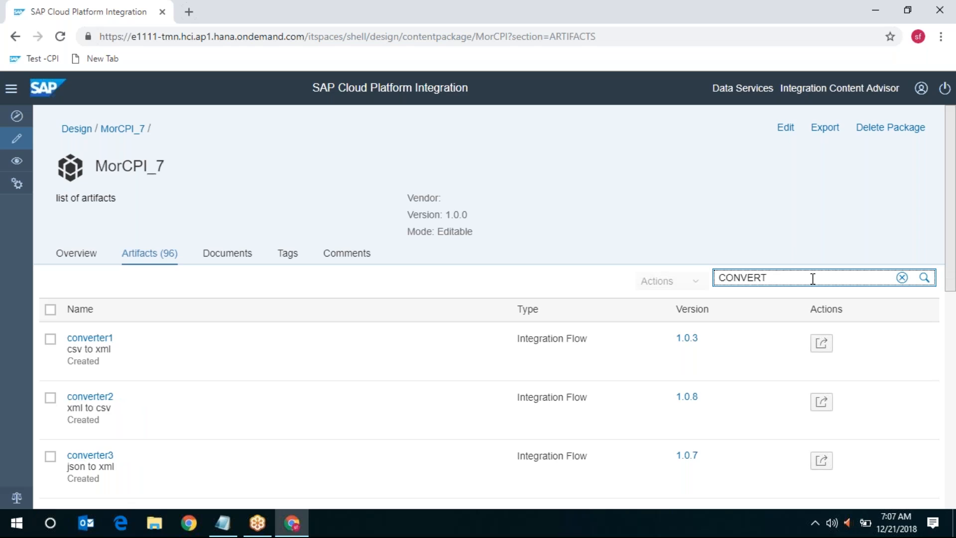
key(Return)
click(87, 337)
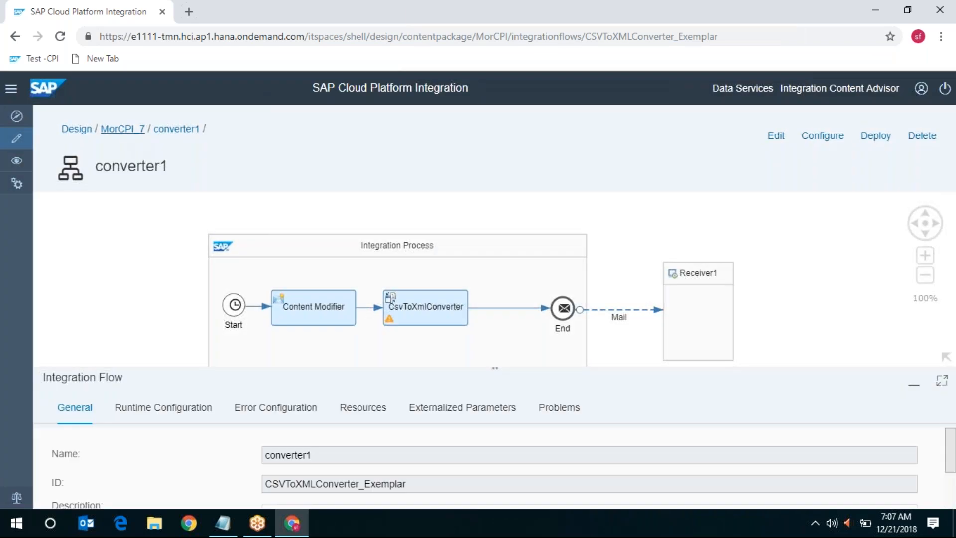
click(121, 132)
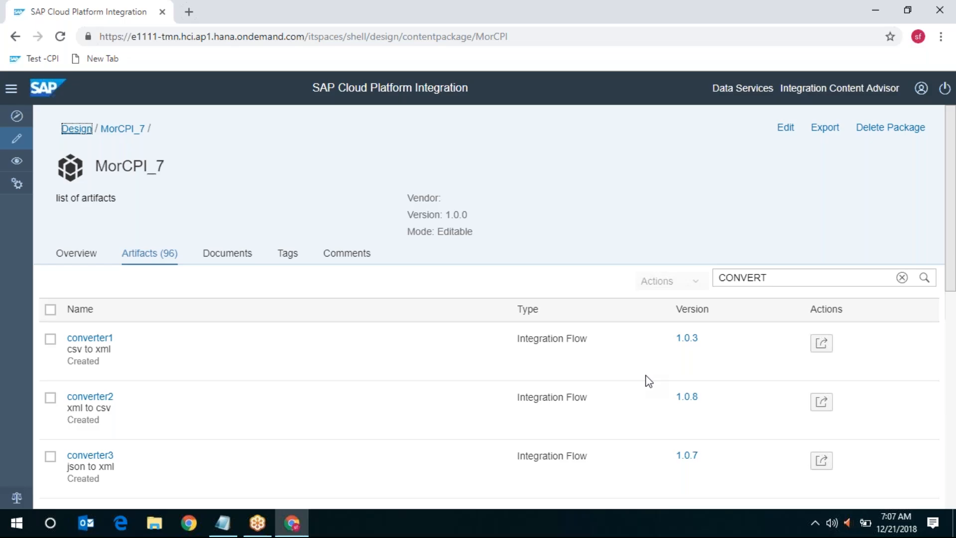
scroll(646, 380, down, 5)
scroll(646, 380, up, 3)
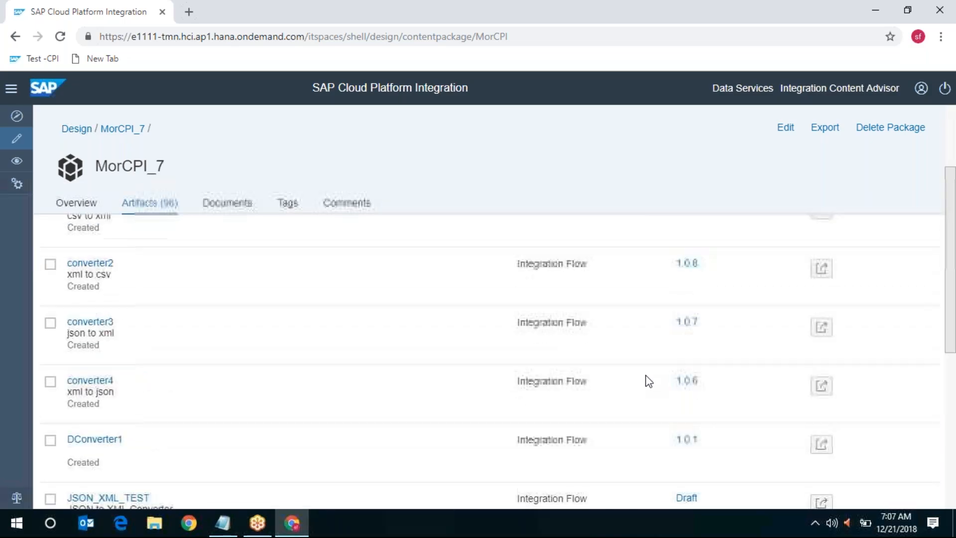
click(78, 274)
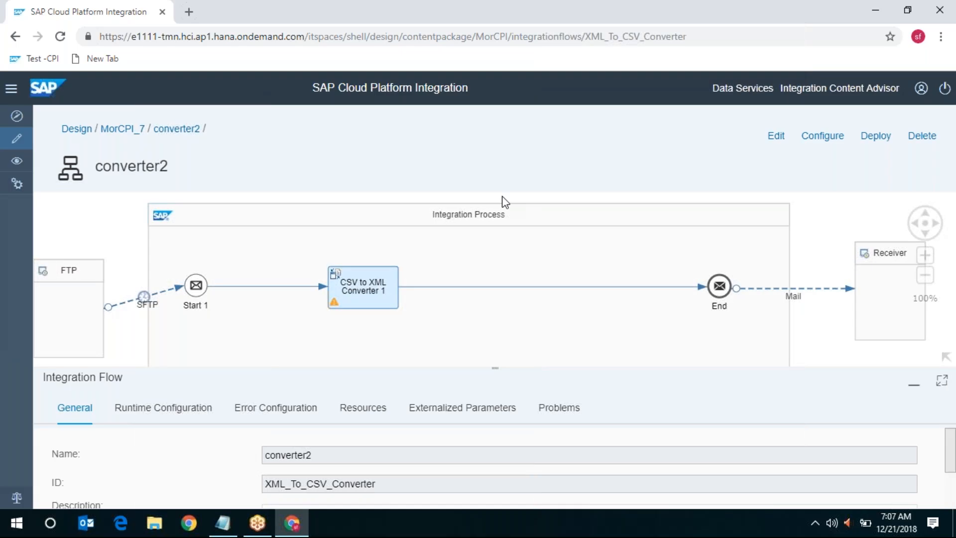
scroll(504, 201, up, 1)
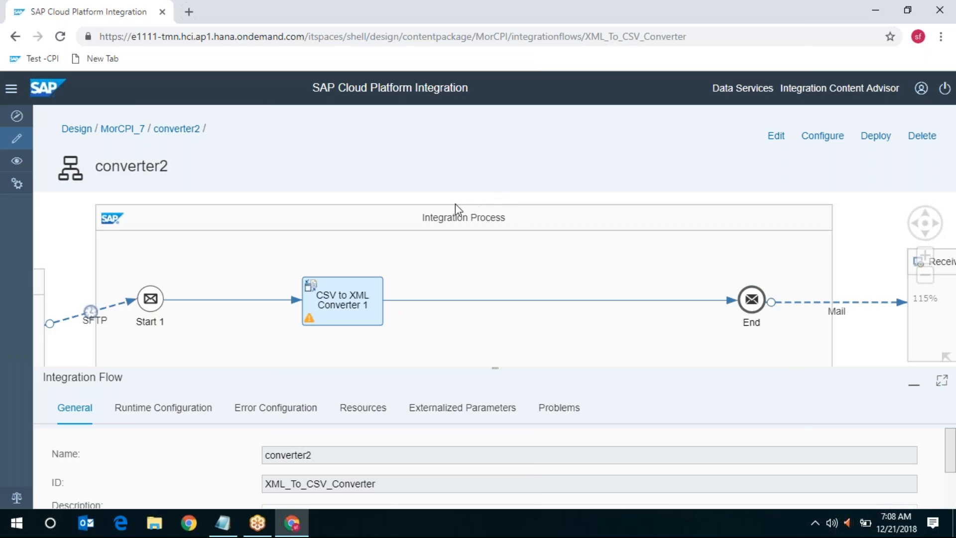
click(132, 129)
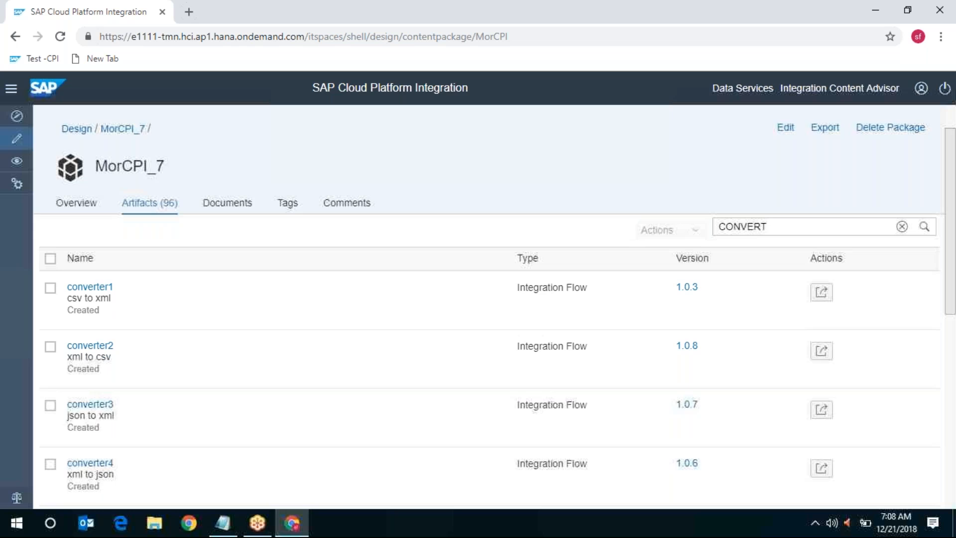
Open the converter1 integration flow and switch it into edit mode
click(90, 287)
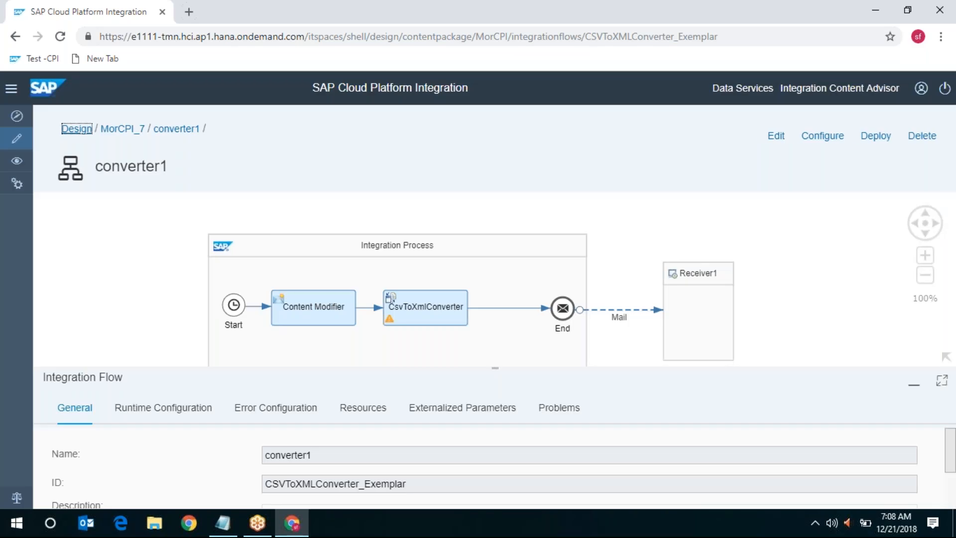
click(775, 135)
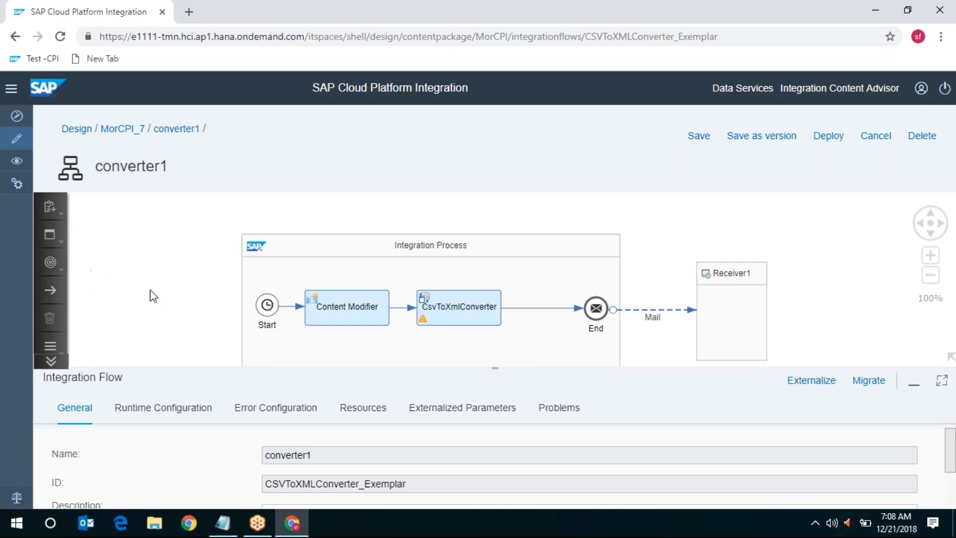
Expand the palette's Message Transformers category to list its Converter step types
click(52, 361)
click(52, 361)
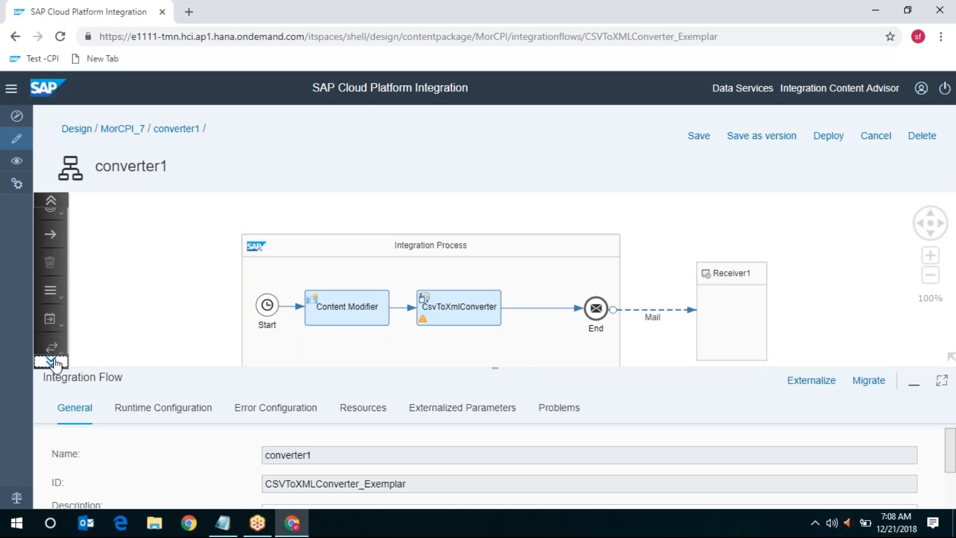
click(50, 318)
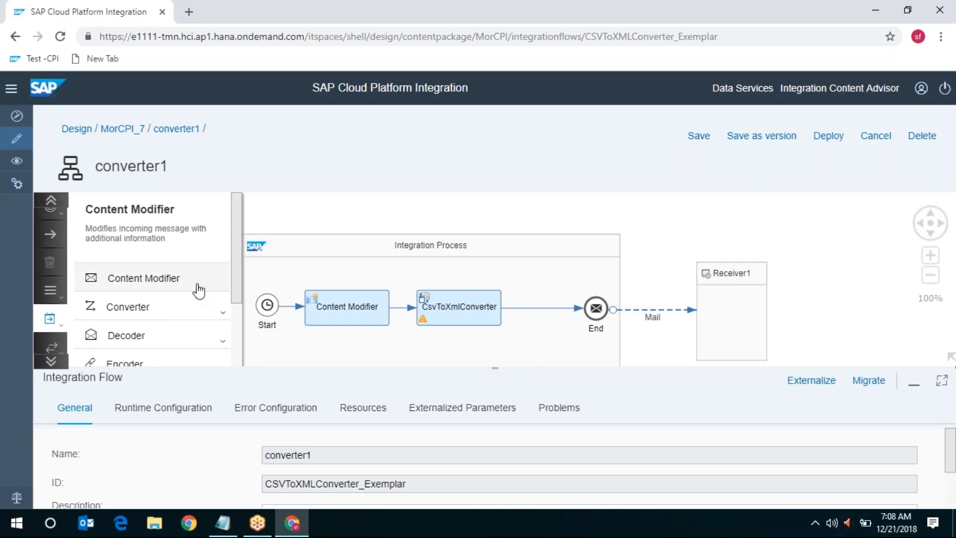
click(188, 312)
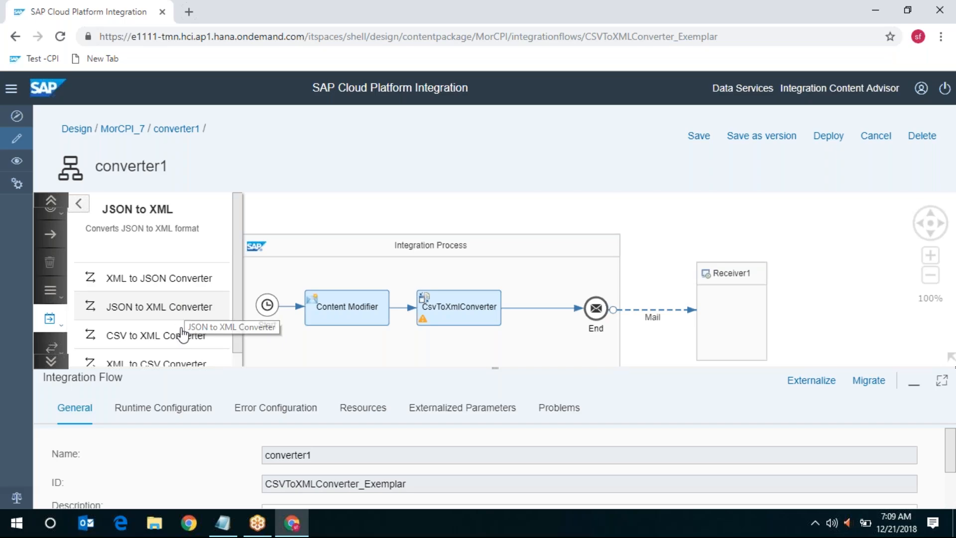
Review the XML to JSON, CSV to XML and XML to CSV Converter descriptions, then return to the converter types
click(179, 283)
click(184, 335)
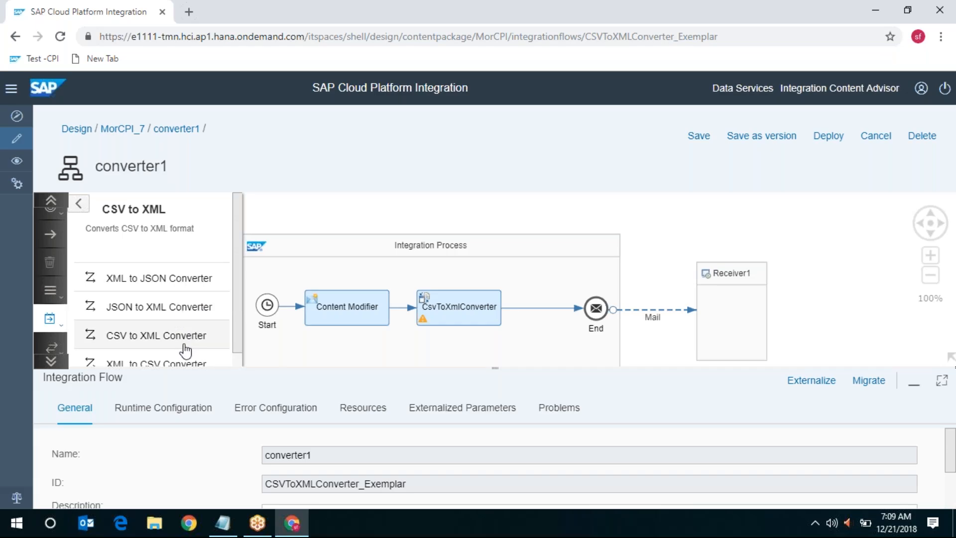
click(185, 352)
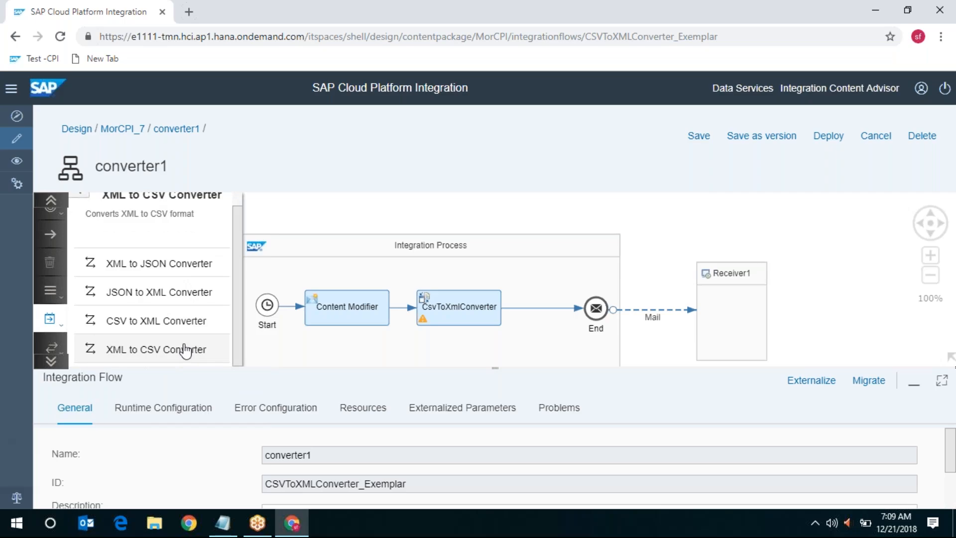
click(190, 335)
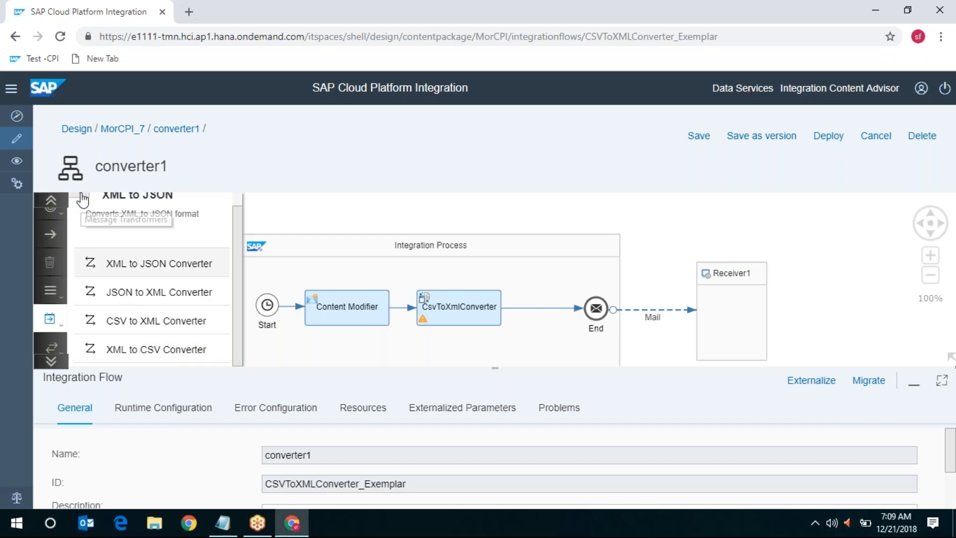
scroll(202, 326, down, 2)
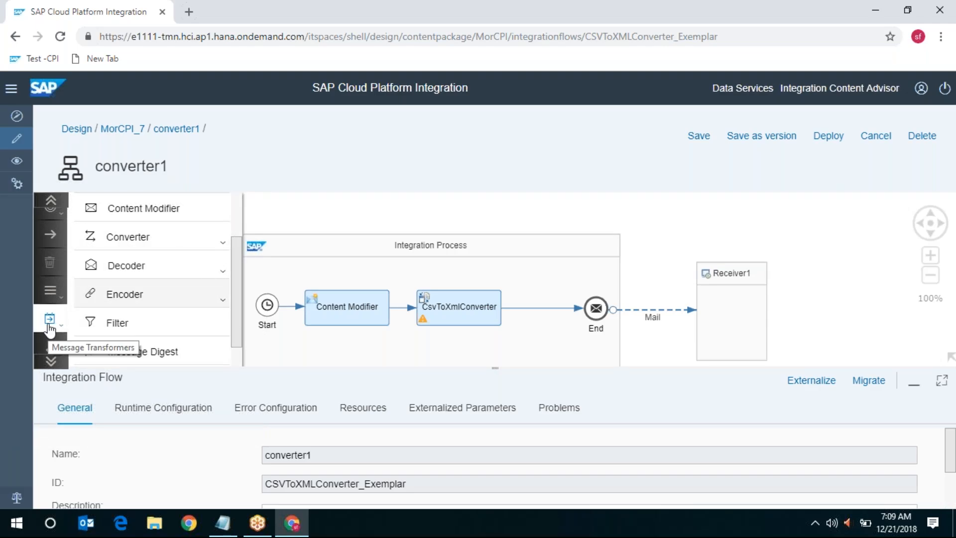
click(171, 239)
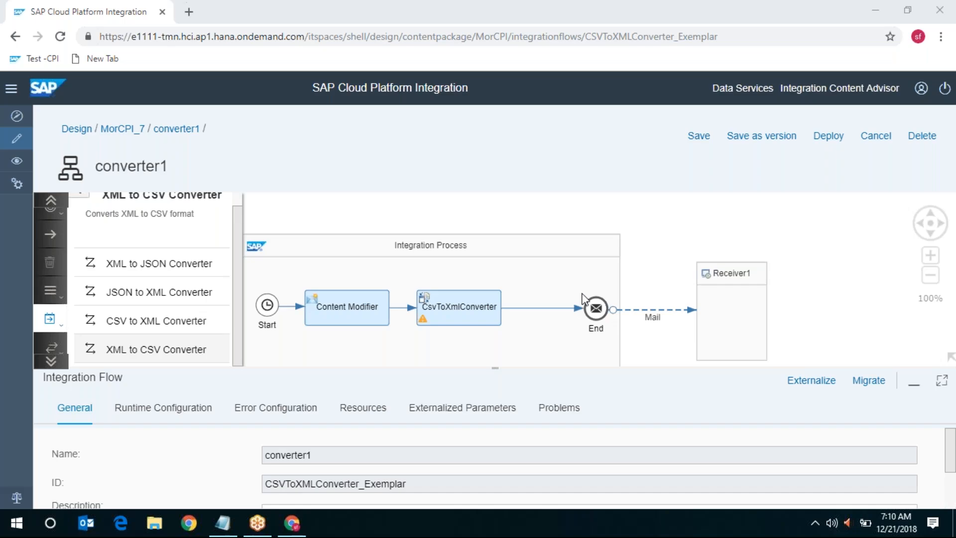
Close the palette flyout so only the converter1 flow diagram shows
click(719, 212)
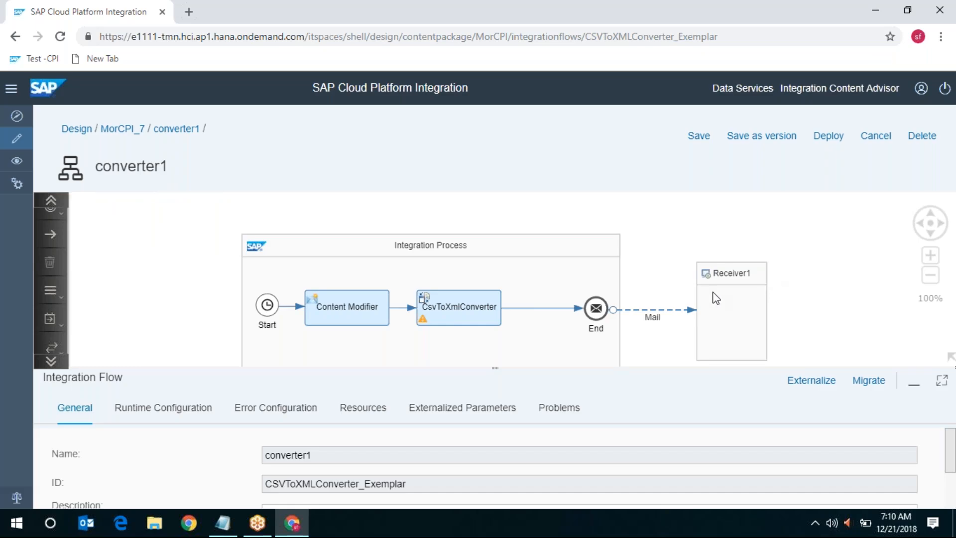
Inspect the Content Modifier's message body with its semicolon-separated name;age;gender CSV rows
click(342, 307)
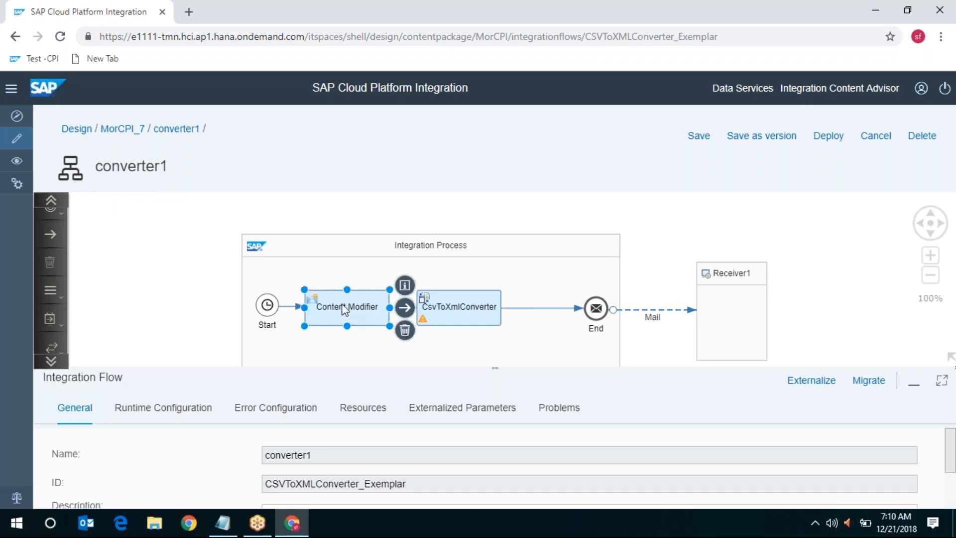
click(361, 411)
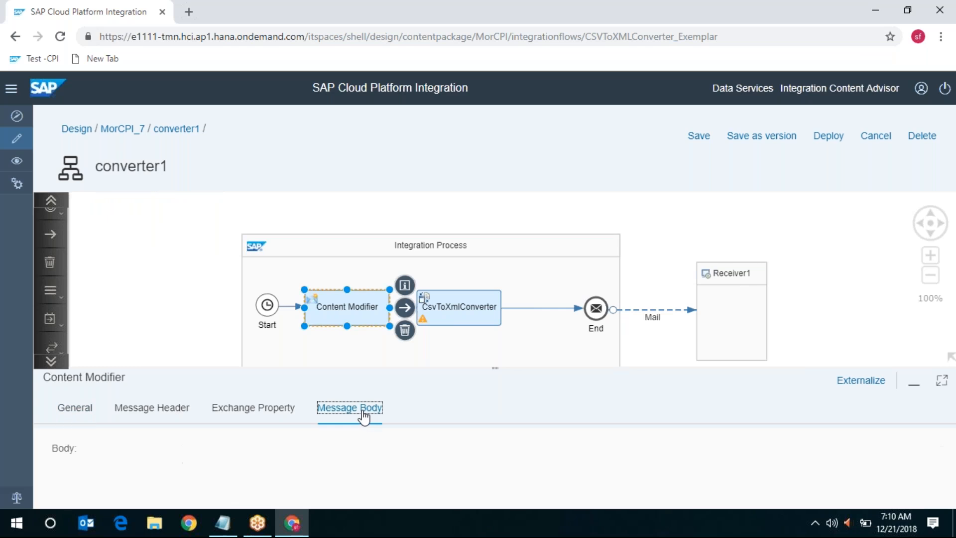
click(941, 381)
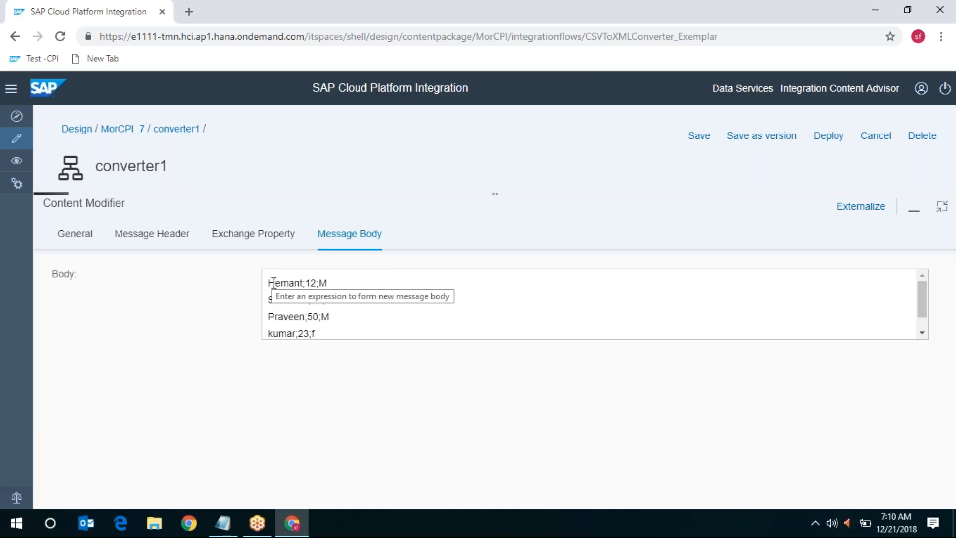
drag(273, 282, 380, 357)
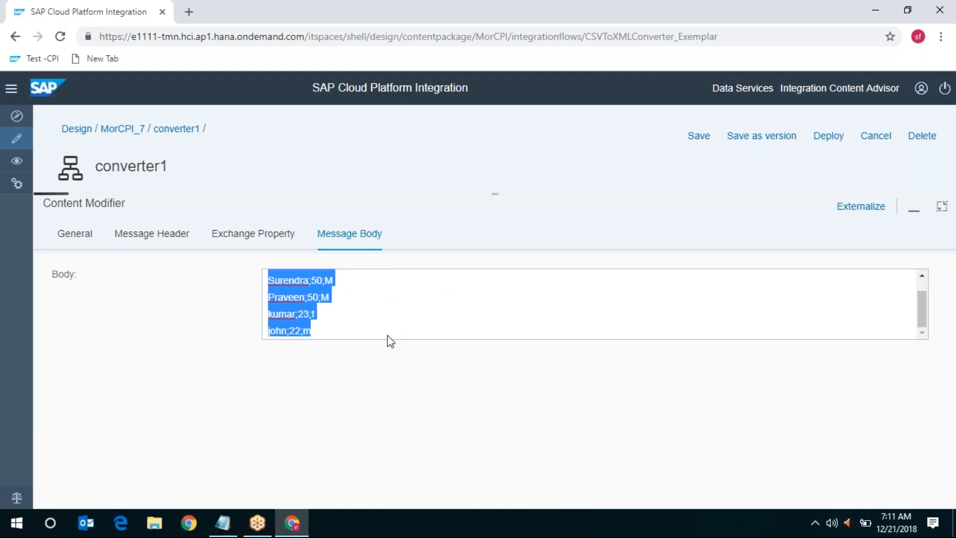
scroll(395, 313, up, 1)
scroll(395, 313, up, 1)
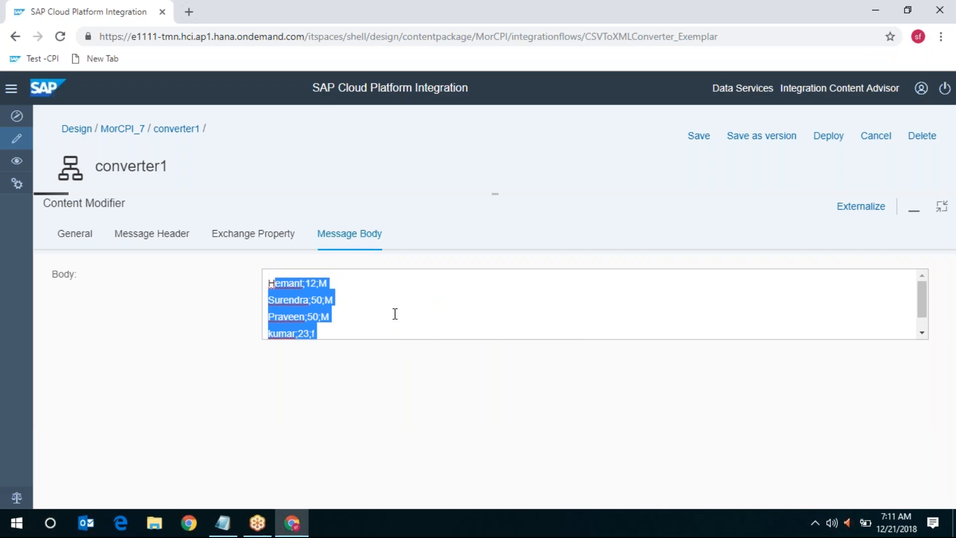
Restore the properties panel and select the CsvToXmlConverter step to show its settings
click(661, 14)
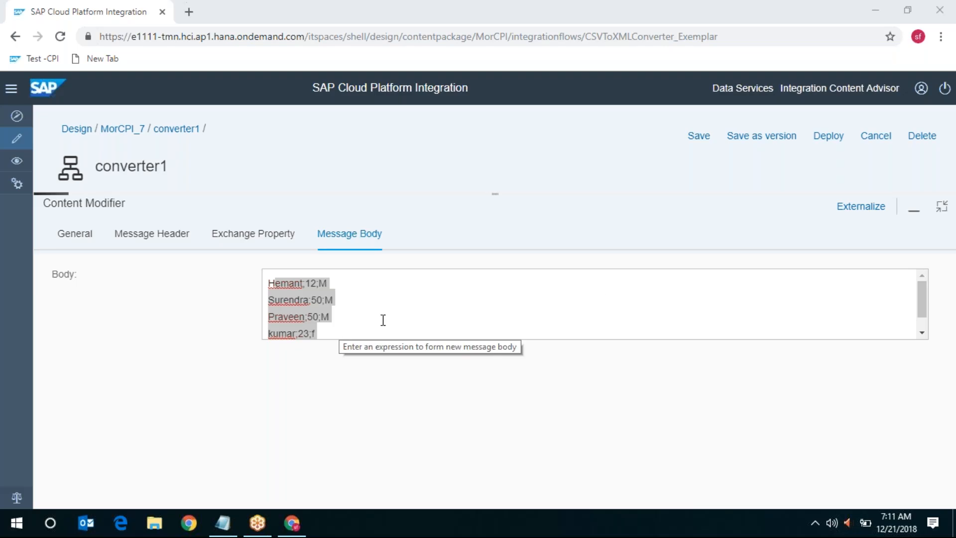
click(942, 208)
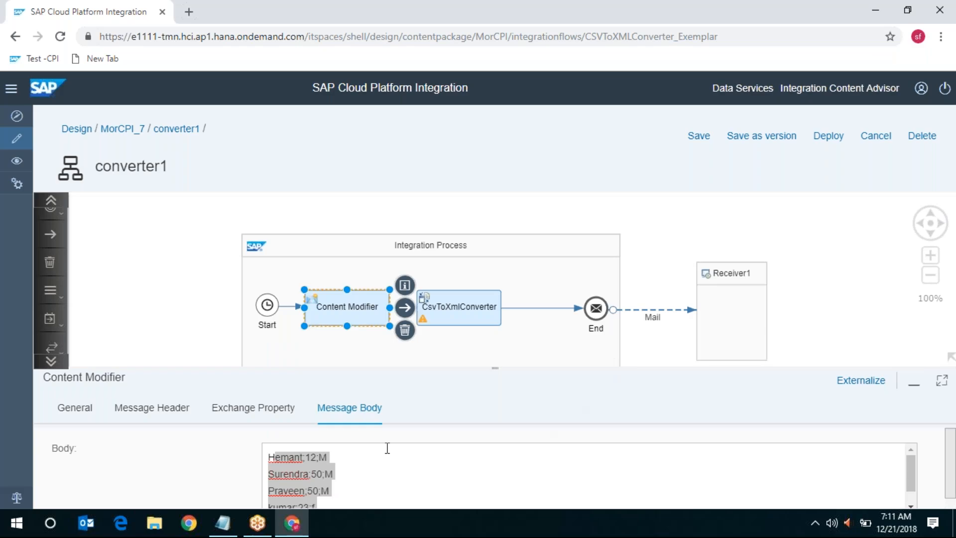
click(448, 308)
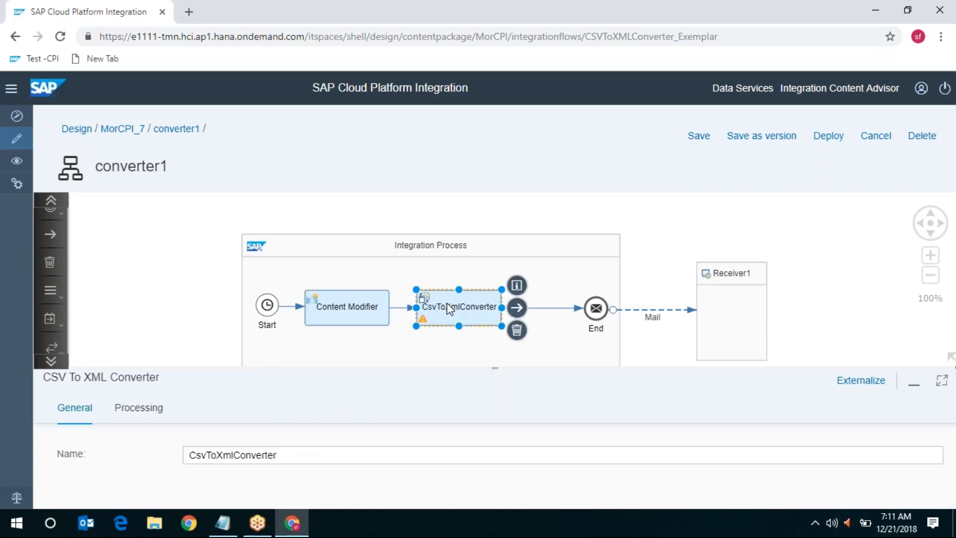
Show the converter's Processing settings with /xsd/Person.xsd schema and PersonList/Person target element
click(148, 417)
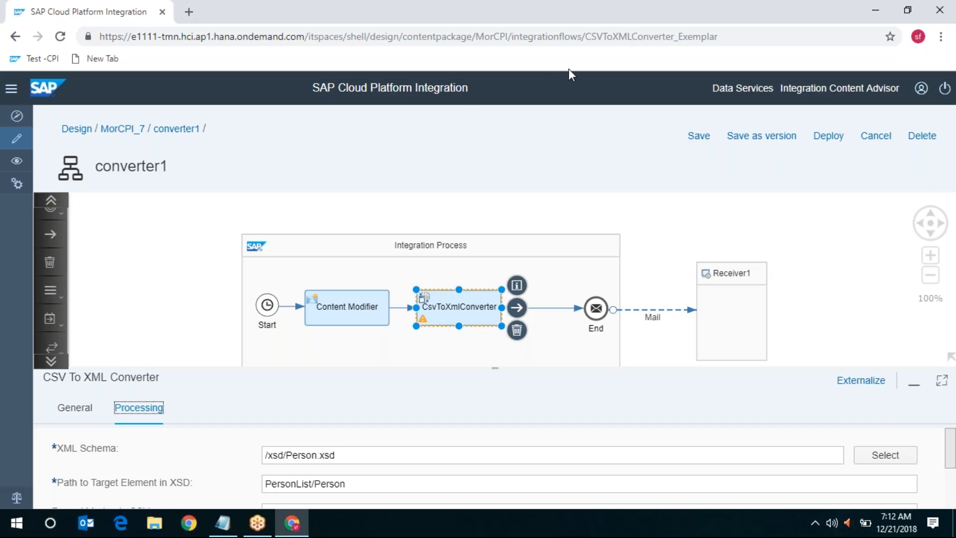
Go back to the MorCPI_7 artifact list and pick converter2's version 1.0.8 entry
click(123, 129)
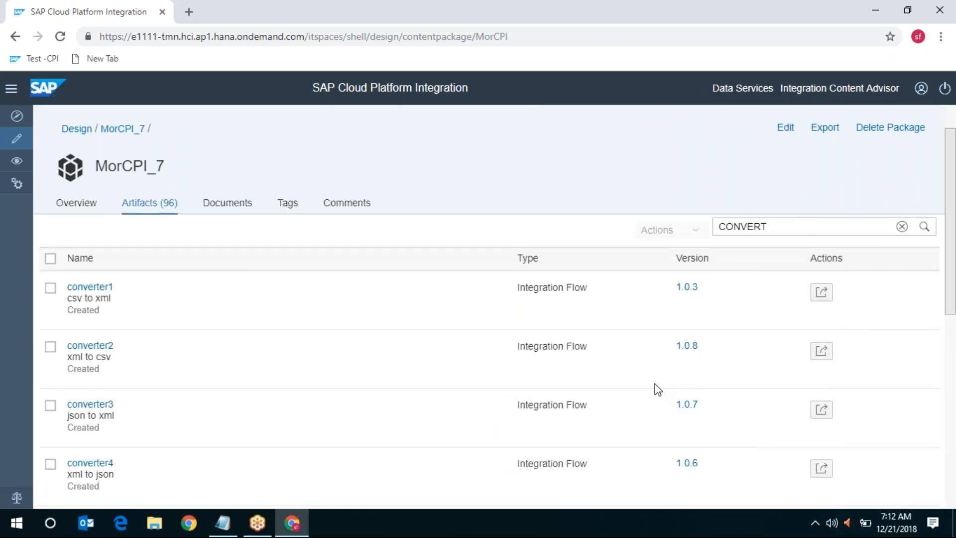
click(693, 354)
Open converter2's version history and choose to revert to version 1.0.3
key(Return)
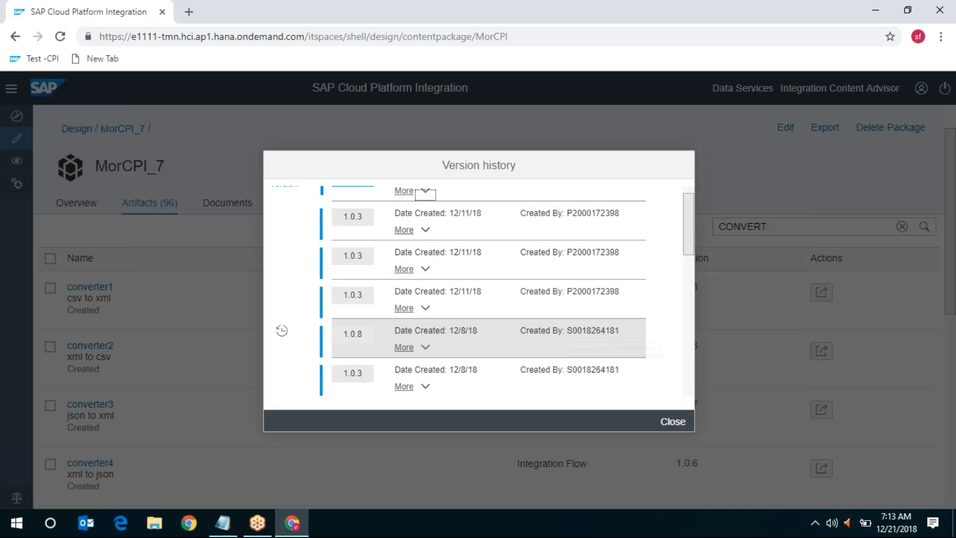
scroll(563, 335, up, 1)
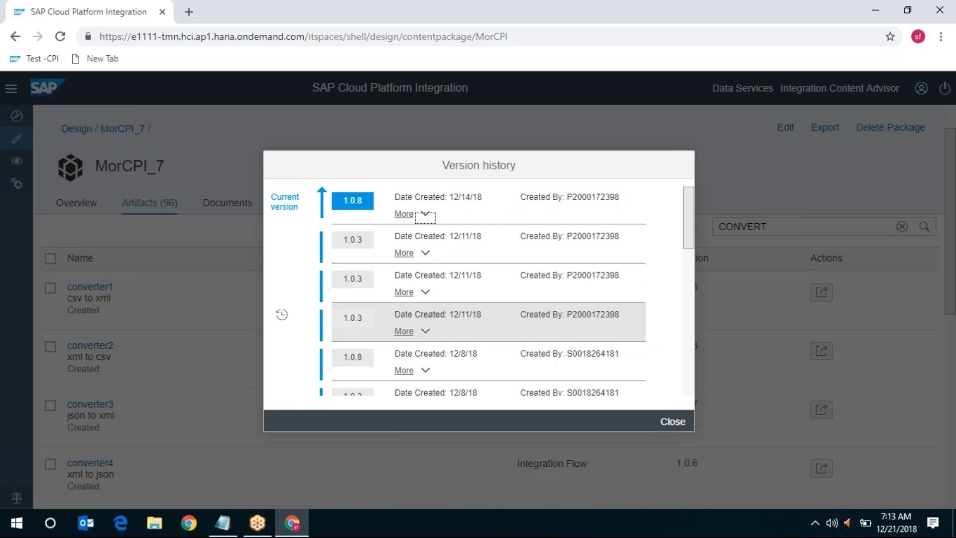
scroll(278, 261, down, 2)
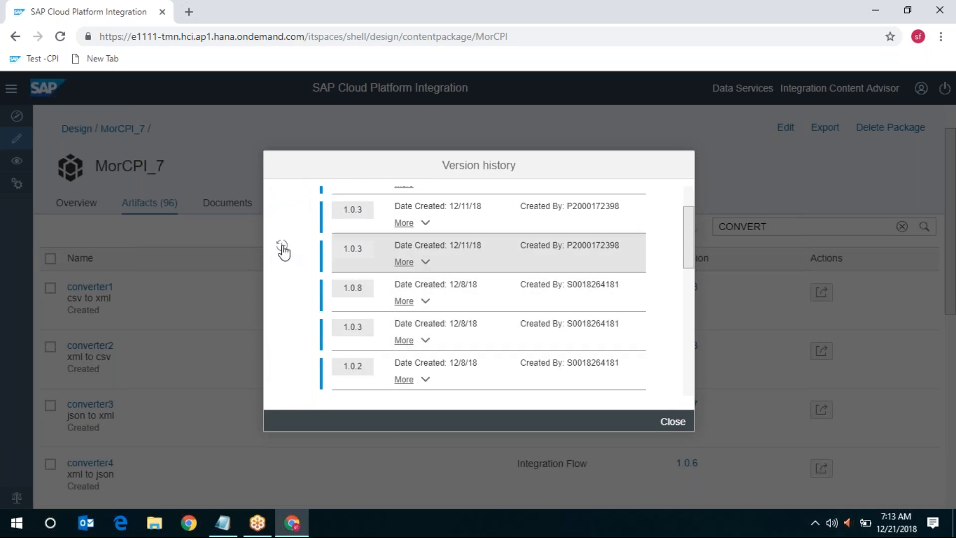
click(280, 247)
Confirm the revert to 1.0.3 and wait through Chrome's Page Unresponsive prompt
click(589, 367)
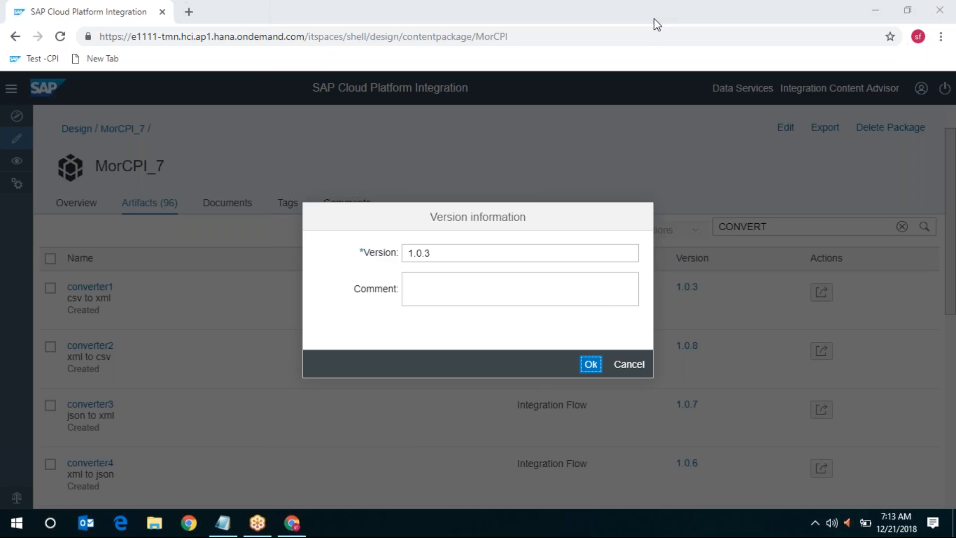
click(593, 368)
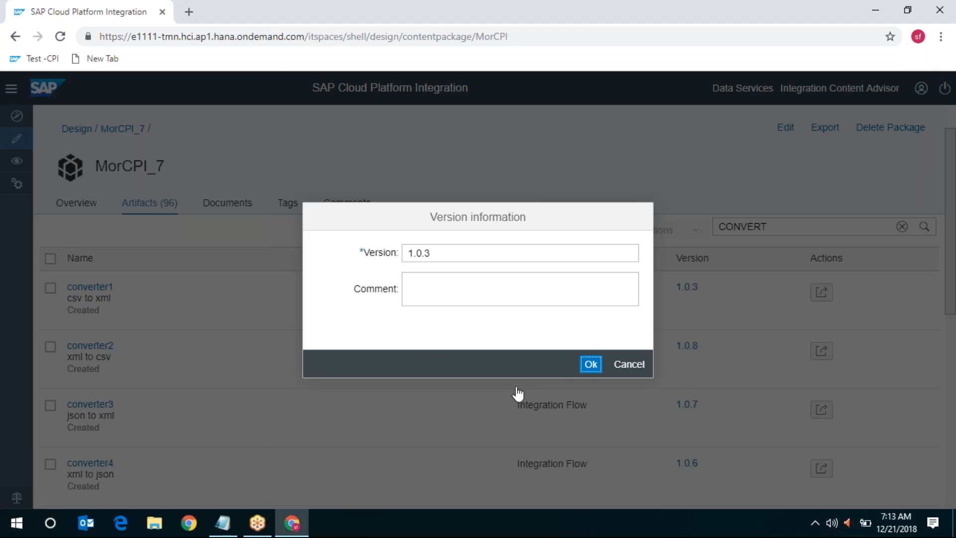
click(815, 525)
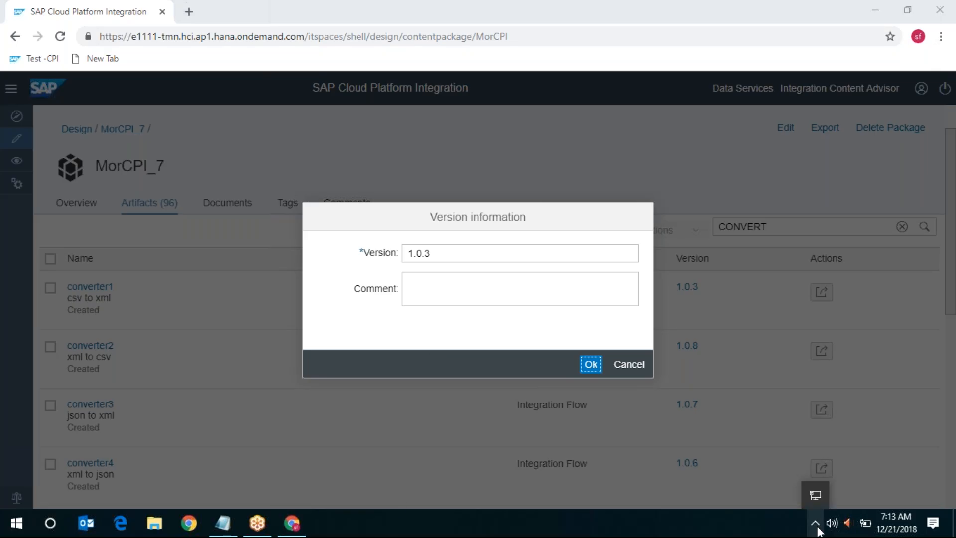
click(454, 445)
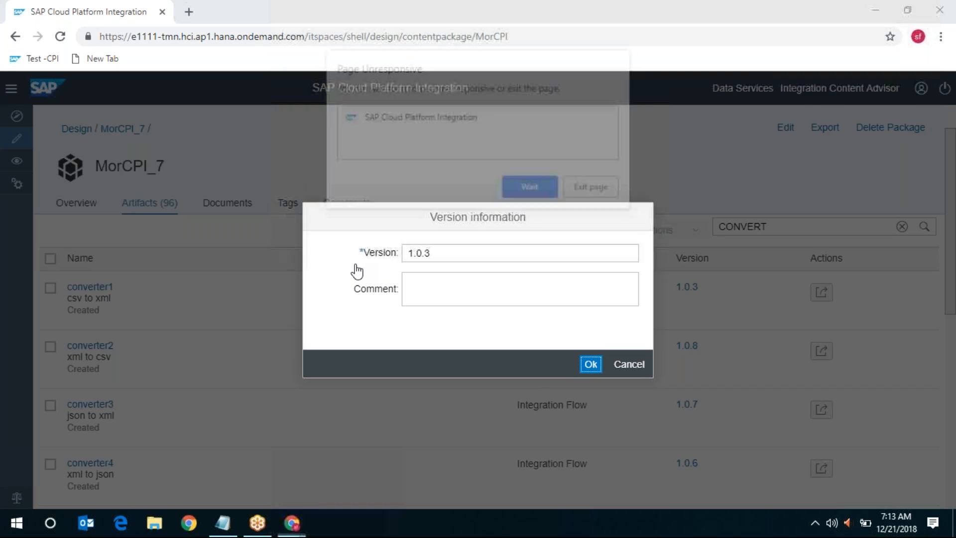
click(422, 117)
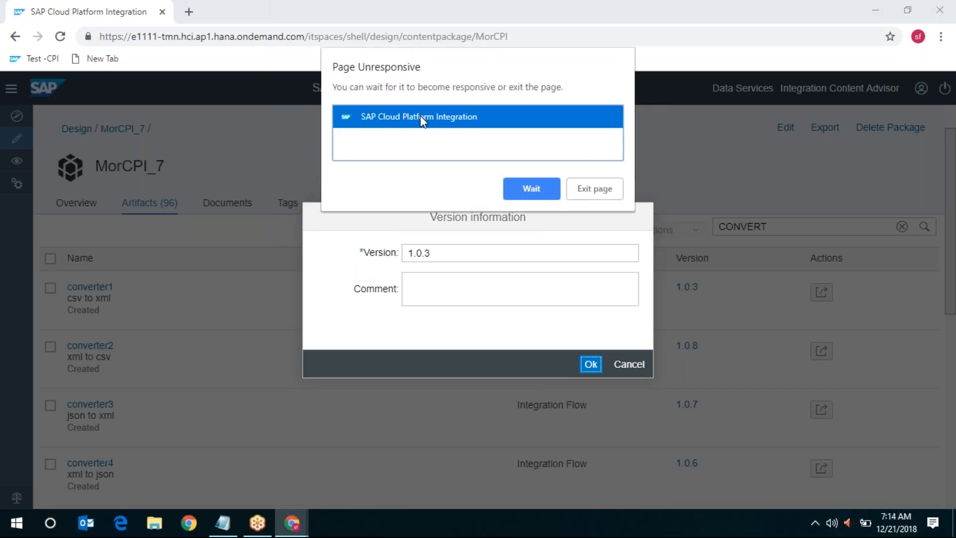
click(541, 192)
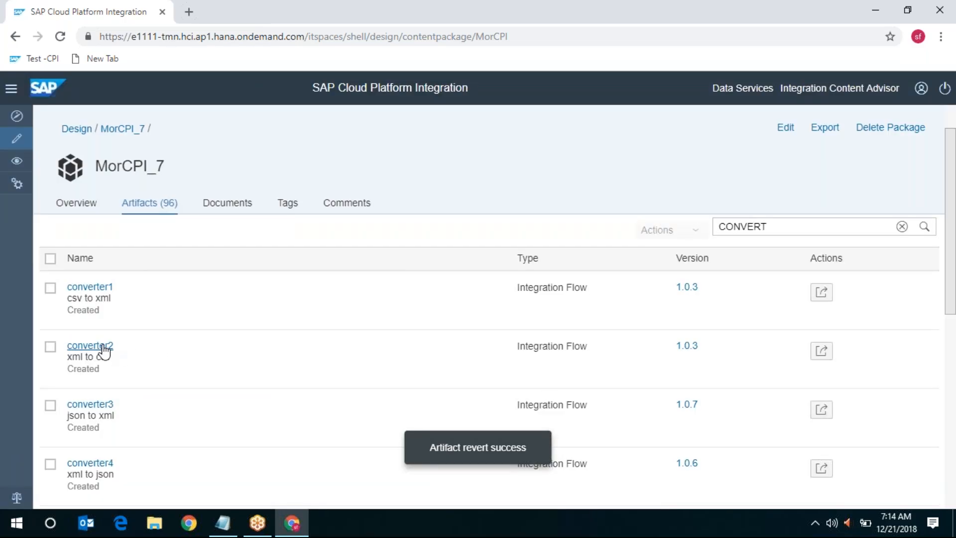
Open converter2, load the Discover page in a second tab, then return to converter2
click(104, 348)
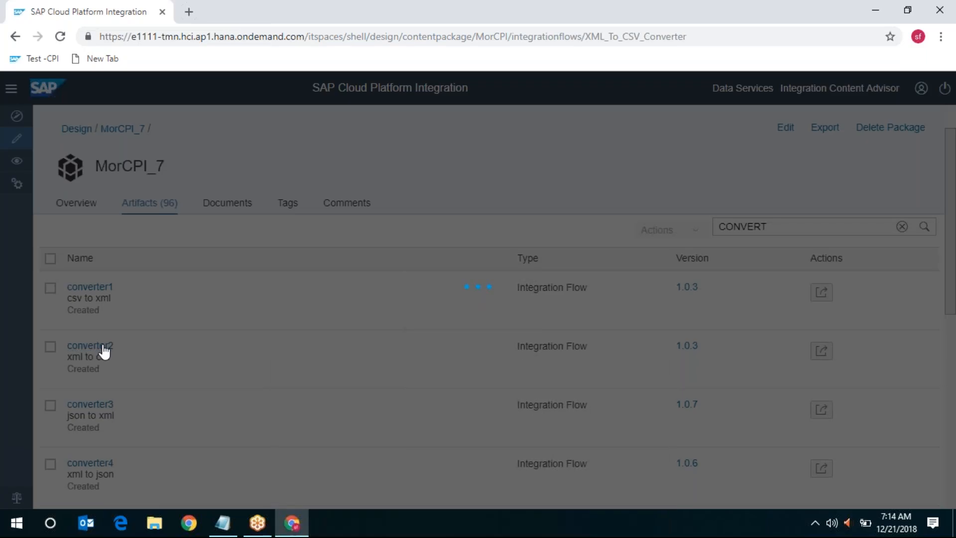
click(188, 12)
click(23, 59)
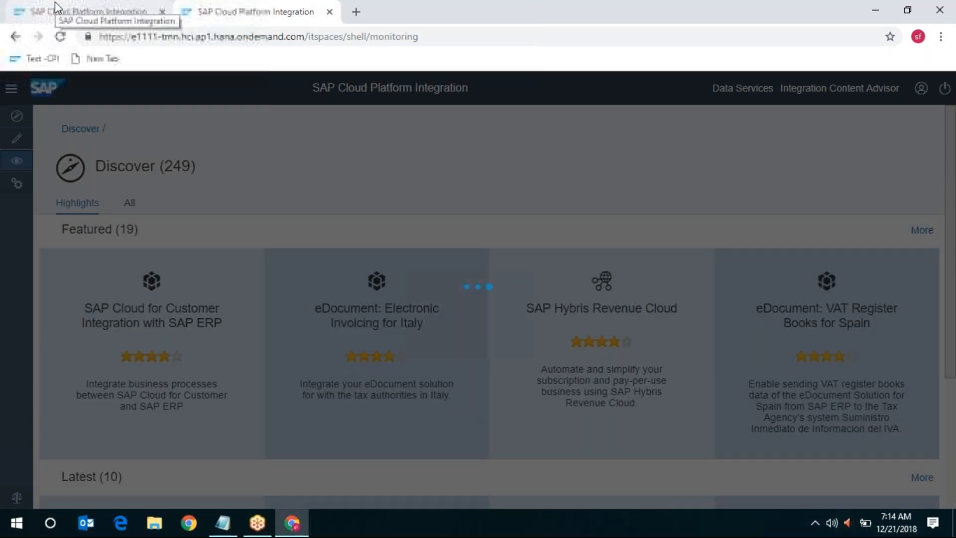
click(55, 10)
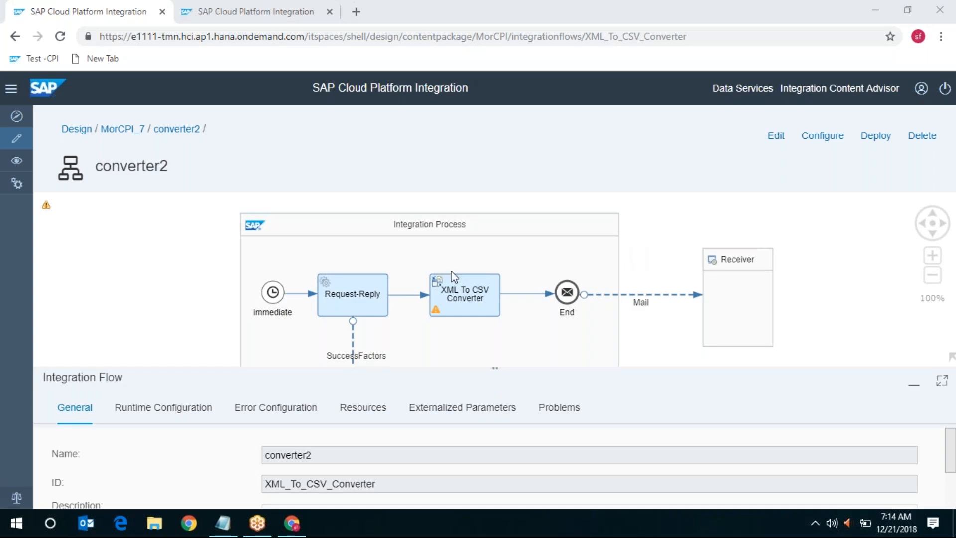
Review the timer schedule and the SuccessFactors connection and processing details, noting the EmpJob resource path
click(274, 301)
click(154, 417)
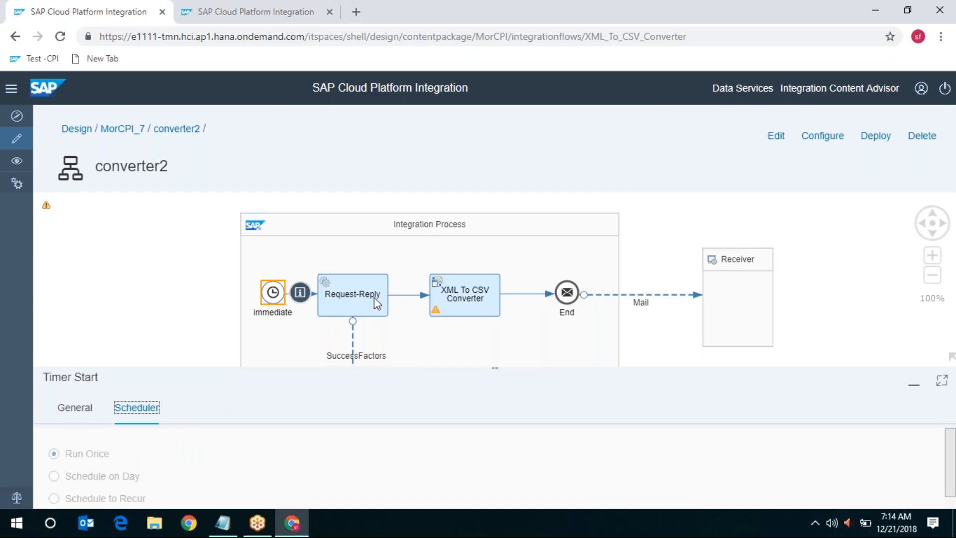
click(353, 352)
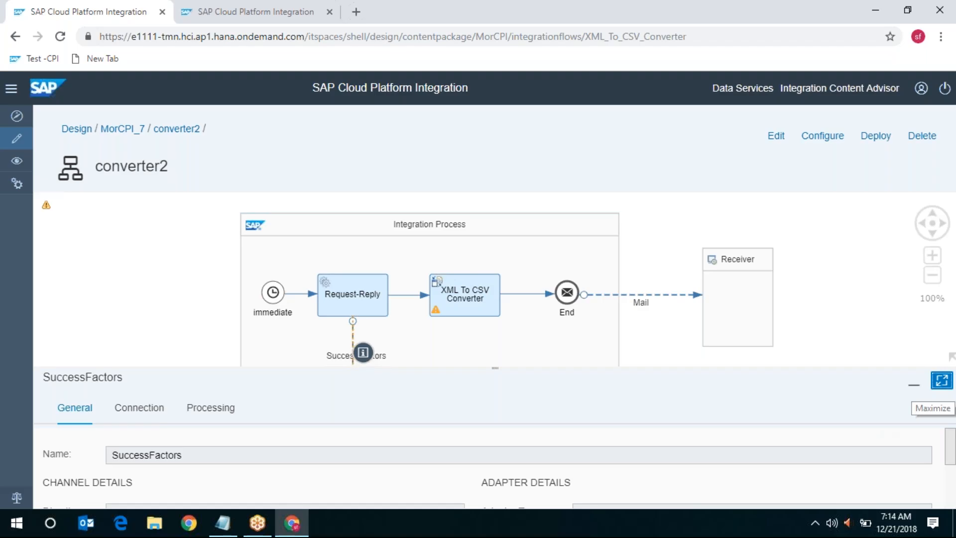
click(941, 381)
click(140, 235)
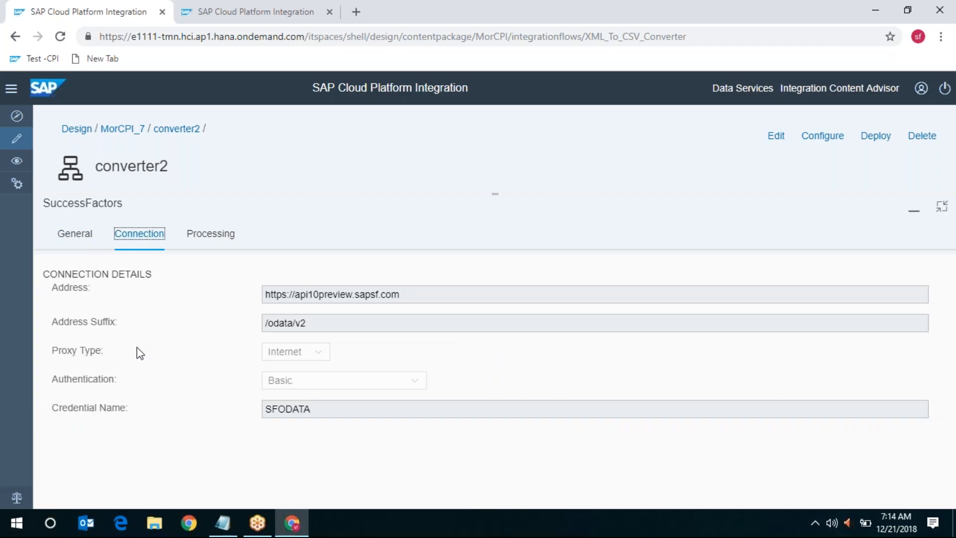
click(207, 242)
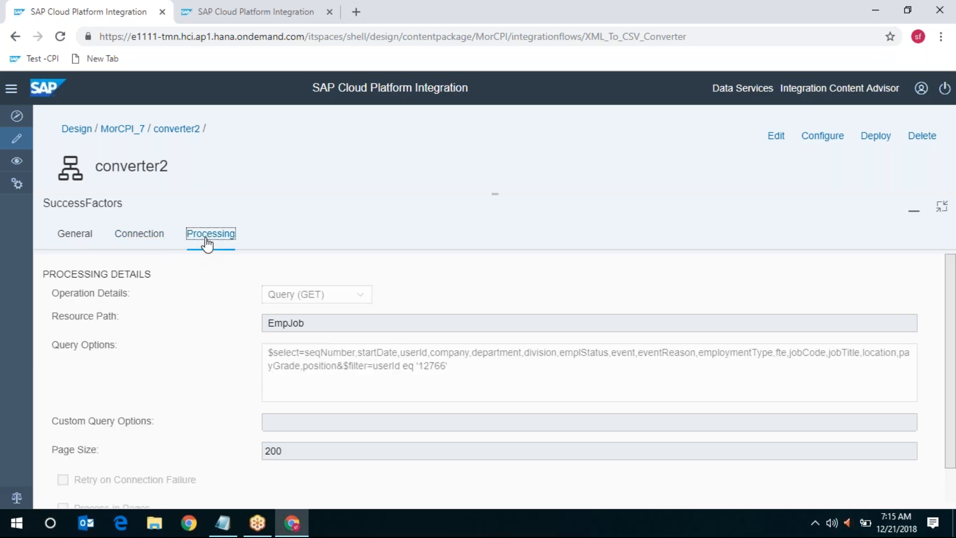
drag(320, 323, 259, 321)
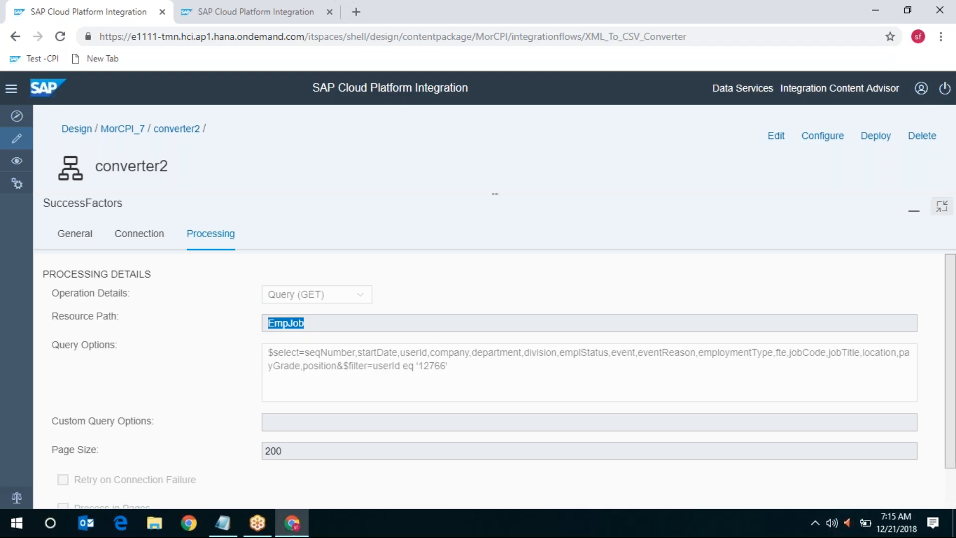
Restore the panel and show the XML To CSV Converter step's properties
click(943, 208)
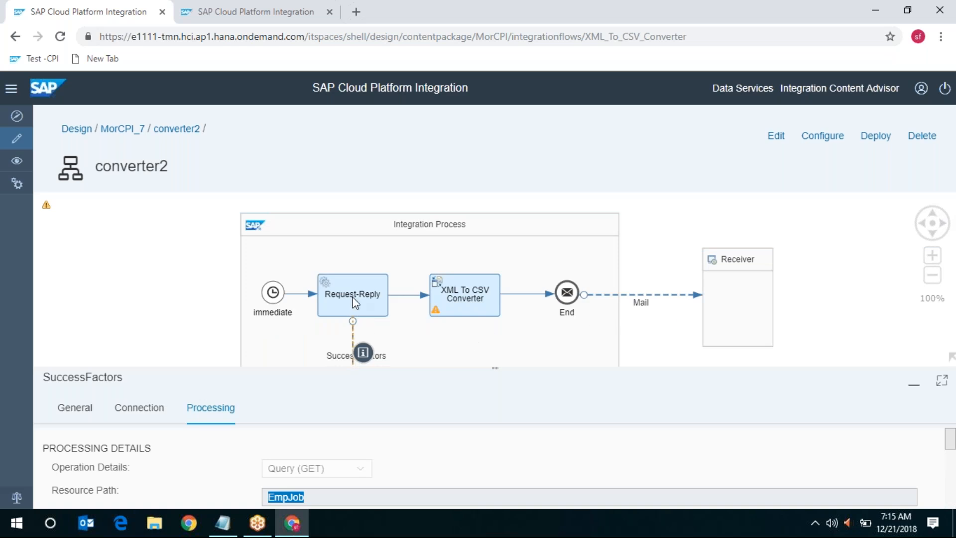
mouse_move(438, 279)
mouse_move(468, 296)
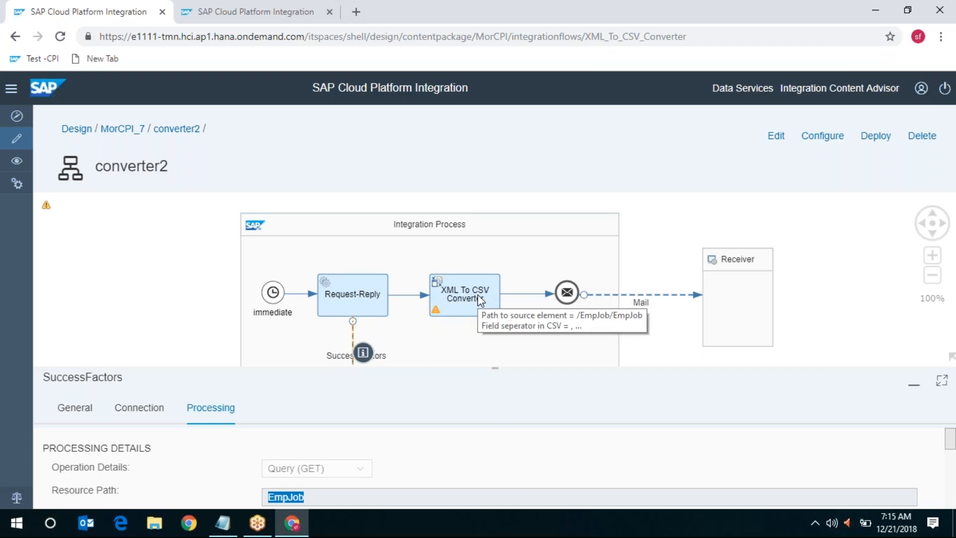
click(477, 294)
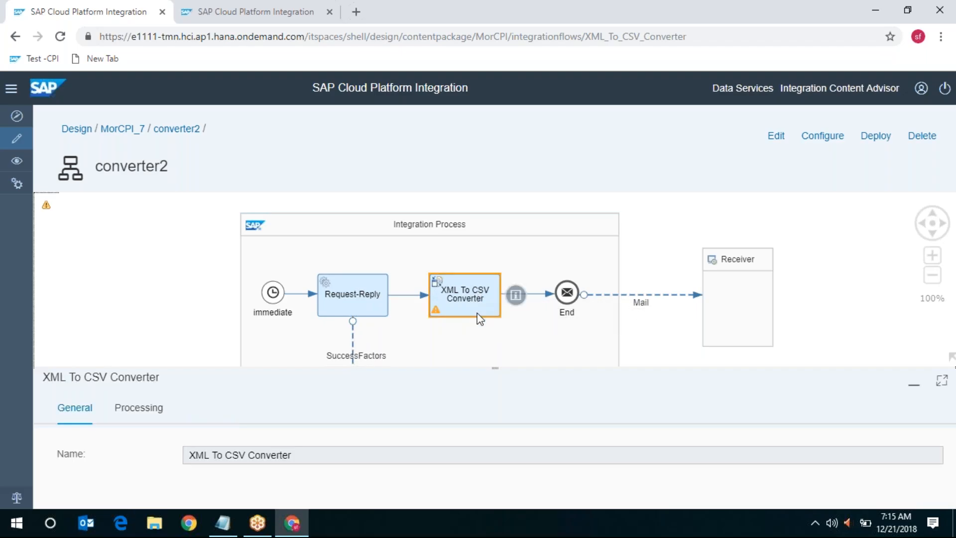
In edit mode, add an XML to CSV converter step, then delete it and select the original converter
click(781, 143)
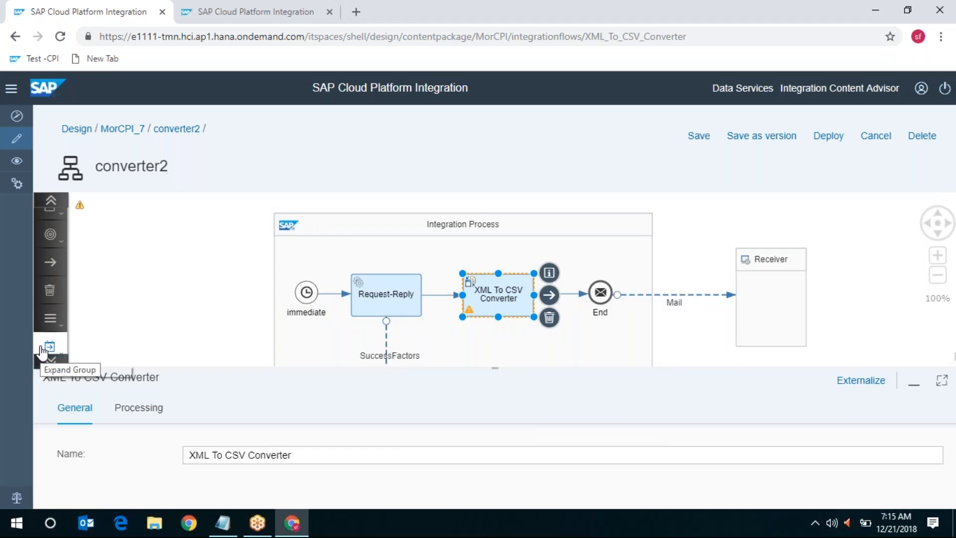
click(44, 349)
click(167, 306)
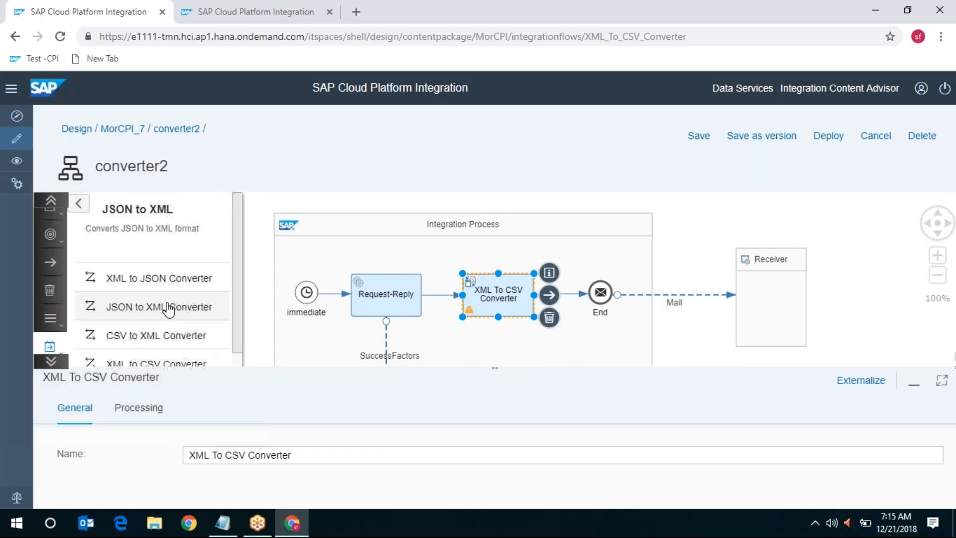
scroll(175, 333, down, 1)
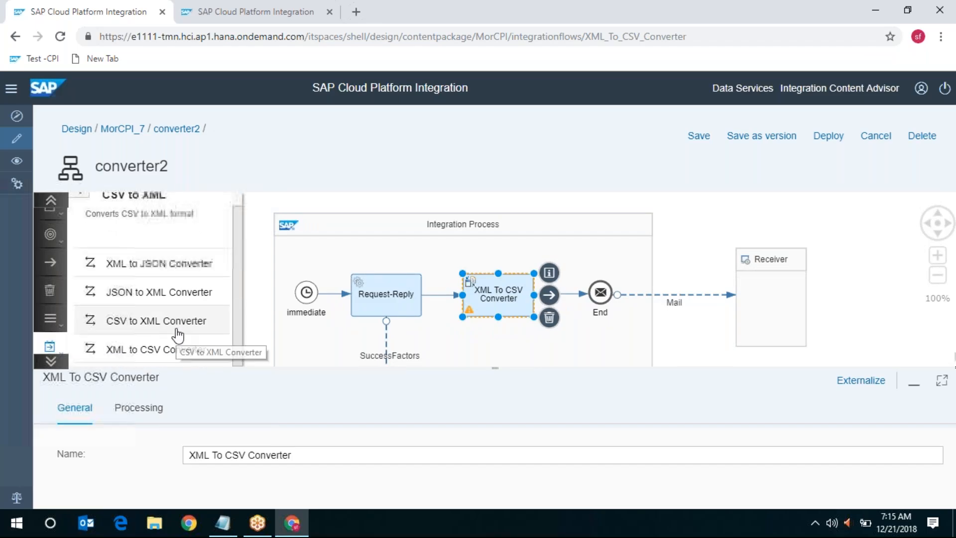
click(124, 349)
click(552, 347)
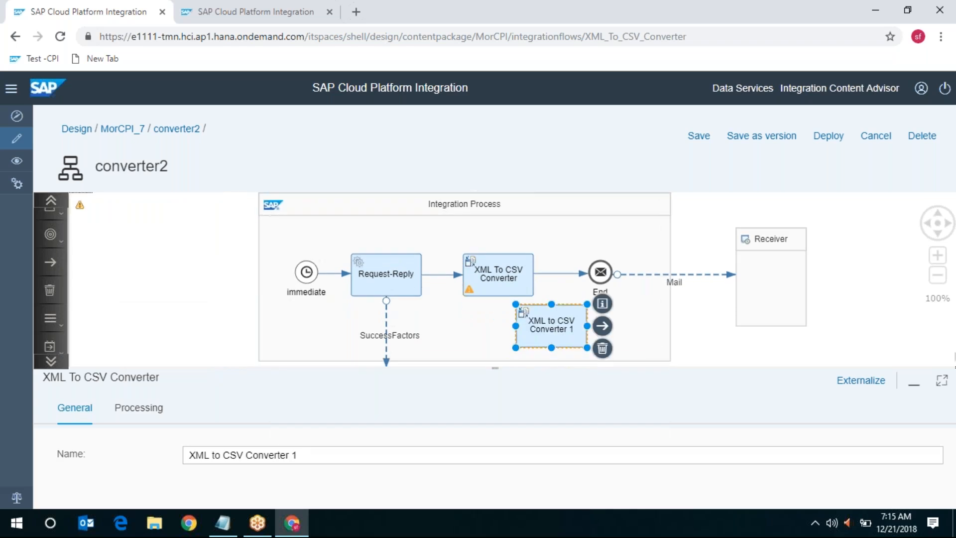
click(603, 348)
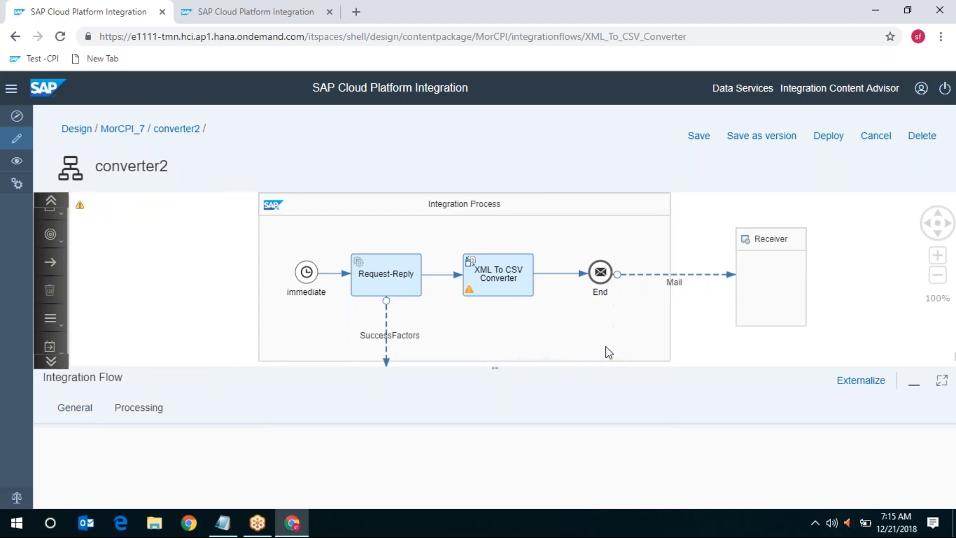
click(495, 282)
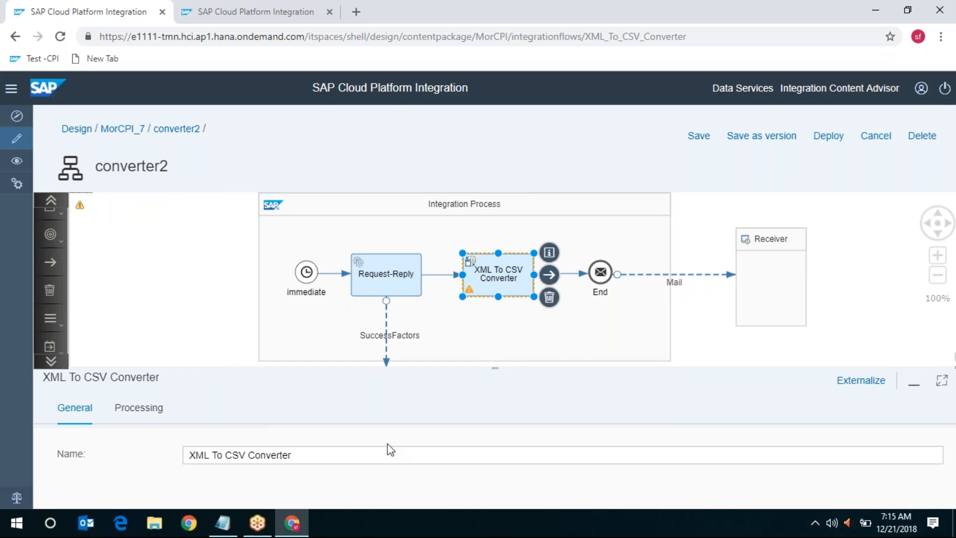
Check the converter's Processing settings: source path /EmpJob/EmpJob and field separator Comma(,)
click(164, 419)
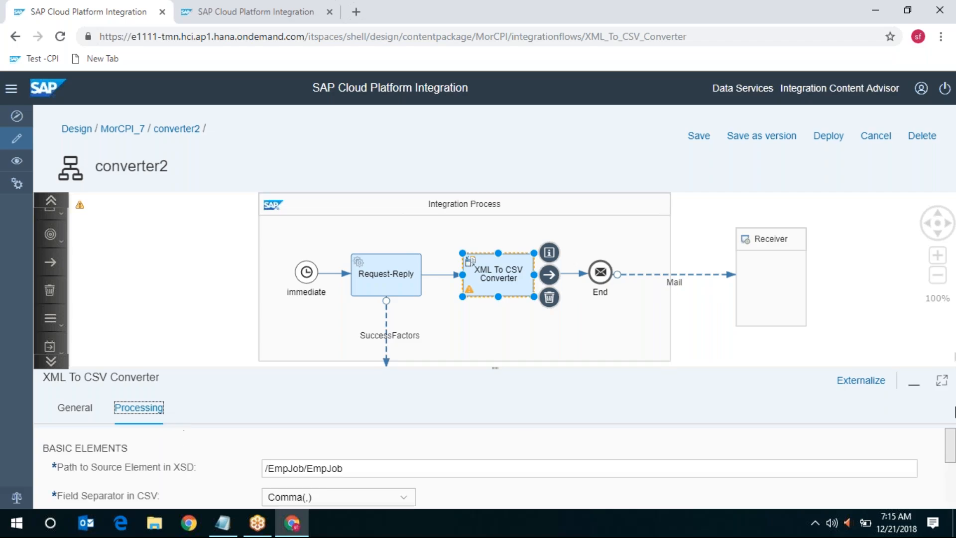
click(941, 380)
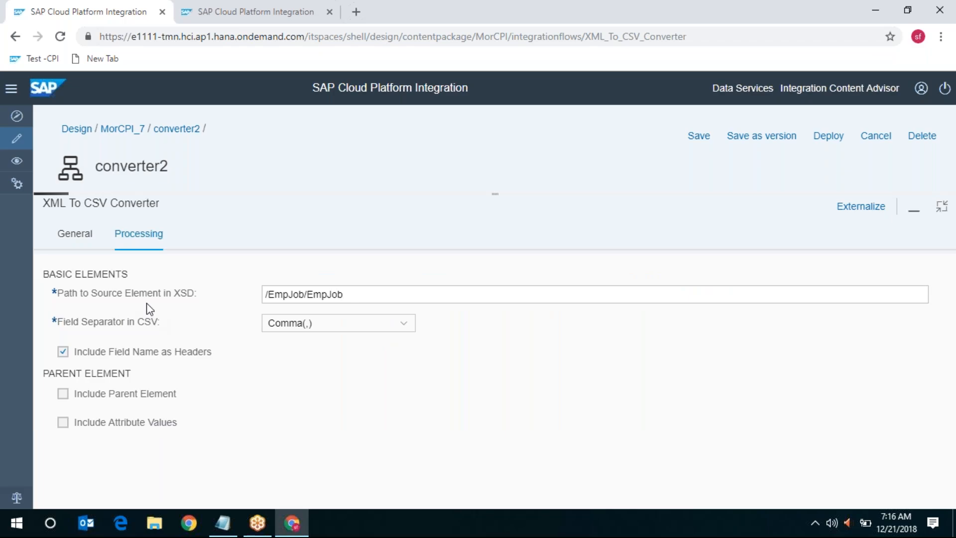
click(365, 295)
click(405, 324)
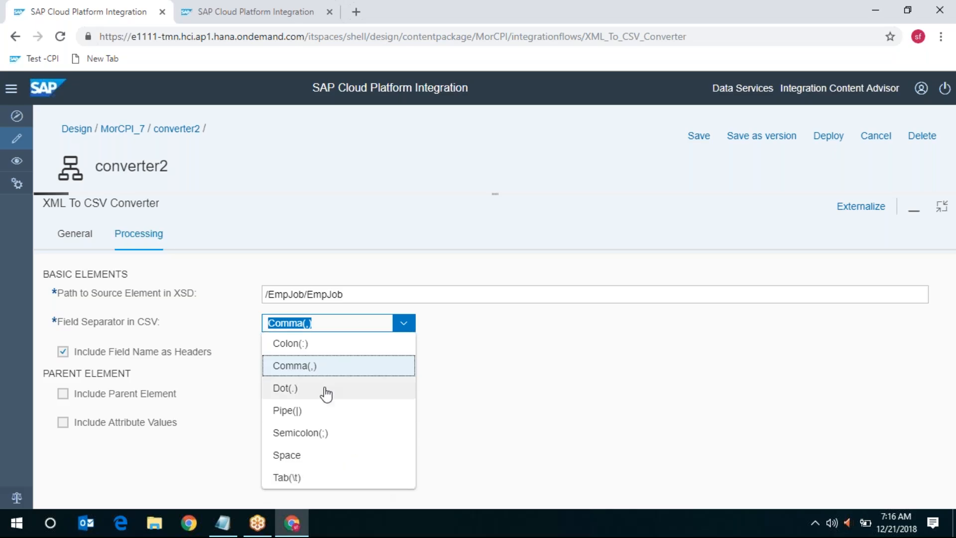
click(350, 367)
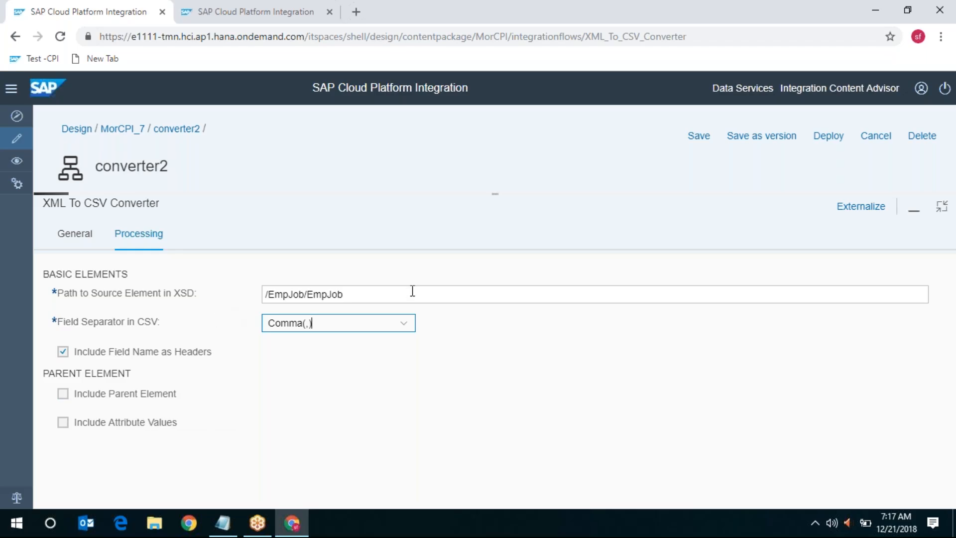
drag(409, 292, 187, 297)
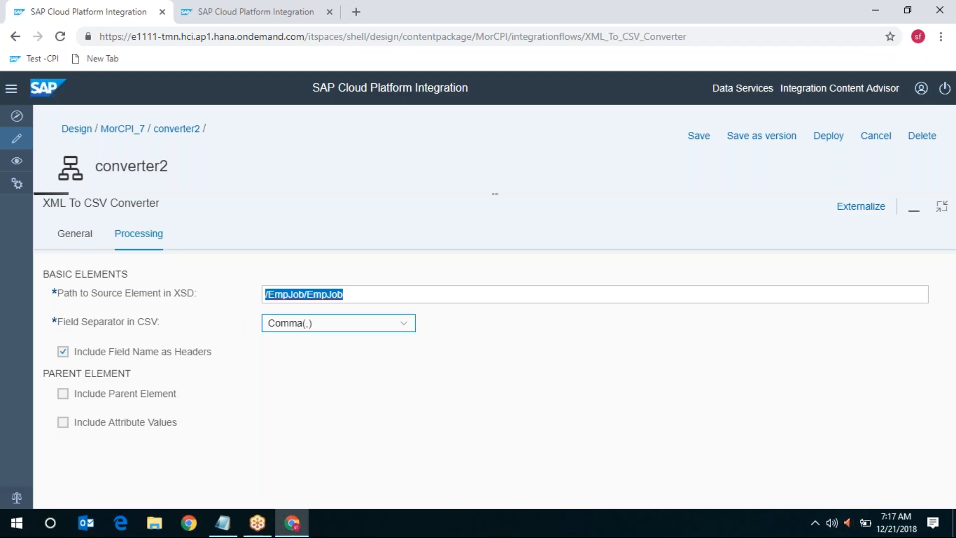
click(942, 206)
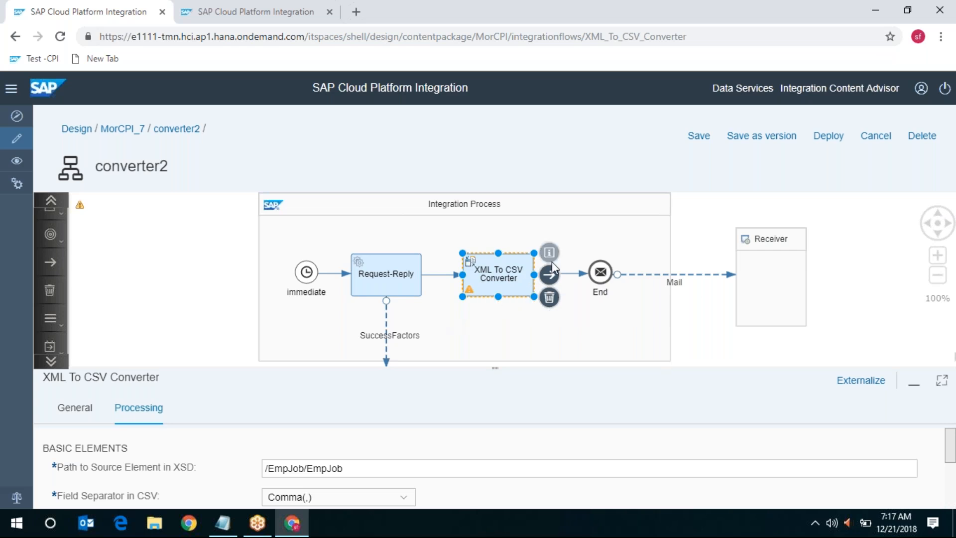
Show the Mail channel's Connection settings enlarged and scroll through the mail attributes
click(705, 282)
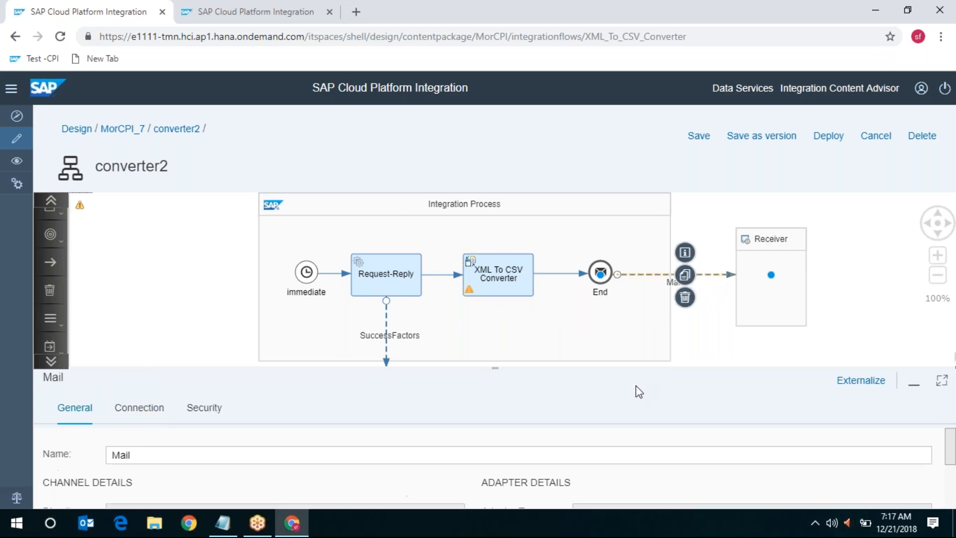
click(941, 380)
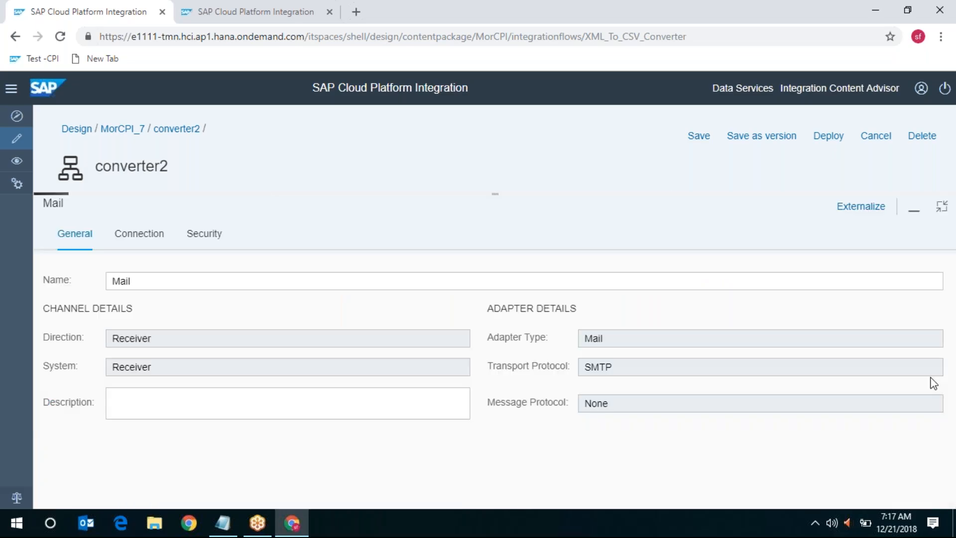
click(156, 237)
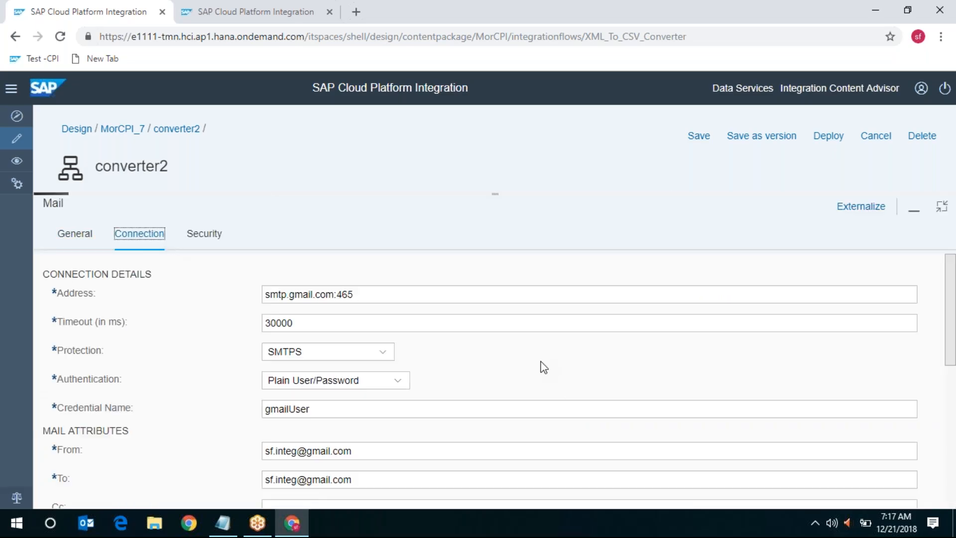
scroll(544, 366, down, 3)
scroll(544, 367, down, 3)
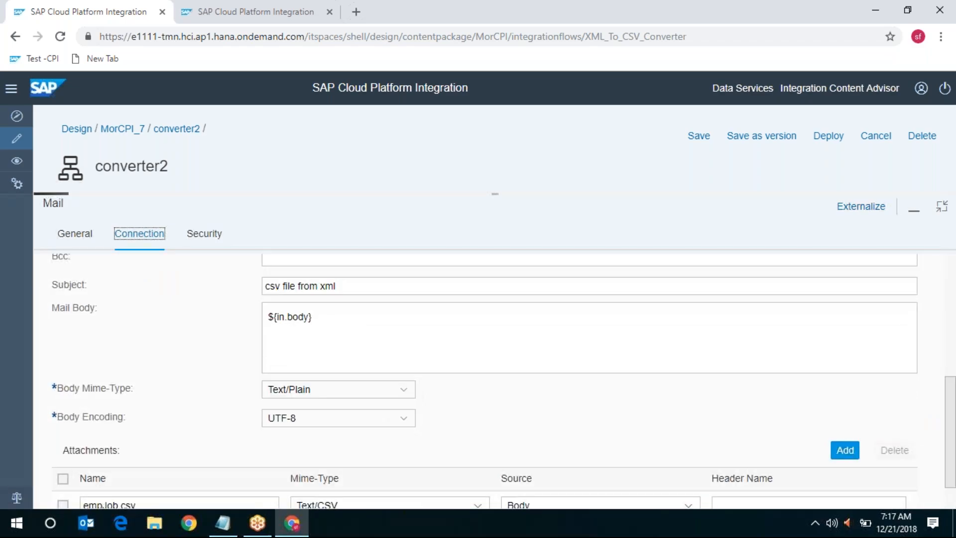
scroll(543, 367, down, 1)
scroll(503, 381, up, 2)
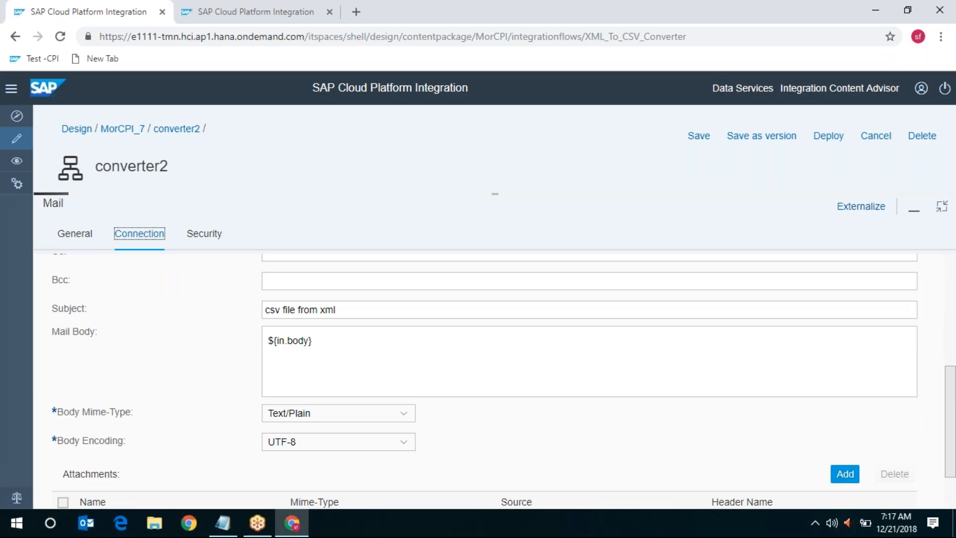
scroll(468, 405, down, 2)
Check the empJob.csv attachment and UTF-8 body encoding, then select the mail body text
click(63, 490)
click(63, 459)
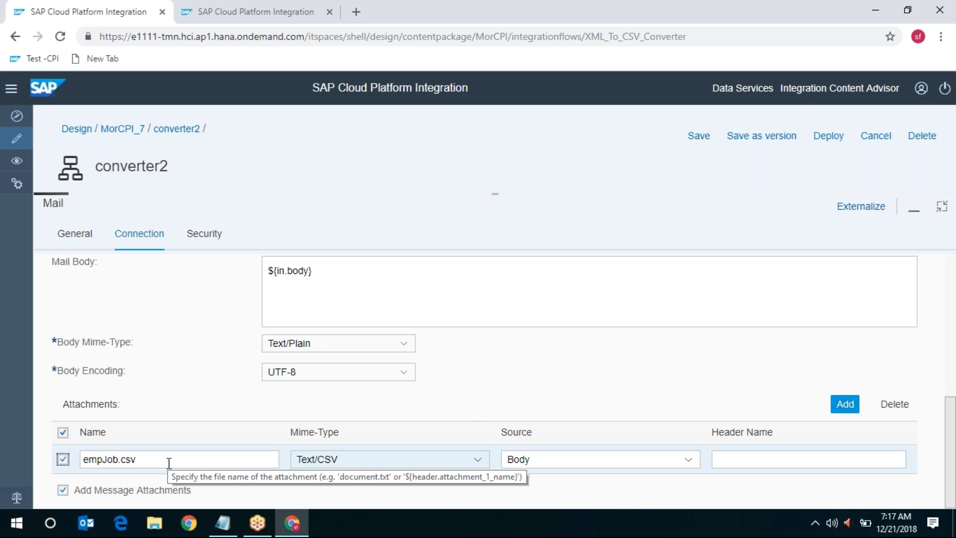
click(148, 462)
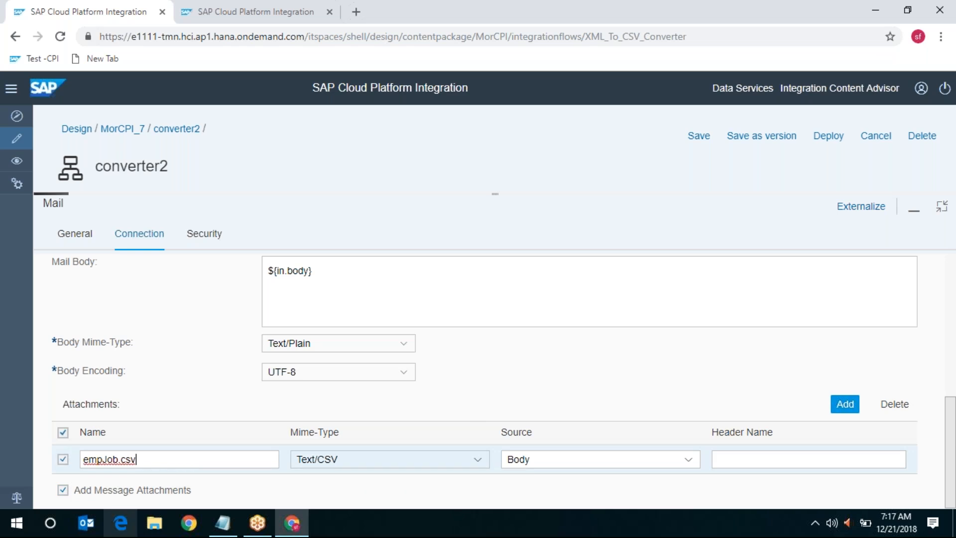
click(330, 372)
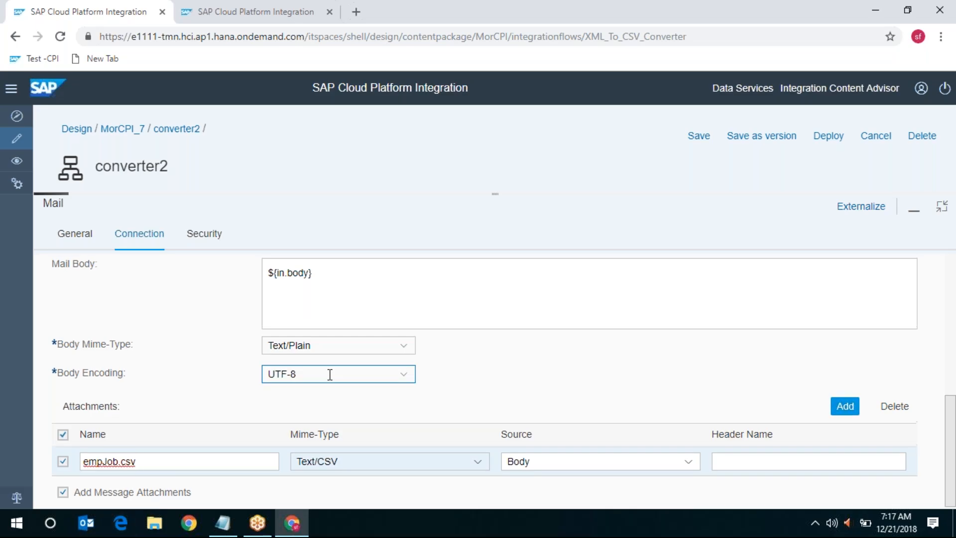
scroll(330, 374, up, 3)
drag(314, 410, 154, 411)
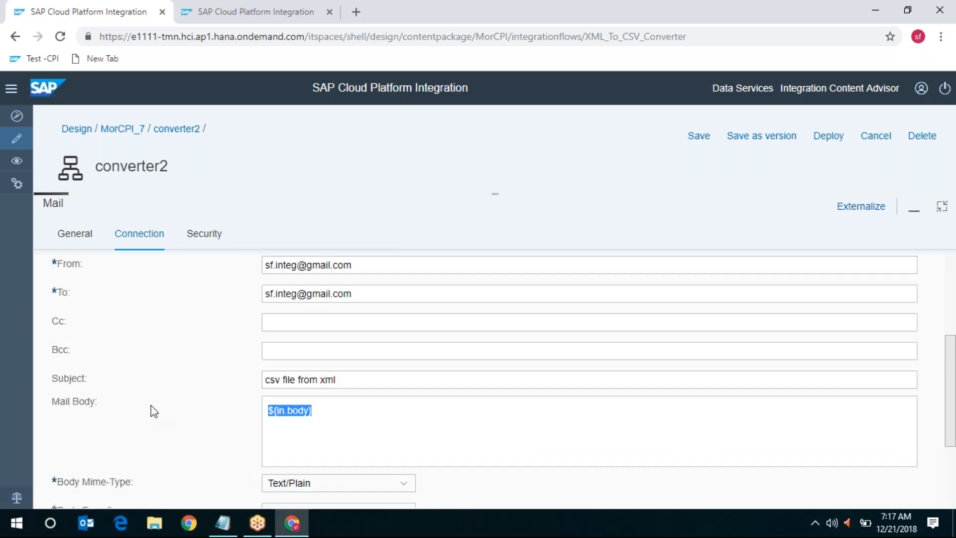
Replace the mail body with 'hello team, / Please find attached / Thanks / Team'
text(hello)
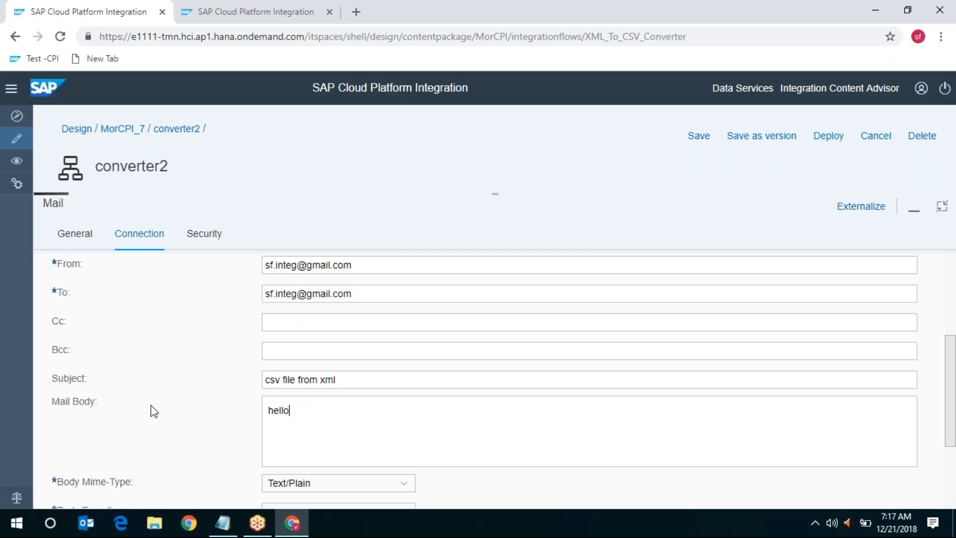
text( team,)
key(Return)
text(Please find attached)
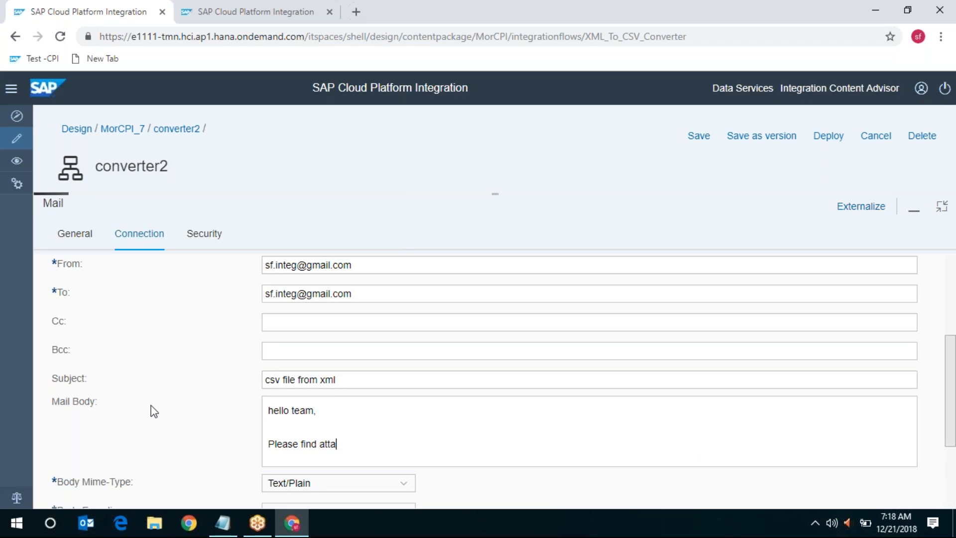
key(Return)
key(Return)
text(Thanks)
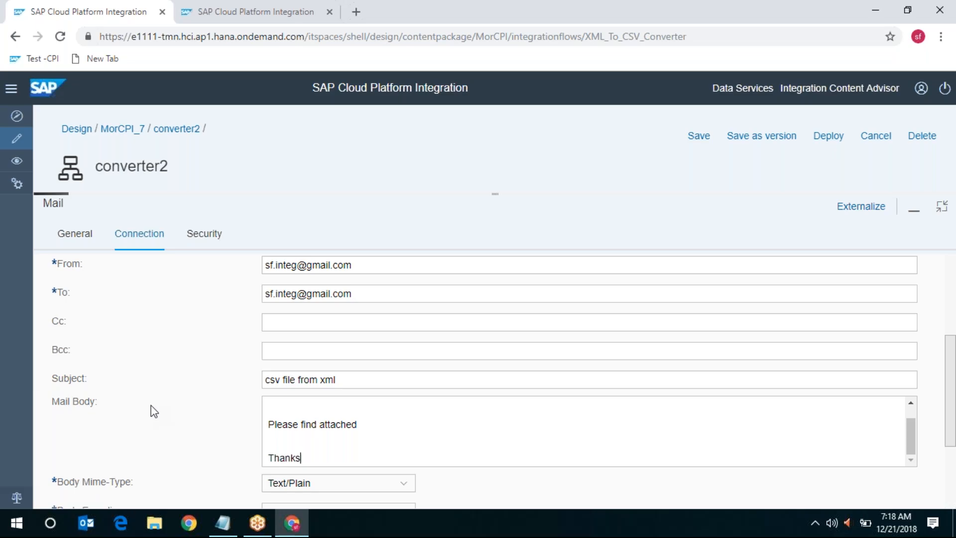
key(Return)
text(Team)
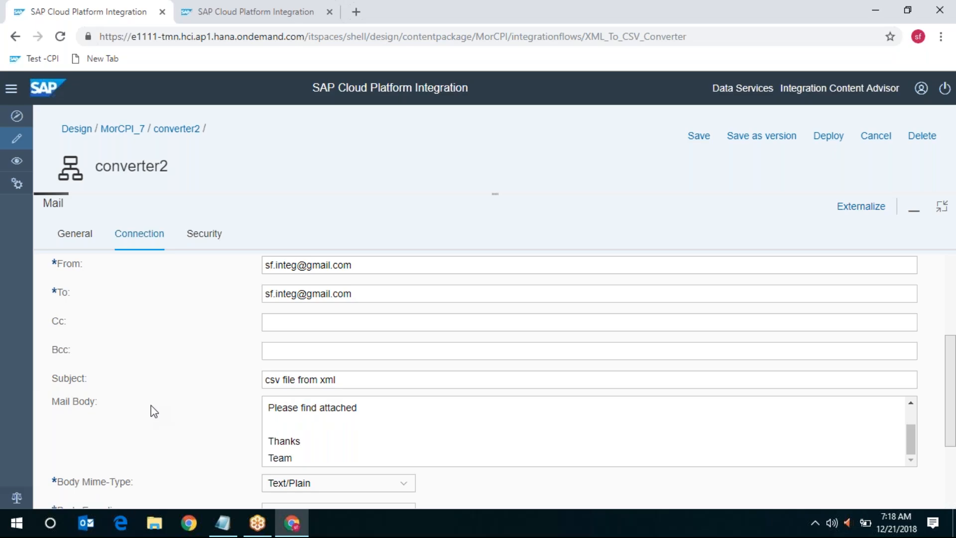
Append ' - empJob' to the subject, making it 'csv file from xml - empJob'
scroll(438, 376, up, 3)
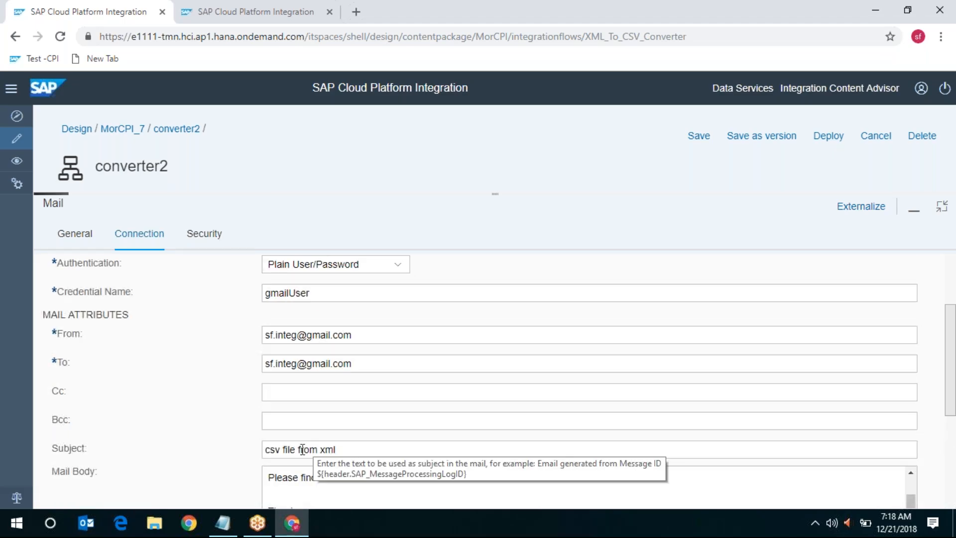
click(381, 448)
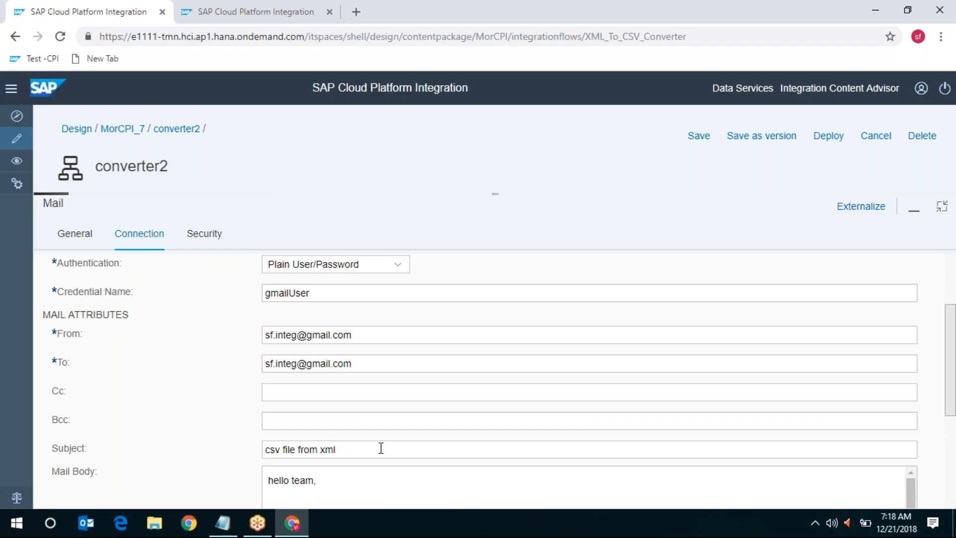
scroll(381, 448, down, 5)
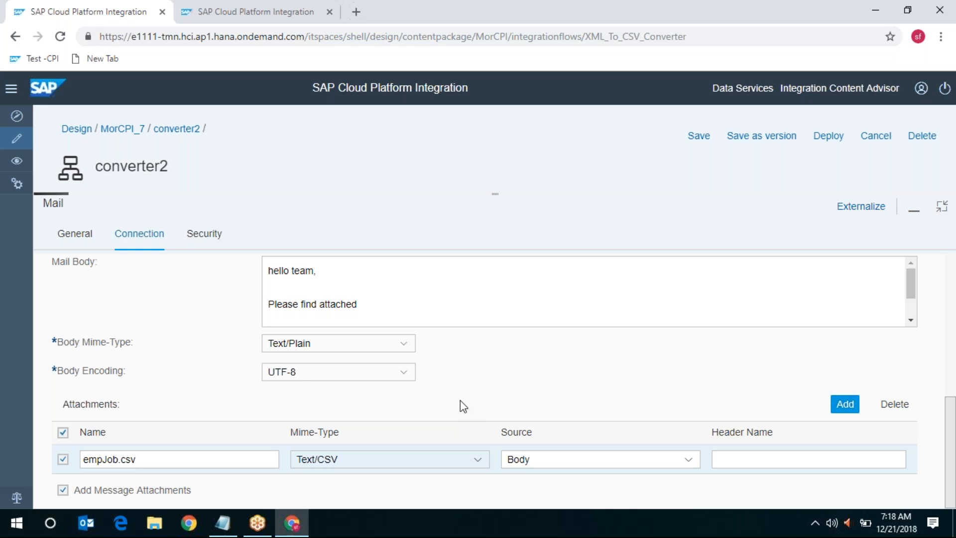
scroll(460, 401, up, 5)
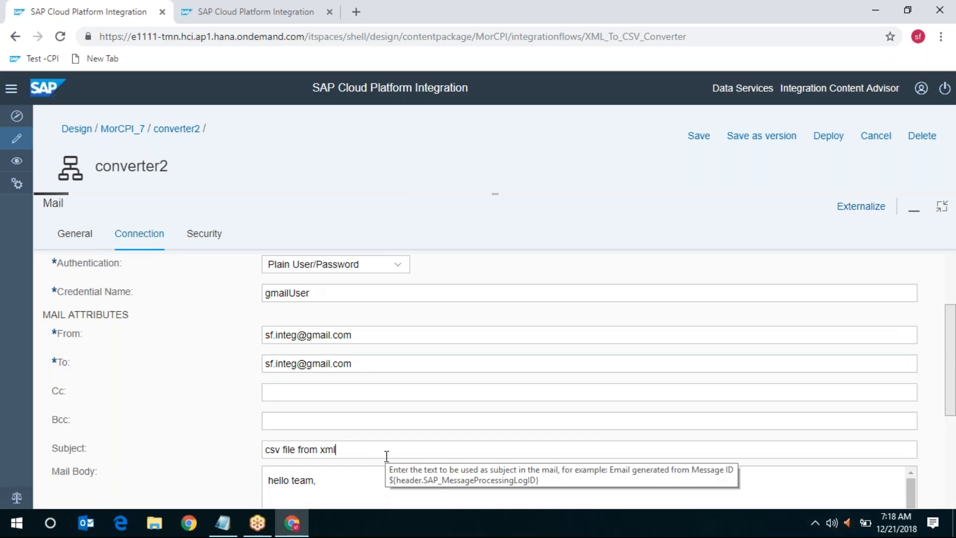
text(- )
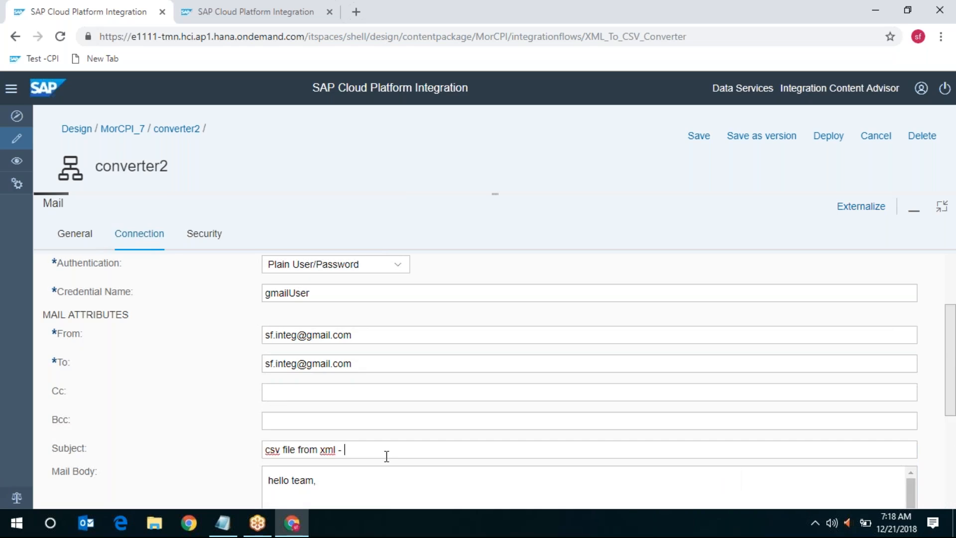
text(empJob)
scroll(498, 378, down, 2)
scroll(498, 378, up, 4)
Check the Mail encryption settings, restore the panel and start saving version 1.0.4
click(223, 240)
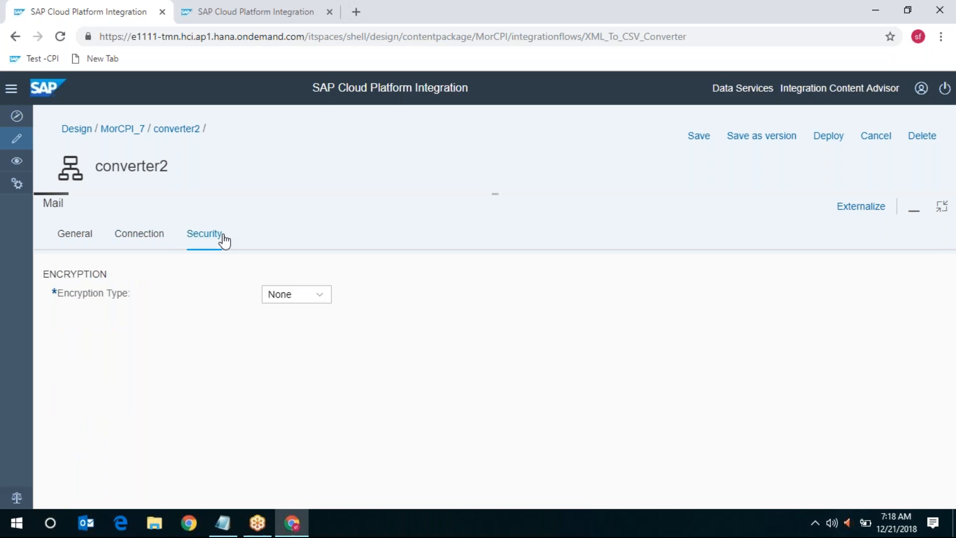
click(942, 209)
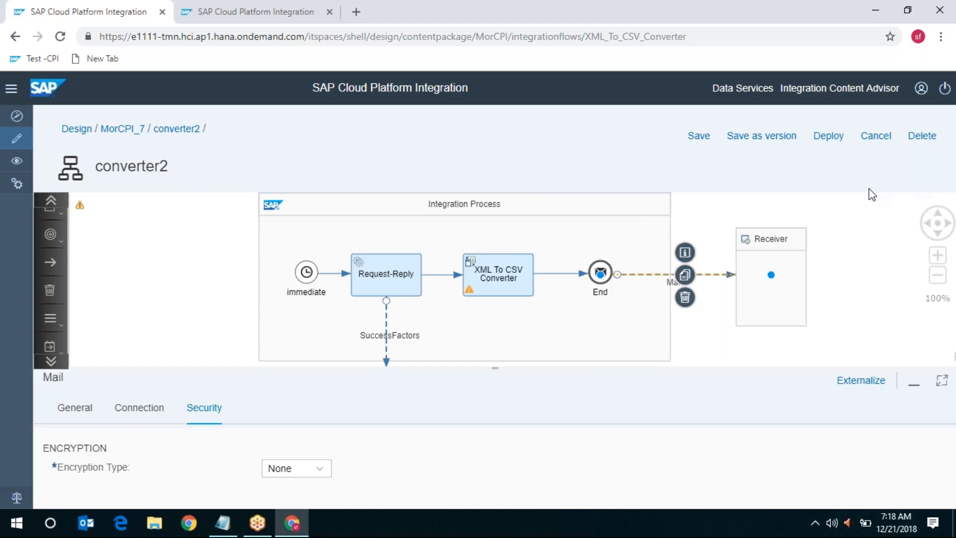
click(756, 135)
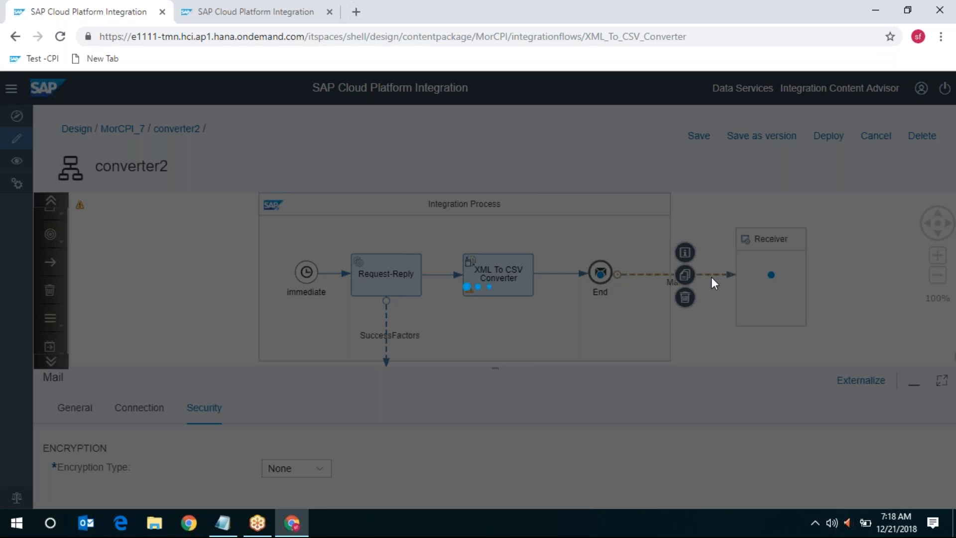
Save converter2 as version 1.0.4, then deploy it and confirm the deployment
click(591, 364)
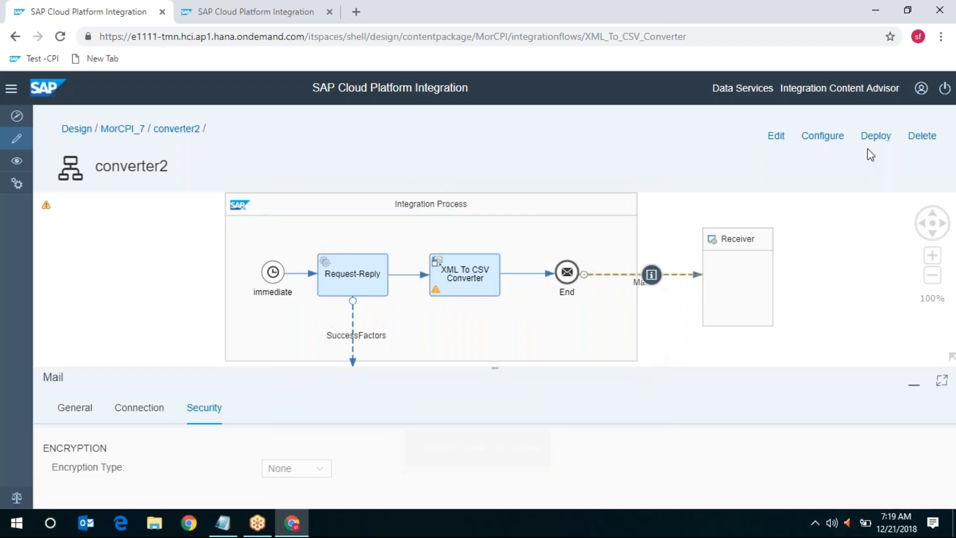
click(871, 135)
click(545, 321)
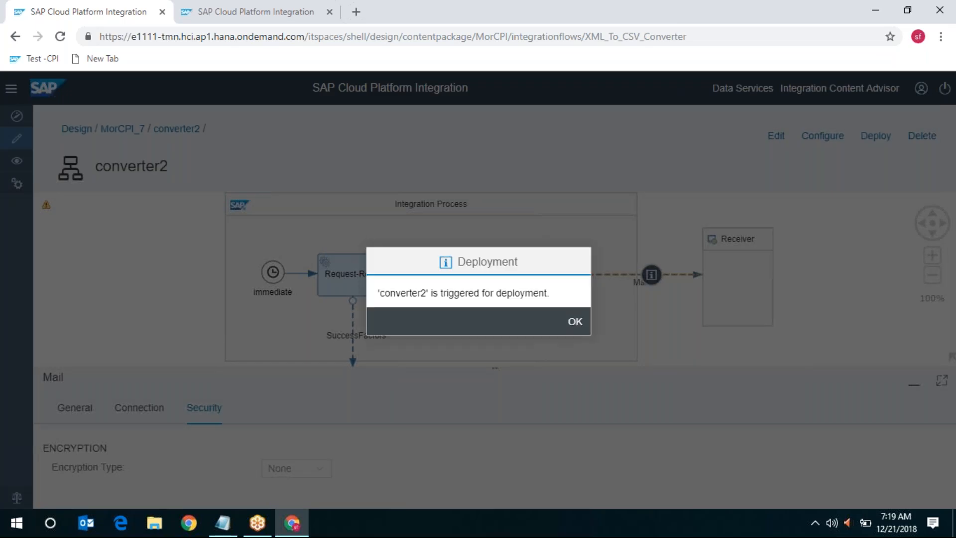
click(575, 322)
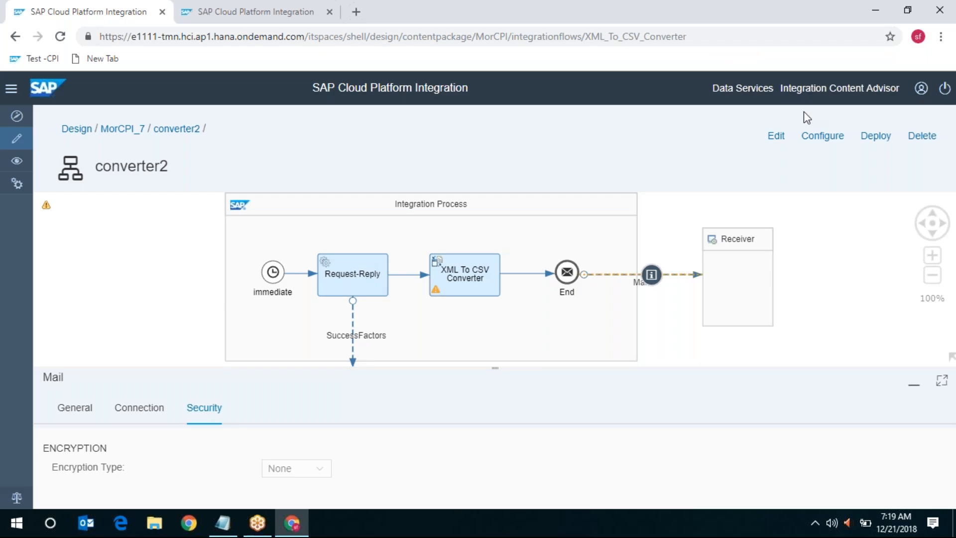
click(742, 16)
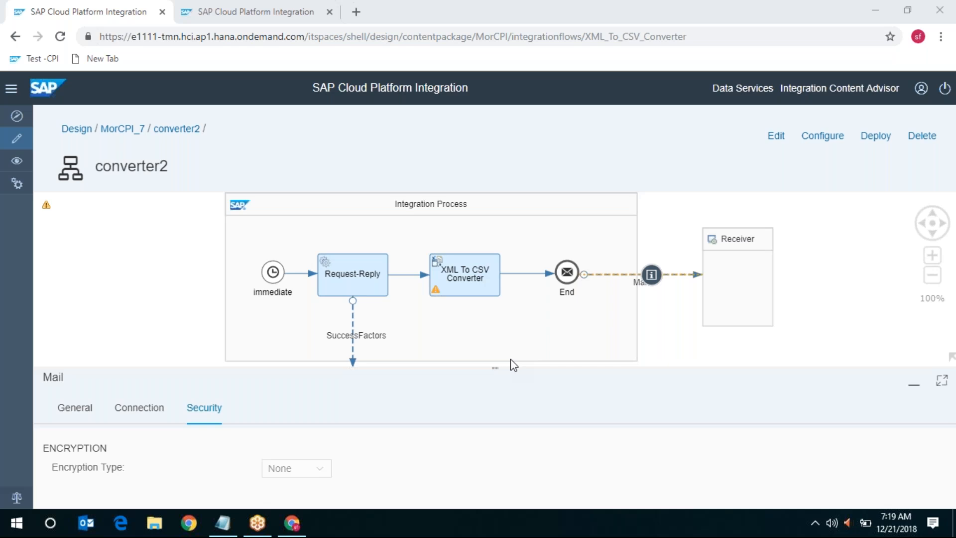
Check converter2's completed status in Monitor > Messages, then open a blank browser tab
click(267, 6)
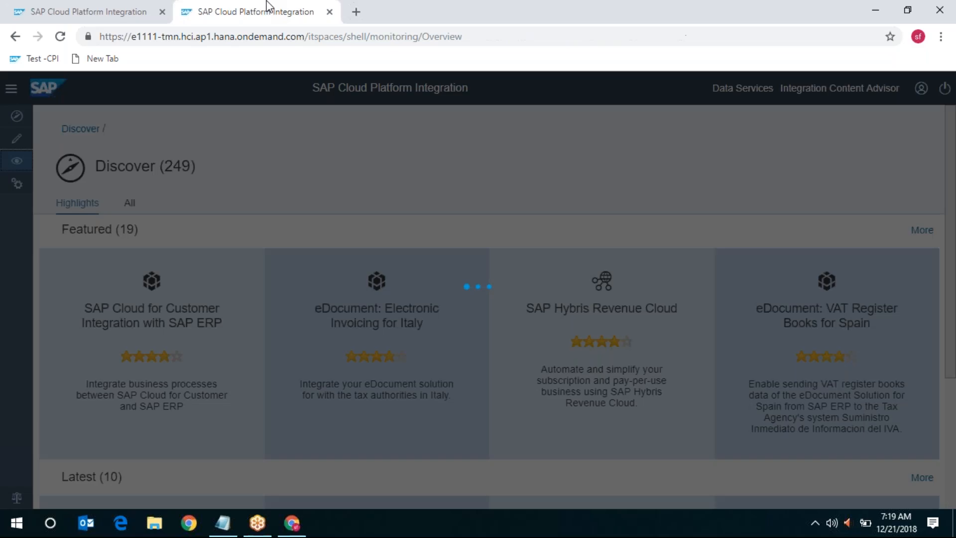
click(99, 253)
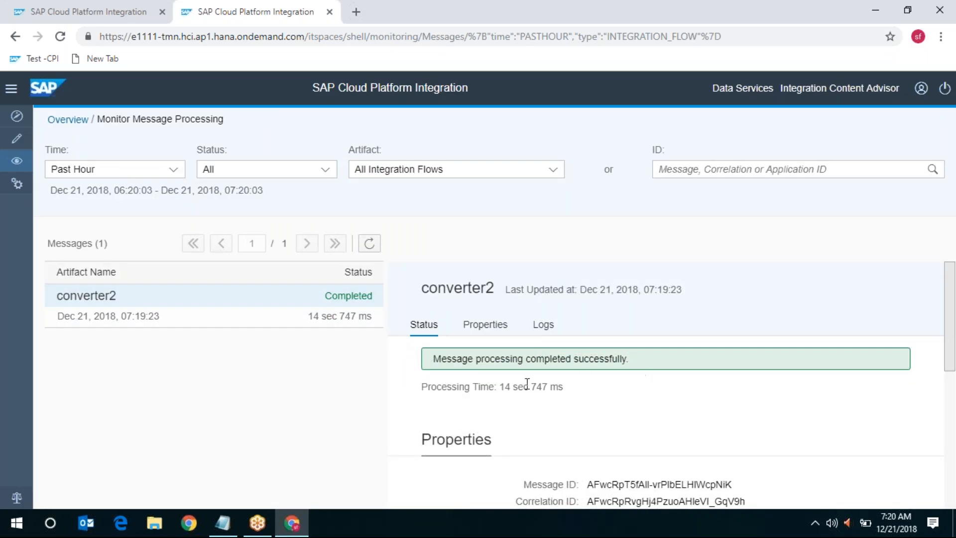
click(356, 10)
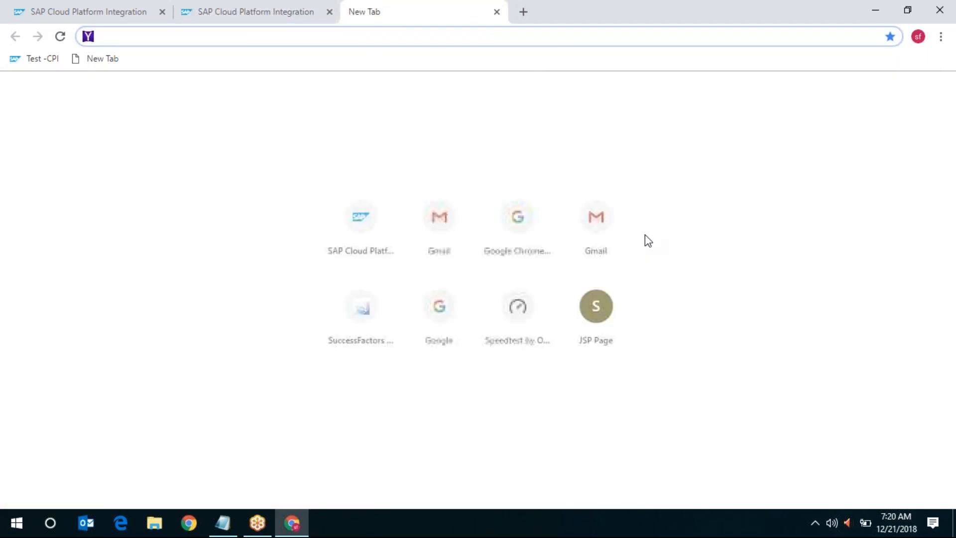
Open the 'csv file from xml - empJob' email, preview empJob.csv and download it as empJob (1).csv
click(613, 232)
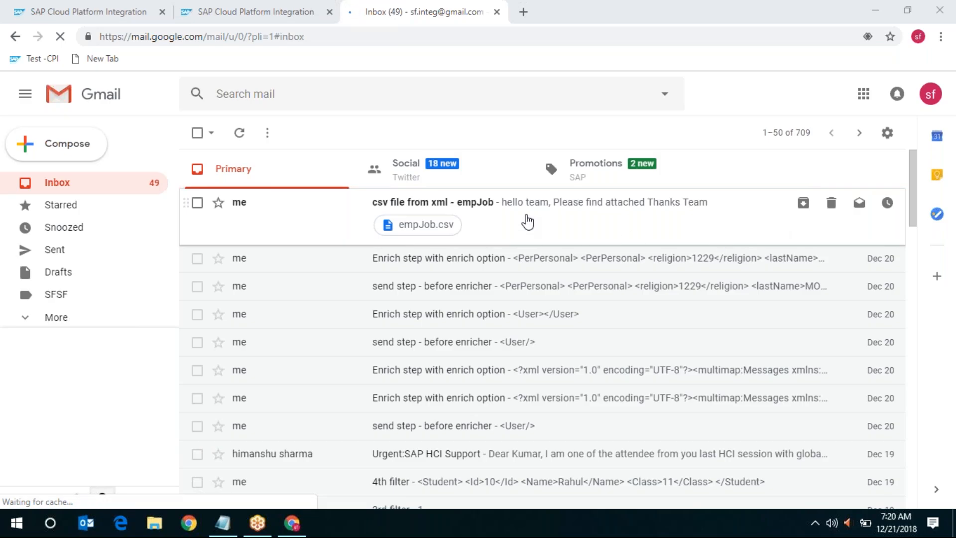
click(552, 213)
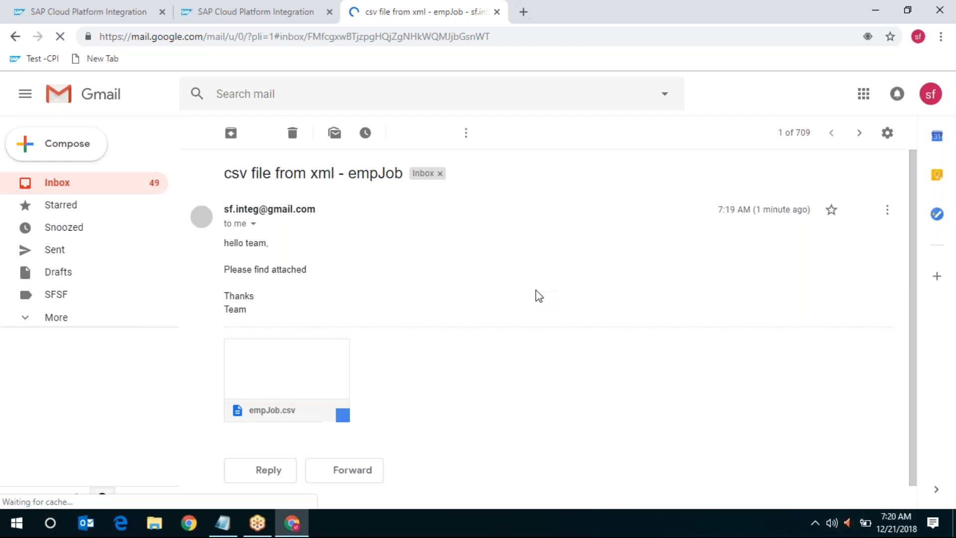
mouse_move(276, 376)
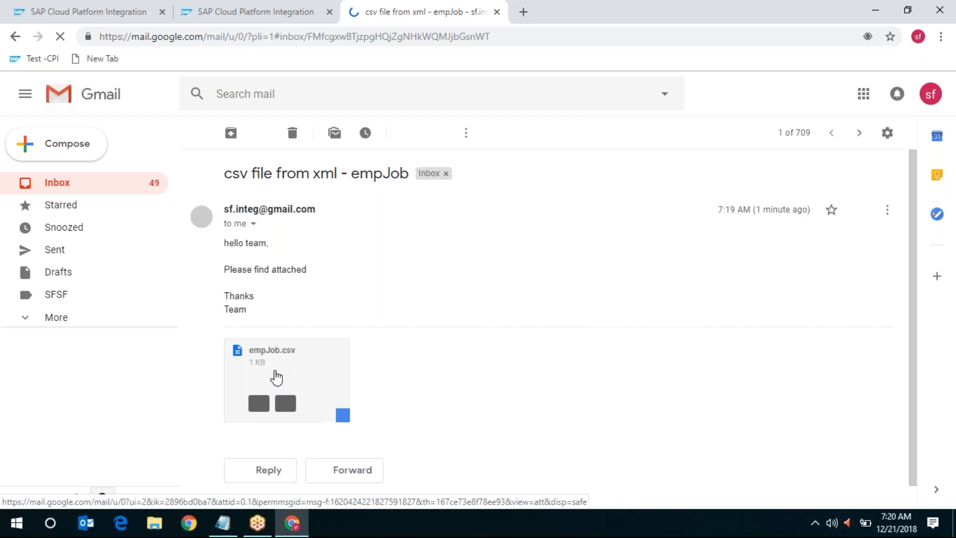
click(276, 377)
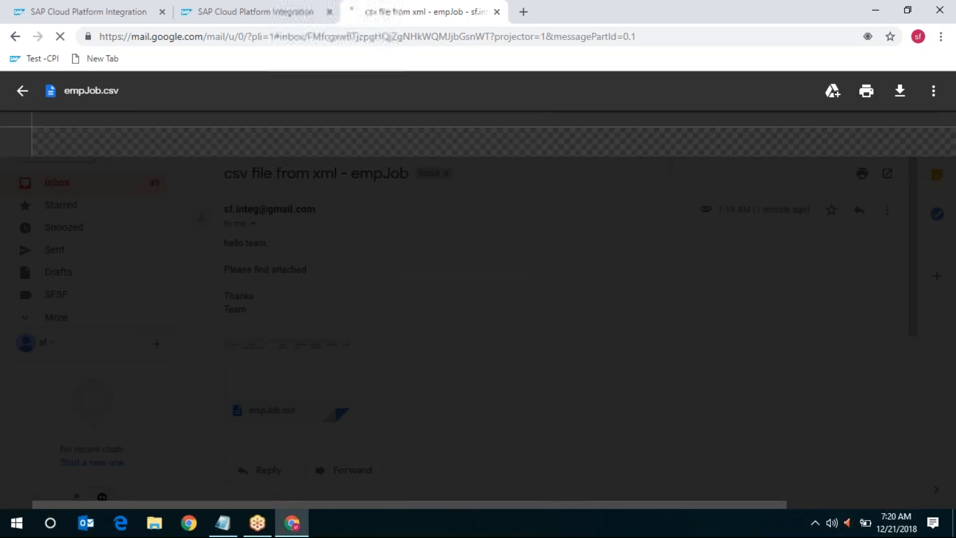
click(19, 95)
mouse_move(274, 382)
click(259, 403)
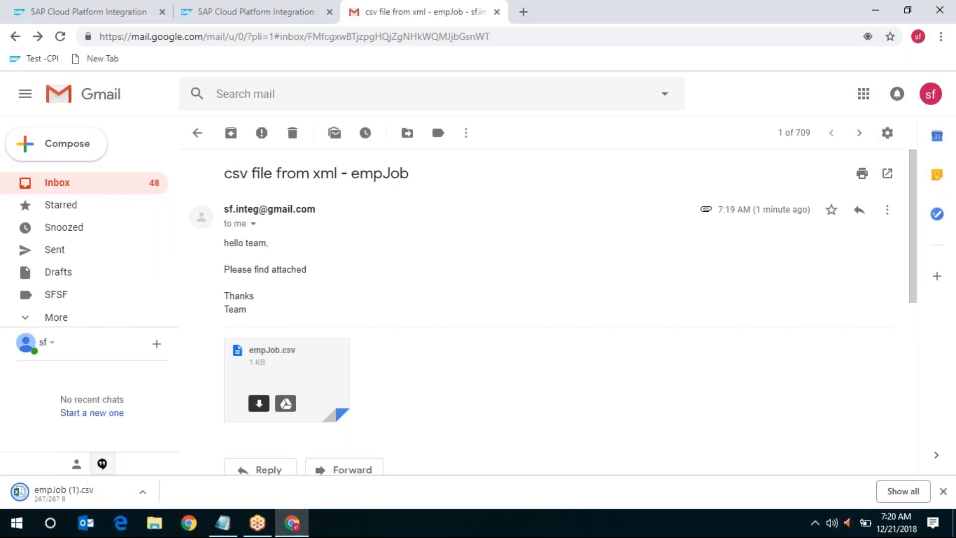
Open the downloaded empJob CSV in Excel and autofit all columns to their contents
click(85, 498)
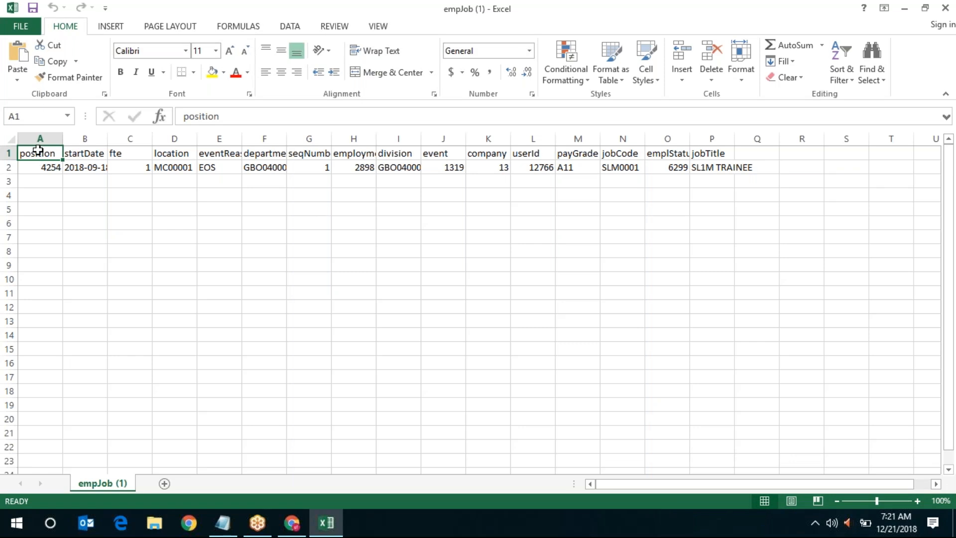
click(9, 142)
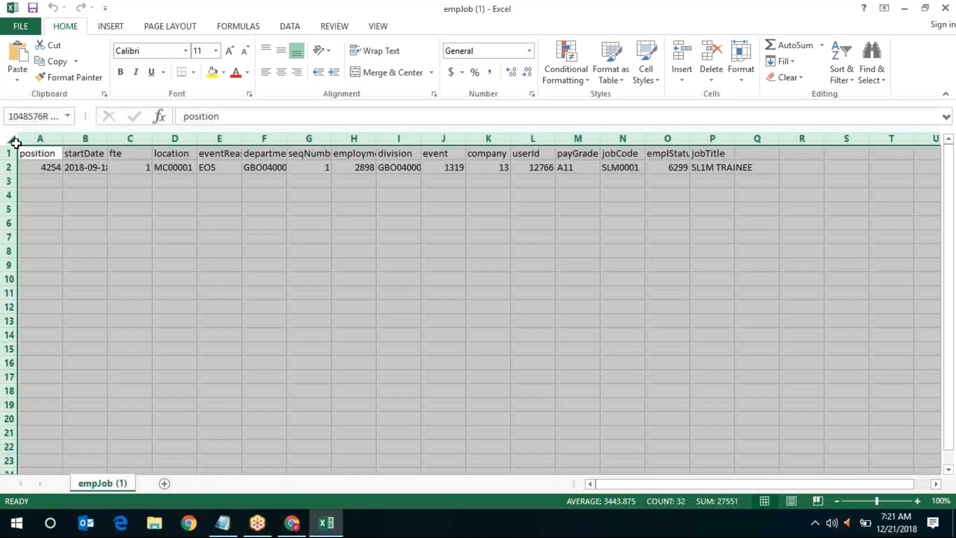
double_click(62, 138)
click(92, 192)
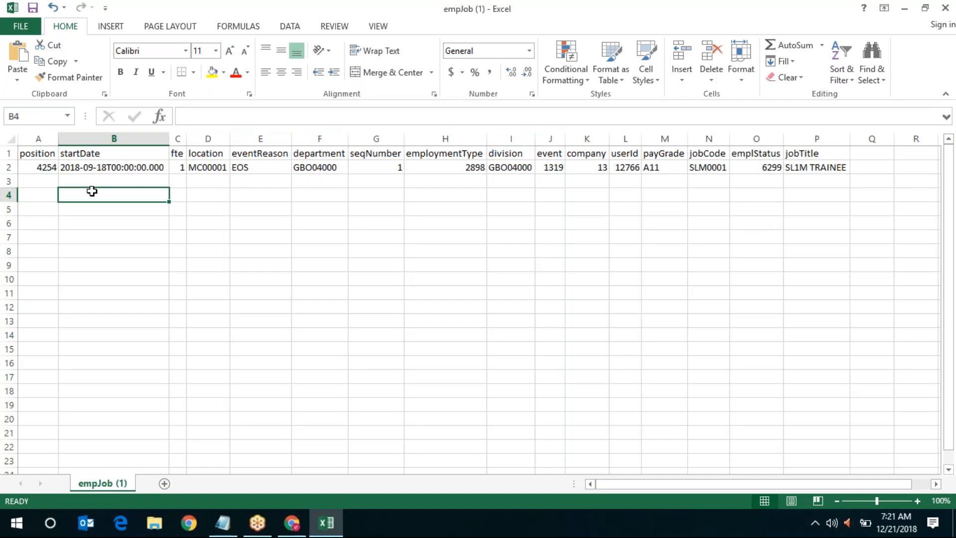
Review the headers from position through payGrade, then close the workbook without saving
key(Left)
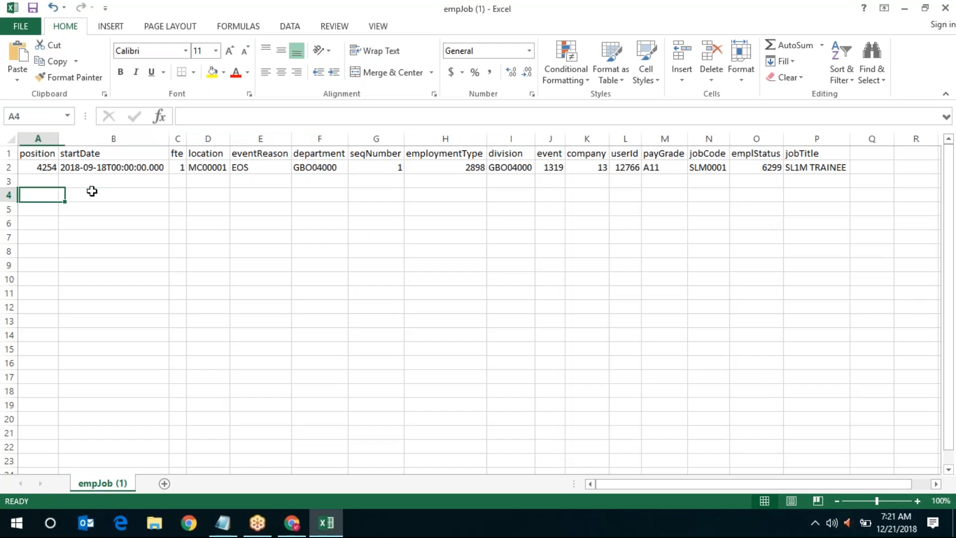
key(Up)
key(Up)
key(Up)
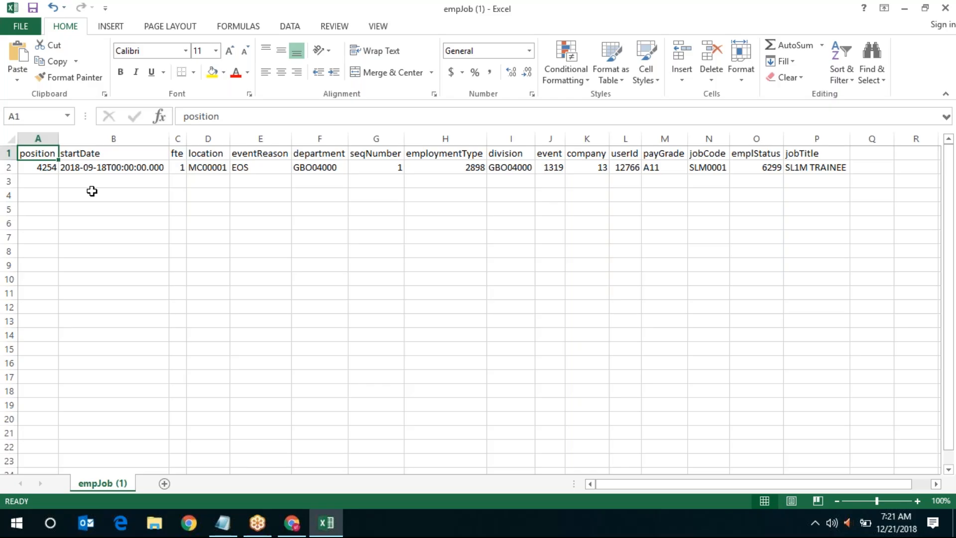
key(Right)
key(Right)
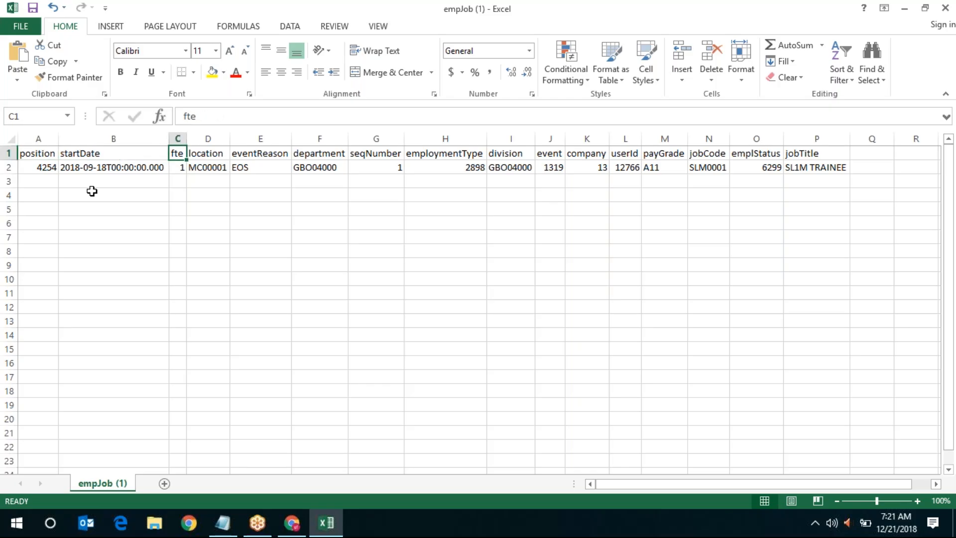
key(Right)
key(Right)
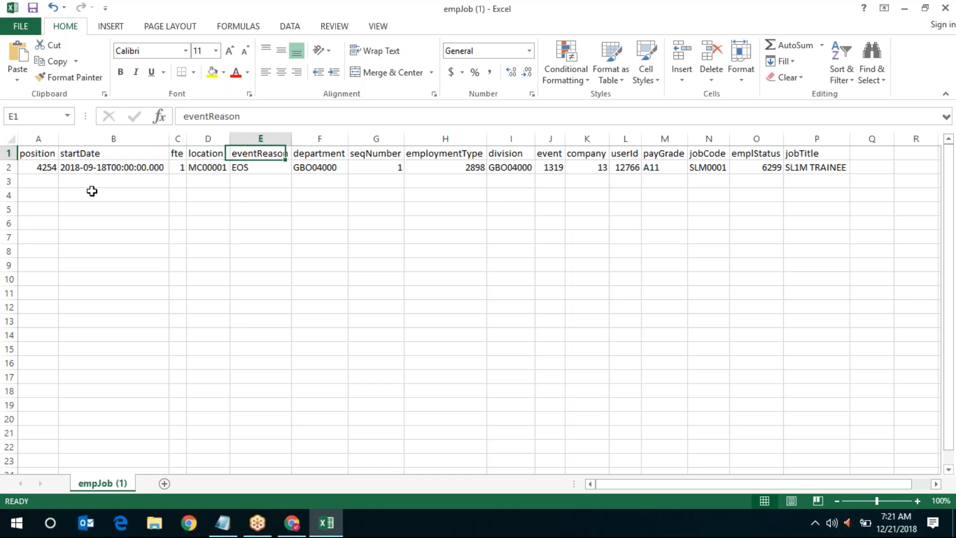
key(Right)
key(Right)
key(Right)
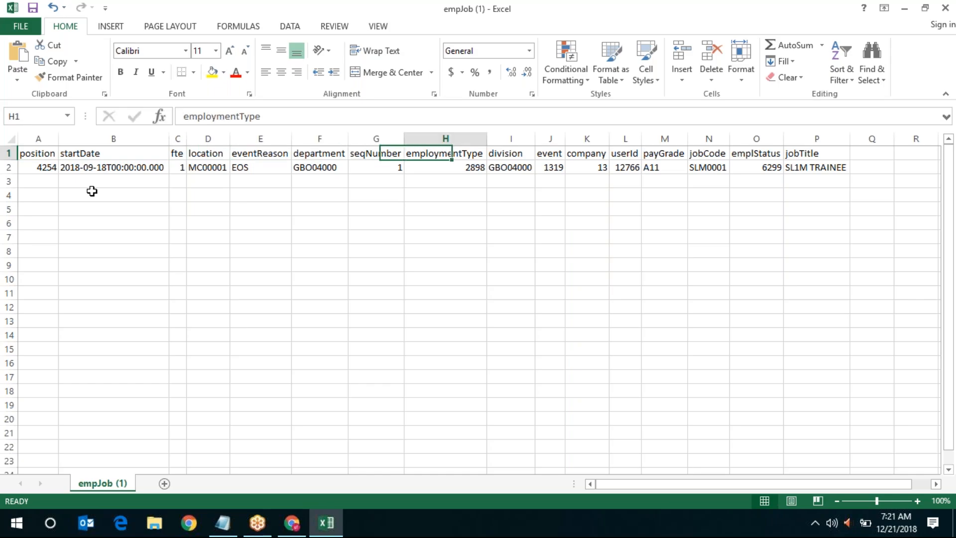
key(Right)
key(Right)
key(Right)
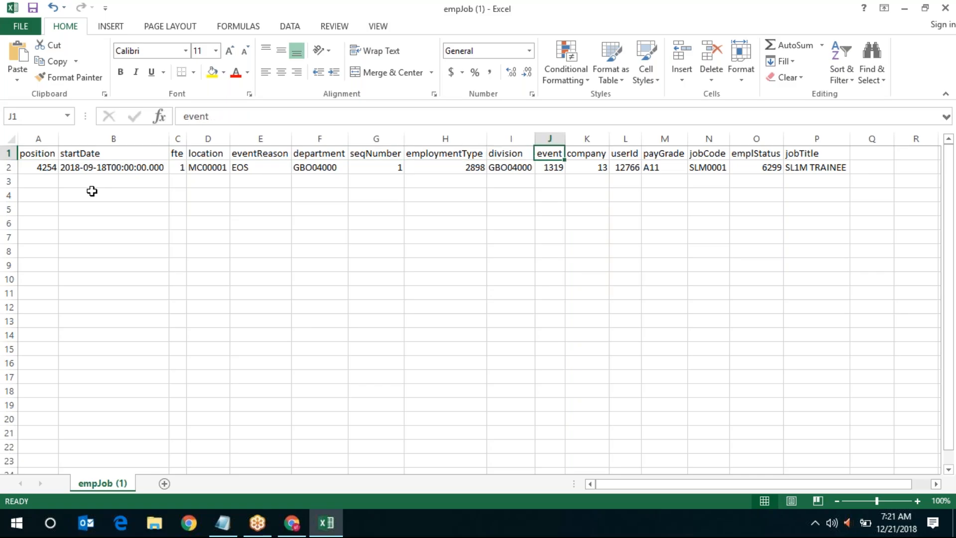
key(Right)
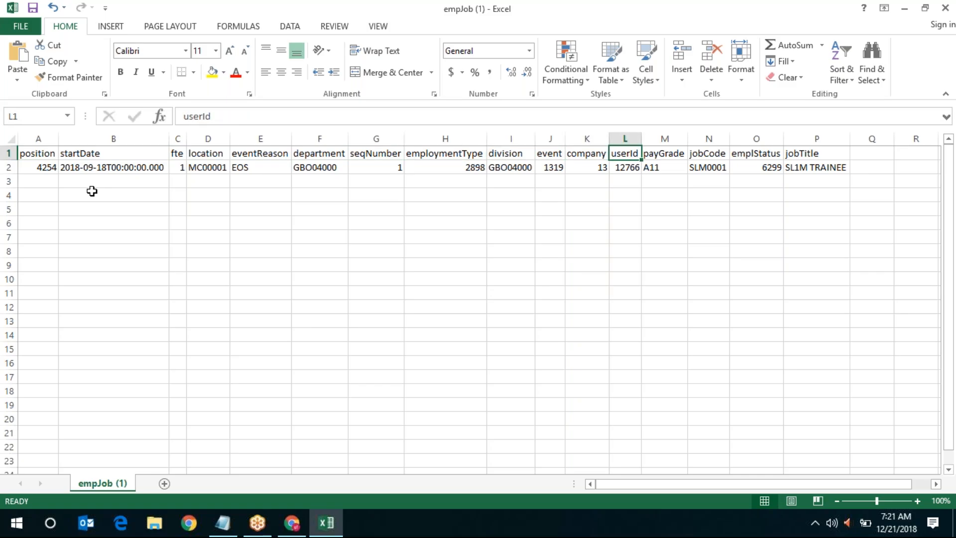
key(Right)
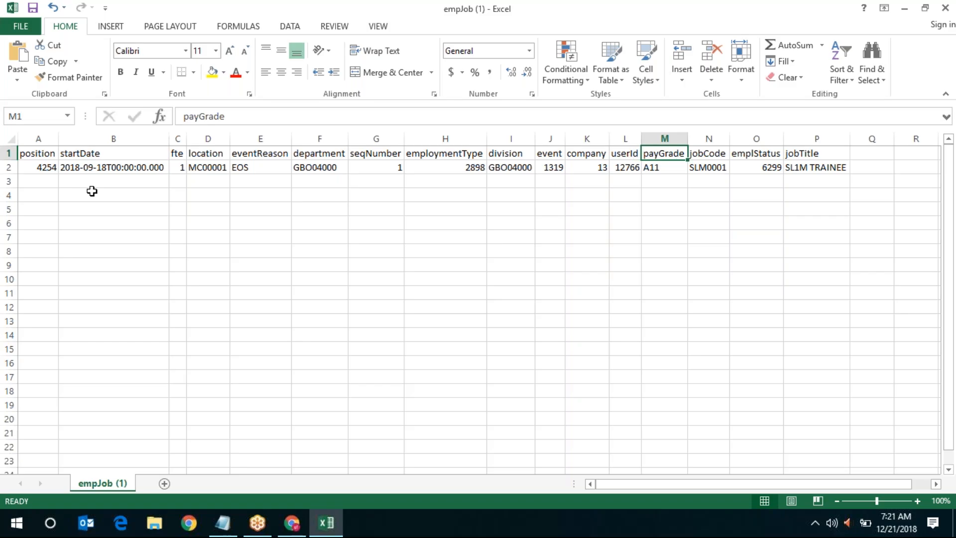
key(Right)
key(Right)
key(Right)
key(Right)
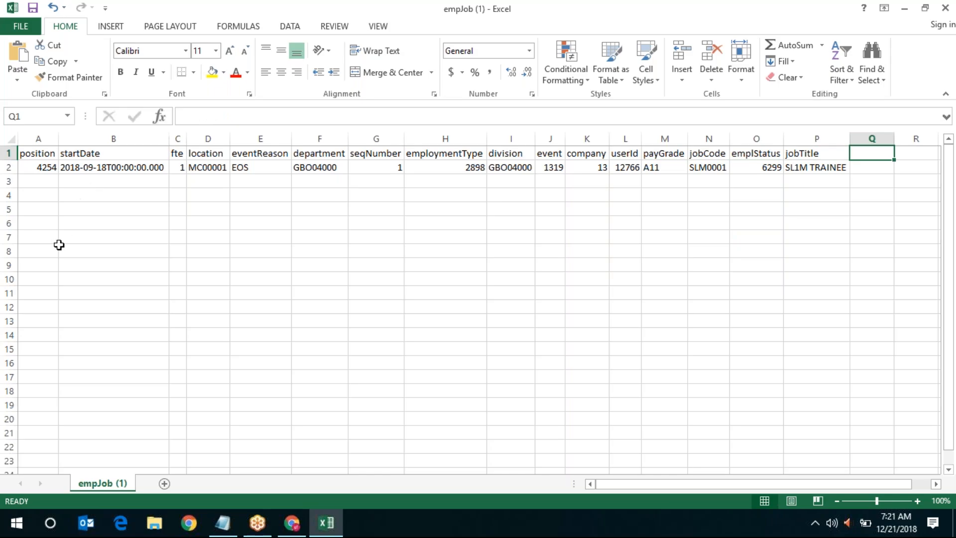
click(945, 8)
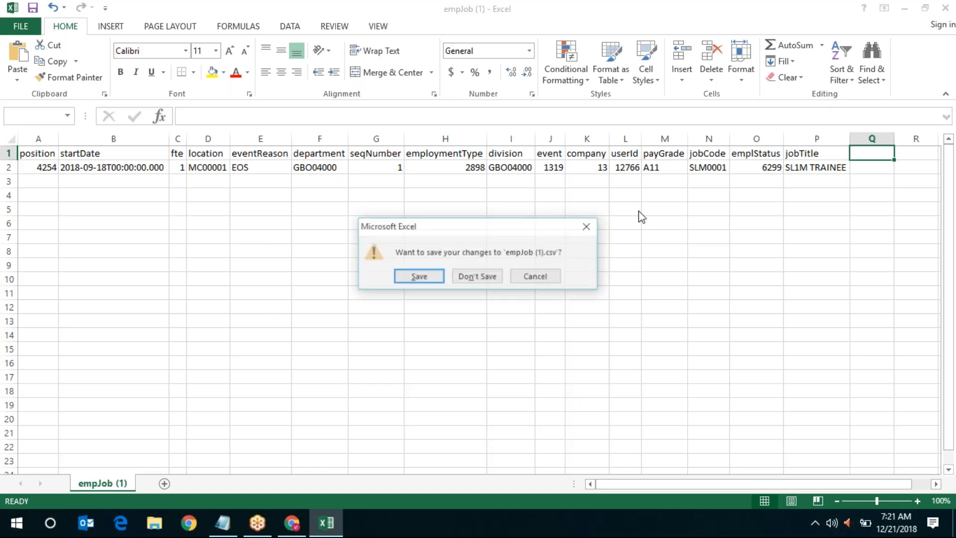
click(477, 277)
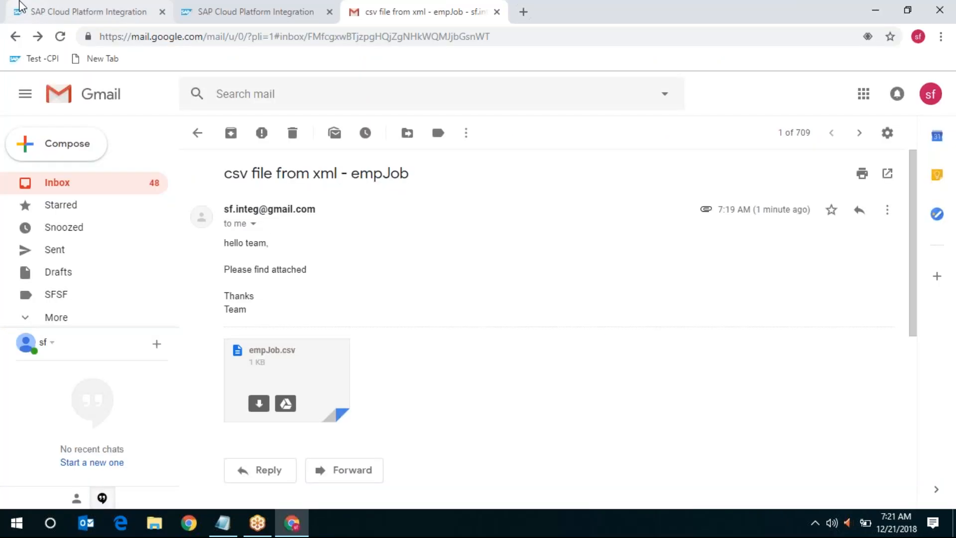
Edit converter2 and turn off Include Field Name as Headers in the XML To CSV Converter
click(82, 7)
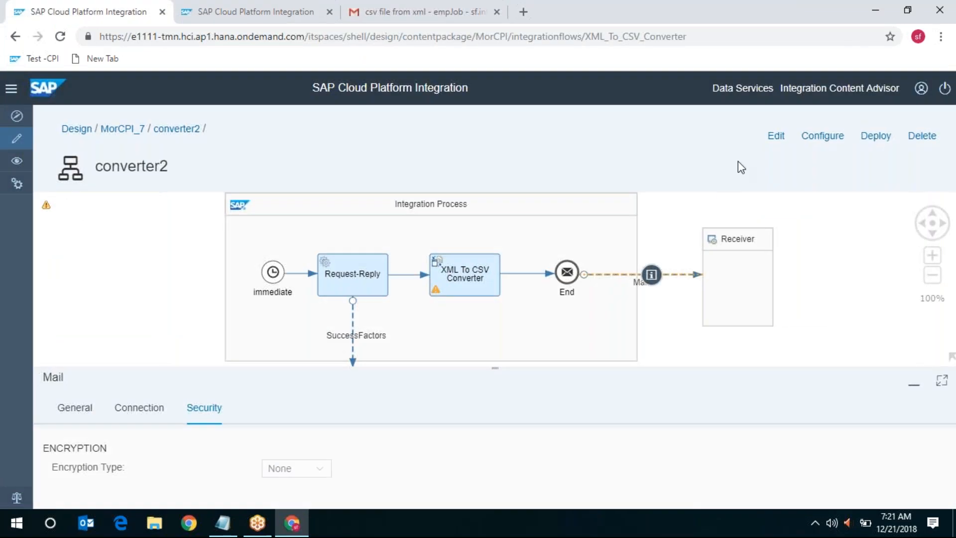
click(774, 138)
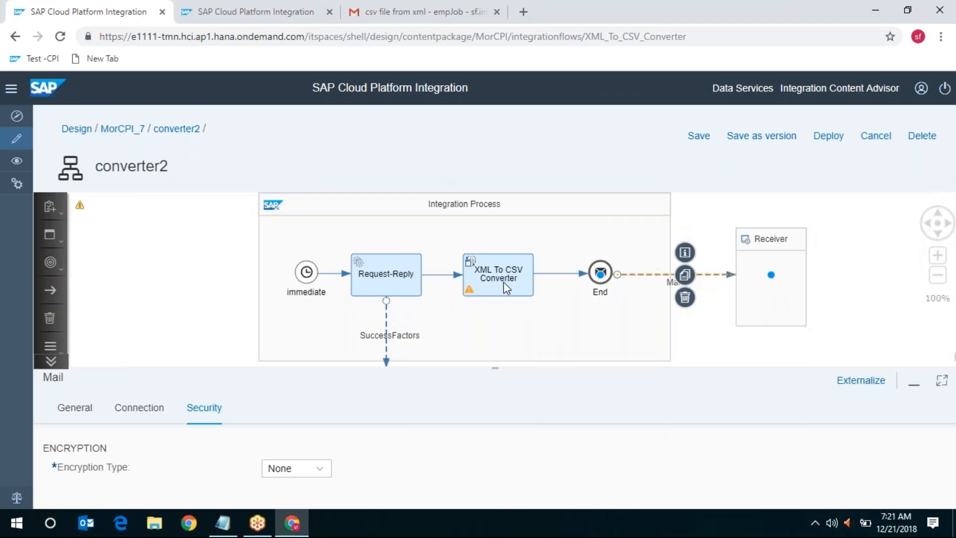
click(503, 280)
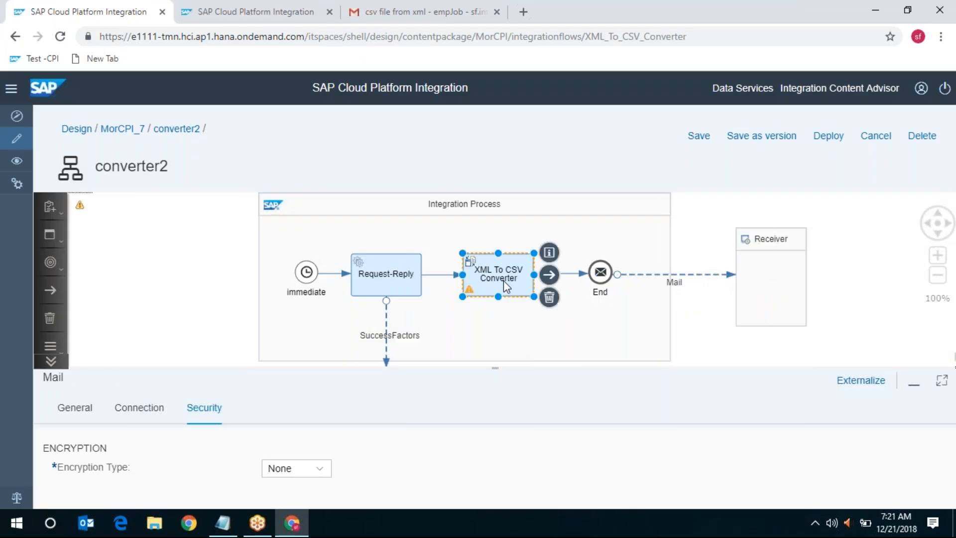
click(937, 382)
click(146, 240)
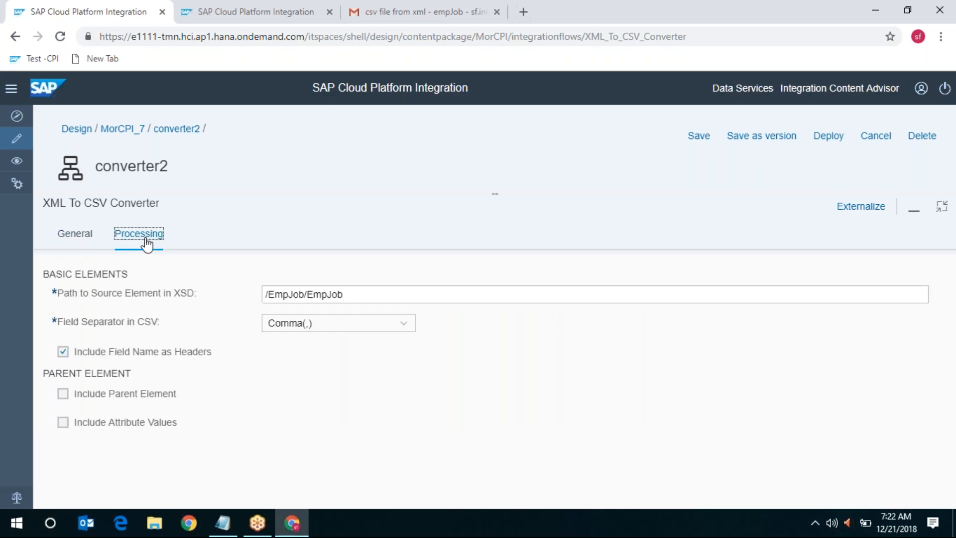
click(64, 353)
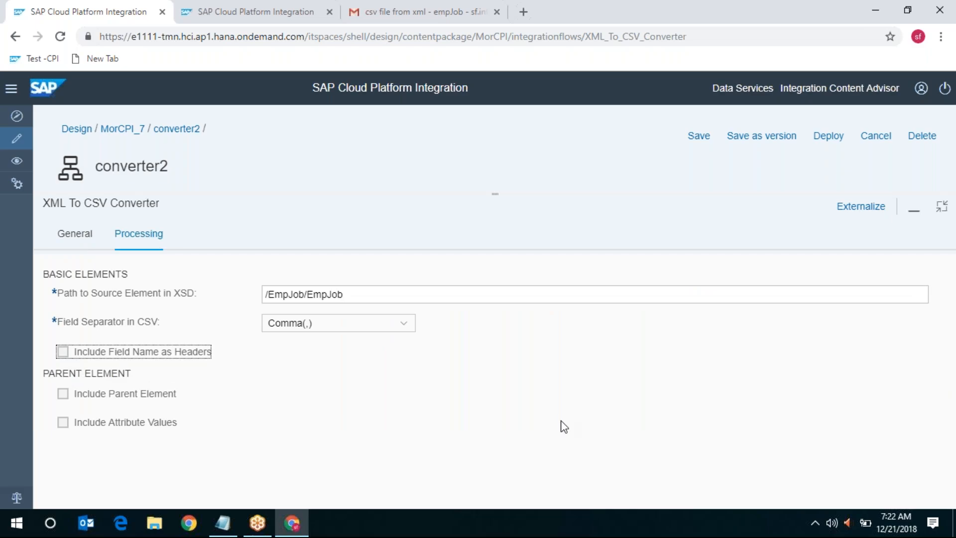
click(943, 208)
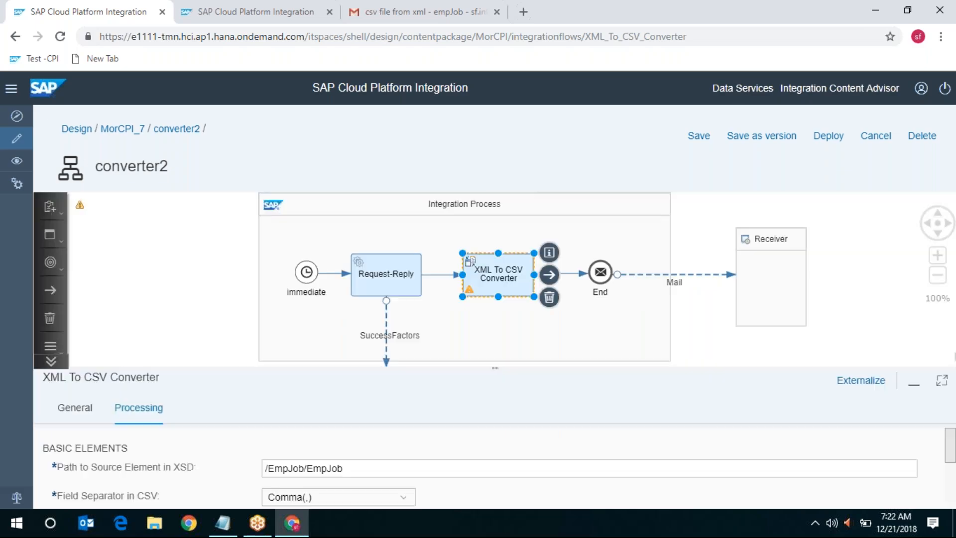
Rename the Mail attachment to empJob1.csv and save the flow as a new version
click(684, 276)
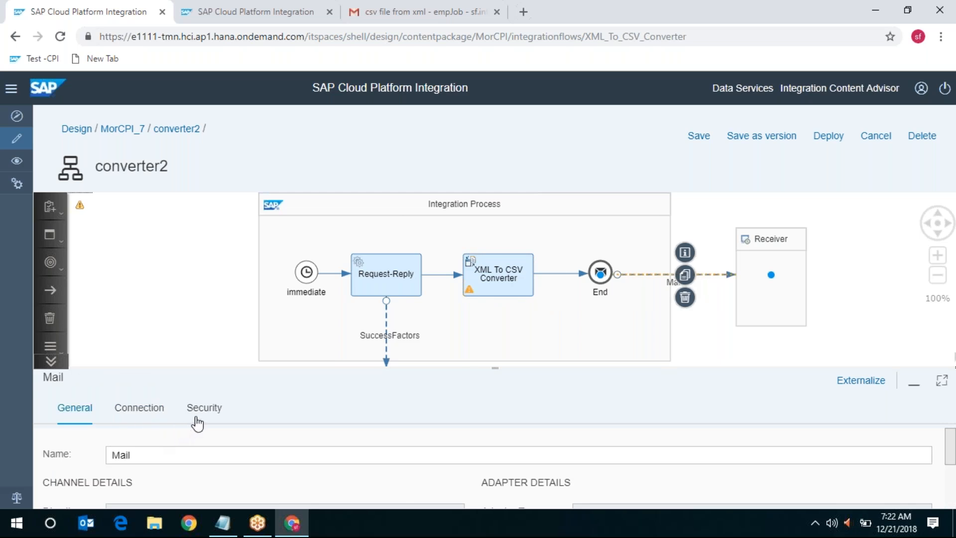
click(158, 411)
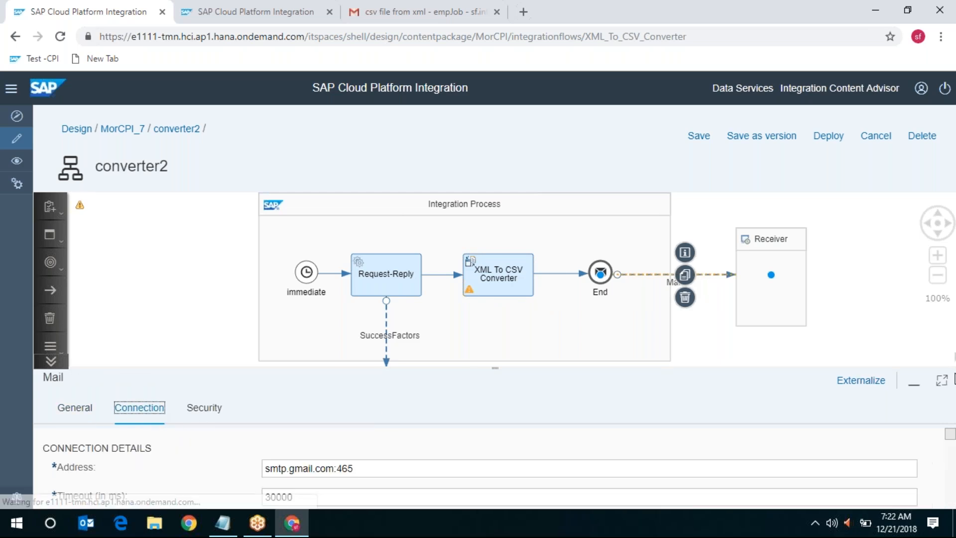
click(942, 381)
scroll(274, 443, down, 4)
scroll(953, 450, down, 3)
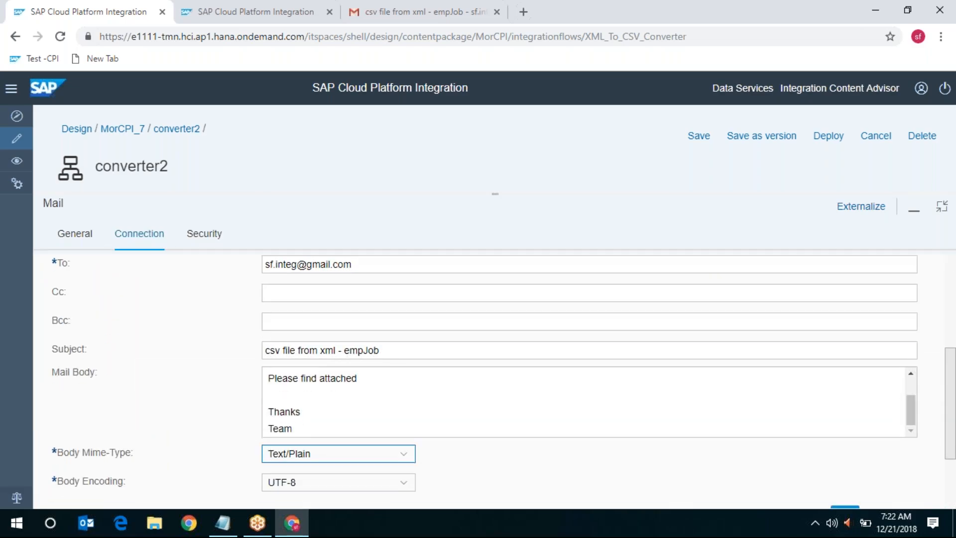
click(119, 458)
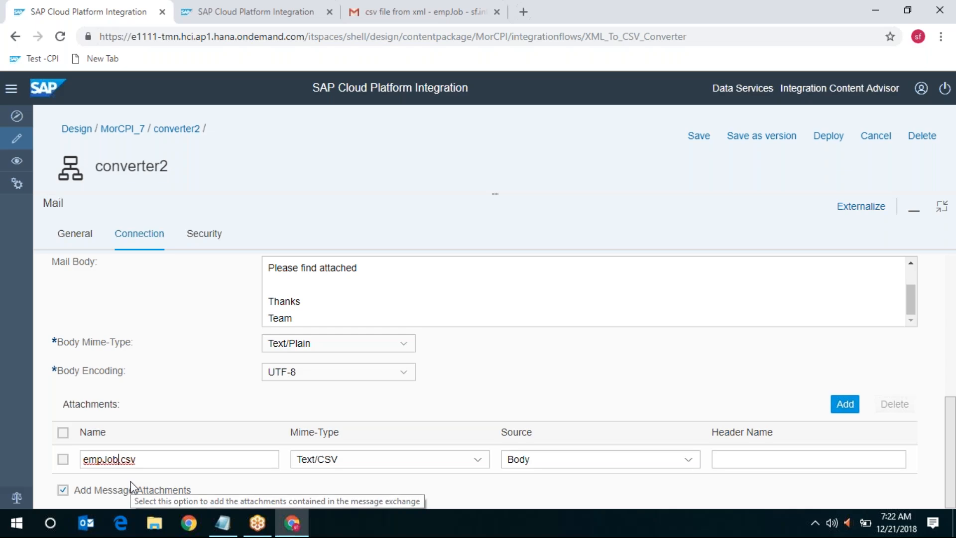
text(_)
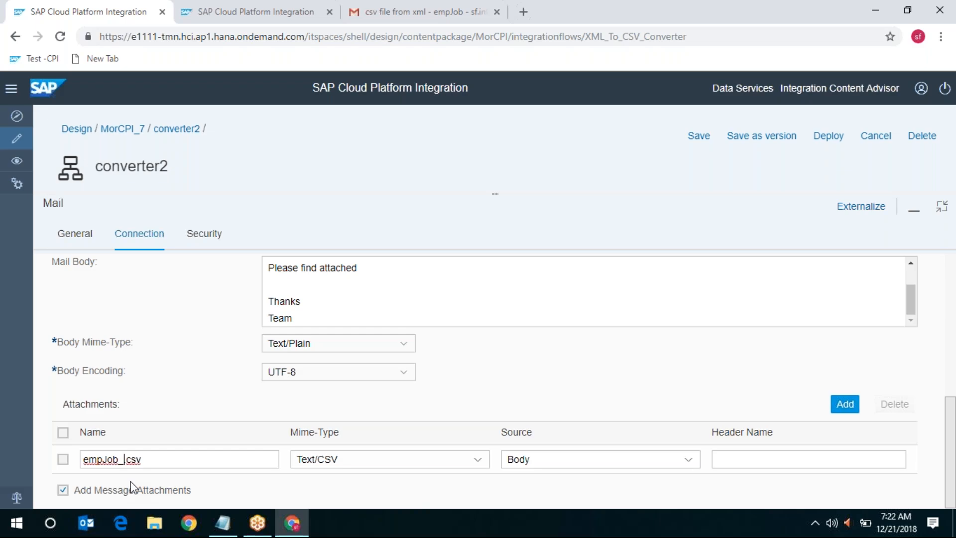
key(BackSpace)
text(1)
click(762, 139)
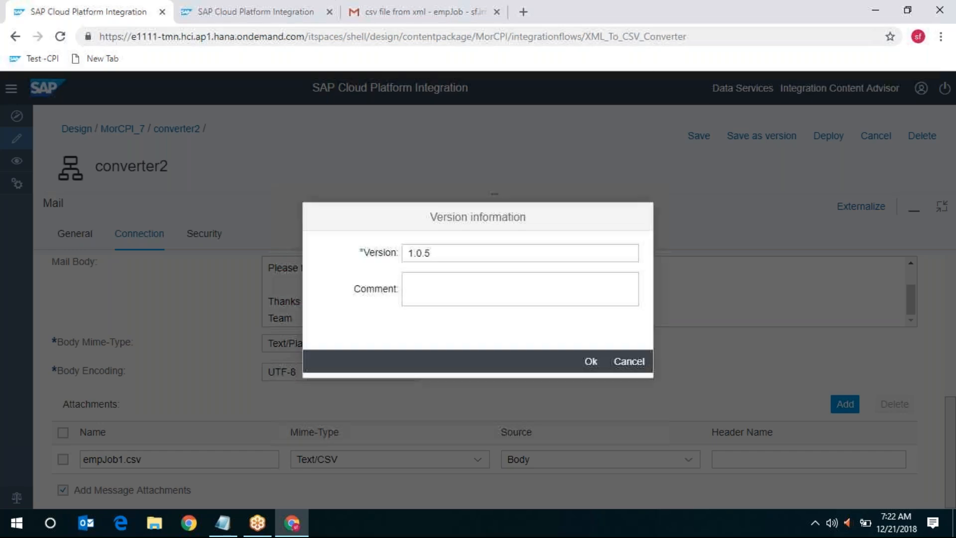
Confirm version 1.0.5, deploy converter2, and acknowledge the deployment confirmation and notice
click(591, 366)
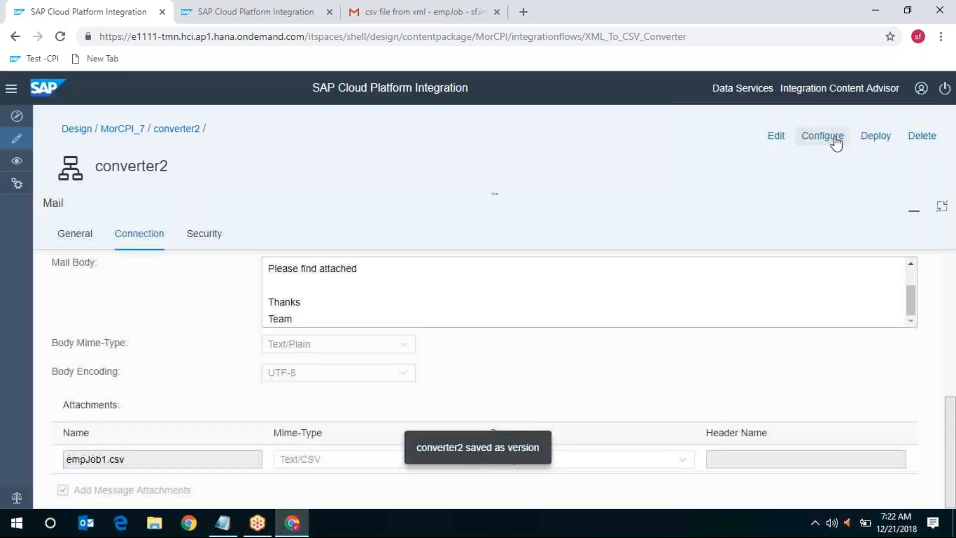
click(882, 140)
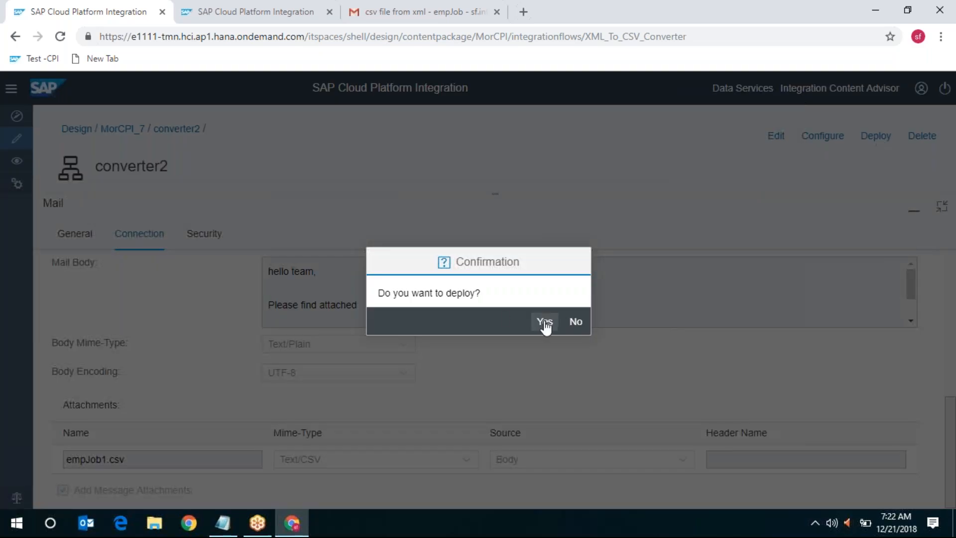
click(544, 321)
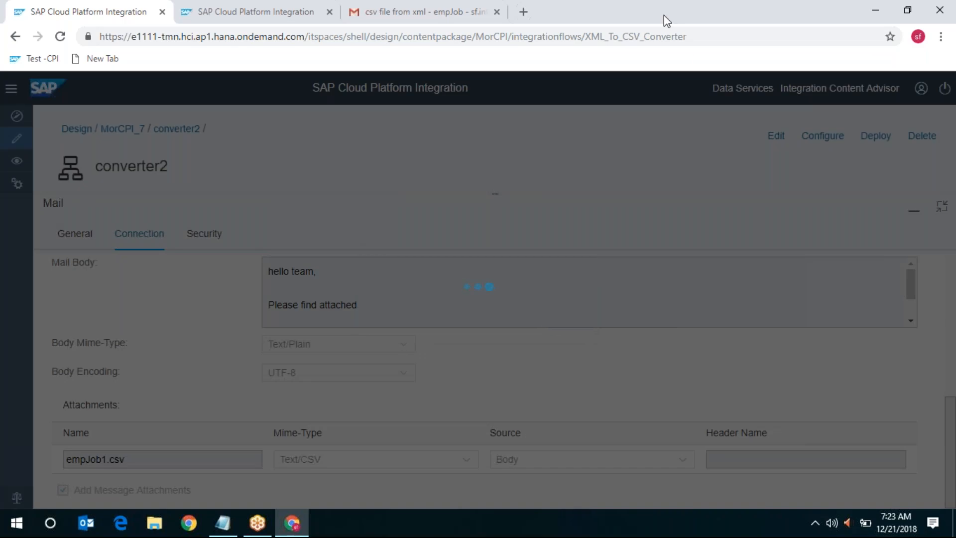
click(573, 323)
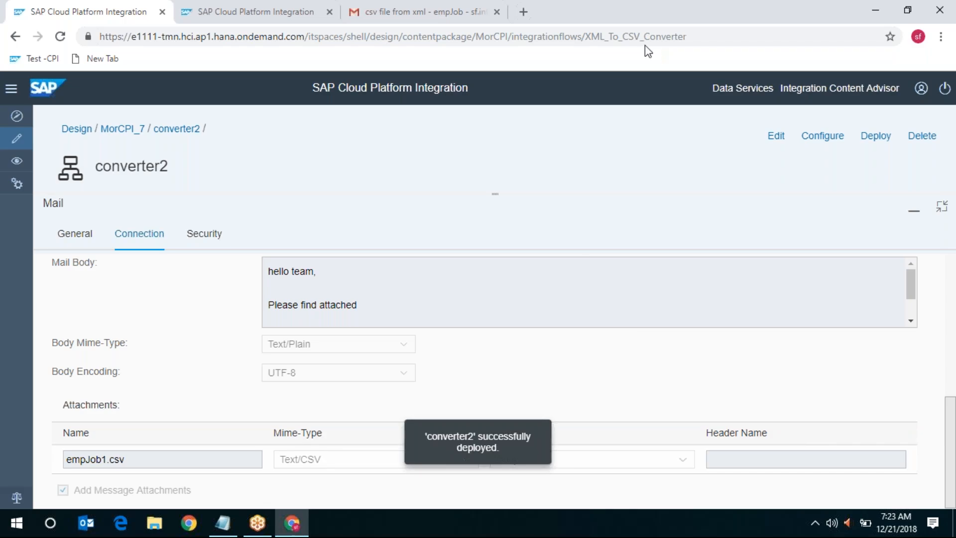
click(255, 10)
click(369, 243)
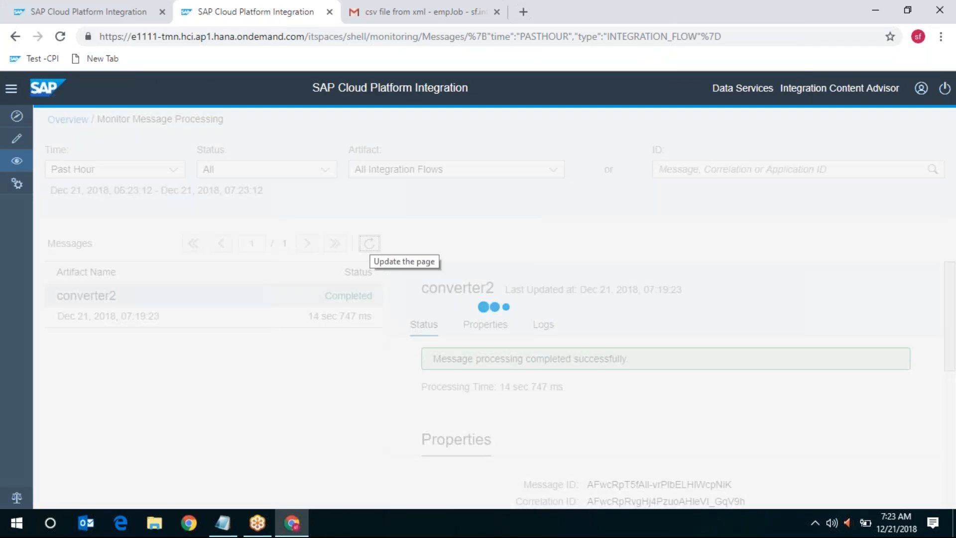
click(369, 244)
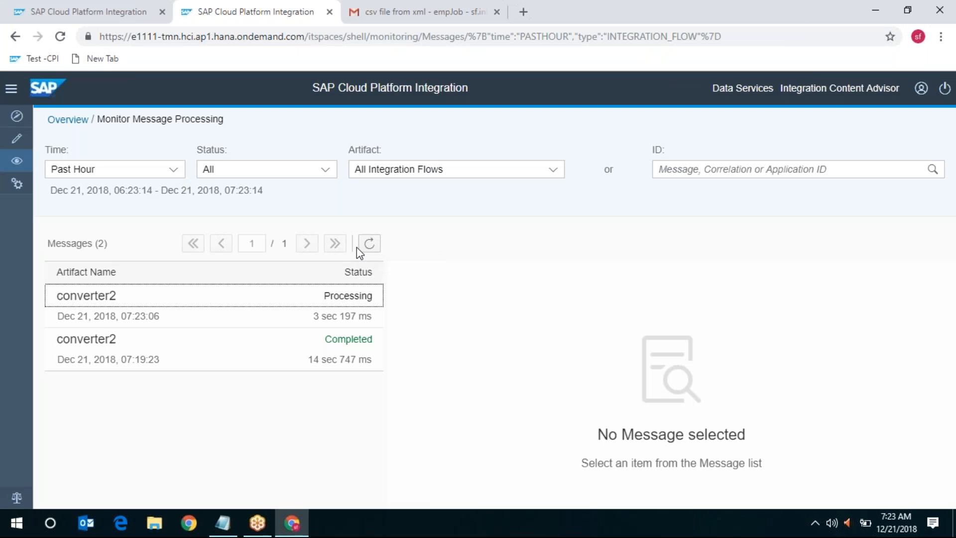
click(365, 246)
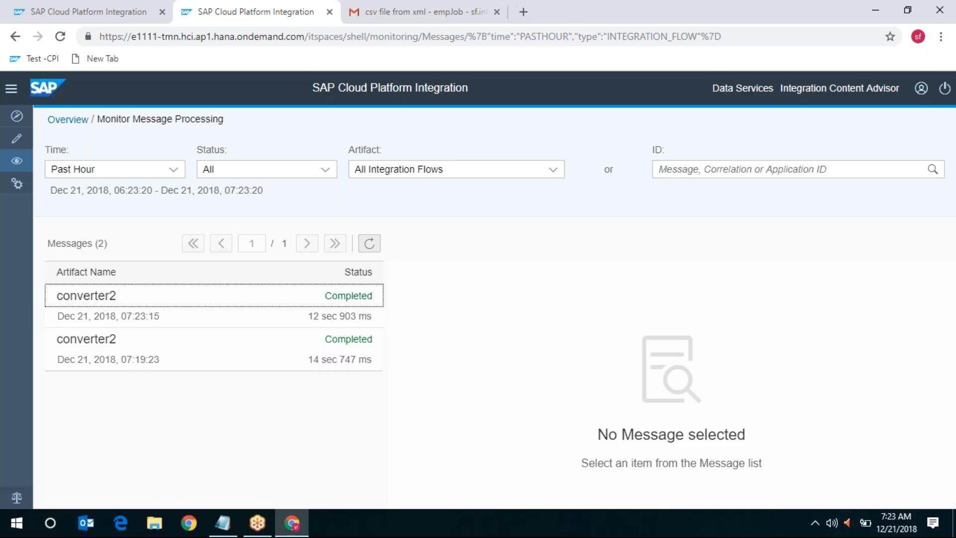
click(347, 303)
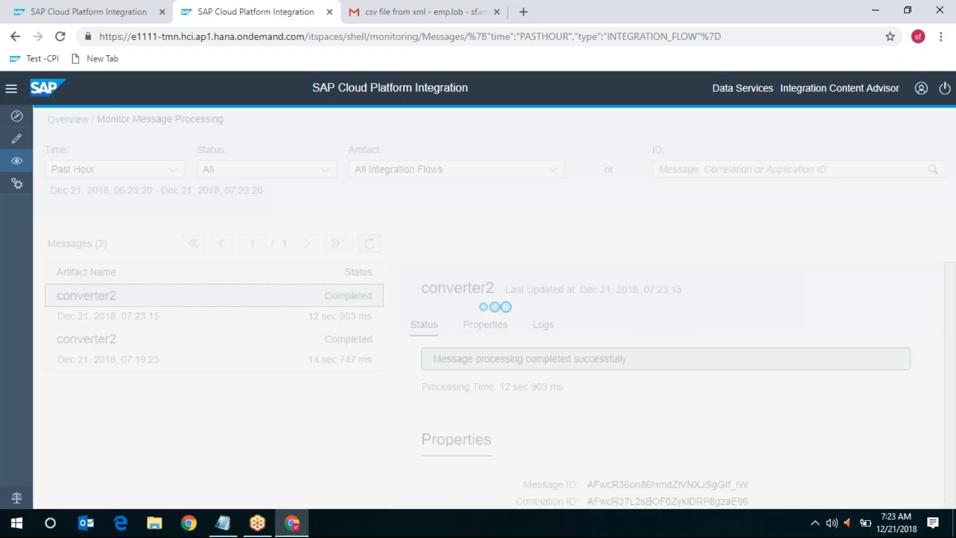
click(544, 325)
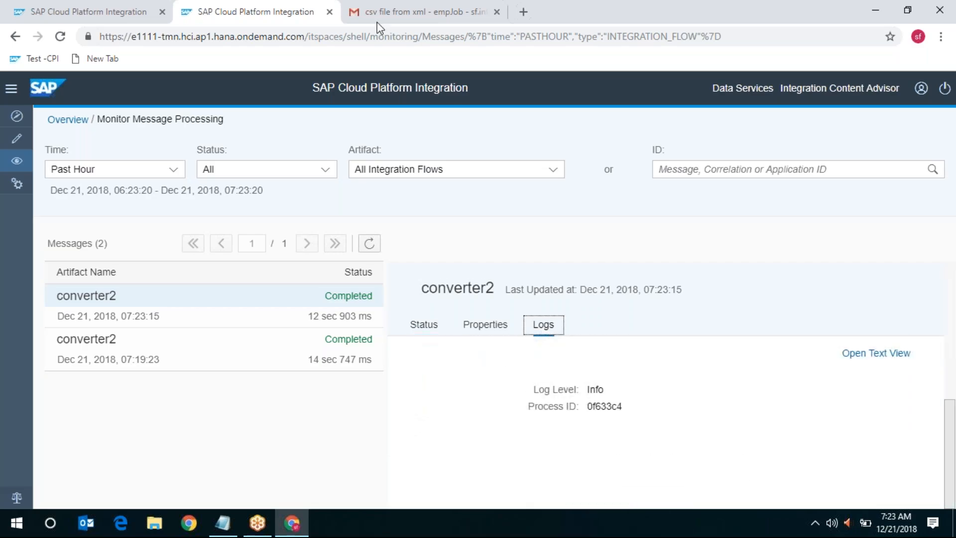
click(426, 9)
click(198, 133)
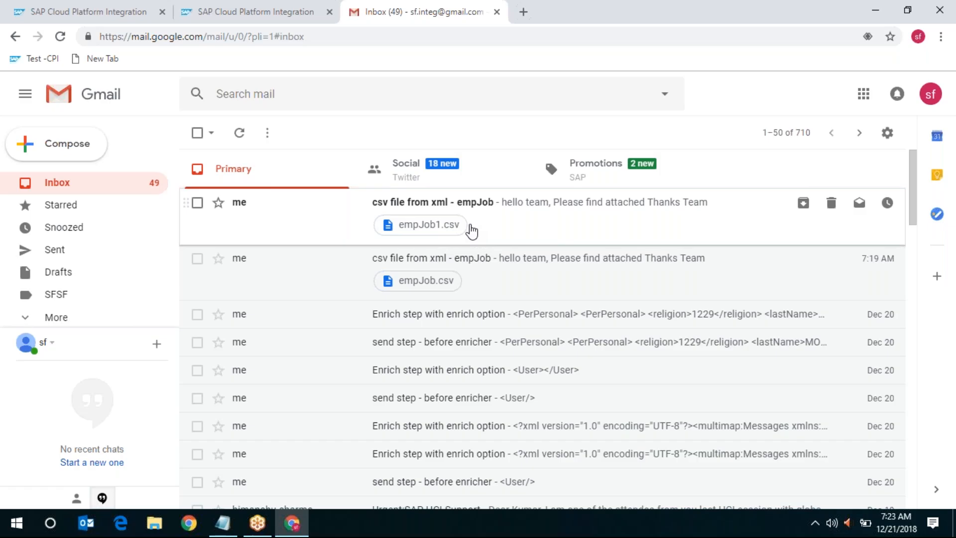
Open the newest 'csv file from xml - empJob' email, then download and open empJob1.csv
click(502, 209)
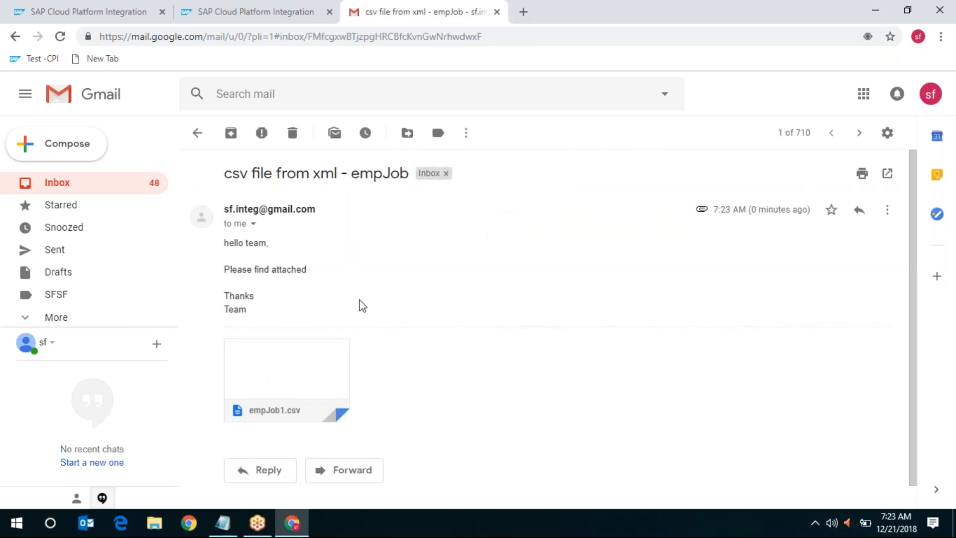
scroll(354, 352, down, 1)
mouse_move(305, 380)
click(259, 379)
click(94, 495)
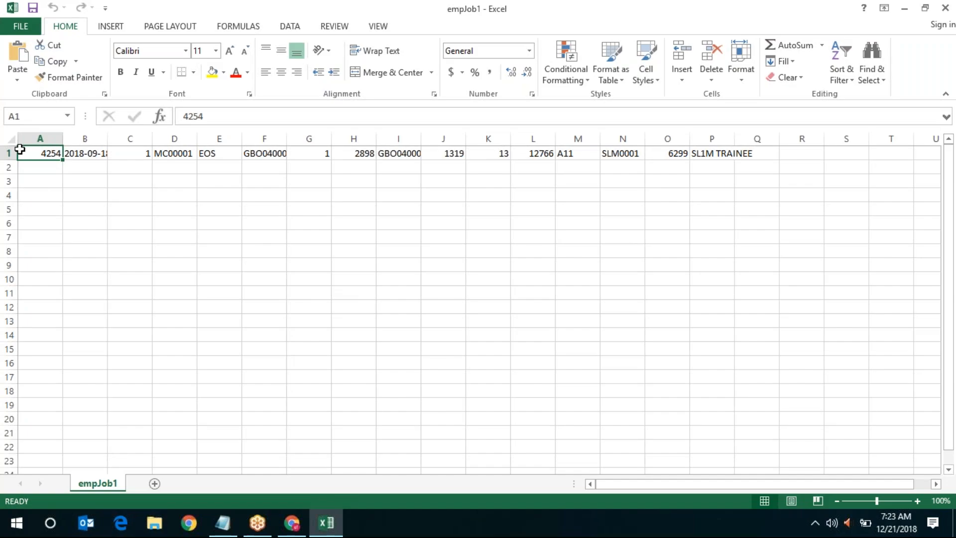
Autofit all empJob1 columns in Excel, then switch back to the Gmail window
click(10, 140)
double_click(107, 139)
click(111, 202)
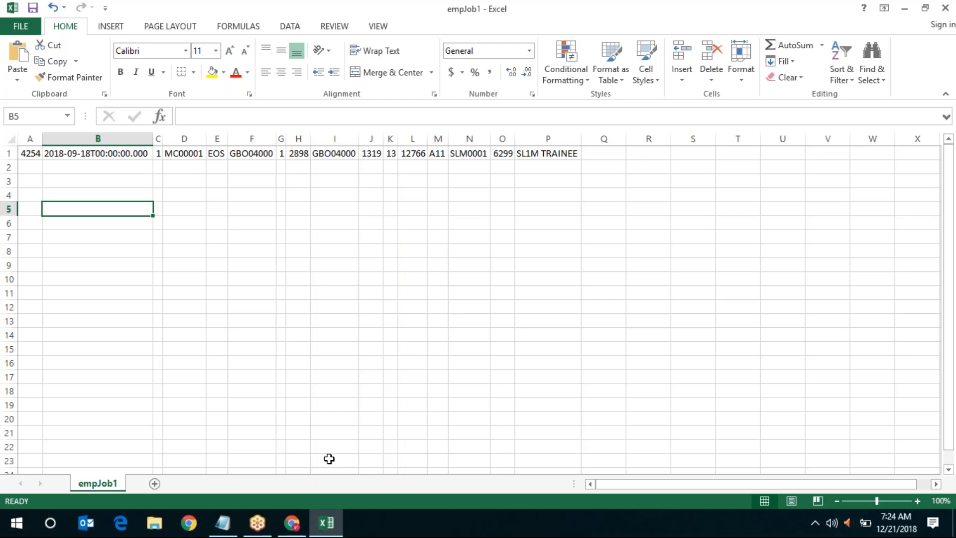
mouse_move(289, 532)
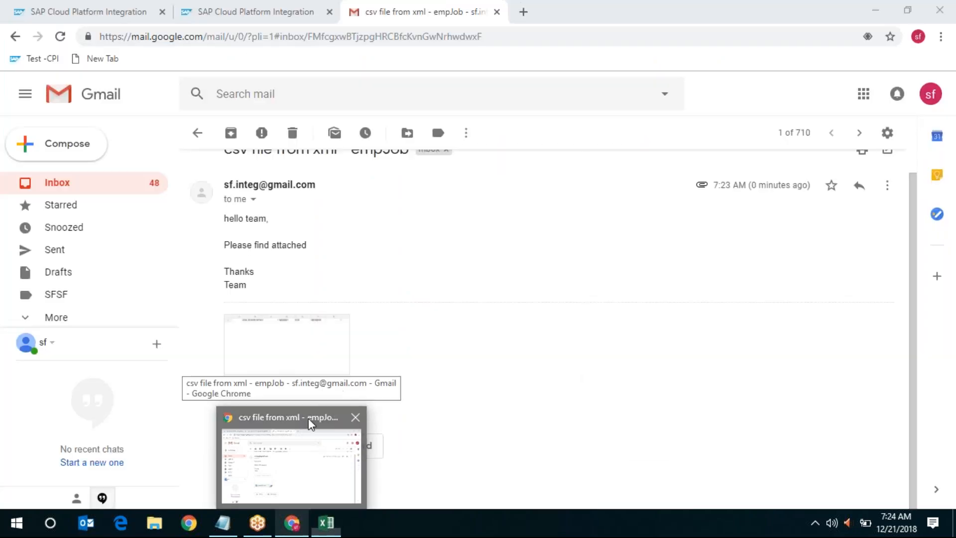
click(309, 417)
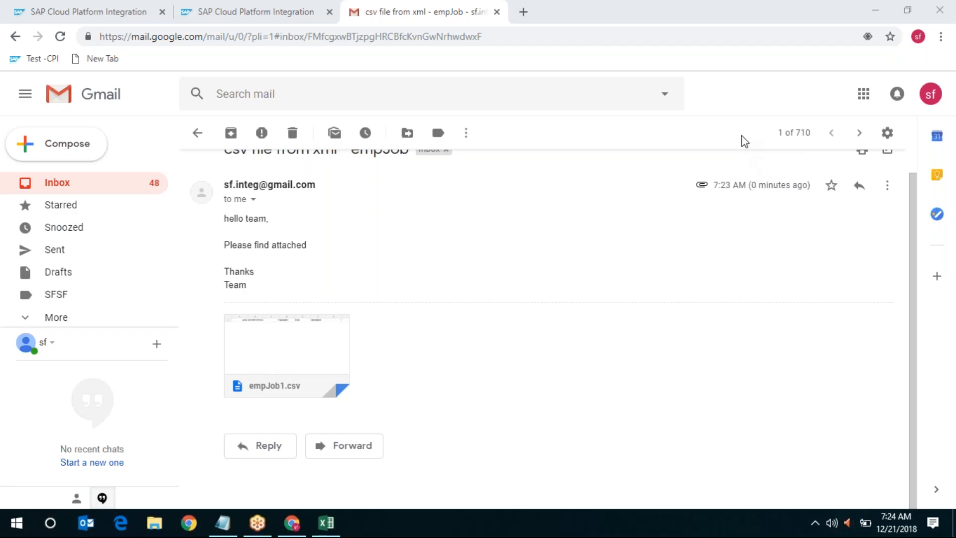
Return to the converter2 editor, restore the diagram, and navigate back to the MorCPI_7 package
click(94, 18)
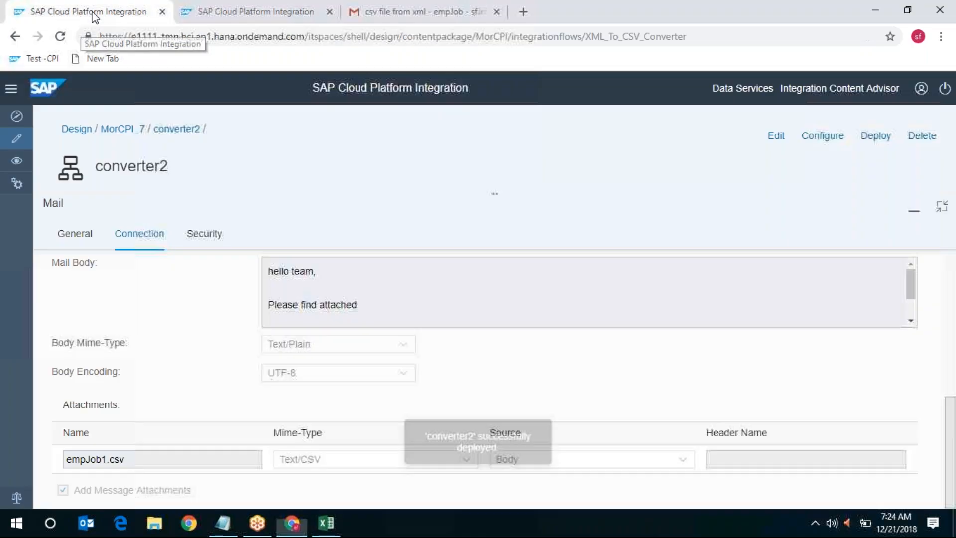
click(942, 208)
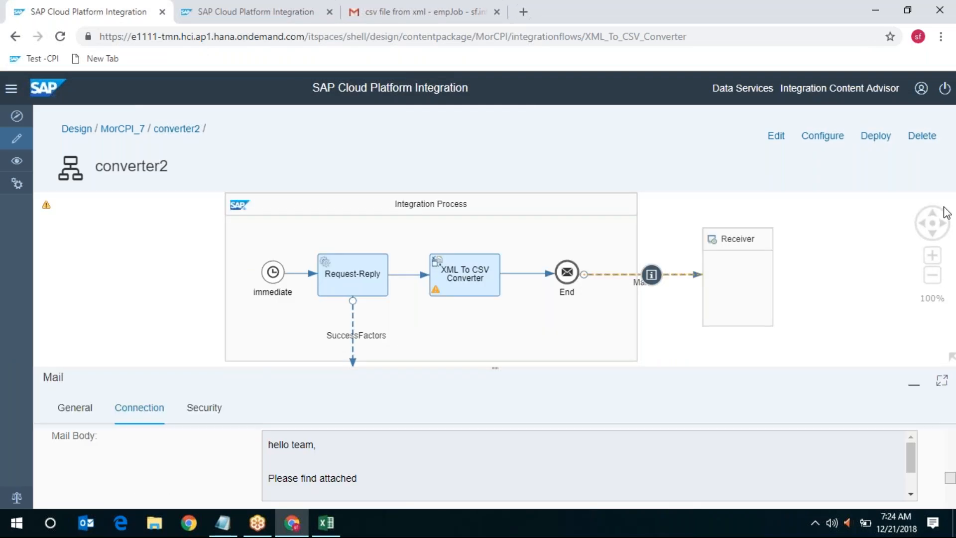
click(128, 131)
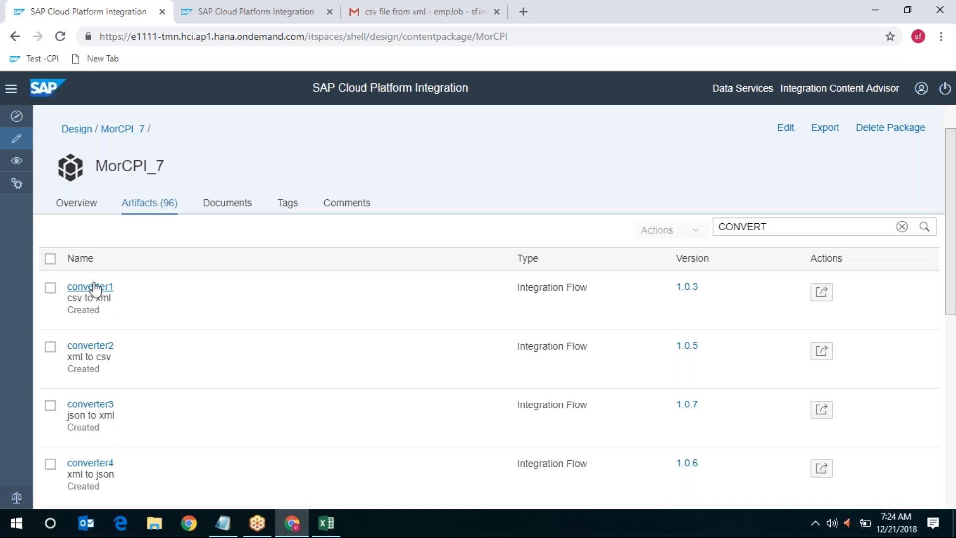
Review converter1's Runtime and Error Configuration settings, then open converter2 from MorCPI_7
click(94, 287)
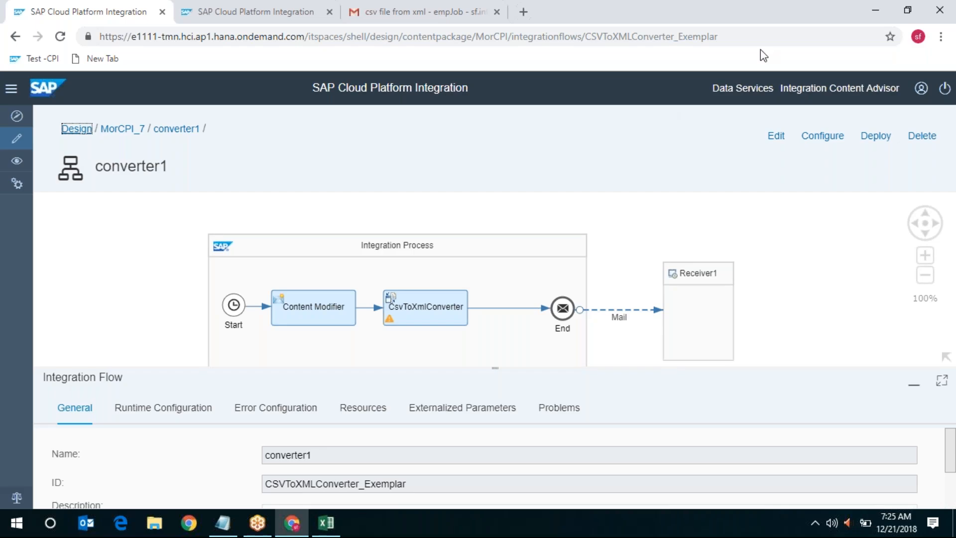
click(745, 18)
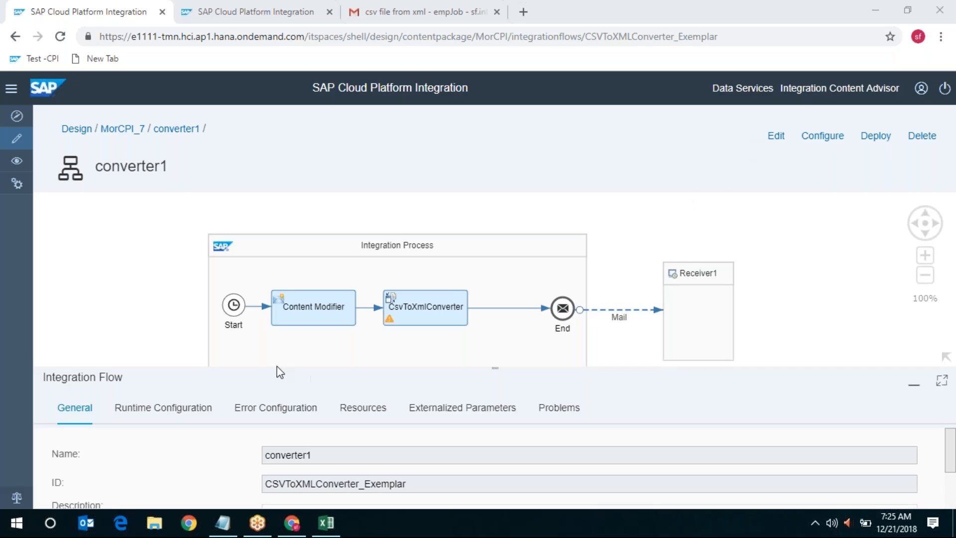
mouse_move(423, 310)
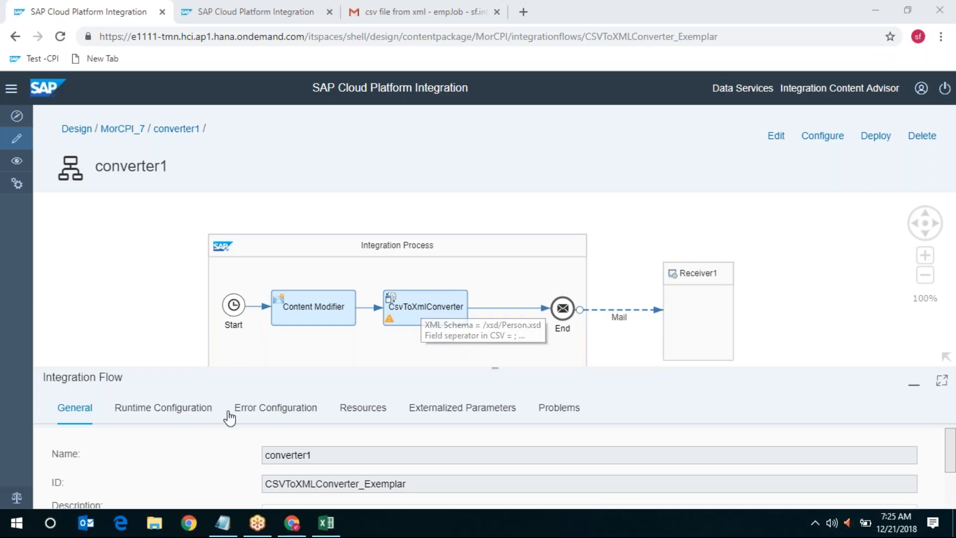
click(168, 420)
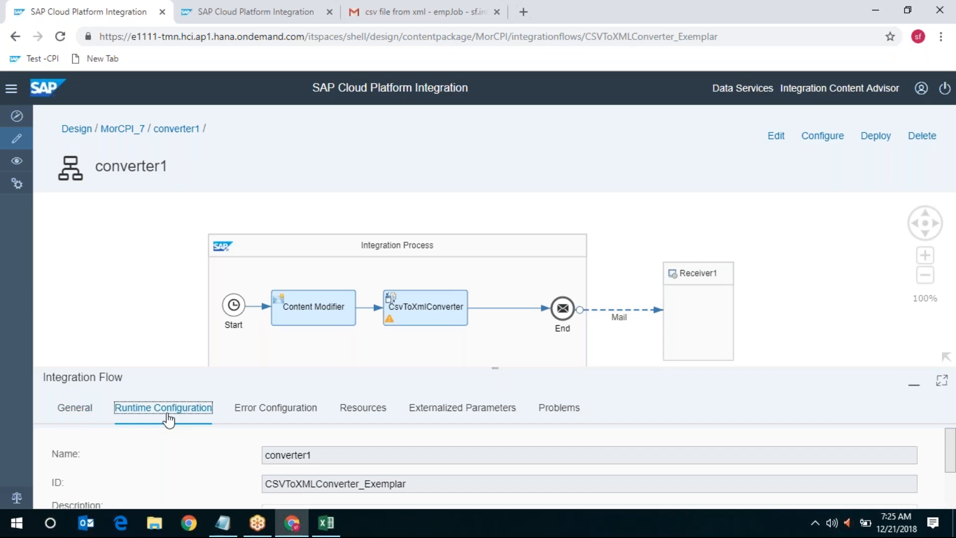
click(294, 417)
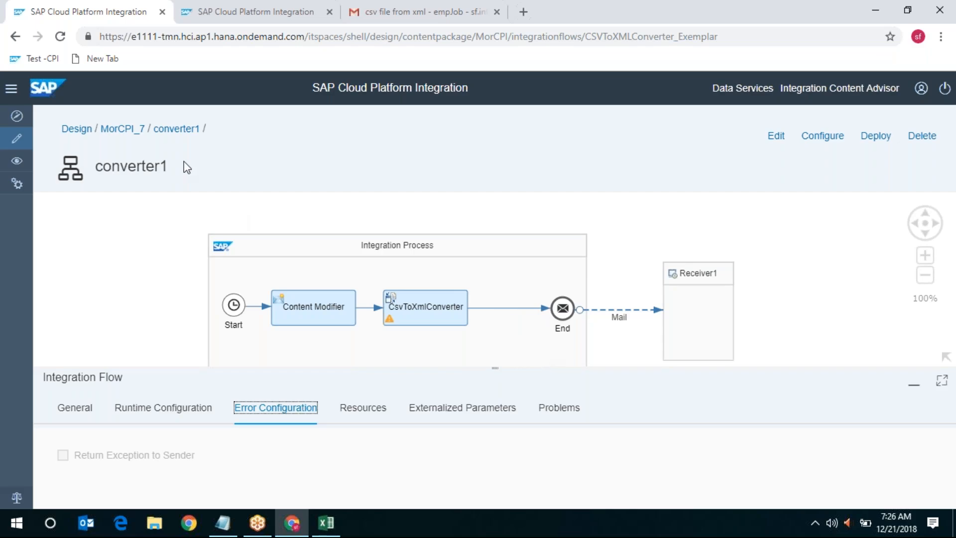
click(123, 131)
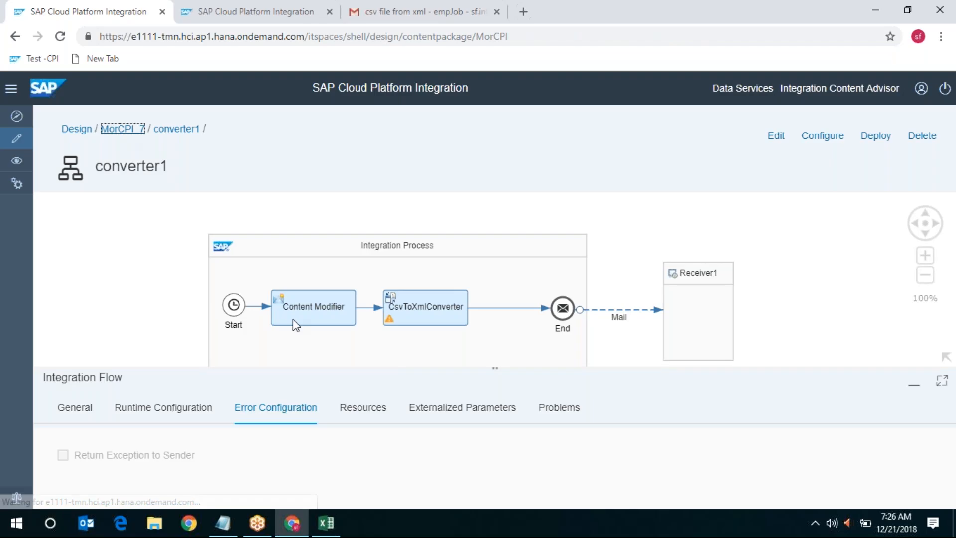
click(90, 345)
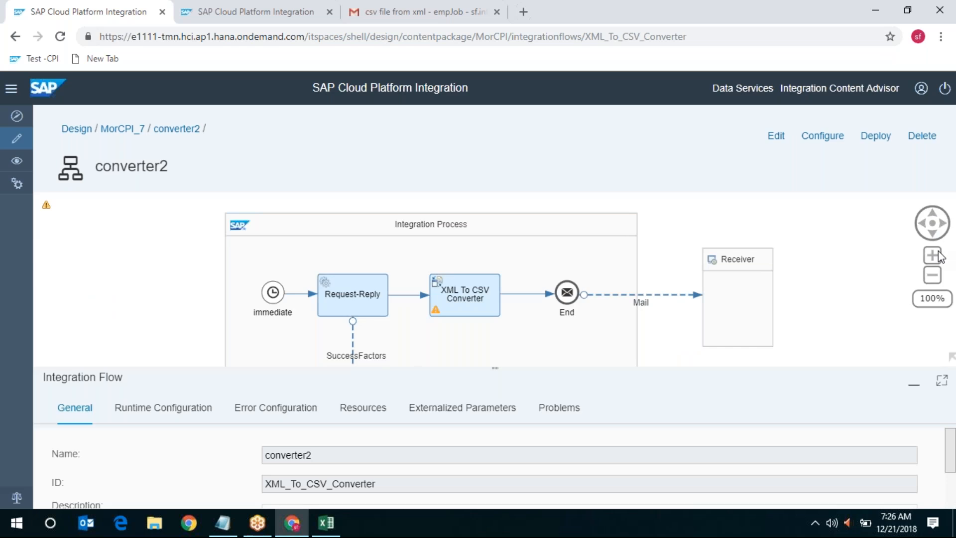
Show the XML To CSV Converter's processing settings (/EmpJob/EmpJob, comma separator) in an enlarged panel
click(931, 233)
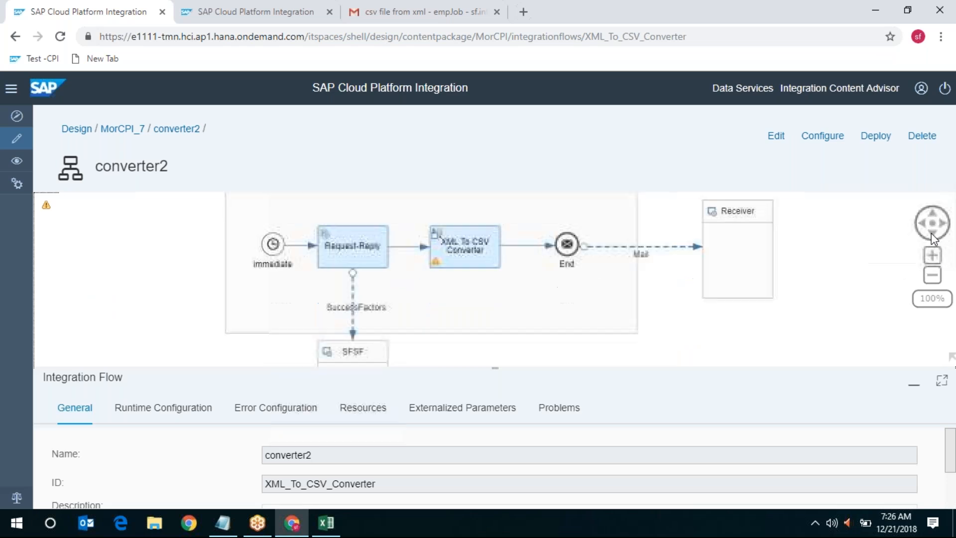
click(449, 251)
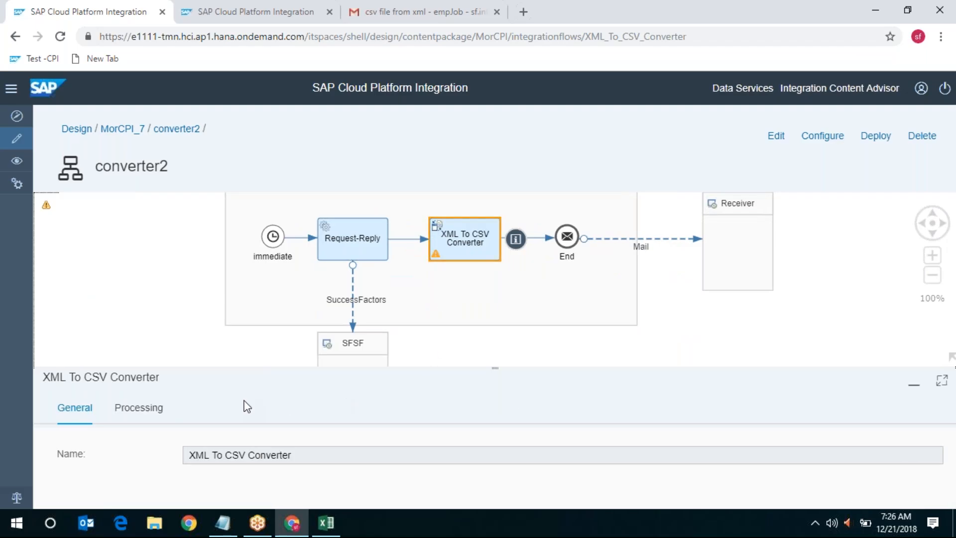
click(132, 408)
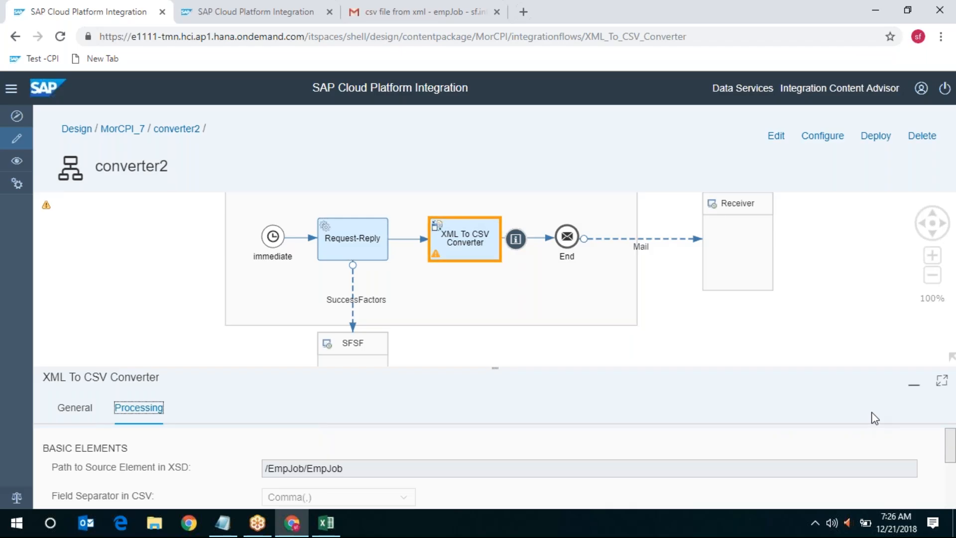
click(65, 411)
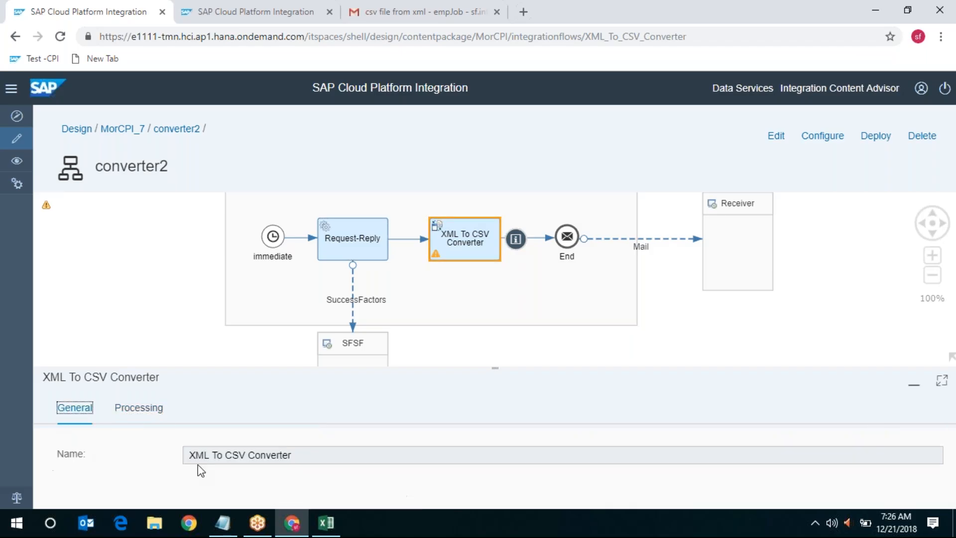
click(156, 410)
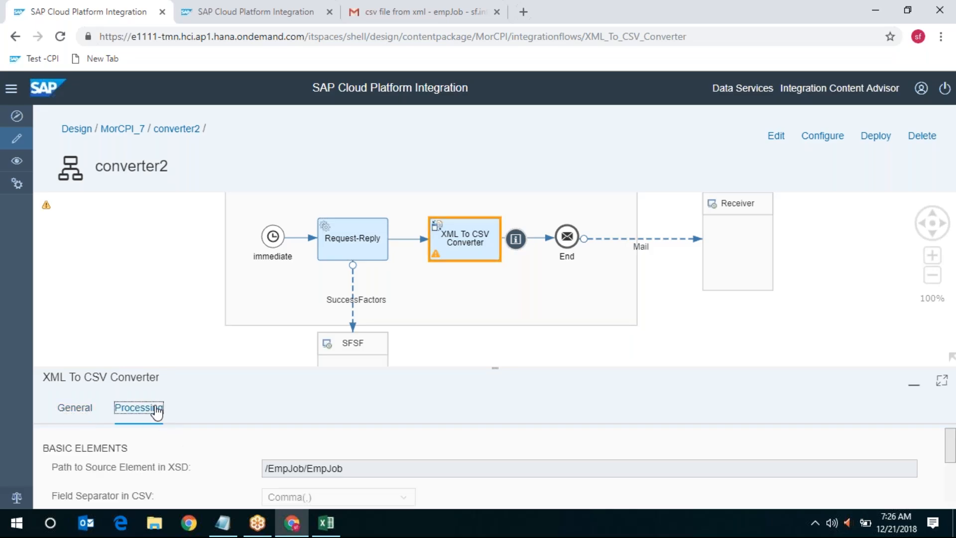
click(942, 381)
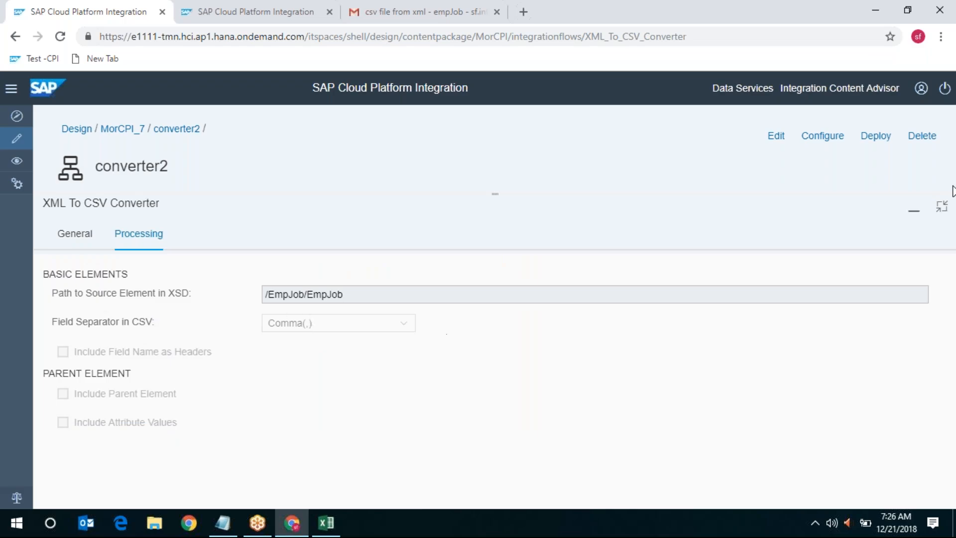
click(942, 210)
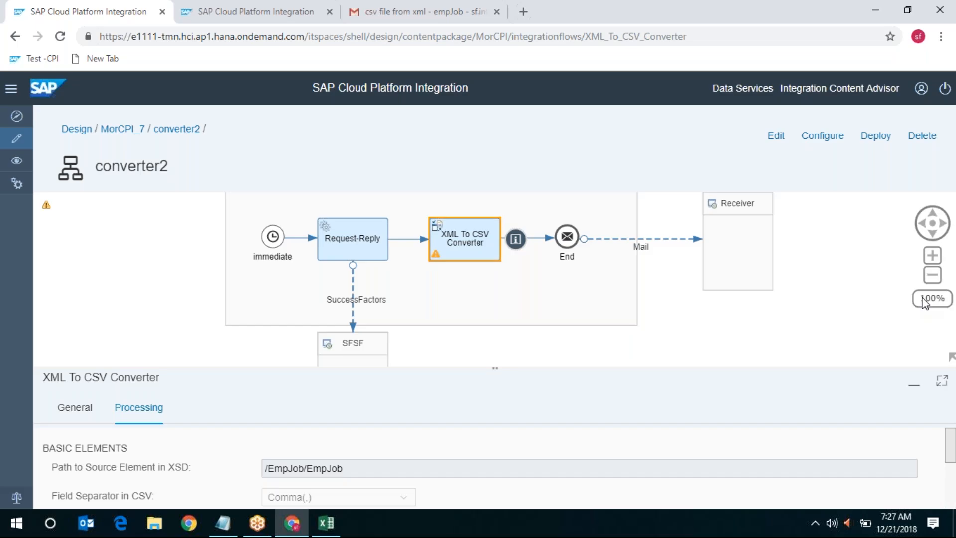
click(940, 381)
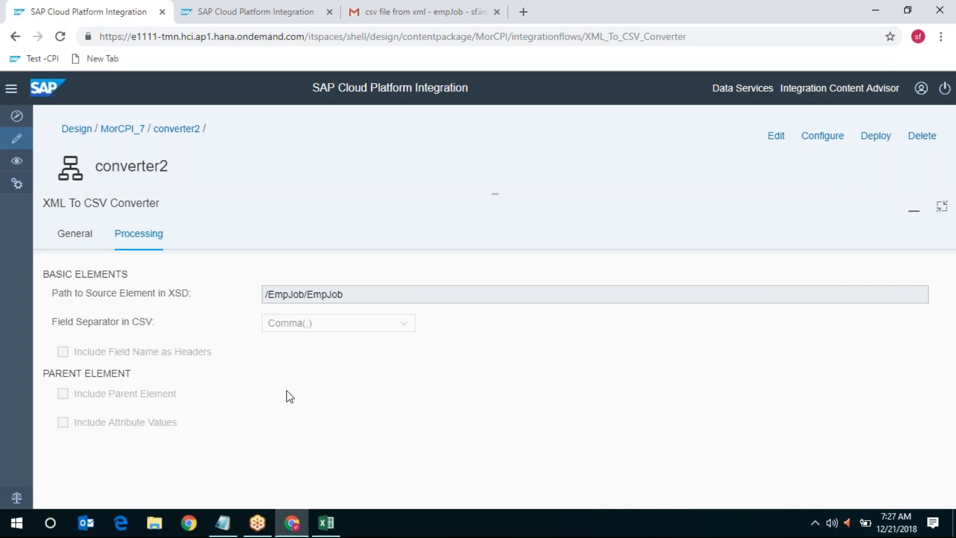
Switch between the empJob1 Excel workbook and the converter settings to compare them
click(330, 531)
click(330, 531)
click(327, 528)
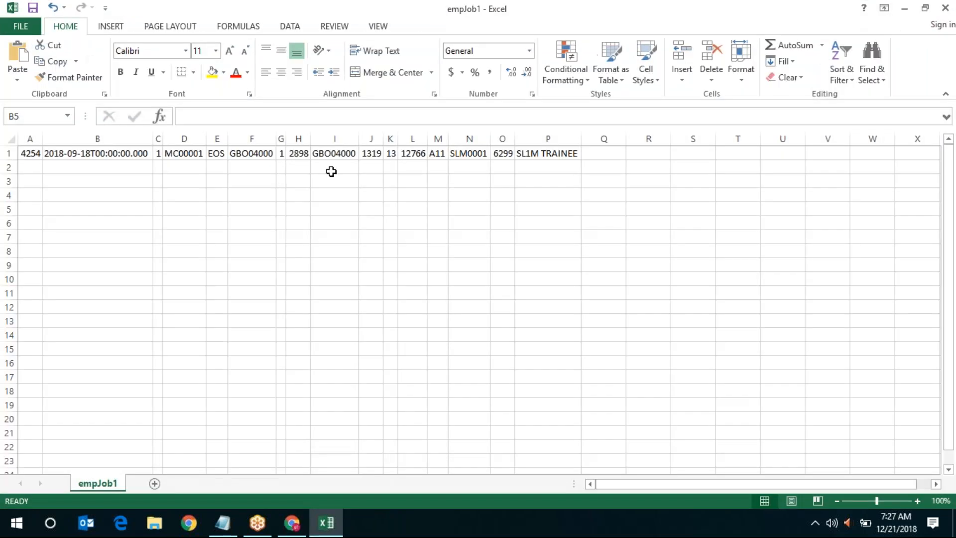
Minimize Excel, restore the properties panel, and pan converter2's diagram to show the Integration Process header
click(910, 10)
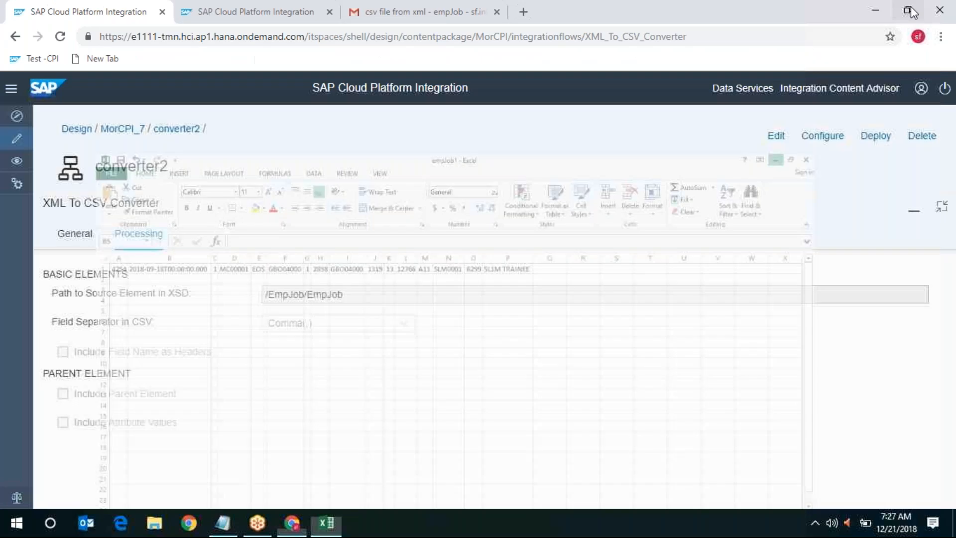
click(948, 213)
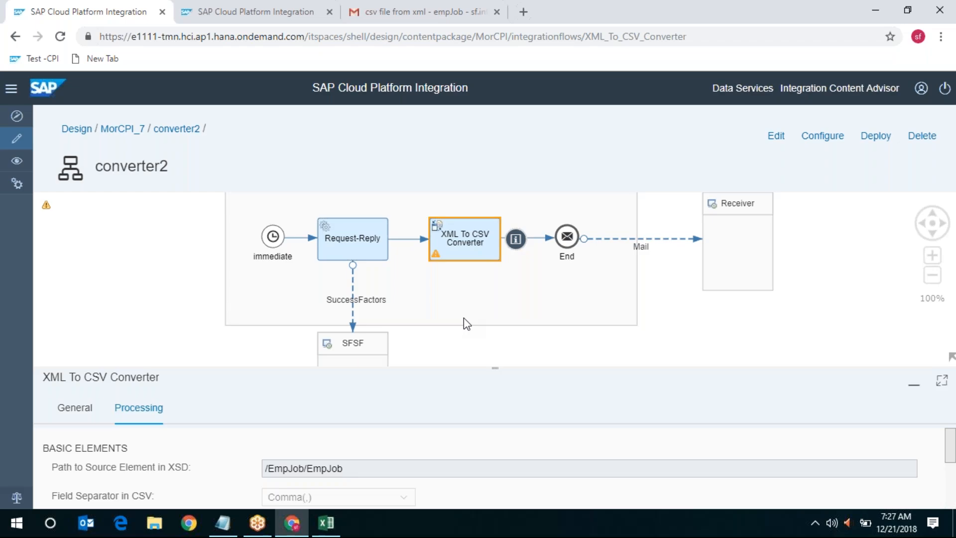
click(933, 215)
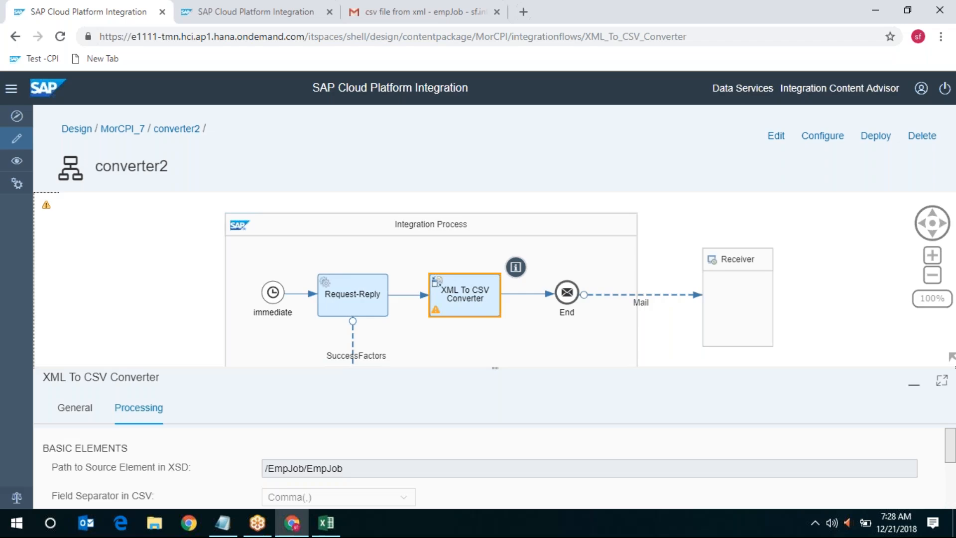
click(935, 234)
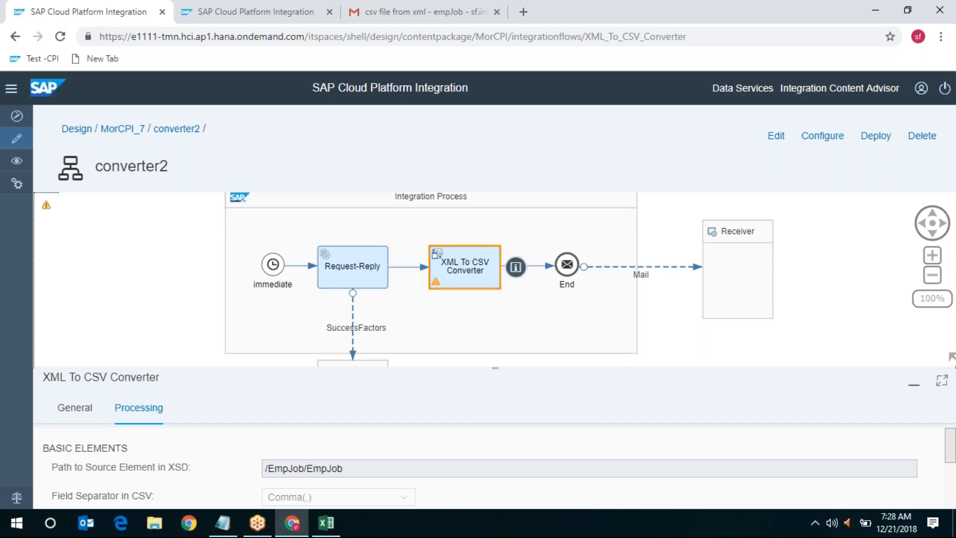
Return to the MorCPI_7 package, open converter1, and show its CsvToXmlConverter step's properties
click(122, 129)
click(113, 287)
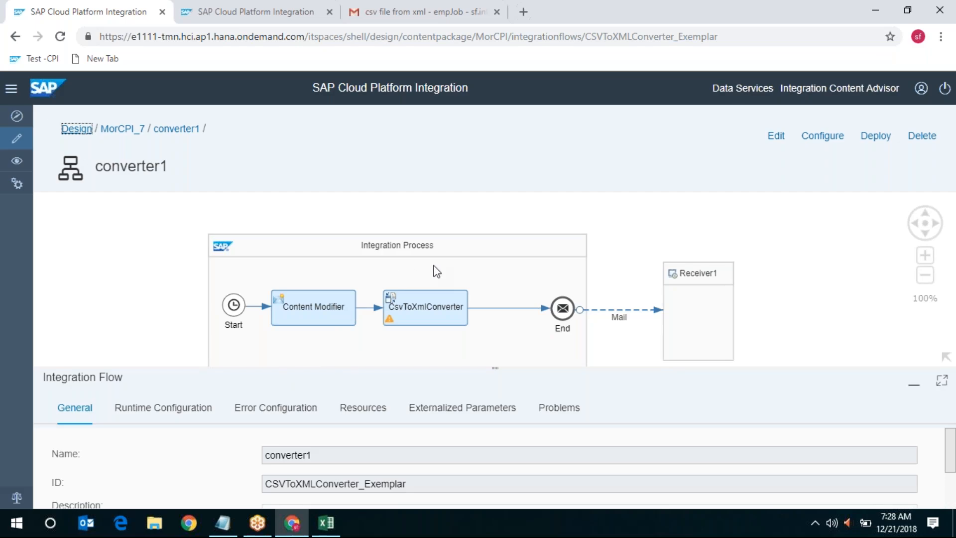
click(432, 308)
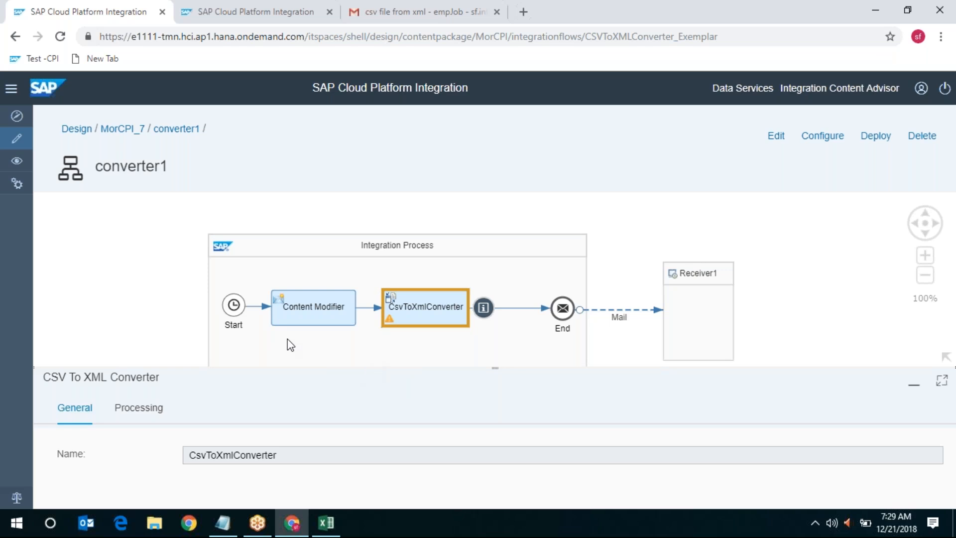
Review the semicolon-separated CSV rows in the Content Modifier's message body
click(234, 311)
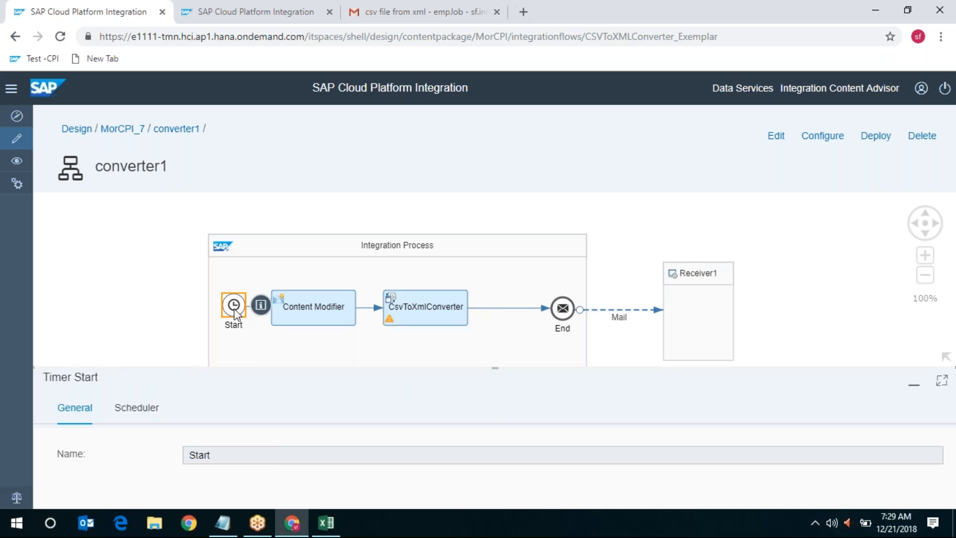
click(924, 232)
click(313, 245)
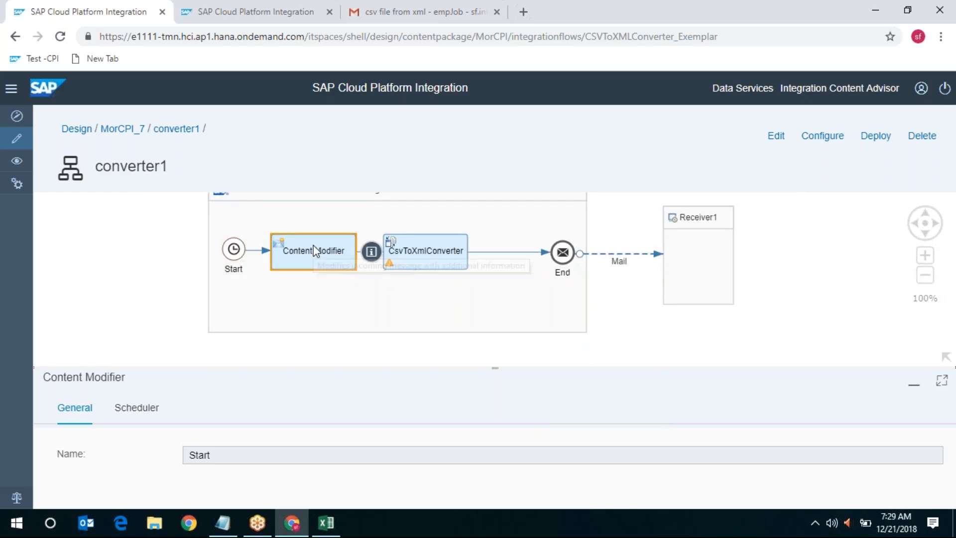
click(347, 408)
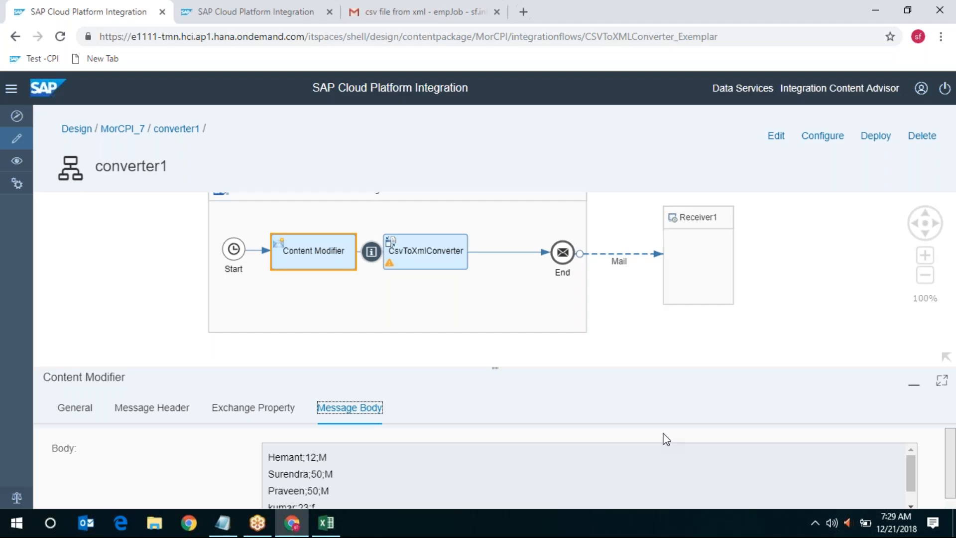
click(942, 380)
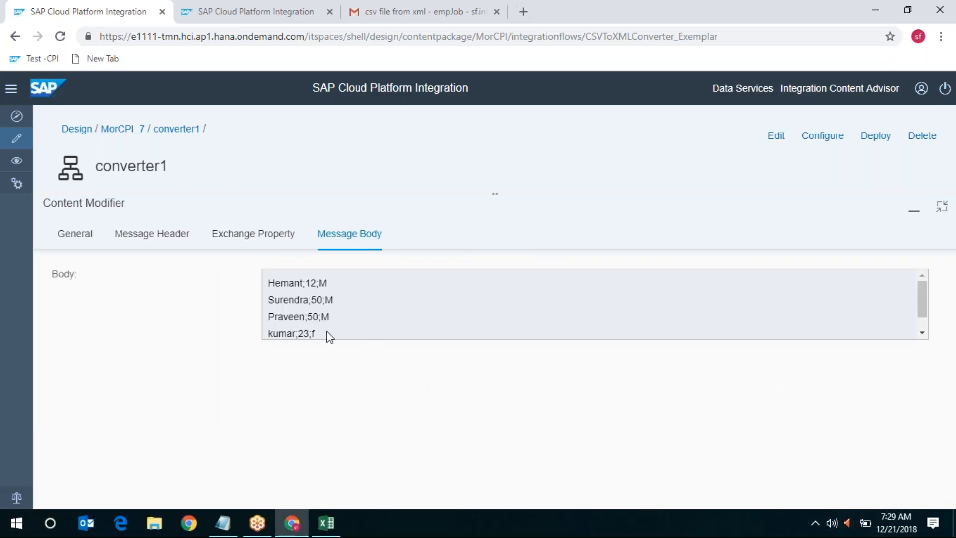
drag(326, 330, 268, 280)
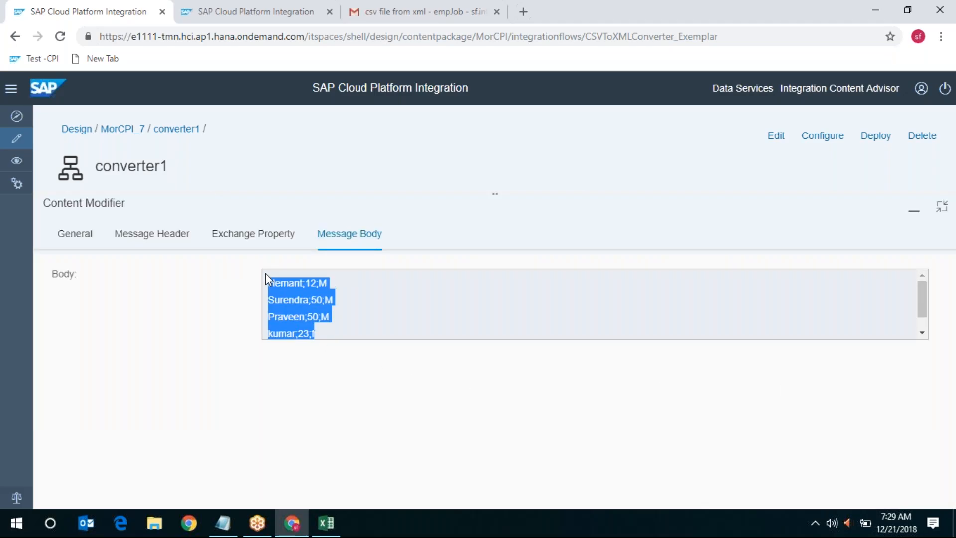
click(354, 327)
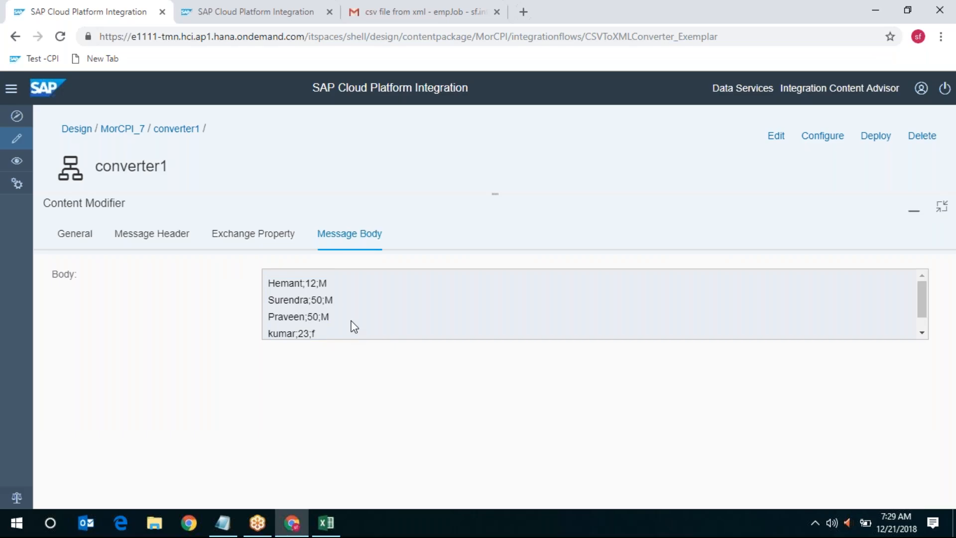
scroll(354, 327, down, 1)
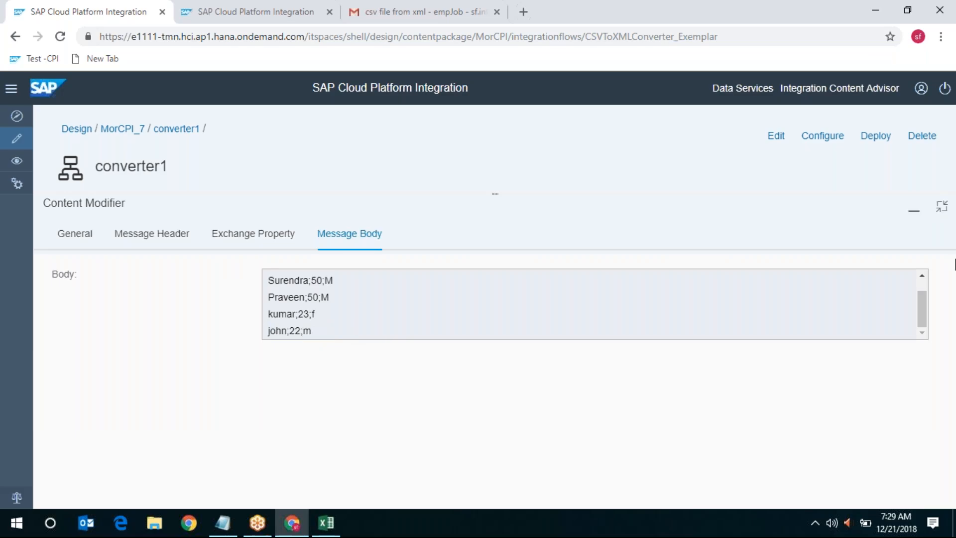
Show the CSV to XML converter step's properties in the enlarged panel
click(942, 207)
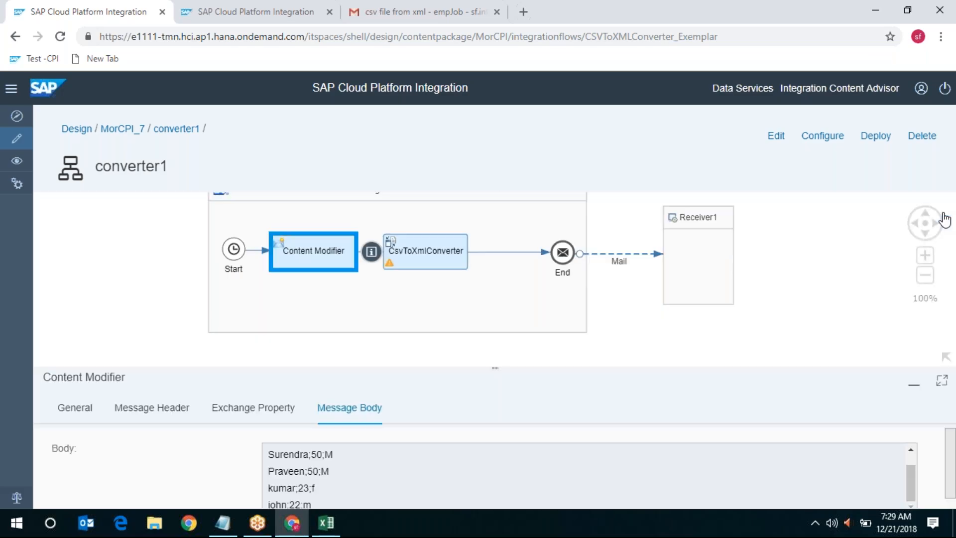
click(445, 264)
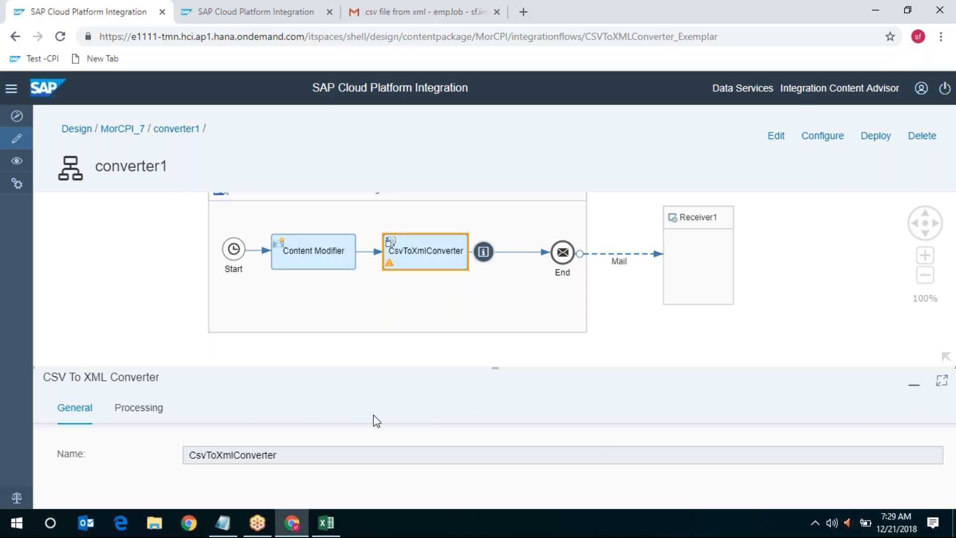
click(941, 381)
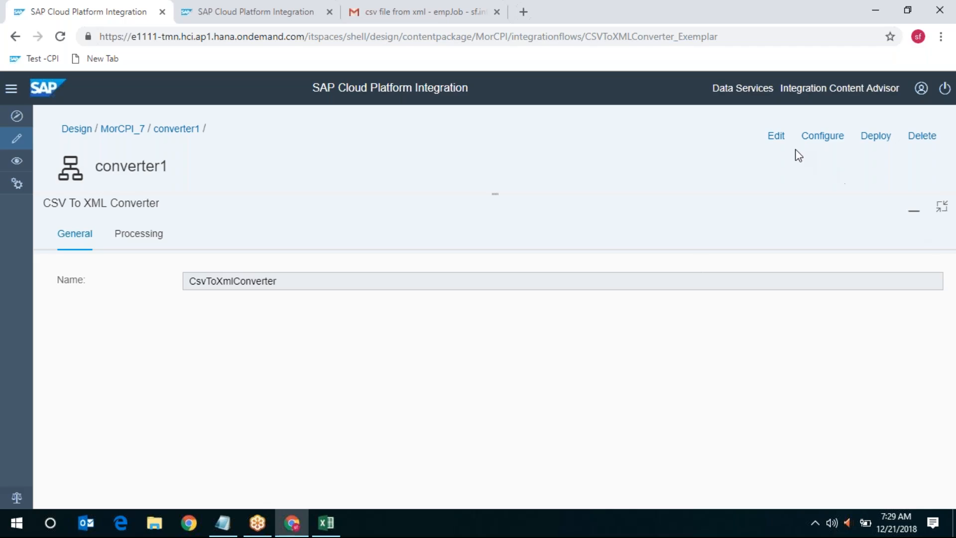
Switch converter1 into edit mode and rename the converter step to convert_xml
click(776, 136)
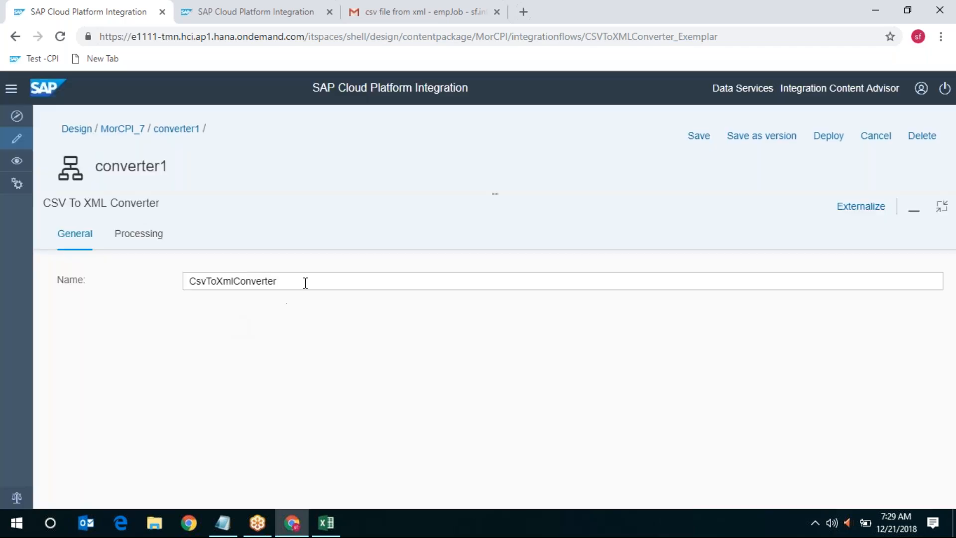
drag(306, 283, 2, 289)
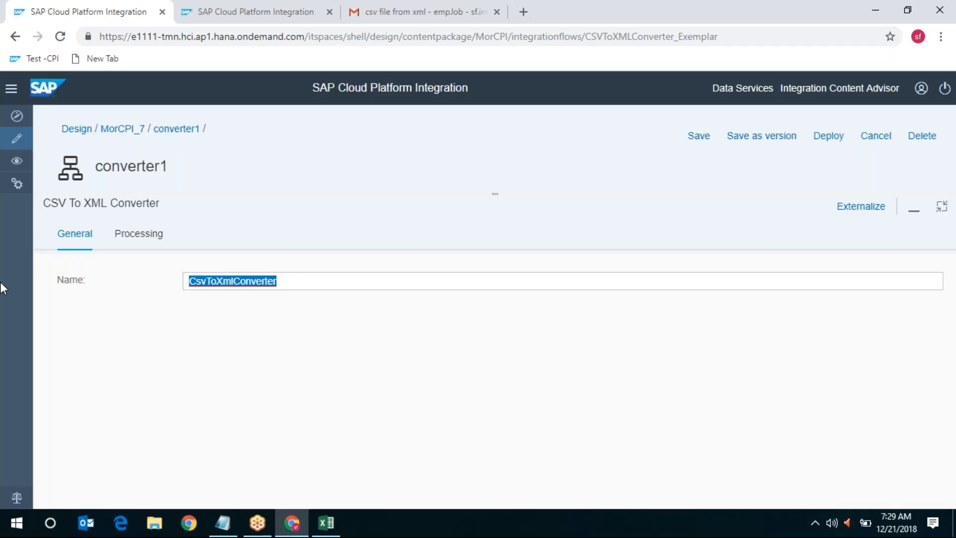
text(convert)
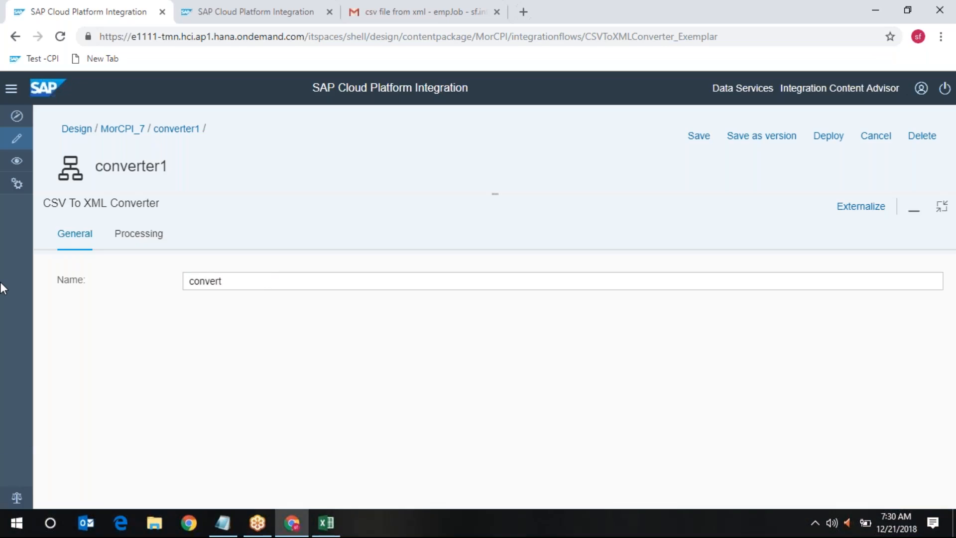
text(_xml)
Check the converter's processing settings for the /xsd/Person.xsd schema path
click(148, 234)
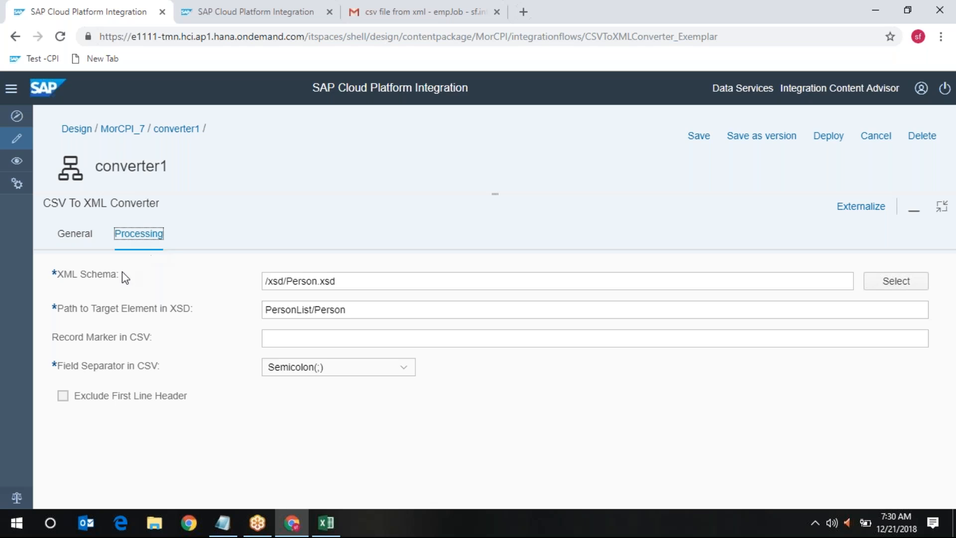
click(348, 282)
click(941, 206)
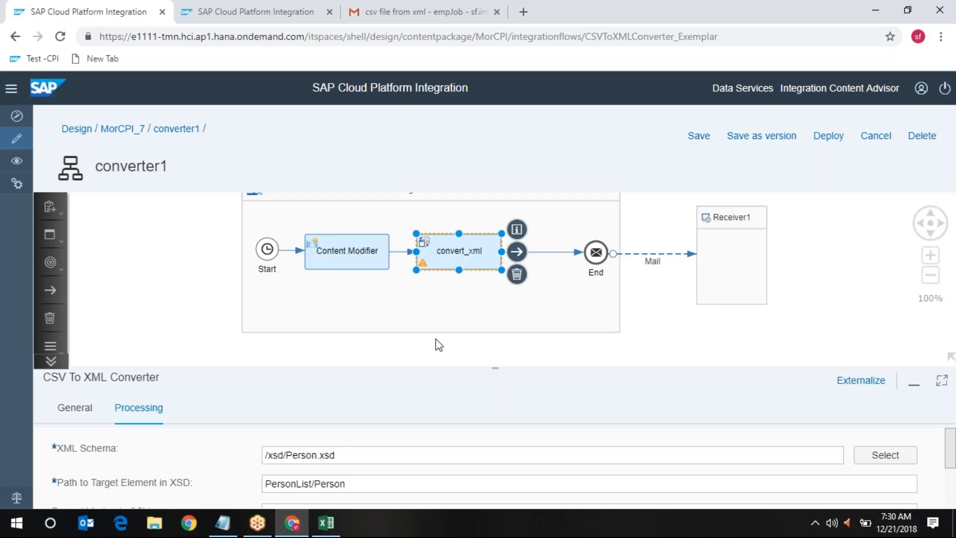
click(337, 246)
click(373, 411)
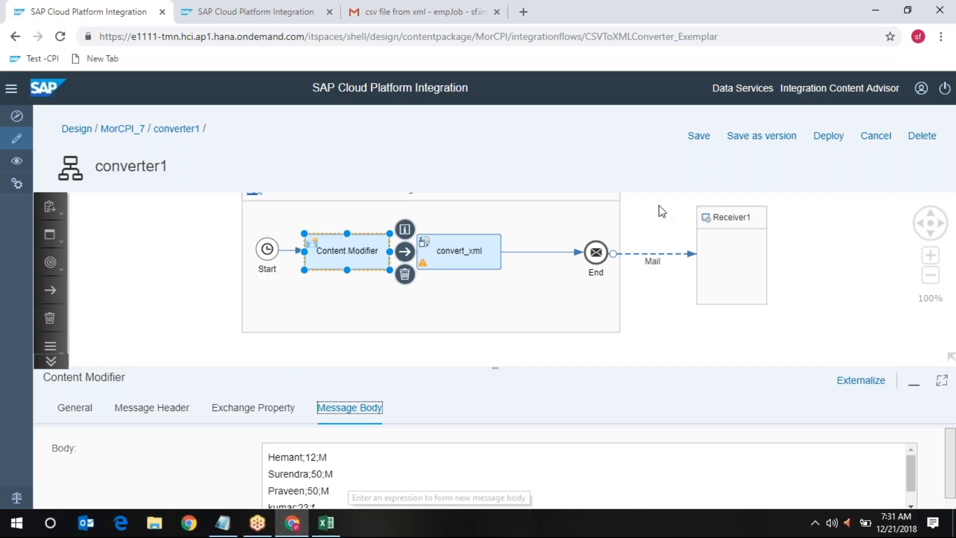
click(666, 15)
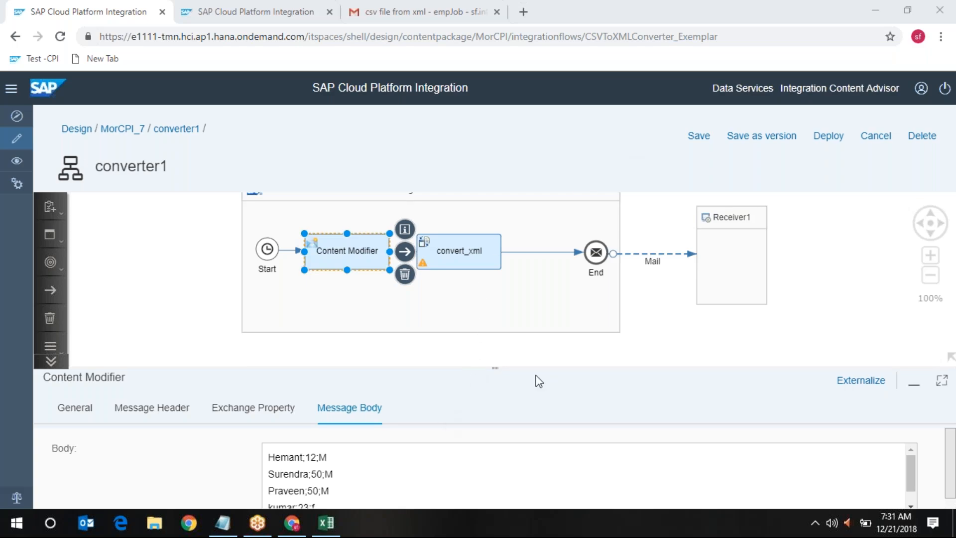
click(454, 255)
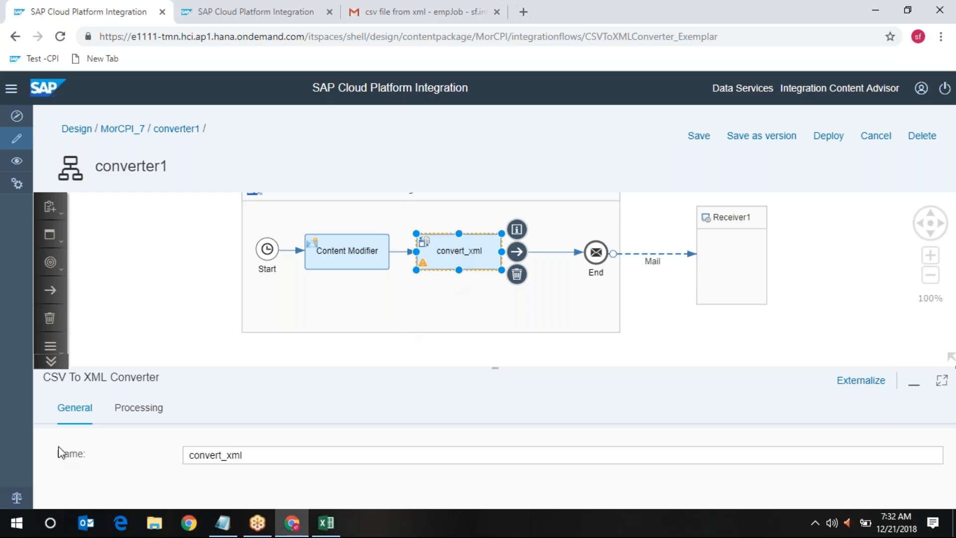
Review convert_xml's XML schema path in the enlarged processing settings and browse the schemas
click(141, 415)
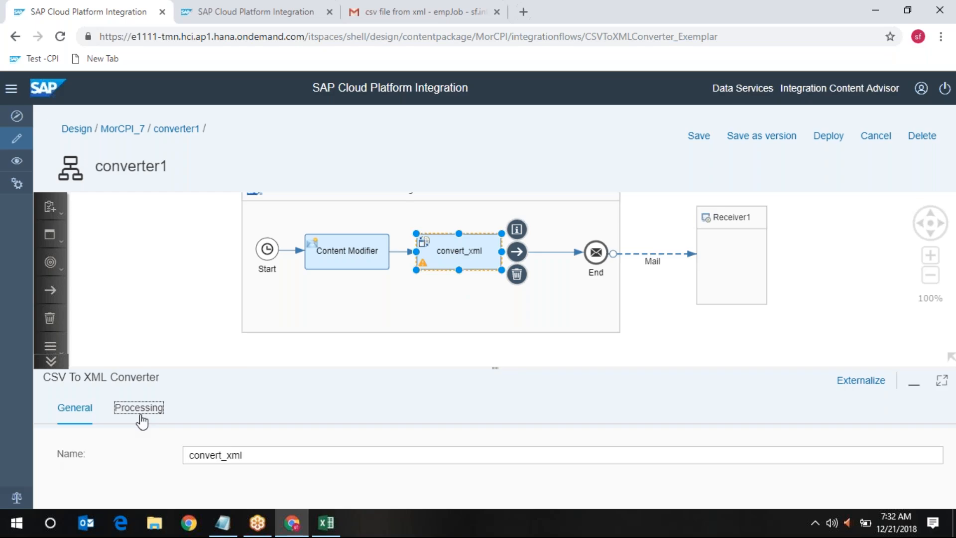
click(943, 382)
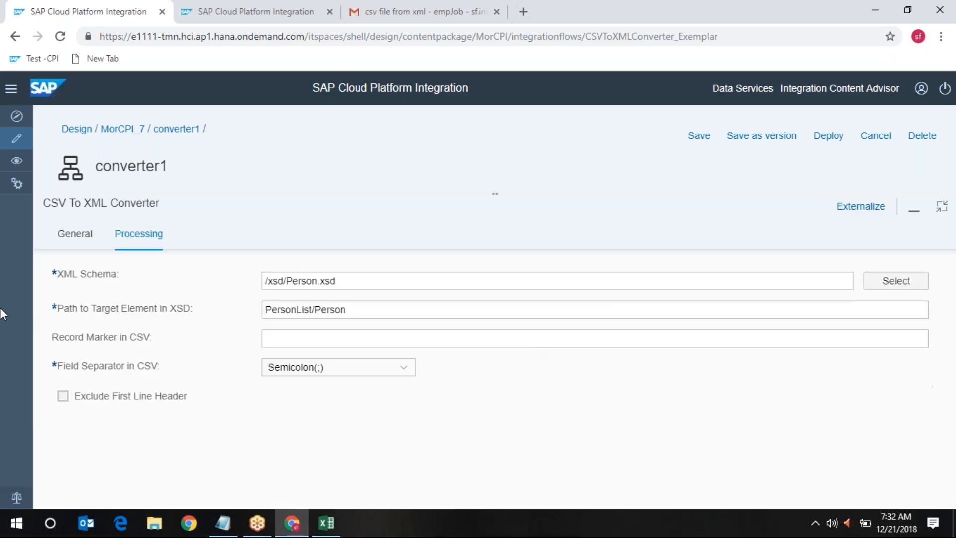
click(405, 281)
click(906, 288)
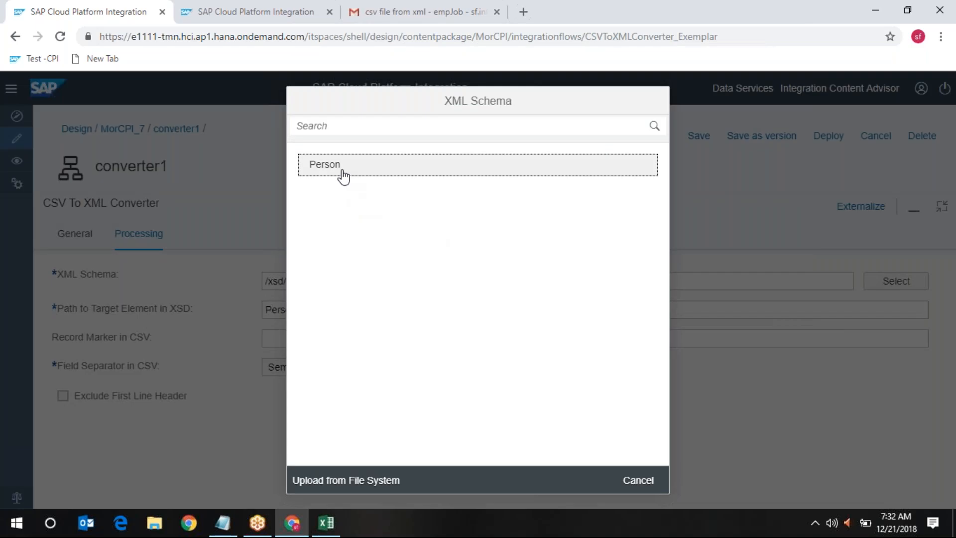
click(647, 482)
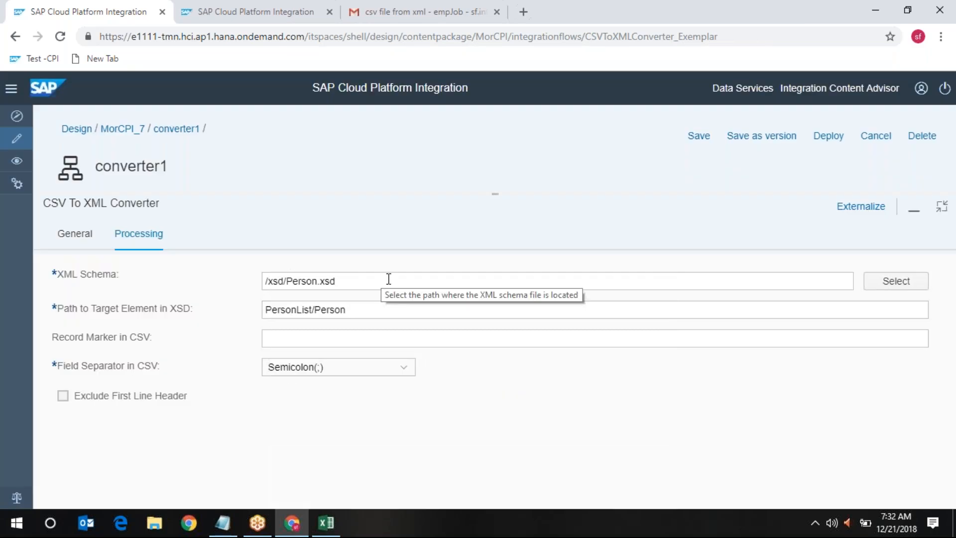
Pick the Person schema again and return to the integration flow's own properties
click(886, 286)
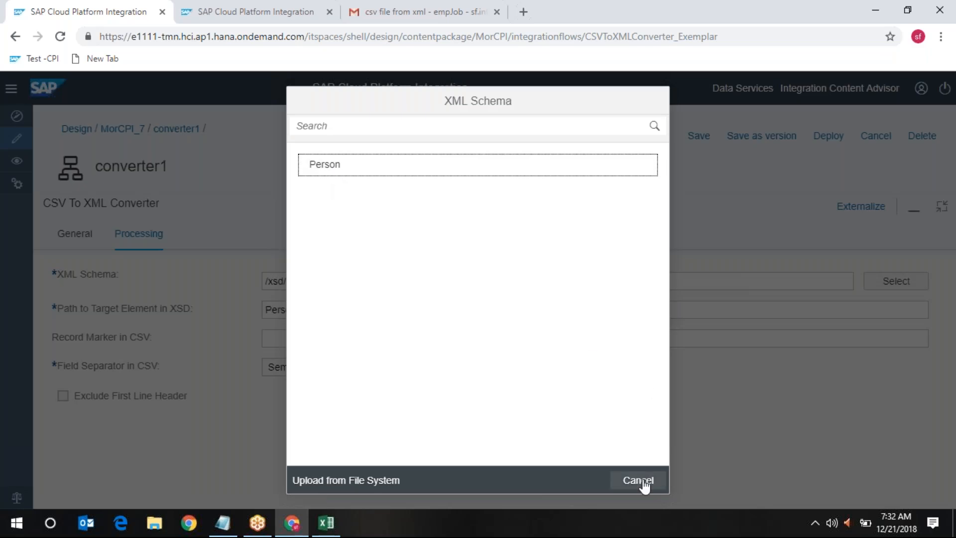
click(352, 172)
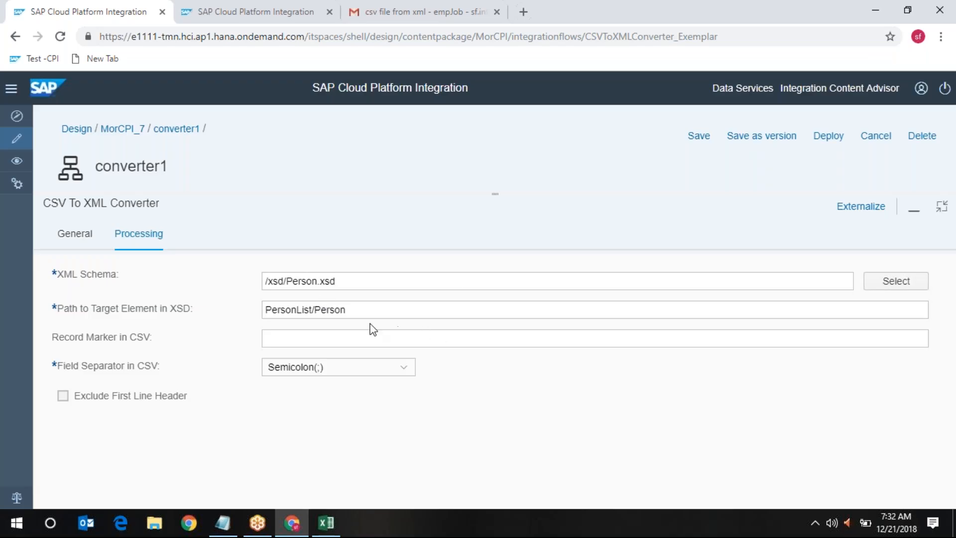
click(937, 221)
click(704, 327)
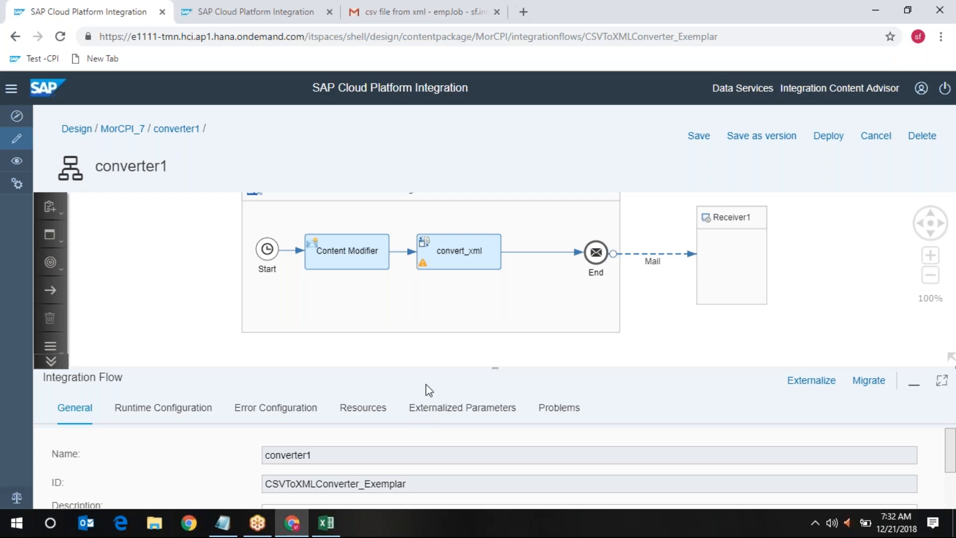
Show convert_xml's processing settings, browsing the schema list without changing /xsd/Person.xsd
click(464, 252)
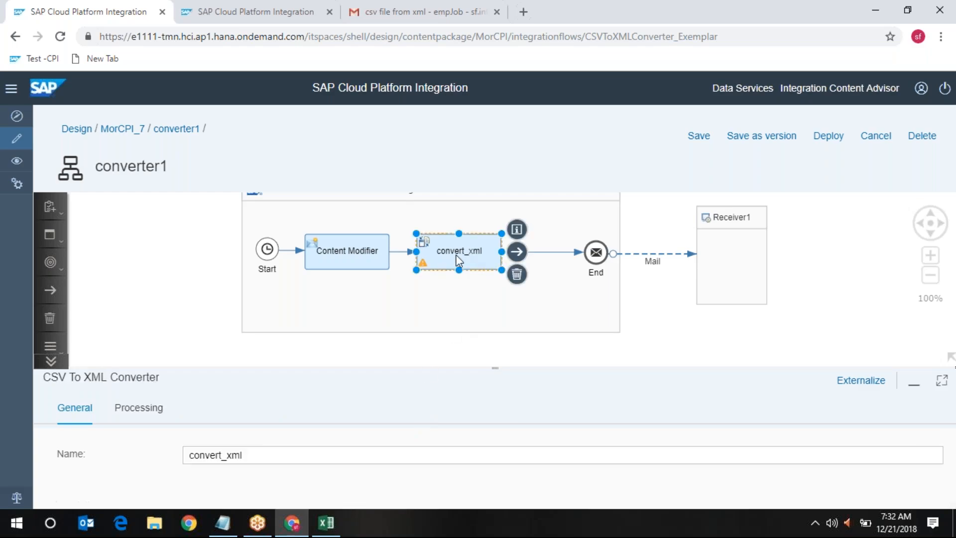
click(137, 414)
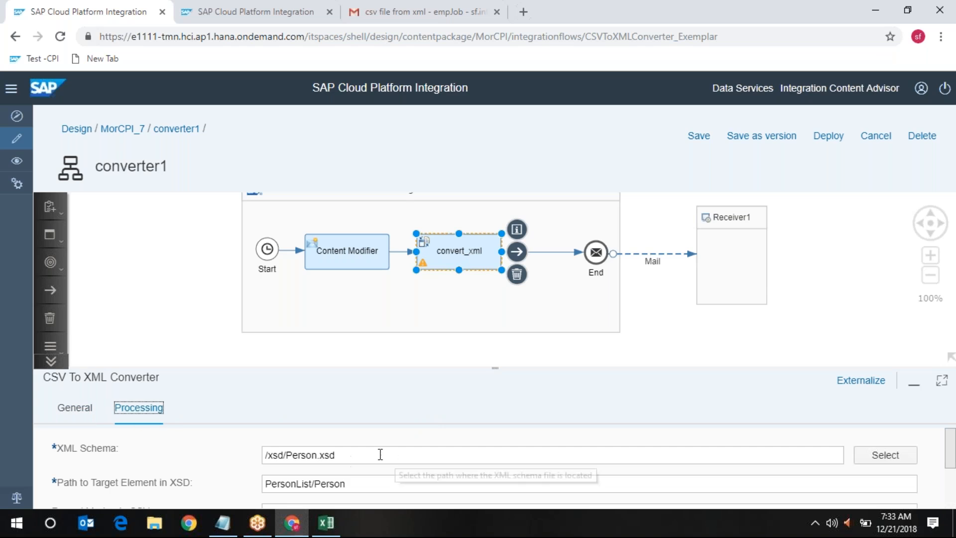
click(892, 456)
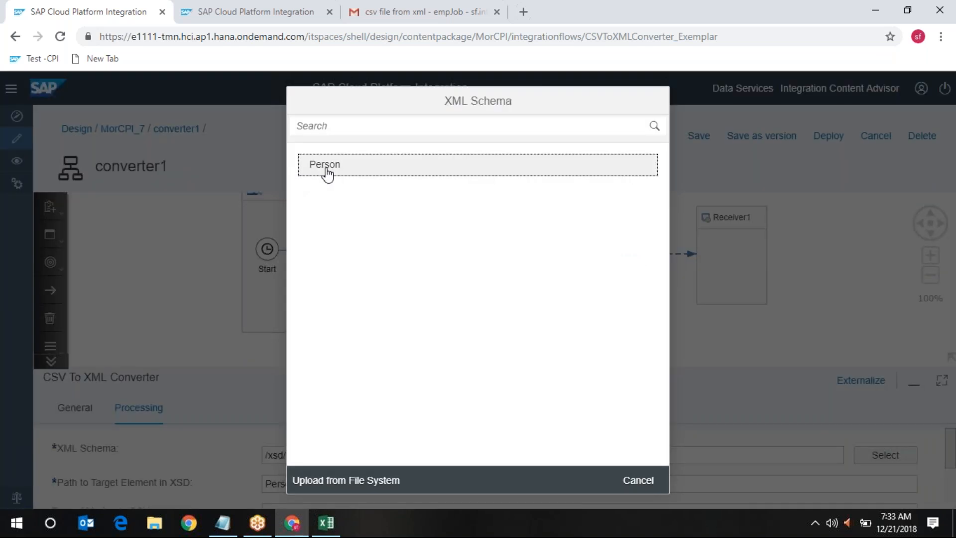
click(643, 481)
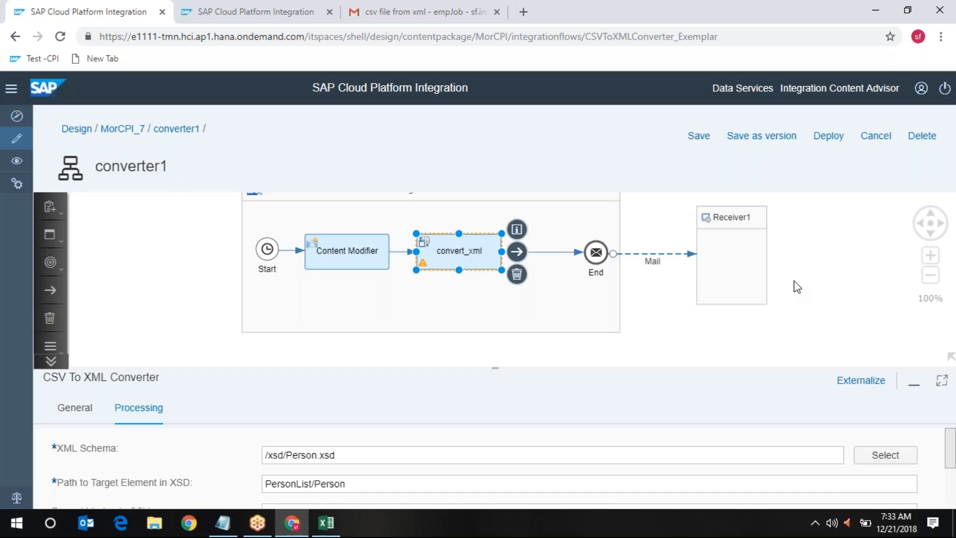
click(804, 15)
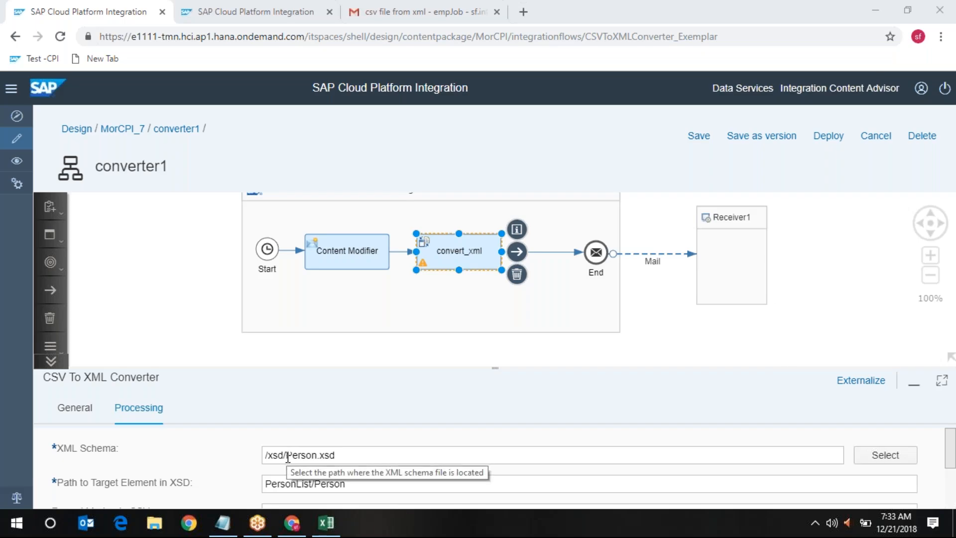
drag(287, 456, 398, 458)
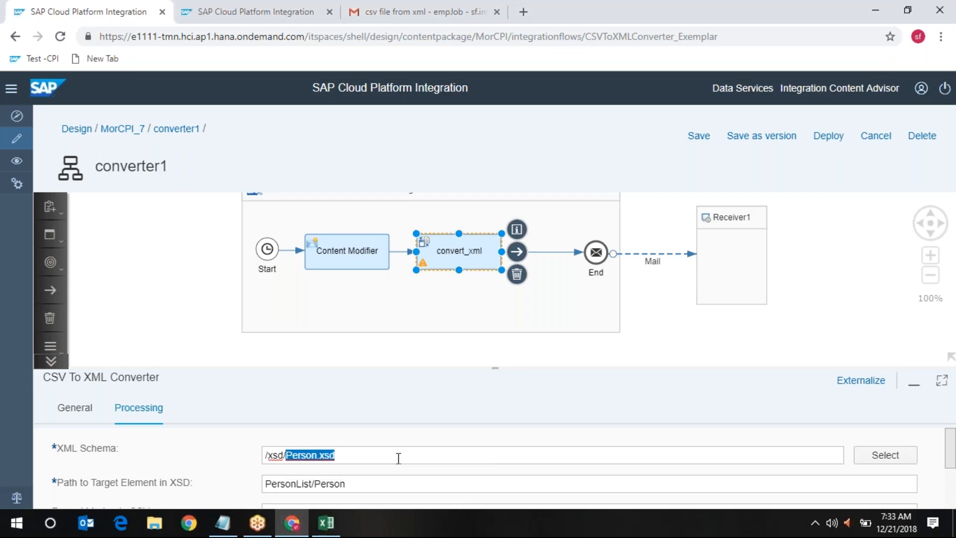
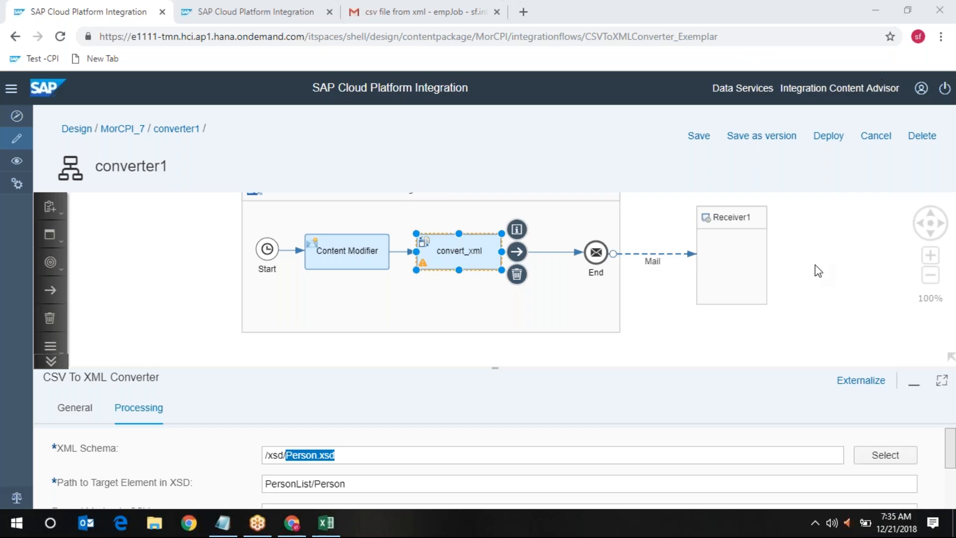
Deselect convert_xml so the panel shows converter1's Integration Flow properties
click(819, 242)
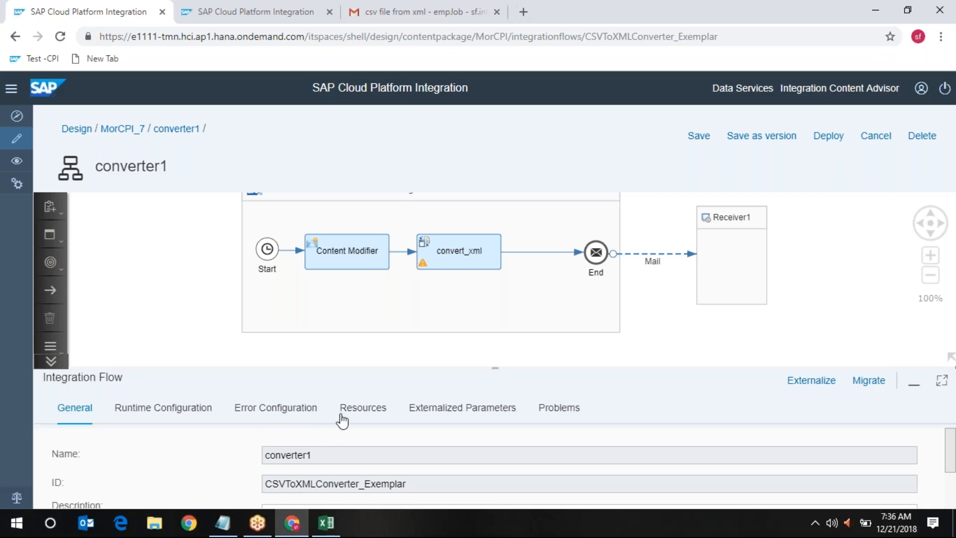
Download the Person XSD from converter1's enlarged Resources list as Person (1).xsd
click(358, 408)
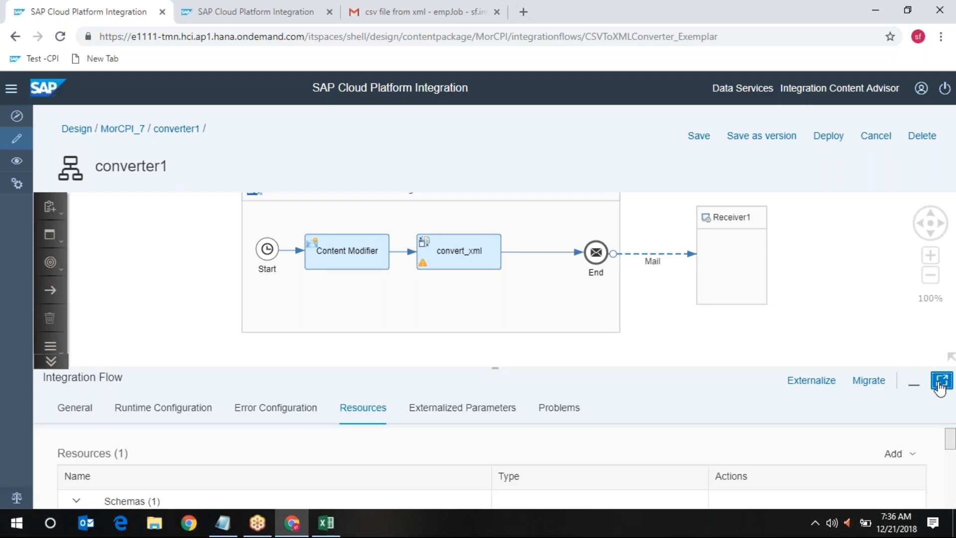
click(940, 380)
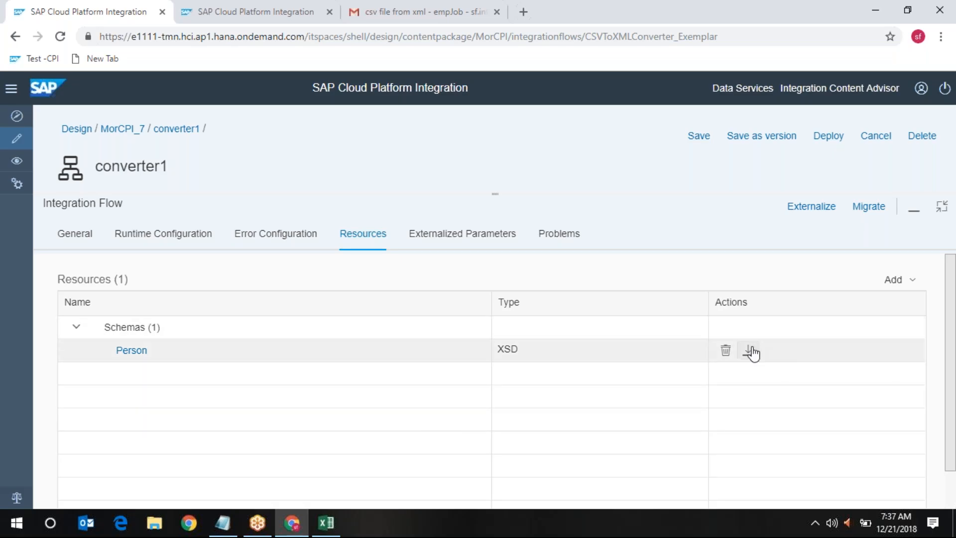
click(748, 350)
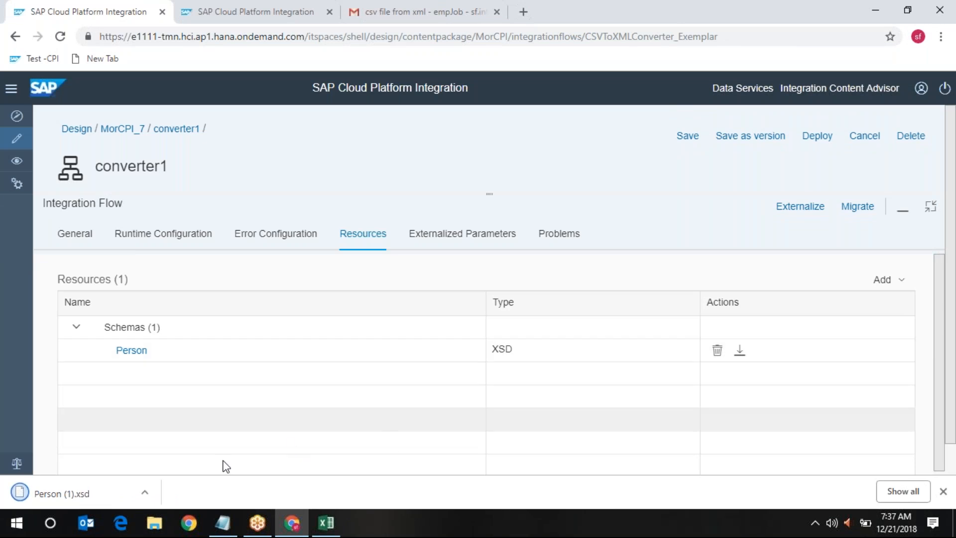
click(144, 492)
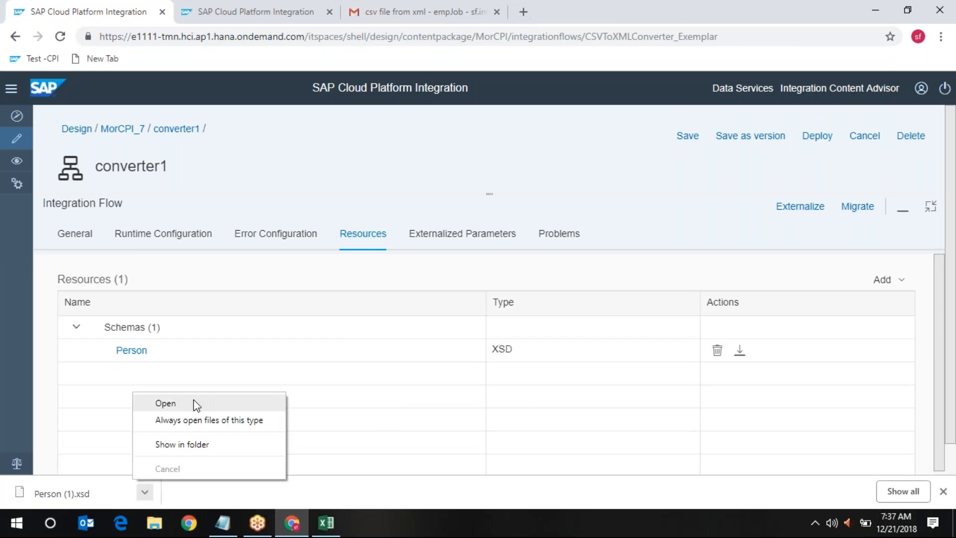
Open the downloaded Person (1).xsd in Notepad++ from its Downloads folder
click(202, 446)
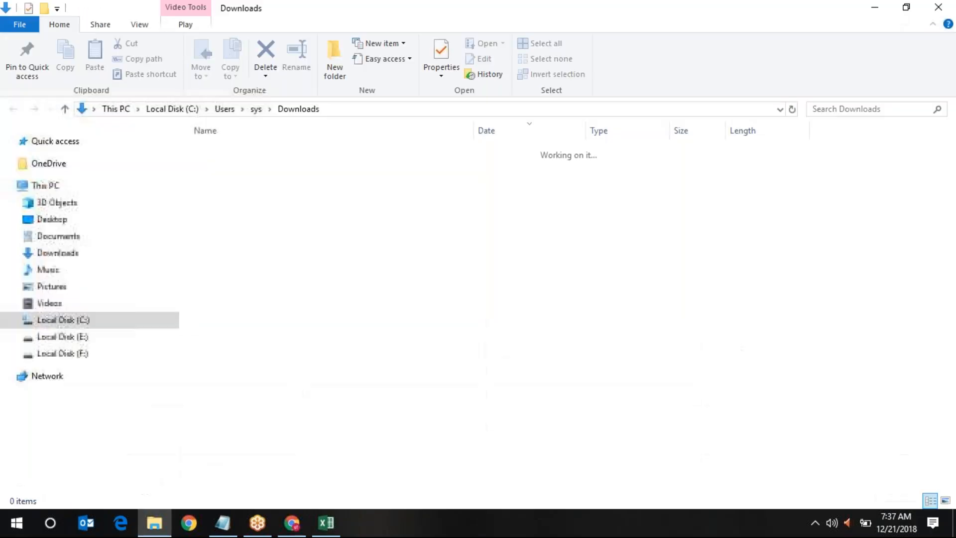
right_click(245, 151)
click(273, 204)
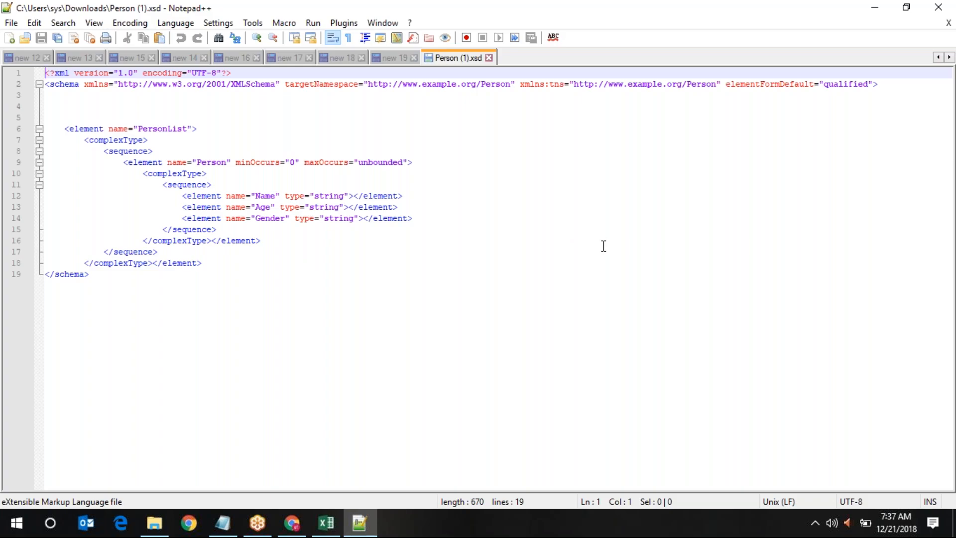
mouse_move(158, 526)
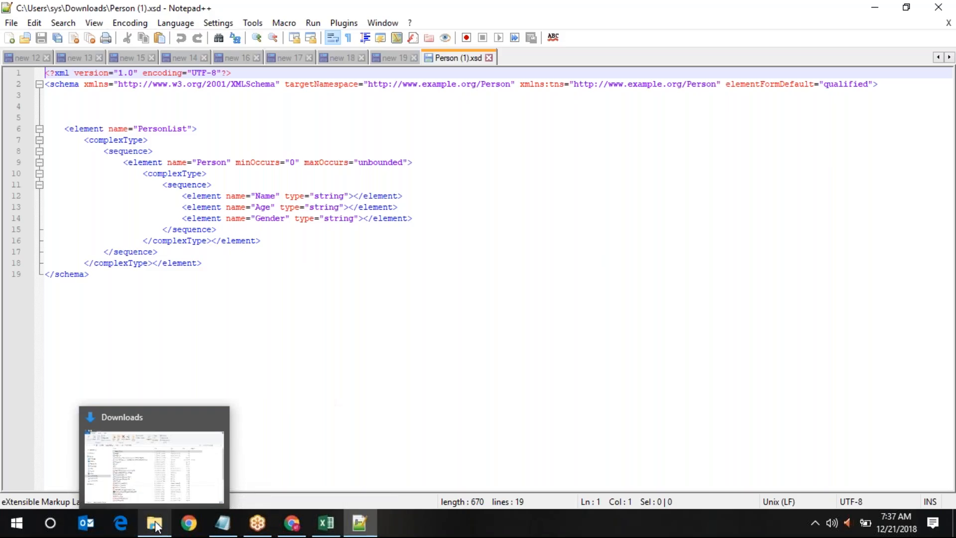
click(175, 416)
Run eclipse.exe from E:\eclipse as administrator, then return to the Person (1).xsd file
click(82, 337)
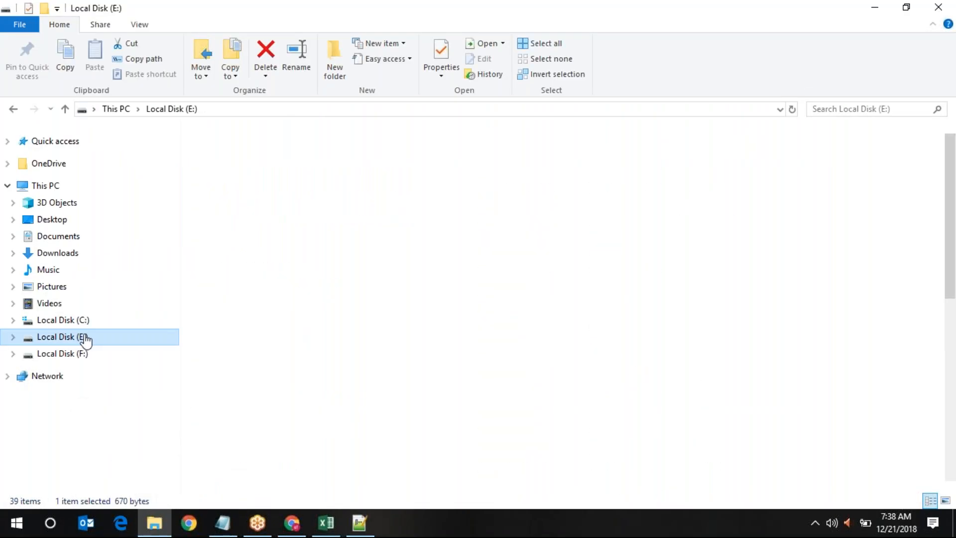
scroll(330, 390, down, 5)
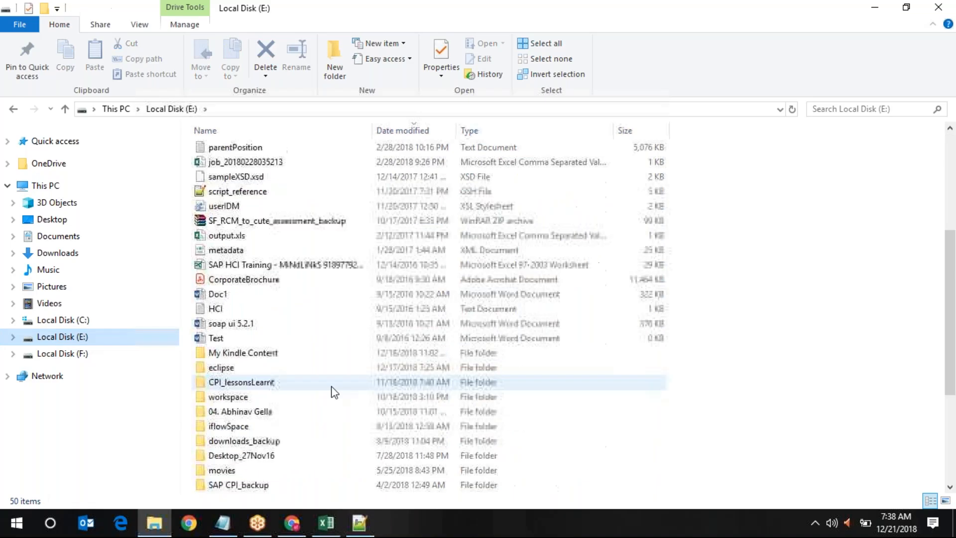
double_click(229, 373)
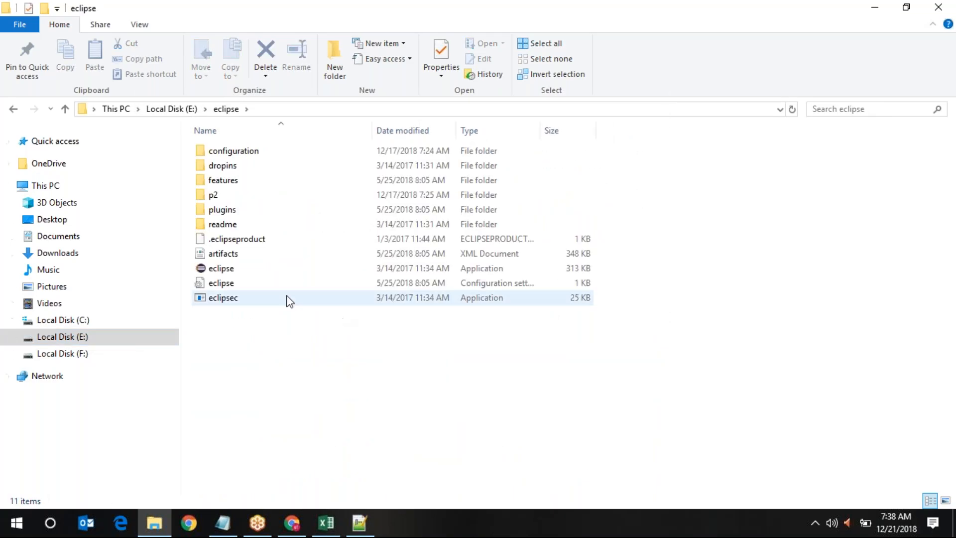
click(222, 268)
right_click(214, 268)
click(243, 130)
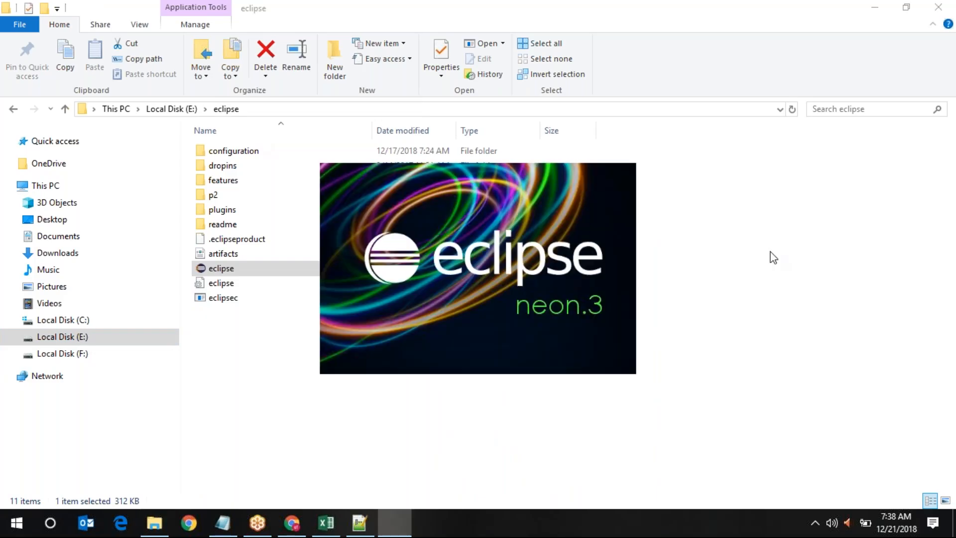
mouse_move(293, 526)
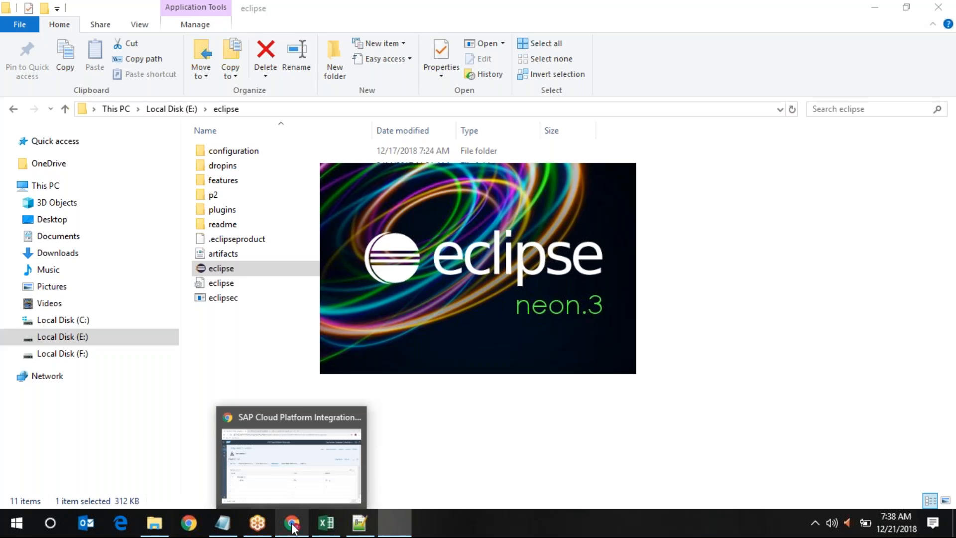
click(277, 414)
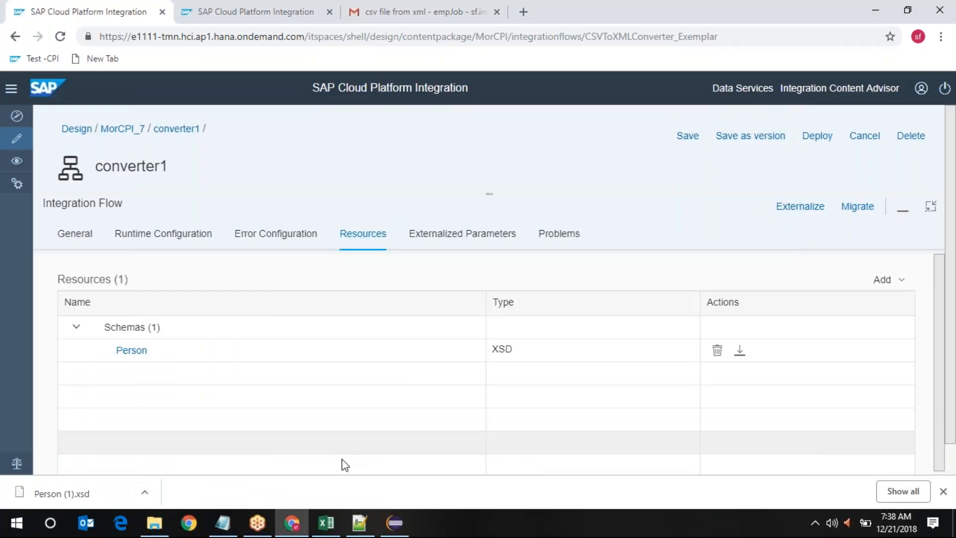
click(362, 521)
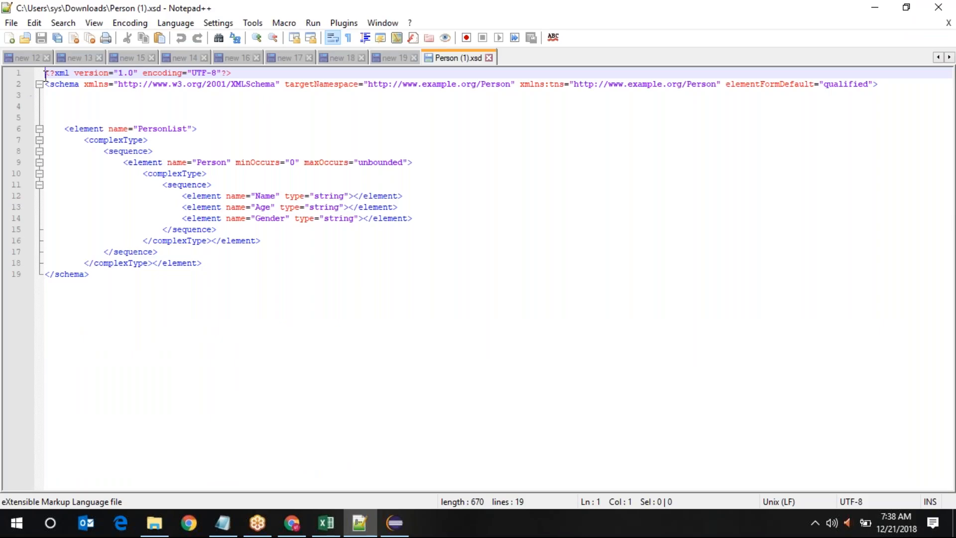
drag(45, 75, 244, 74)
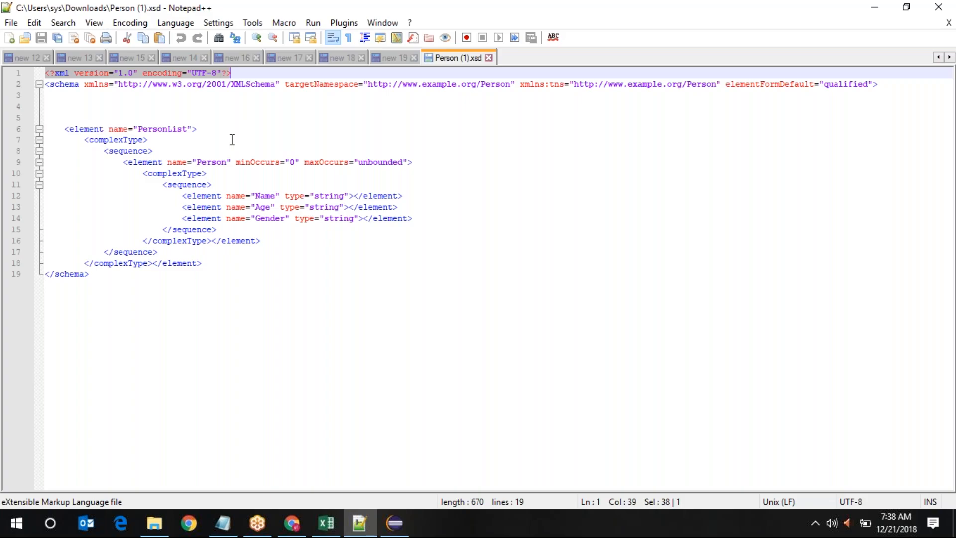
double_click(67, 85)
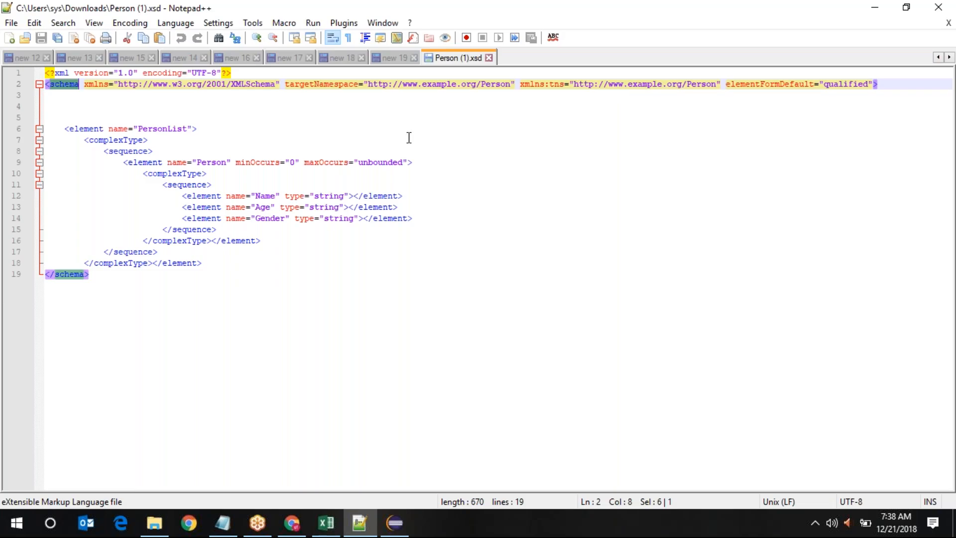
click(154, 86)
drag(153, 86, 857, 81)
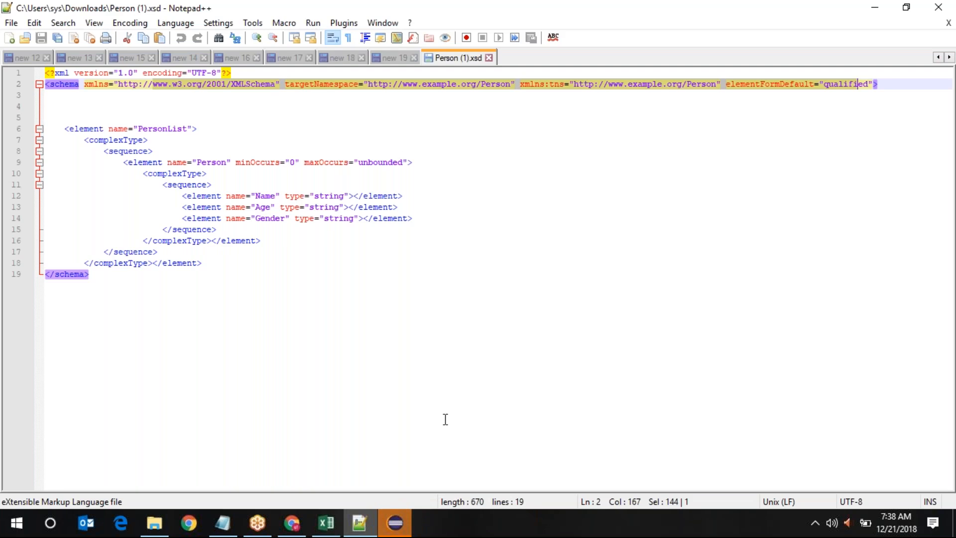
click(400, 527)
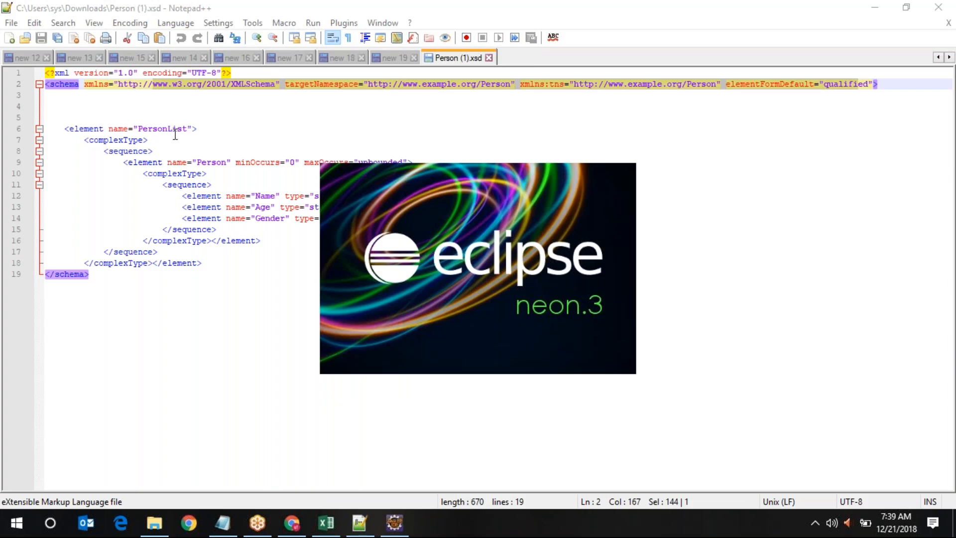
click(156, 129)
double_click(156, 128)
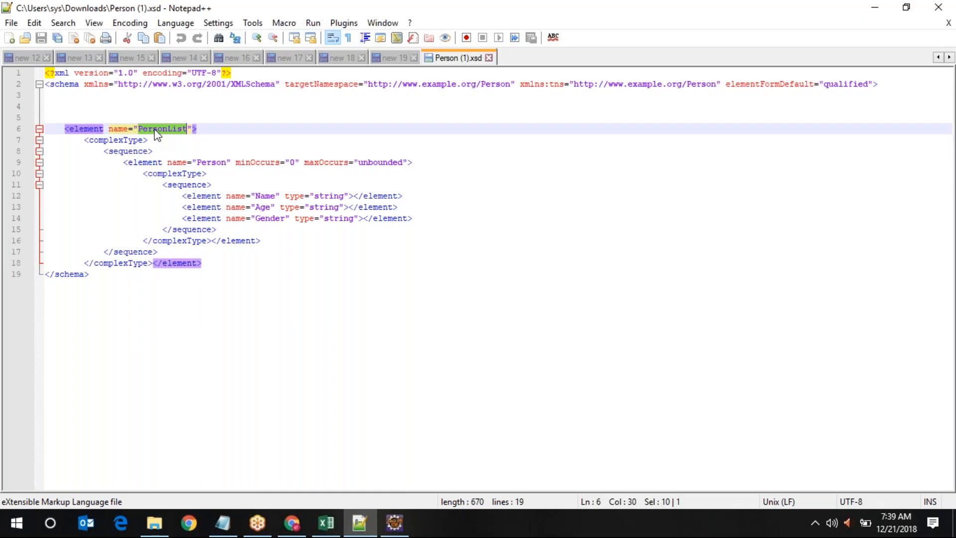
double_click(205, 162)
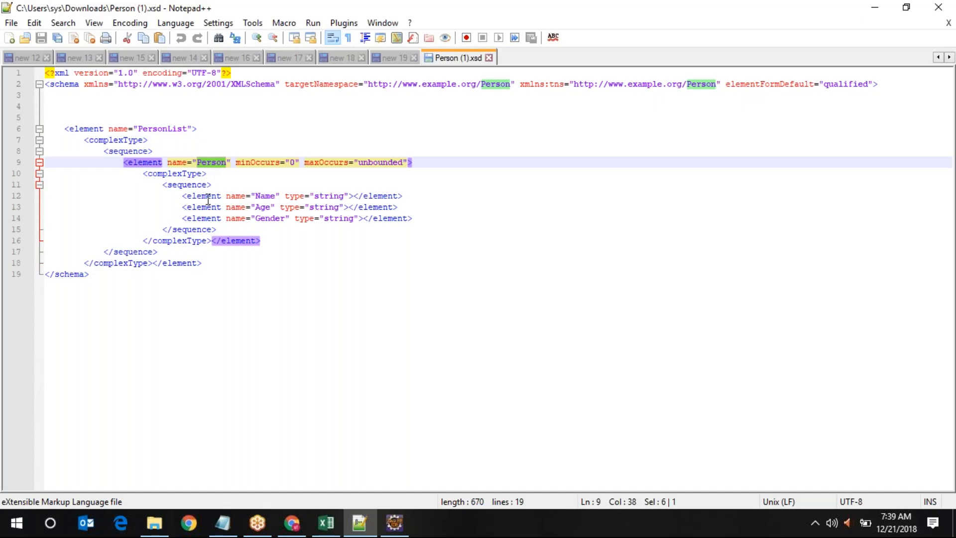
drag(183, 196, 452, 222)
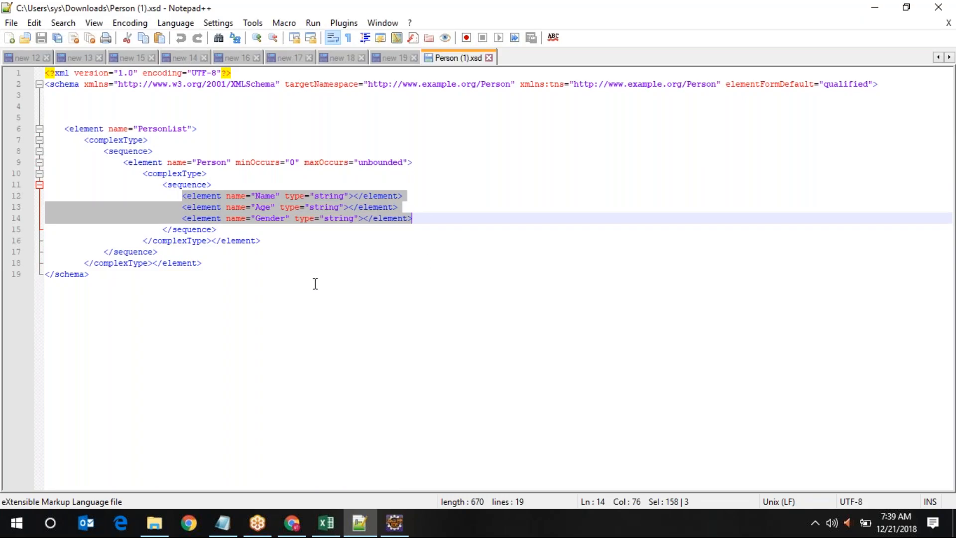
click(268, 203)
click(273, 220)
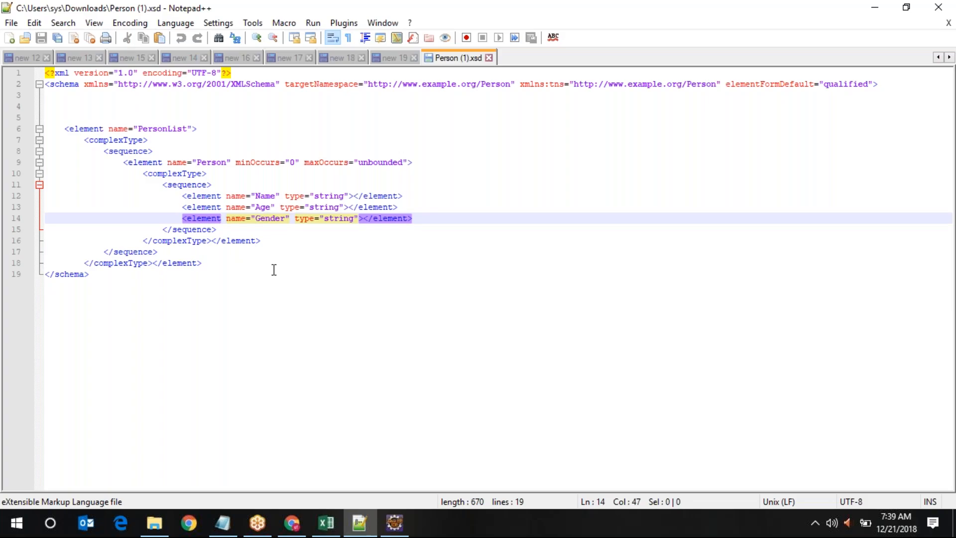
click(67, 319)
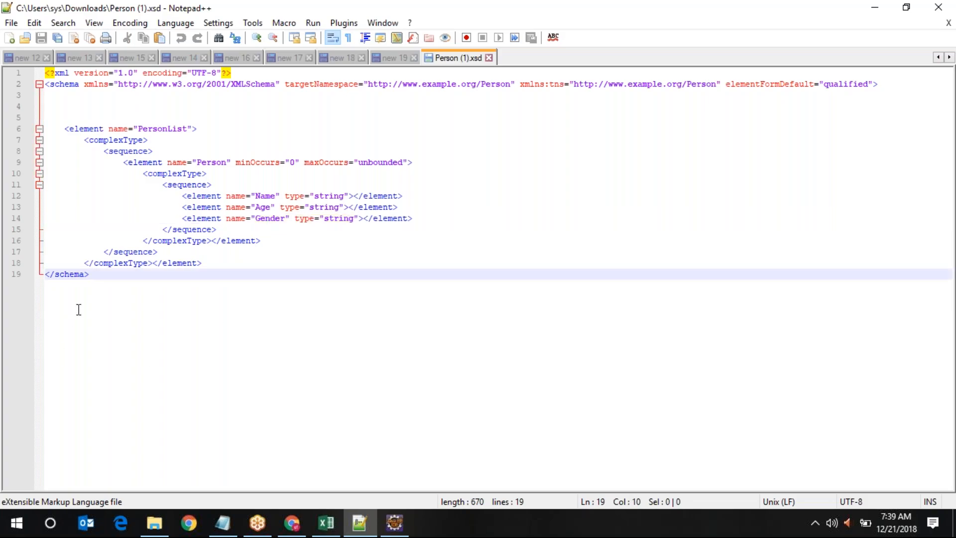
Add the note 'PersonList --> node list' on line 22 below the schema
key(Return)
key(Return)
key(Return)
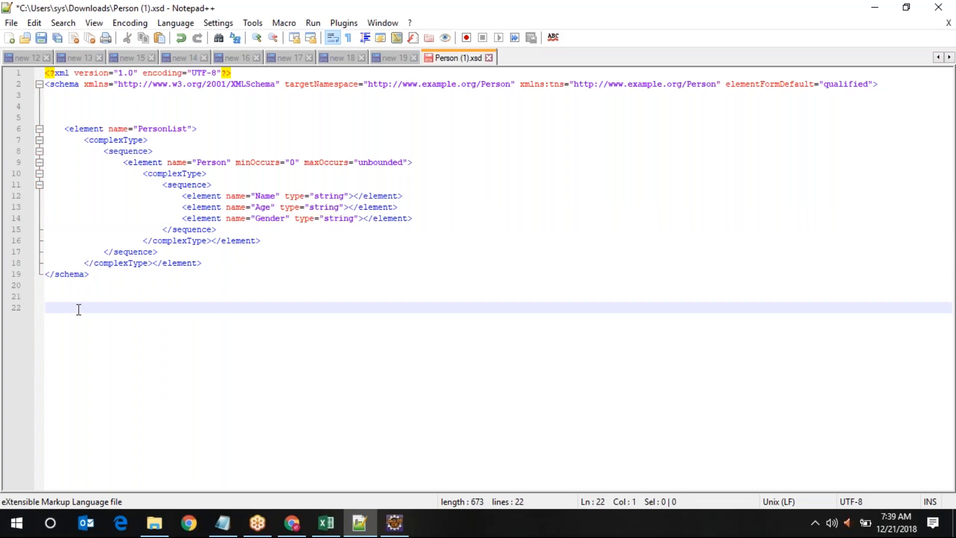
double_click(163, 129)
key(ctrl+c)
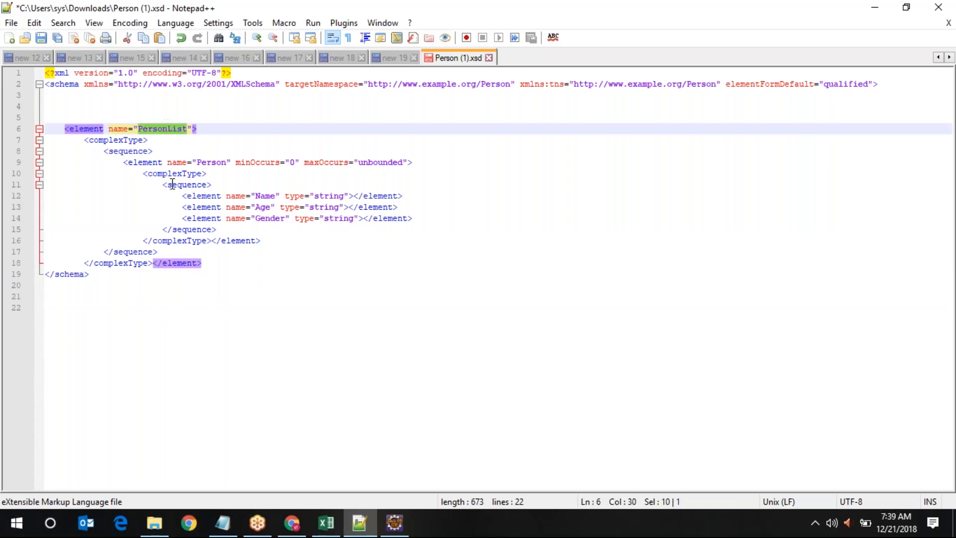
click(81, 307)
key(ctrl+v)
key(Tab)
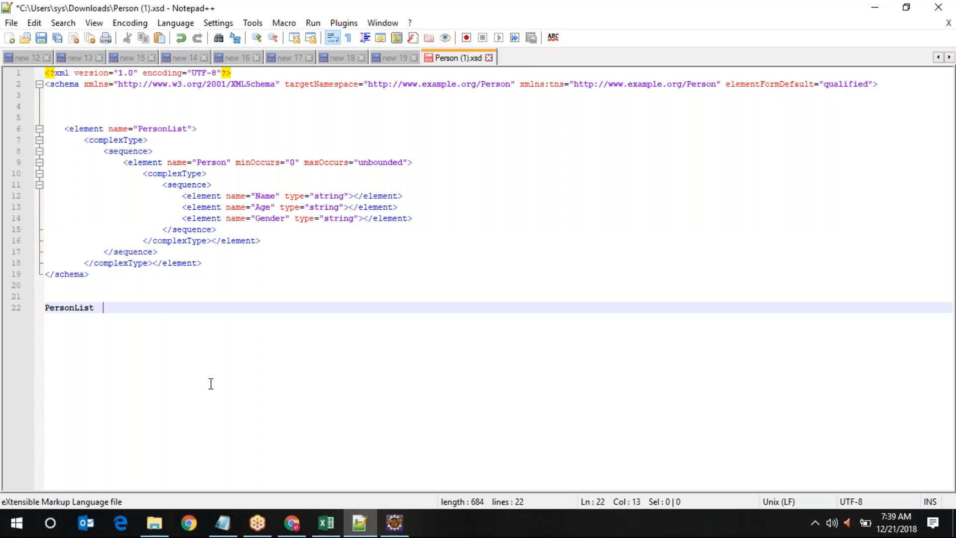
text(--> node)
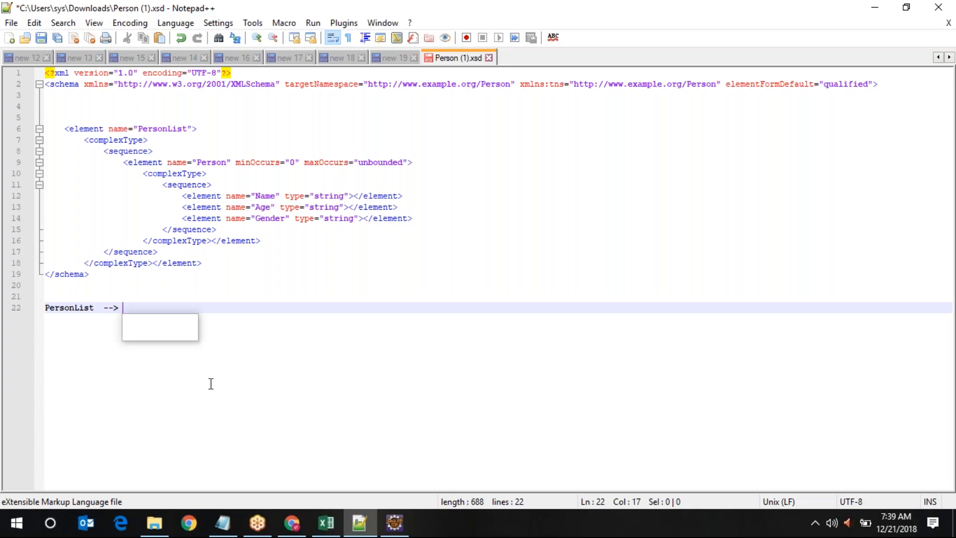
text( listitem)
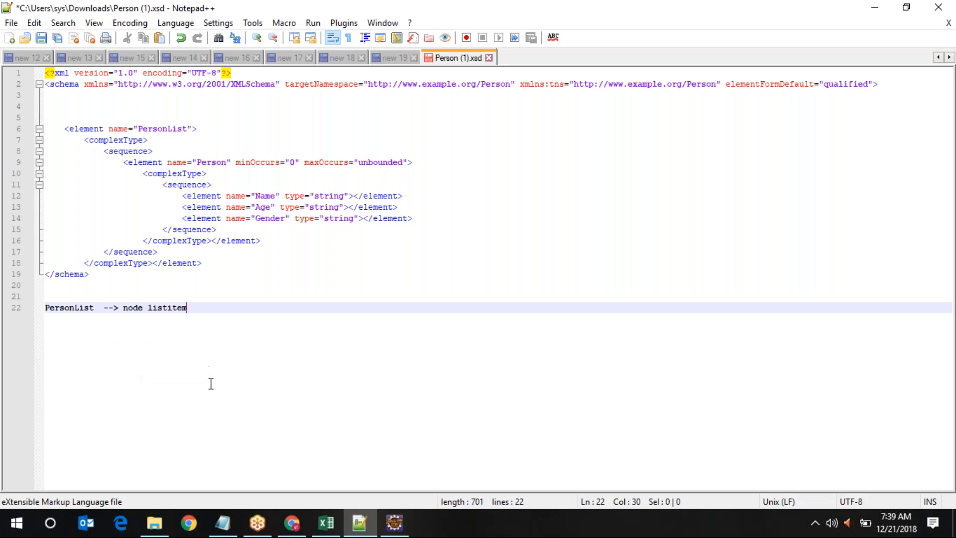
key(BackSpace)
key(BackSpace)
key(BackSpace)
key(BackSpace)
key(Return)
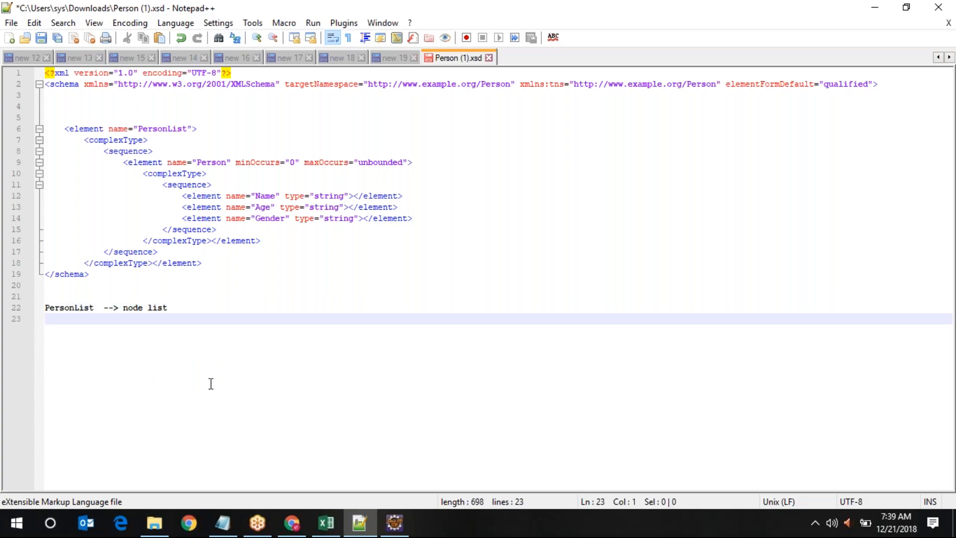
Add the note 'Person --> node' on line 23
click(211, 162)
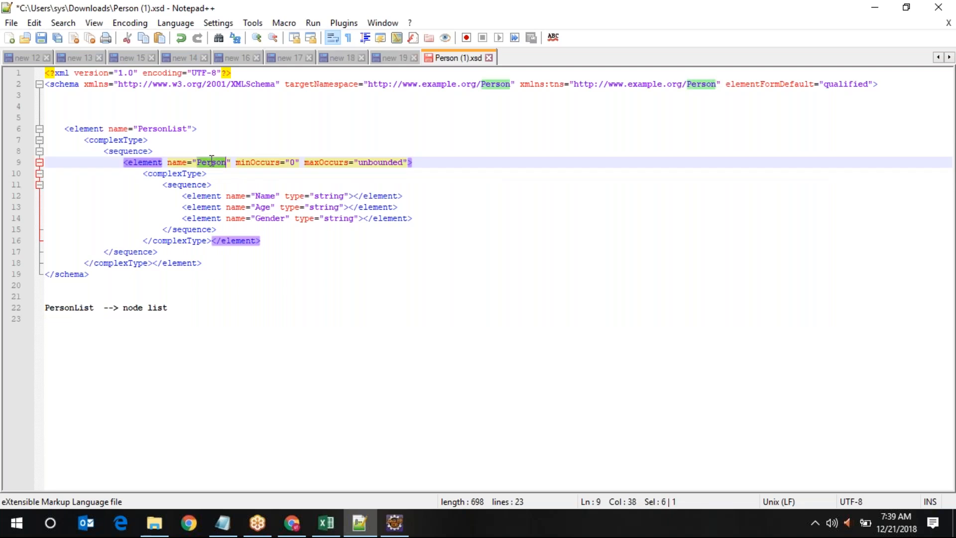
click(62, 328)
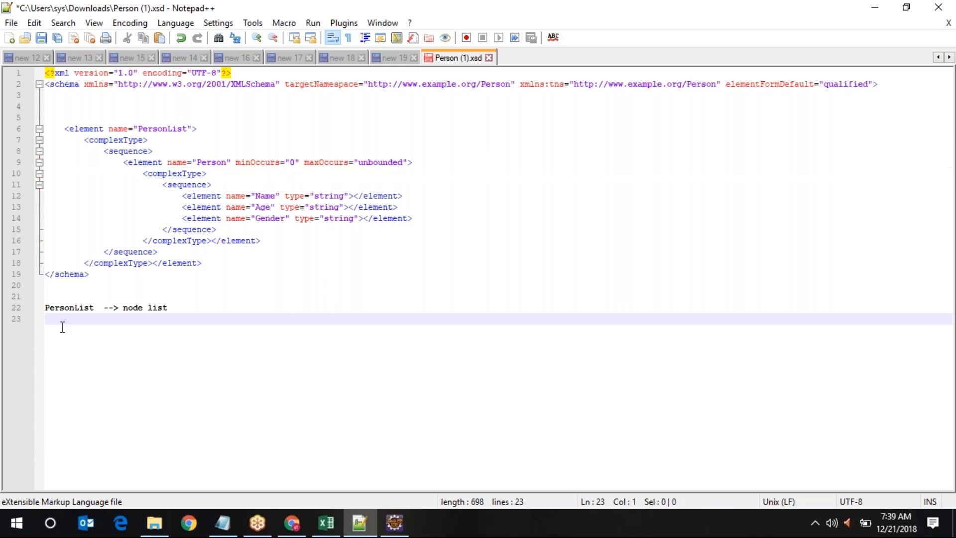
text(Person      --)
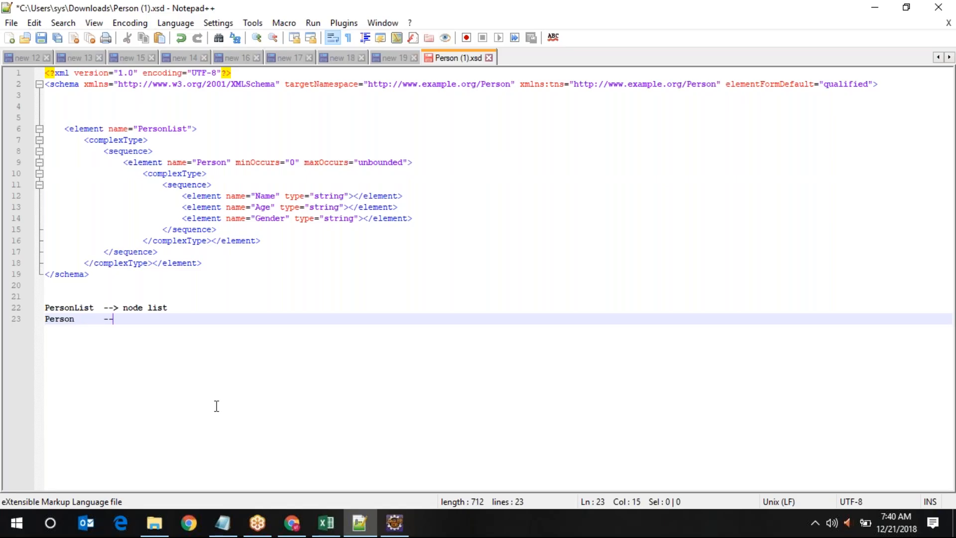
text(> no)
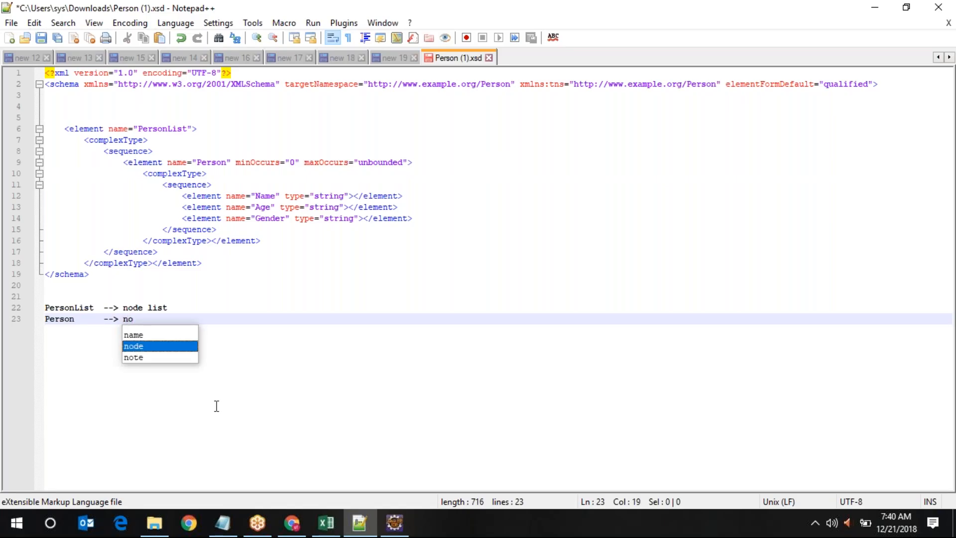
text(de)
key(Return)
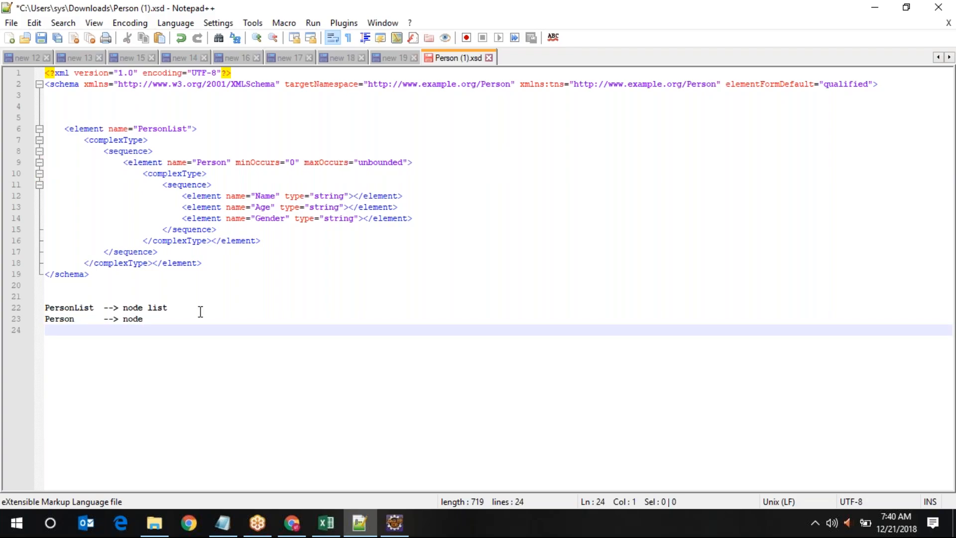
Add 'Name --> parameters/ fields' on line 24, correcting the autocomplete suggestions
double_click(264, 194)
key(ctrl+c)
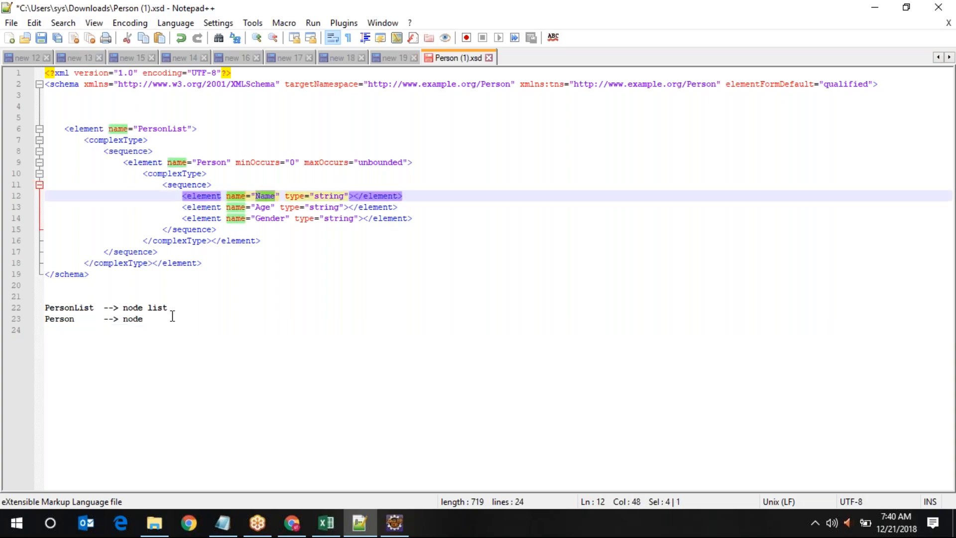
click(89, 344)
key(ctrl+v)
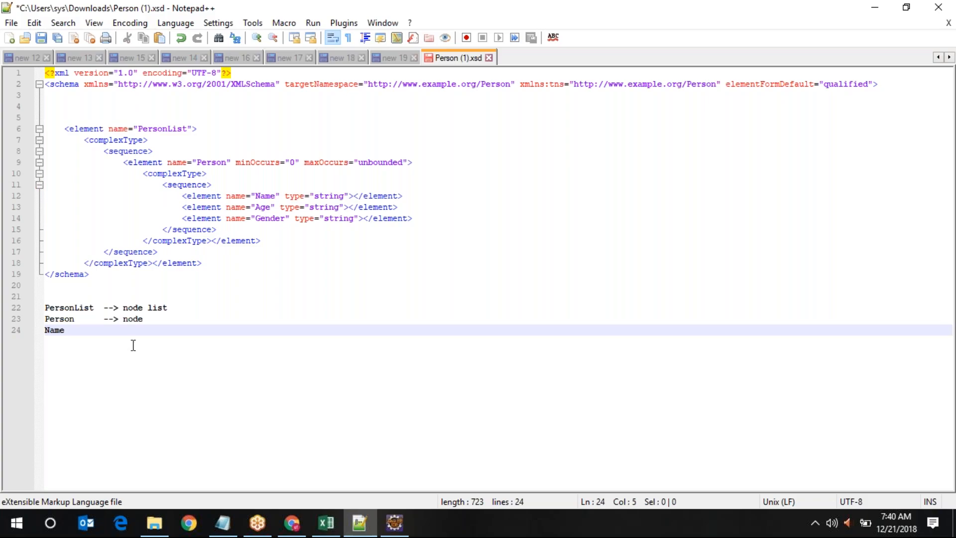
key(Tab)
key(Tab)
key(Tab)
key(BackSpace)
text(--> ele)
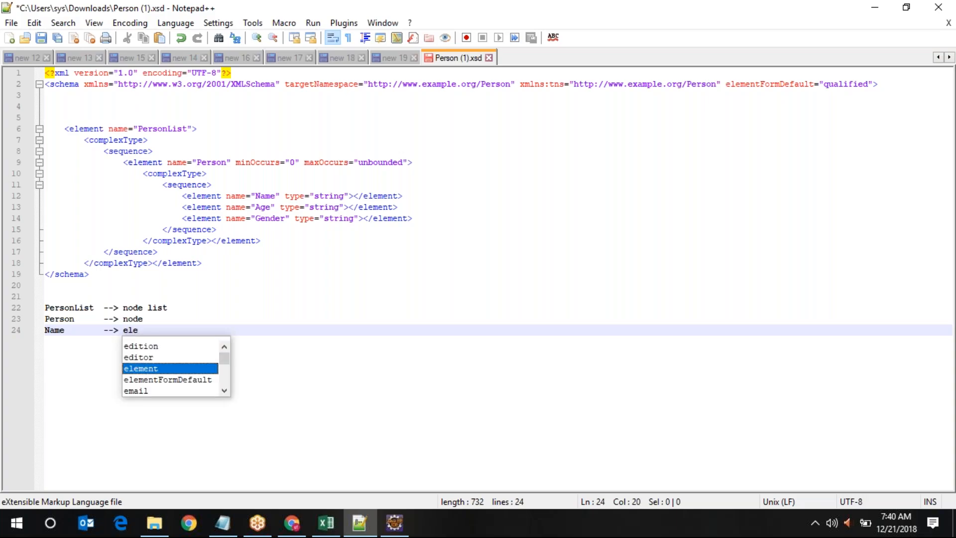
key(BackSpace)
key(BackSpace)
key(BackSpace)
text(pa)
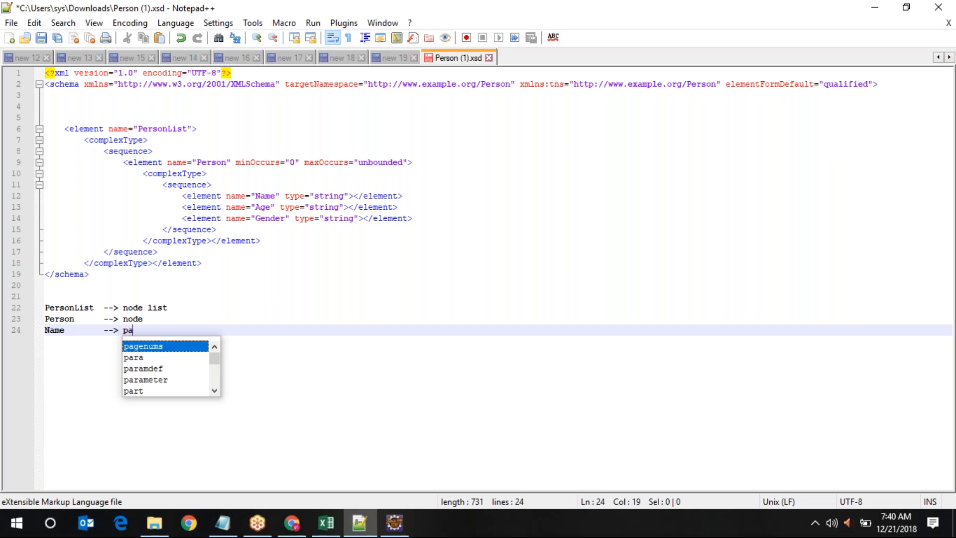
text(rameters)
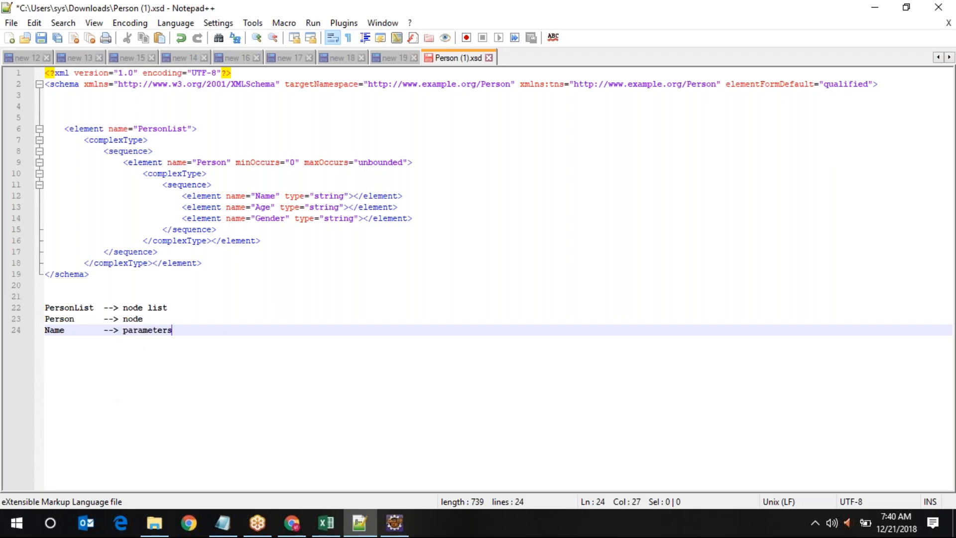
text(/ fields)
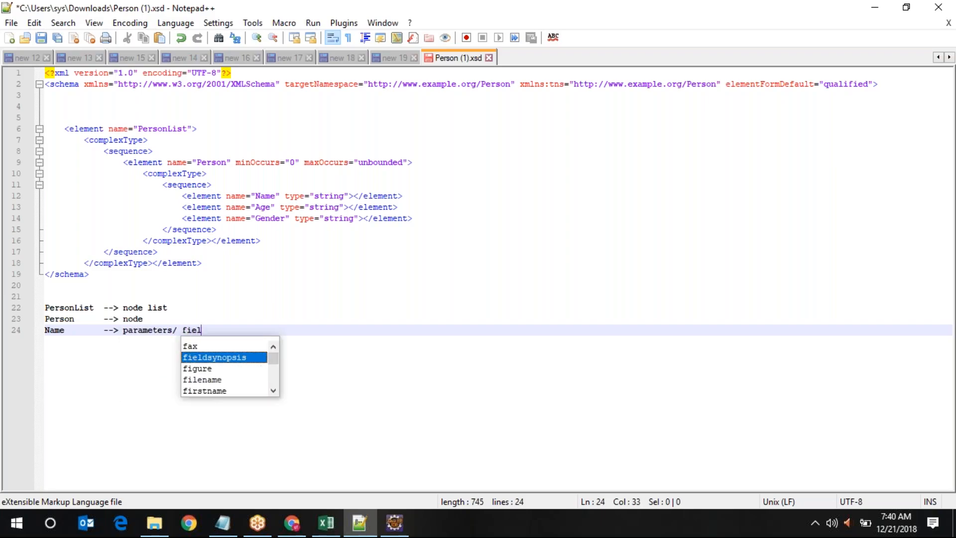
key(Return)
key(BackSpace)
key(BackSpace)
key(BackSpace)
key(BackSpace)
key(BackSpace)
key(BackSpace)
key(BackSpace)
key(BackSpace)
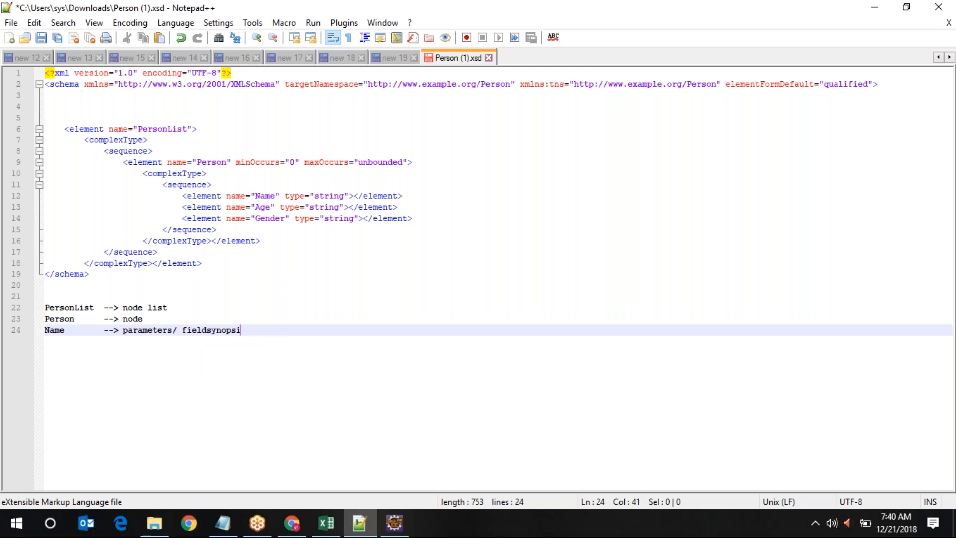
text(s)
key(Return)
key(BackSpace)
key(BackSpace)
key(BackSpace)
key(BackSpace)
key(BackSpace)
key(BackSpace)
key(BackSpace)
key(Return)
key(Return)
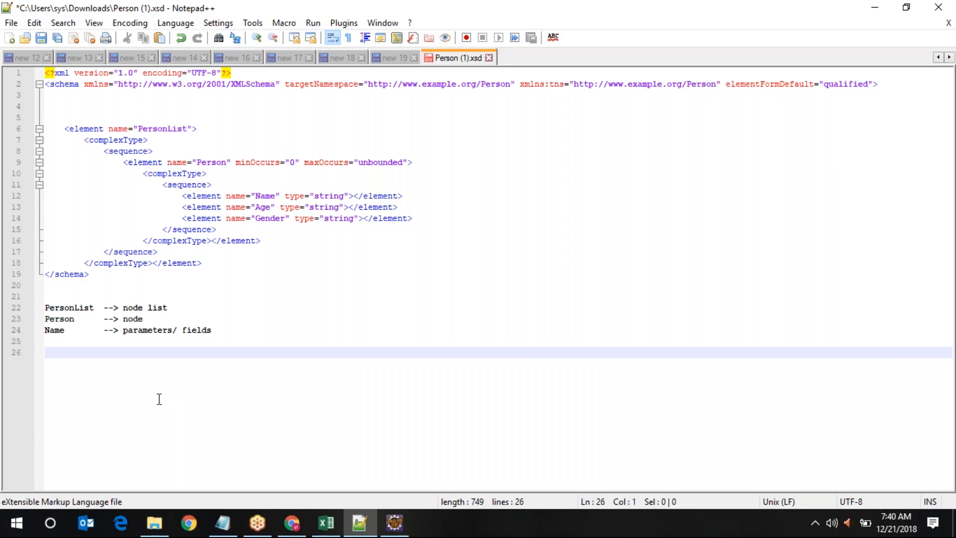
Show the Content Modifier's Message Body in an enlarged properties panel
mouse_move(309, 515)
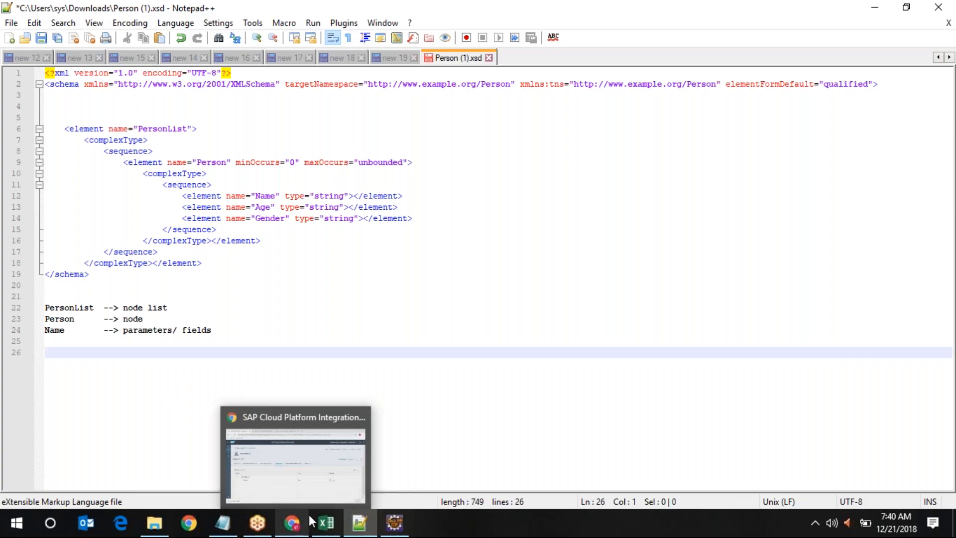
click(278, 443)
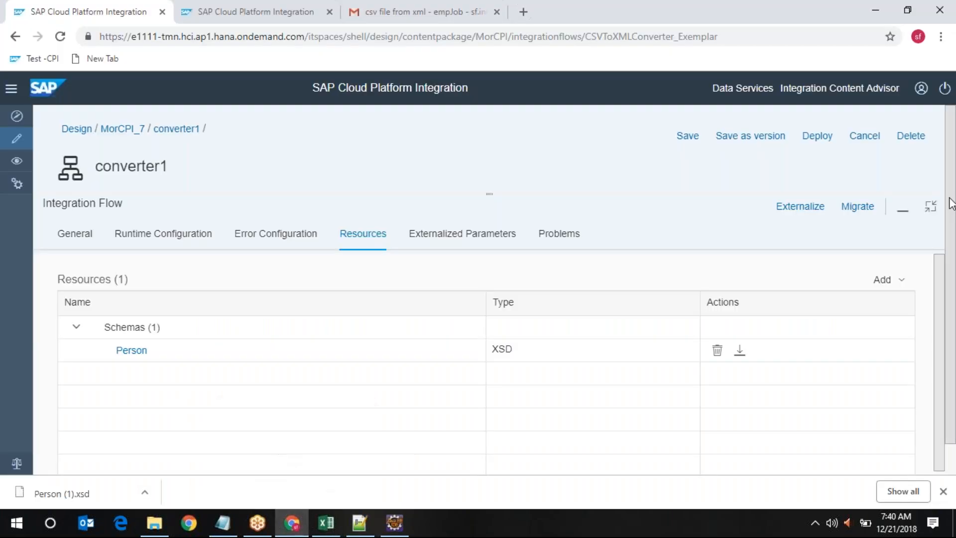
click(926, 210)
click(342, 246)
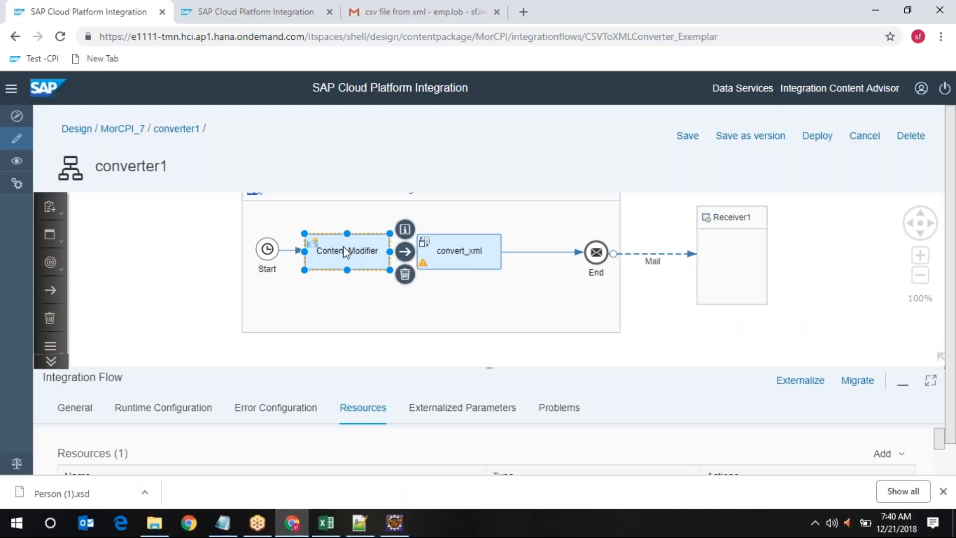
click(350, 408)
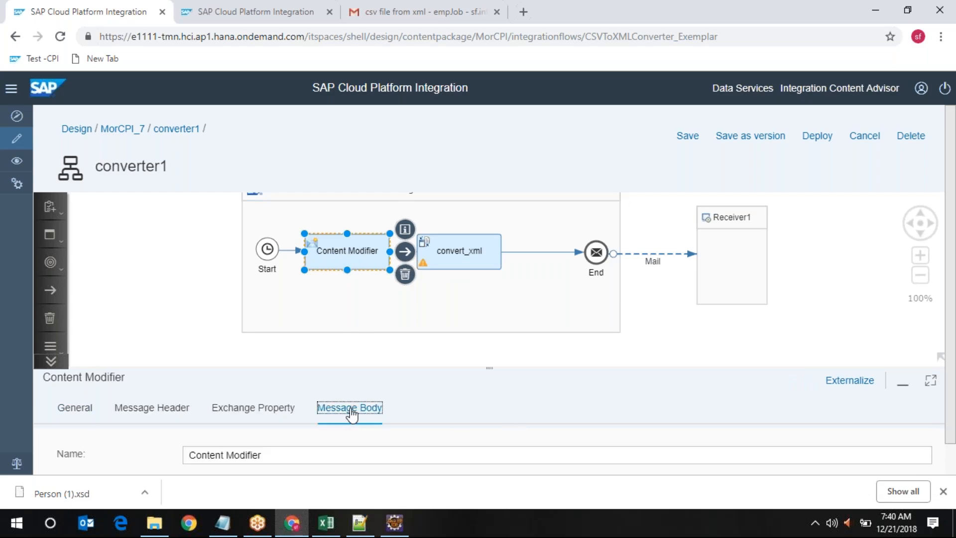
click(932, 382)
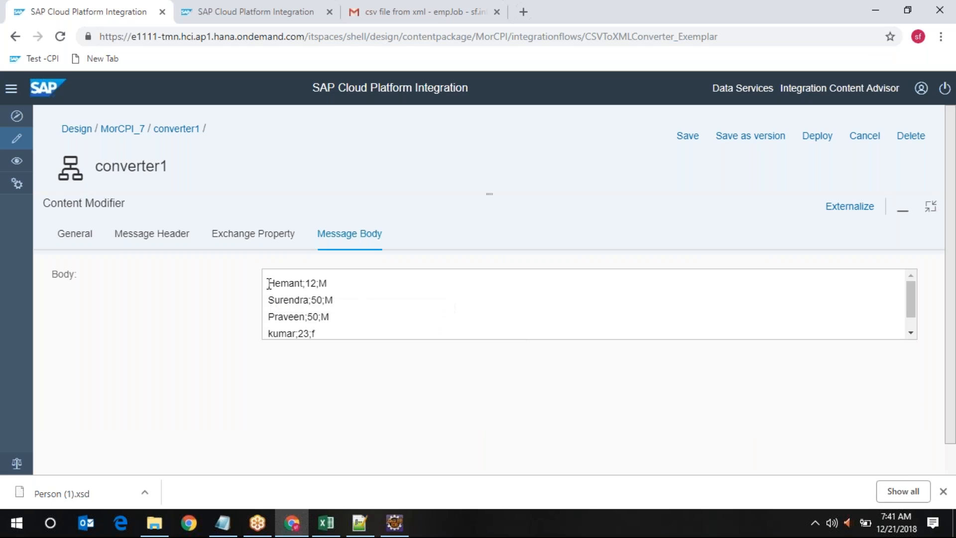
Highlight the first two name;age;gender body rows, then switch back to the Person schema
drag(268, 284, 334, 284)
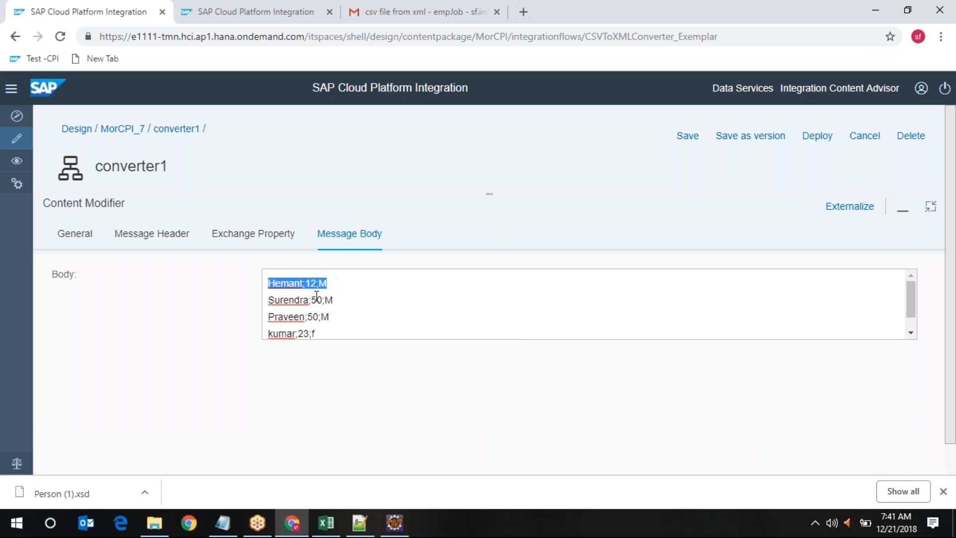
drag(334, 299, 269, 300)
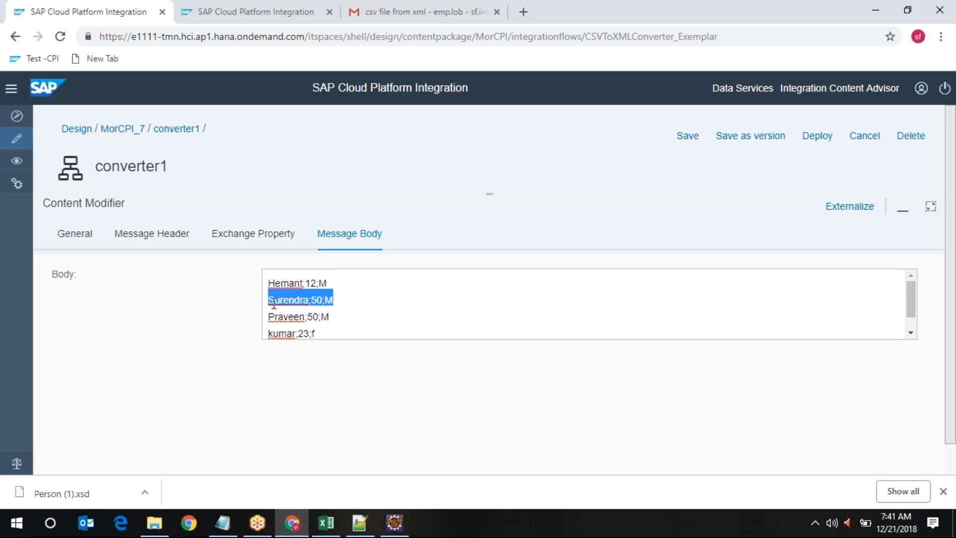
scroll(347, 318, down, 1)
scroll(347, 317, up, 1)
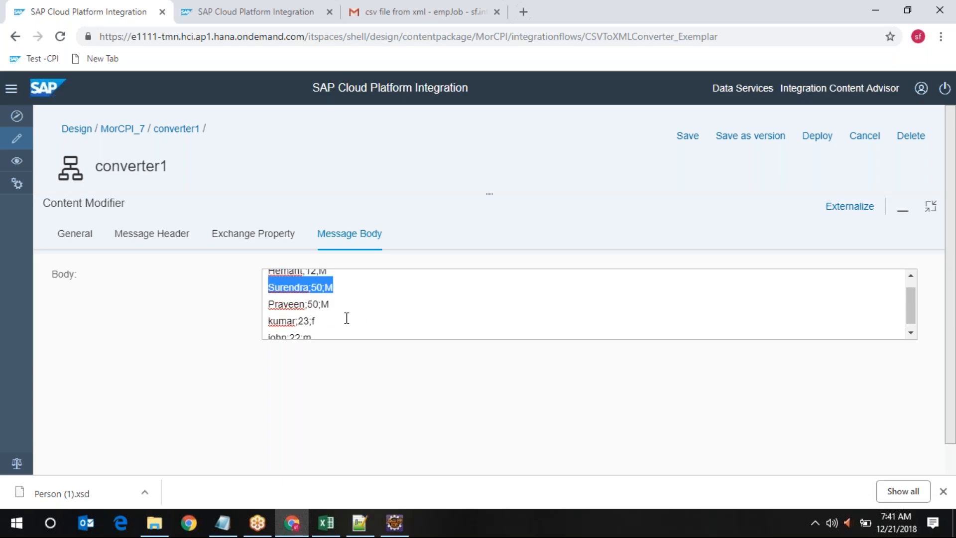
mouse_move(364, 518)
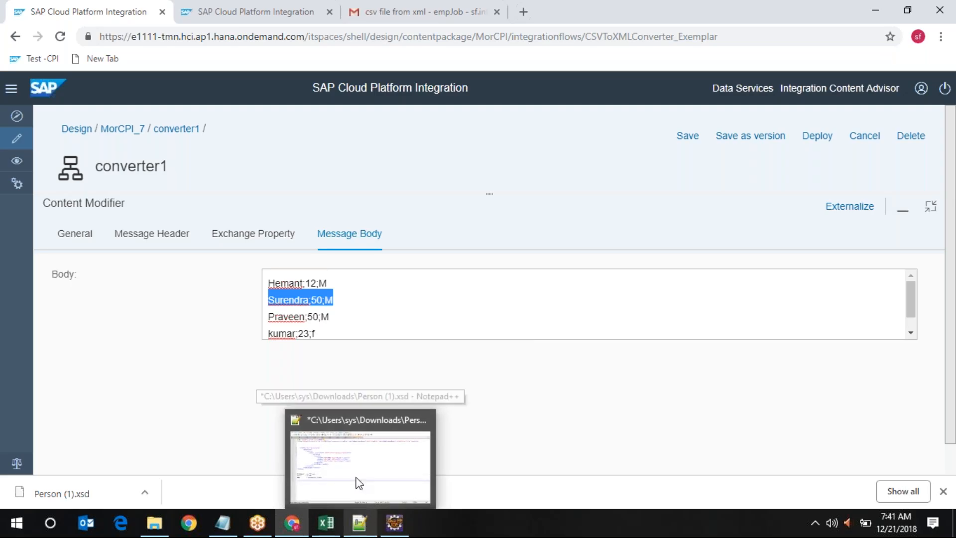
click(361, 433)
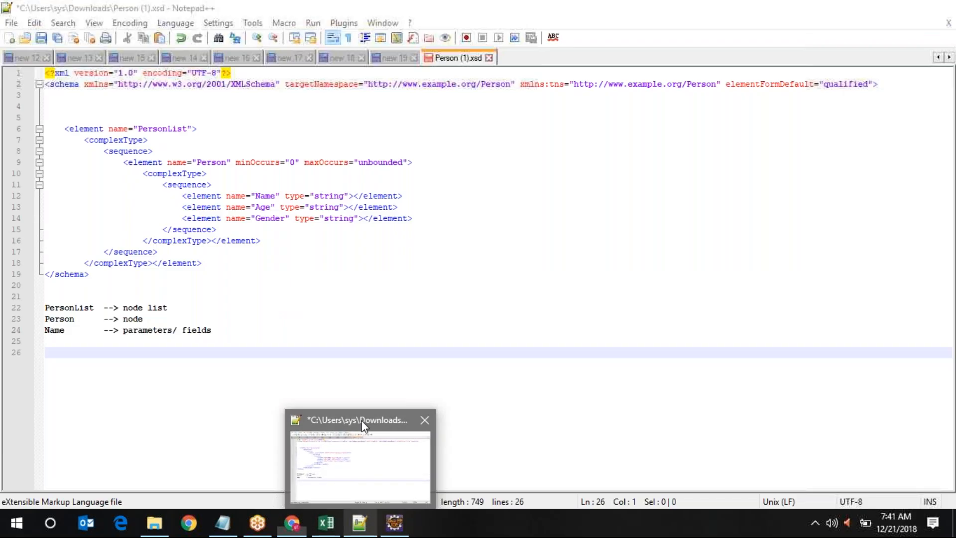
Point out the Name, Age and Gender elements on lines 12-14, then return to SAP CPI
click(264, 195)
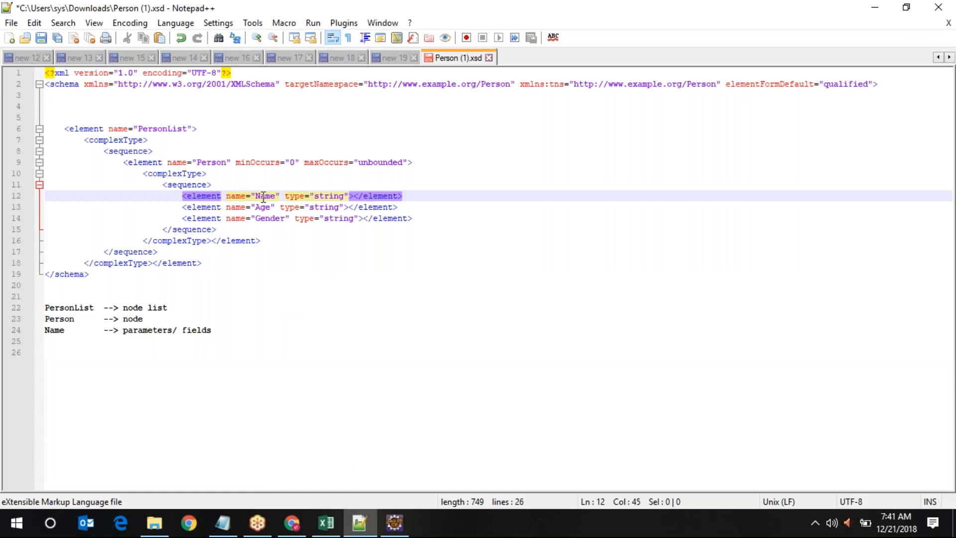
click(264, 207)
click(270, 219)
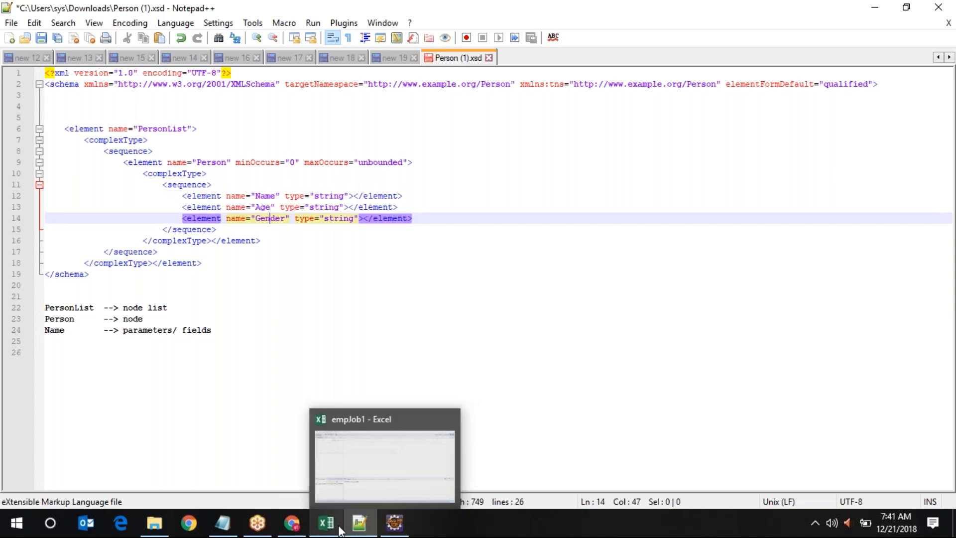
click(290, 532)
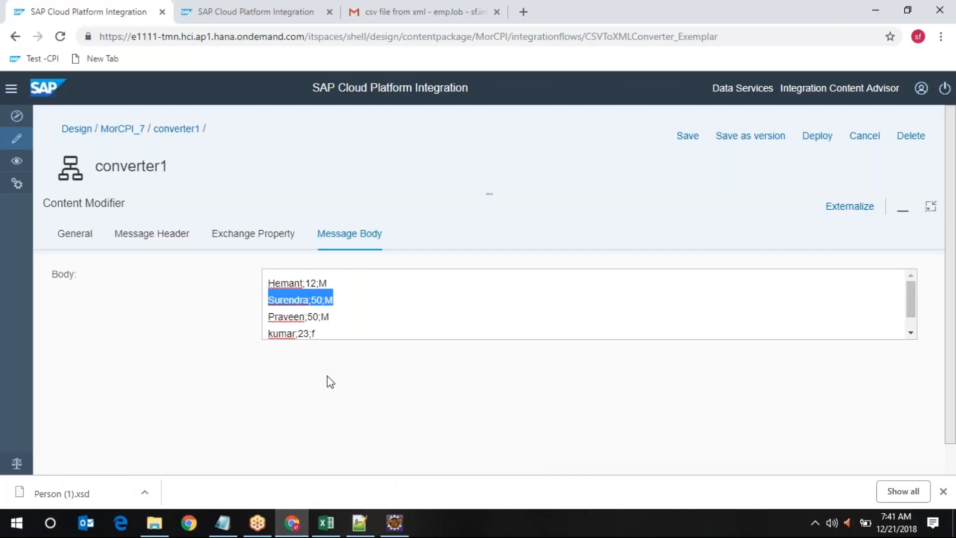
Highlight the CSV body's last values and next row, then bring Person (1).xsd forward
click(336, 331)
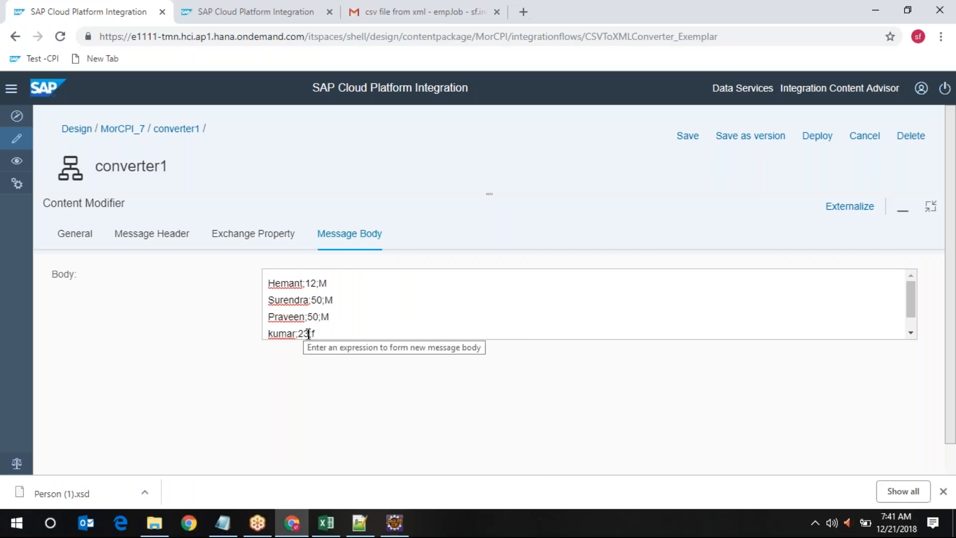
drag(308, 333, 314, 312)
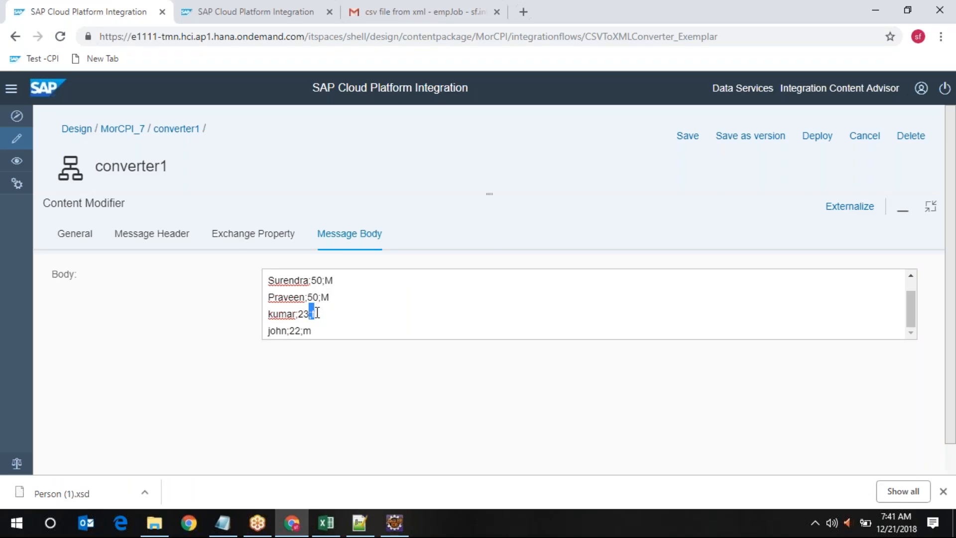
click(341, 316)
mouse_move(404, 529)
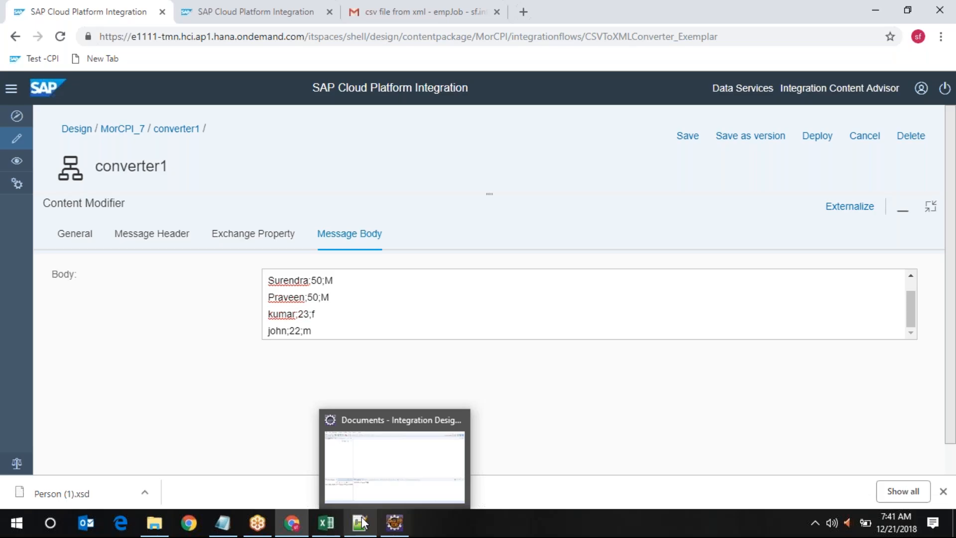
click(356, 458)
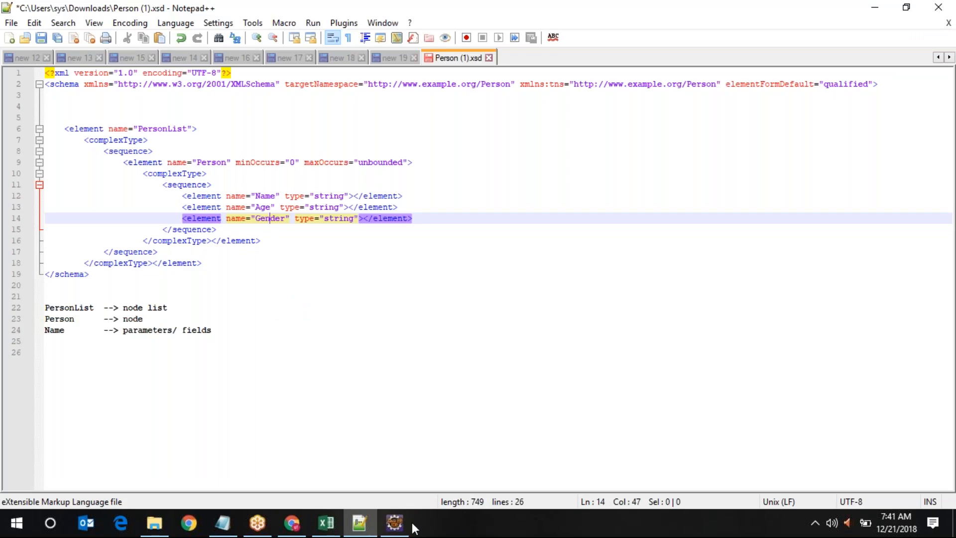
Dismiss Eclipse's Logon Problem error, minimize the IDE, and return to the converter1 flow
click(408, 438)
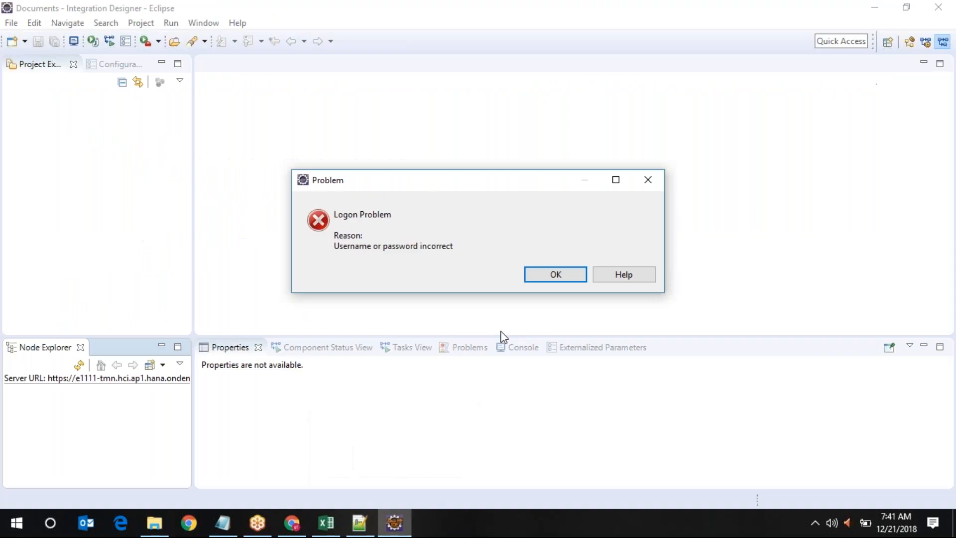
click(564, 280)
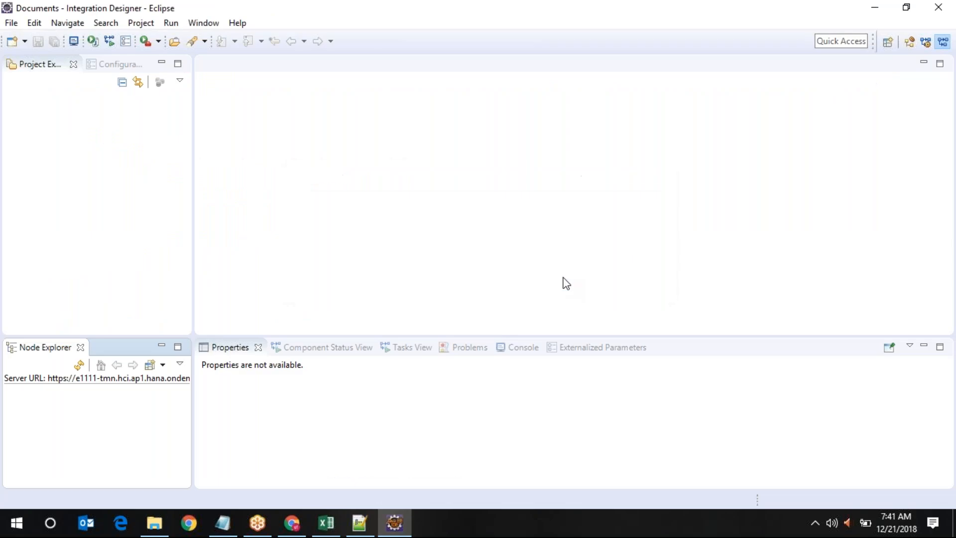
click(877, 10)
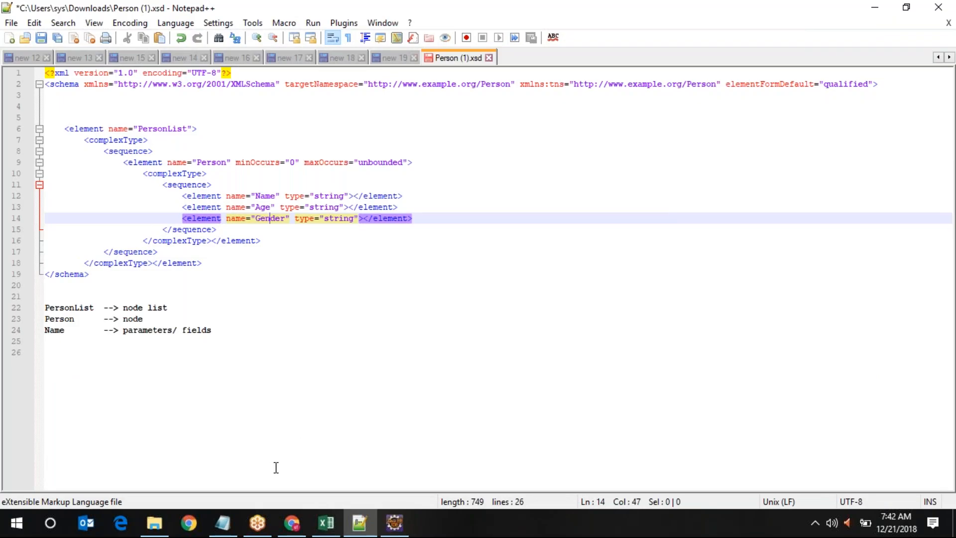
click(293, 522)
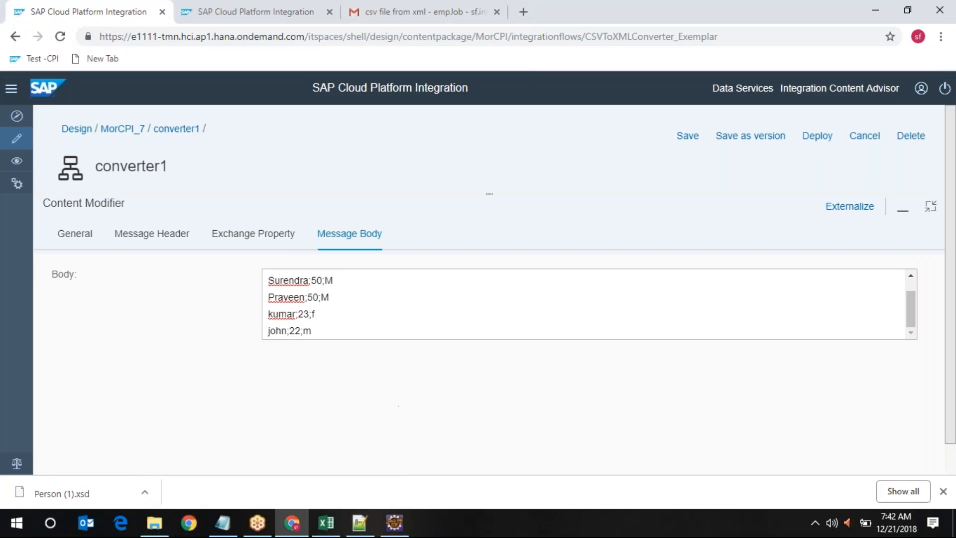
Open convert_xml's Processing settings, browse schemas without changing /xsd/Person.xsd, and inspect PersonList/Person
click(932, 207)
click(464, 255)
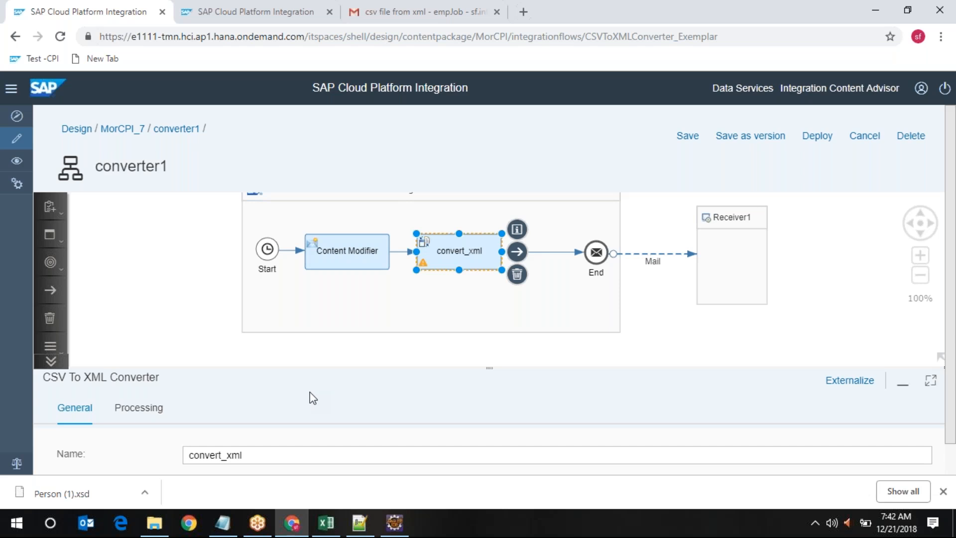
click(142, 413)
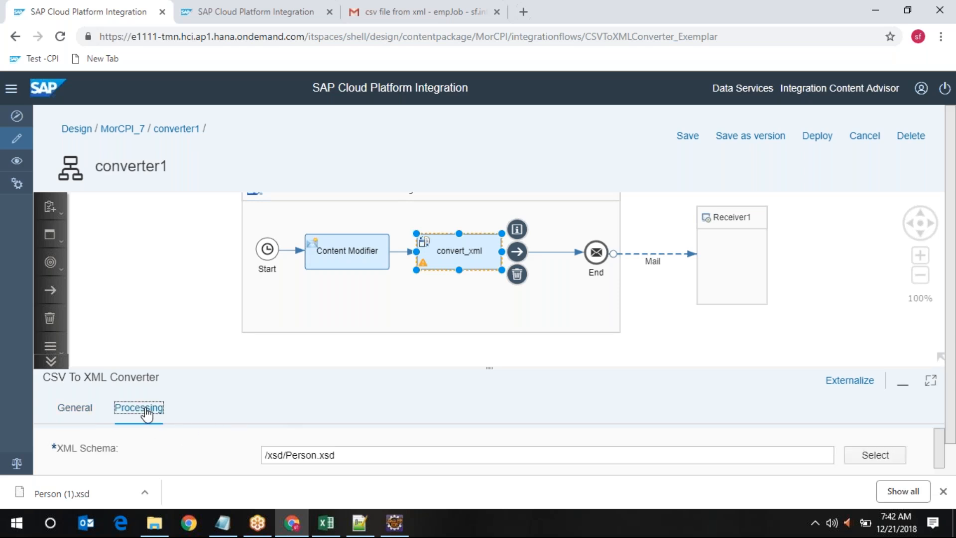
click(929, 380)
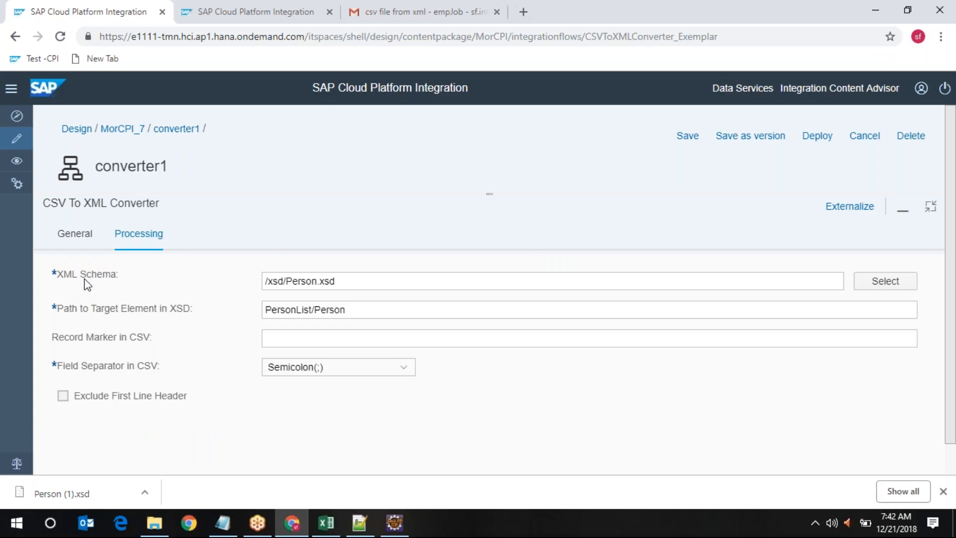
click(890, 286)
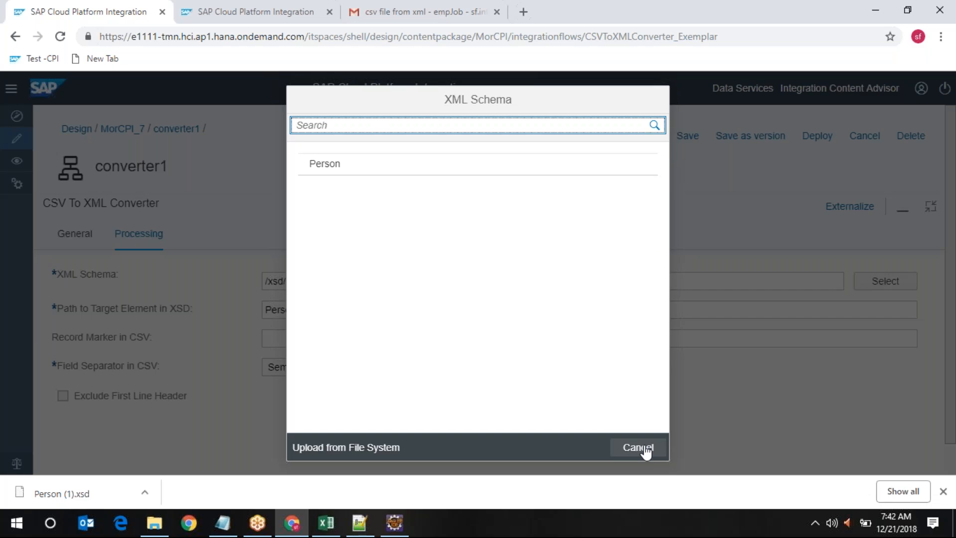
click(642, 447)
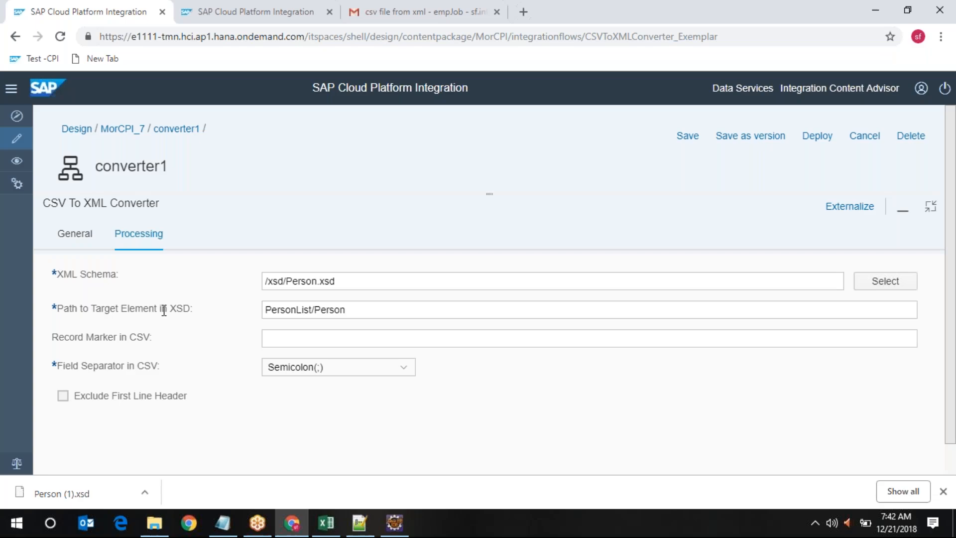
click(373, 308)
click(360, 523)
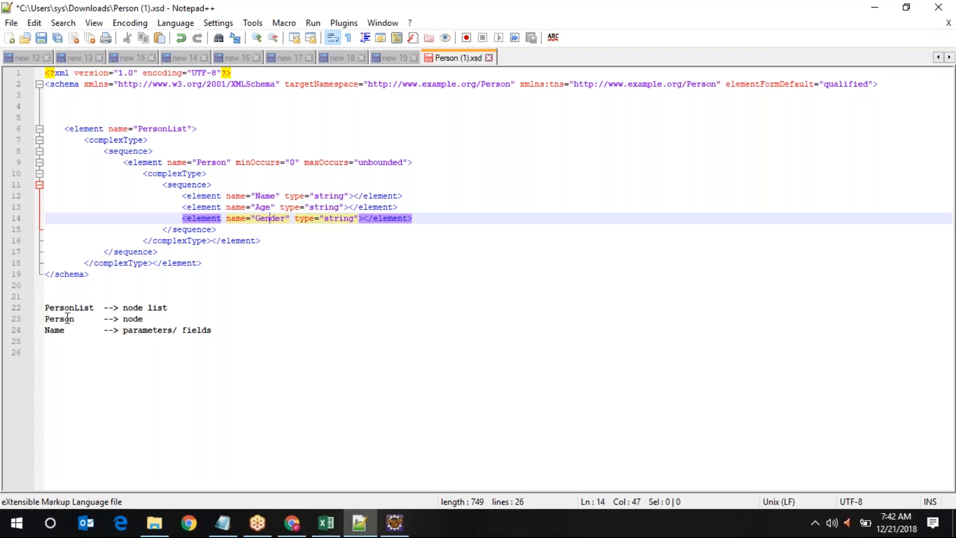
double_click(129, 319)
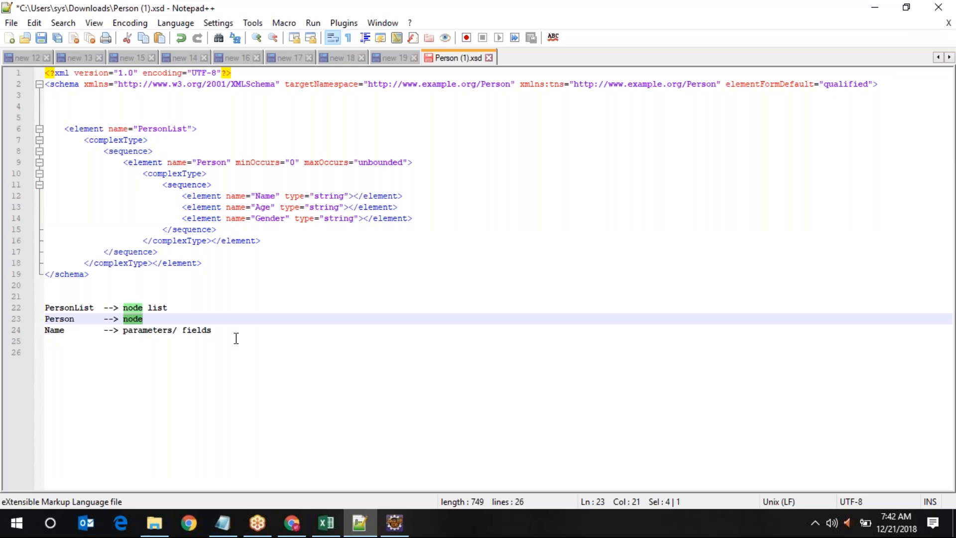
click(874, 7)
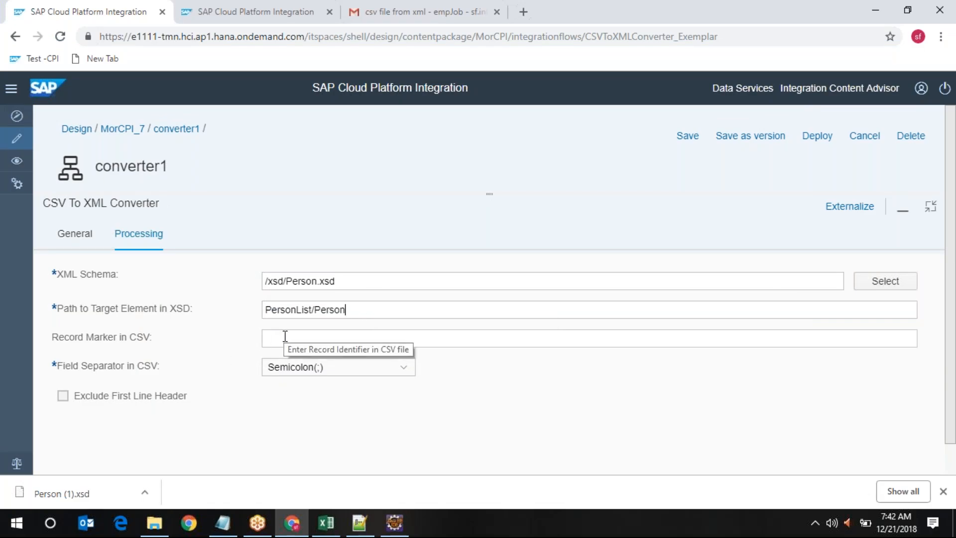
Bring the empJob1 workbook forward in Excel from its taskbar preview
mouse_move(401, 531)
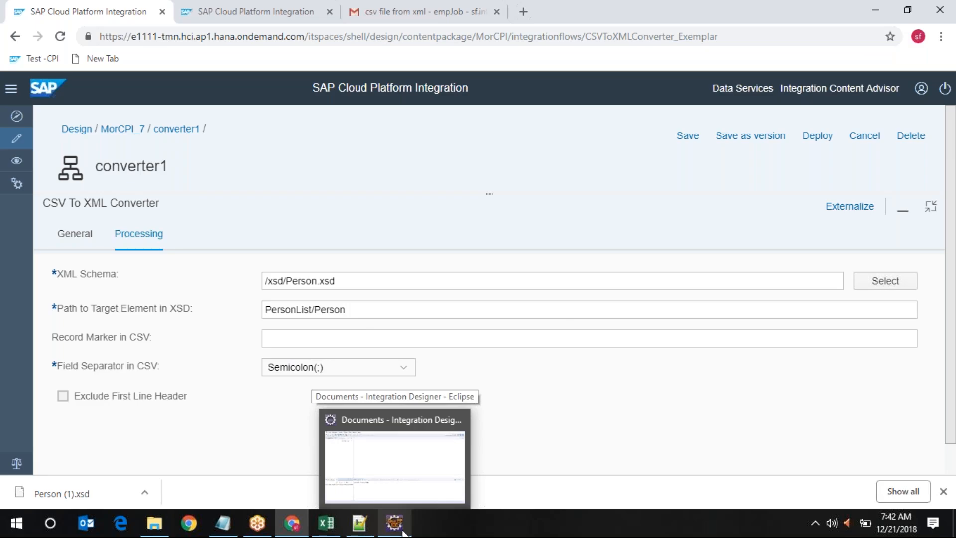
mouse_move(326, 523)
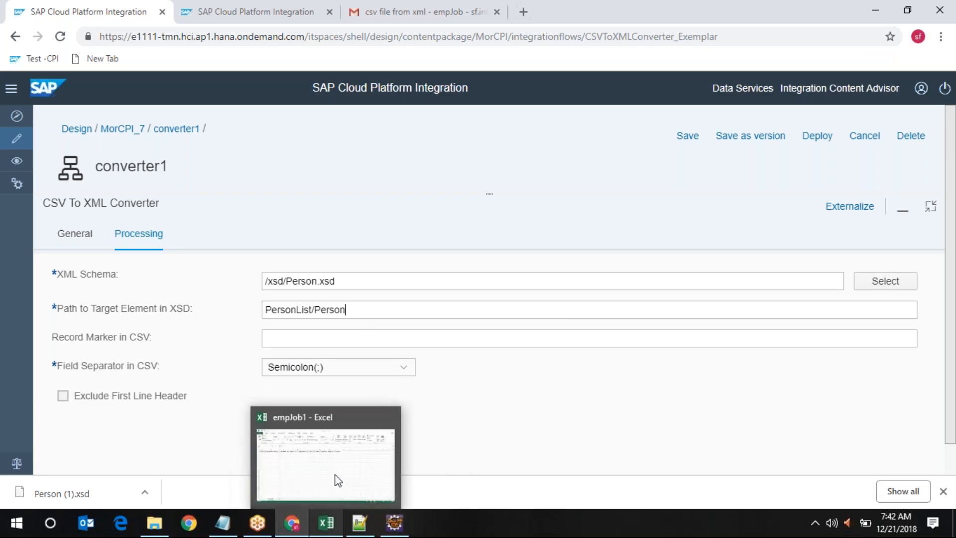
click(335, 459)
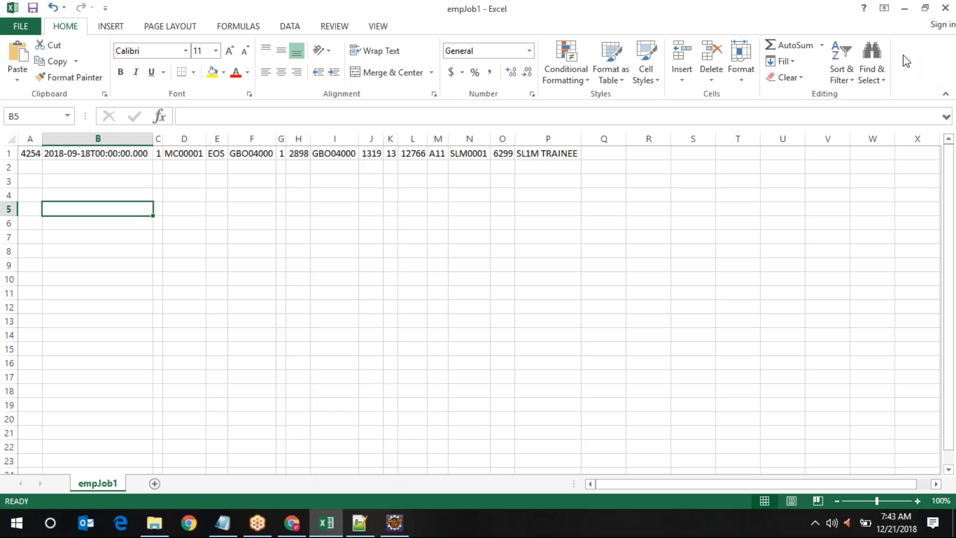
Minimize Excel after reviewing the single empJob1 row to return to converter1's settings
click(911, 12)
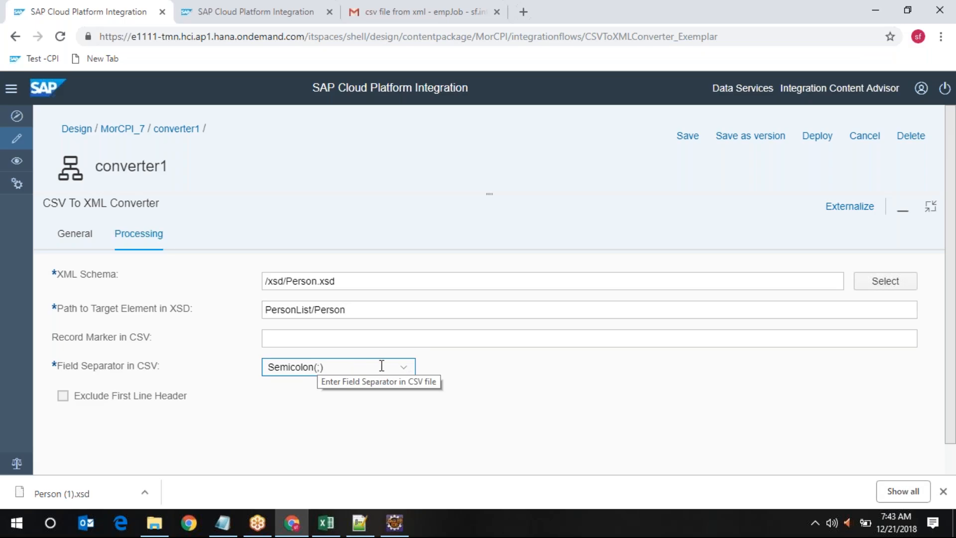
Keep Semicolon(;) as separator, leave Exclude First Line Header unchecked, and restore the flow diagram
click(404, 368)
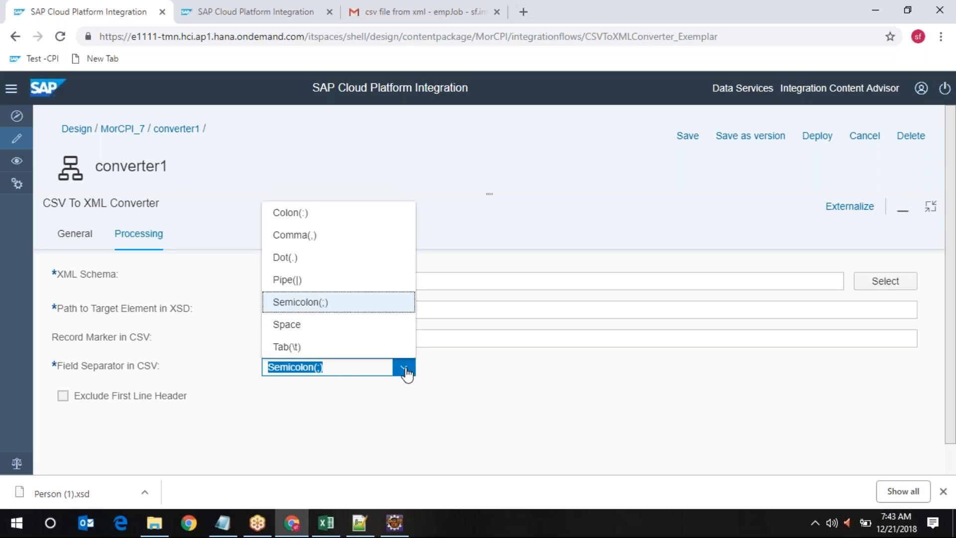
click(481, 369)
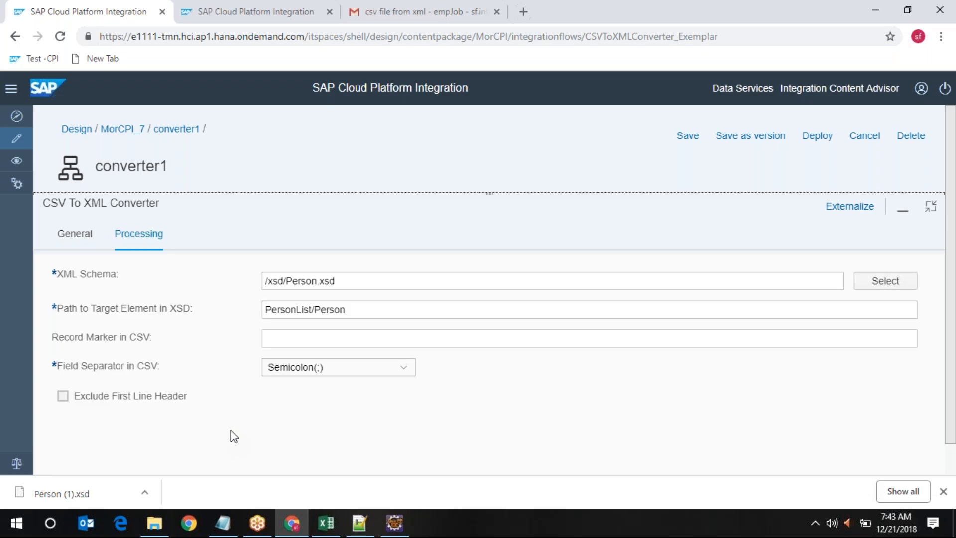
click(62, 396)
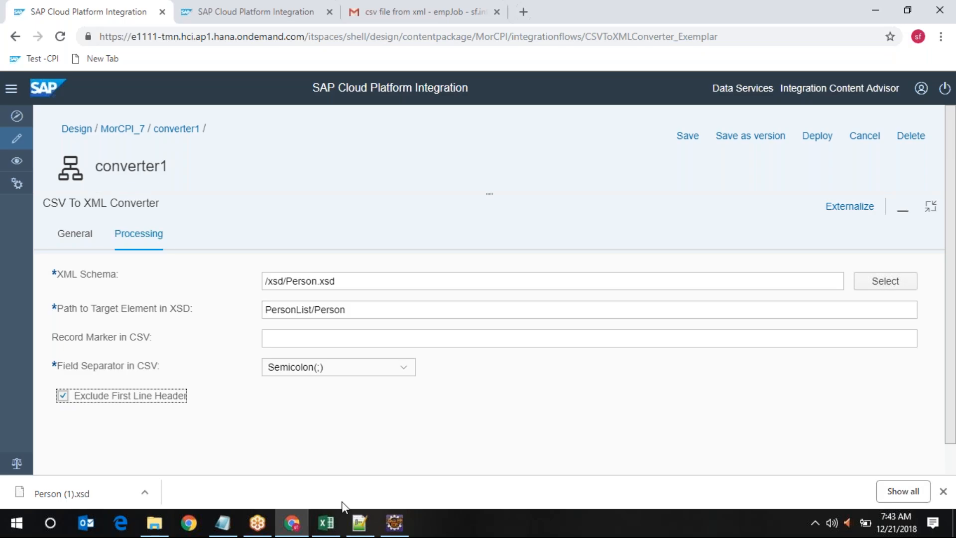
click(66, 399)
click(930, 205)
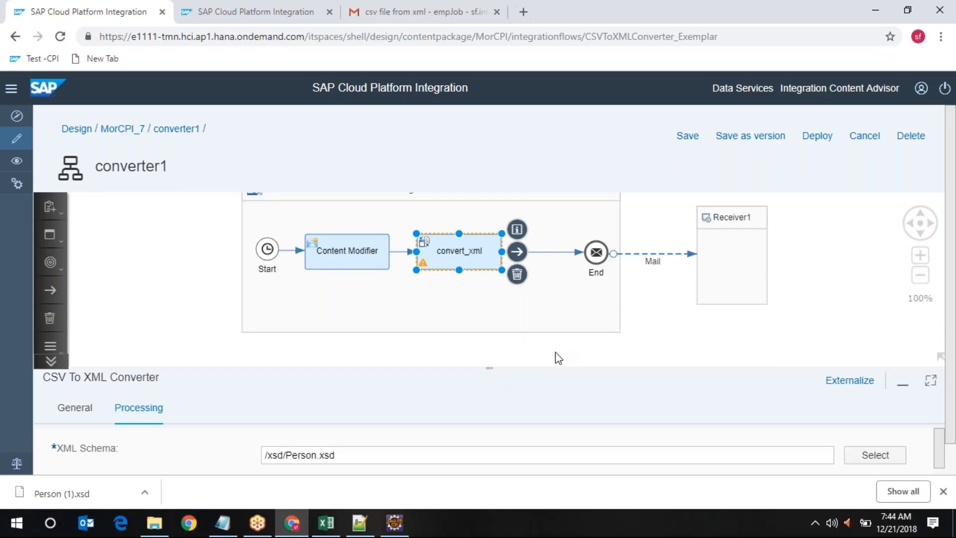
Check the /xsd/Person.xsd schema path and close Chrome's download bar to enlarge the settings
click(931, 380)
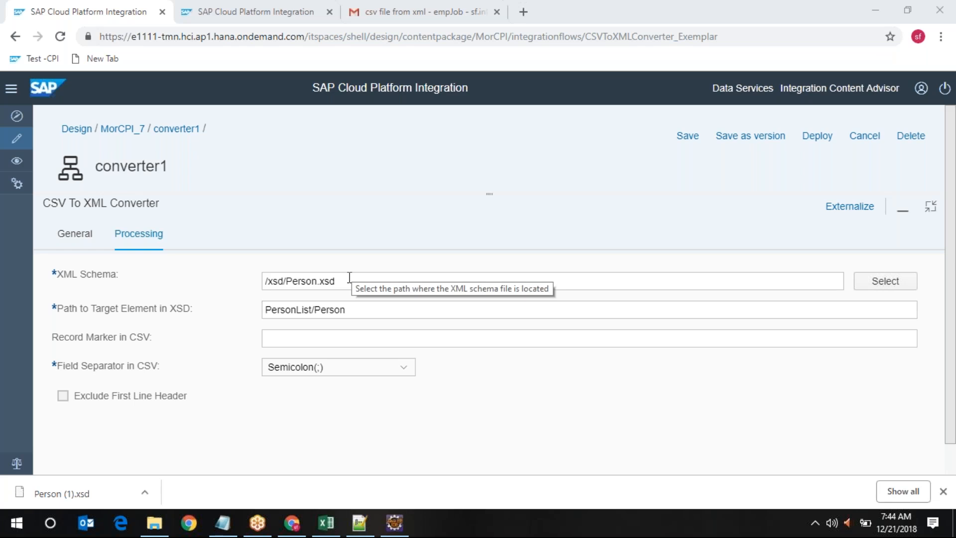
drag(347, 278, 264, 280)
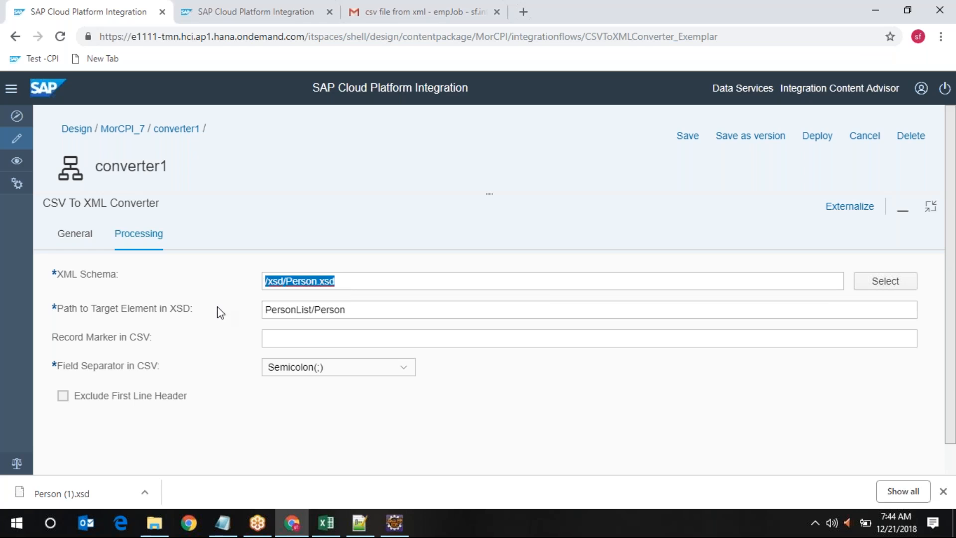
click(928, 212)
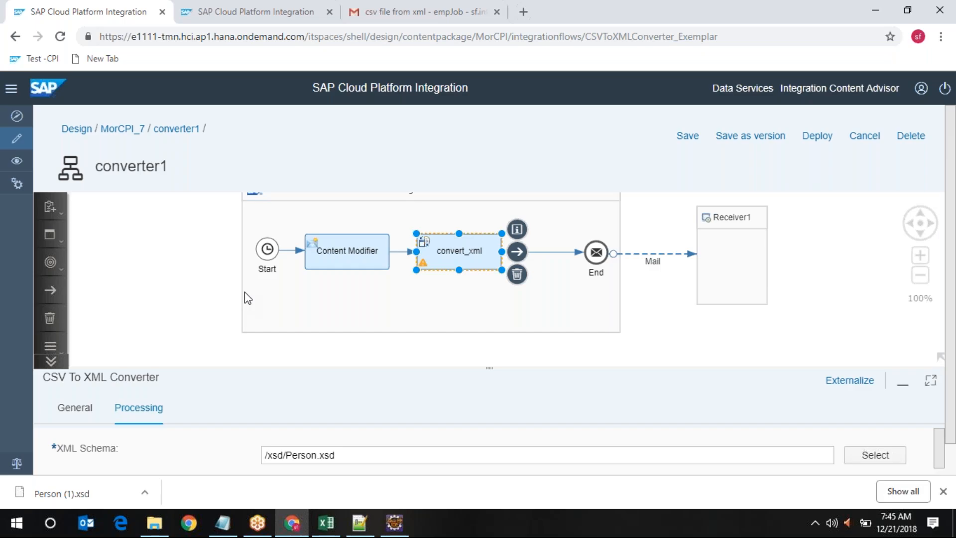
click(944, 491)
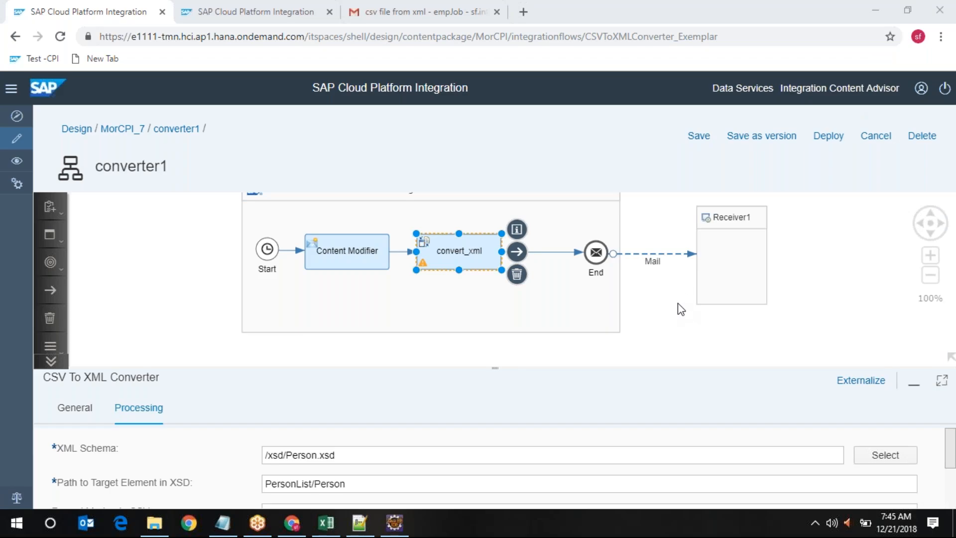
click(947, 384)
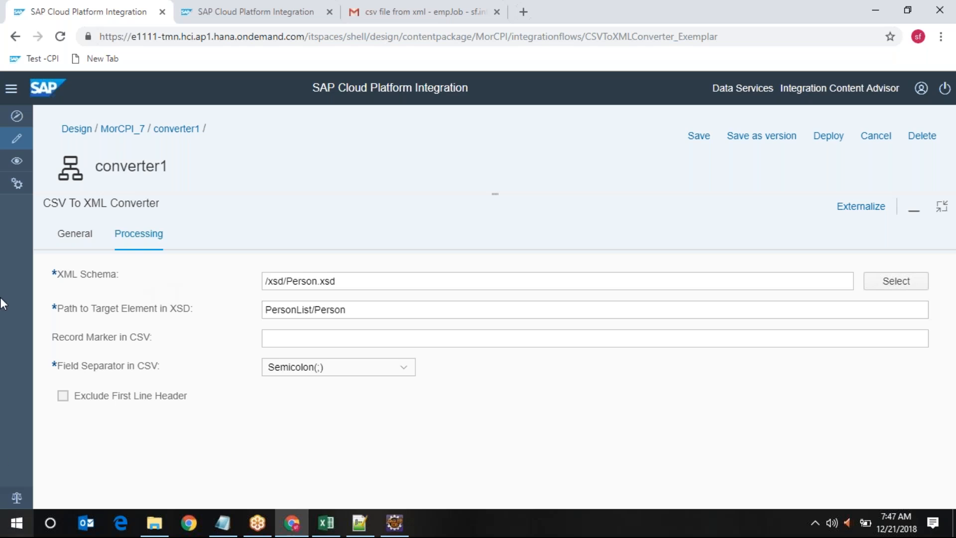
Show the Mail channel's Connection settings down to subject and ${in.body} mail body
click(942, 209)
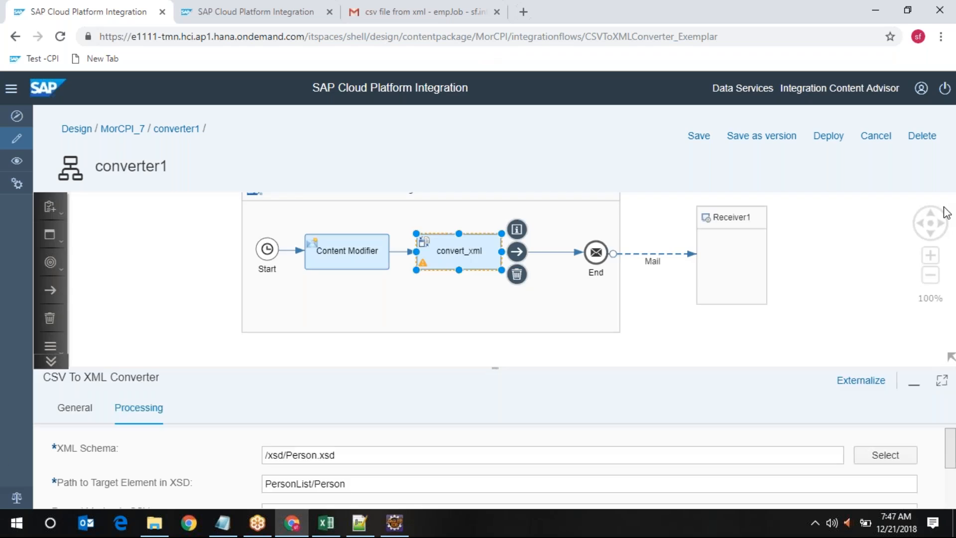
click(649, 258)
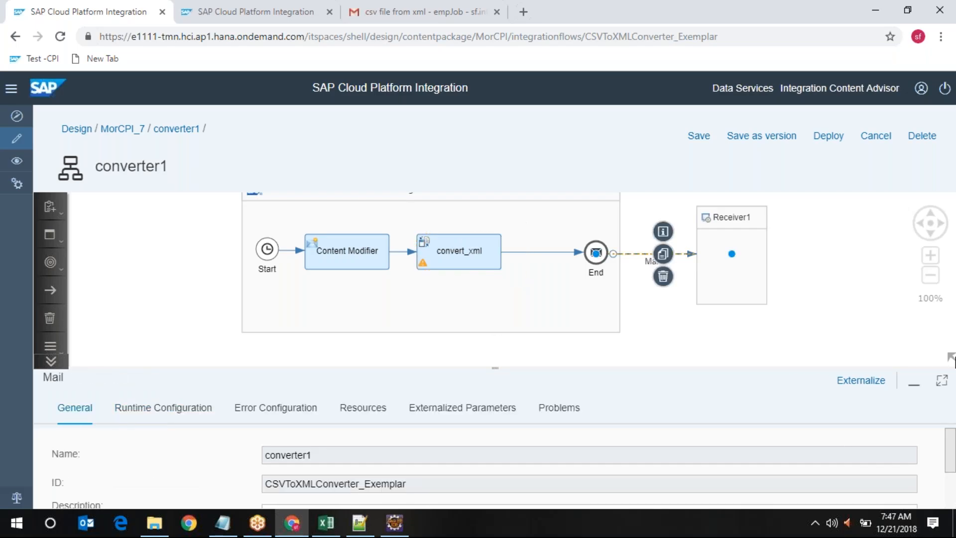
click(941, 380)
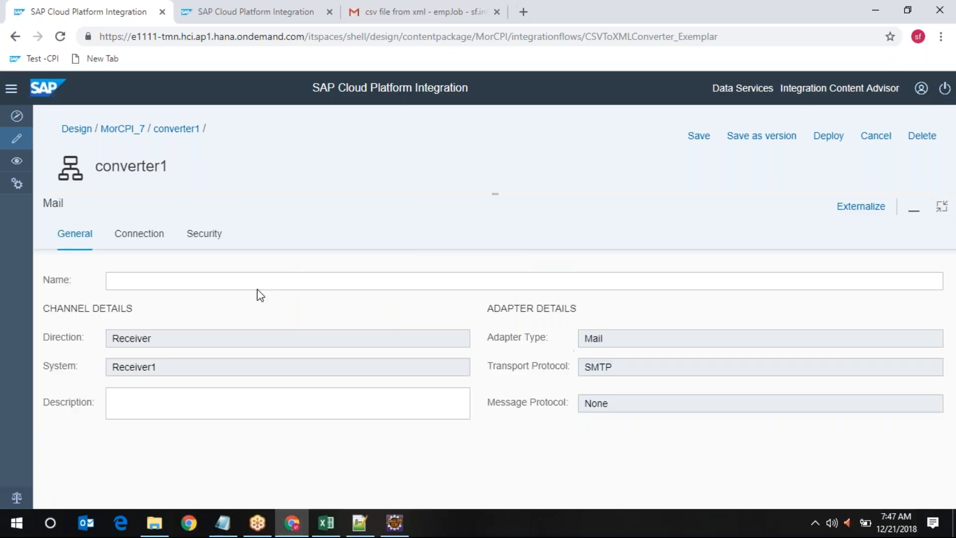
click(136, 243)
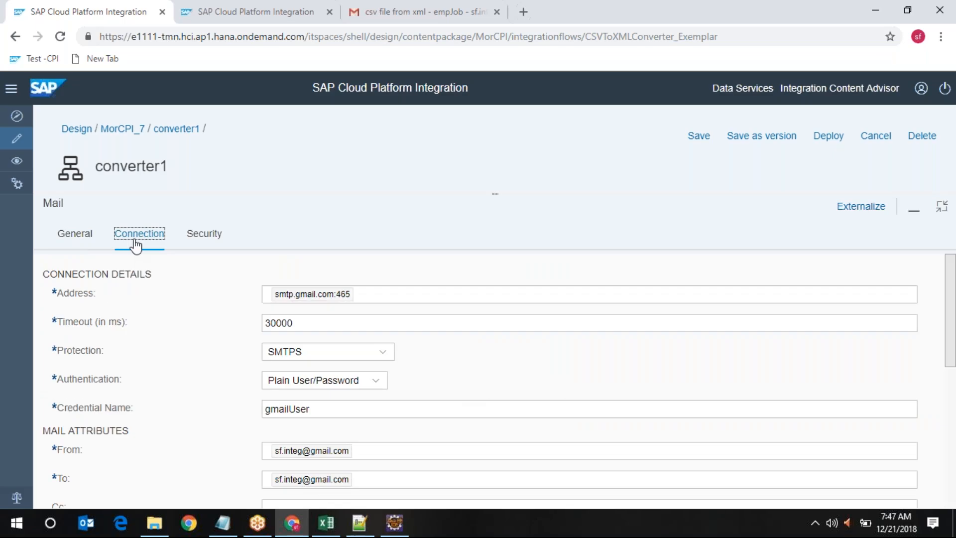
scroll(203, 362, down, 4)
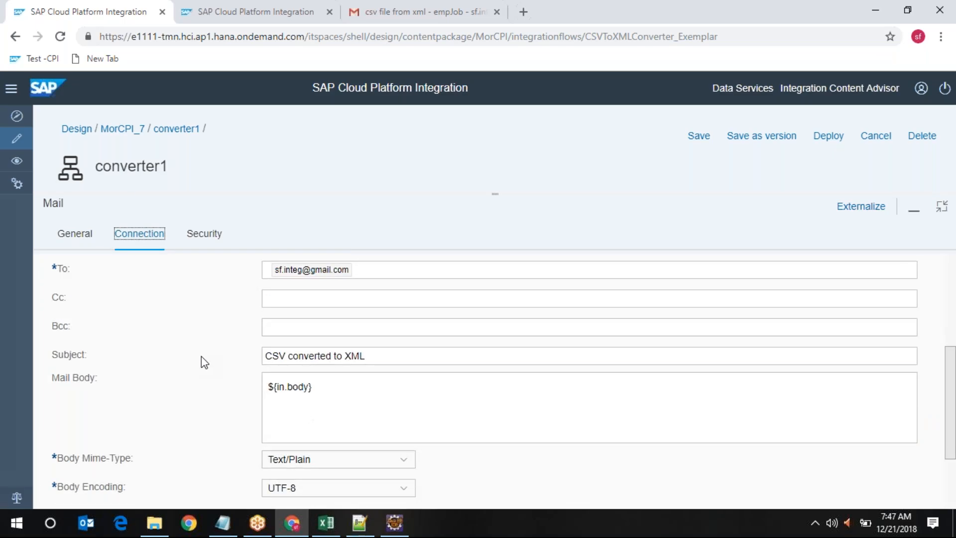
scroll(201, 357, down, 2)
scroll(201, 356, up, 1)
drag(329, 348, 137, 356)
scroll(111, 359, down, 1)
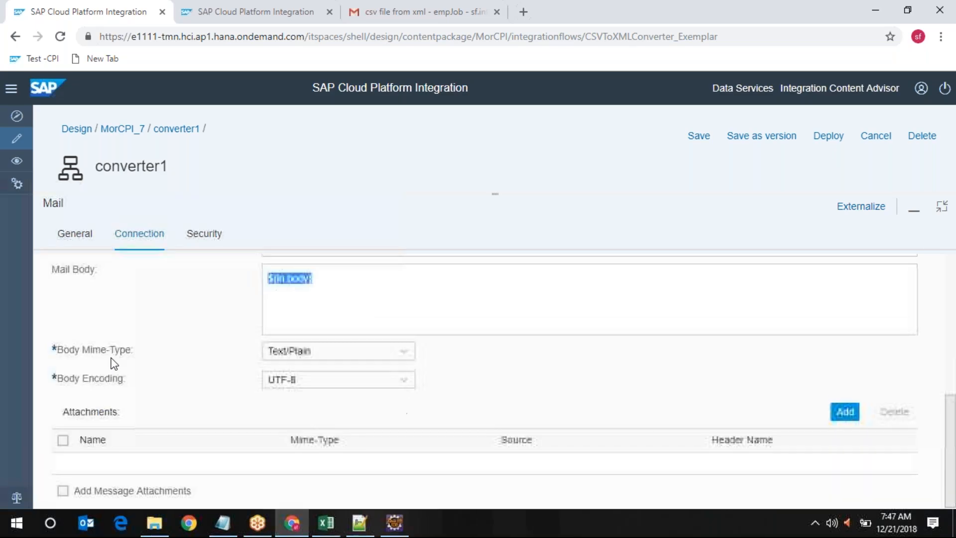
Add a text/plain attachment person_XML.txt sourced from Body, with Add Message Attachments enabled
click(845, 412)
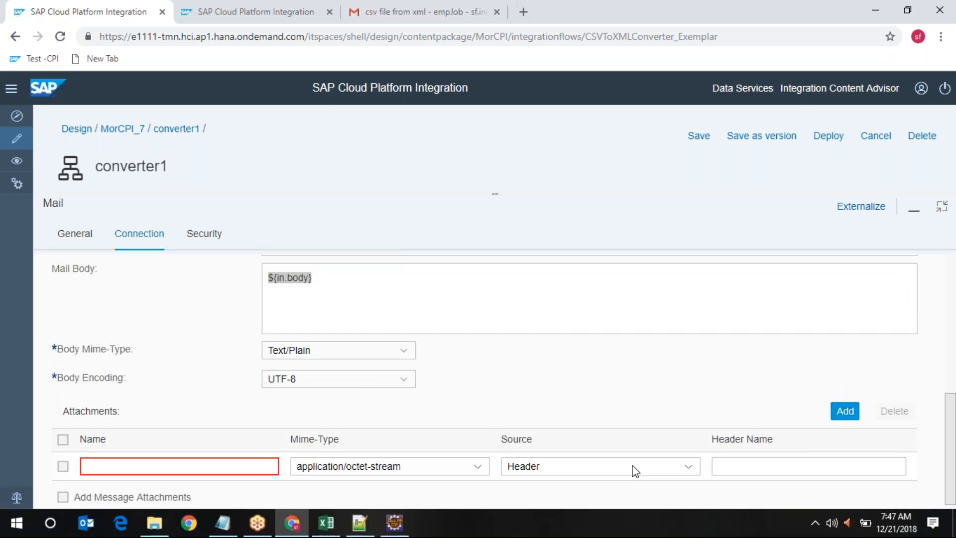
click(112, 462)
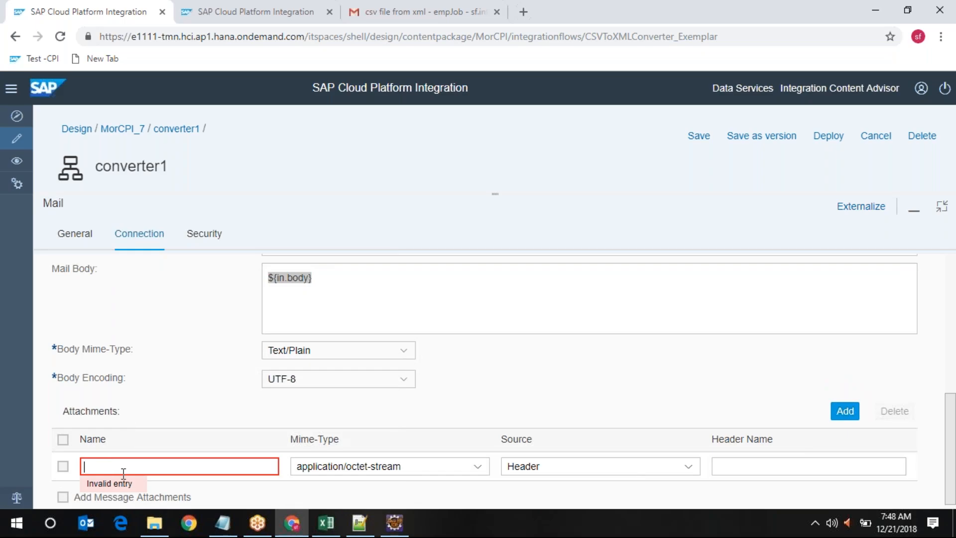
text(person_XML.txt)
click(476, 466)
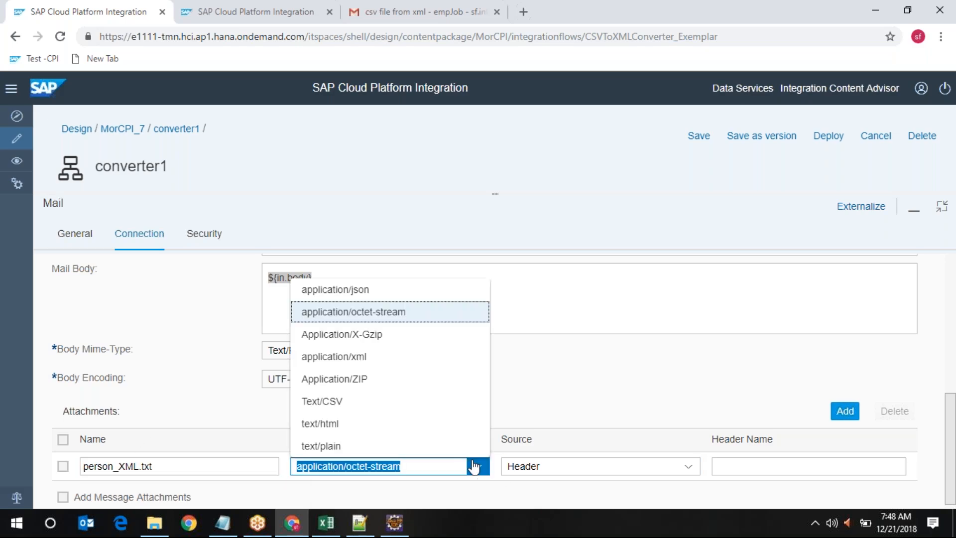
click(338, 448)
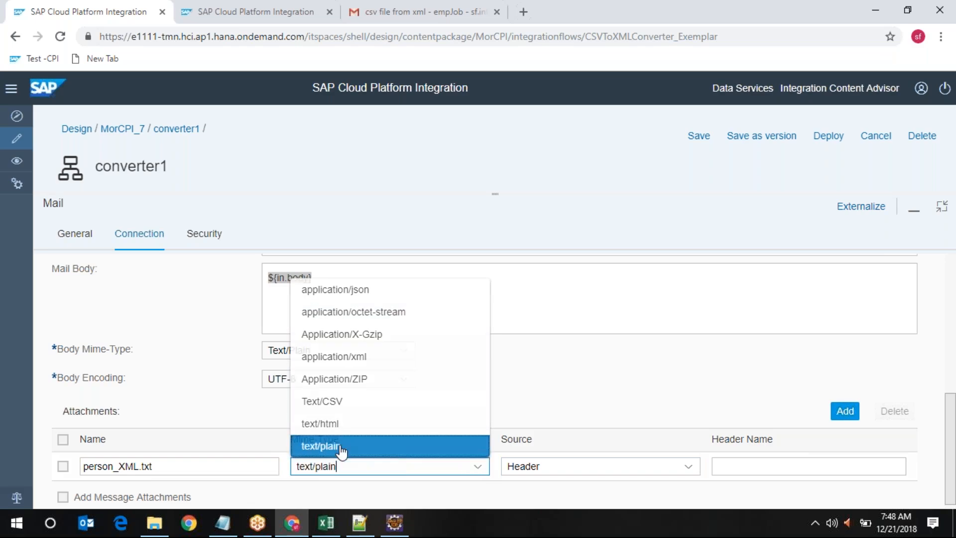
click(580, 468)
click(554, 429)
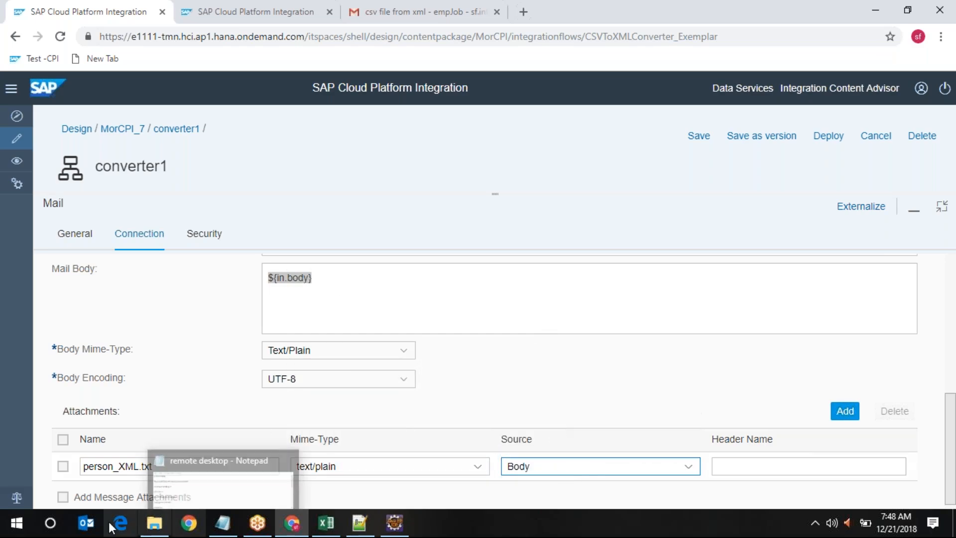
click(63, 497)
click(62, 466)
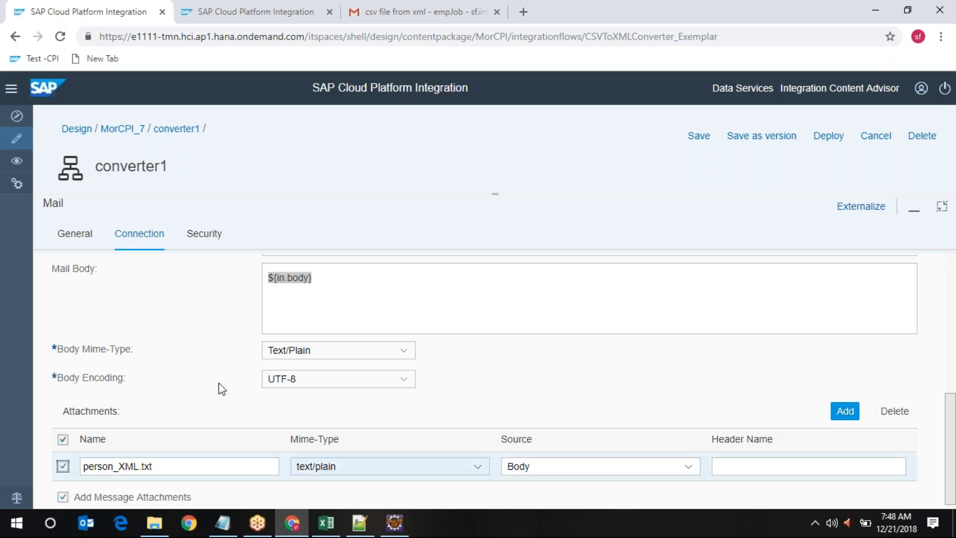
Replace the ${in.body} mail body with 'Hello team', 'Find attachment', 'Regards,'
drag(299, 277, 218, 275)
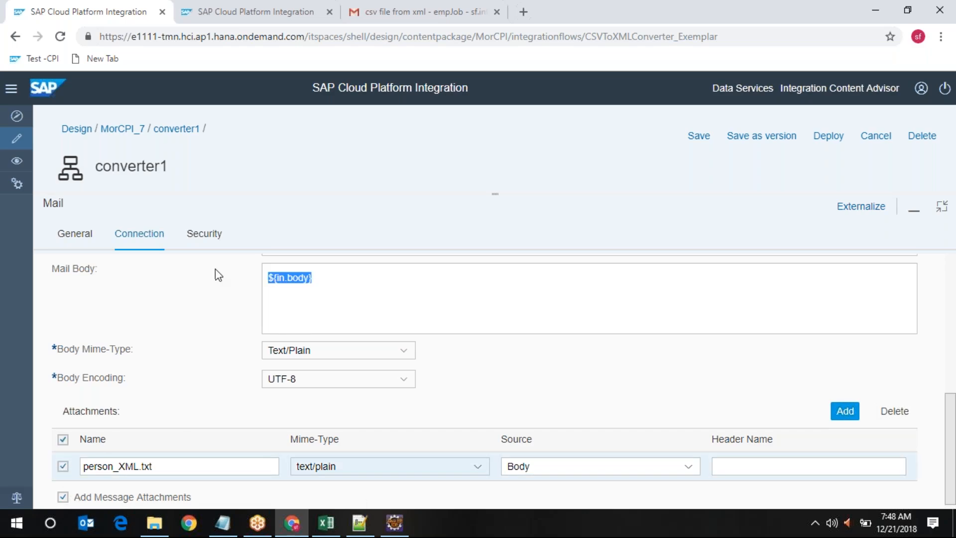
text(Hello team)
key(Return)
key(Return)
text(Find attachment)
key(Return)
key(Return)
text(Regards,)
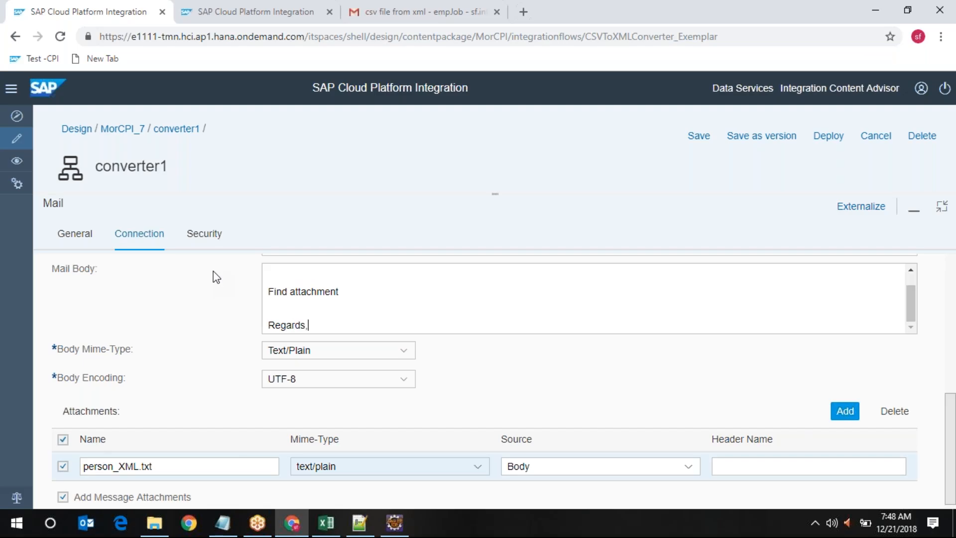
Append '- person list' to the 'CSV converted to XML' mail subject
scroll(213, 271, up, 5)
click(401, 460)
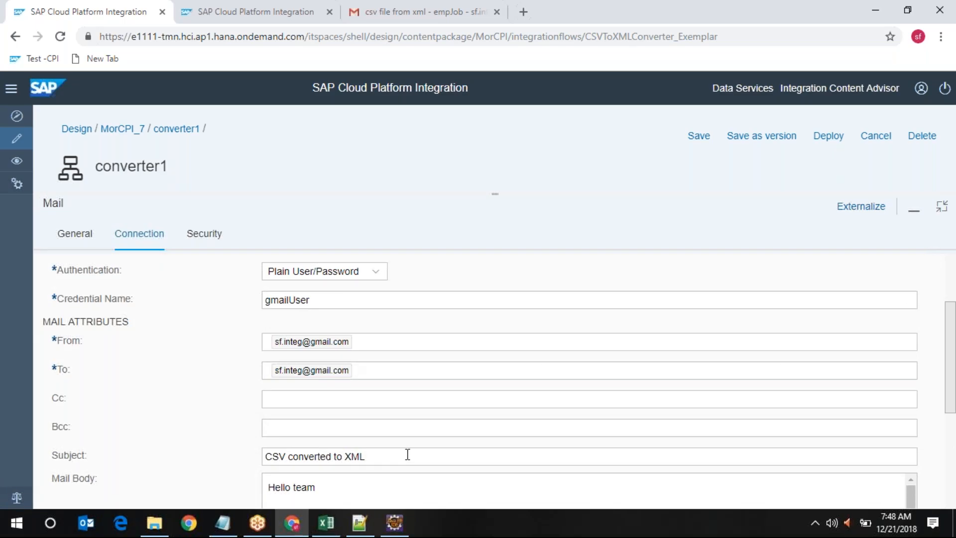
click(407, 454)
text(- person list)
Save converter1 as version 1.0.4 and deploy it
click(933, 211)
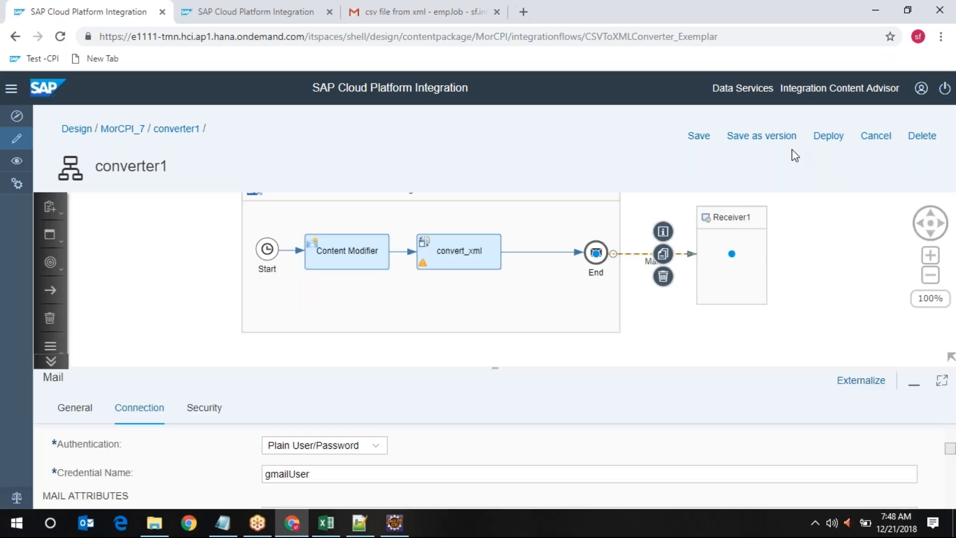
click(760, 136)
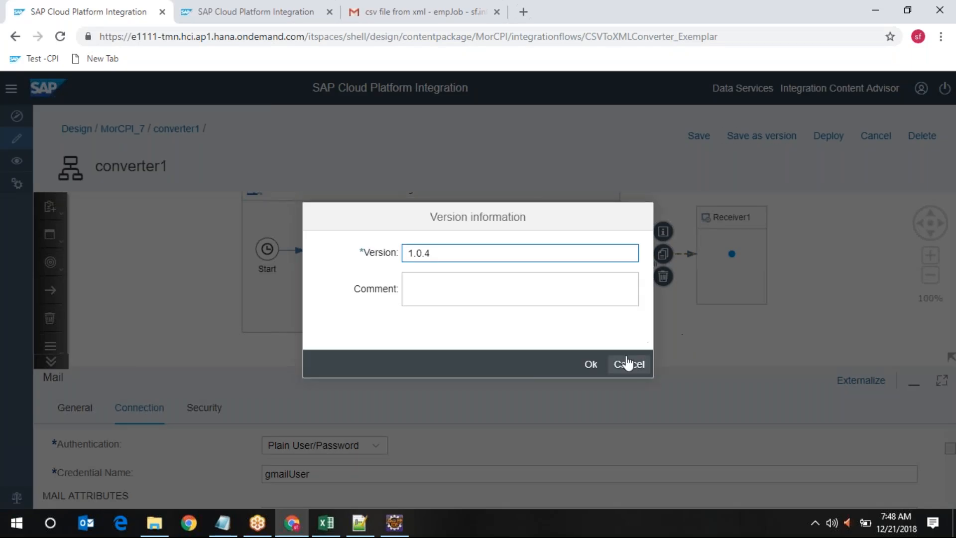
click(592, 364)
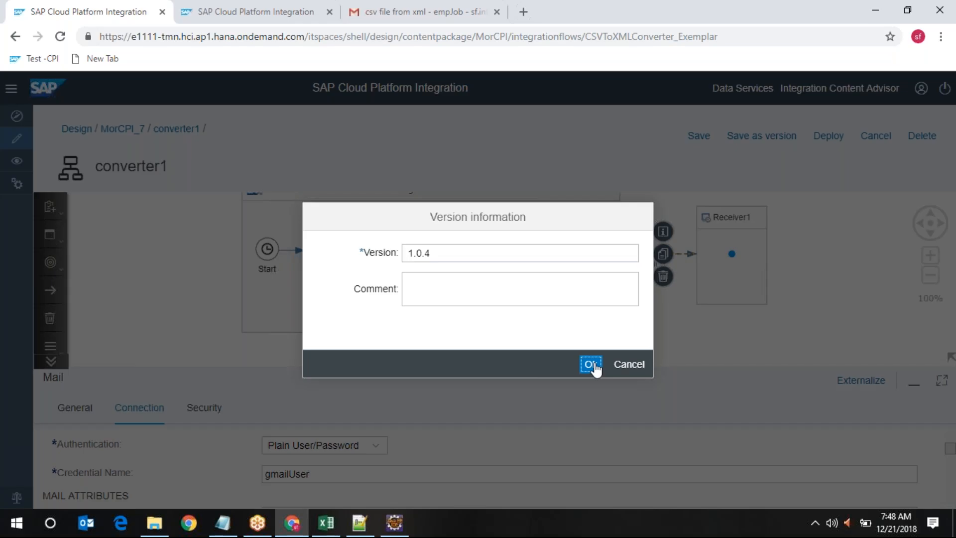
click(591, 365)
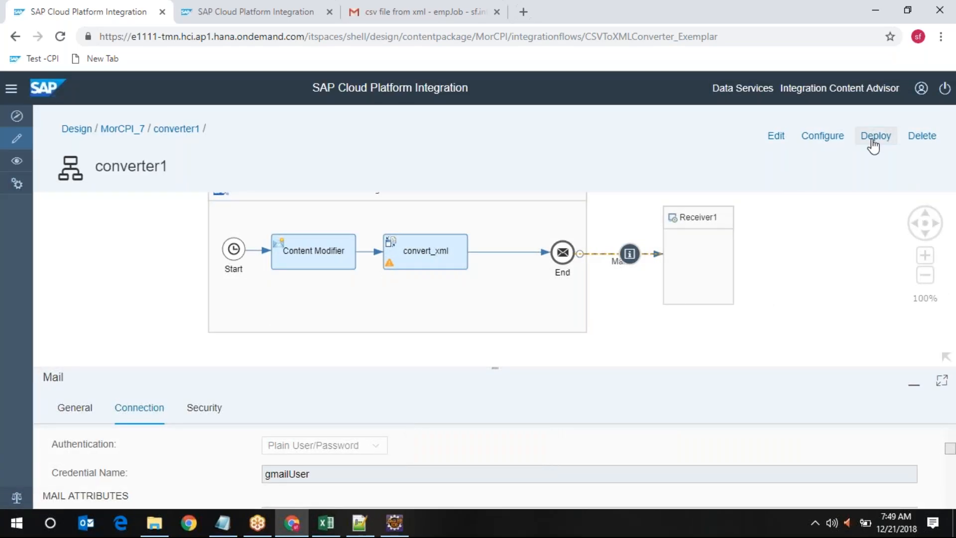
click(876, 136)
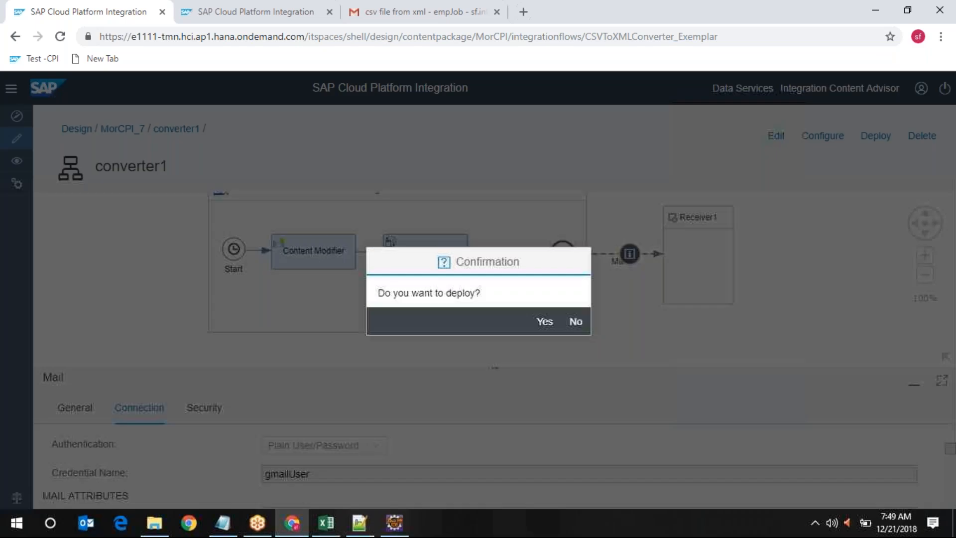
click(544, 322)
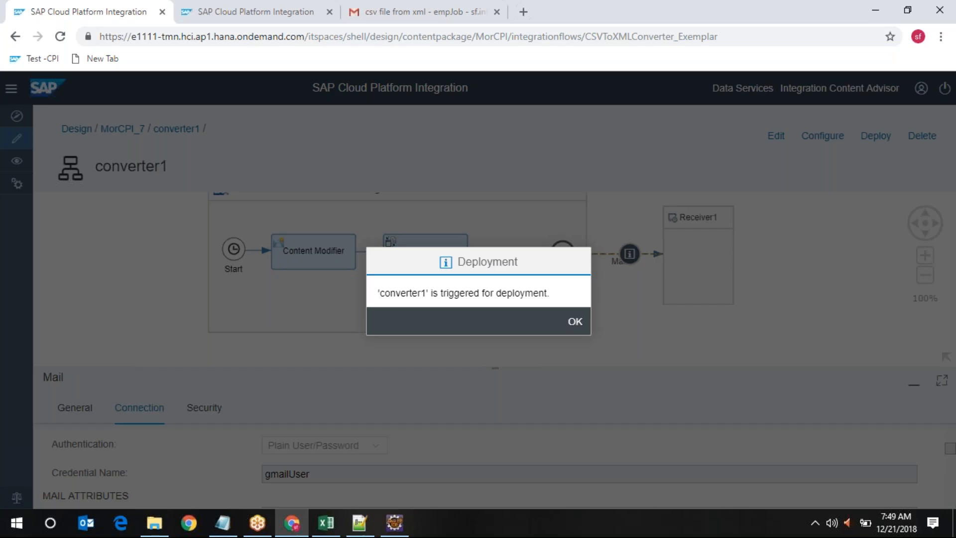
click(573, 323)
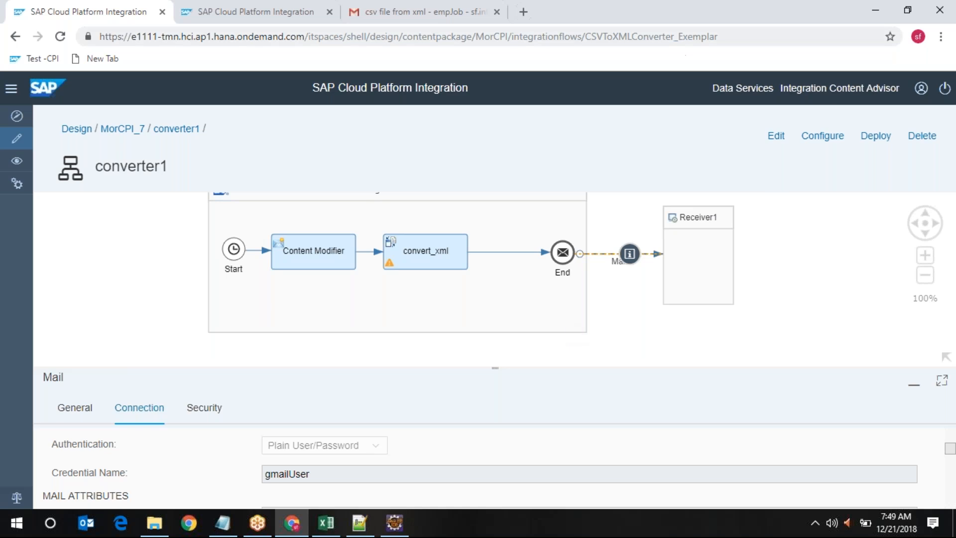
Refresh message monitoring and open the newest converter1 message showing Completed
click(664, 16)
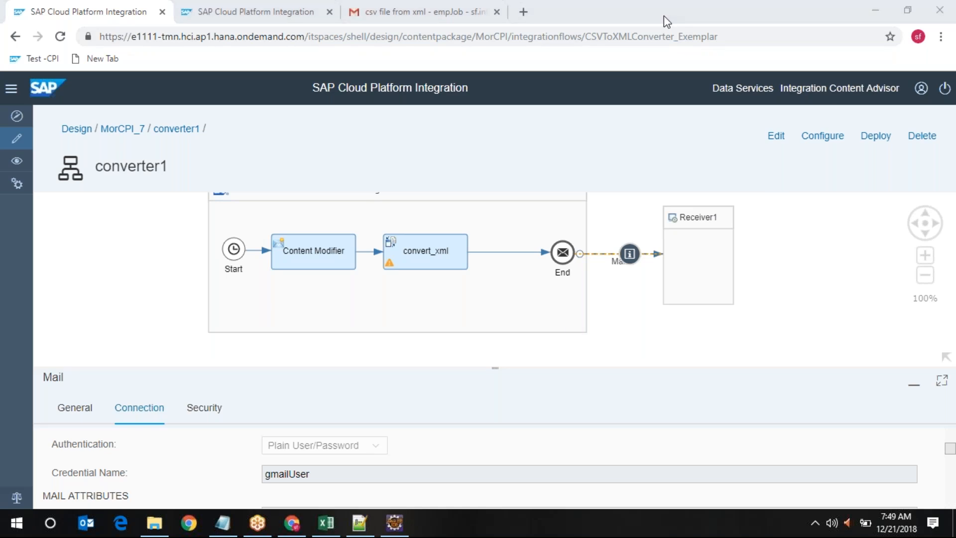
click(211, 6)
click(369, 243)
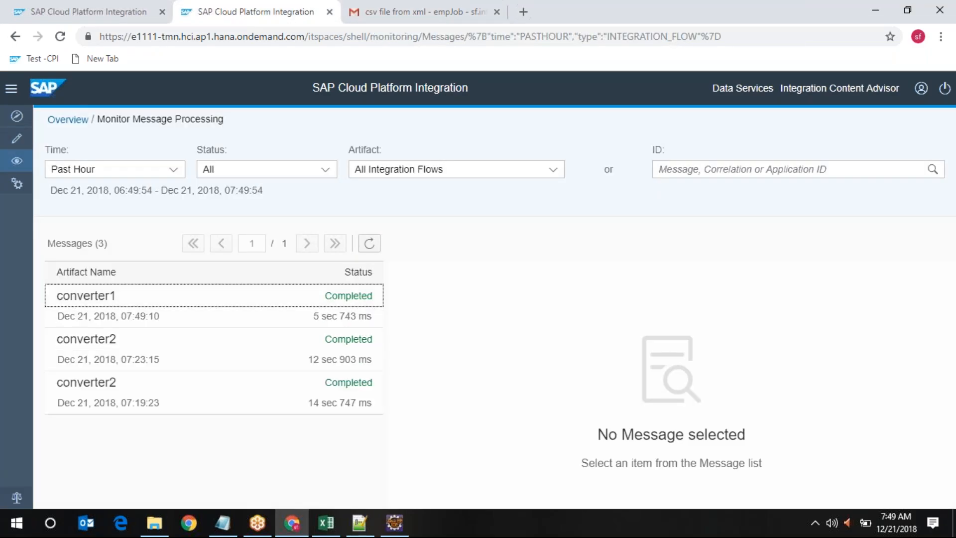
click(354, 301)
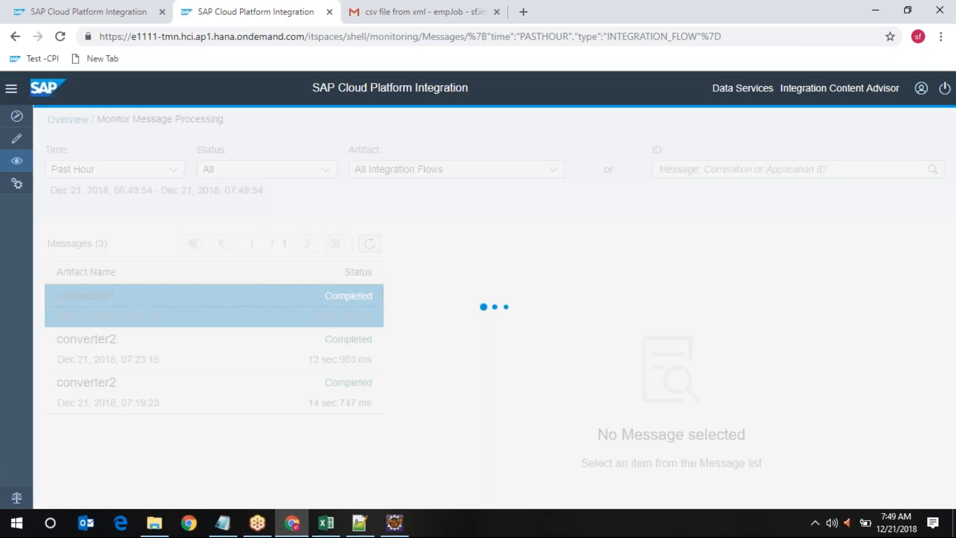
click(398, 16)
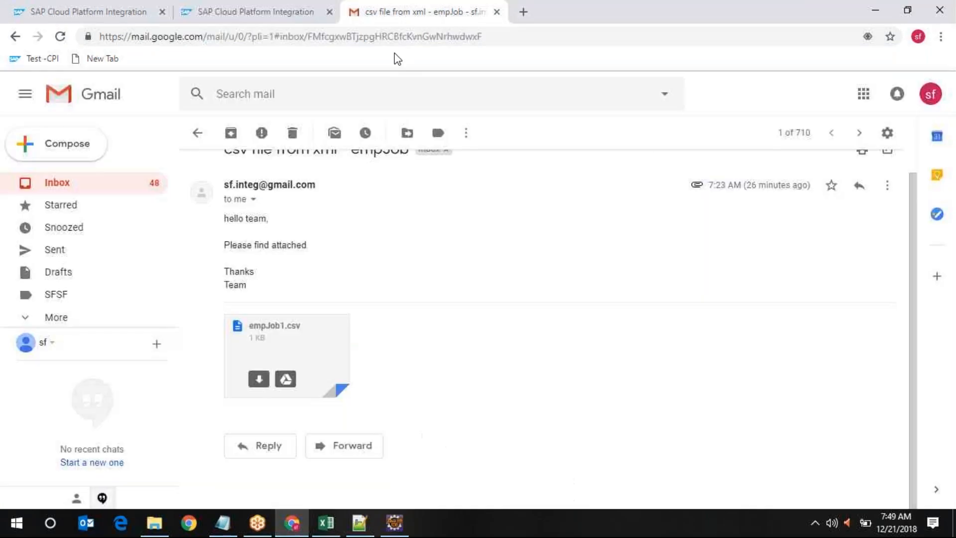
Refresh the inbox and preview person_XML.txt in the 'CSV converted to XML - person list' email
click(208, 137)
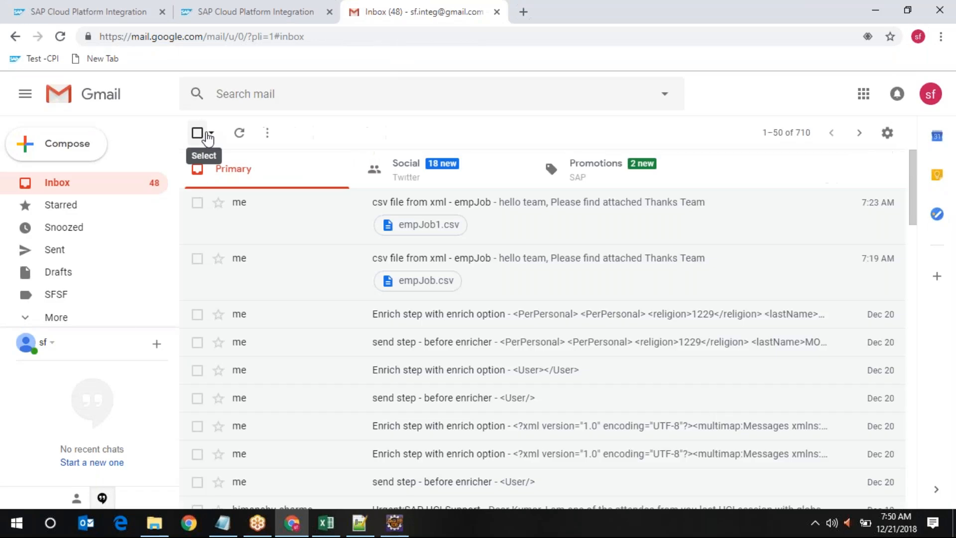
click(65, 183)
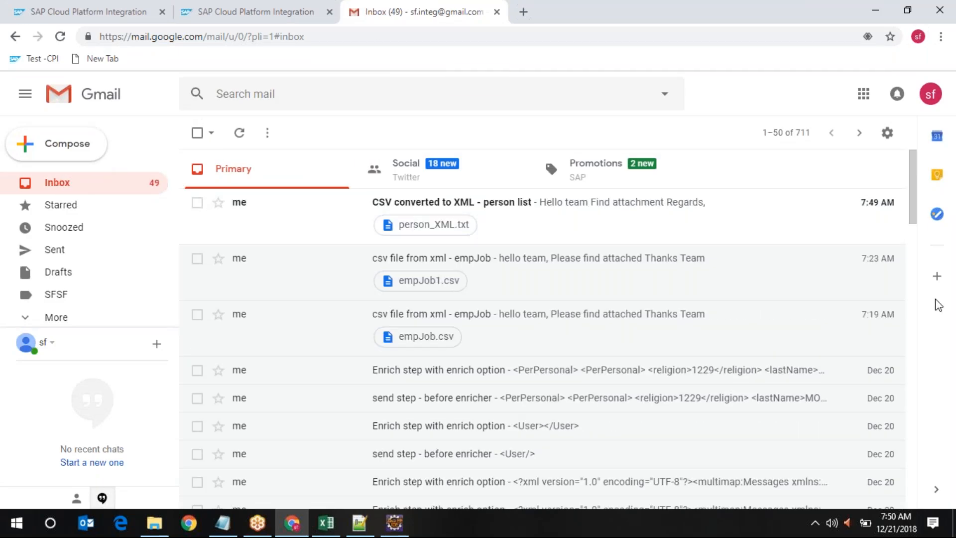
click(503, 212)
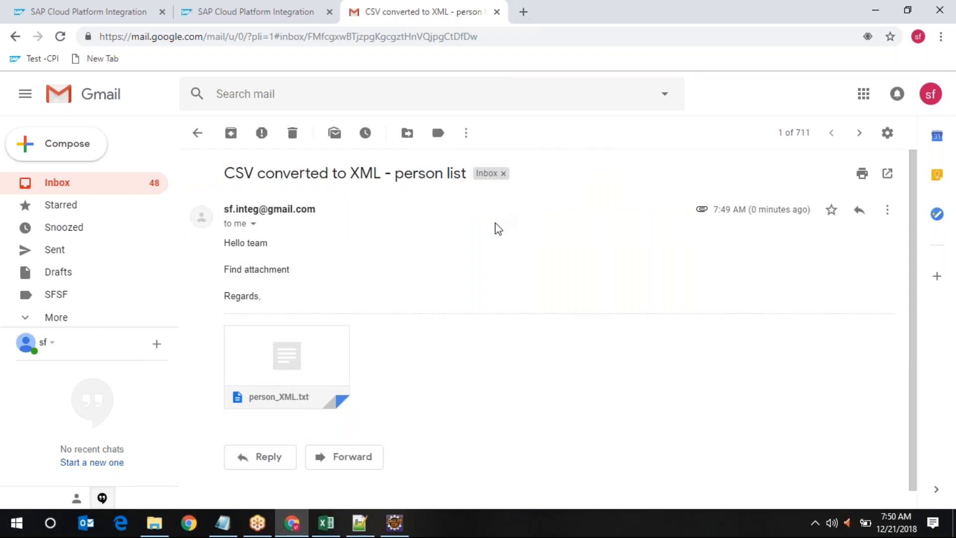
mouse_move(279, 351)
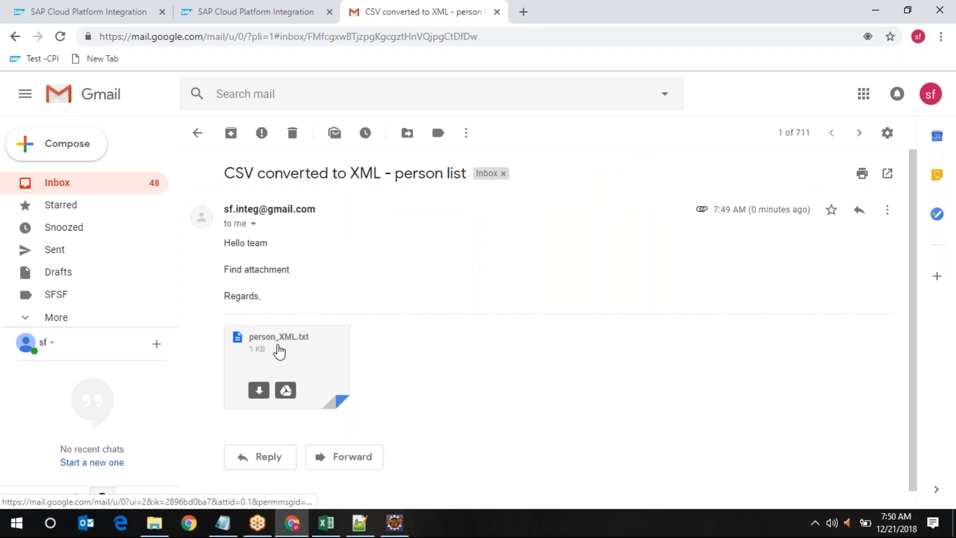
click(278, 351)
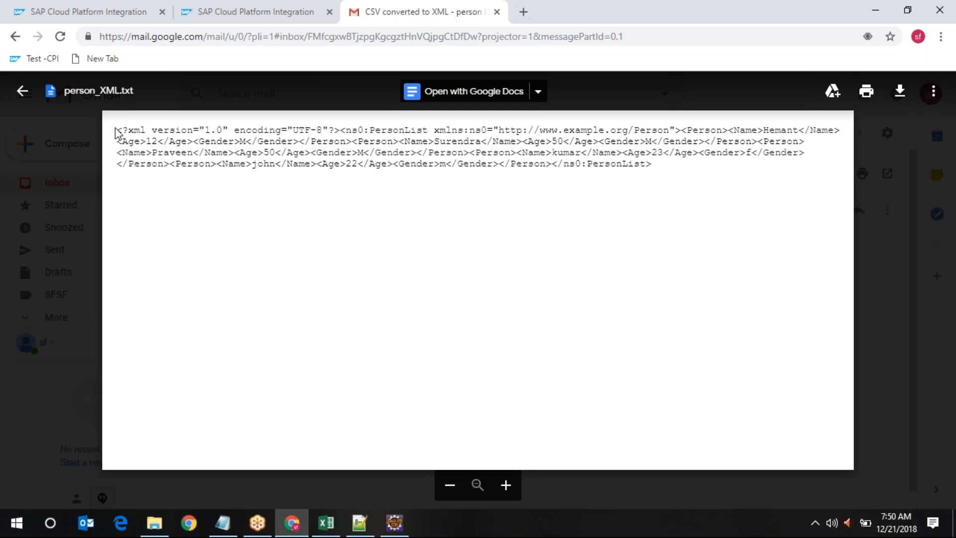
drag(116, 130, 248, 136)
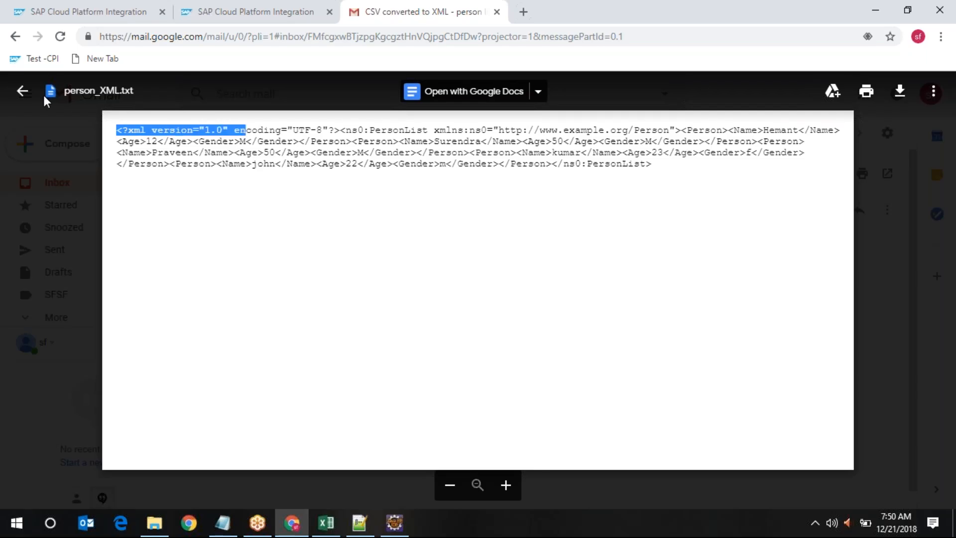
Download the person_XML.txt attachment and open it in Notepad
click(25, 94)
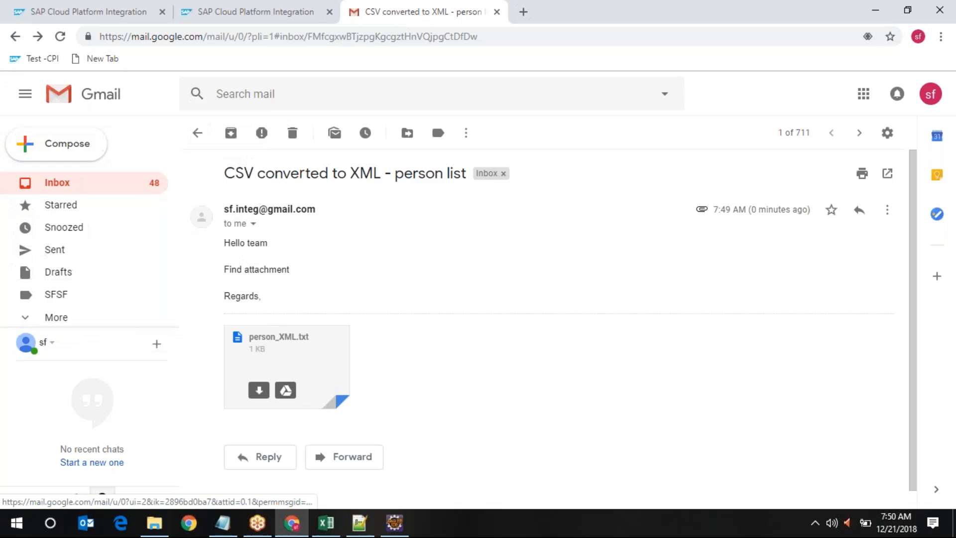
click(256, 391)
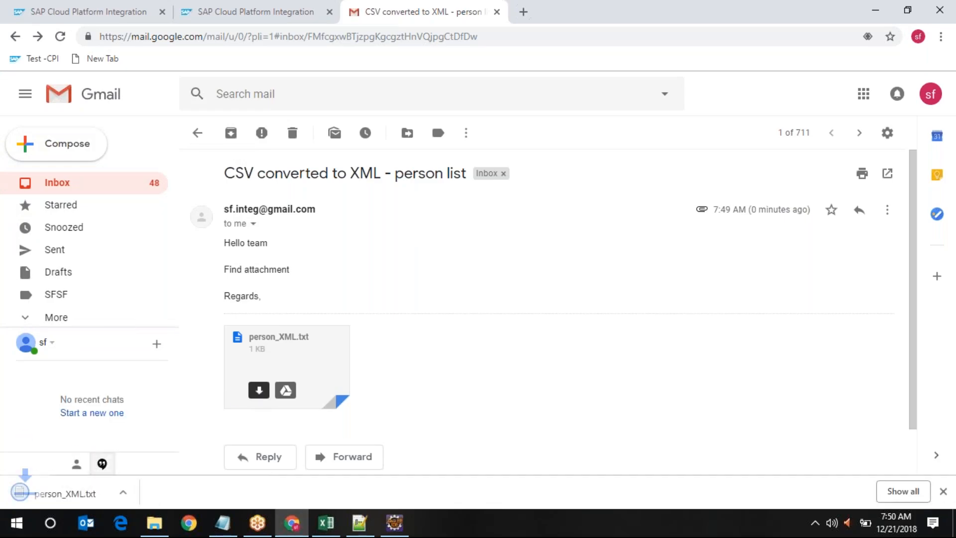
click(95, 494)
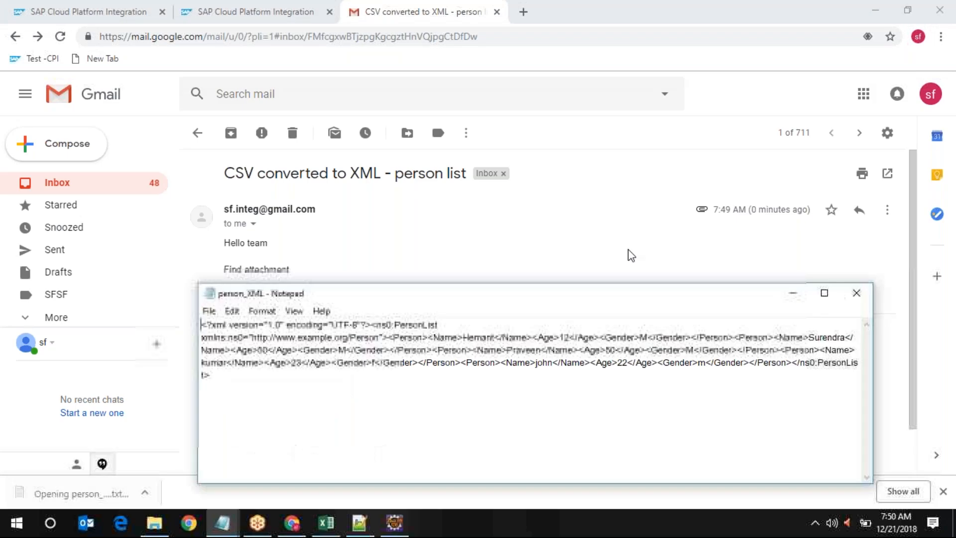
Maximize Notepad and cut all the PersonList XML out of person_XML
click(825, 293)
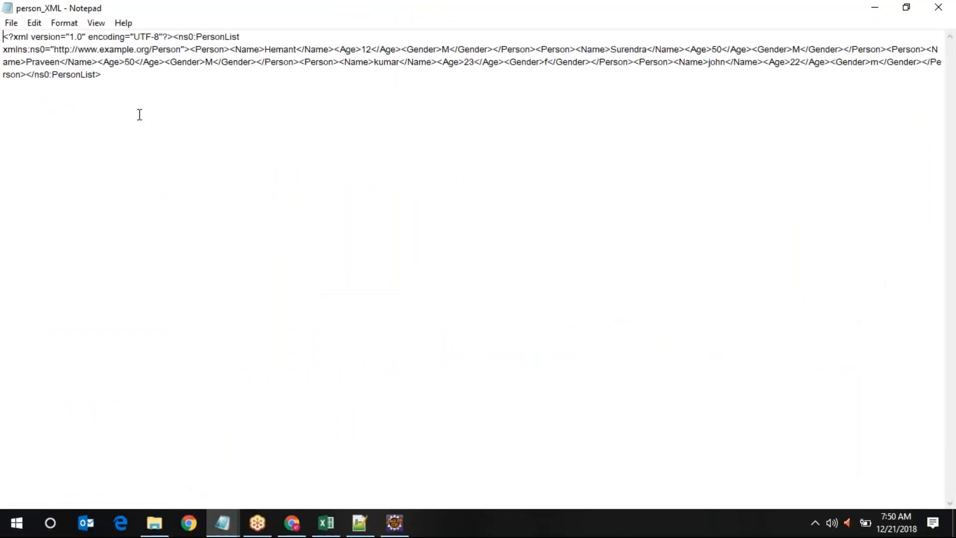
click(112, 74)
drag(112, 75, 3, 36)
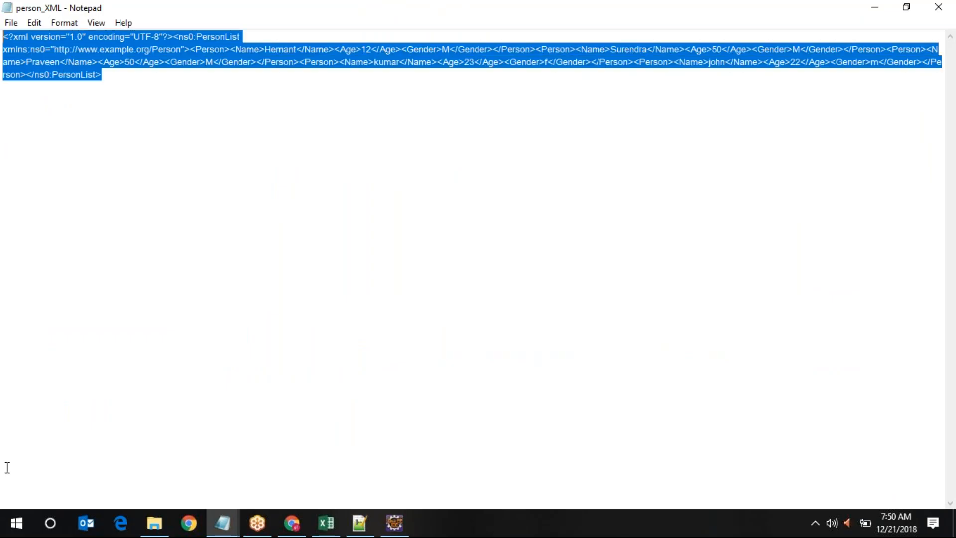
key(ctrl+x)
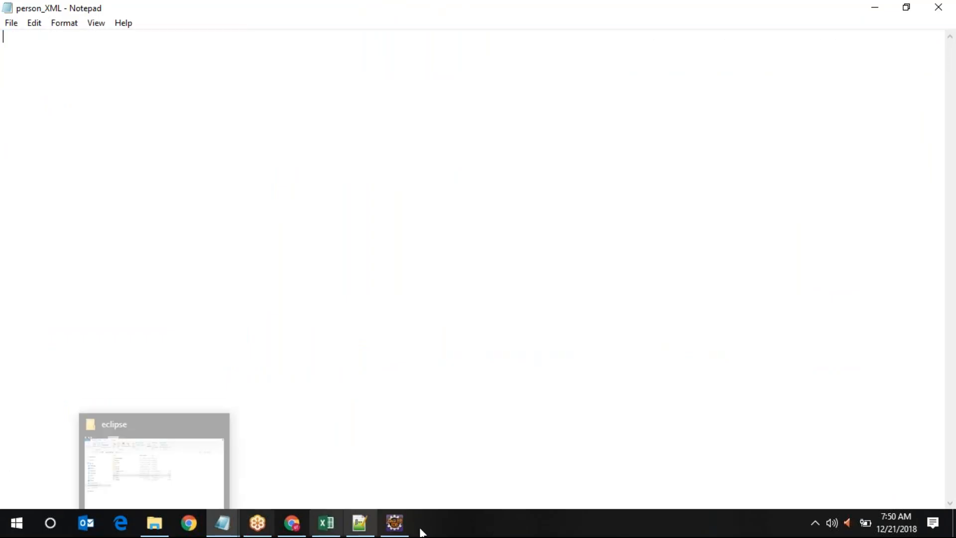
Paste the PersonList XML into new 20 and pretty-print it with XML Tools into 28 indented lines
click(360, 520)
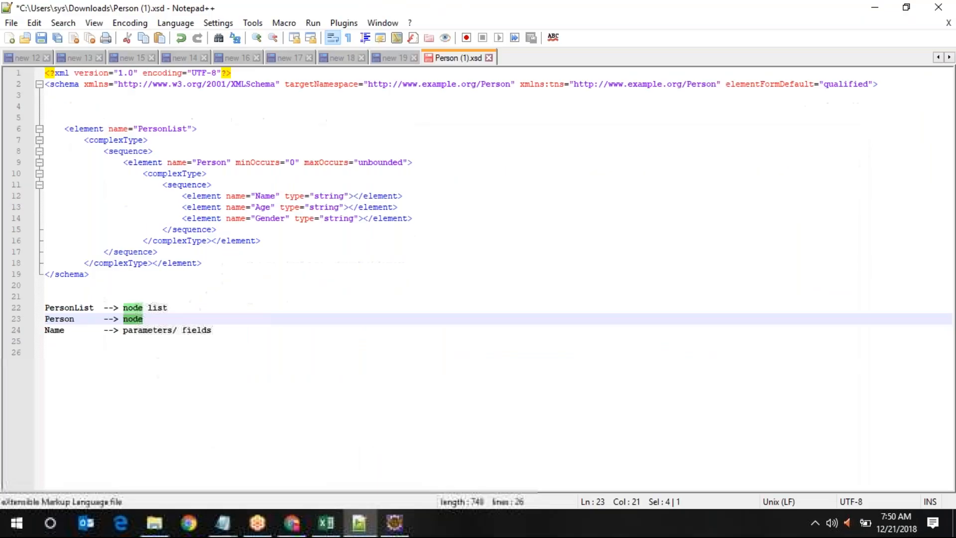
key(ctrl+v)
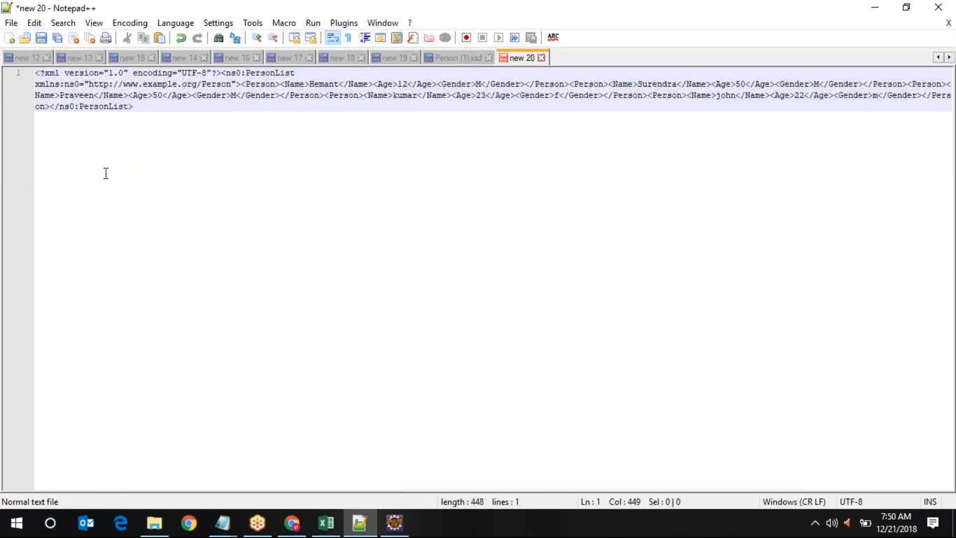
click(343, 23)
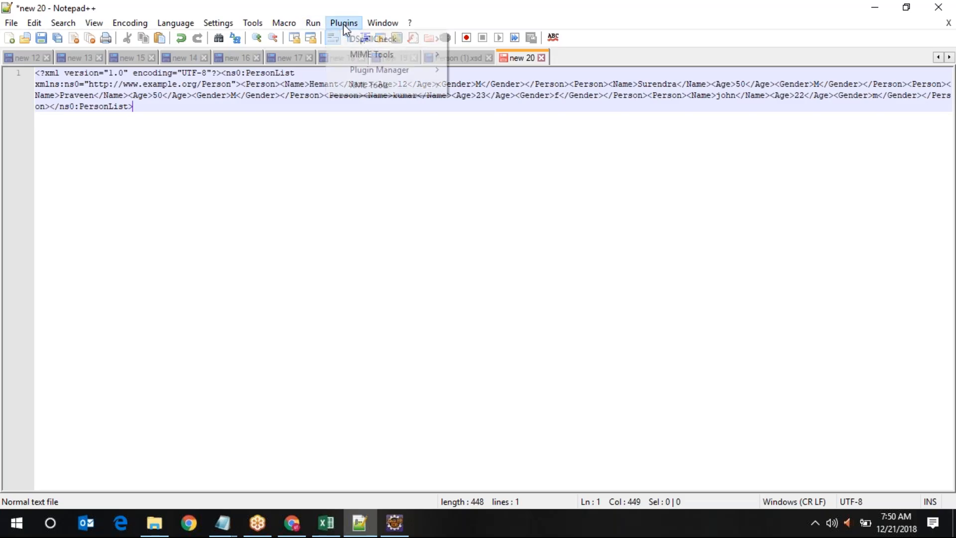
mouse_move(371, 85)
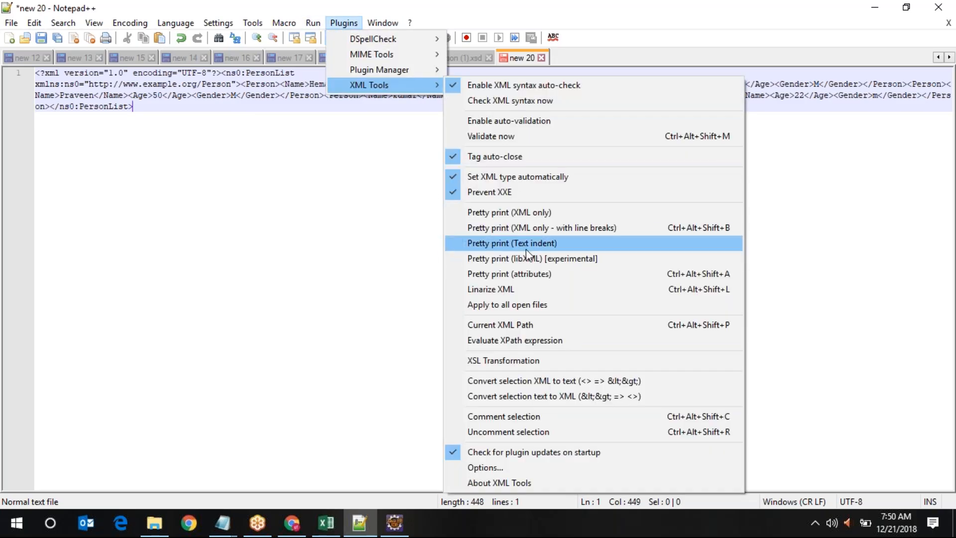
click(567, 229)
click(186, 375)
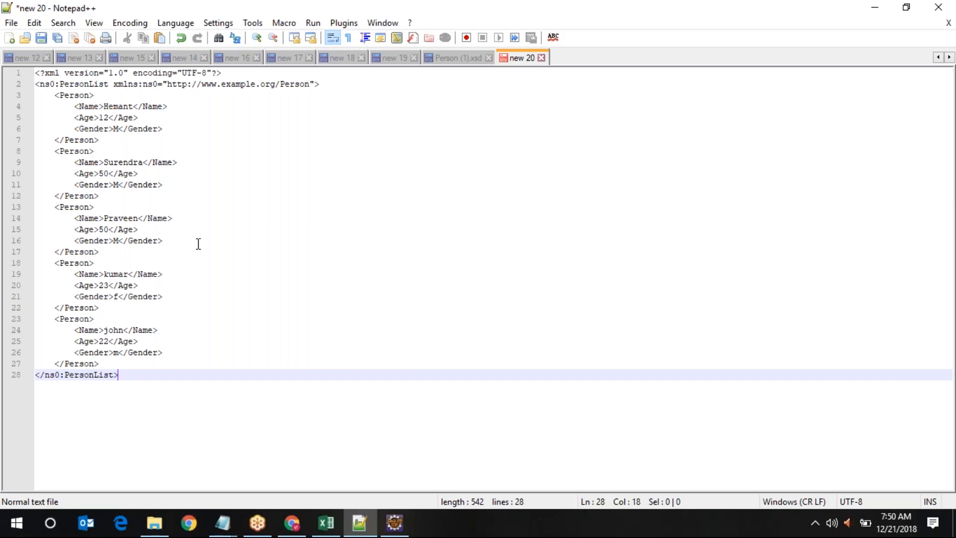
click(294, 524)
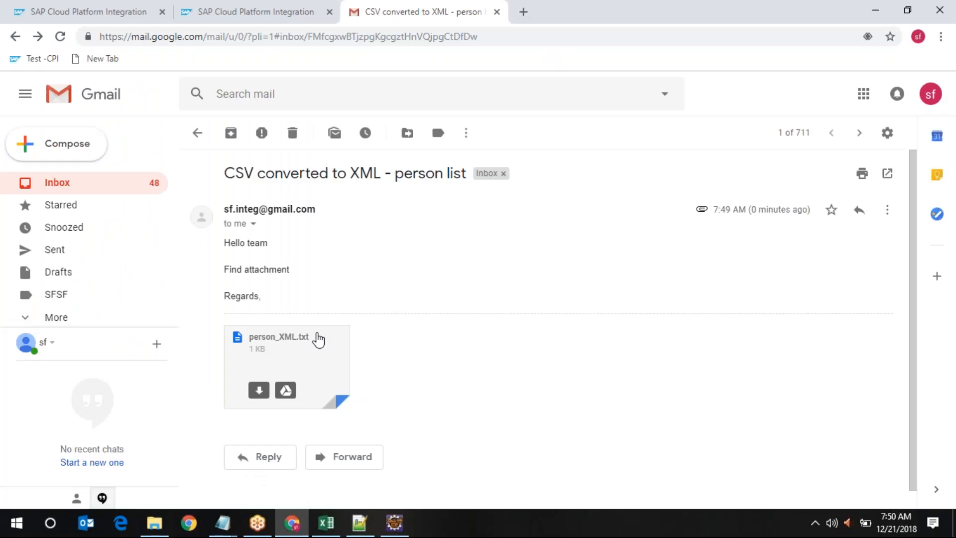
Show converter1's Content Modifier message body with its CSV lines full-page, then return to the formatted XML
click(49, 7)
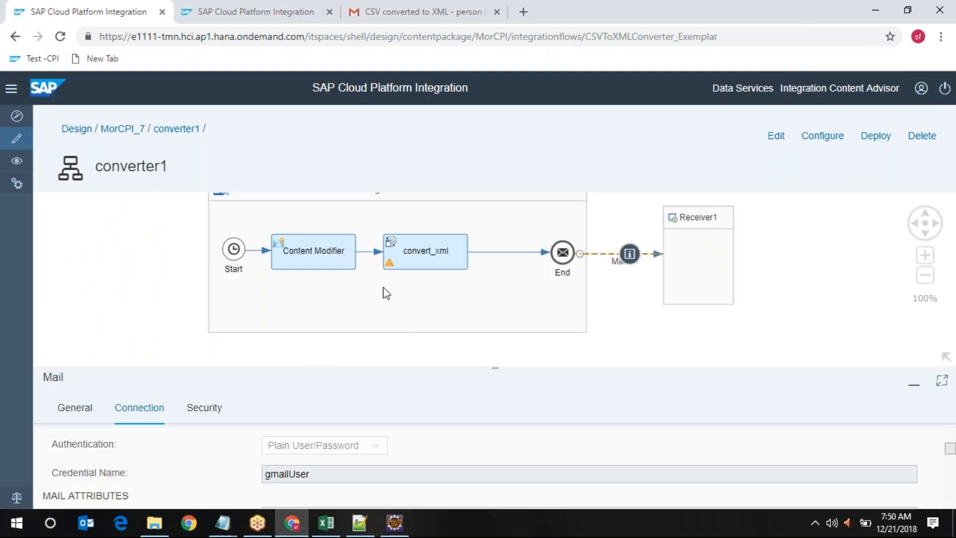
click(329, 256)
click(351, 409)
click(940, 381)
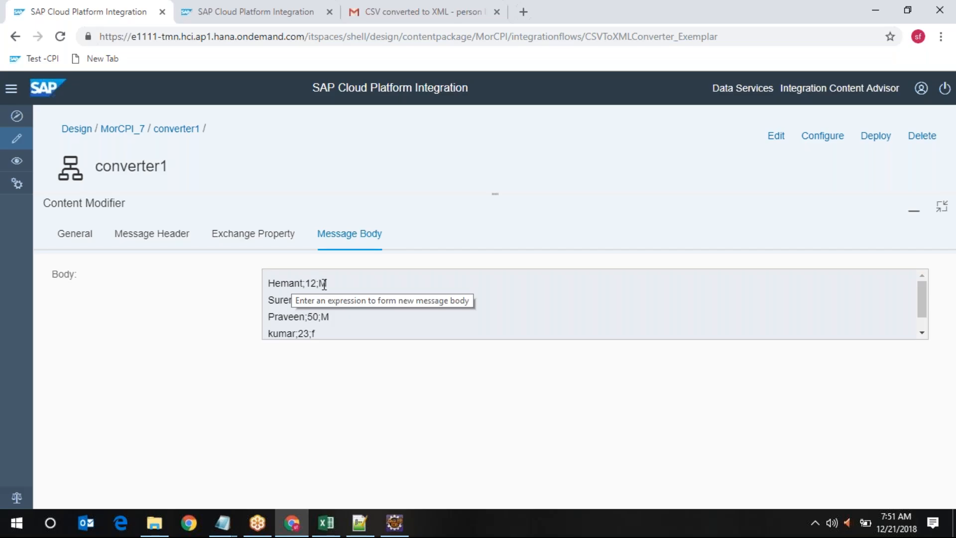
click(359, 522)
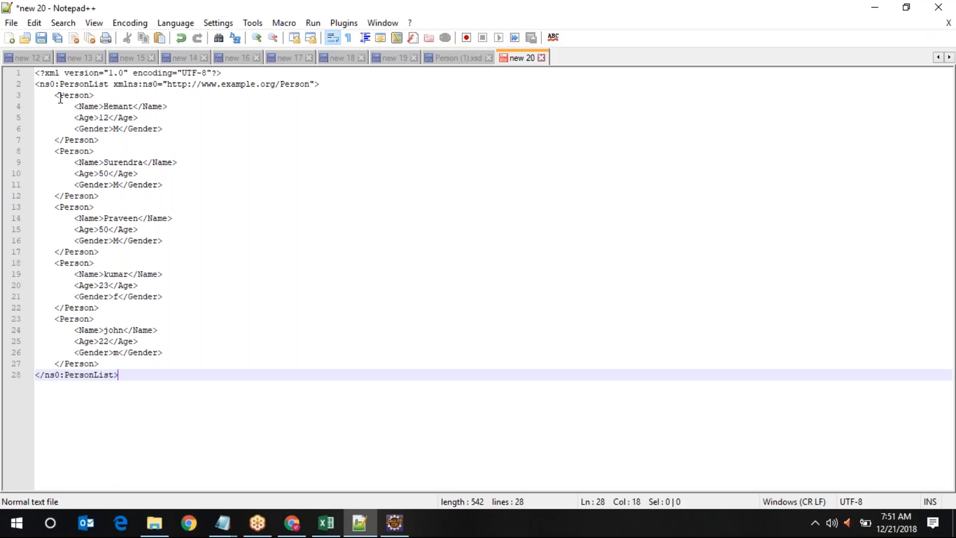
double_click(86, 83)
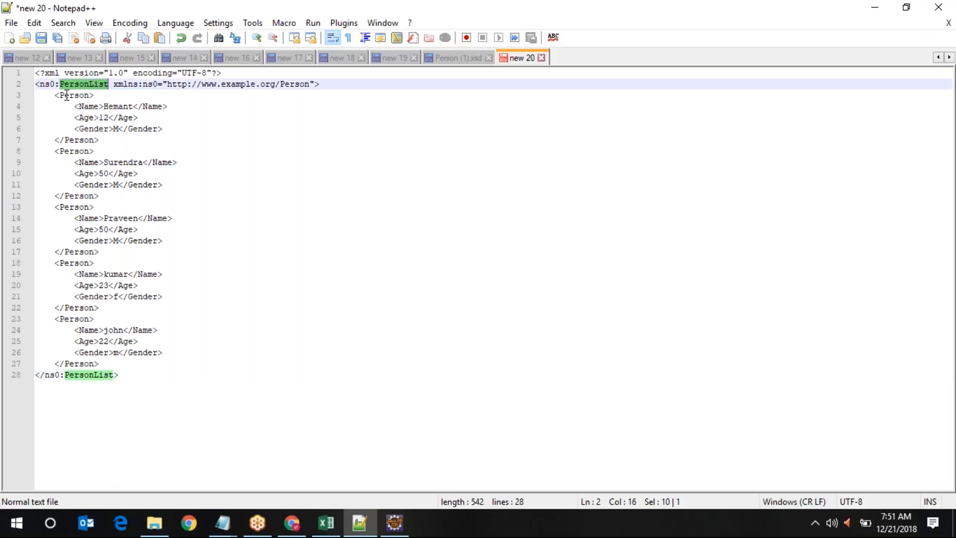
double_click(65, 95)
click(103, 108)
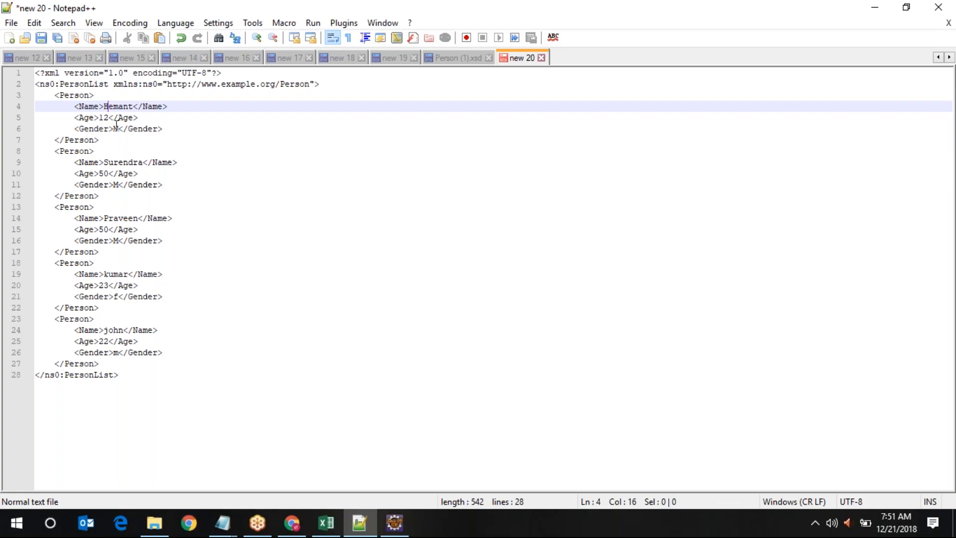
drag(196, 128, 75, 107)
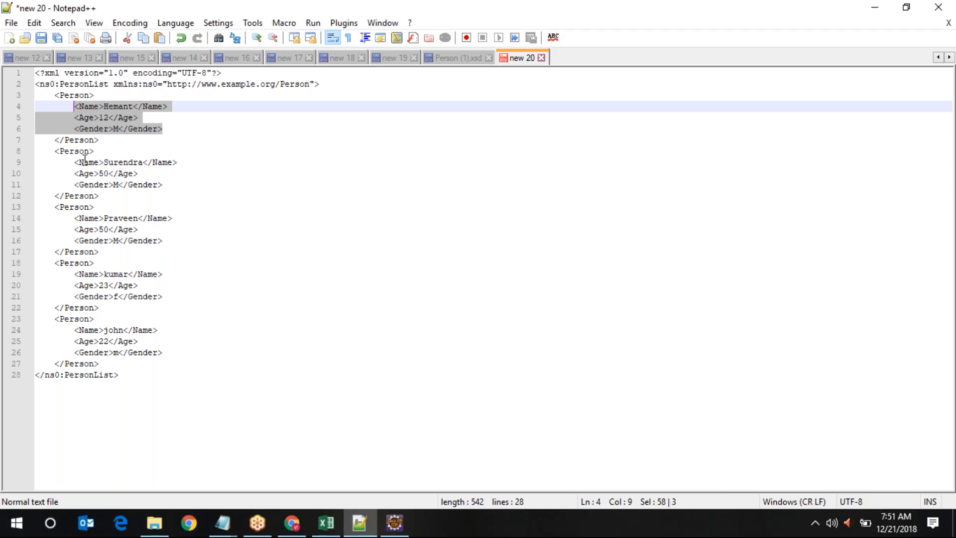
drag(71, 161, 110, 190)
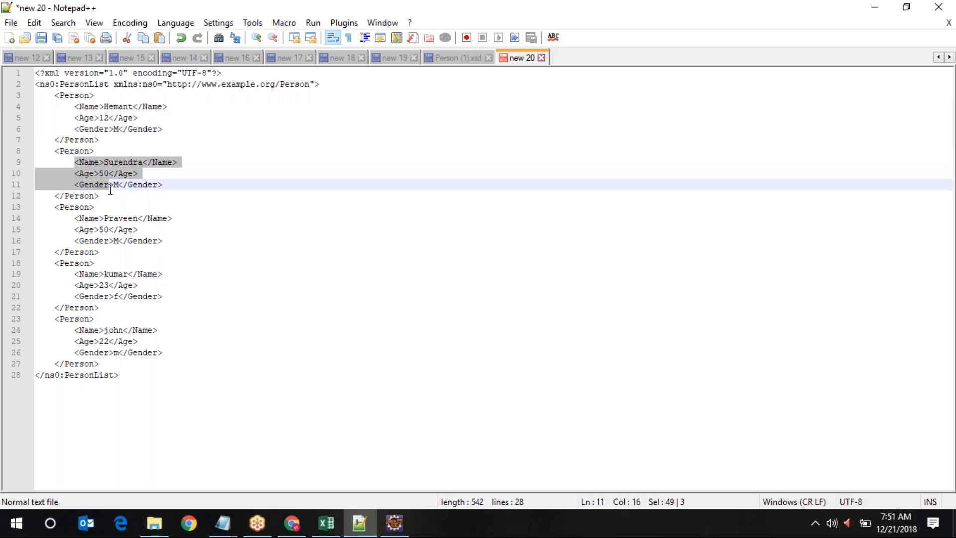
click(319, 433)
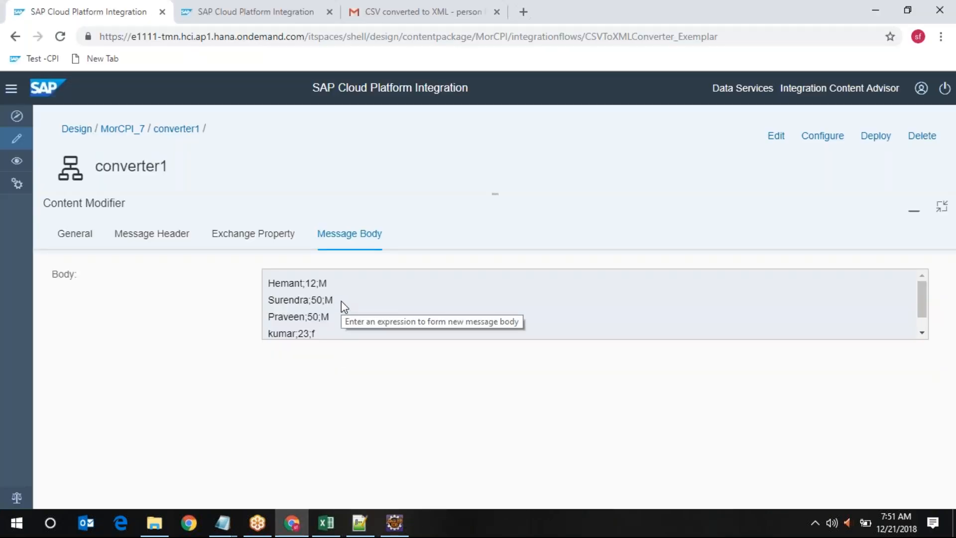
drag(341, 300, 267, 300)
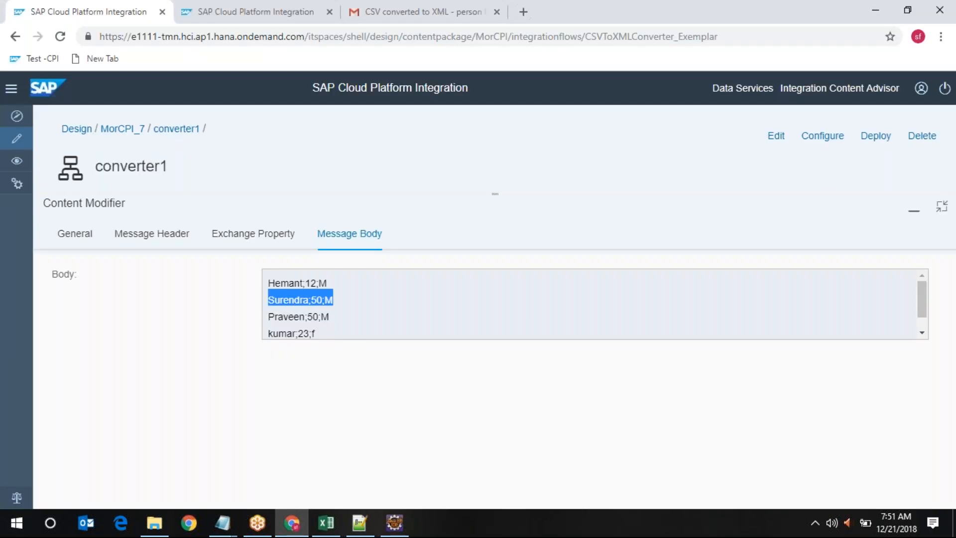
click(271, 313)
drag(271, 313, 344, 319)
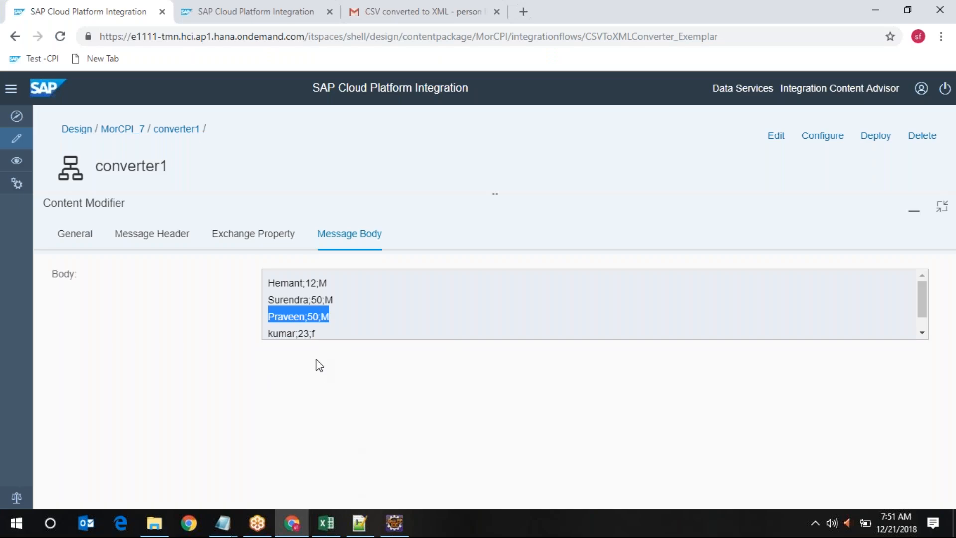
mouse_move(269, 282)
mouse_down()
mouse_move(336, 291)
mouse_move(263, 301)
mouse_up()
drag(329, 316, 259, 322)
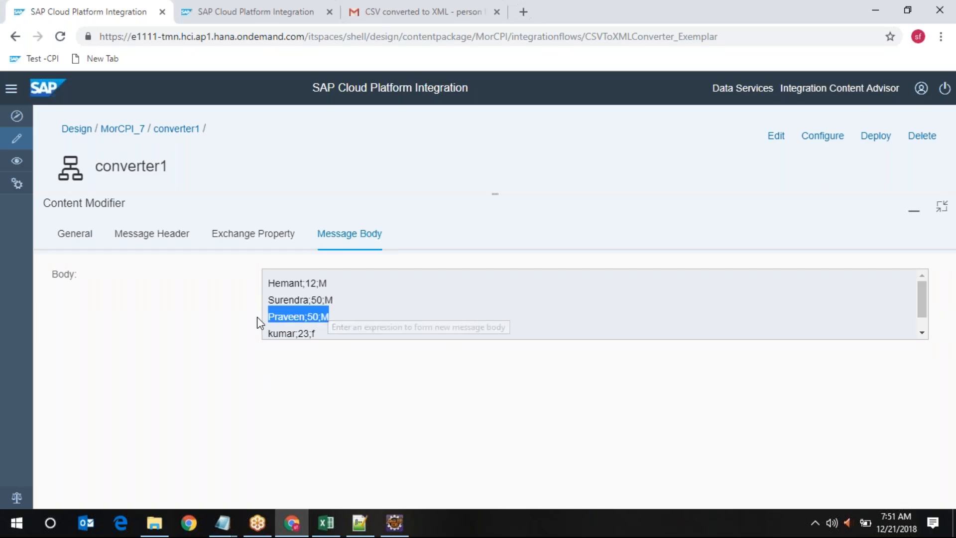
drag(326, 335, 288, 330)
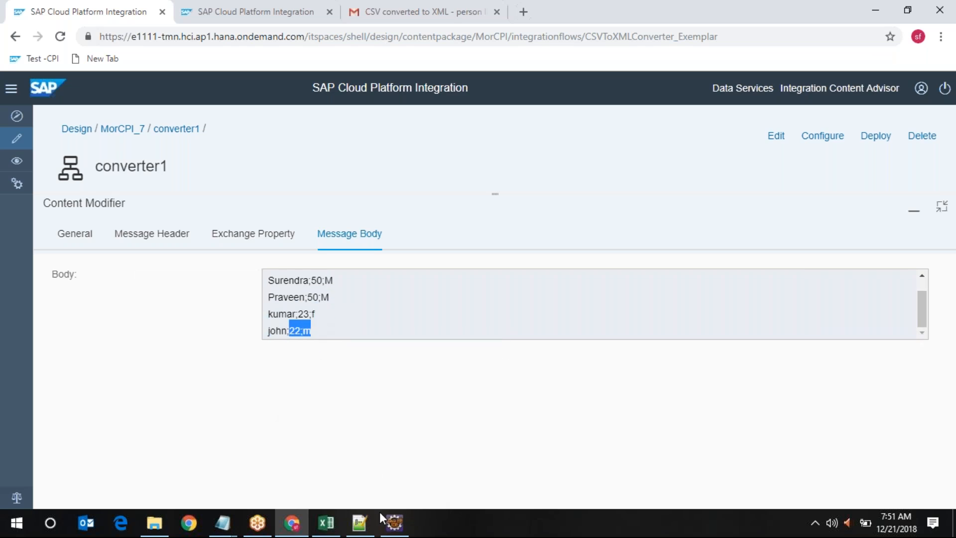
click(359, 522)
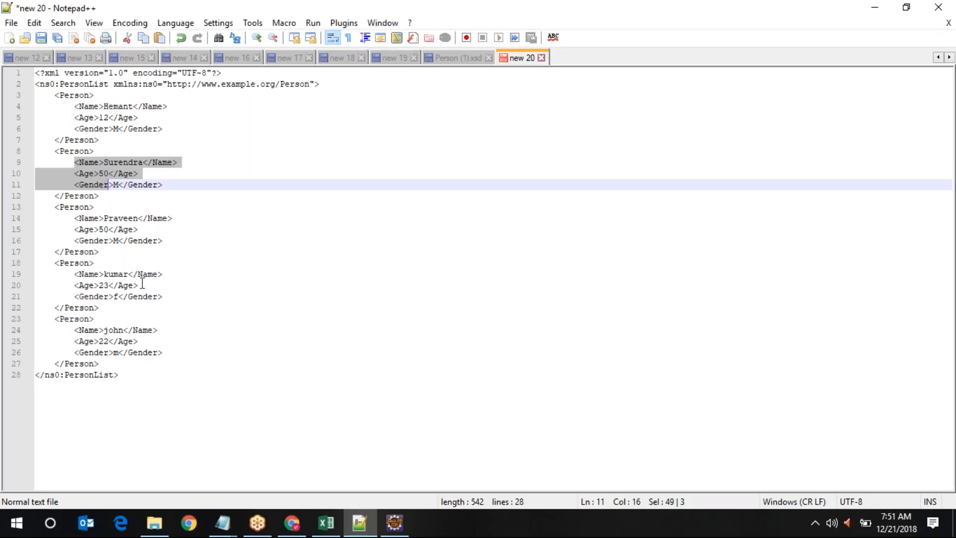
double_click(62, 206)
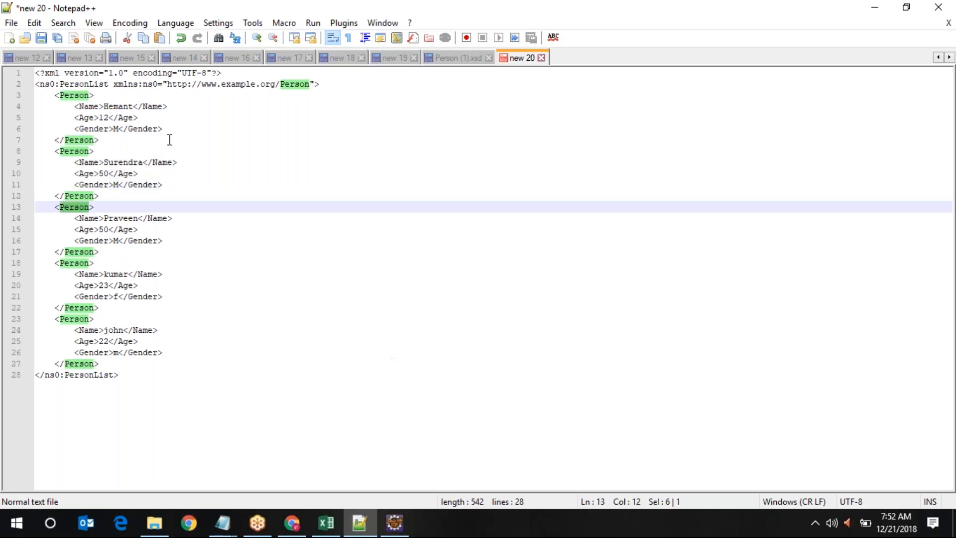
double_click(80, 83)
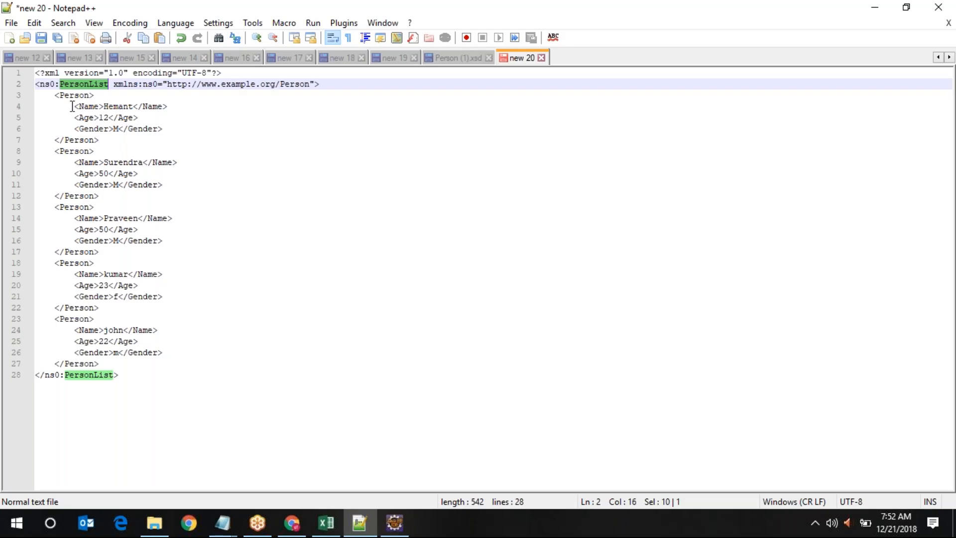
drag(74, 106, 176, 130)
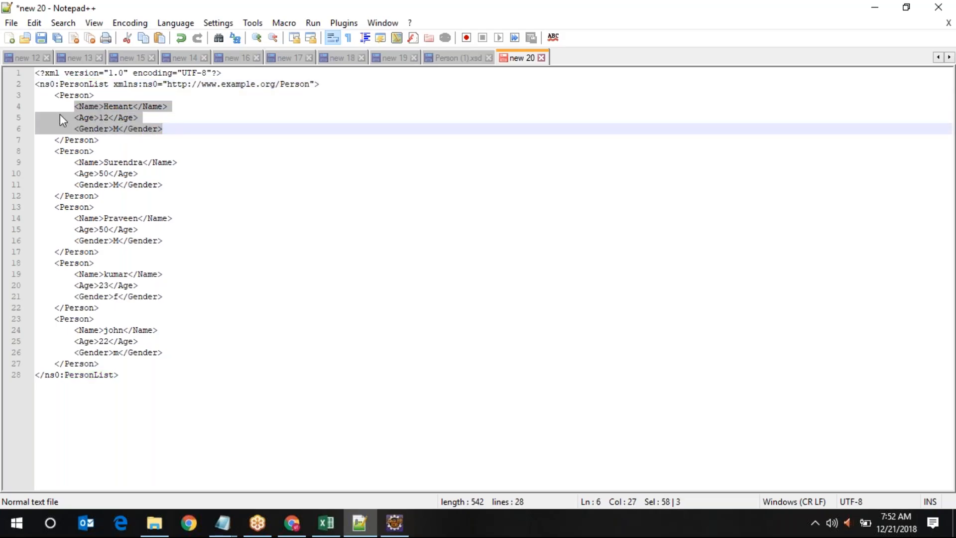
drag(56, 93, 141, 365)
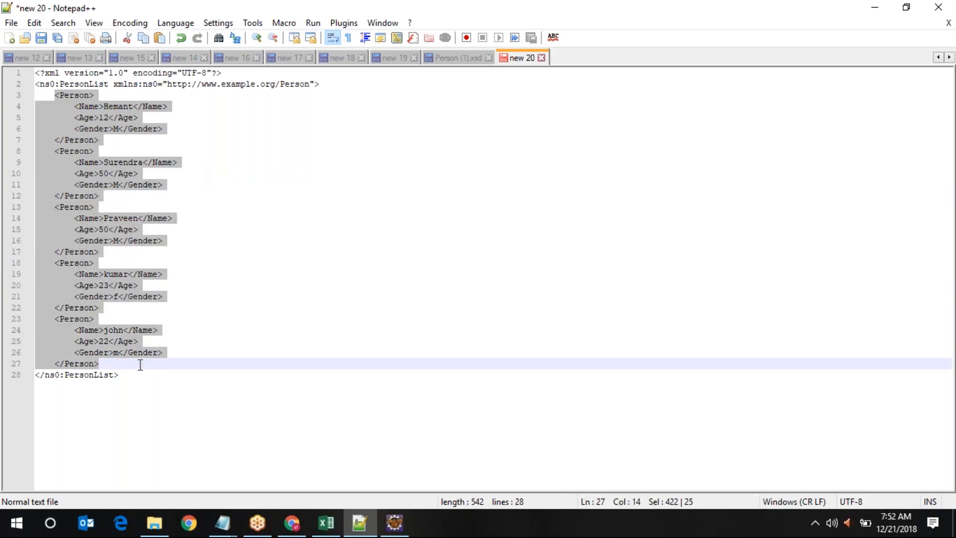
click(133, 382)
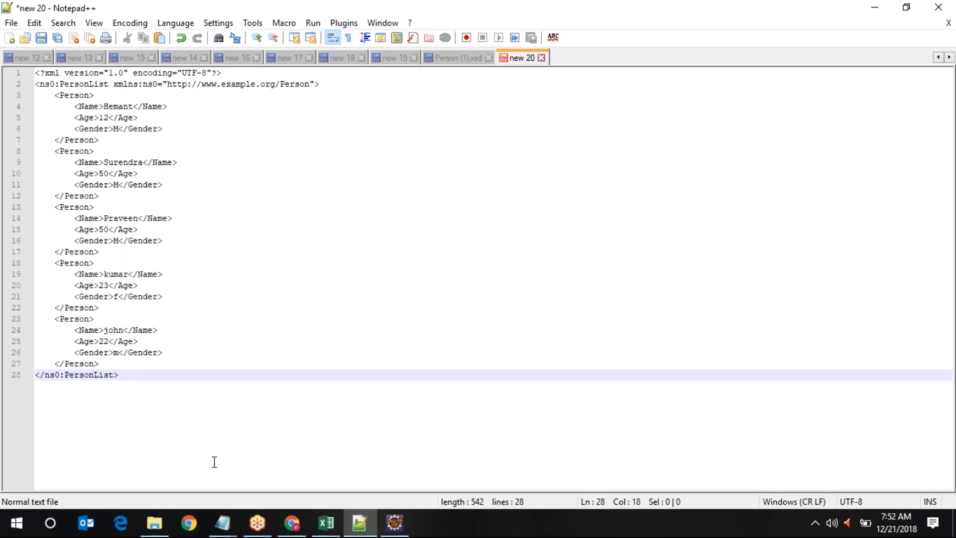
click(309, 448)
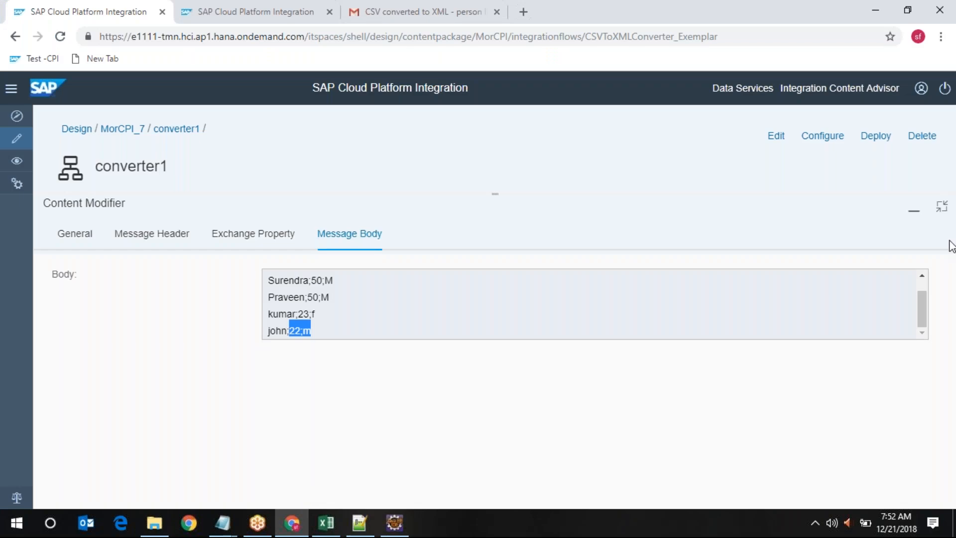
Display convert_xml's Processing settings full-page (/xsd/Person.xsd, target PersonList/Person), highlighting the target path label
click(940, 207)
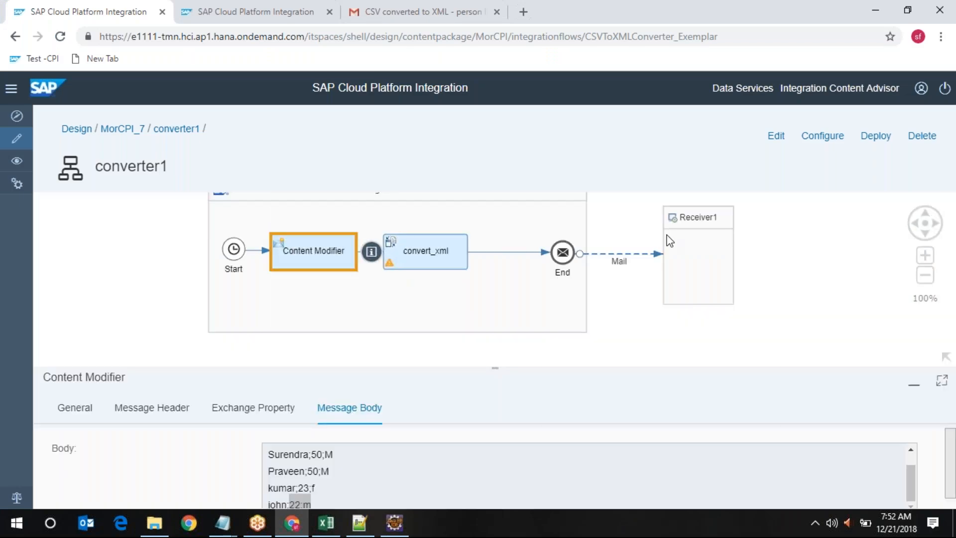
click(436, 254)
click(149, 409)
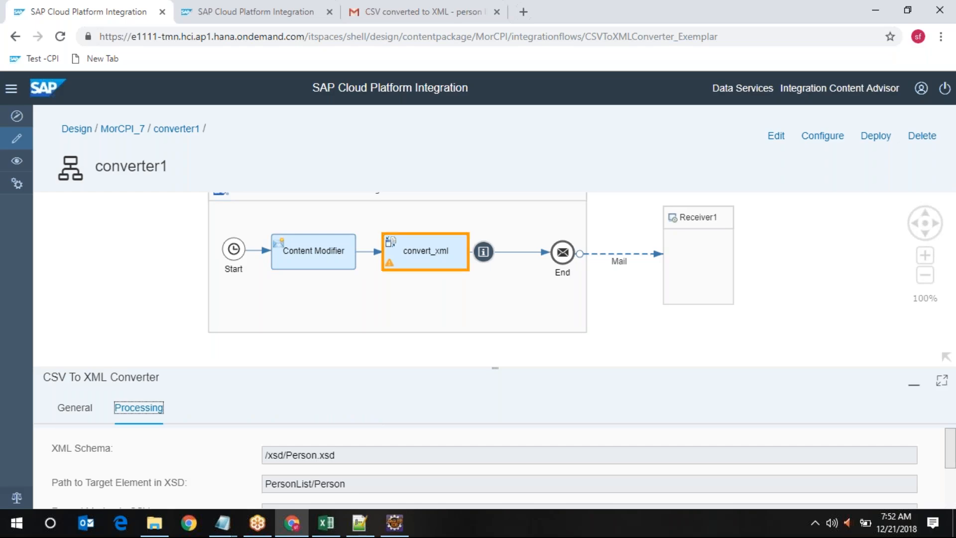
click(941, 380)
drag(54, 307, 214, 318)
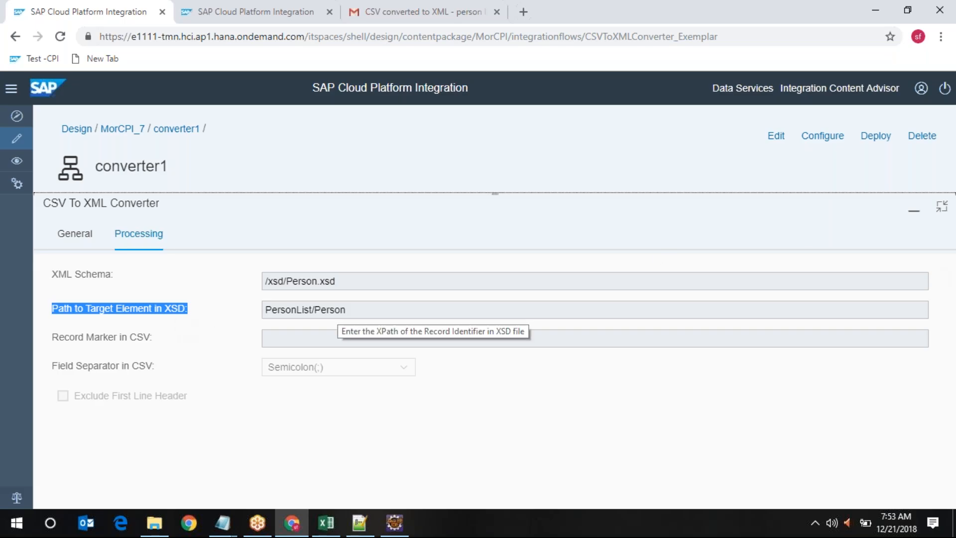
click(364, 524)
double_click(84, 84)
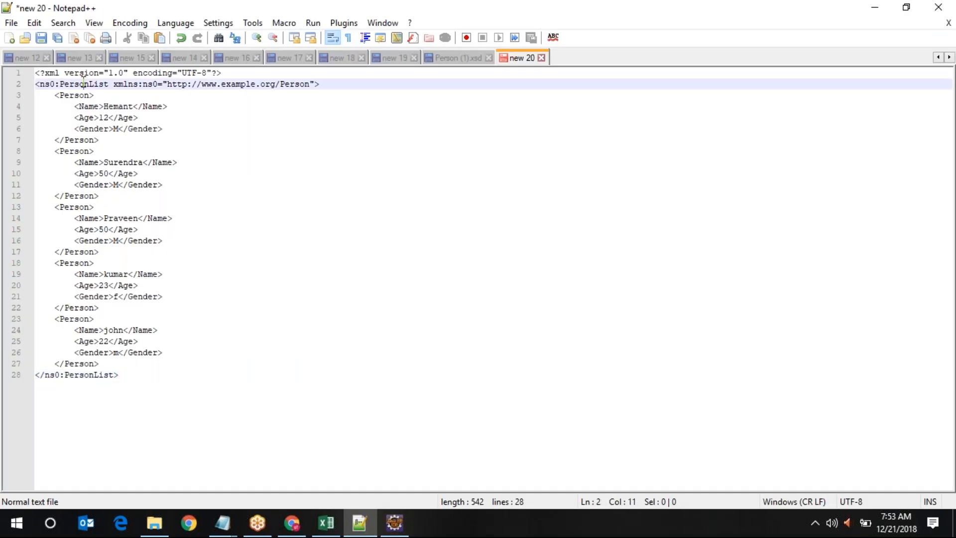
double_click(80, 96)
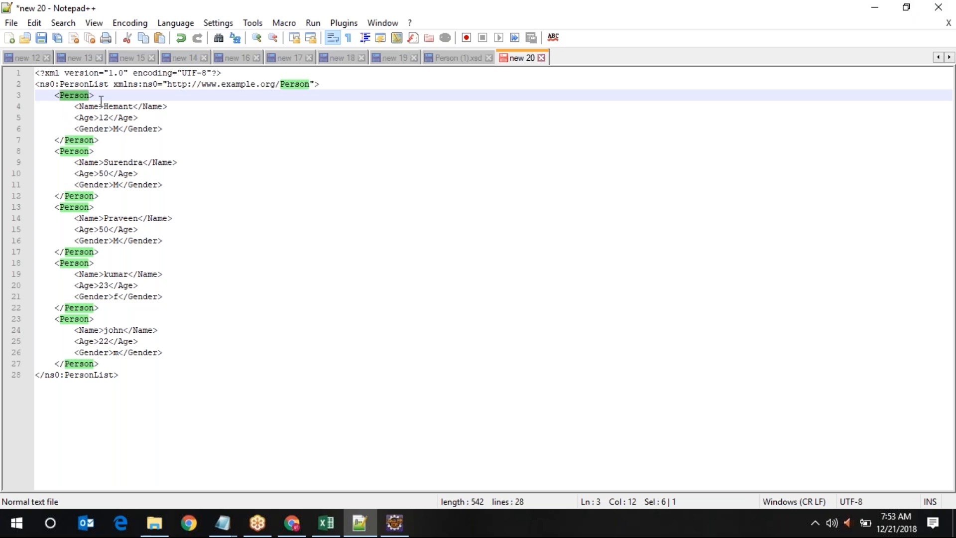
click(880, 6)
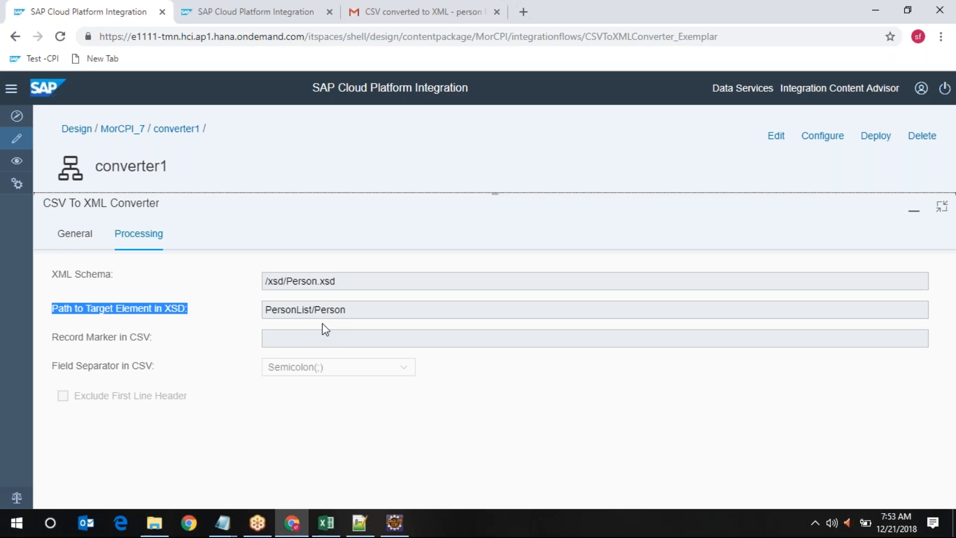
Glance at the Notepad++ XML output, then restore converter1's flow diagram above the convert_xml settings
click(359, 527)
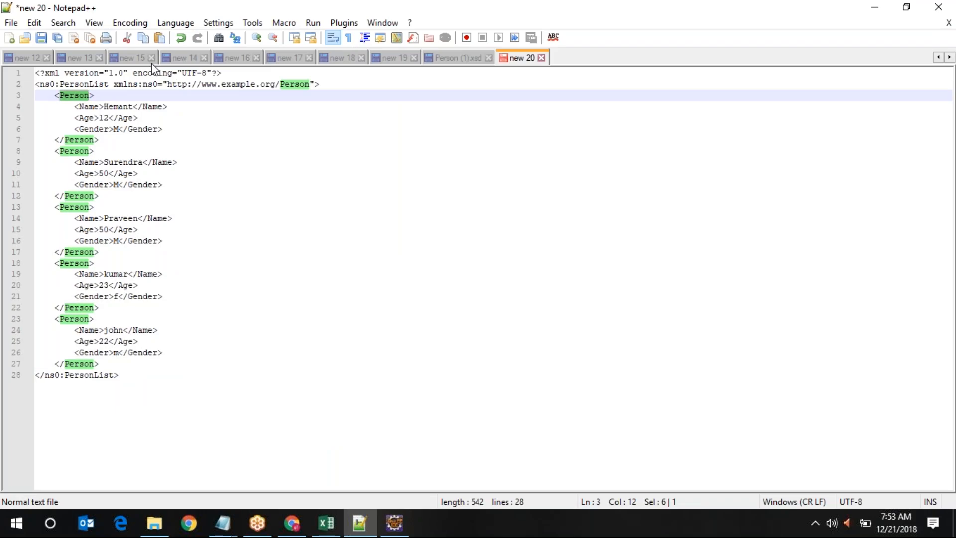
click(875, 7)
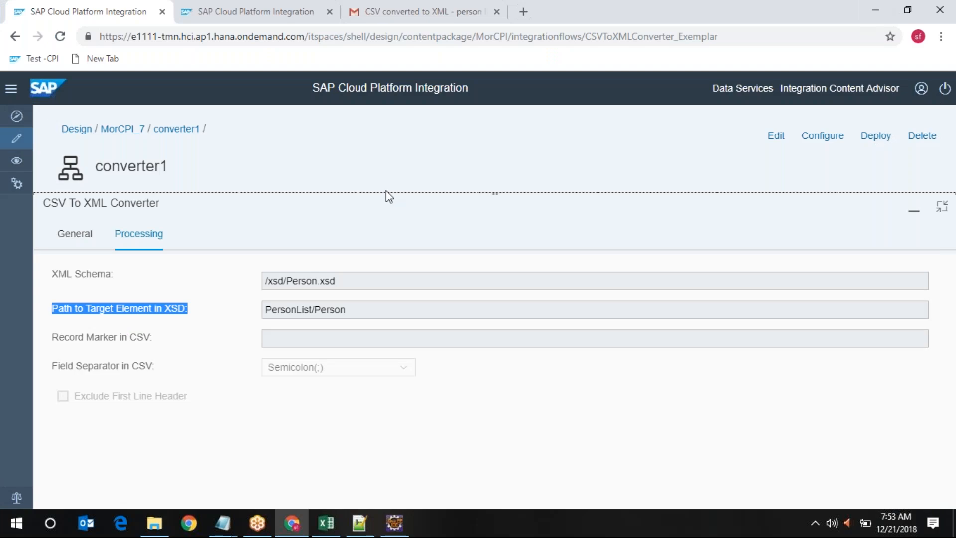
click(941, 209)
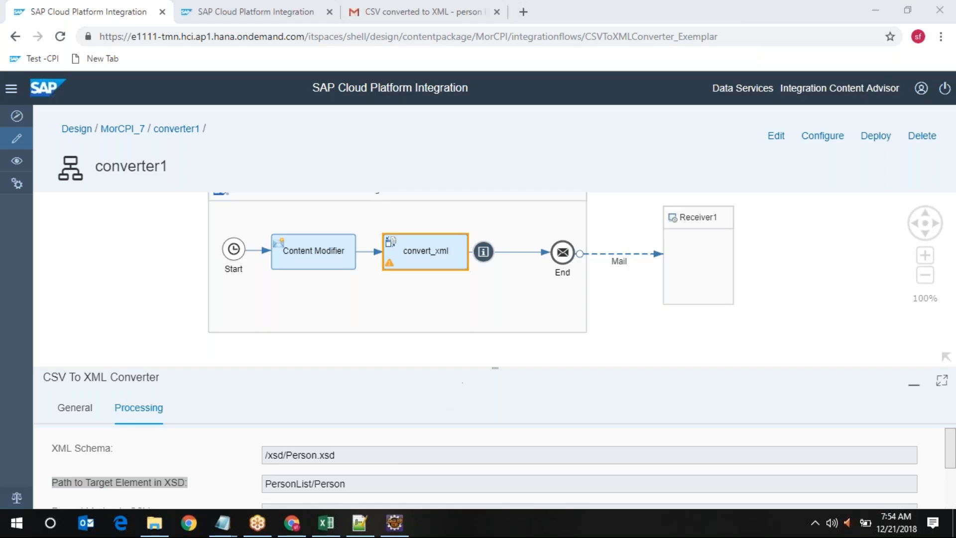
Bring Notepad++ forward with the new 20 PersonList XML output showing five Person records
click(358, 527)
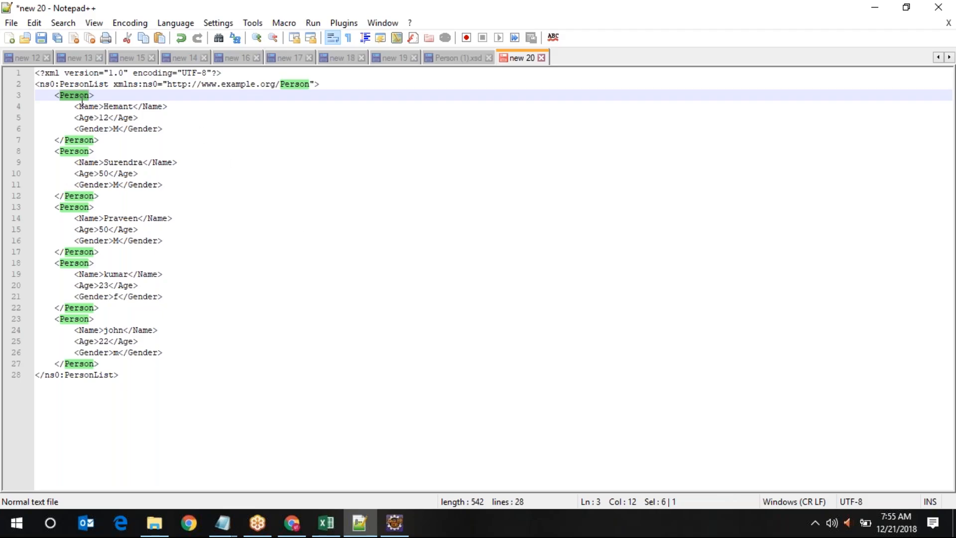
double_click(75, 151)
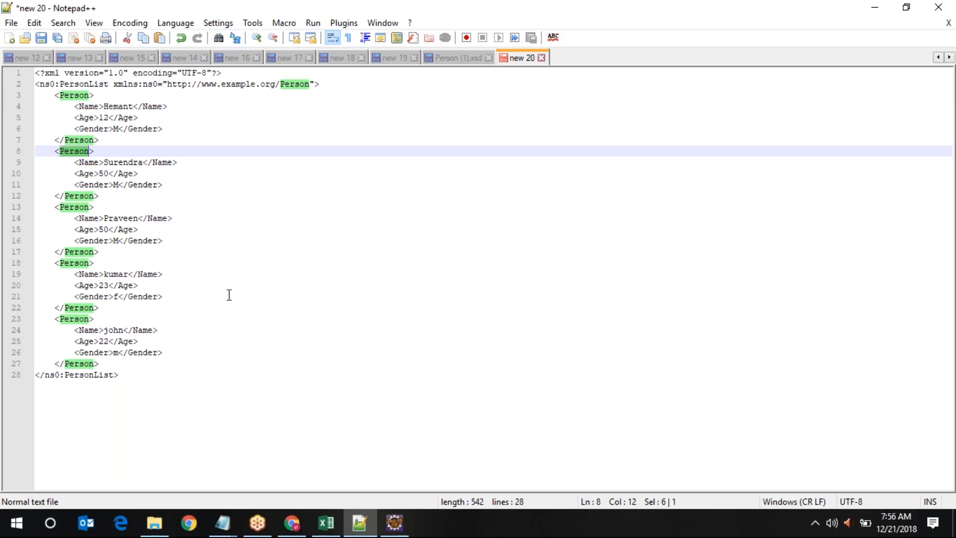
click(751, 19)
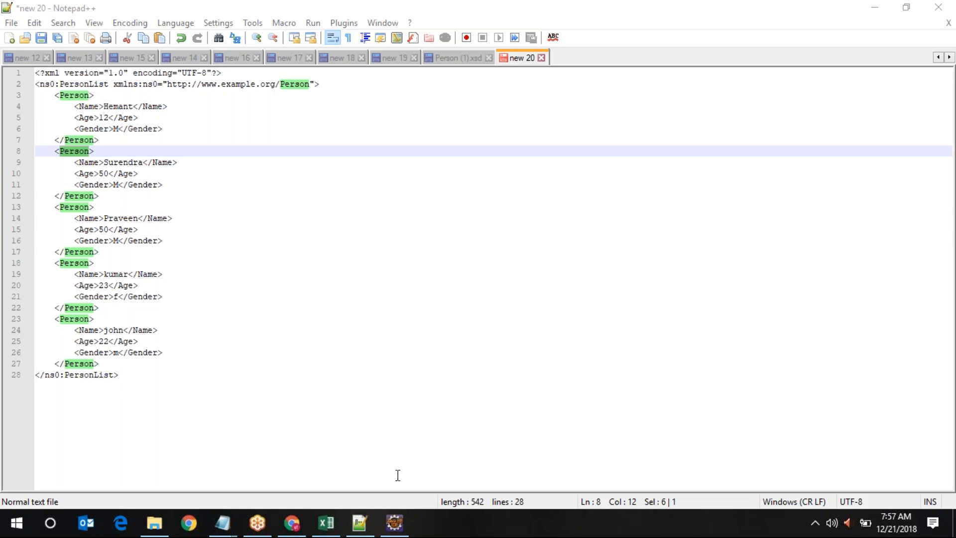
Look at the empty Eclipse Integration Designer workspace, then minimize it
mouse_move(394, 520)
click(394, 529)
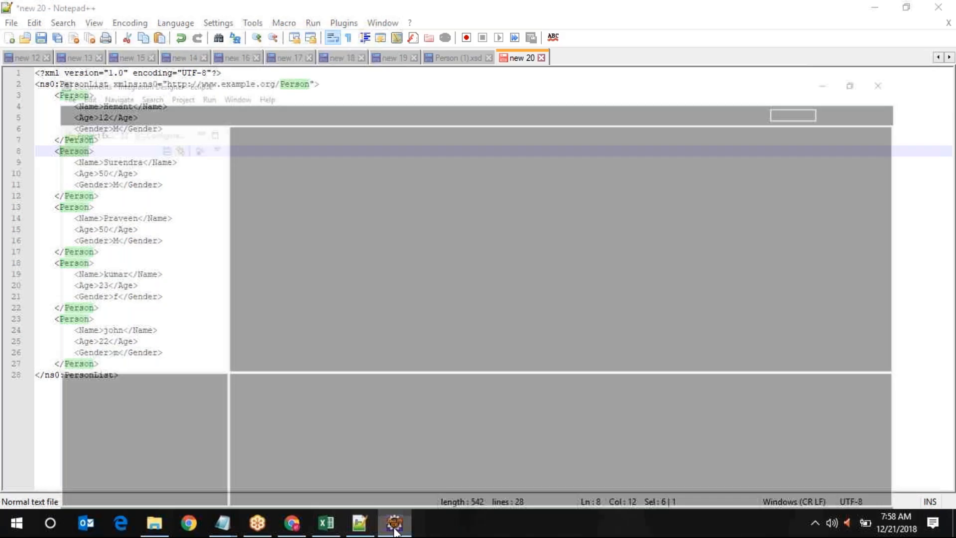
click(878, 7)
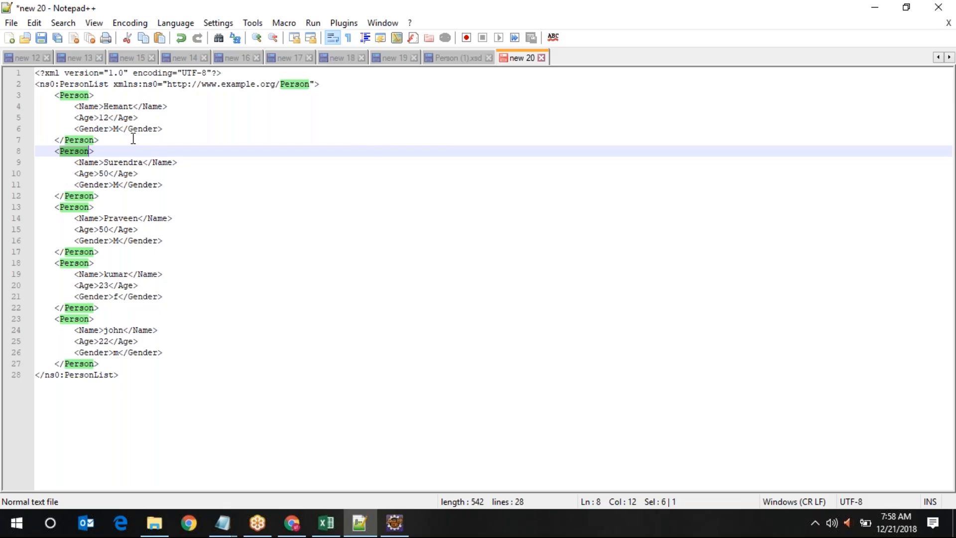
Show the Content Modifier's message body of semicolon-separated person rows, briefly checking Eclipse in between
click(291, 523)
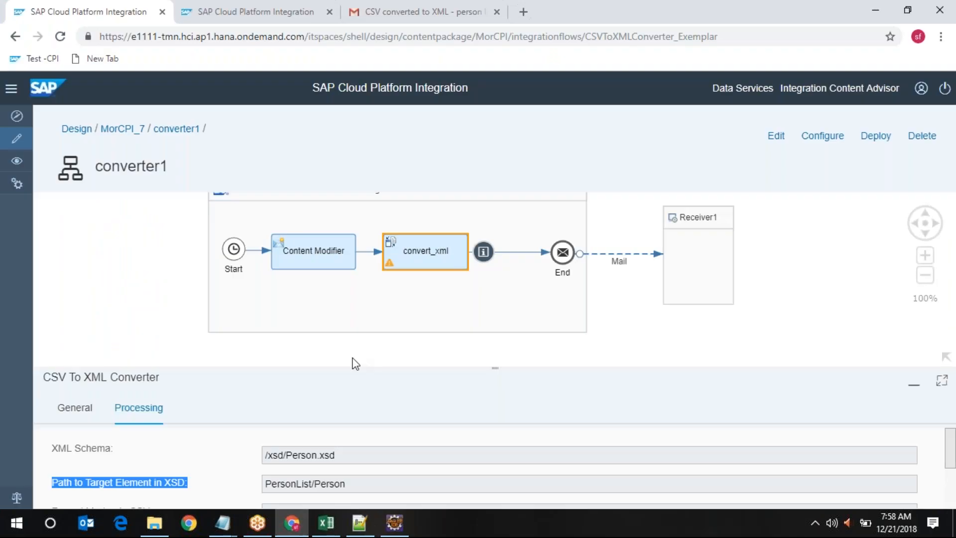
click(321, 260)
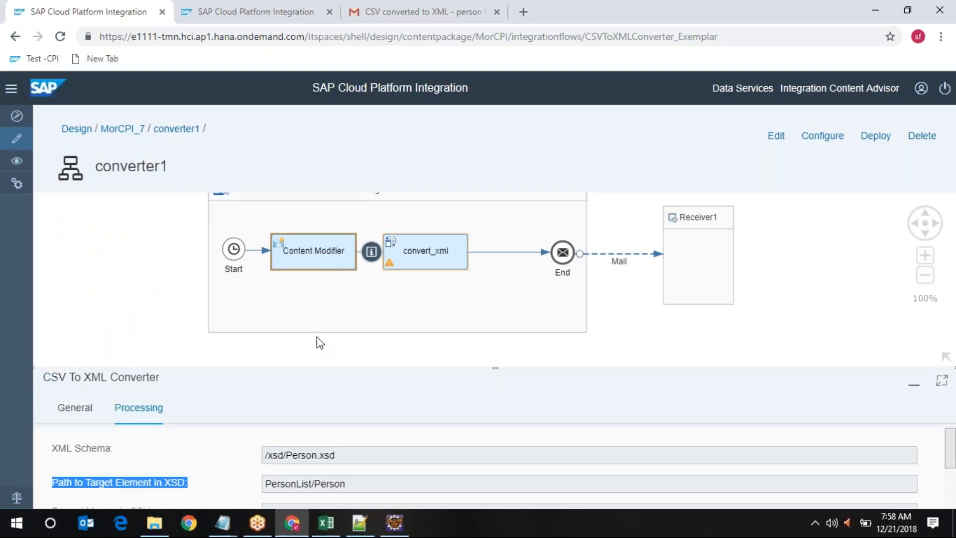
click(366, 407)
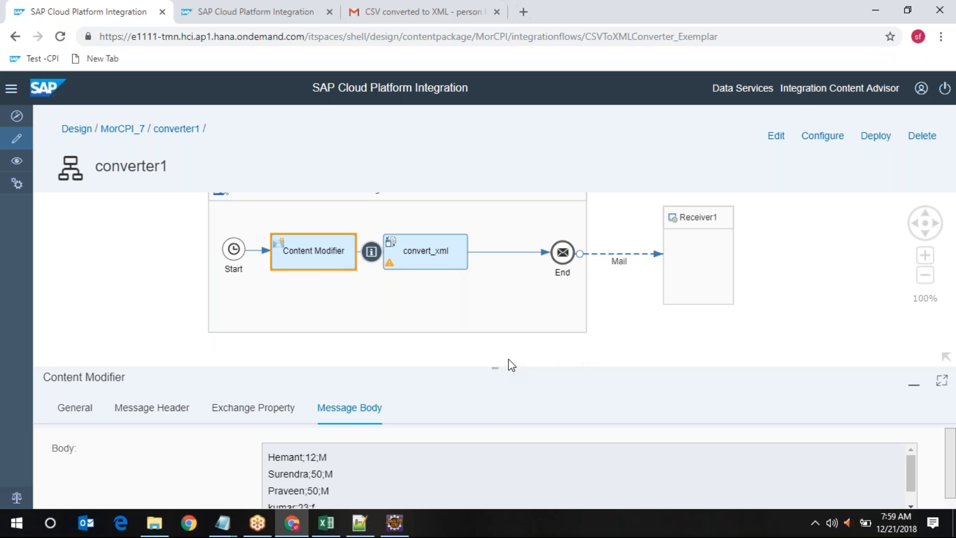
click(397, 529)
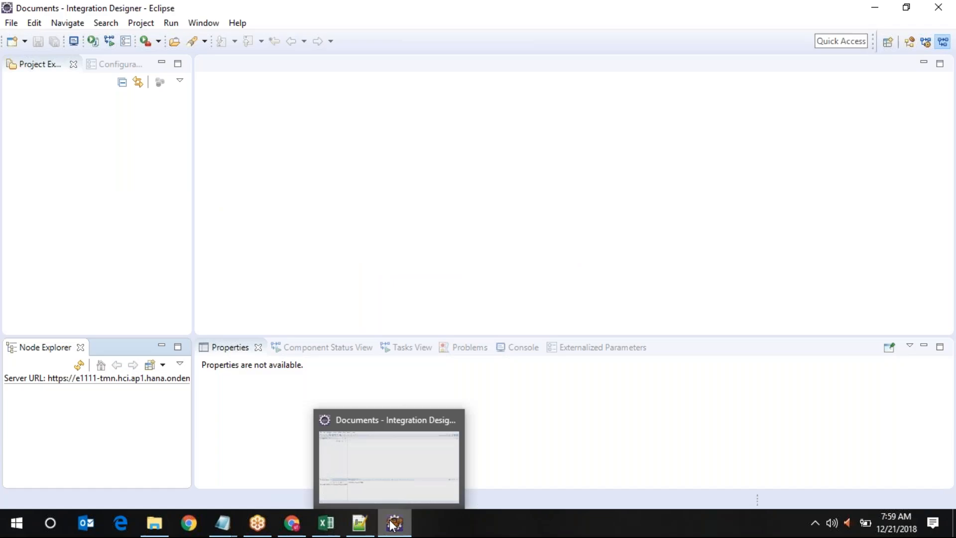
click(298, 524)
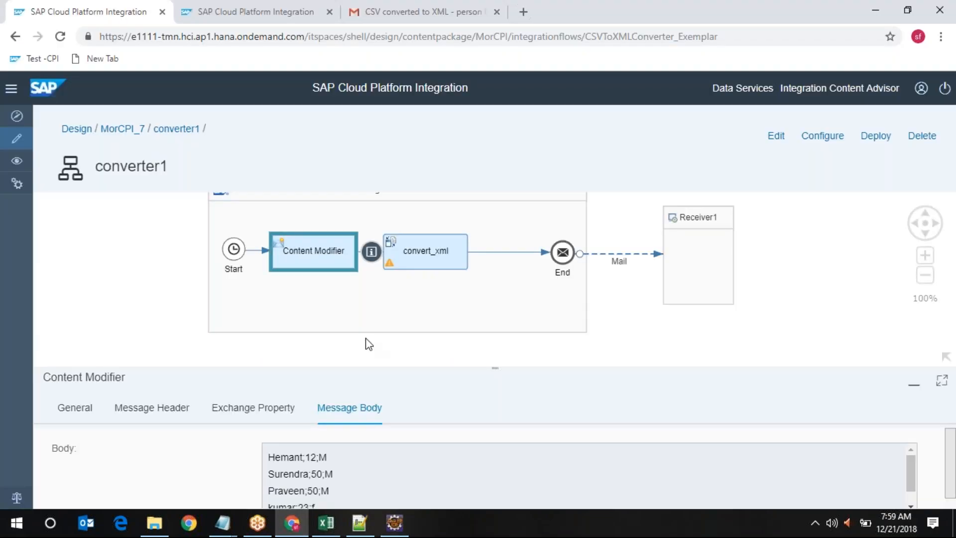
Select the convert_xml converter, then move between the flow and the Eclipse Integration Designer workspace
click(432, 254)
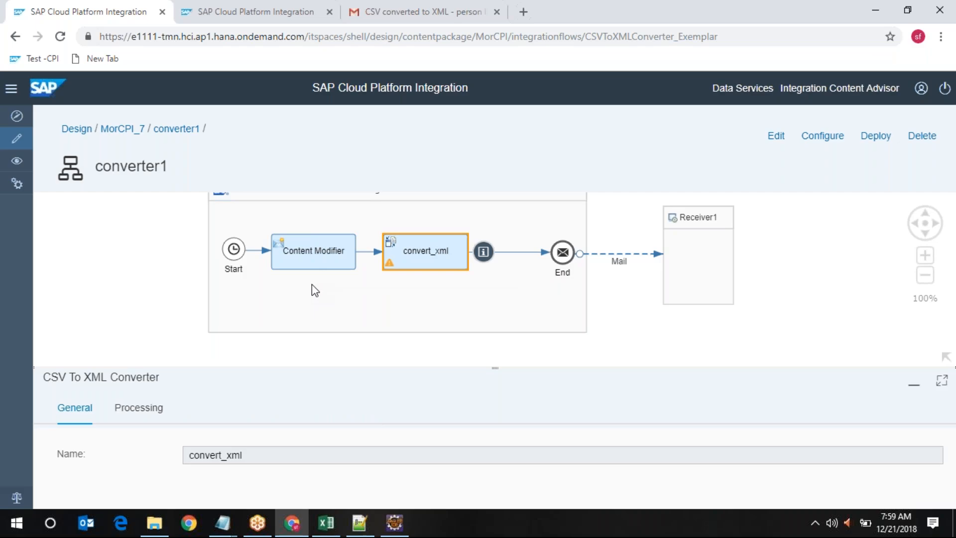
click(401, 528)
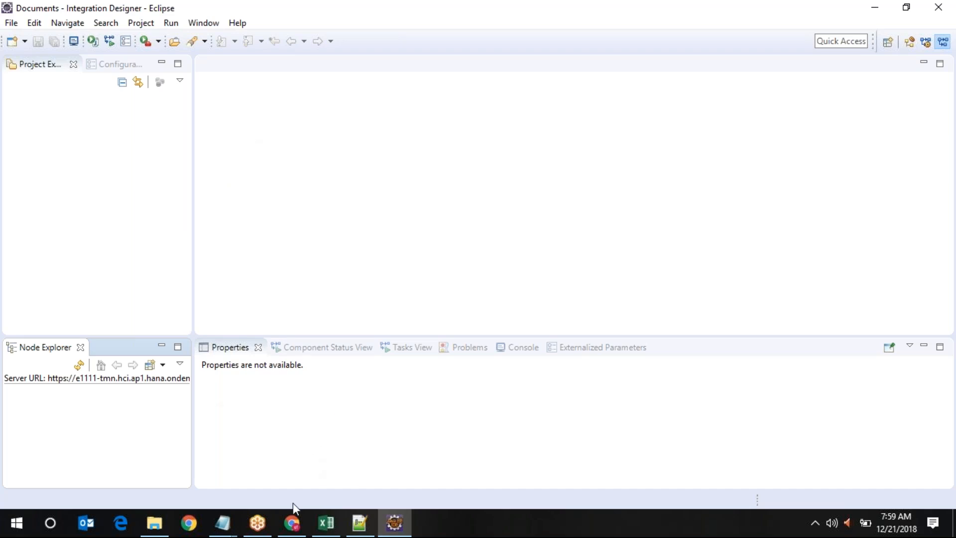
click(291, 520)
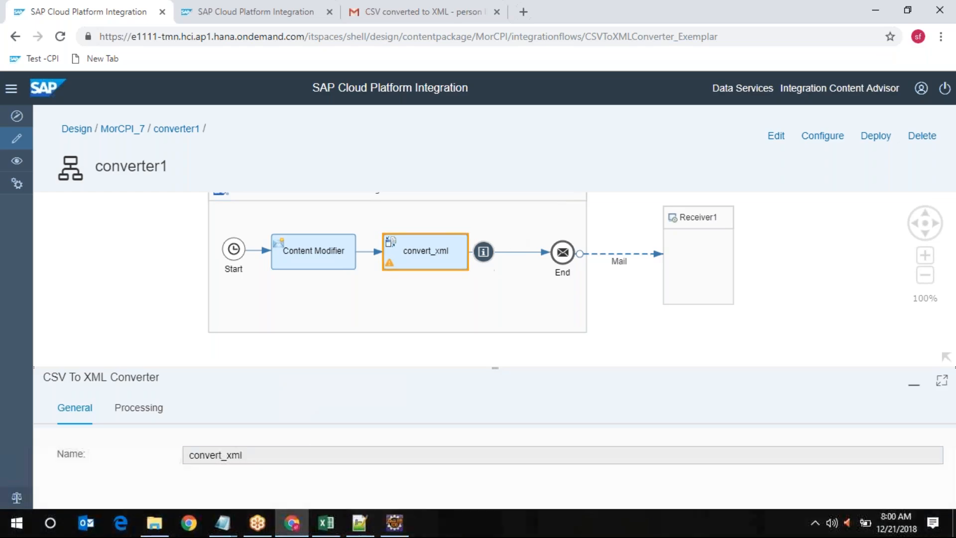
click(394, 523)
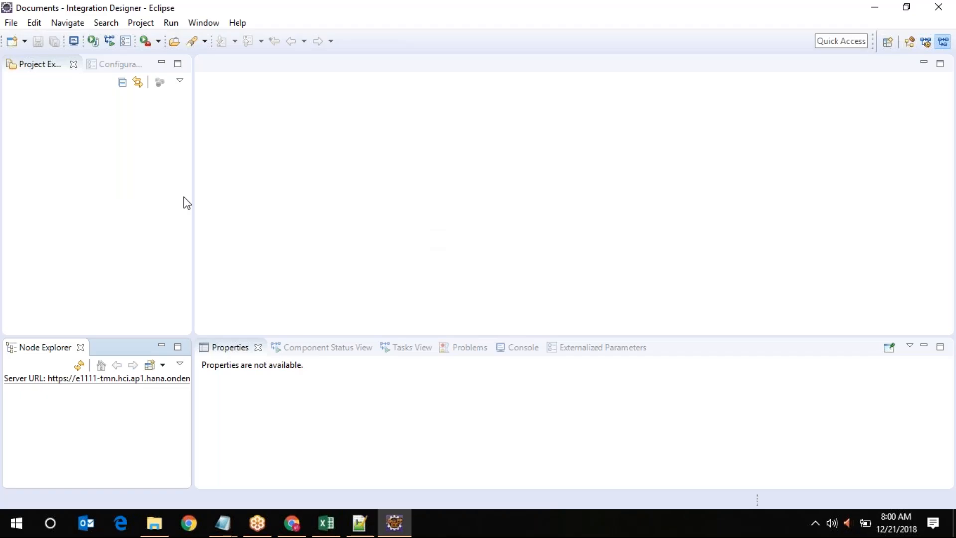
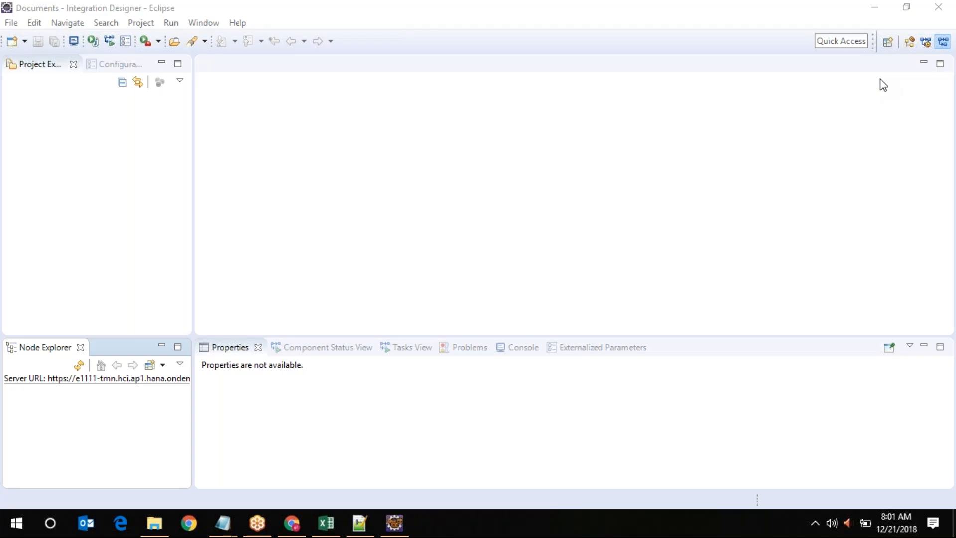
Choose the XML Schema File wizard from the XML category of the new-file wizards
click(11, 24)
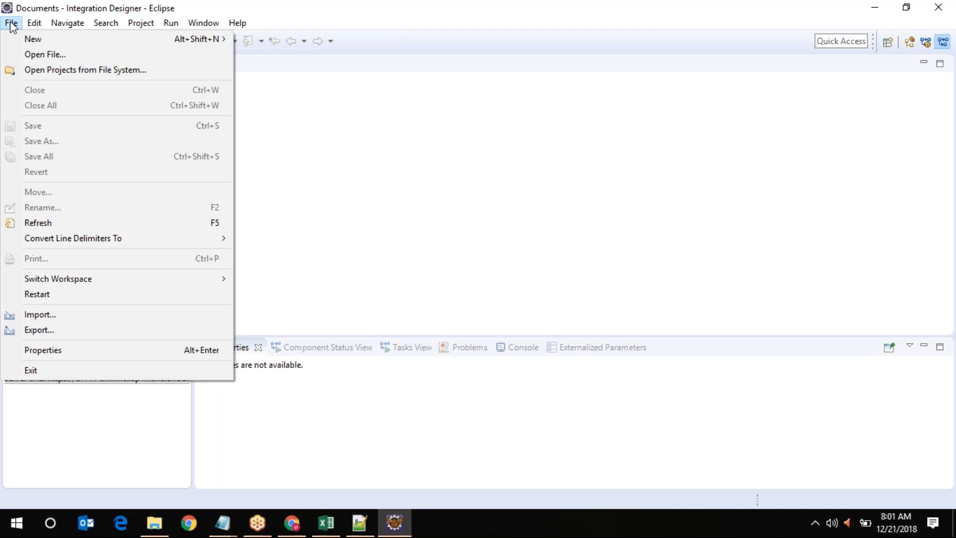
mouse_move(203, 42)
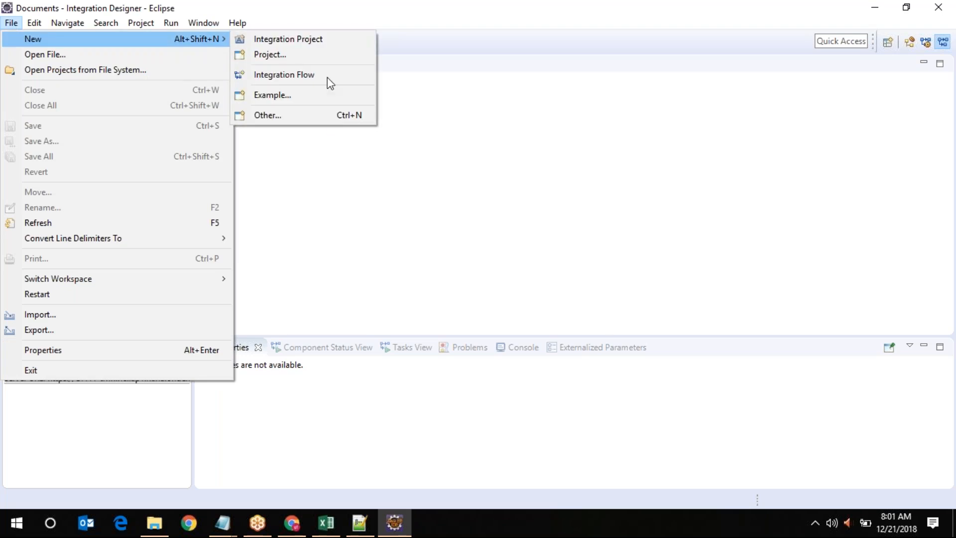
click(329, 122)
scroll(366, 232, down, 3)
scroll(478, 277, down, 3)
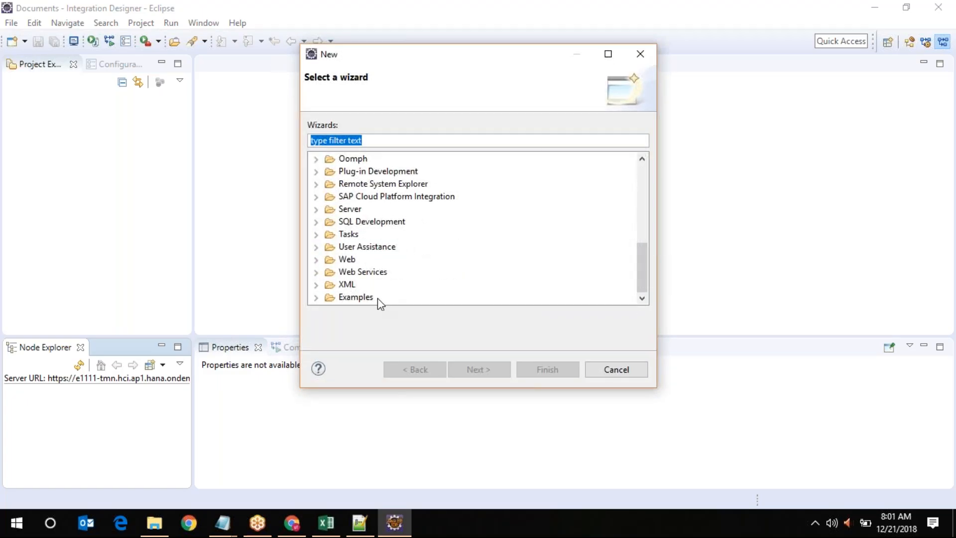
click(352, 287)
click(316, 285)
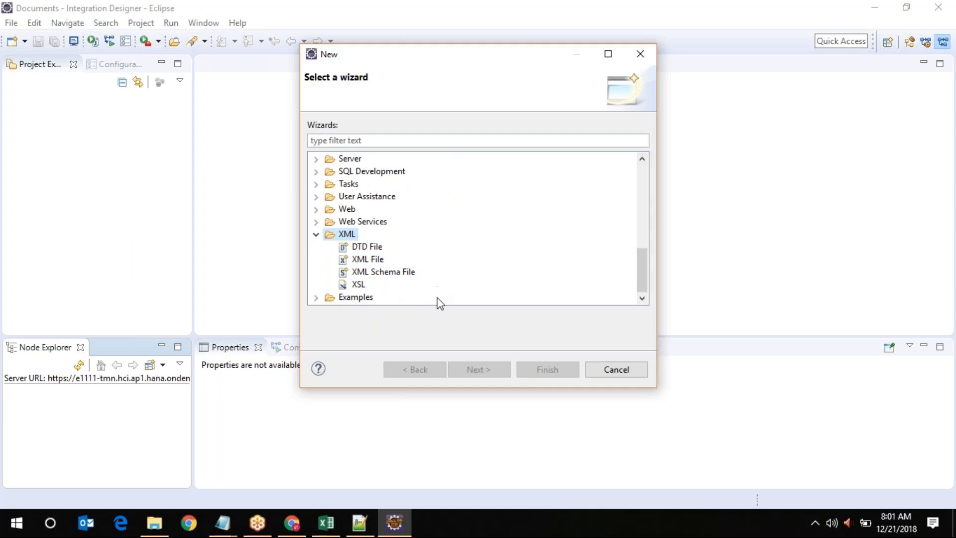
click(397, 276)
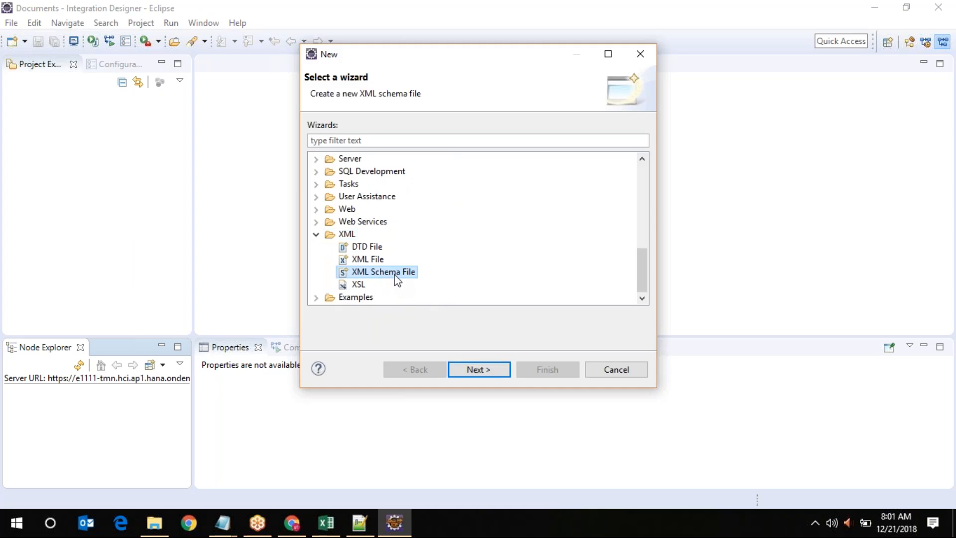
Name the schema NewXMLSchema1.xsd and place it in the RemoteSystemsTempFiles folder
click(479, 369)
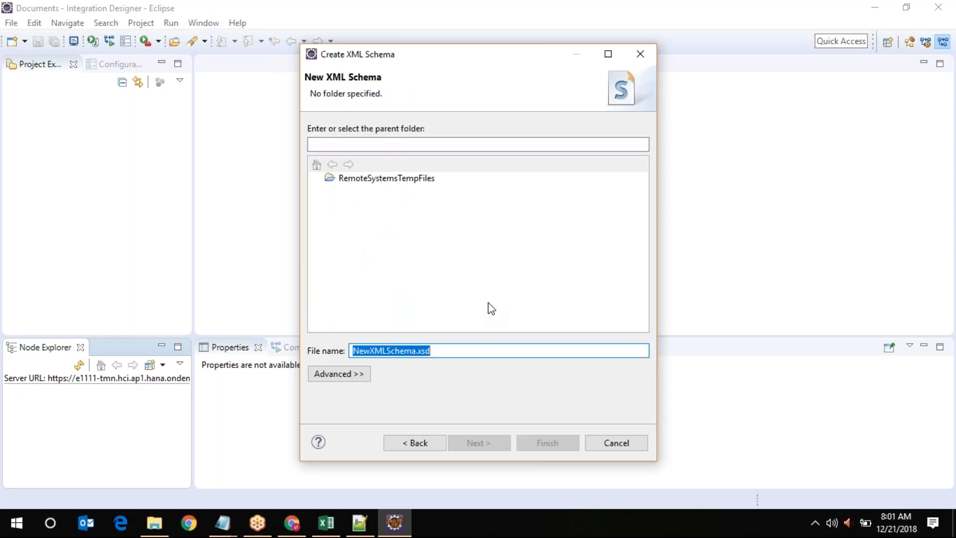
click(417, 350)
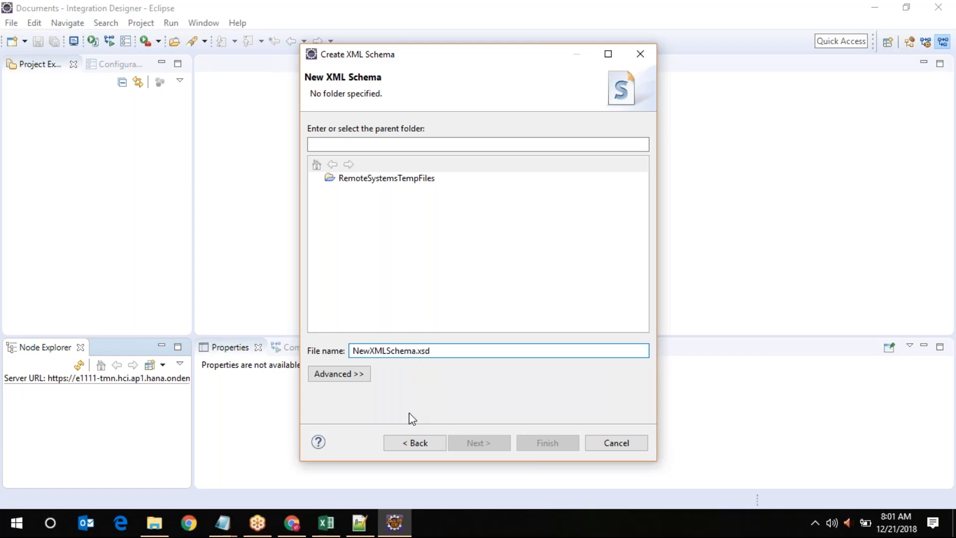
text(1)
click(369, 179)
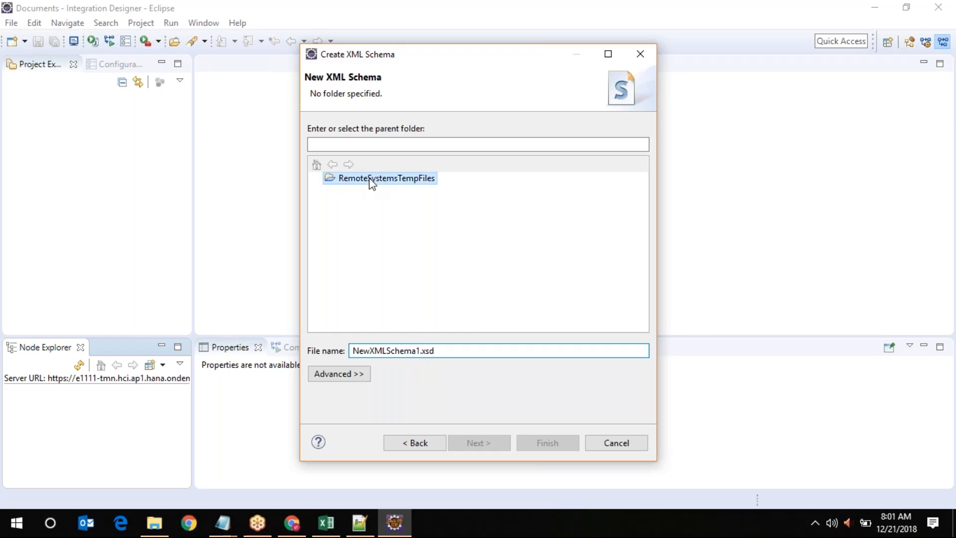
Finish creating NewXMLSchema1.xsd, review its XML source, then return to the Design diagram
click(543, 443)
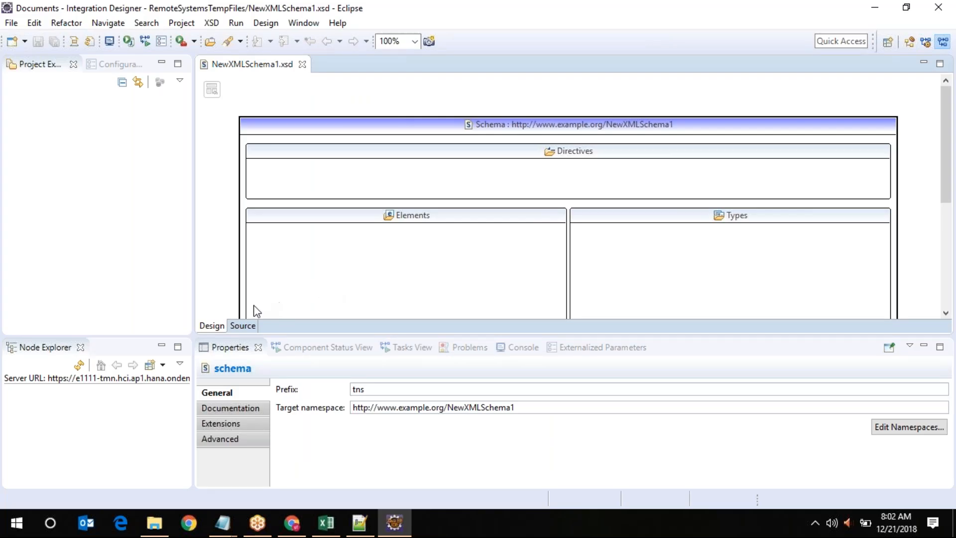
click(231, 326)
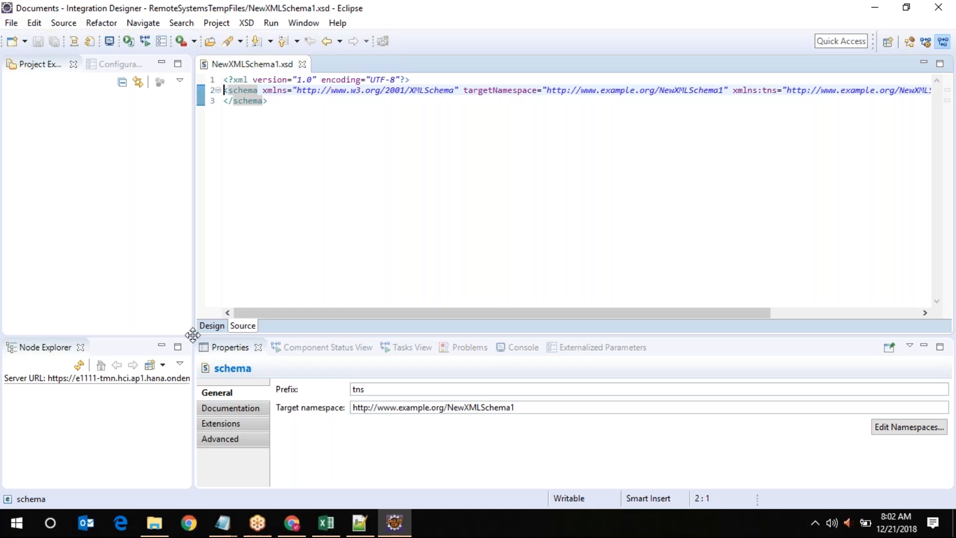
click(211, 326)
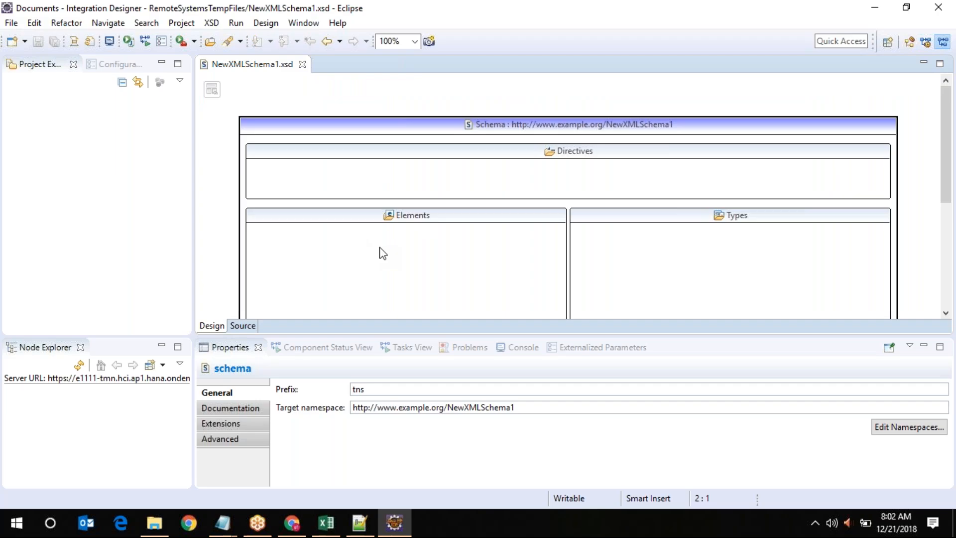
scroll(378, 254, down, 1)
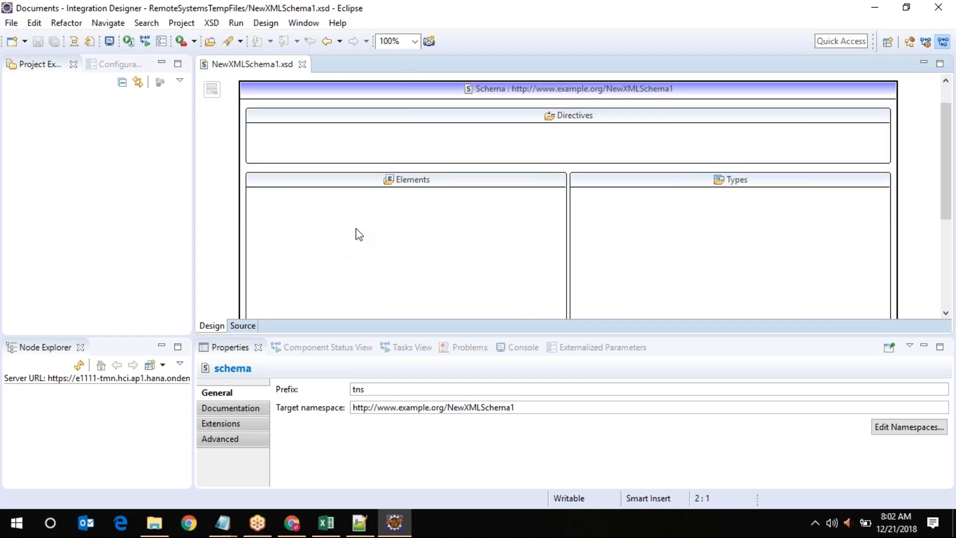
Add a string element under Elements and name it root in the Properties view
right_click(324, 212)
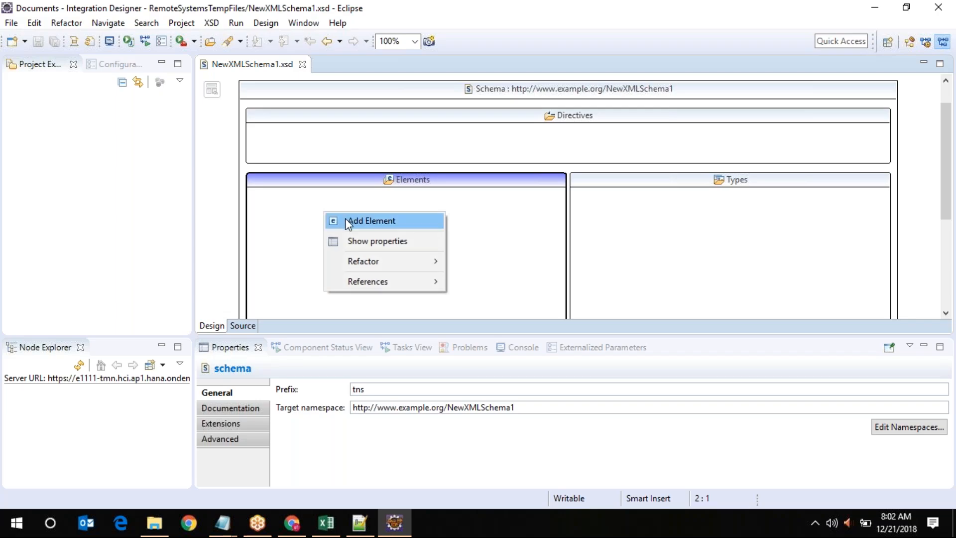
click(362, 224)
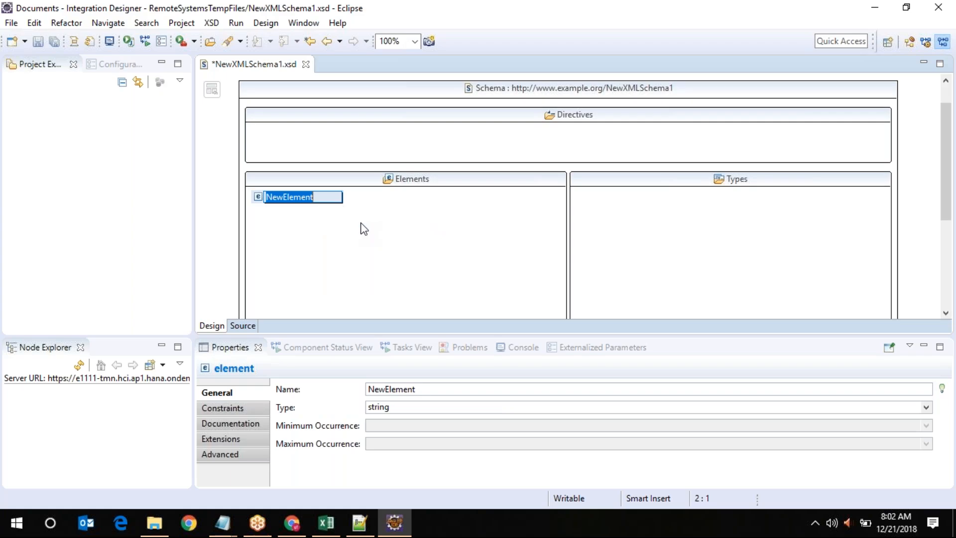
click(386, 389)
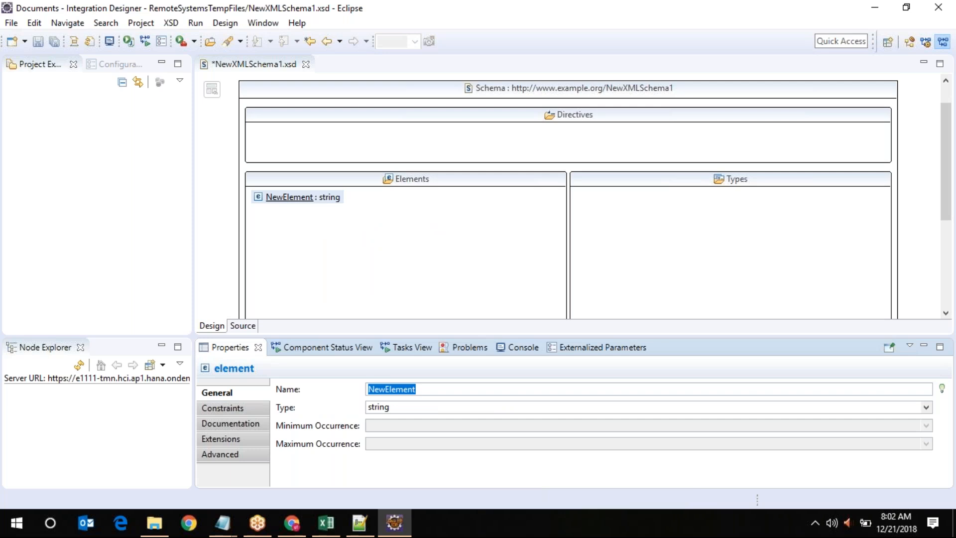
text(root)
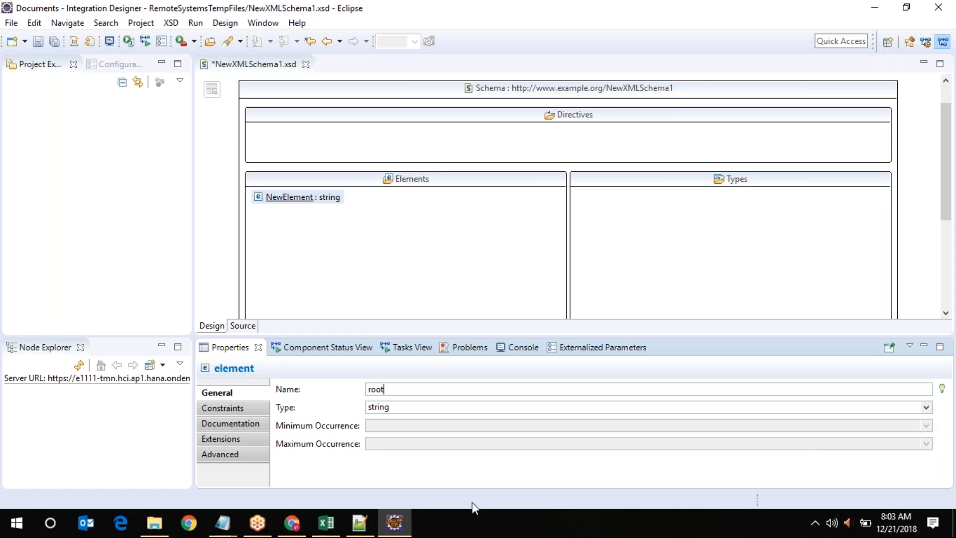
click(359, 527)
click(451, 57)
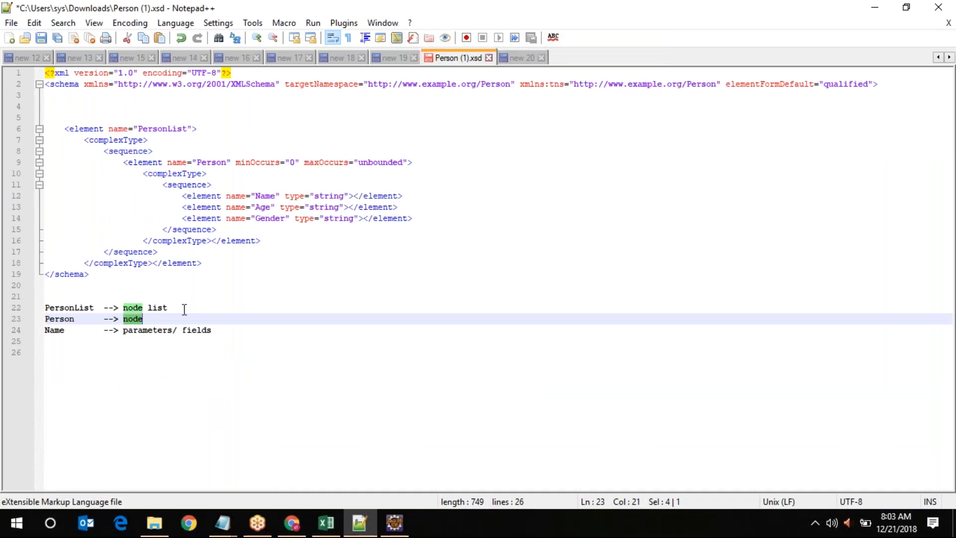
drag(184, 309, 125, 319)
drag(212, 330, 124, 332)
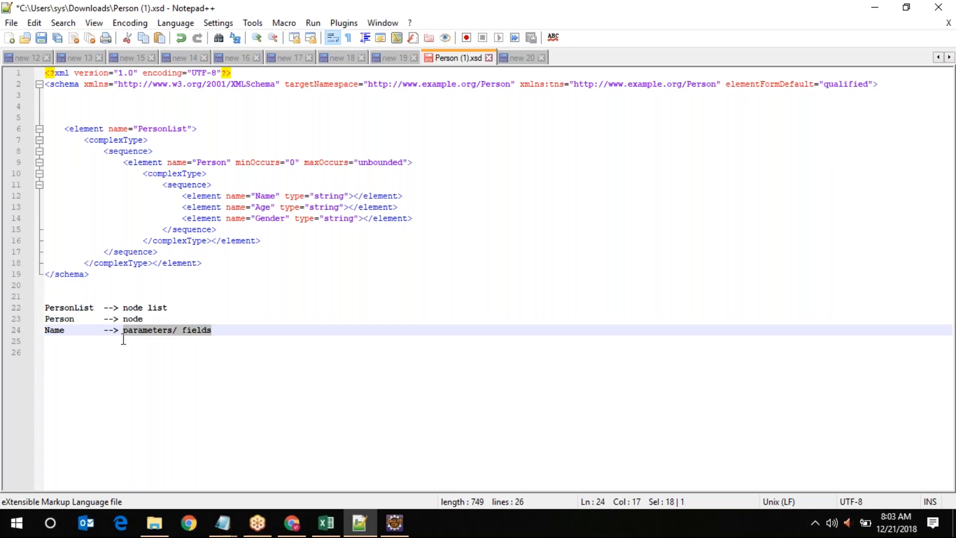
click(889, 8)
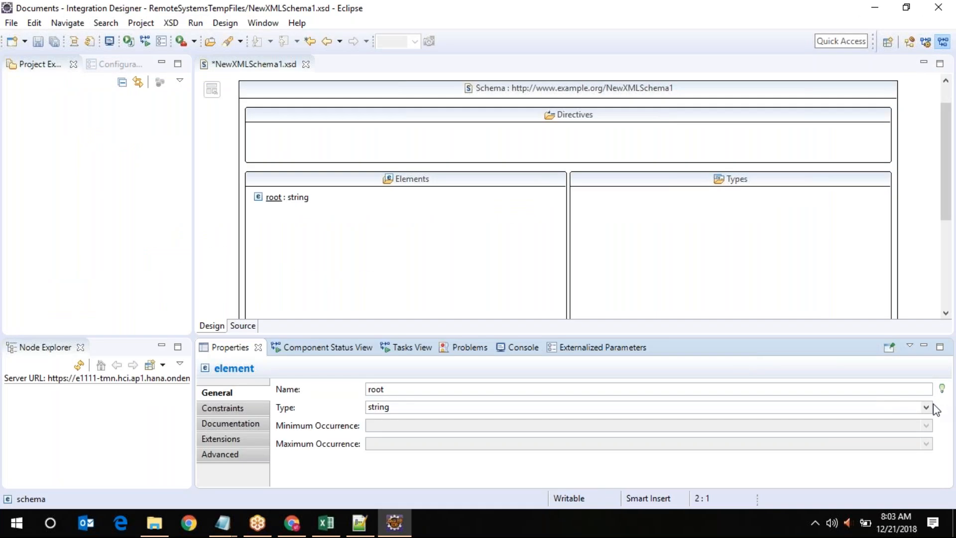
Keep root typed as string, then start and cancel a new simple type for root
click(928, 407)
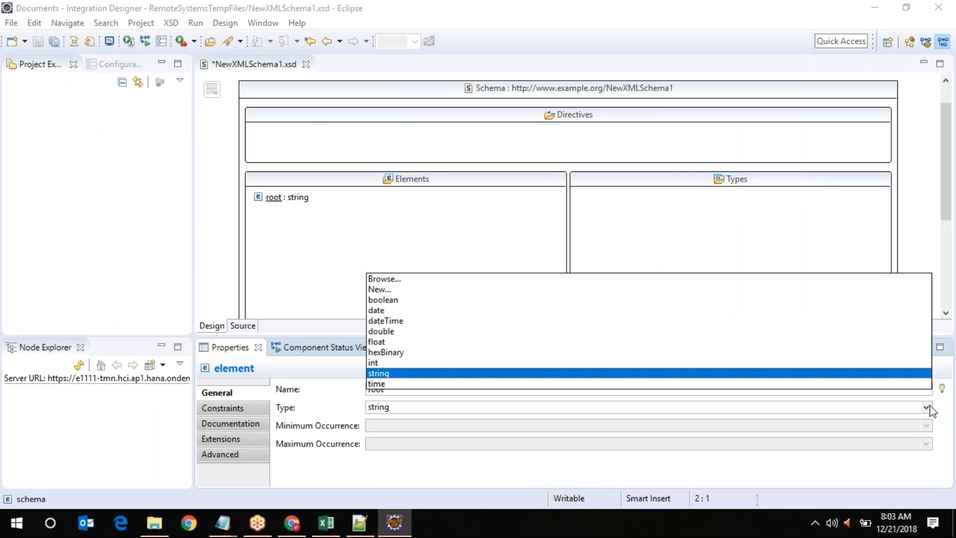
click(927, 407)
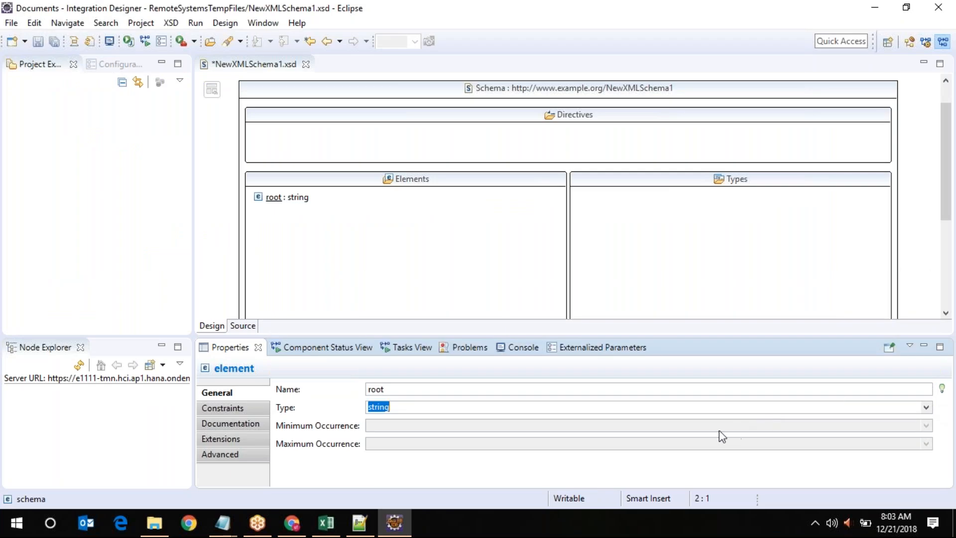
click(927, 426)
double_click(272, 198)
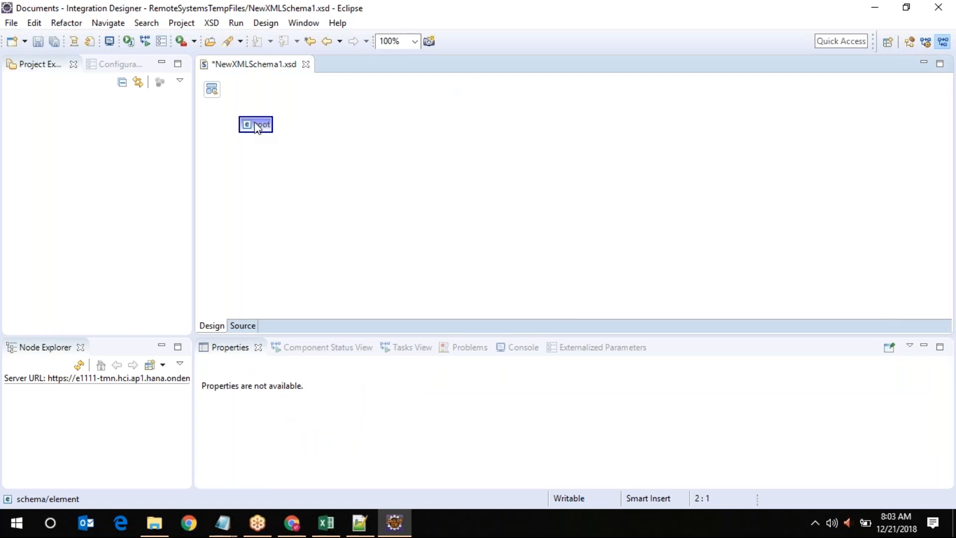
right_click(254, 122)
mouse_move(269, 132)
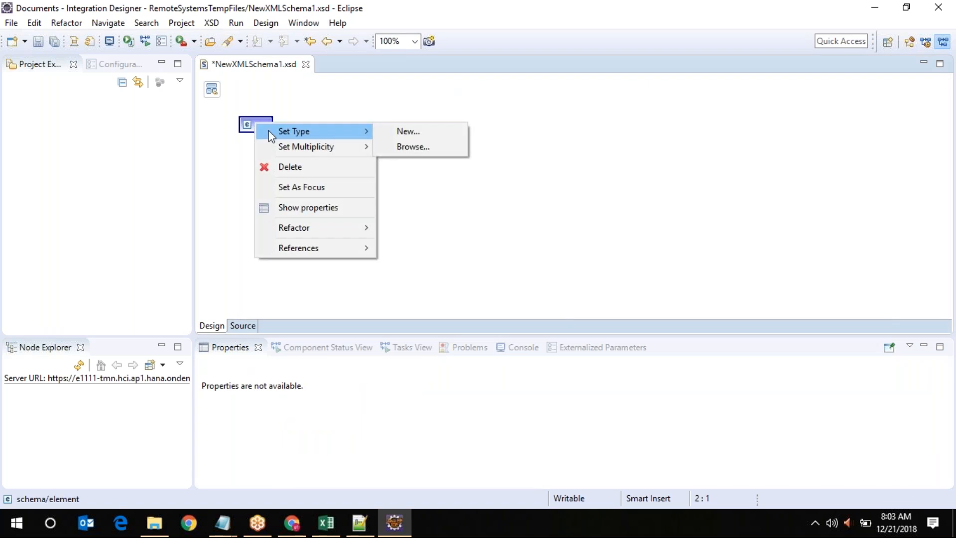
mouse_move(284, 149)
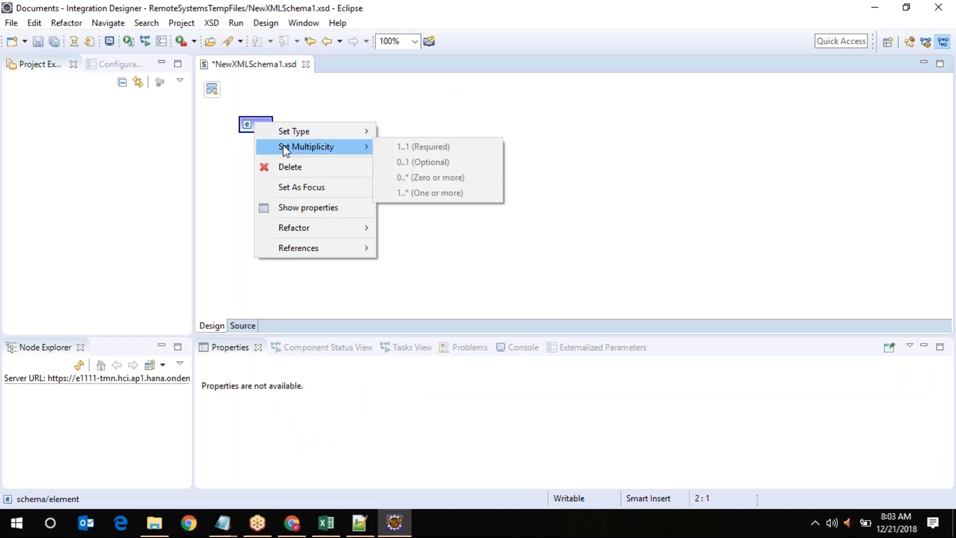
mouse_move(311, 143)
click(407, 131)
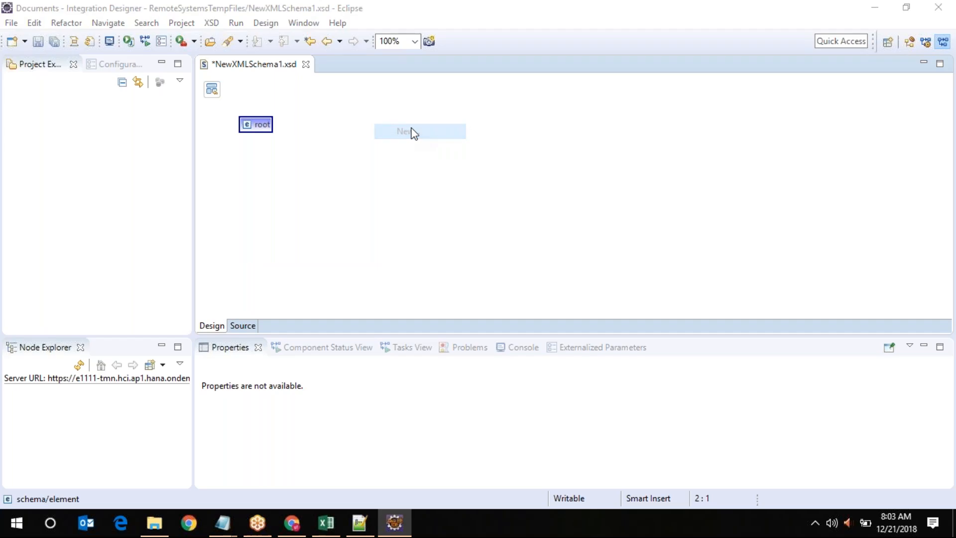
click(393, 190)
drag(470, 234, 364, 233)
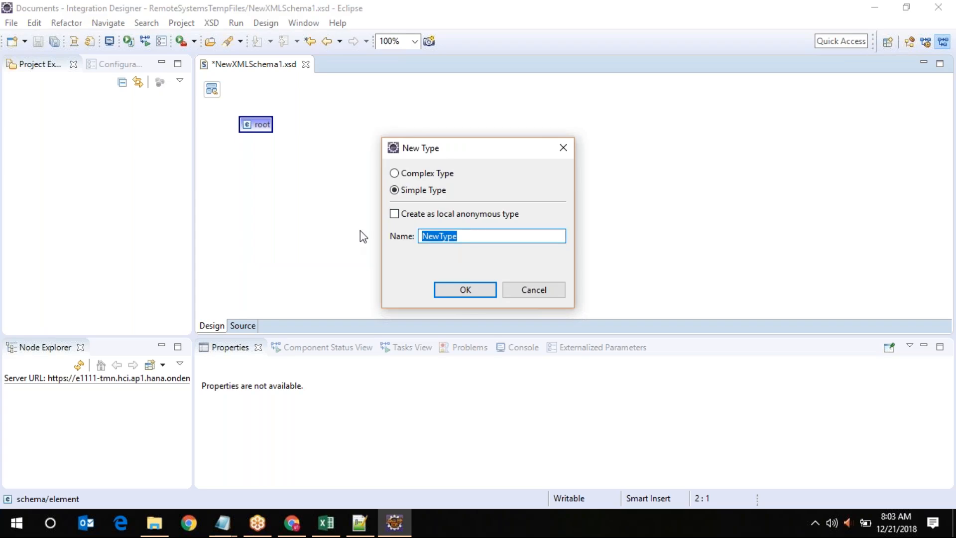
click(535, 291)
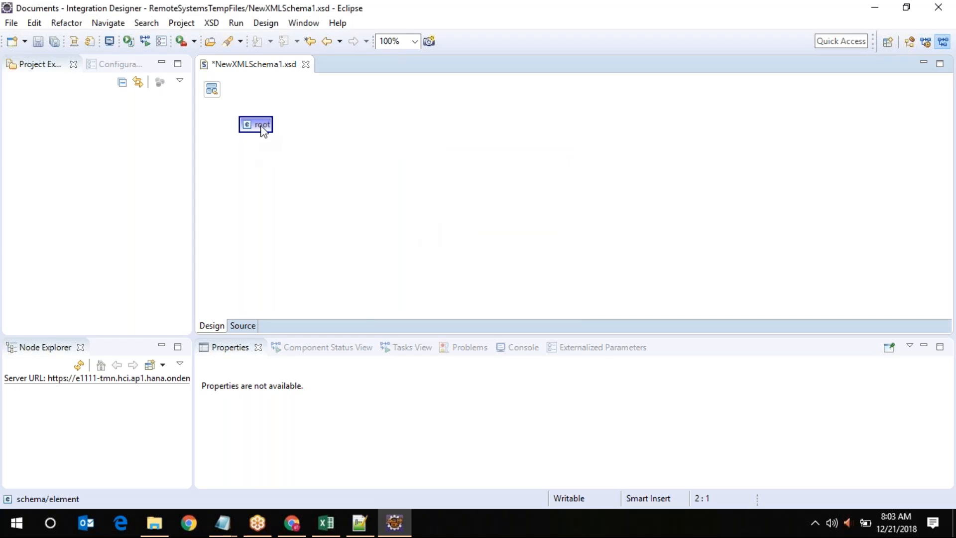
click(212, 89)
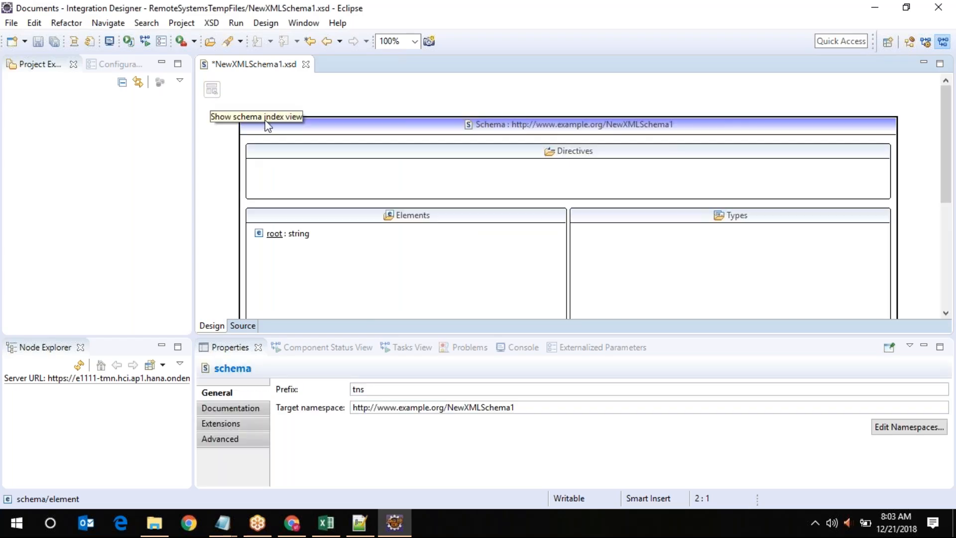
Drill into root and give it a new simple type named record
double_click(273, 234)
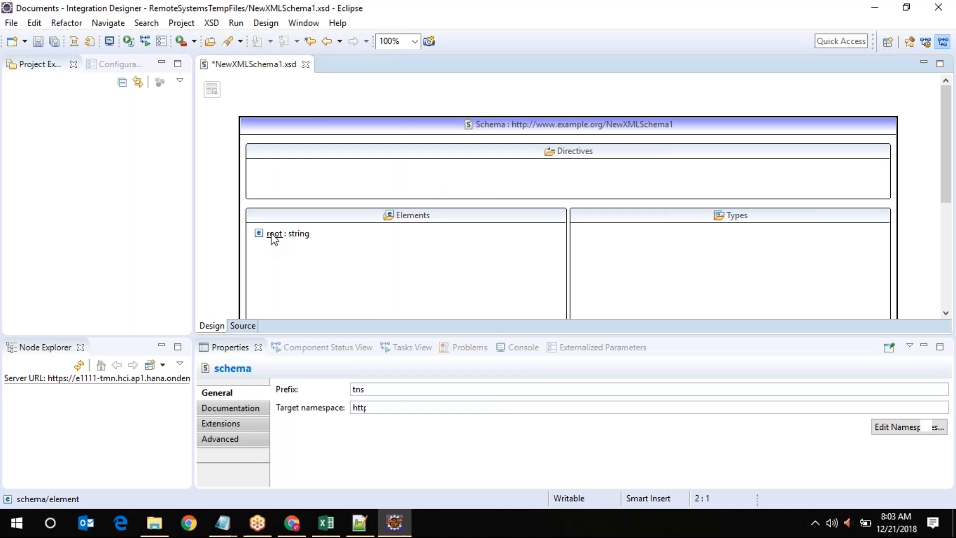
right_click(259, 127)
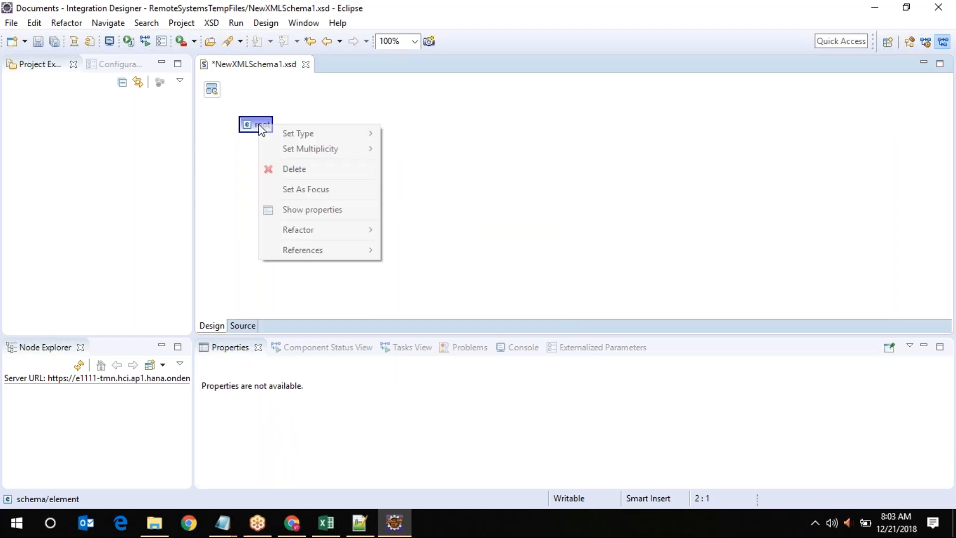
mouse_move(352, 234)
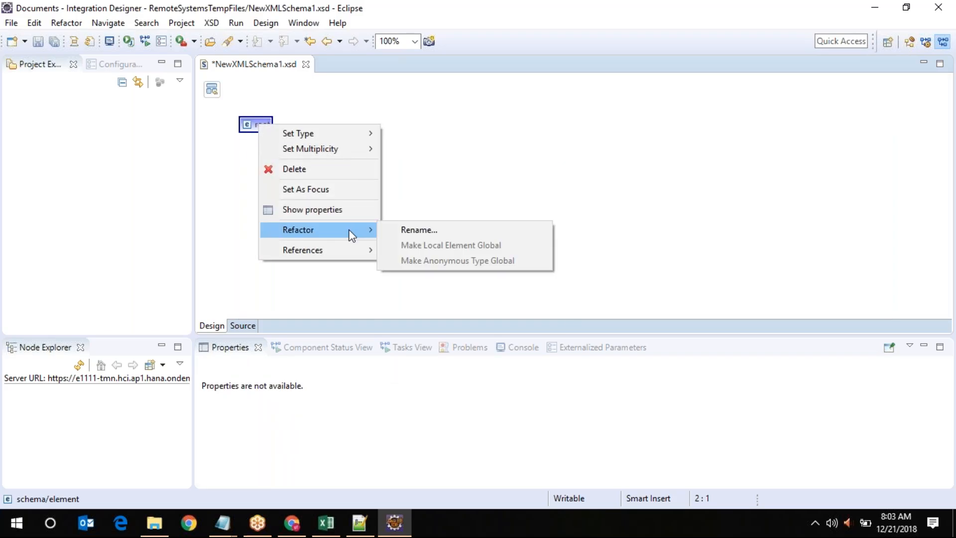
mouse_move(339, 135)
click(408, 132)
click(418, 192)
text(record)
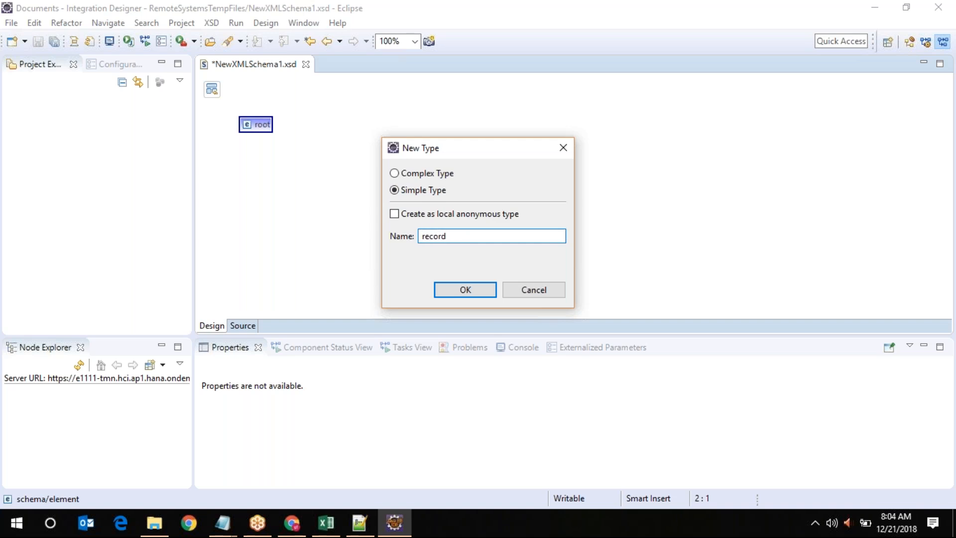
click(465, 290)
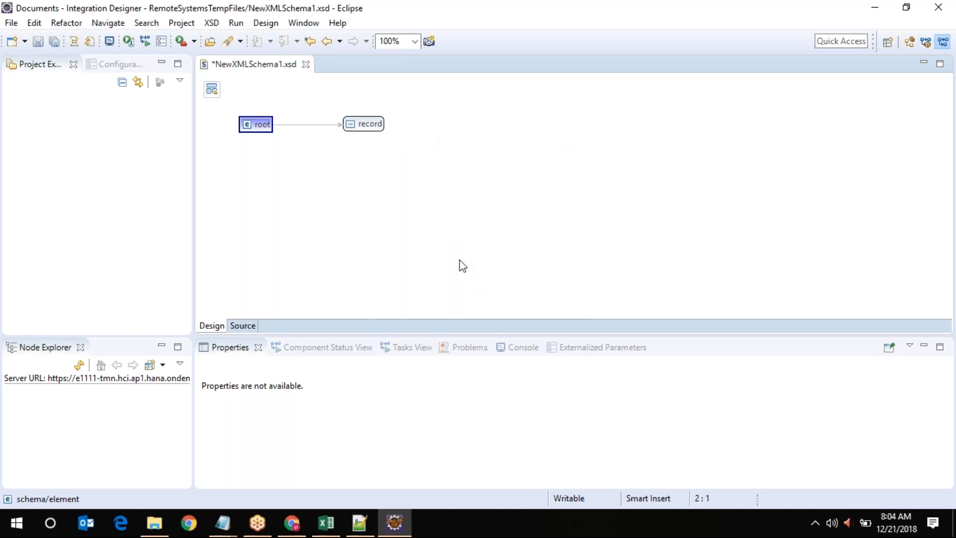
Add an enumeration to the record type, then delete the record type
click(376, 126)
right_click(377, 125)
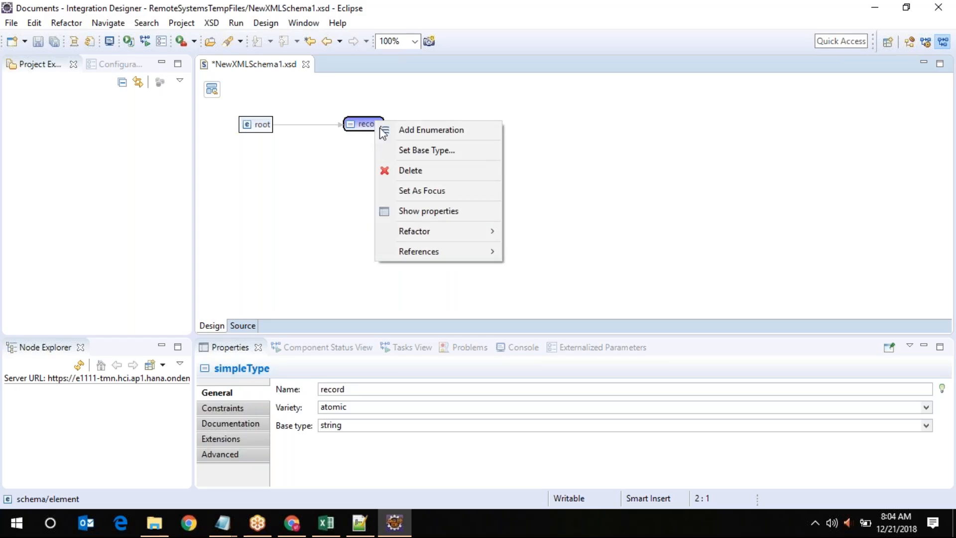
click(400, 130)
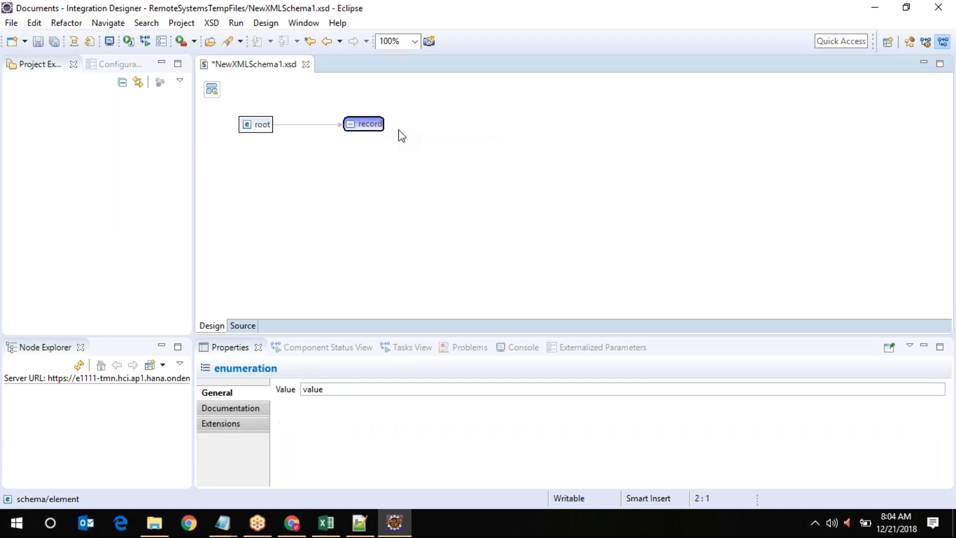
double_click(370, 124)
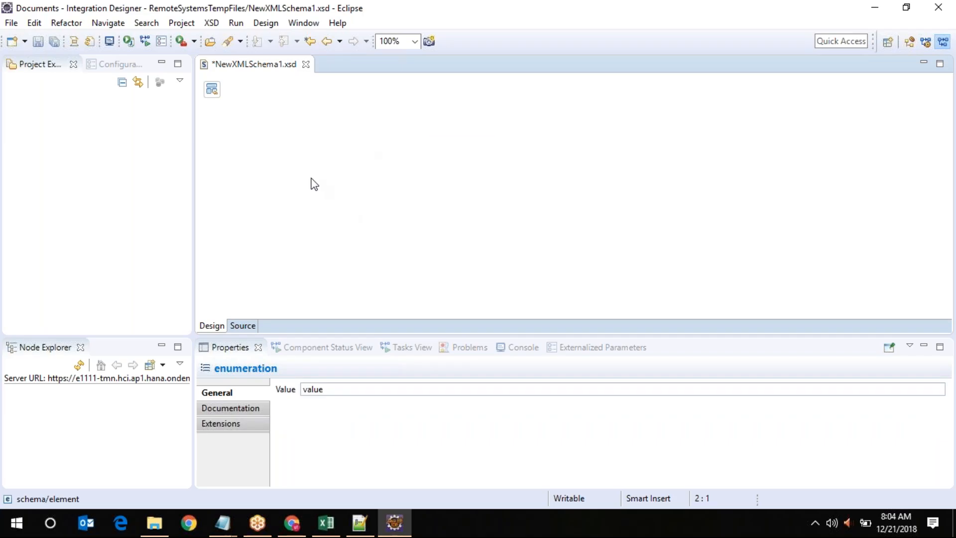
click(211, 89)
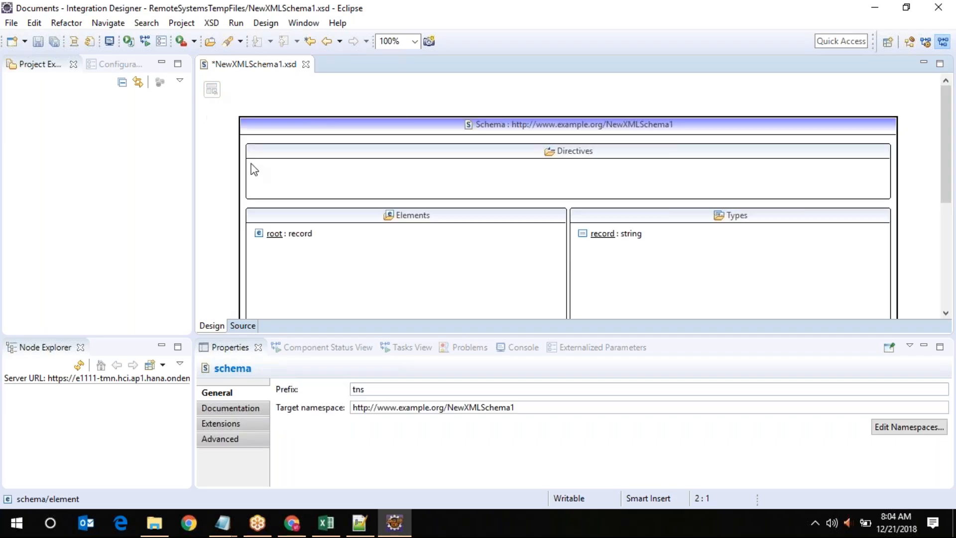
right_click(603, 238)
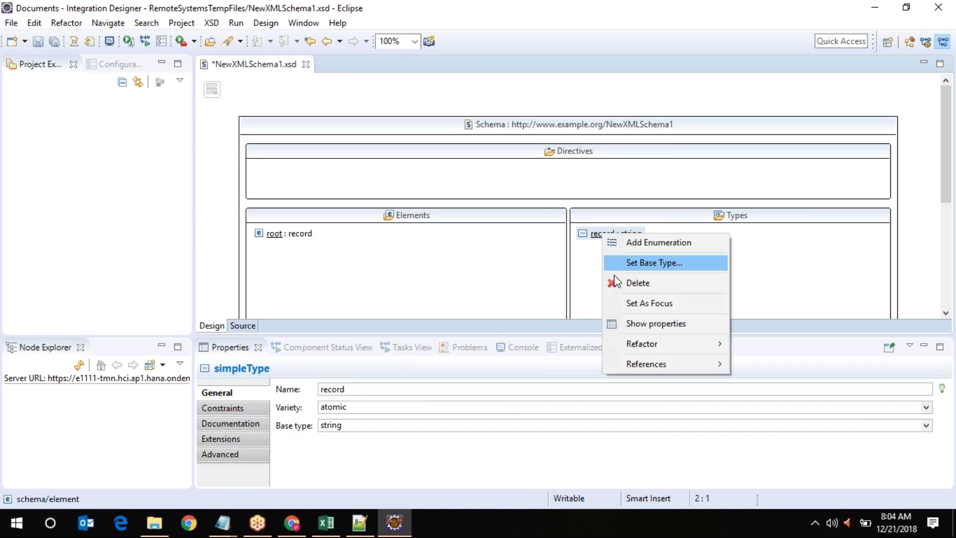
click(277, 235)
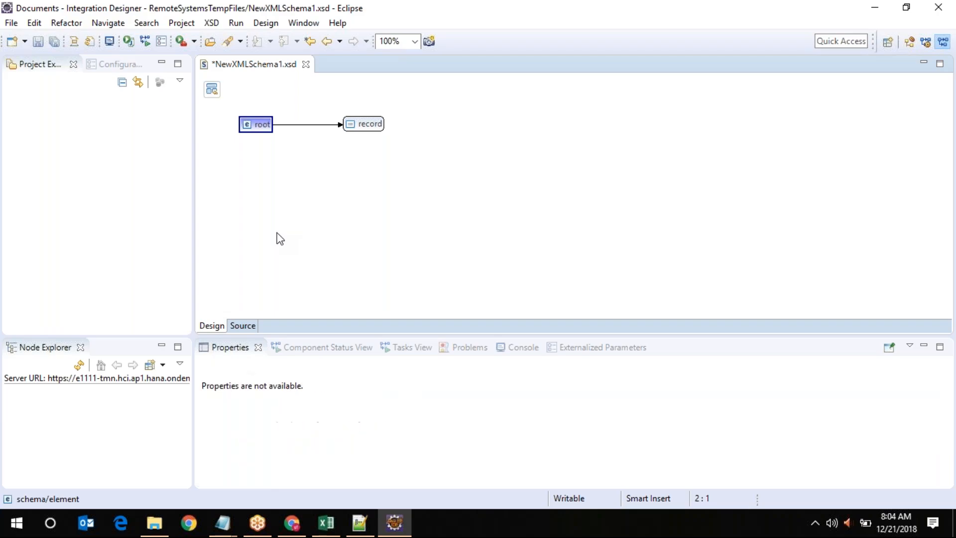
right_click(360, 125)
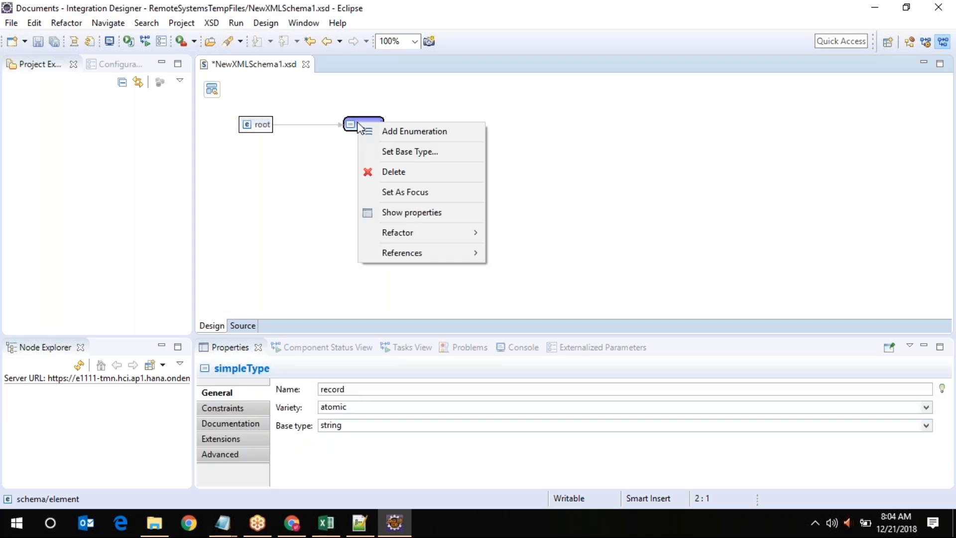
click(392, 172)
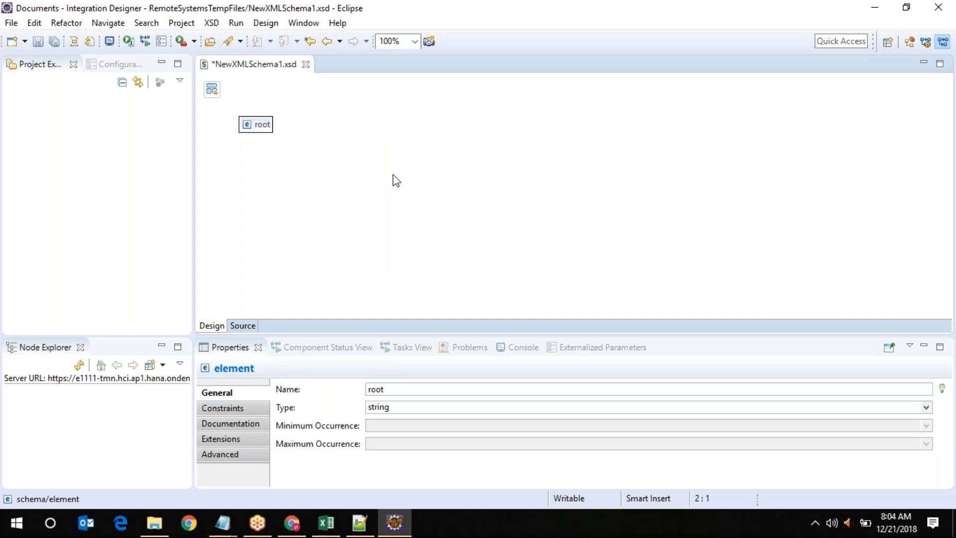
Search the workspace for references to root from the schema overview, then close the results
click(263, 127)
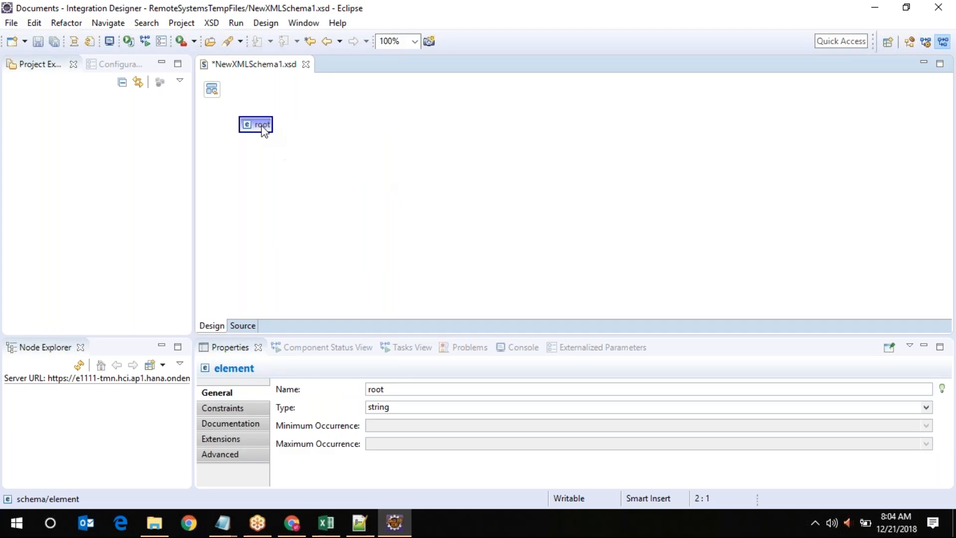
click(211, 89)
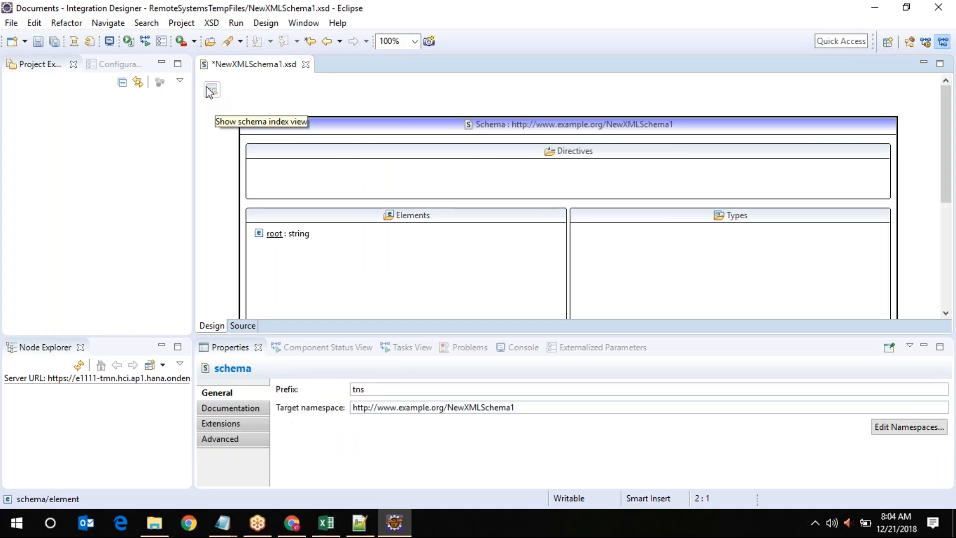
click(274, 235)
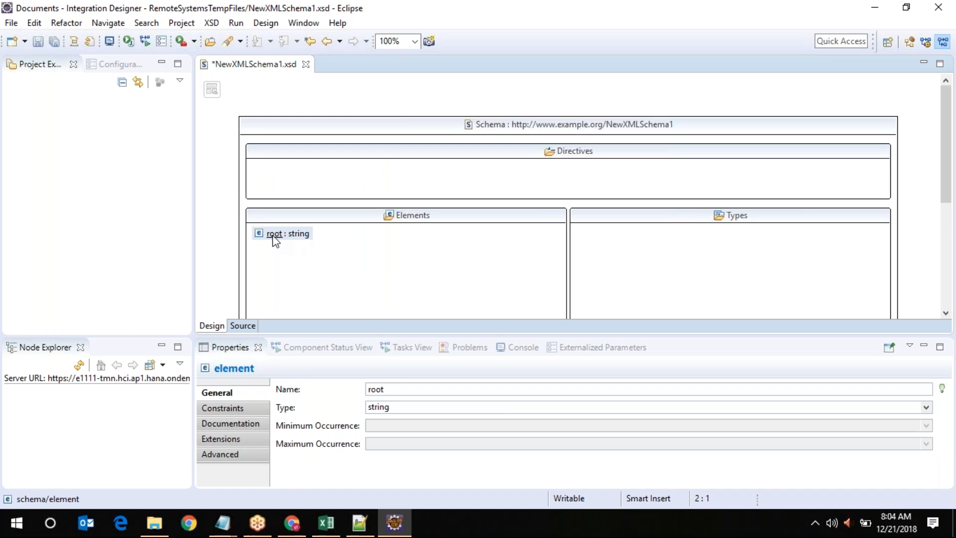
right_click(273, 235)
mouse_move(344, 256)
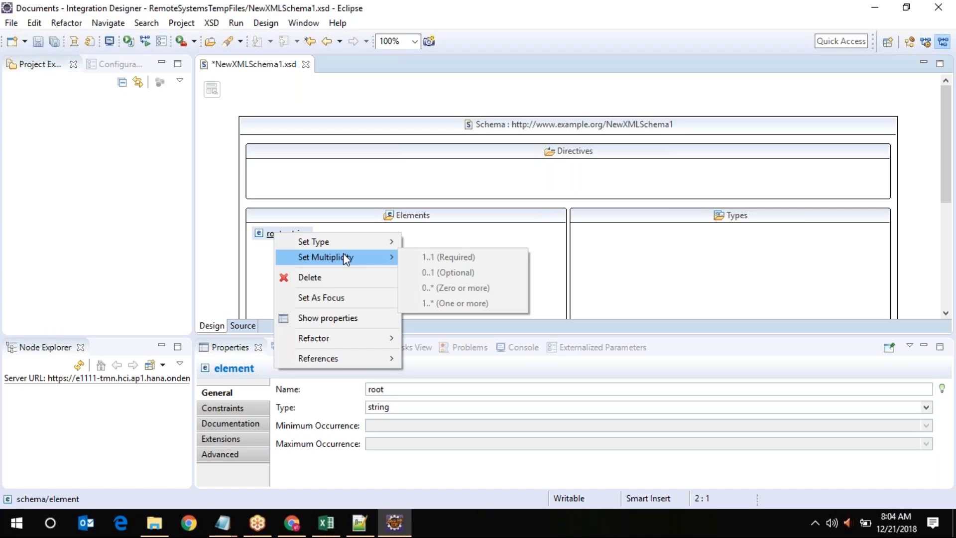
mouse_move(352, 343)
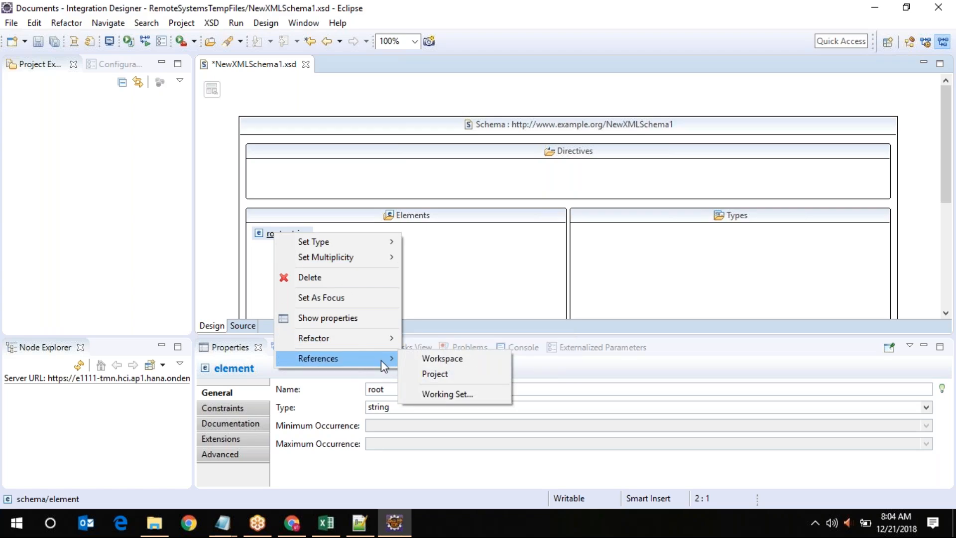
click(449, 361)
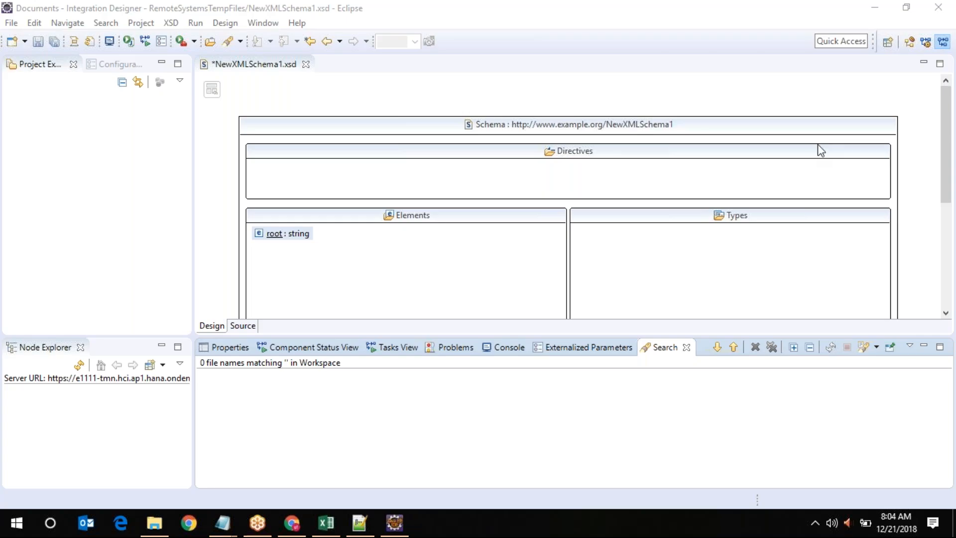
click(687, 347)
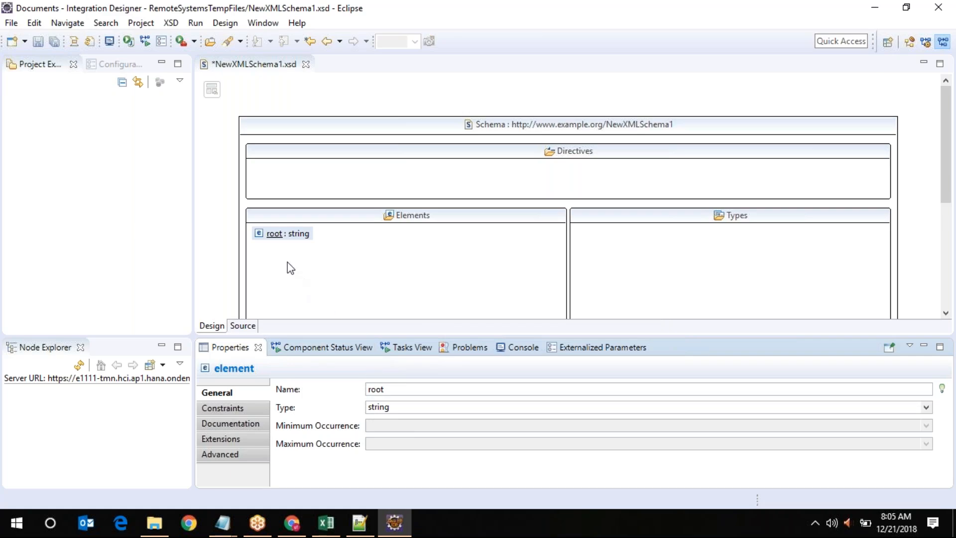
click(272, 235)
Open root's diagram, refresh tenant data in Node Explorer, and dismiss the logon error
double_click(273, 235)
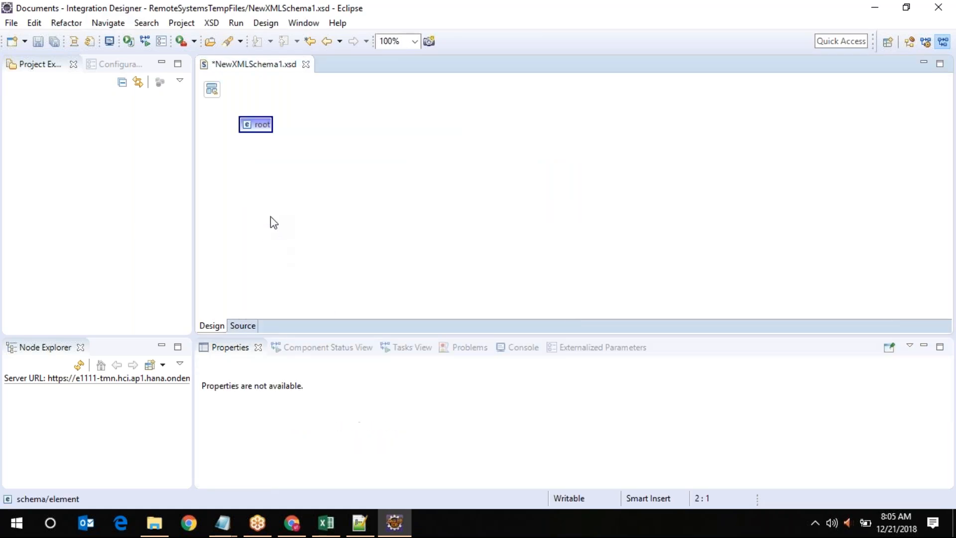
right_click(260, 129)
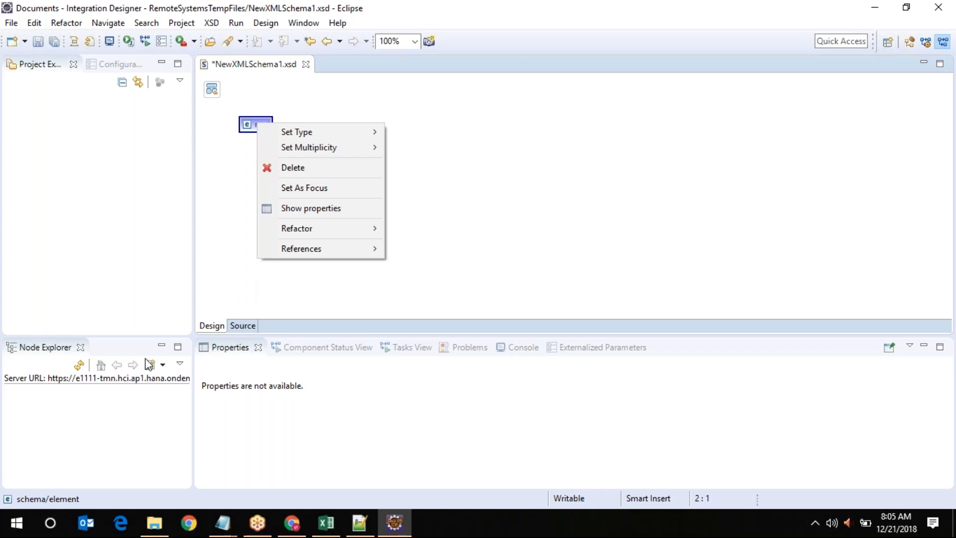
click(79, 365)
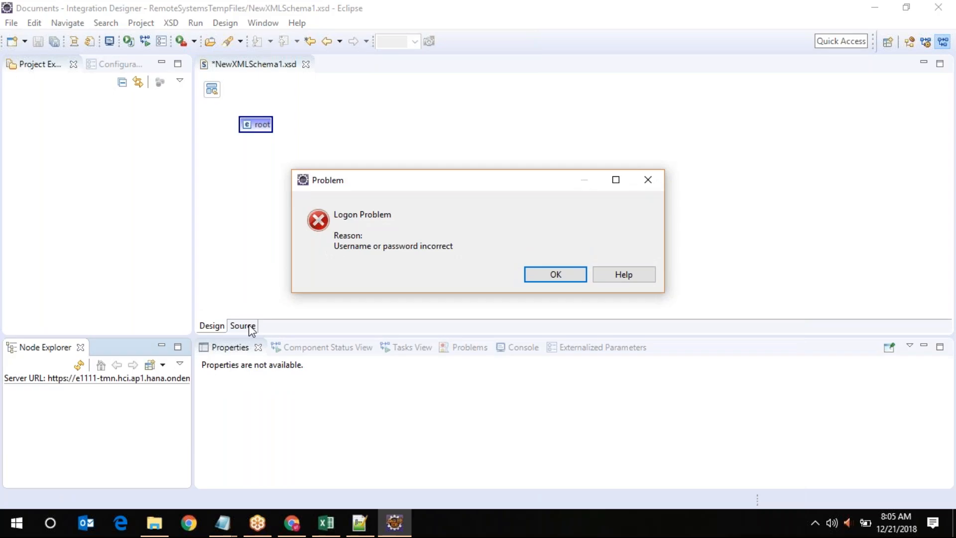
click(565, 281)
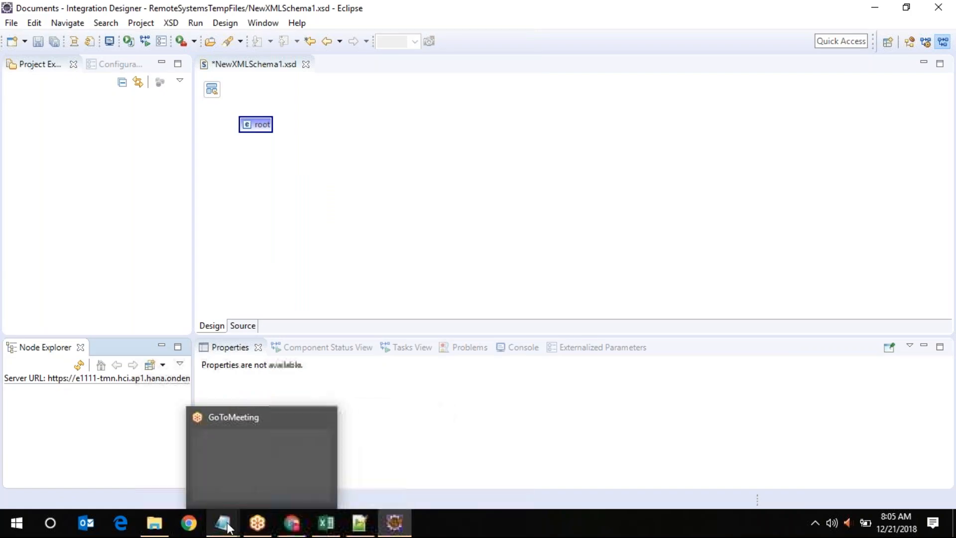
Select the user ID on line one of the Notepad remote desktop notes, then return to Eclipse
mouse_move(222, 523)
click(142, 474)
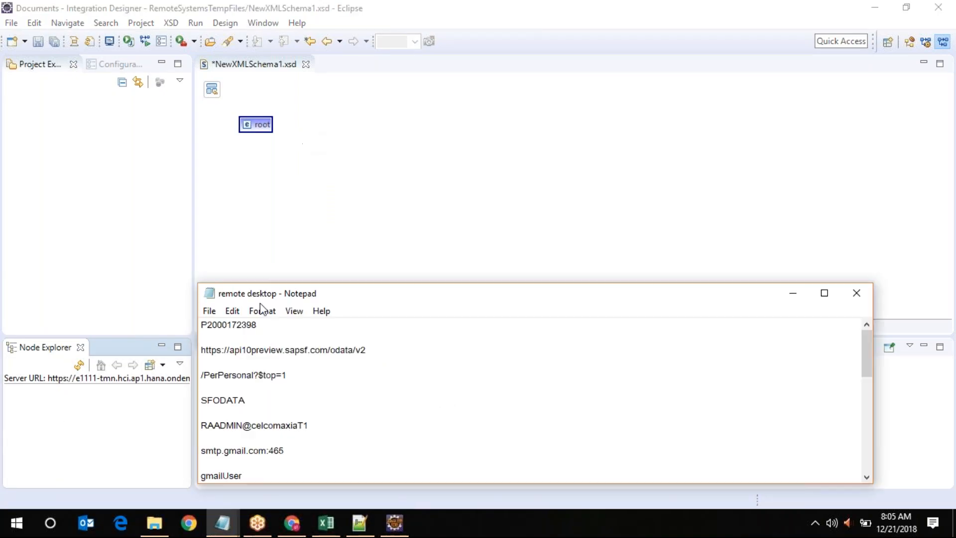
double_click(239, 324)
key(ctrl+c)
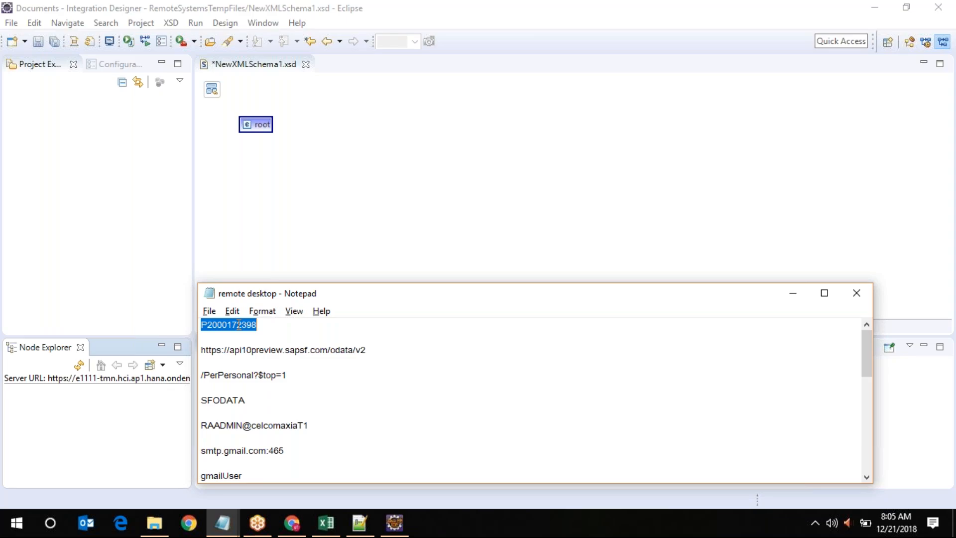
click(90, 404)
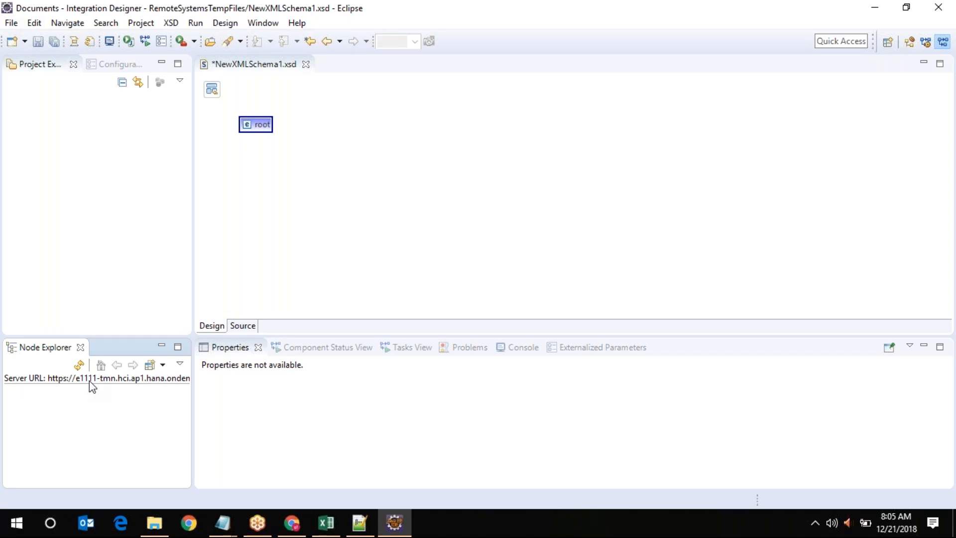
Enter the pasted user ID and password for the Operations Server, test the connection, and save
click(151, 366)
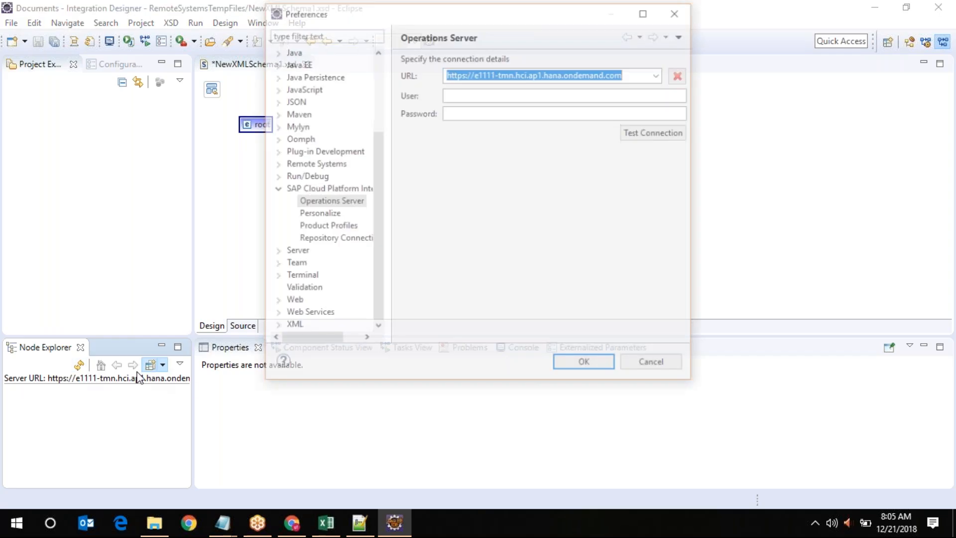
click(521, 93)
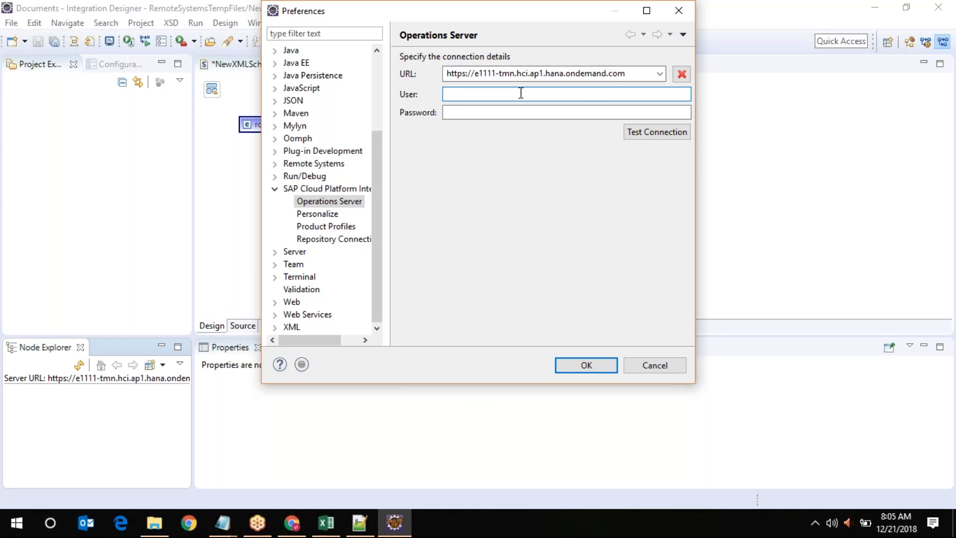
key(ctrl+v)
click(513, 112)
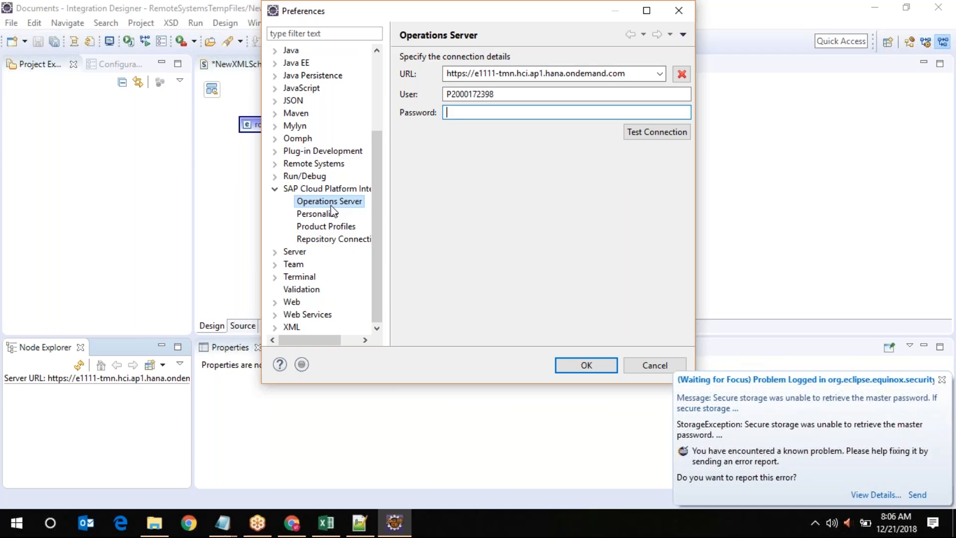
text(*********)
key(Tab)
click(641, 129)
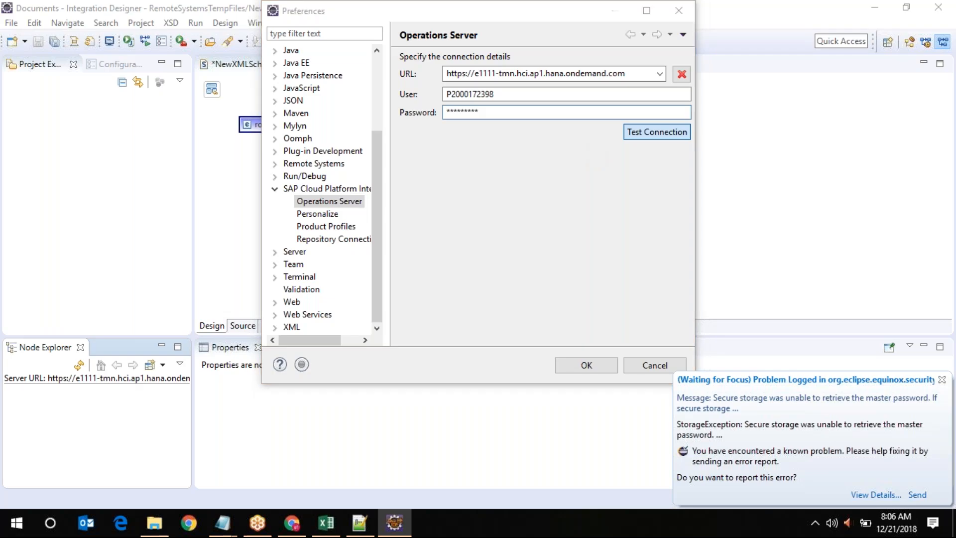
click(630, 217)
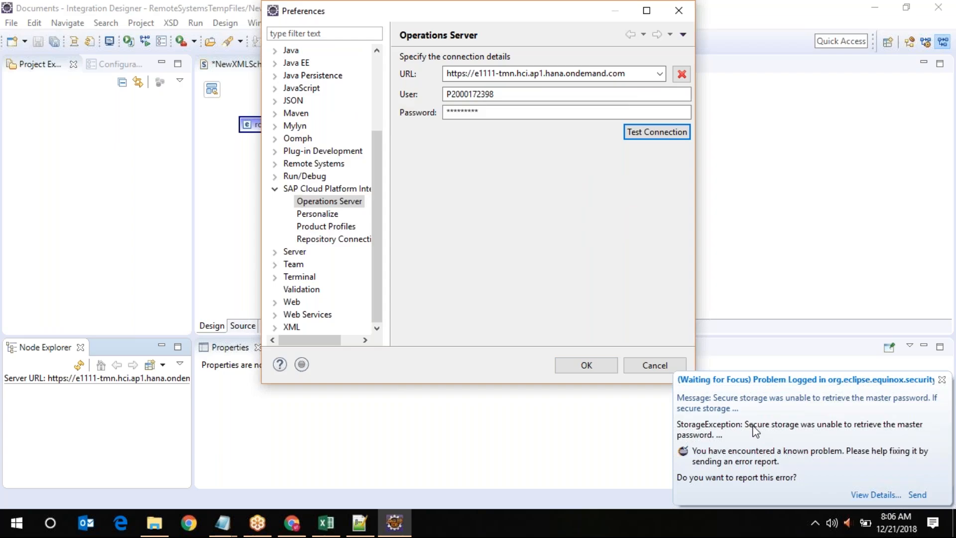
click(596, 374)
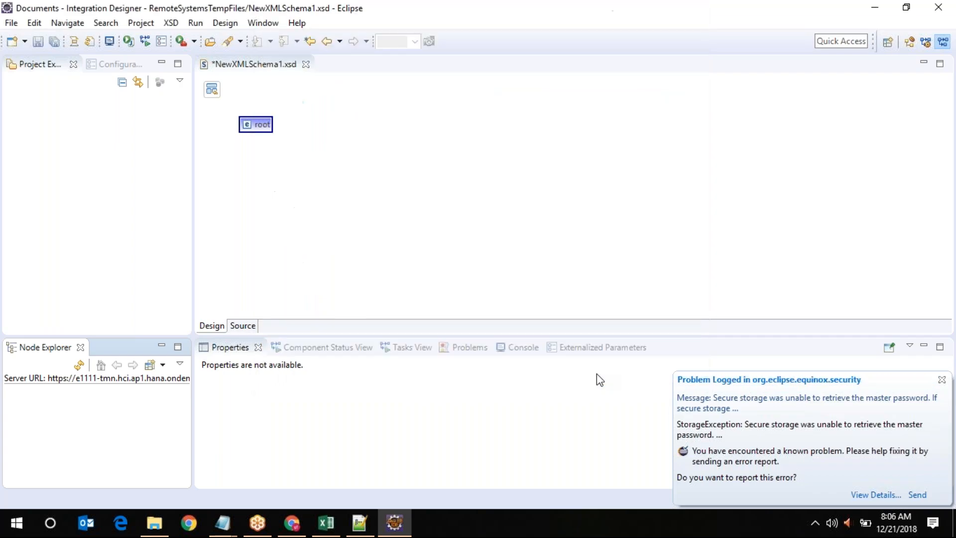
Send the error report, retry the tenant connection, dismiss the logon error, and reopen Operations Server settings
click(915, 496)
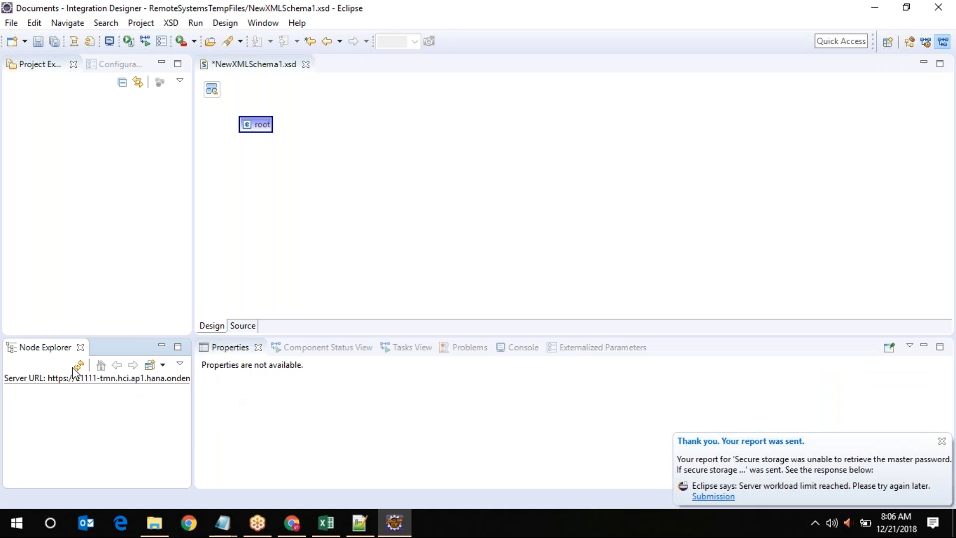
click(162, 365)
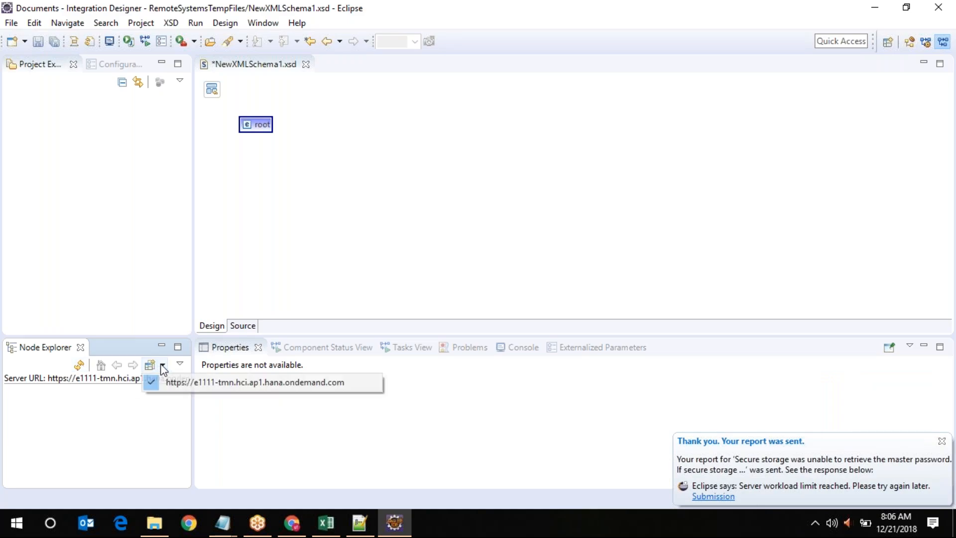
click(78, 365)
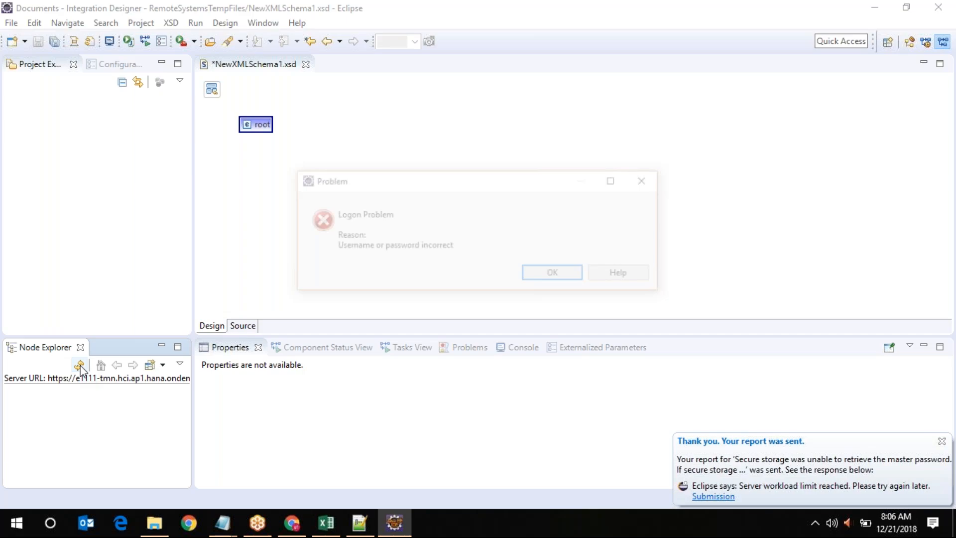
click(557, 276)
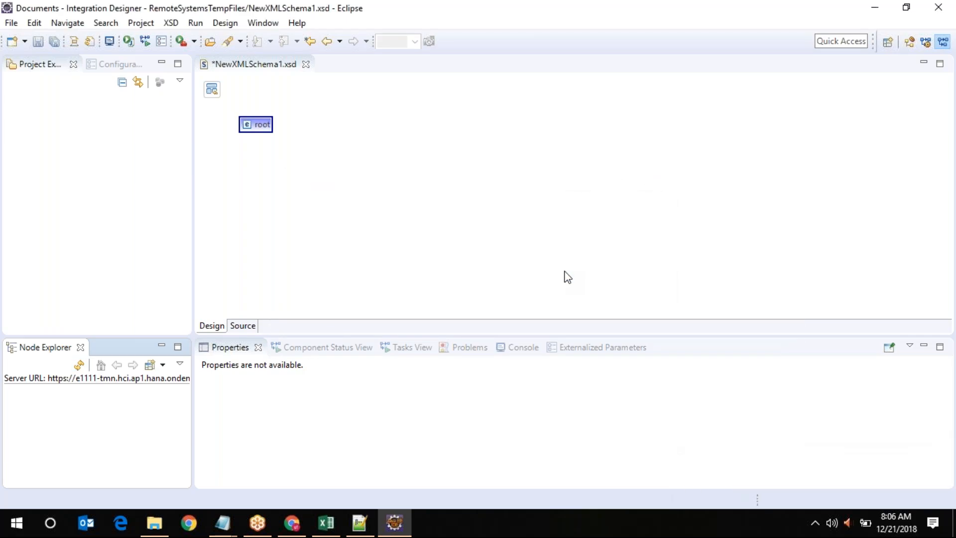
click(153, 365)
Append /itspaces to the server URL and fill in the tenant user name and password
click(632, 74)
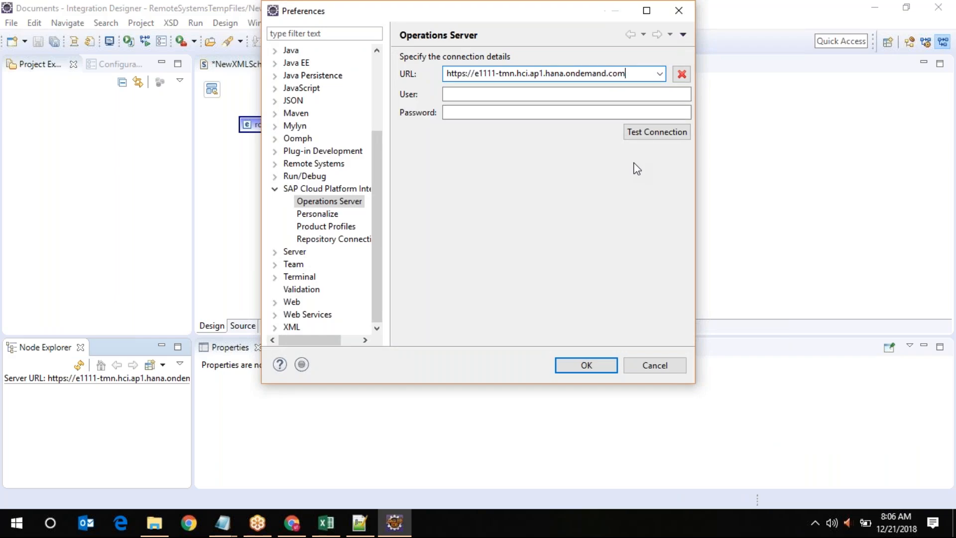
key(alt+Tab)
key(alt+Tab)
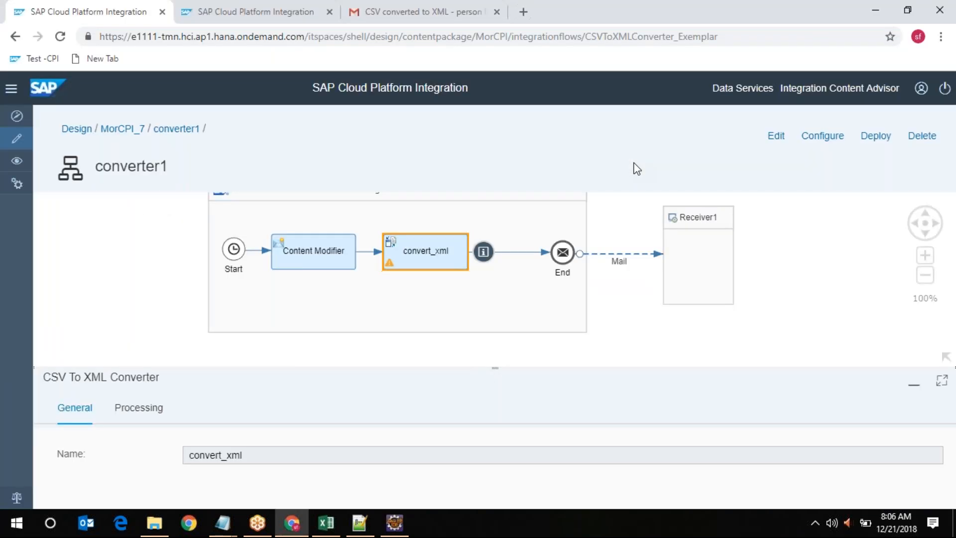
key(alt+Tab)
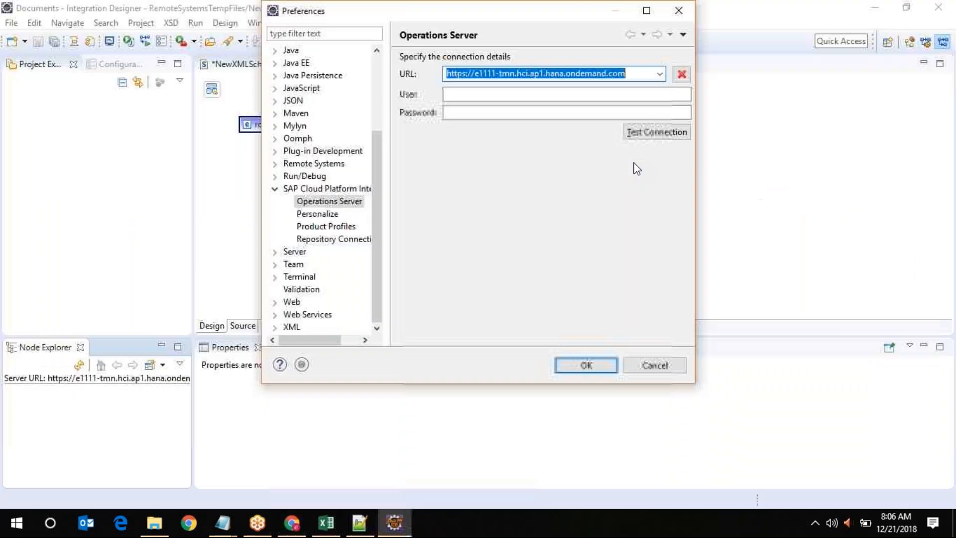
click(639, 73)
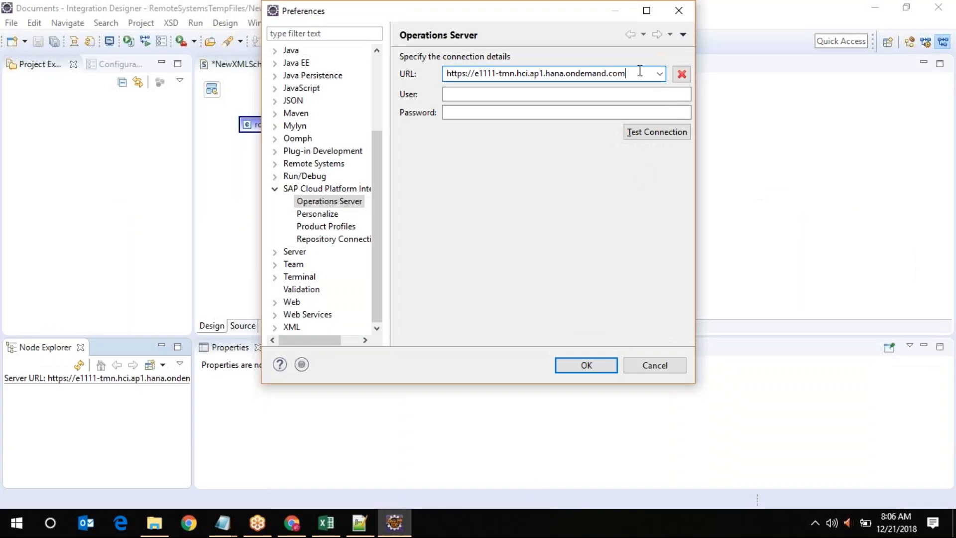
text(/)
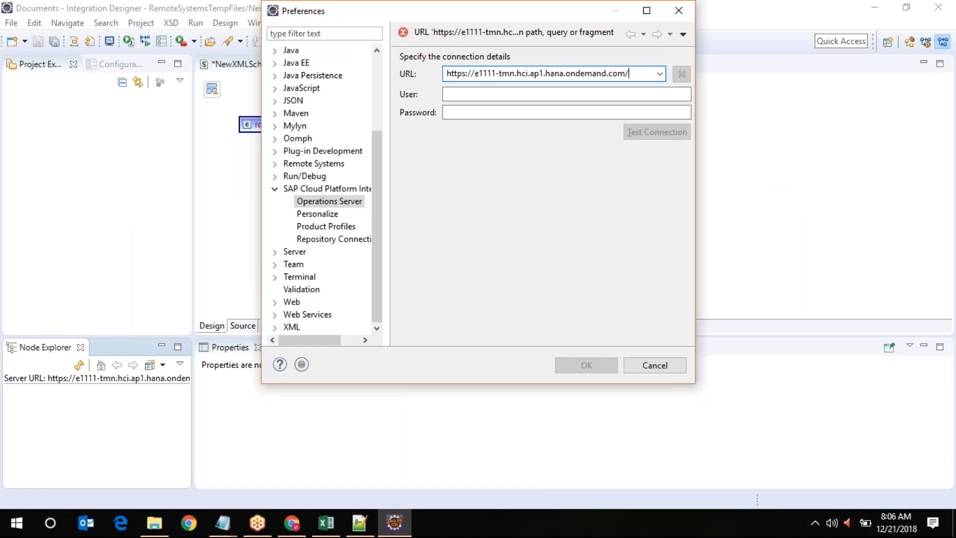
text(itspaces)
key(Tab)
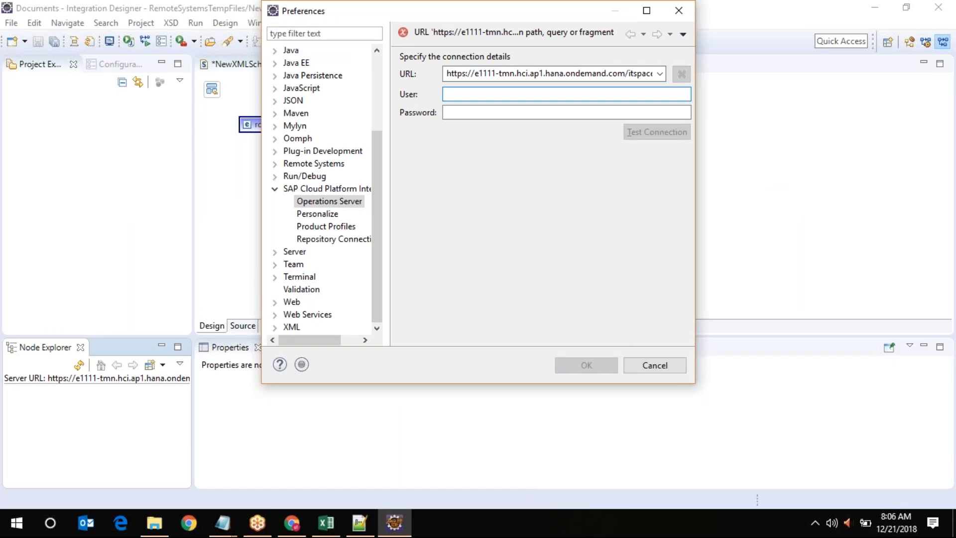
key(ctrl+v)
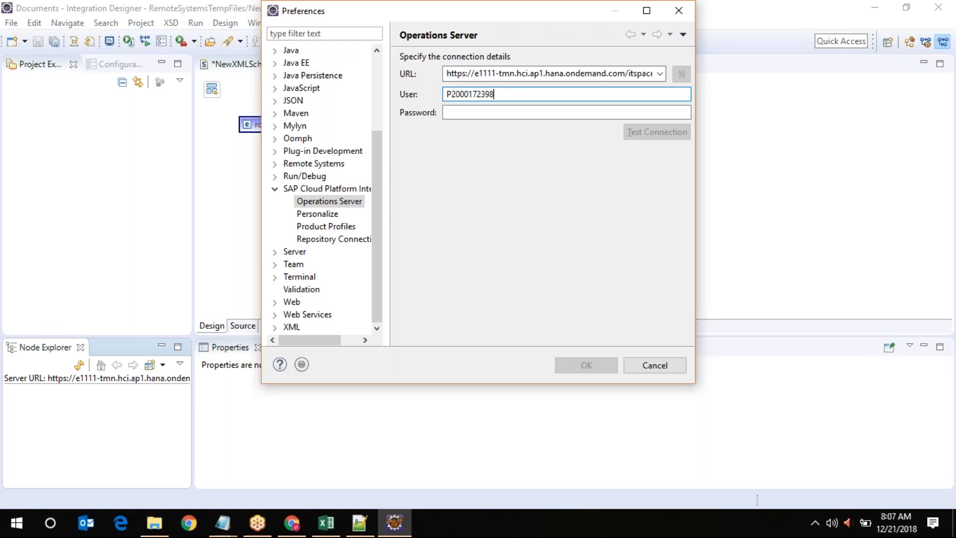
text(*********)
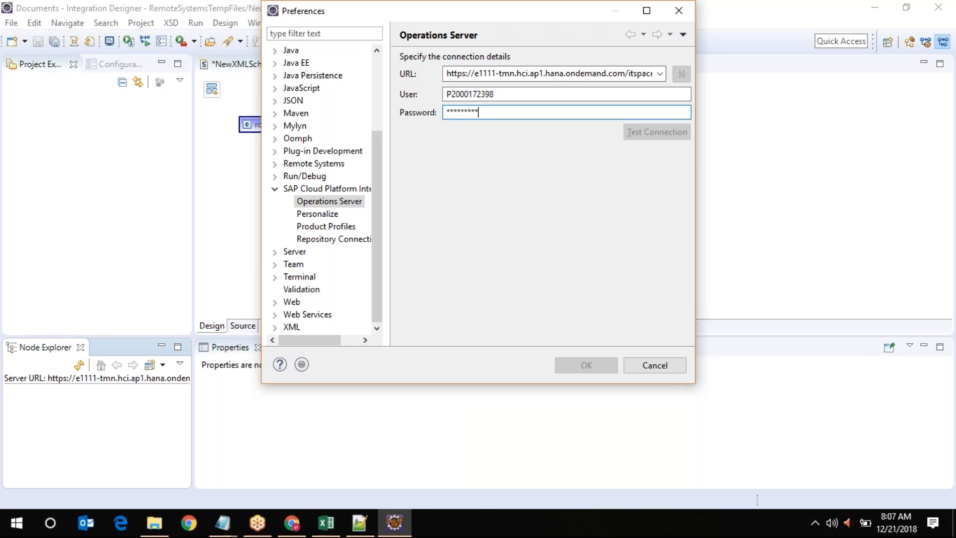
Remove /itspaces from the URL, test the connection, and save the Operations Server settings
double_click(618, 74)
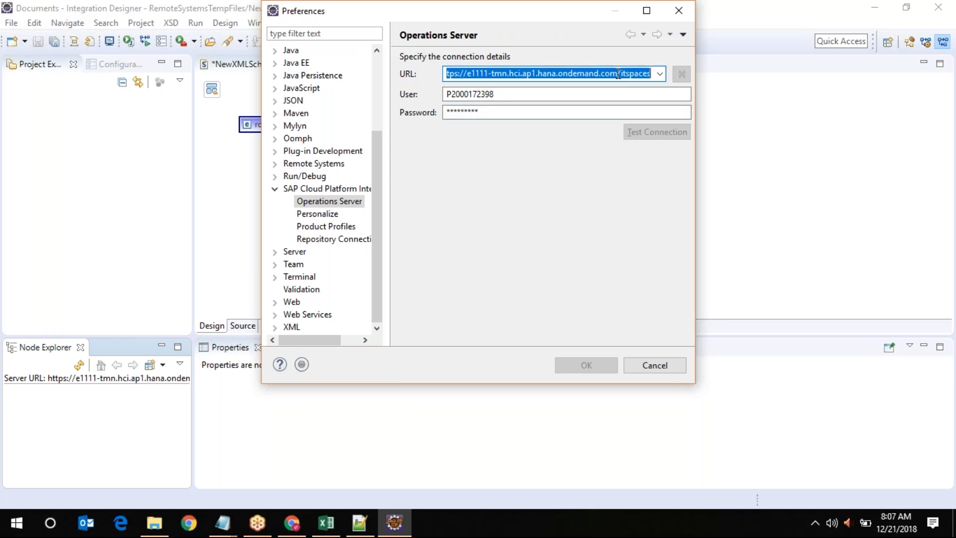
click(618, 74)
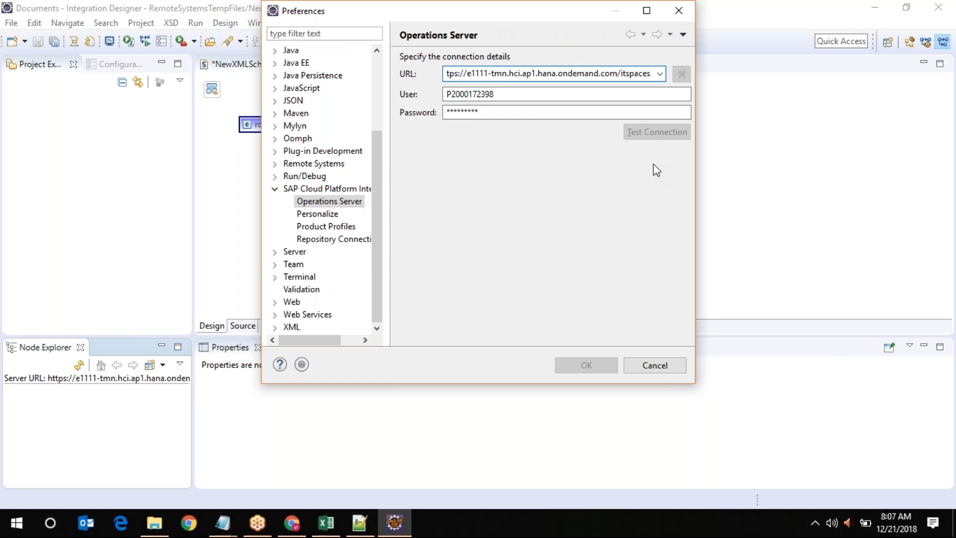
key(Delete)
key(Delete)
key(Delete)
key(Delete)
key(Delete)
key(Delete)
key(Delete)
key(Delete)
key(Delete)
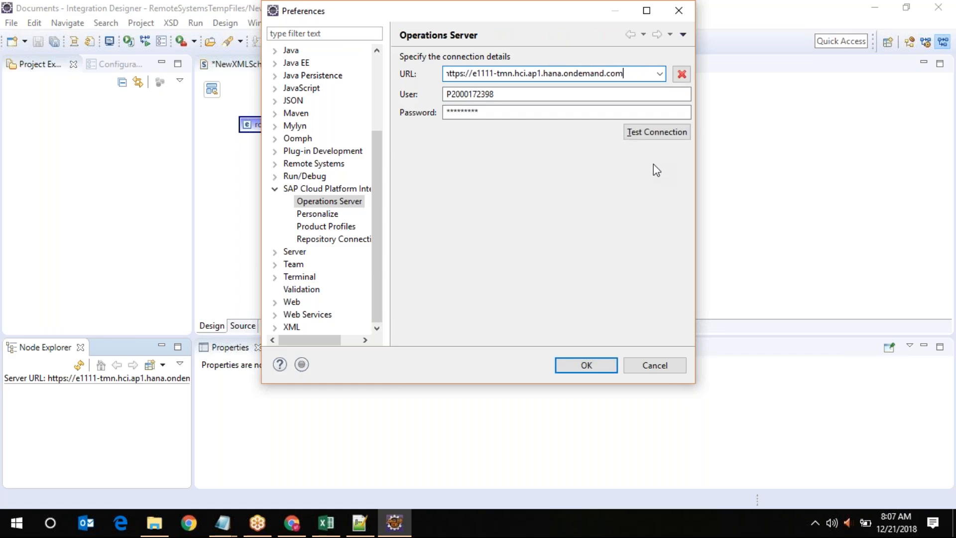
click(658, 138)
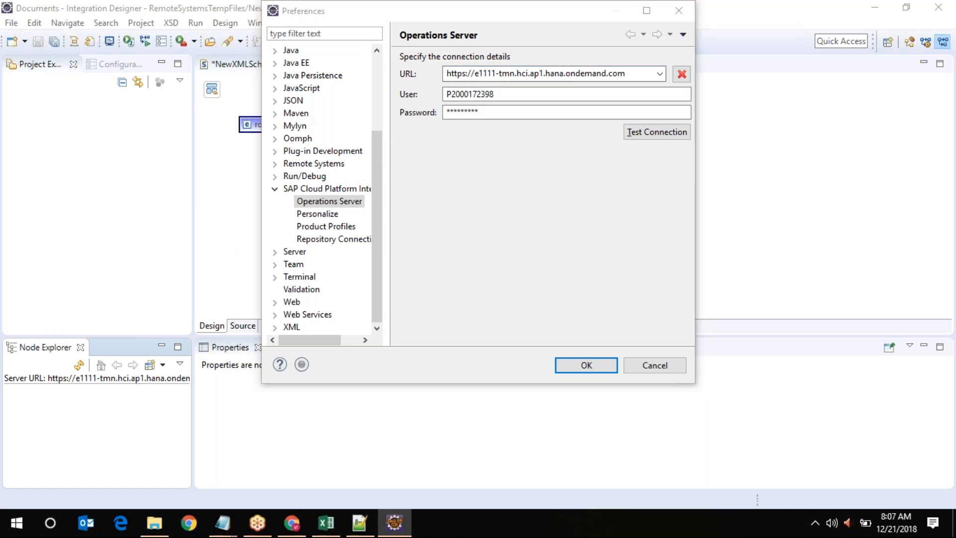
click(617, 217)
click(587, 369)
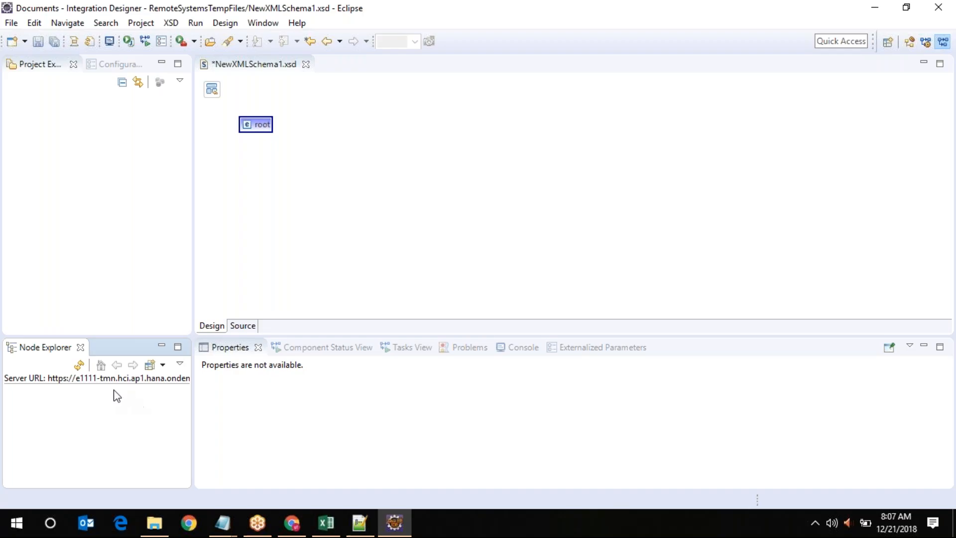
Refresh Node Explorer, dismiss the logon error, and close NewXMLSchema1.xsd without saving
click(79, 367)
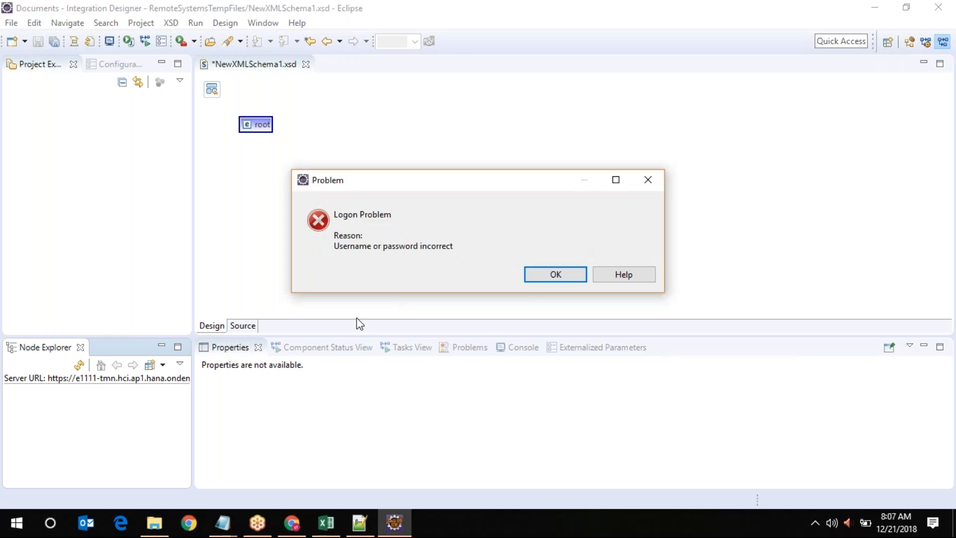
click(554, 275)
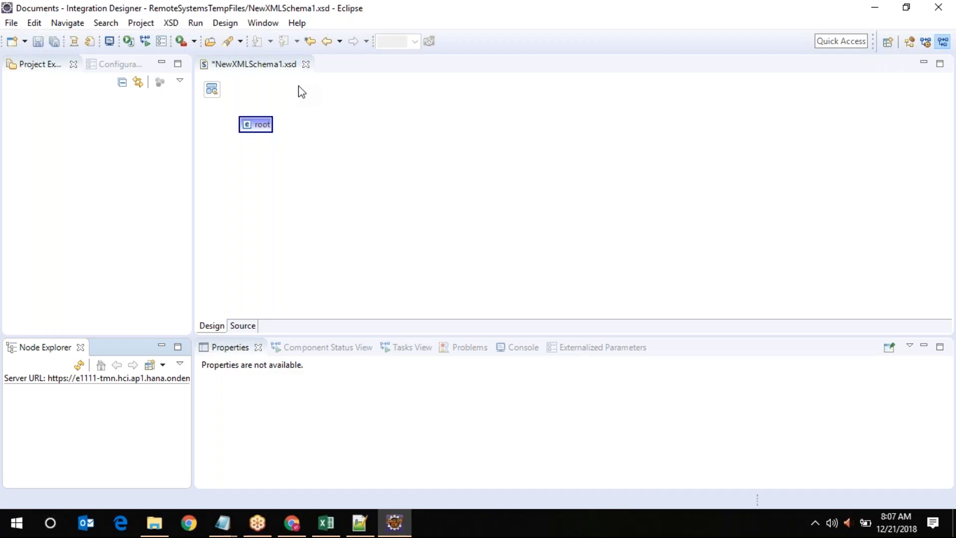
click(305, 64)
click(550, 272)
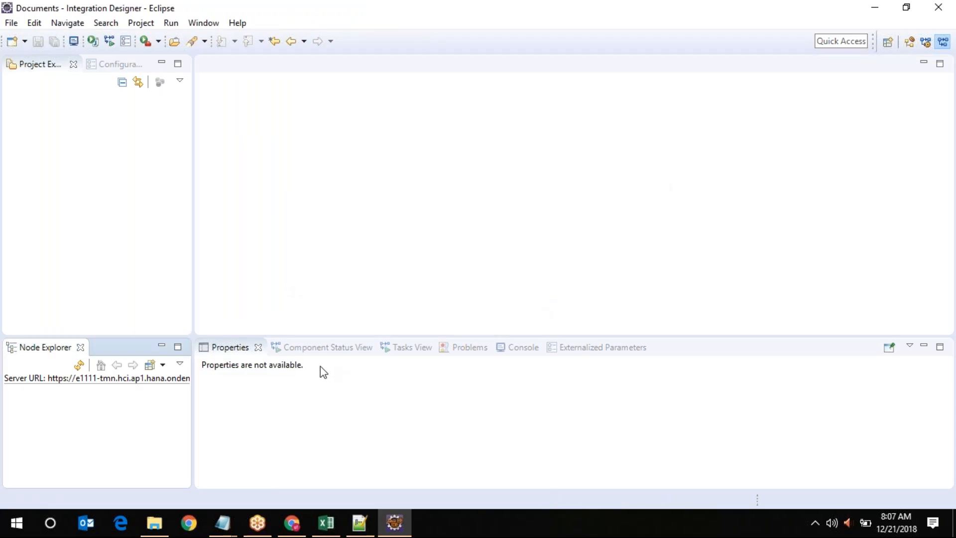
click(203, 22)
Switch the workbench to the Integration Designer perspective
mouse_move(230, 107)
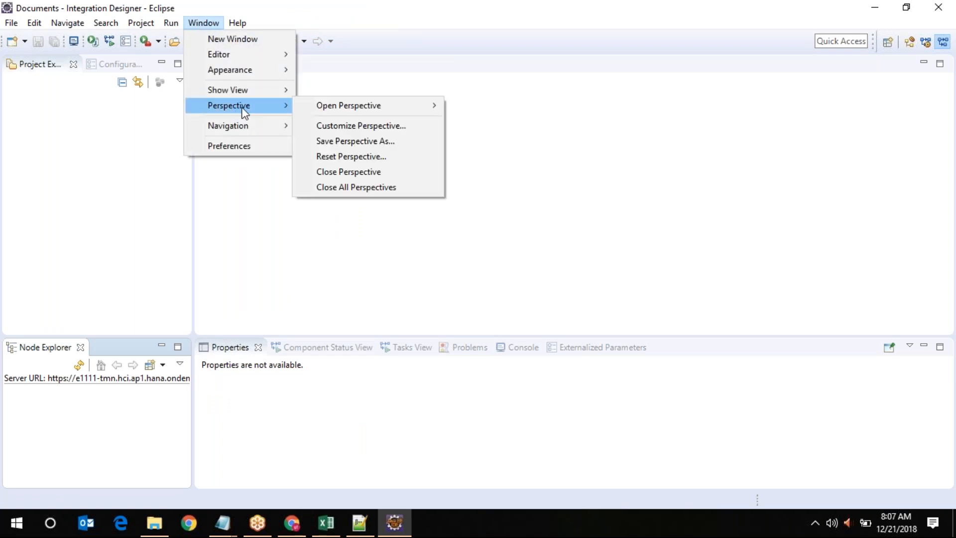
mouse_move(380, 107)
click(478, 106)
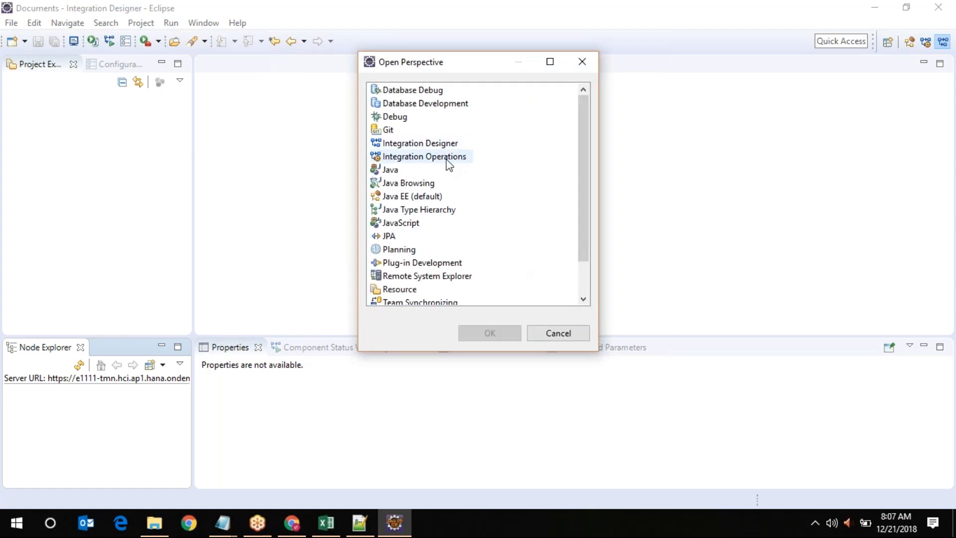
click(444, 144)
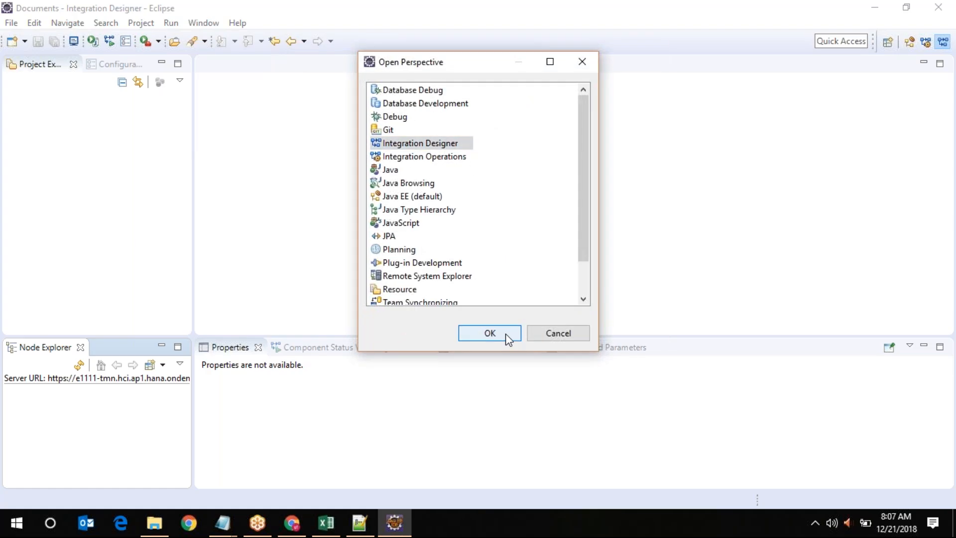
click(506, 334)
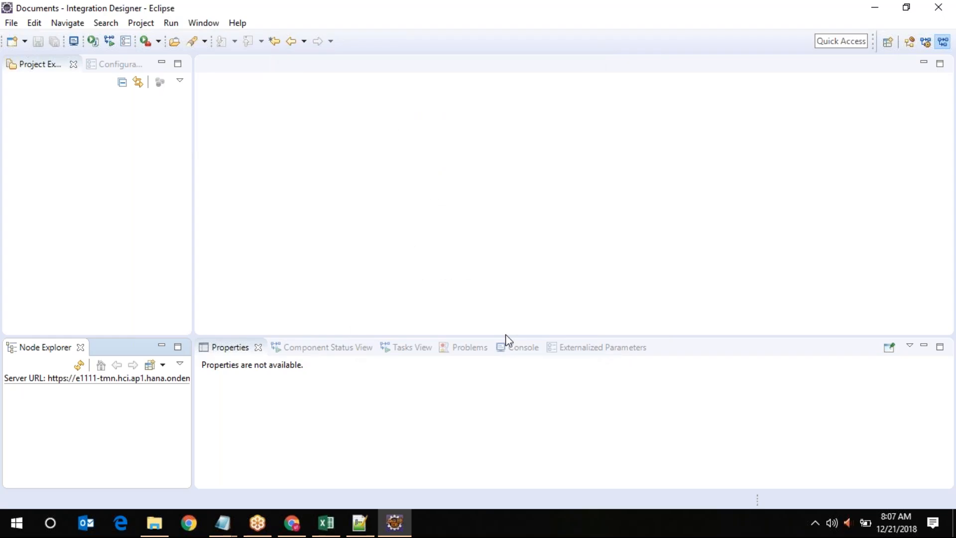
Reset the Integration Designer perspective to its default layout
click(209, 21)
mouse_move(256, 105)
mouse_move(262, 89)
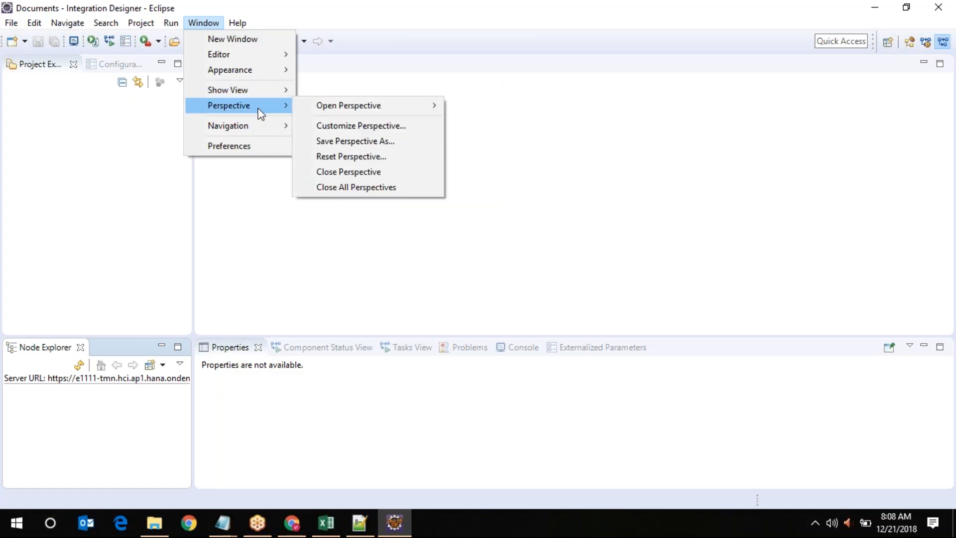
click(362, 157)
click(546, 271)
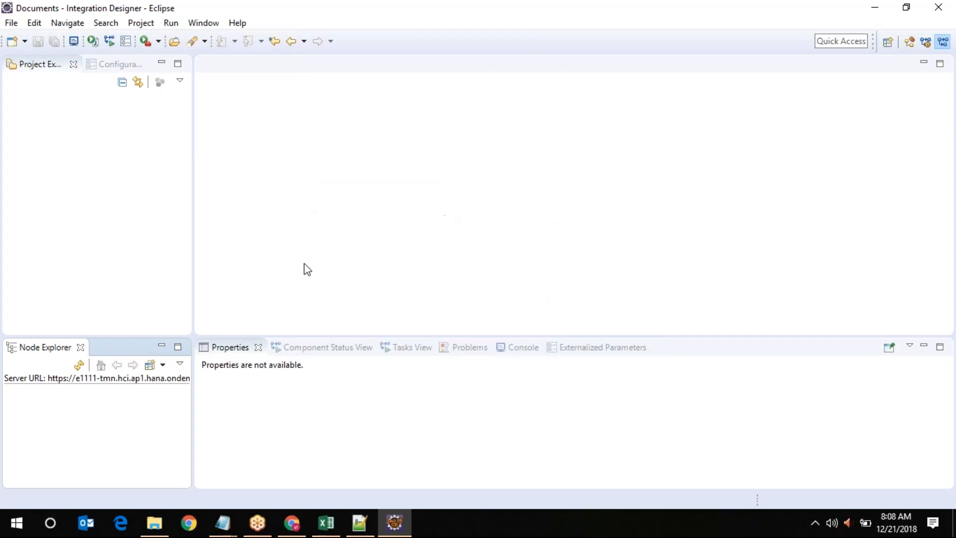
click(217, 24)
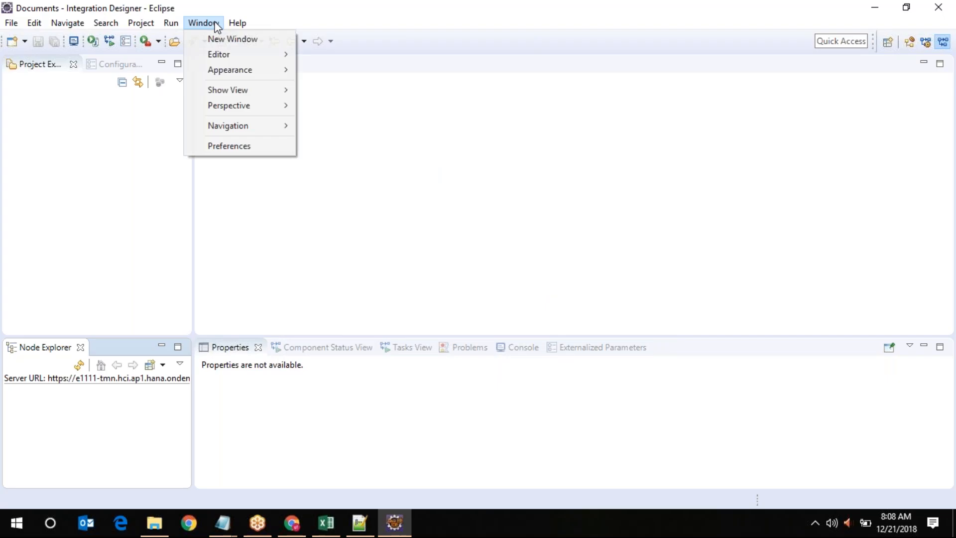
In Operations Server preferences, keep the tenant URL, enter the user ID and password, and test the connection
click(262, 146)
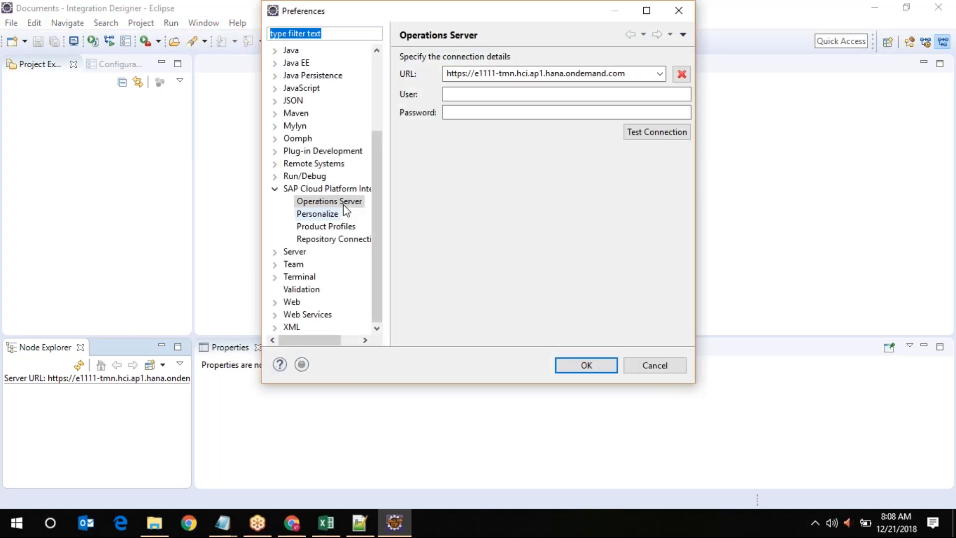
click(659, 74)
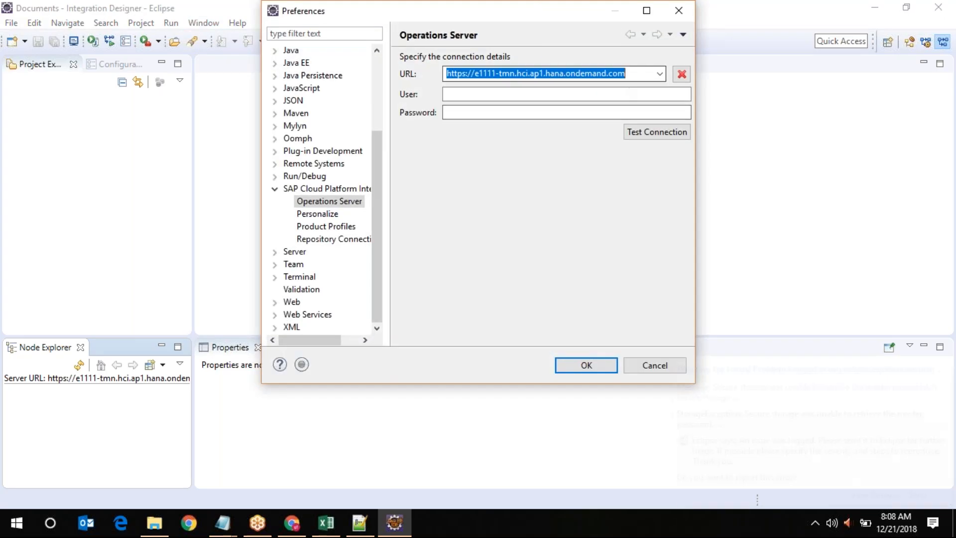
click(660, 75)
click(646, 76)
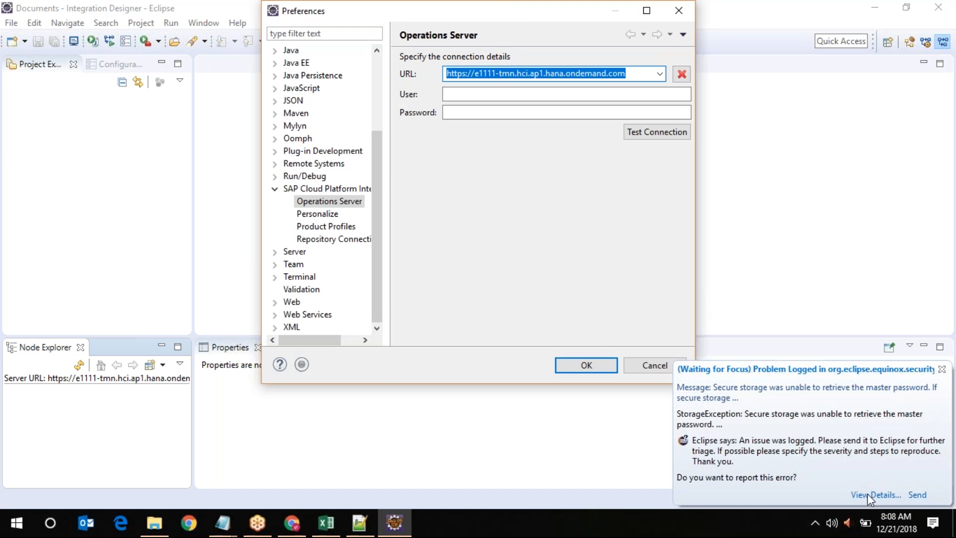
key(Tab)
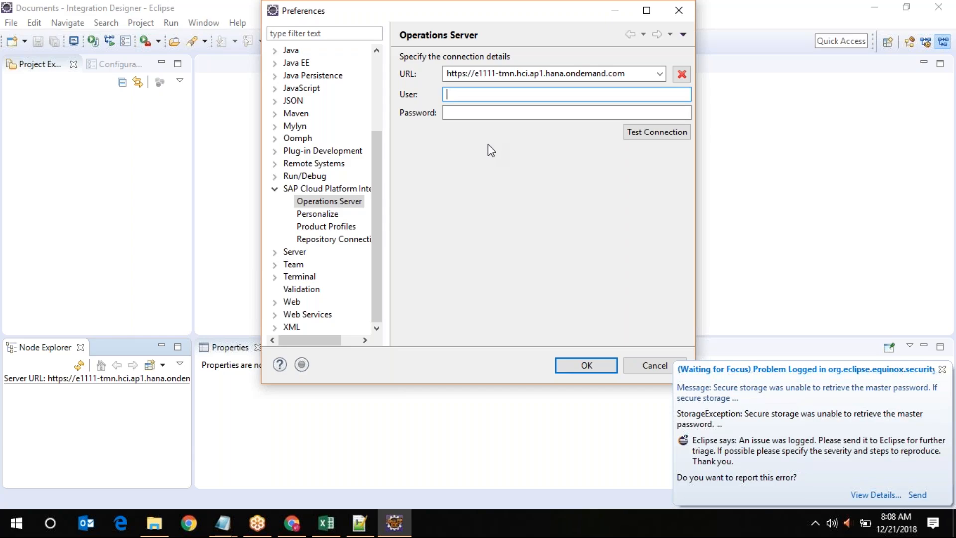
key(ctrl+v)
key(Tab)
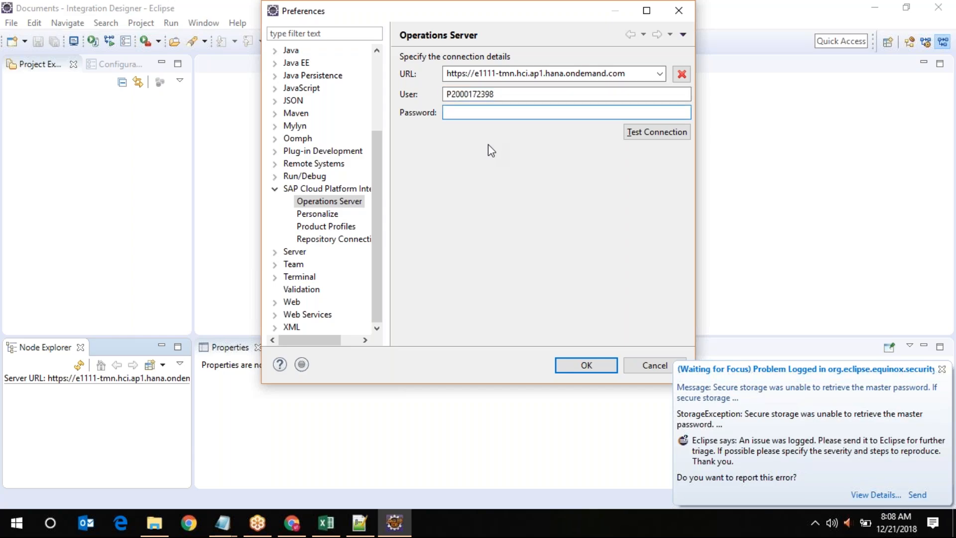
text(*********)
click(628, 134)
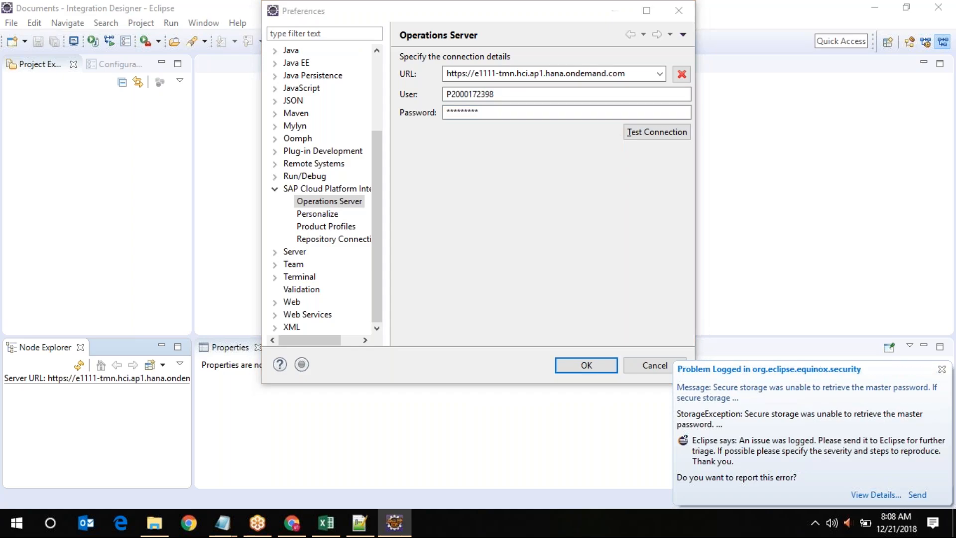
In Personalize, set the integration flow templates folder to This PC > Documents and apply
click(316, 215)
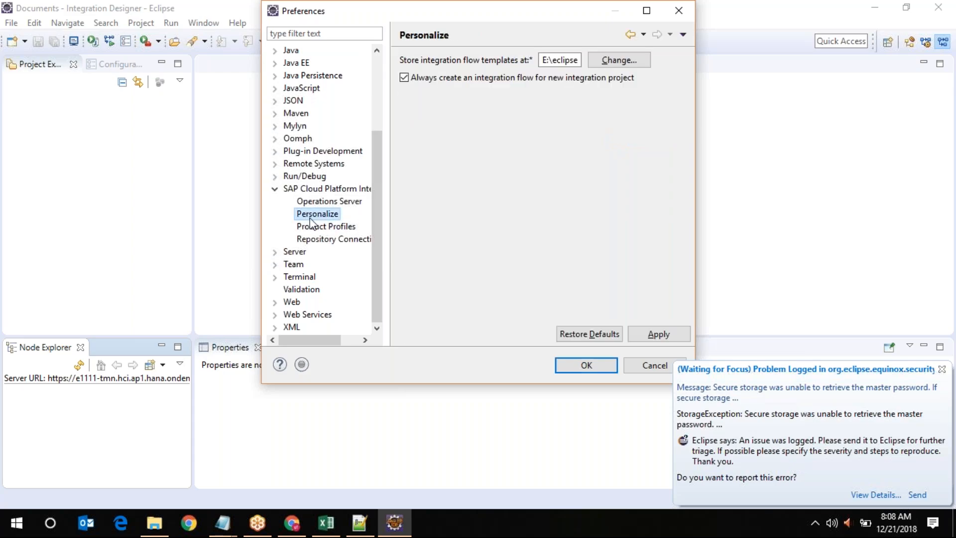
click(607, 70)
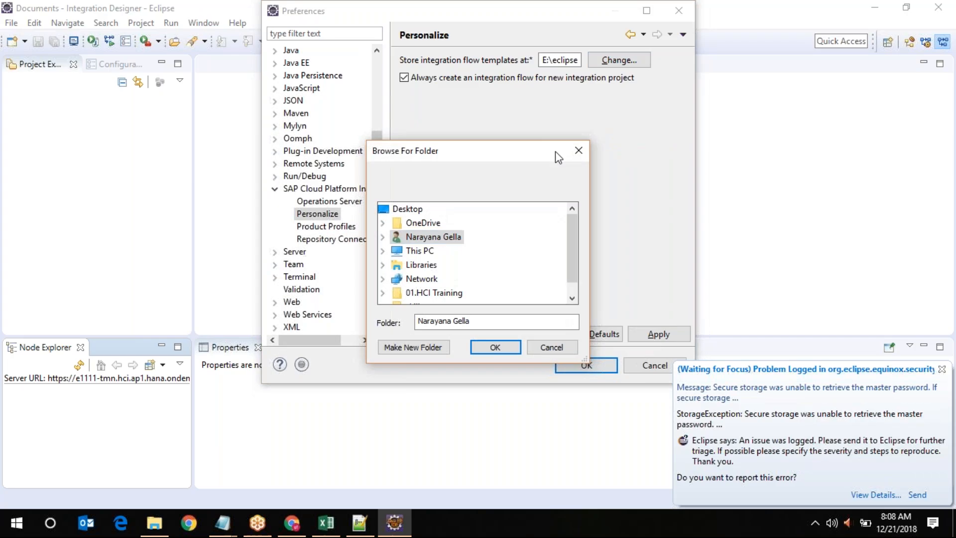
click(420, 251)
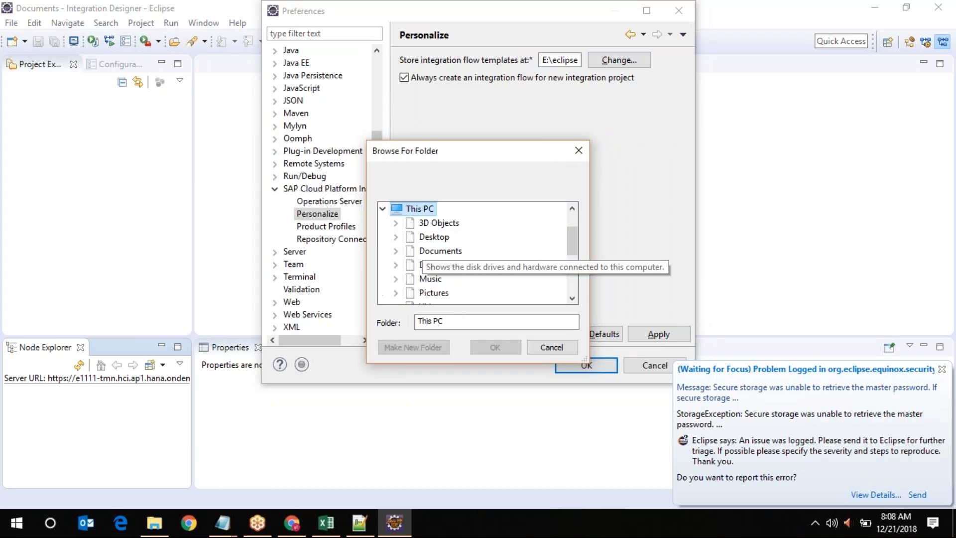
click(440, 251)
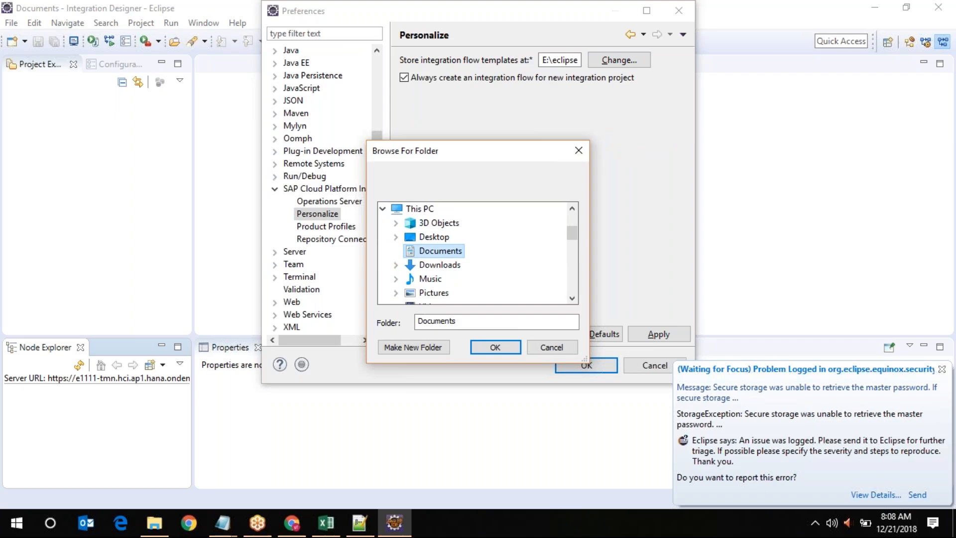
click(496, 348)
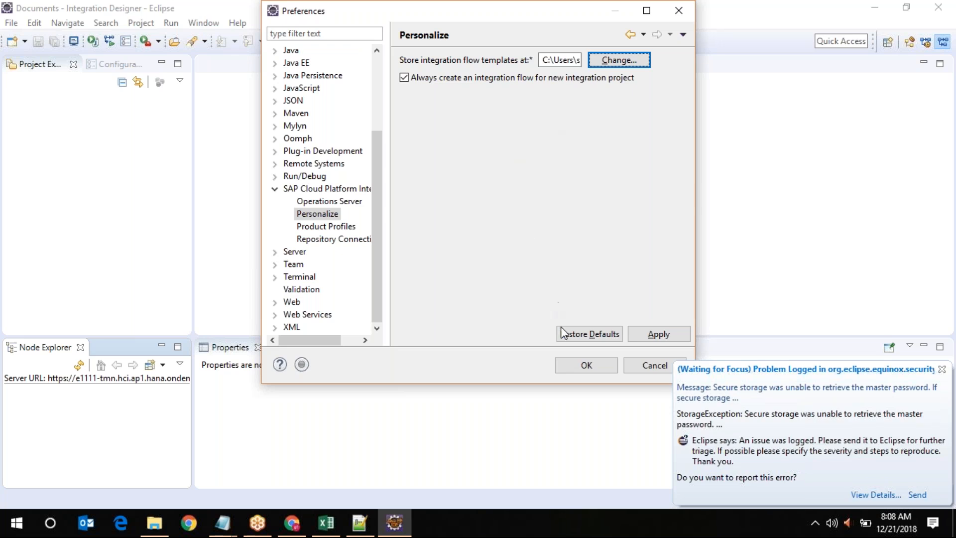
click(664, 334)
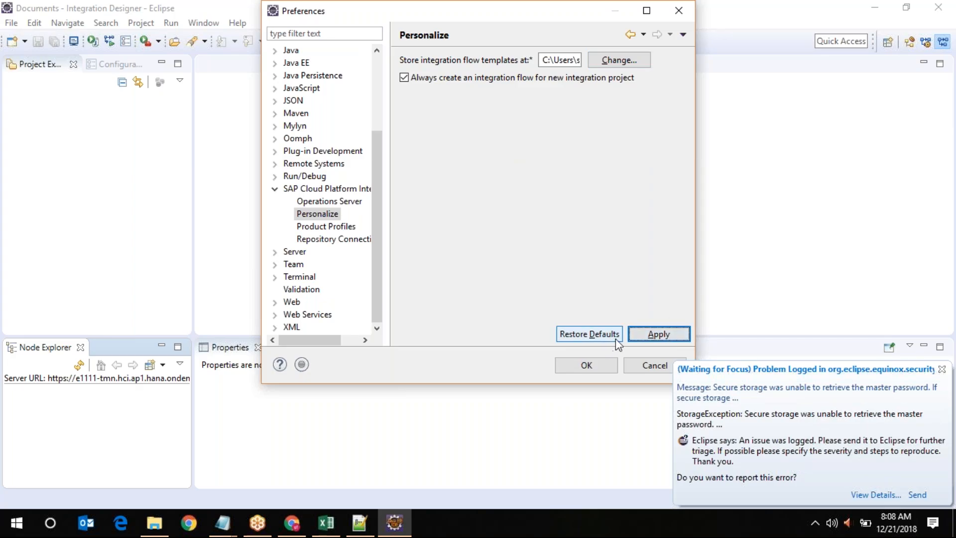
Review the Product Profiles and Repository Connection pages, then save and close Preferences
click(322, 227)
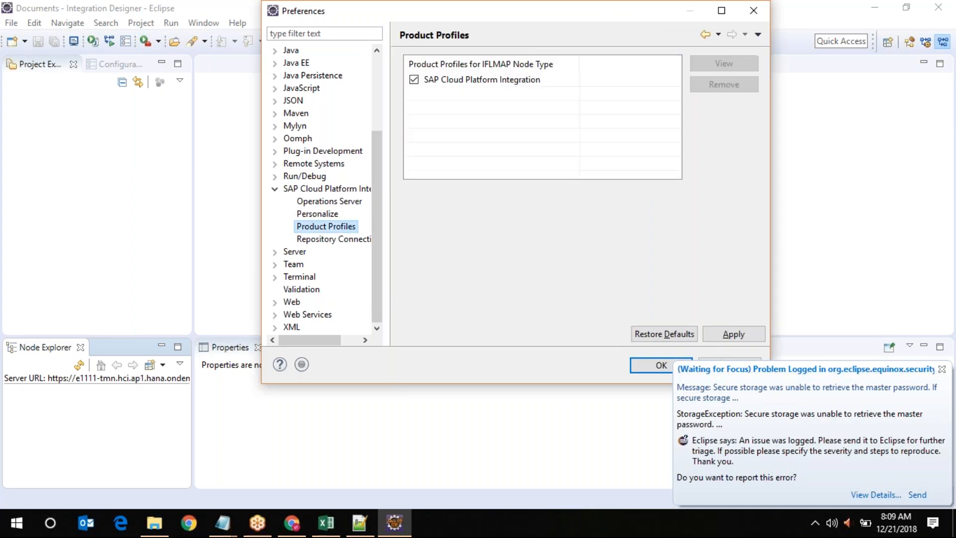
click(332, 239)
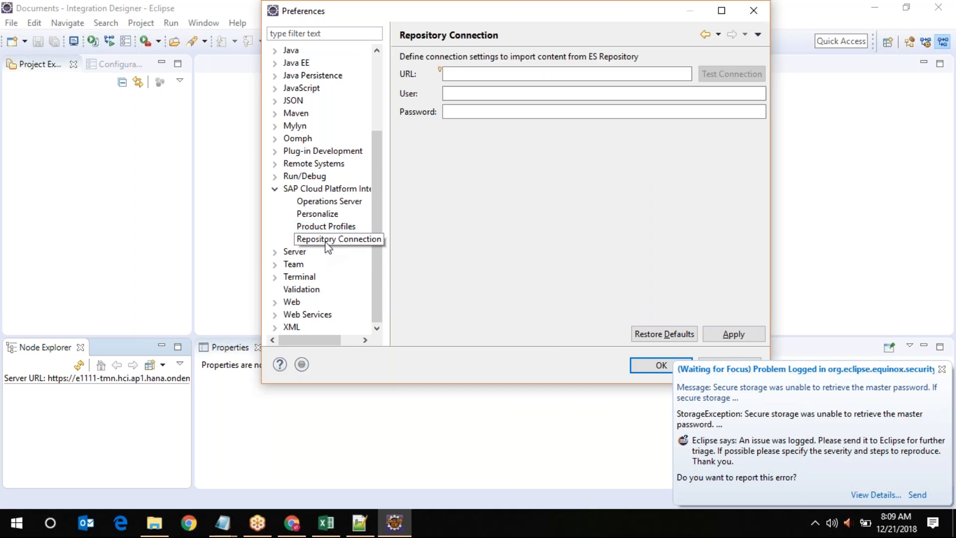
click(327, 201)
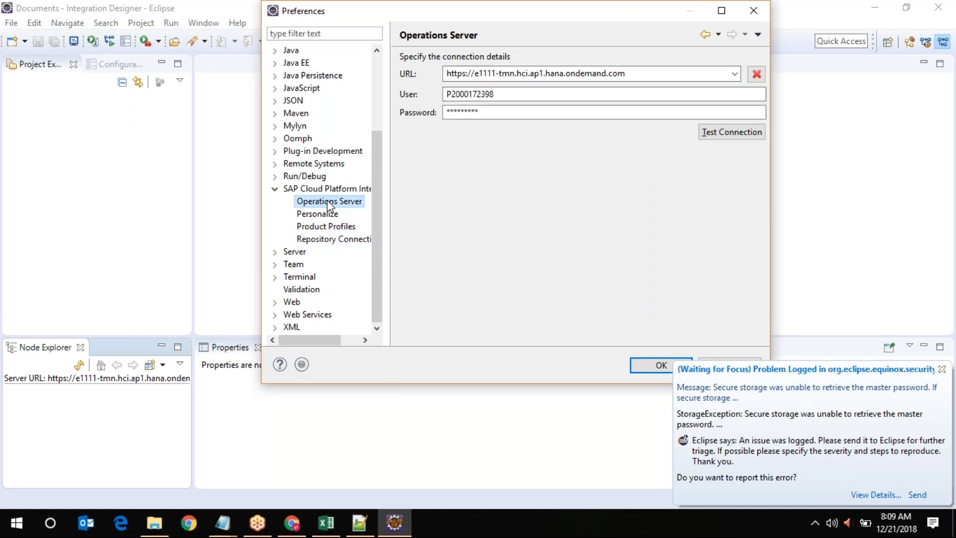
click(652, 369)
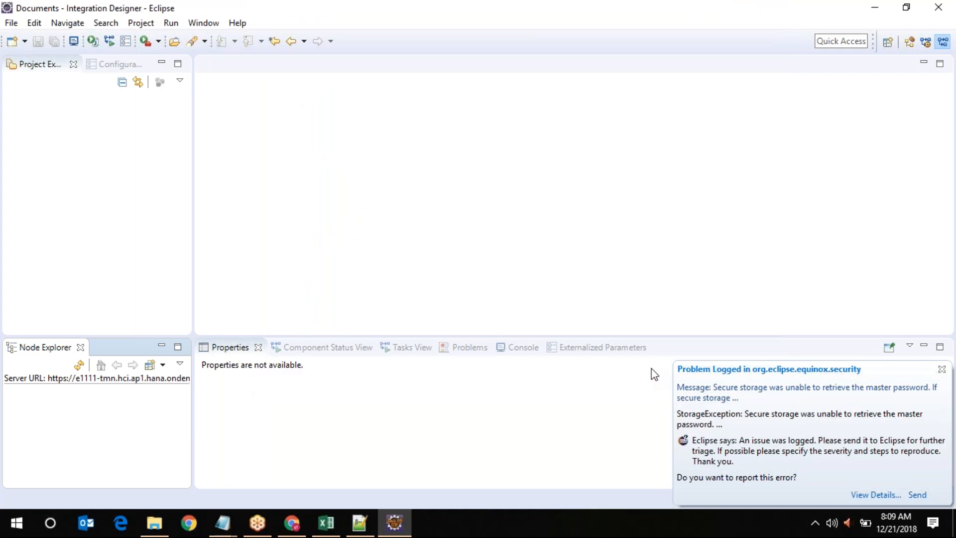
Close the secure-storage error report without sending it, then cancel the New Integration Project wizard
click(882, 495)
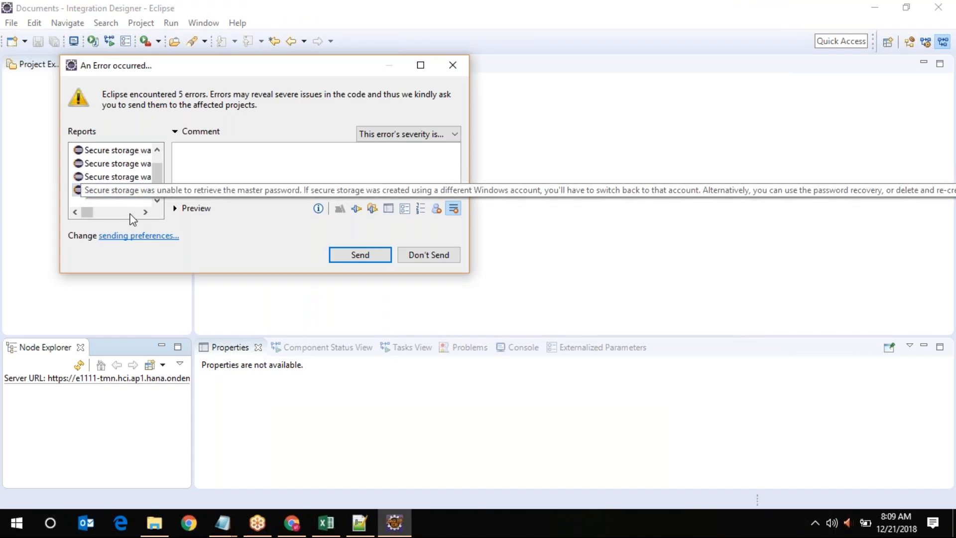
click(453, 258)
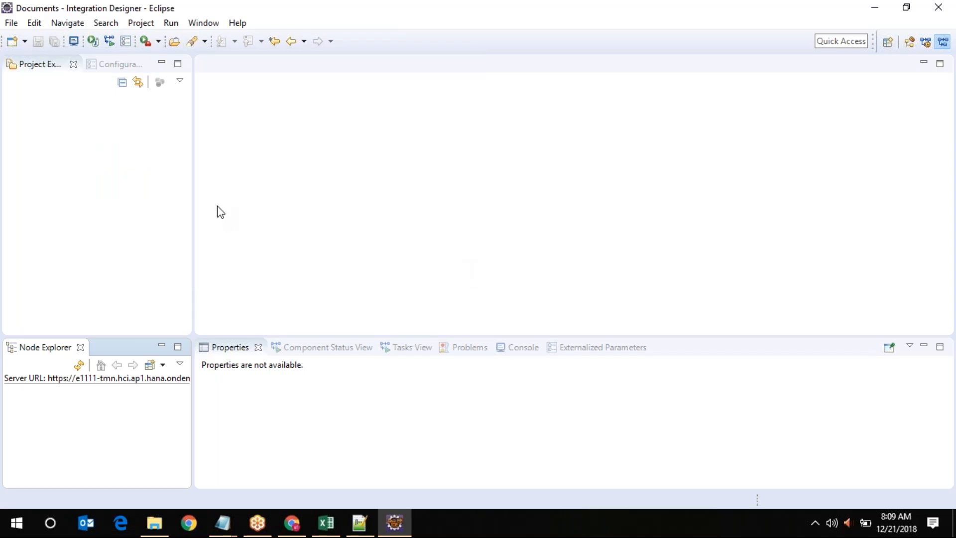
click(24, 42)
click(23, 57)
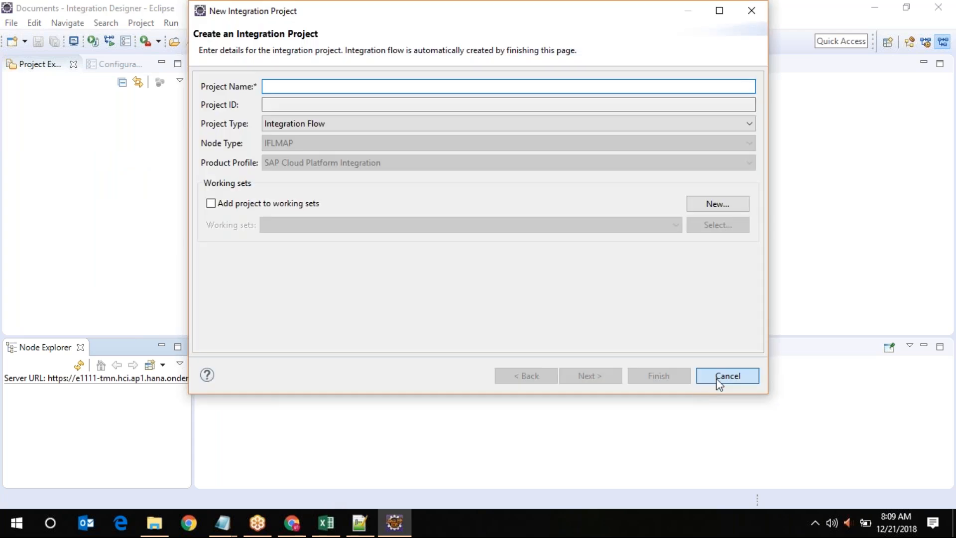
click(717, 381)
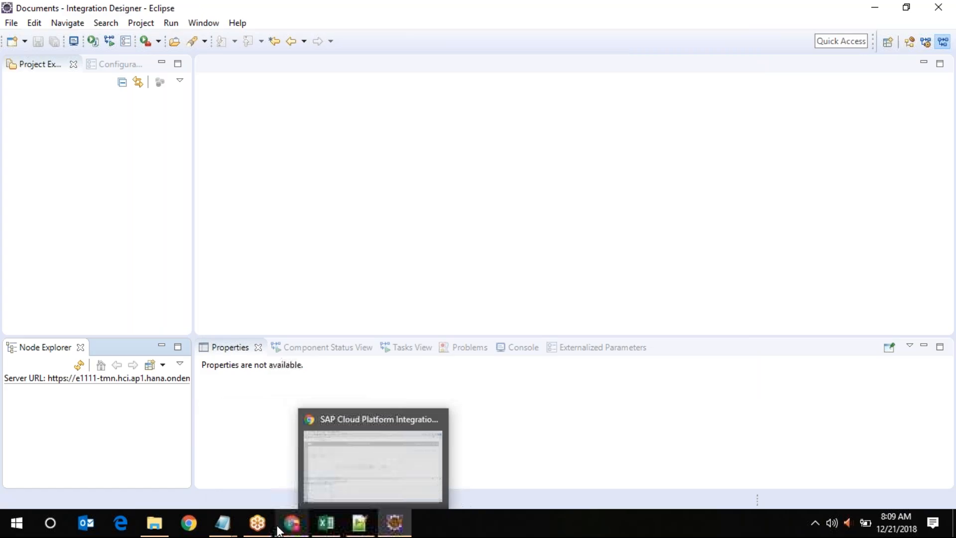
Switch to another application, then check the list of new items in the File menu
click(258, 523)
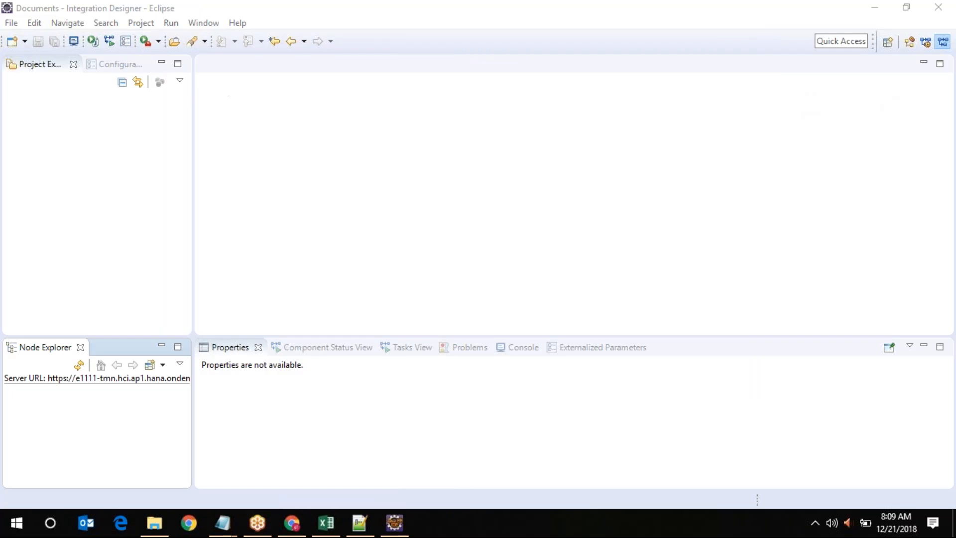
click(11, 24)
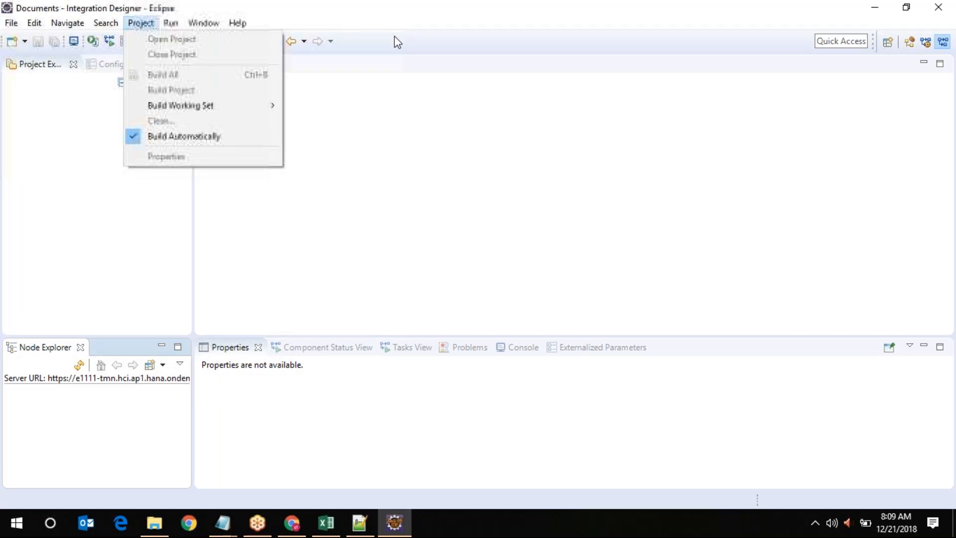
click(25, 42)
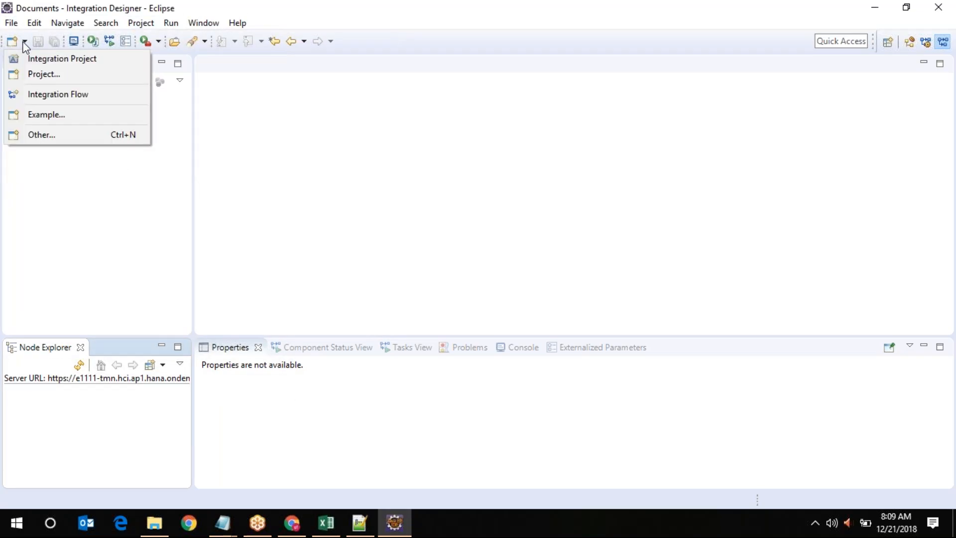
click(11, 24)
click(12, 25)
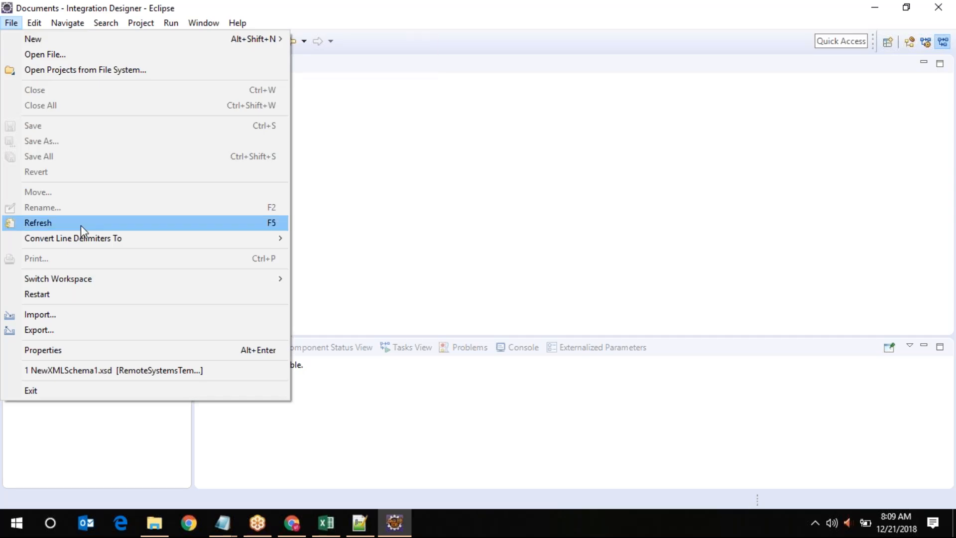
In File > Import, expand General and select Existing Projects into Workspace
click(66, 316)
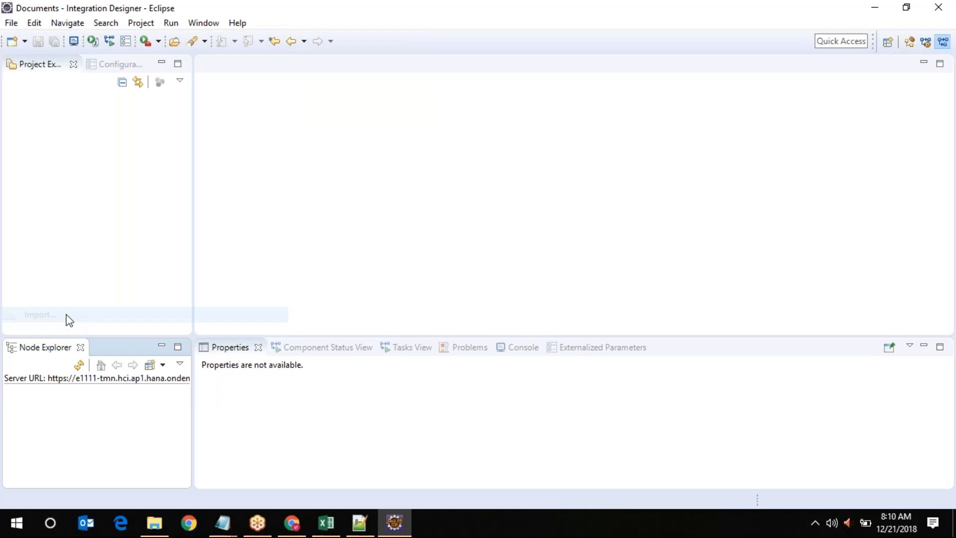
scroll(503, 208, down, 1)
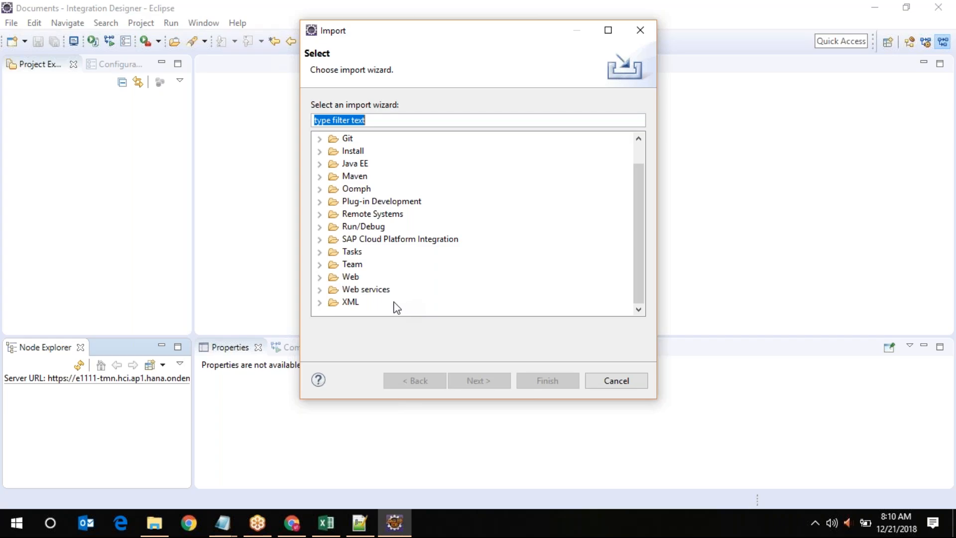
click(357, 305)
double_click(356, 304)
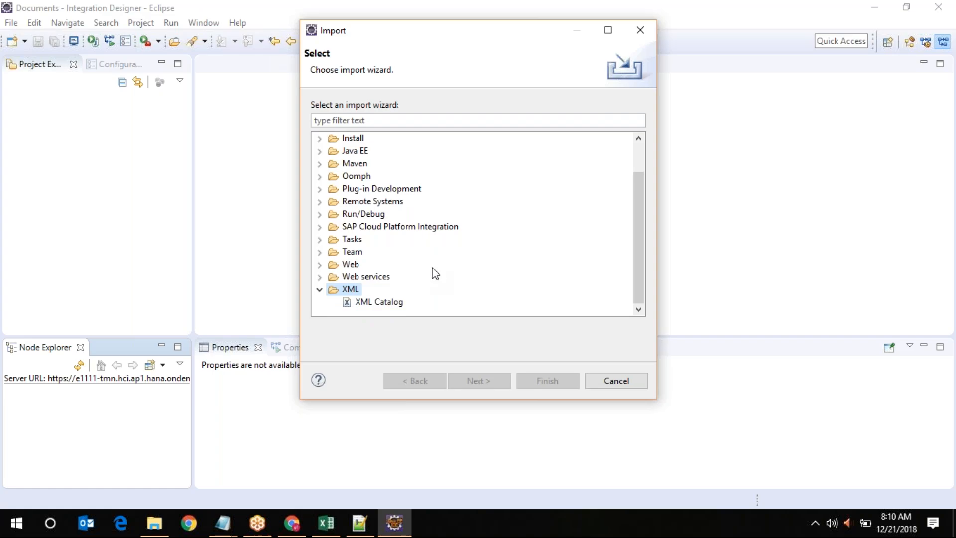
scroll(436, 268, up, 1)
click(354, 144)
double_click(355, 144)
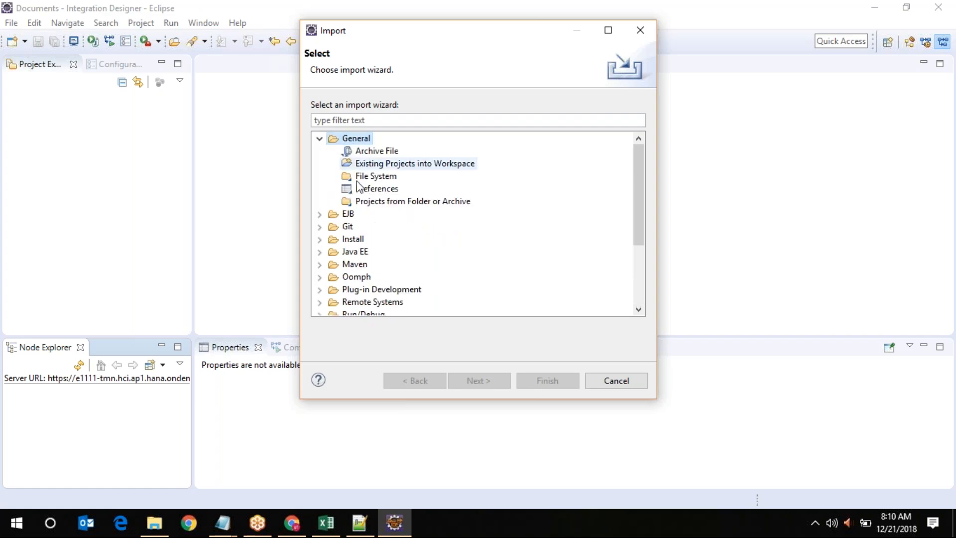
click(410, 165)
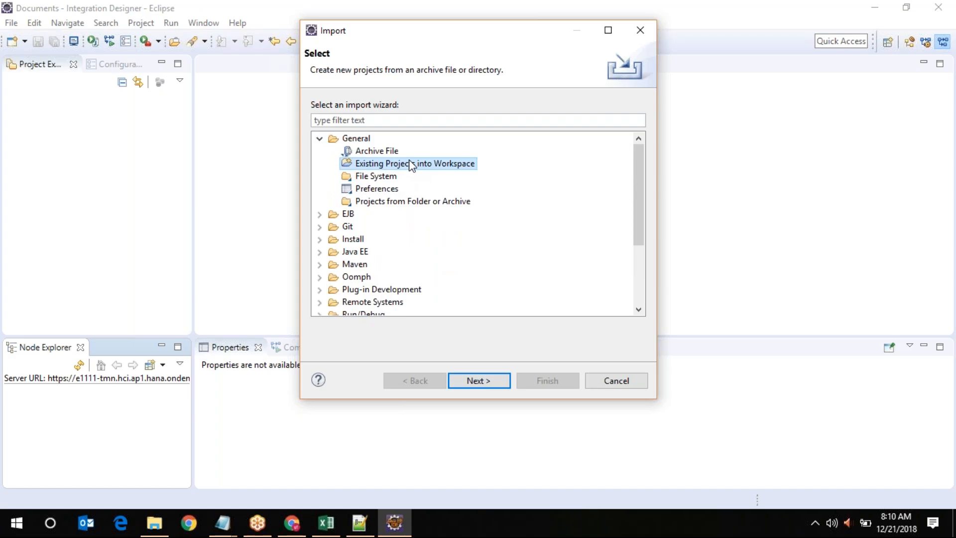
Set the import root directory to E:\CPI_lessonsLearnt\CPI iflows
click(489, 383)
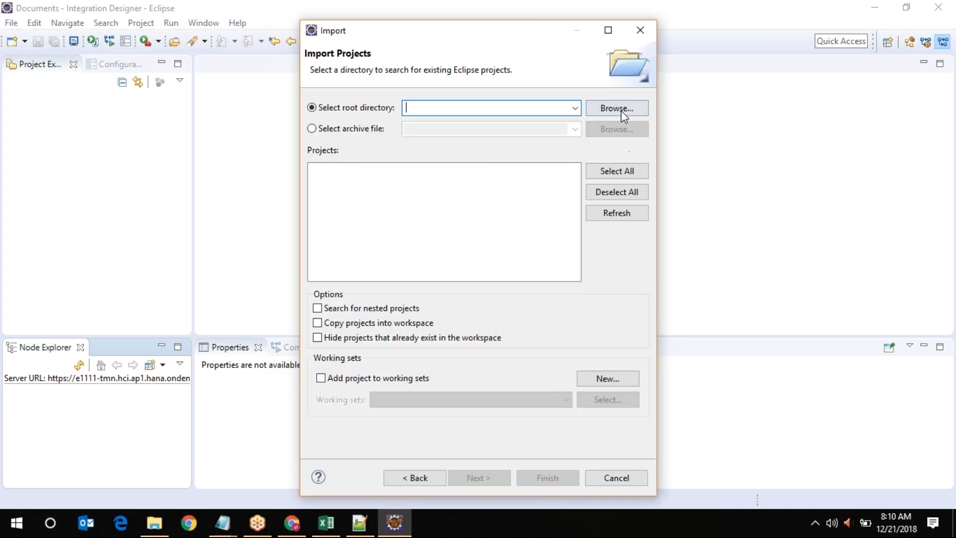
click(620, 108)
scroll(493, 254, down, 3)
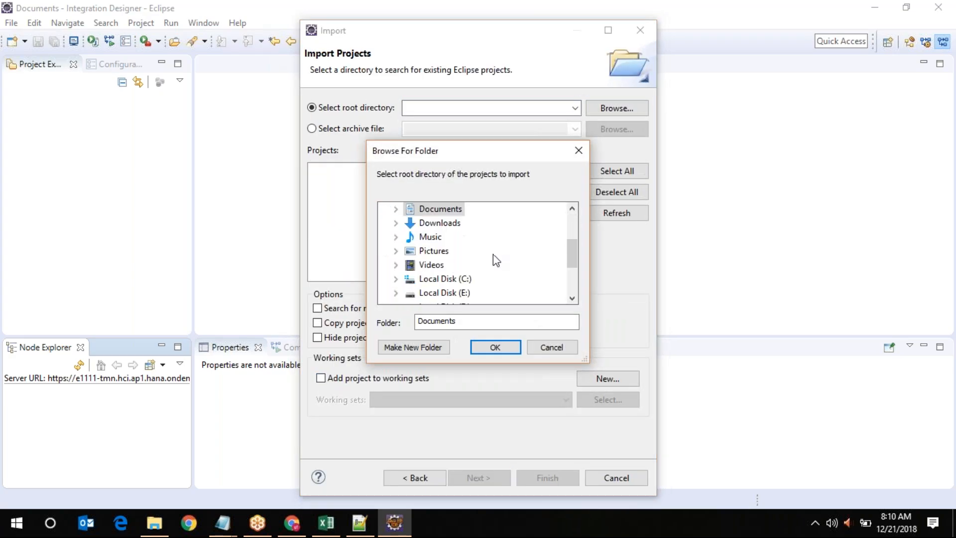
double_click(462, 251)
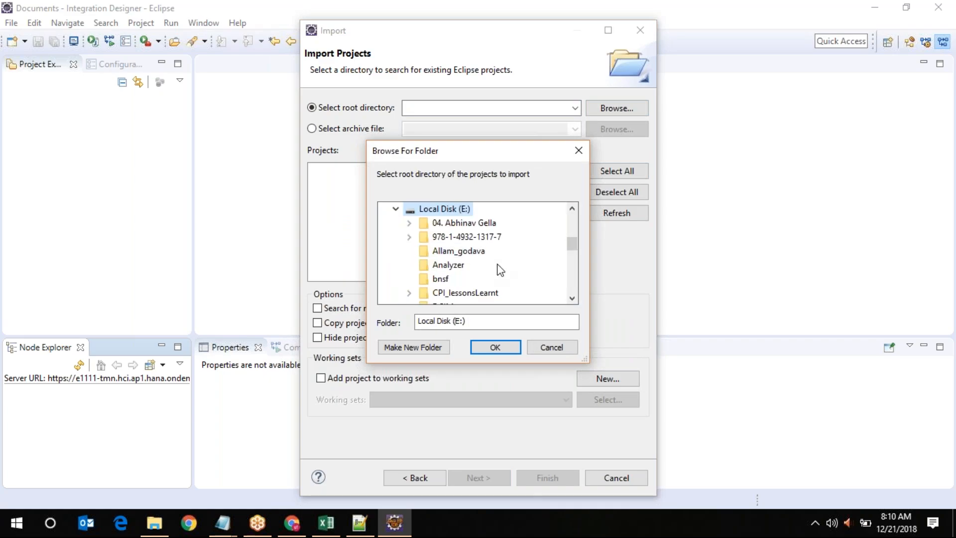
scroll(500, 270, down, 2)
double_click(458, 209)
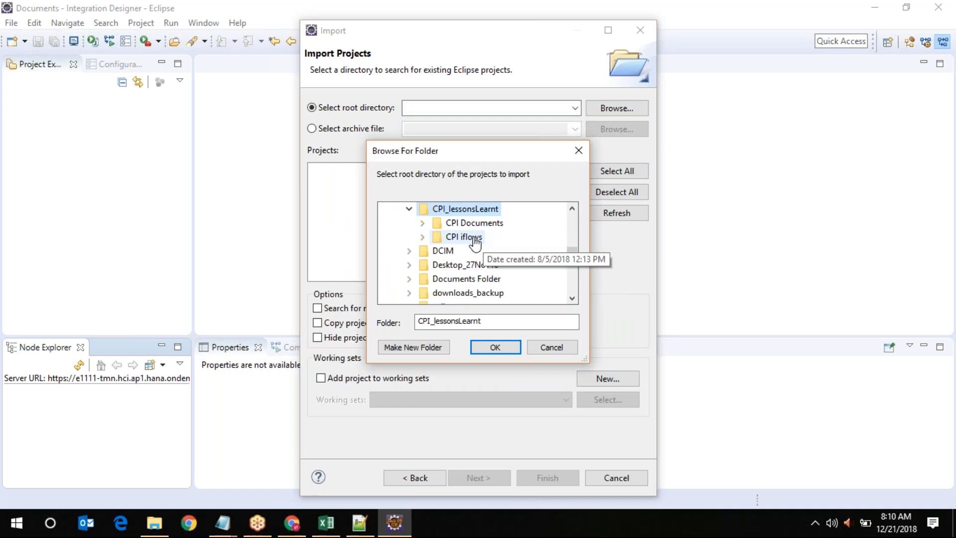
scroll(475, 243, up, 1)
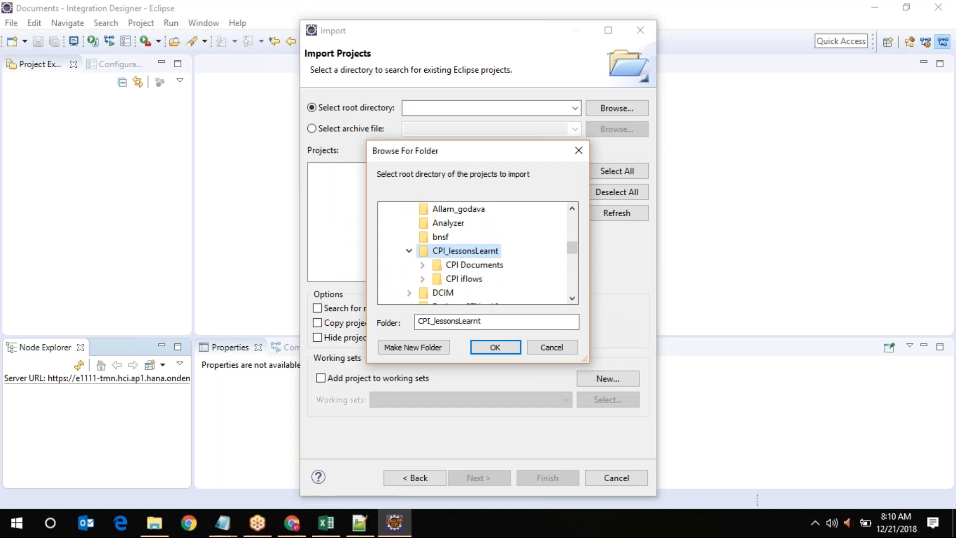
scroll(494, 249, down, 9)
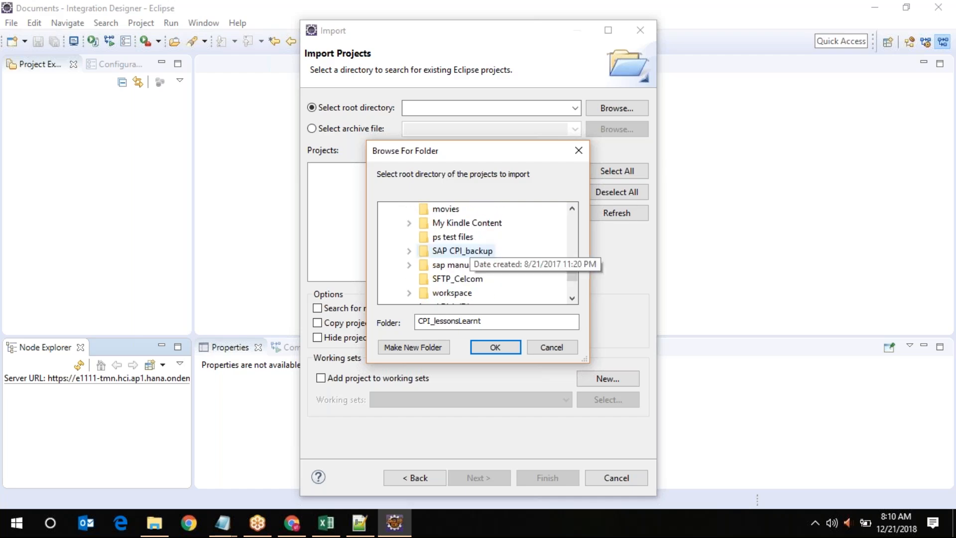
scroll(477, 250, up, 2)
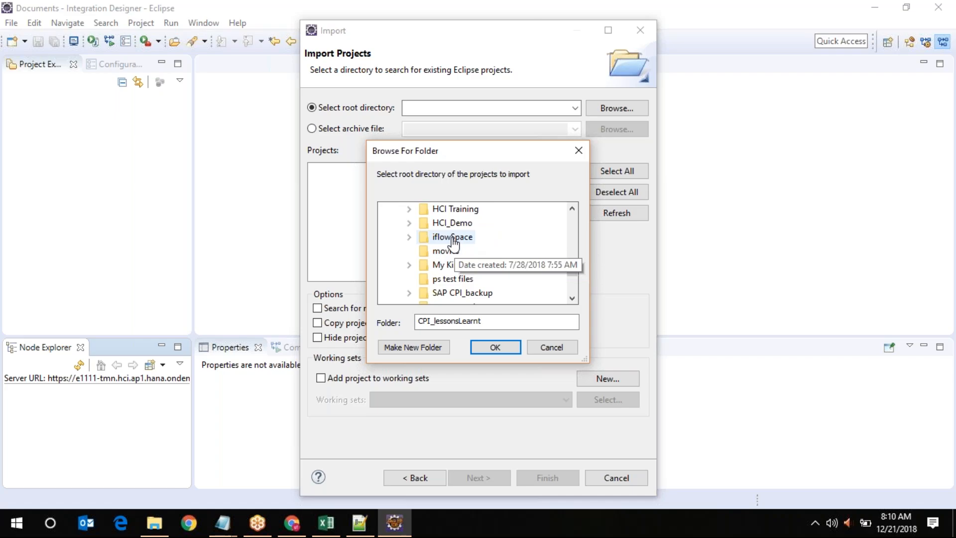
scroll(463, 269, up, 1)
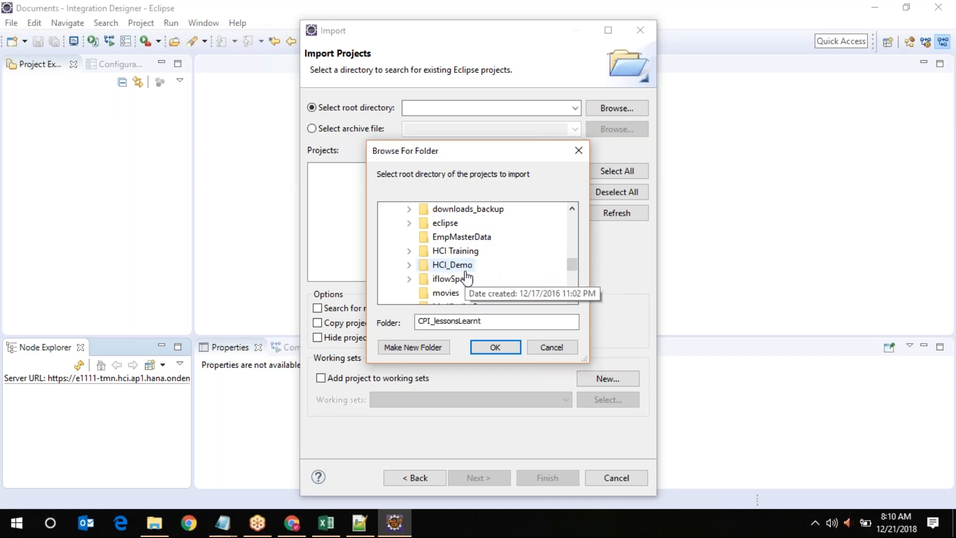
scroll(467, 277, up, 1)
scroll(467, 273, up, 2)
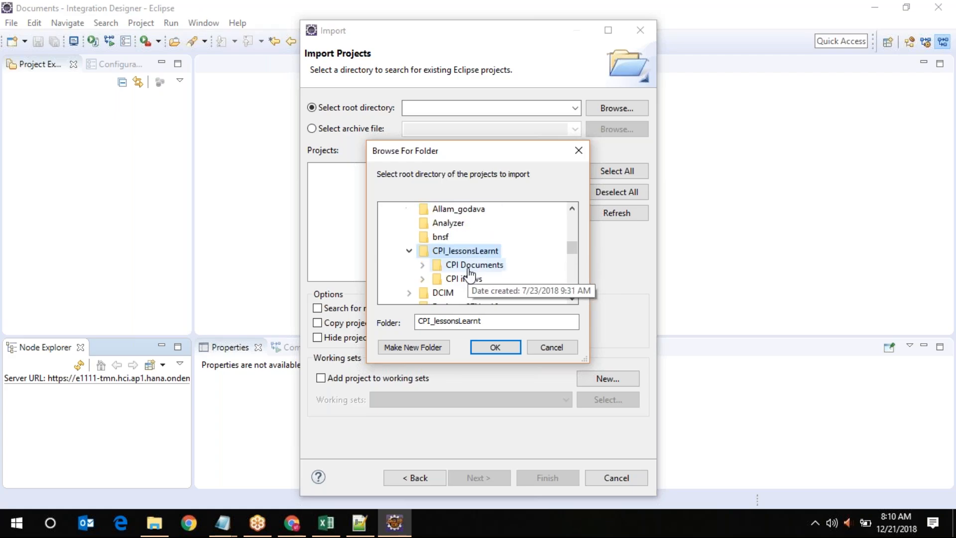
scroll(468, 273, up, 1)
scroll(470, 273, down, 2)
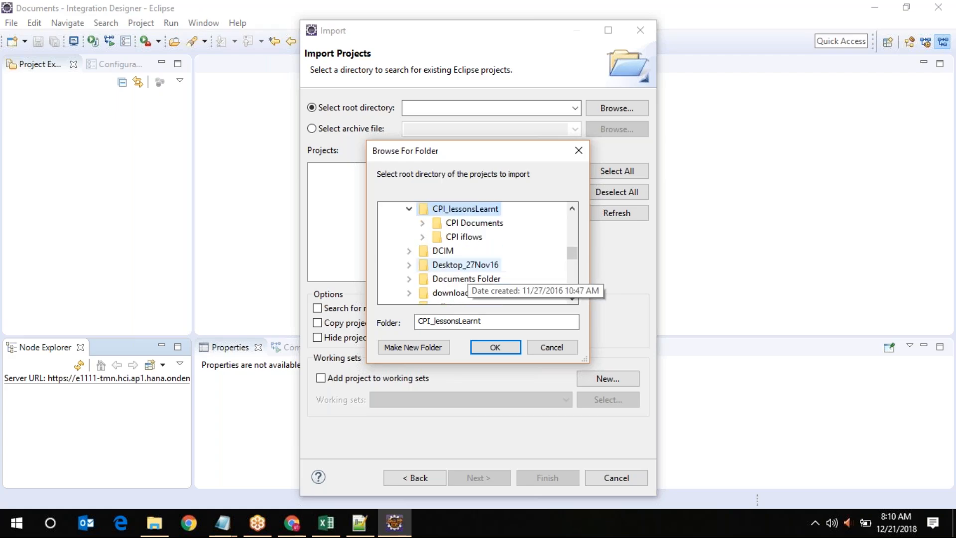
click(464, 237)
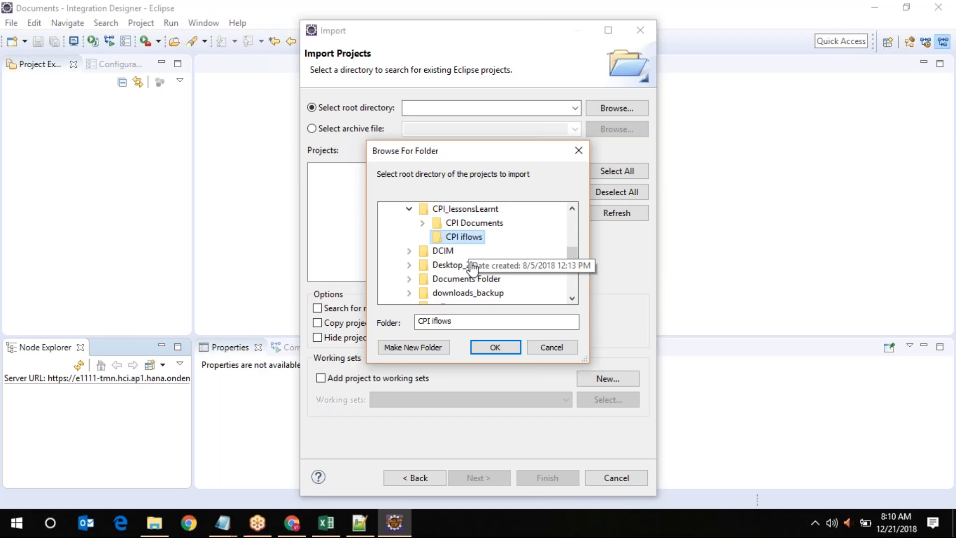
click(495, 347)
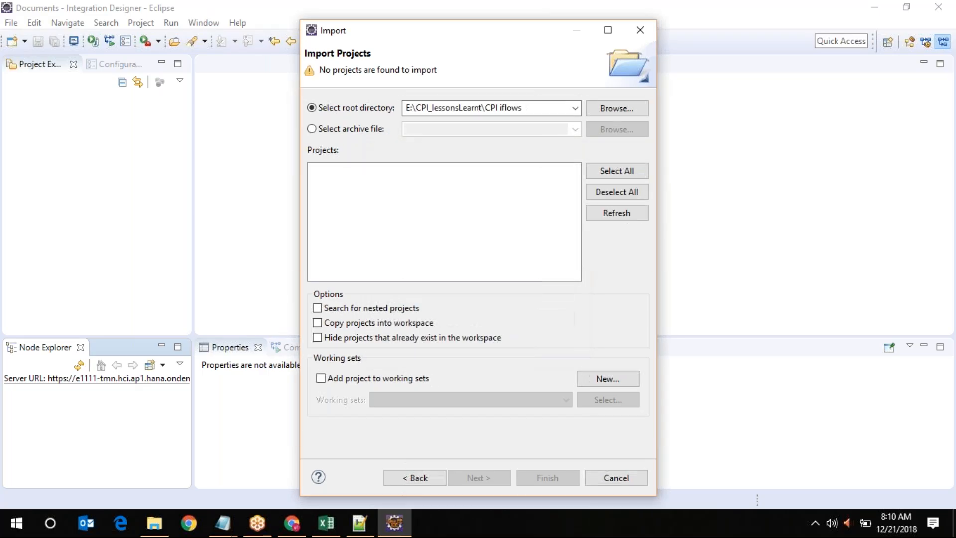
Browse again for a root directory and select the CPI_lessonsLearnt folder
click(604, 109)
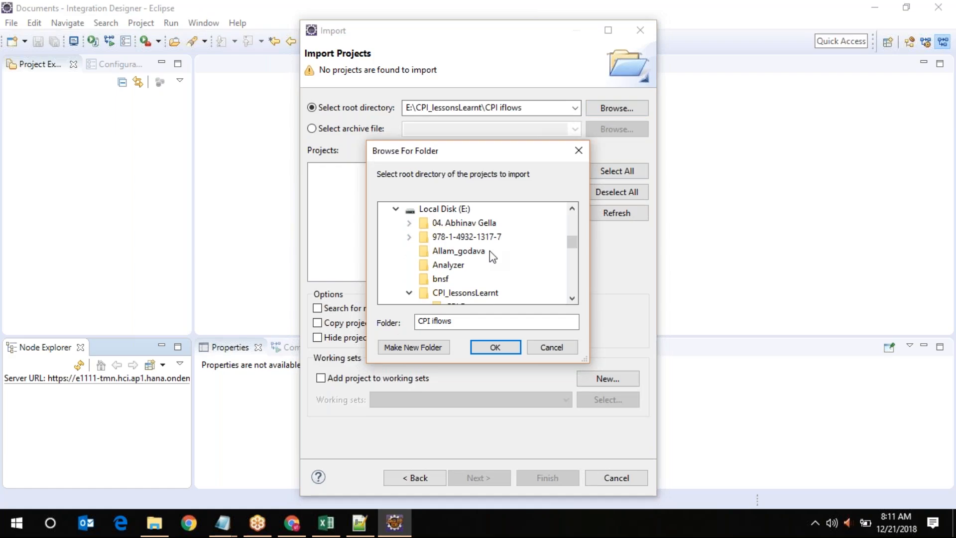
scroll(486, 274, down, 2)
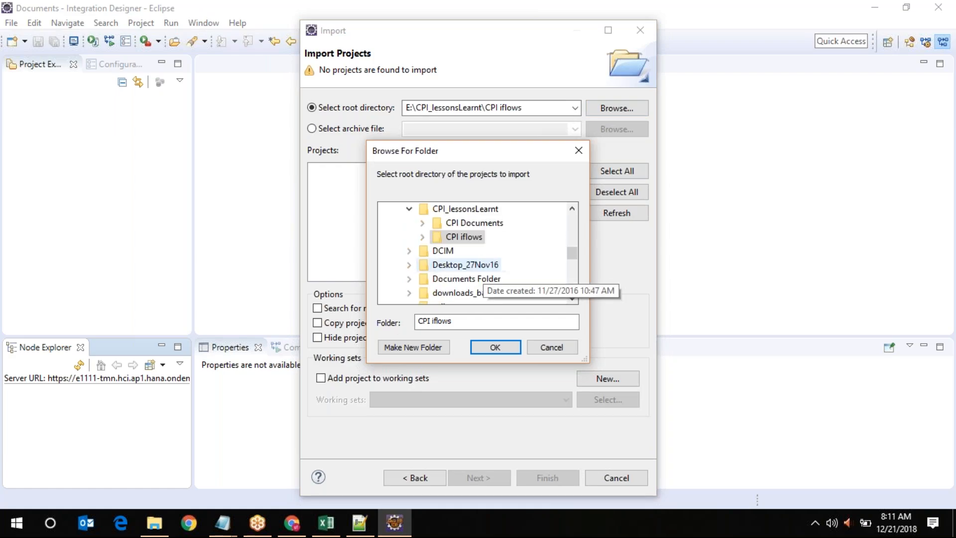
click(472, 210)
scroll(473, 265, down, 2)
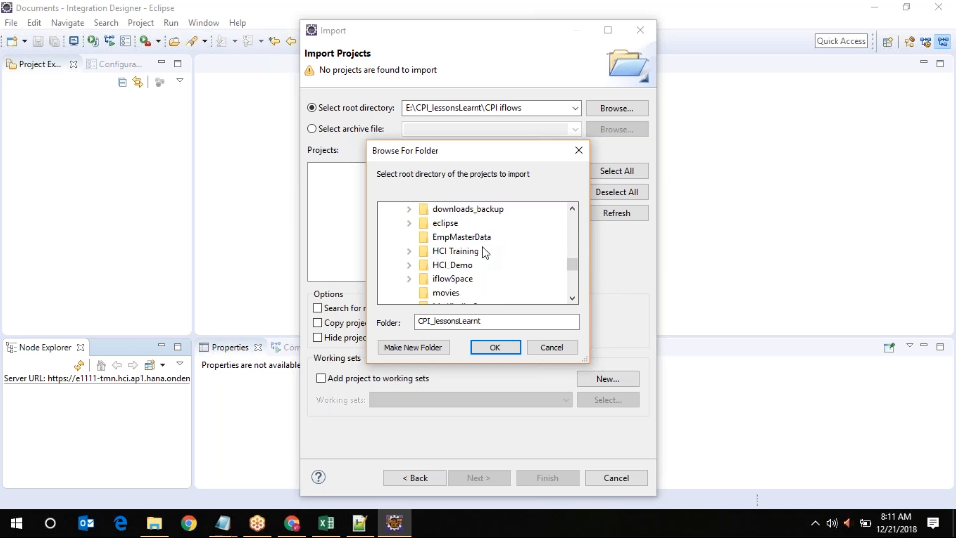
In File Explorer, open Local Disk (E:) and look over folders such as iflowSpace and movies
click(166, 529)
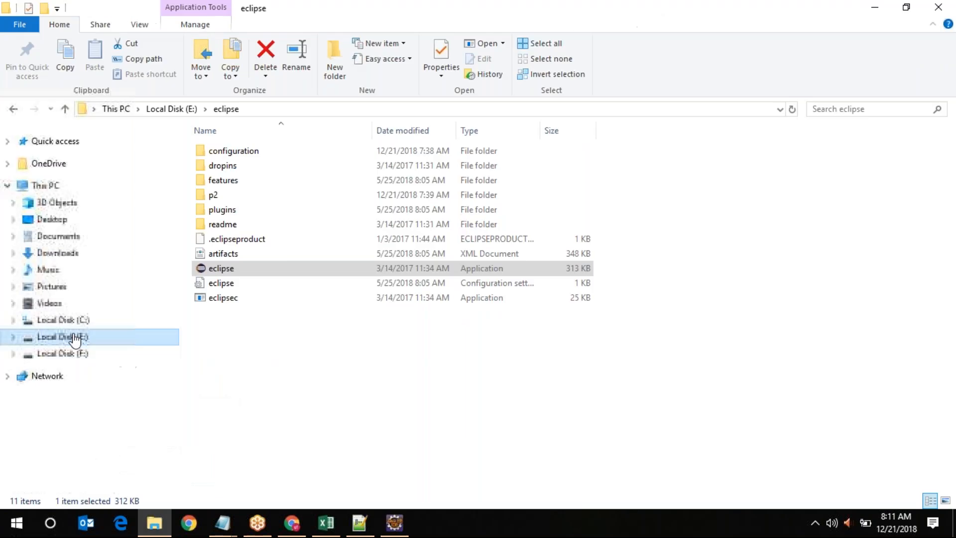
click(74, 337)
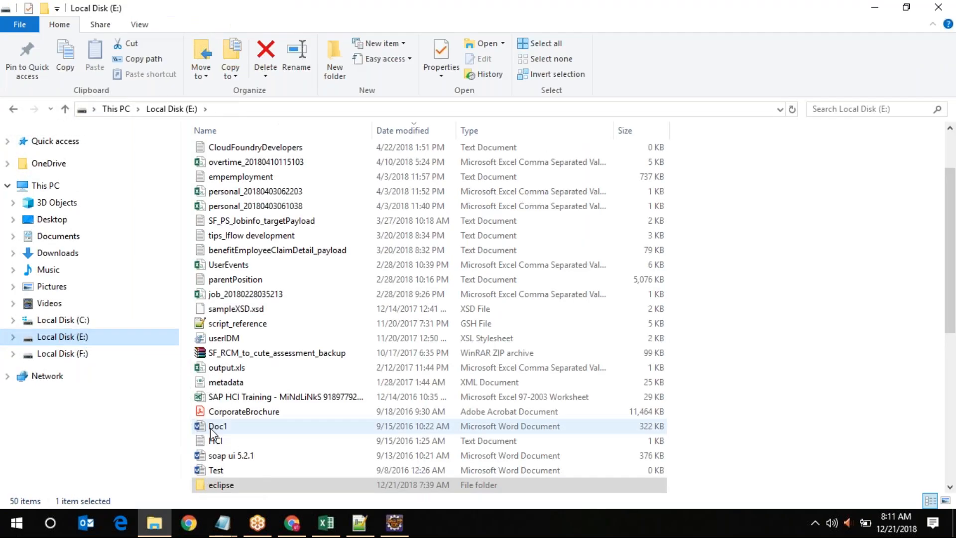
scroll(255, 385, down, 4)
scroll(255, 381, down, 1)
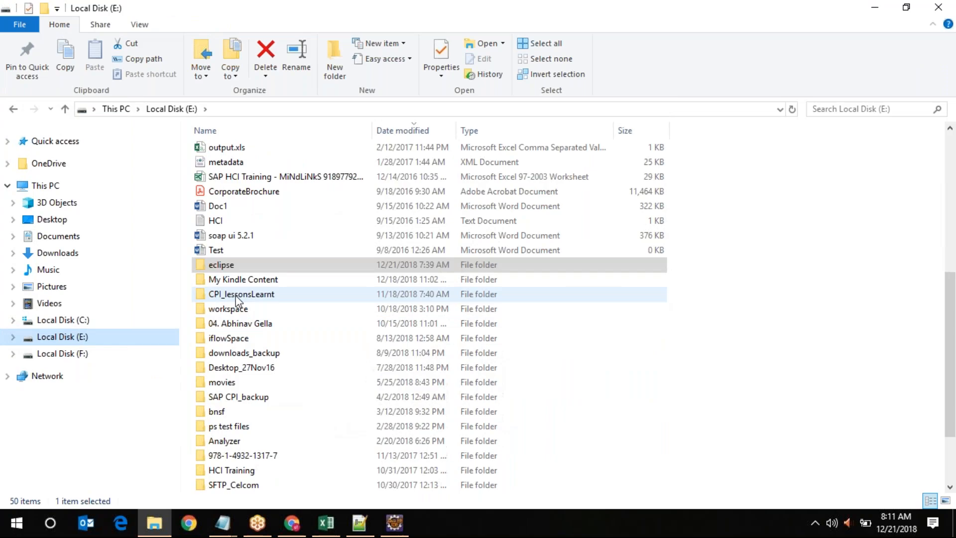
click(234, 338)
click(250, 381)
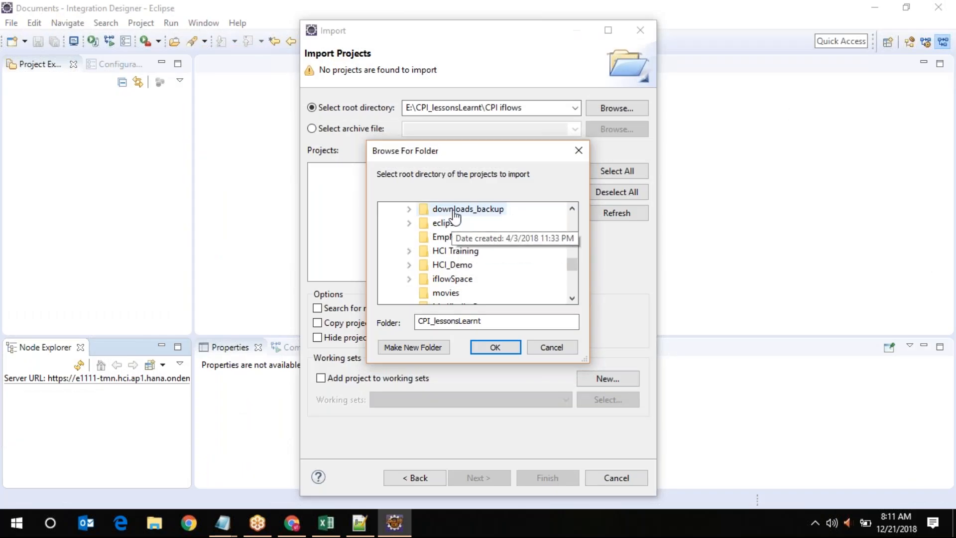
Expand the Documents folder in the folder browser and look through its contents
scroll(451, 264, up, 3)
scroll(452, 264, up, 10)
double_click(423, 252)
scroll(458, 276, down, 3)
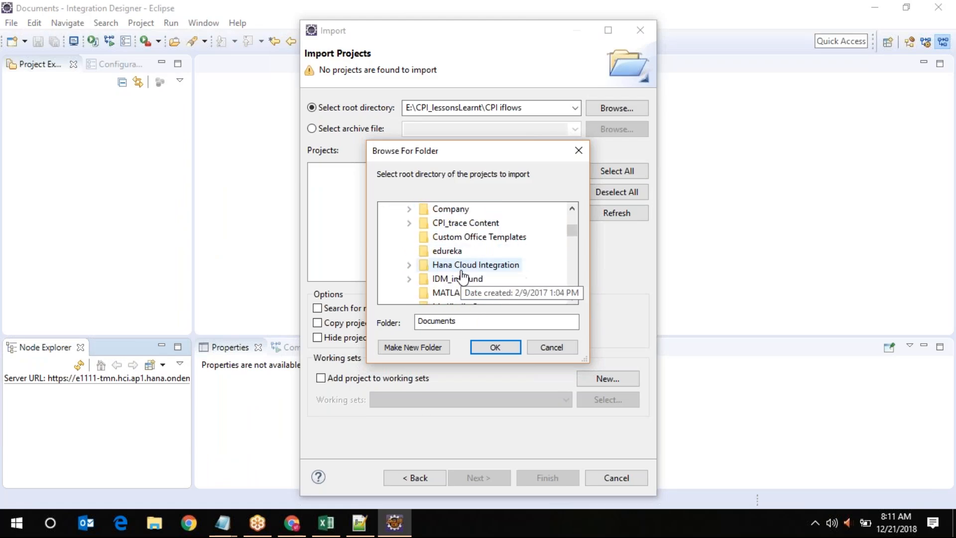
scroll(482, 283, down, 3)
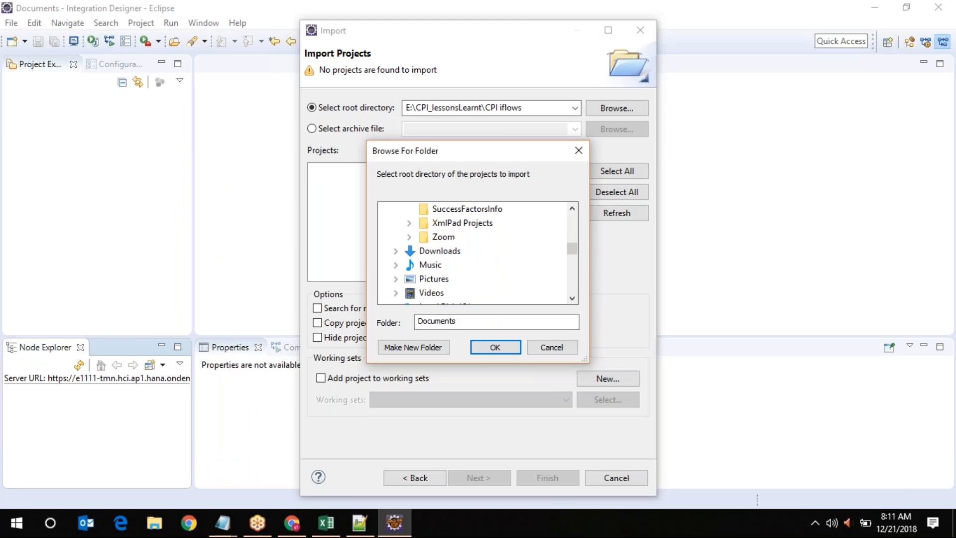
scroll(473, 251, up, 1)
scroll(473, 251, up, 1)
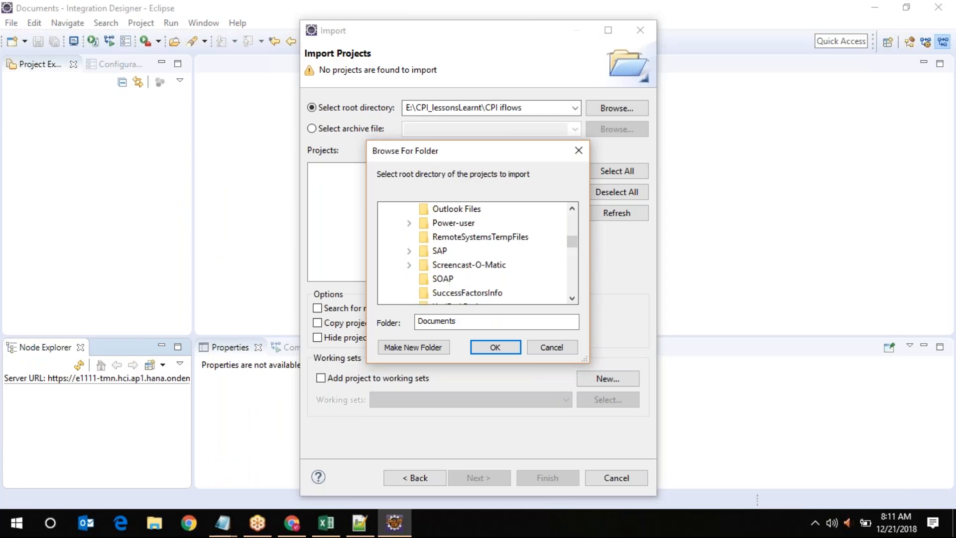
scroll(482, 284, up, 1)
scroll(481, 283, up, 1)
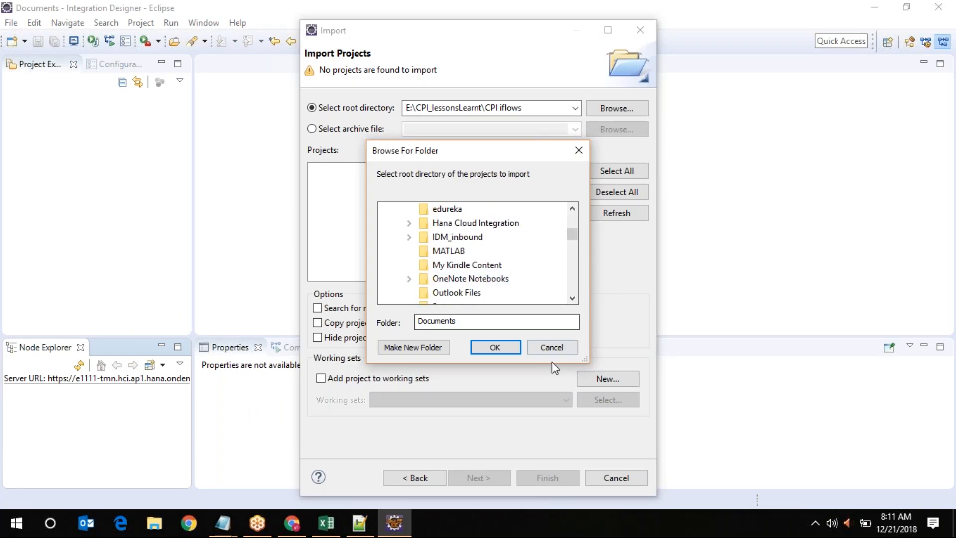
Cancel the folder browser and Import wizard, then refresh Node Explorer and dismiss the logon error
click(553, 349)
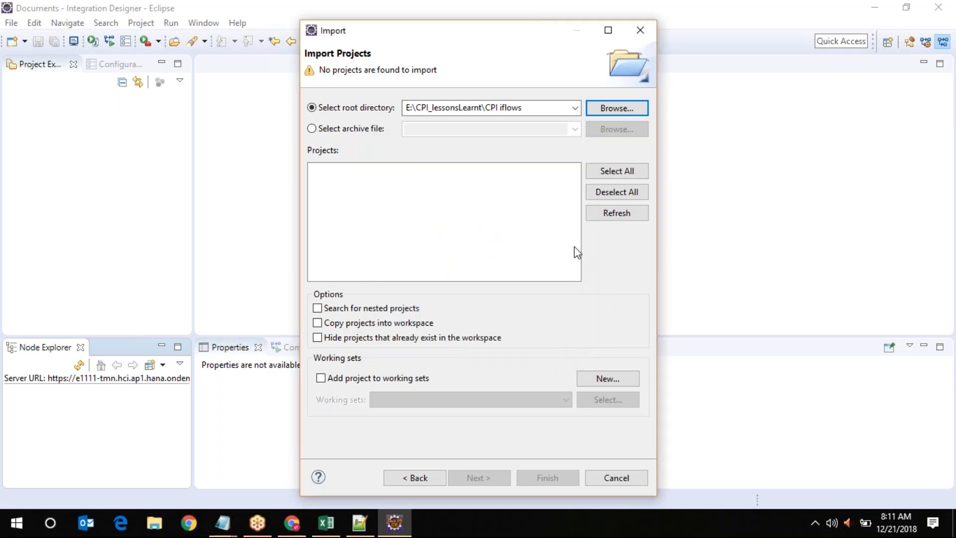
click(615, 478)
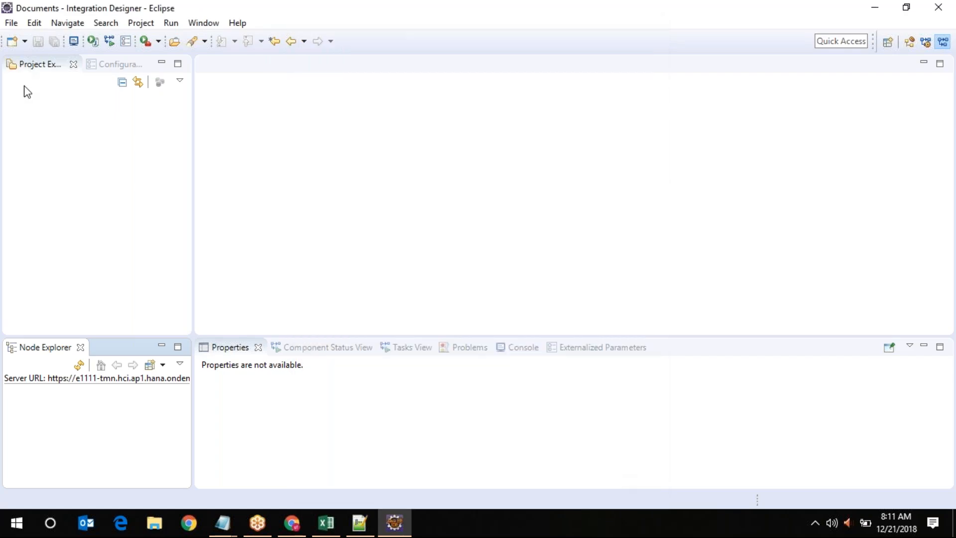
click(79, 365)
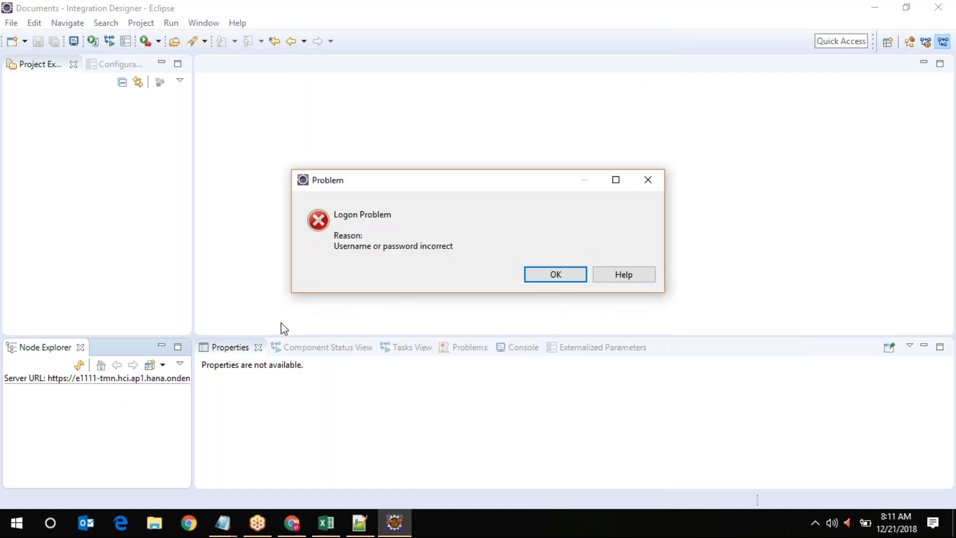
click(562, 278)
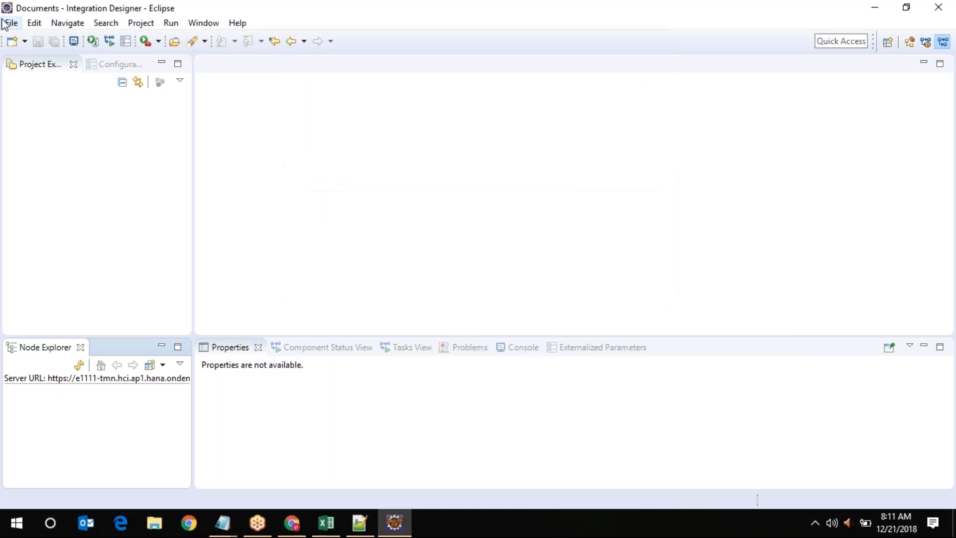
Start an XML Schema File named test123.xsd with RemoteSystemsTempFiles as its parent folder
click(10, 23)
mouse_move(79, 45)
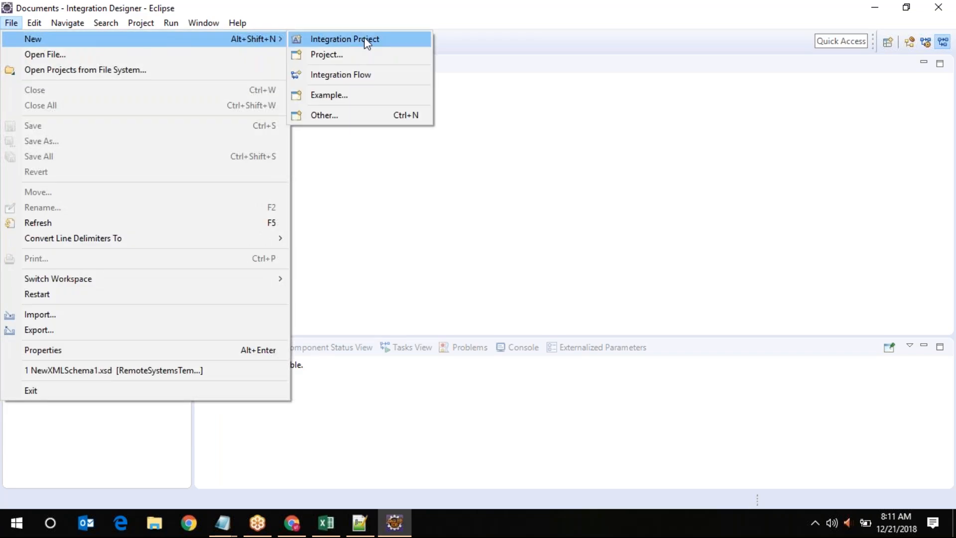
click(360, 115)
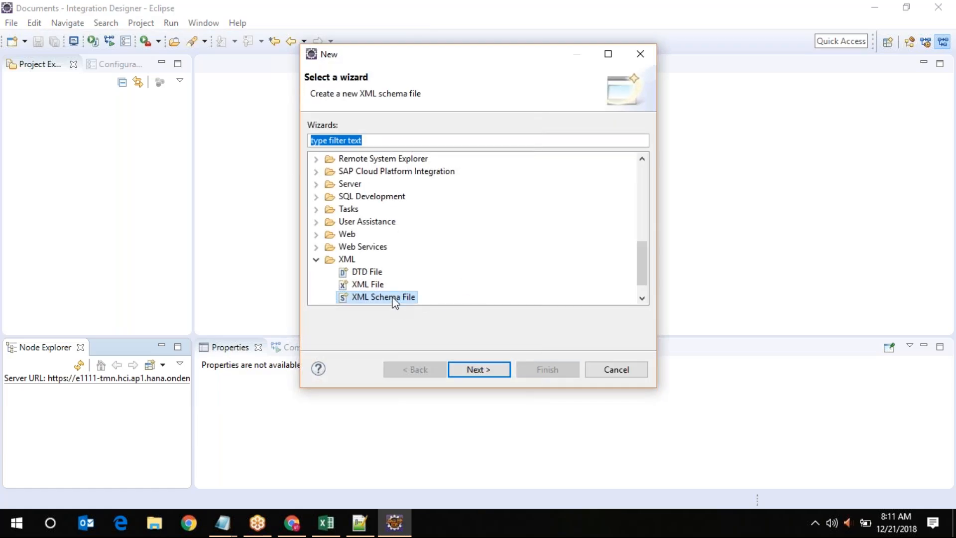
click(478, 369)
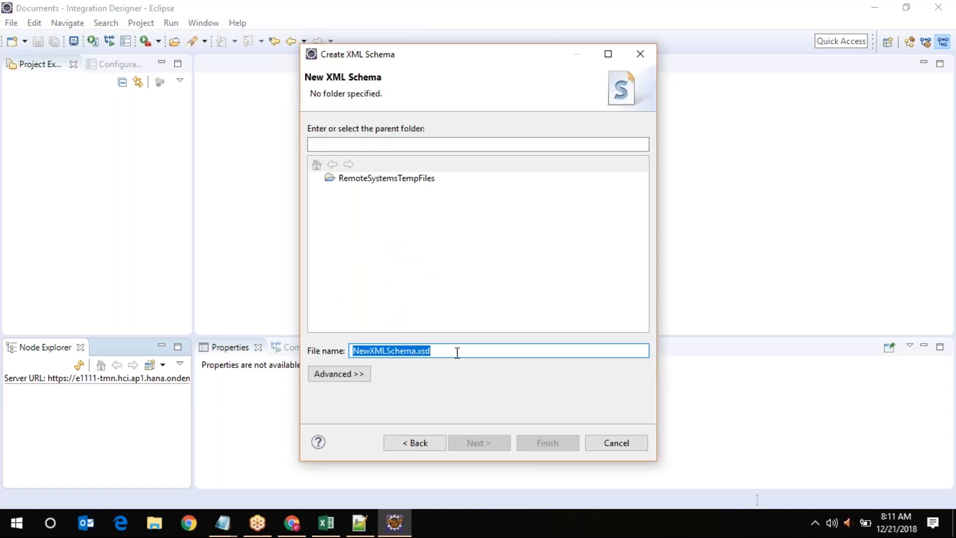
text(test123.x)
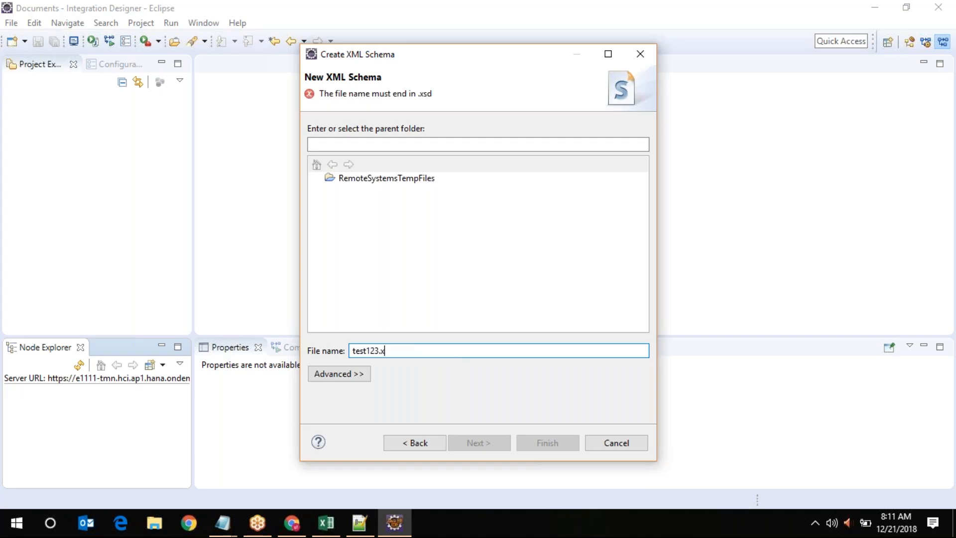
text(sd)
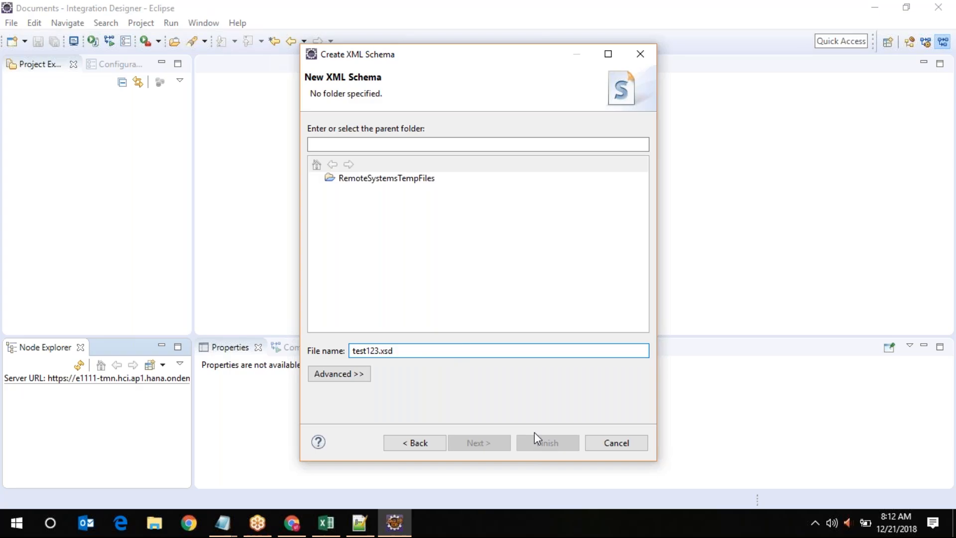
click(401, 181)
Finish creating test123.xsd, then add a new element and rename it to root
click(555, 445)
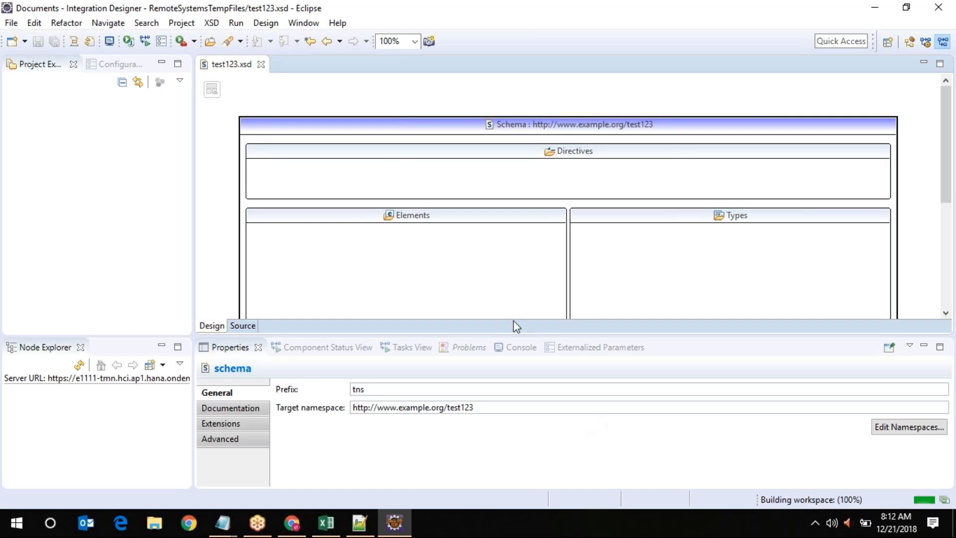
click(415, 220)
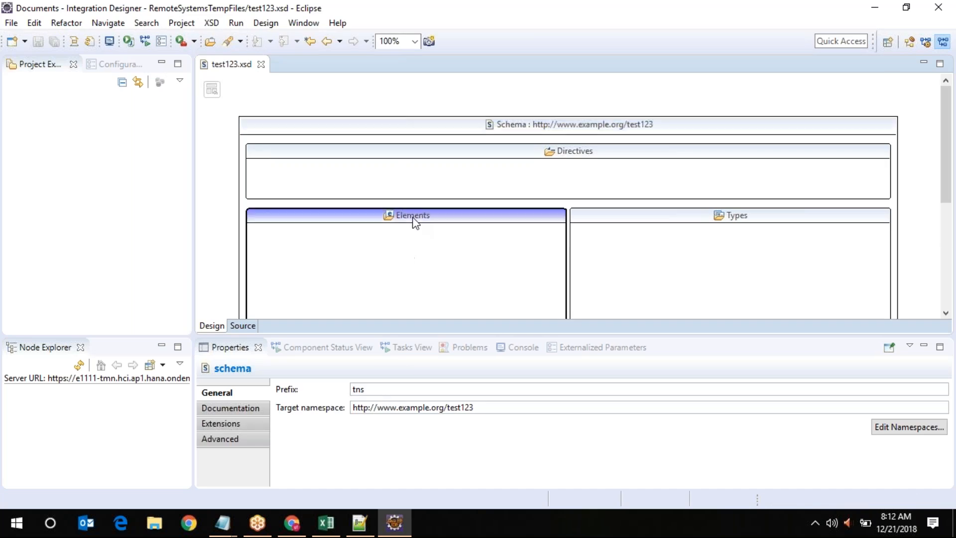
right_click(364, 158)
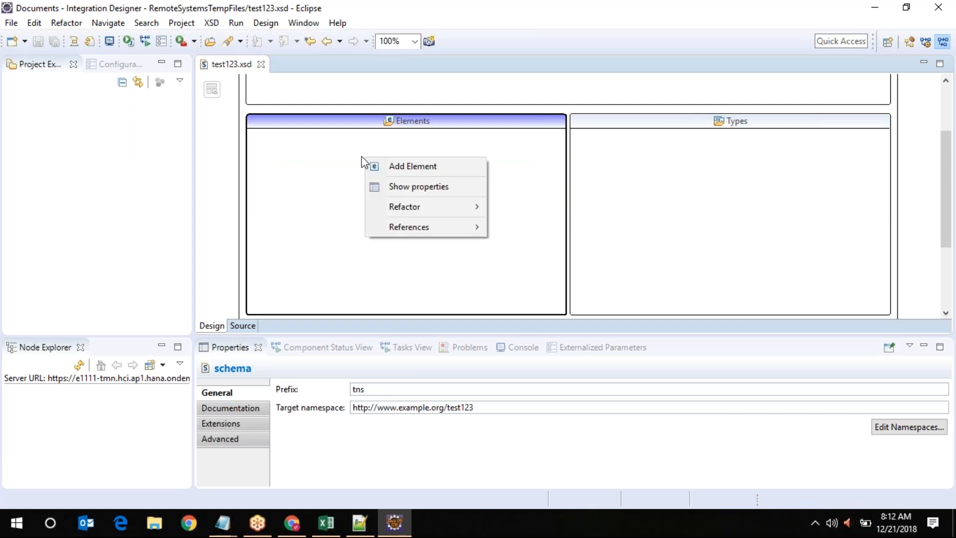
click(397, 165)
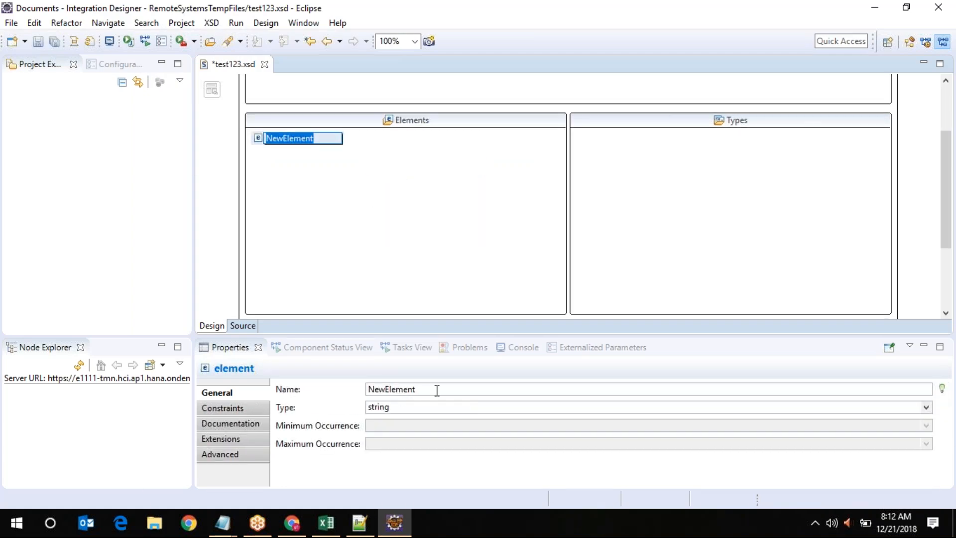
click(369, 389)
text(r)
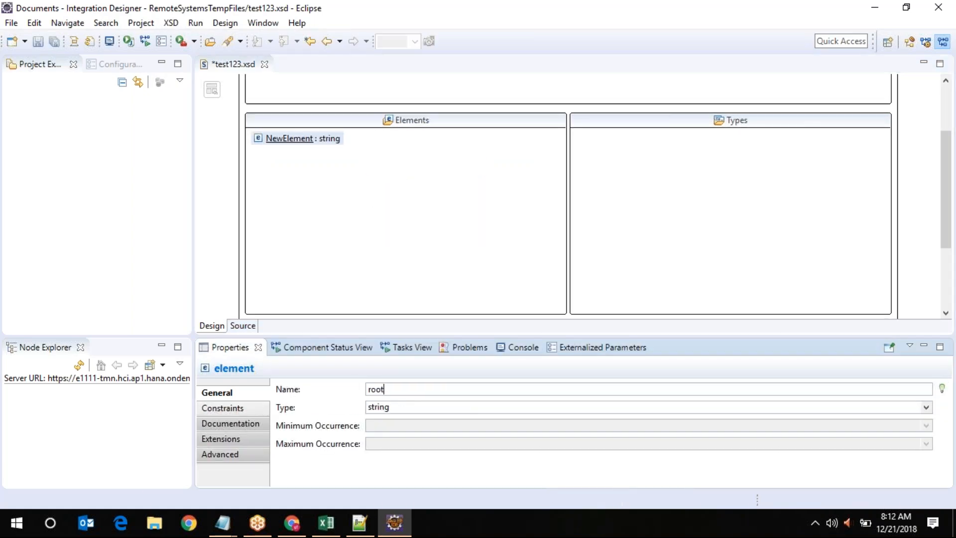
text(oot)
click(333, 204)
Open the root element's detail view, then check the schema and root element context menus
double_click(275, 140)
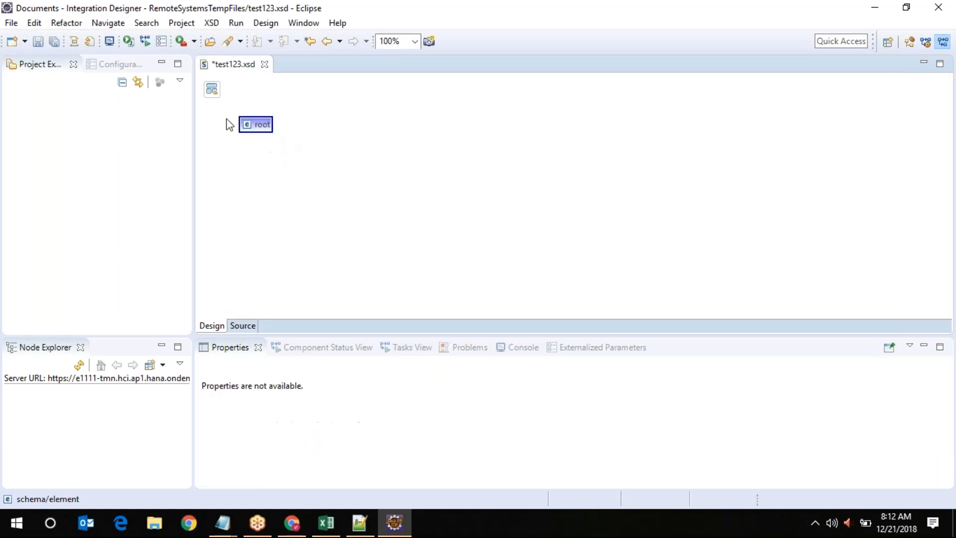
click(213, 89)
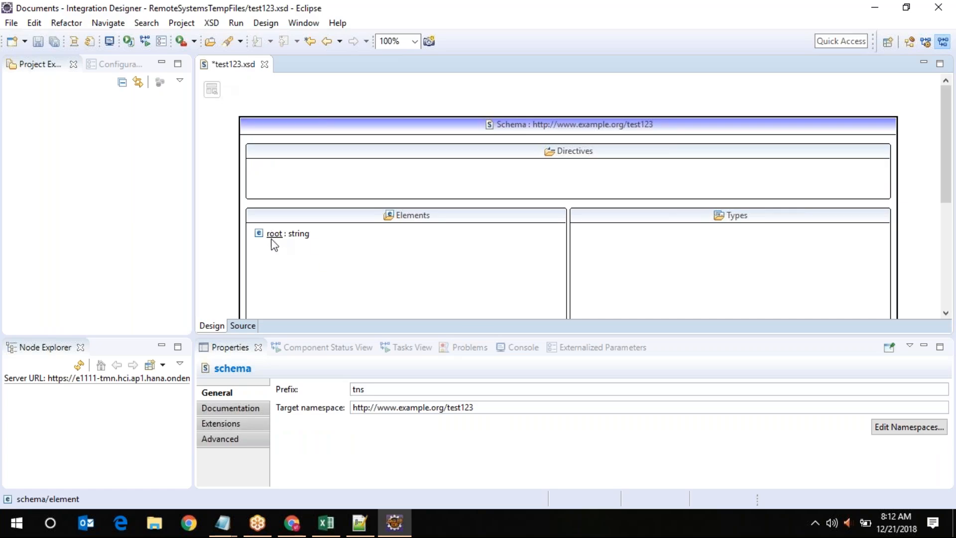
right_click(502, 130)
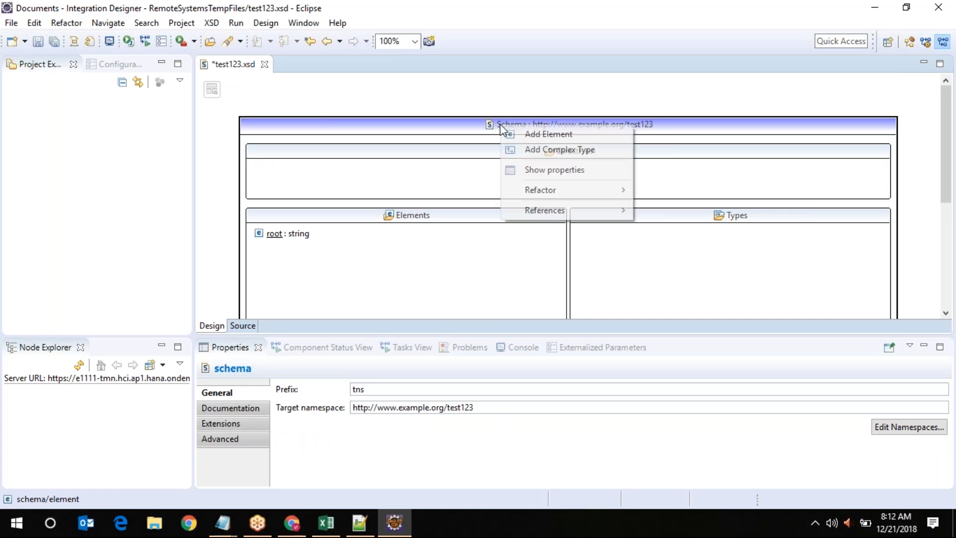
click(272, 239)
right_click(273, 240)
mouse_move(310, 245)
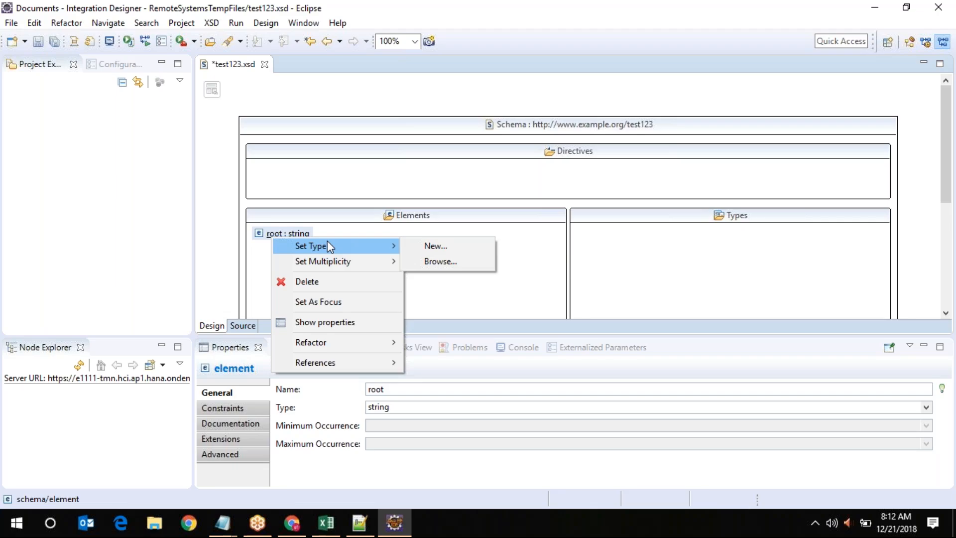
mouse_move(350, 340)
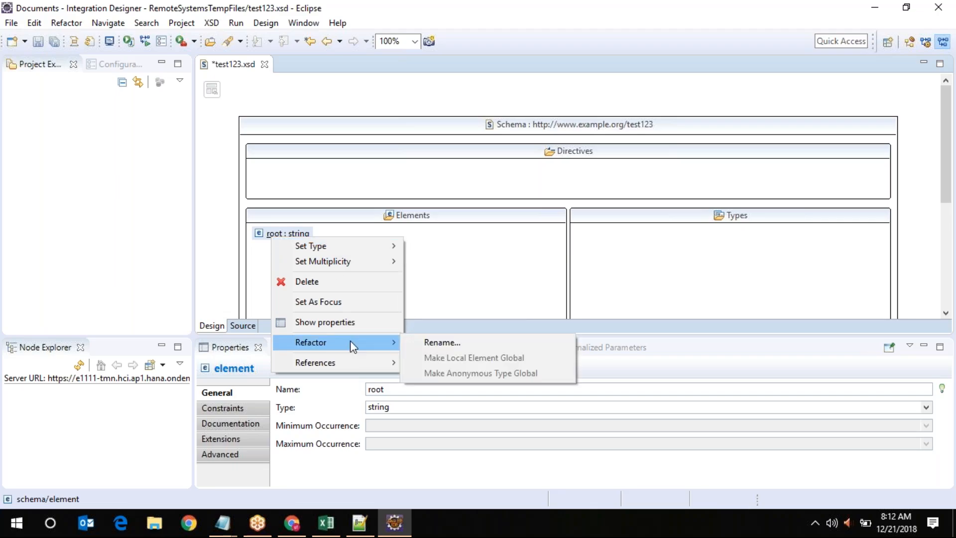
click(443, 277)
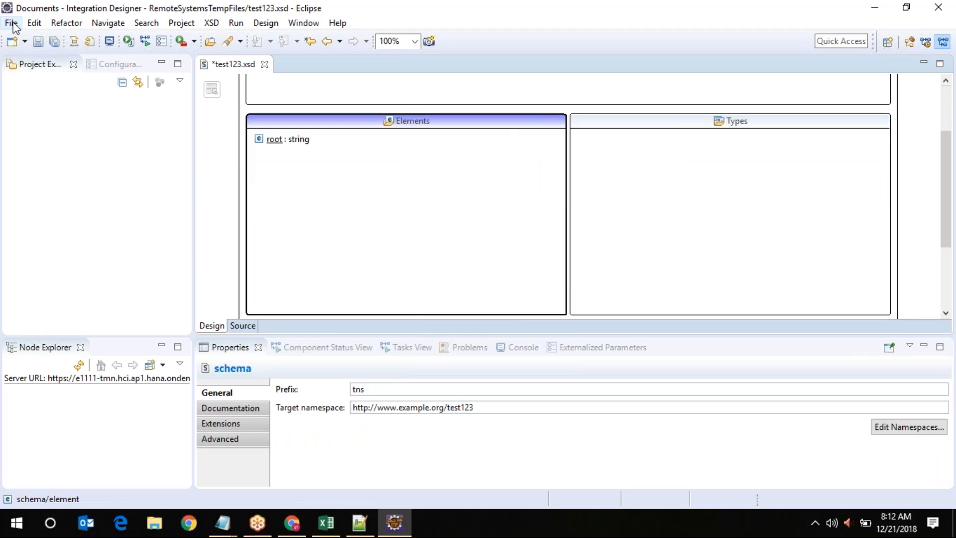
click(8, 22)
Start an import and pick General > File System as the import type instead of Archive File
click(43, 320)
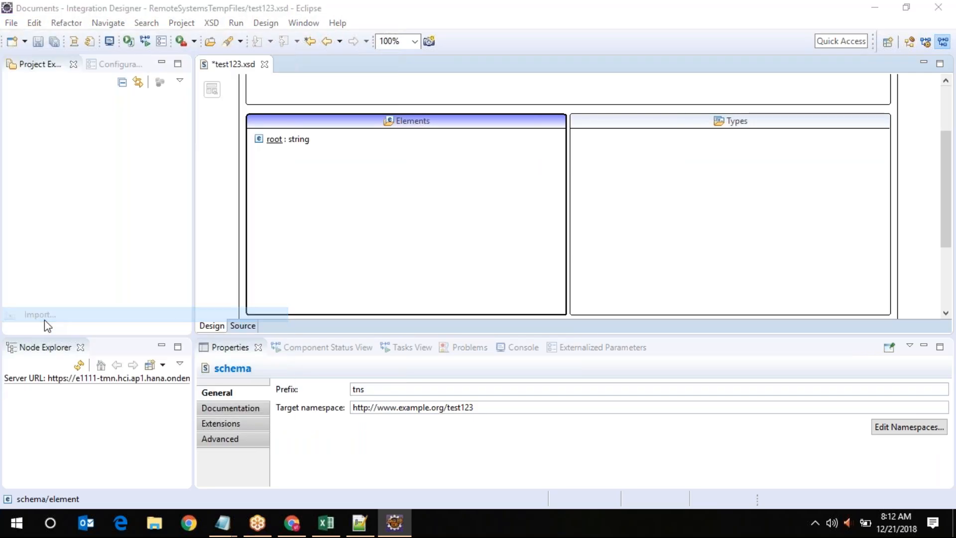
scroll(446, 256, down, 1)
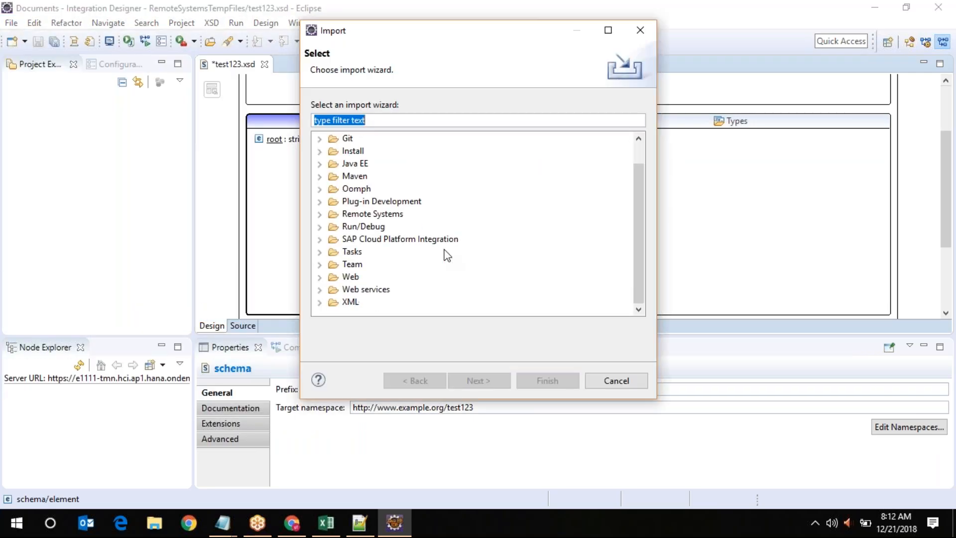
scroll(379, 219, up, 1)
click(350, 140)
double_click(350, 140)
click(367, 152)
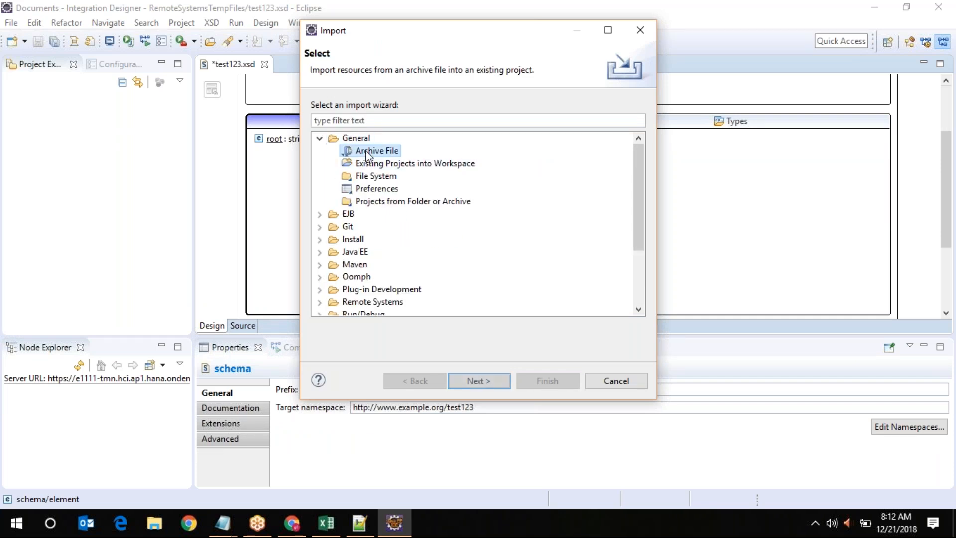
double_click(368, 152)
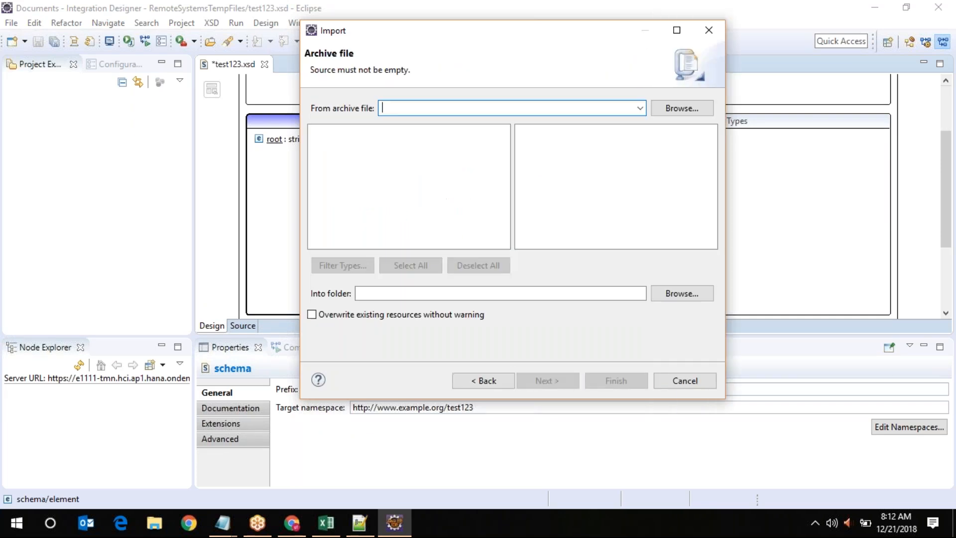
click(484, 380)
double_click(389, 177)
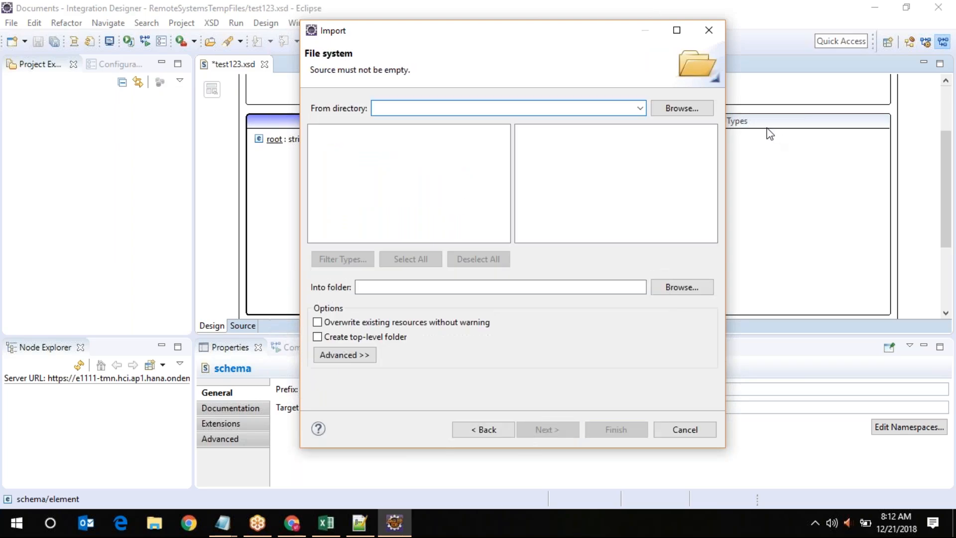
Browse to E:\CPI_lessonsLearnt\CPI iflows and set it as the source directory
click(695, 110)
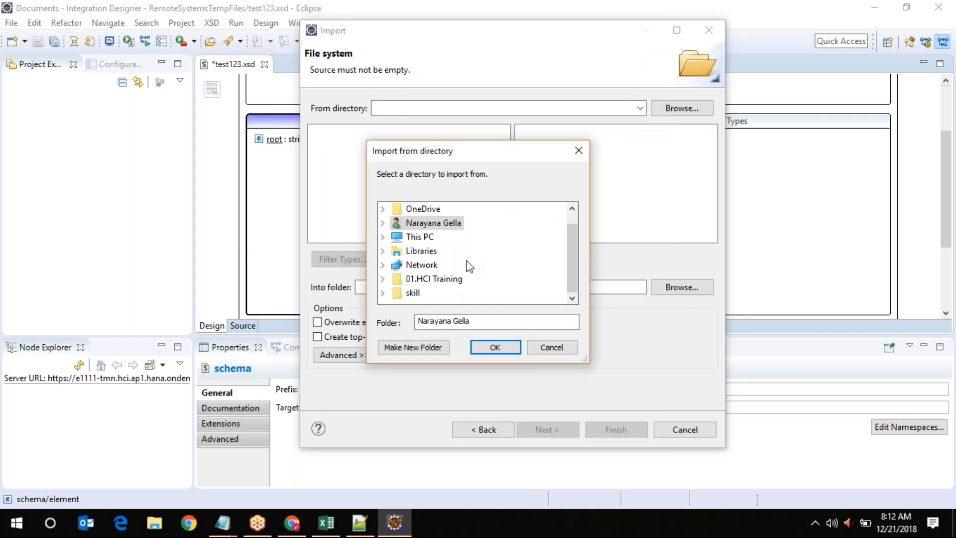
click(382, 222)
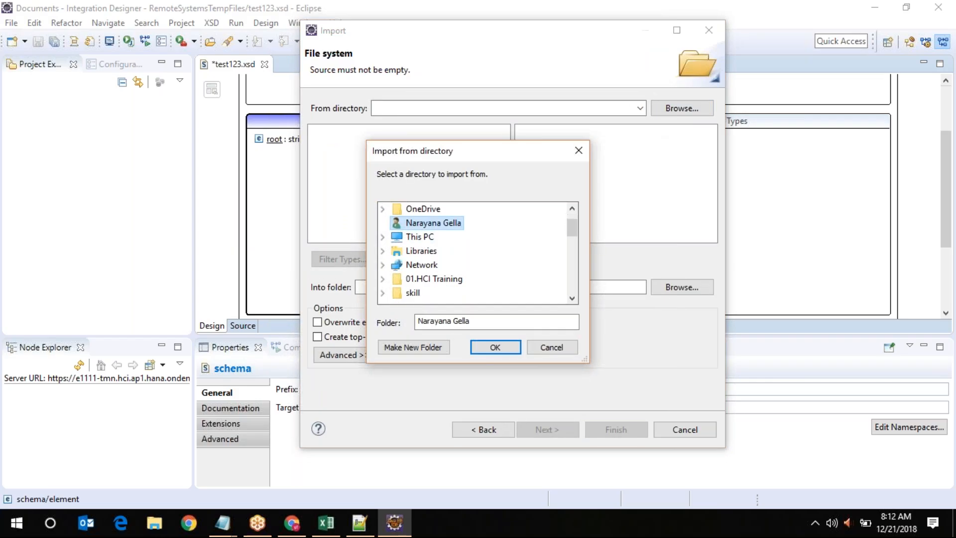
scroll(486, 263, down, 6)
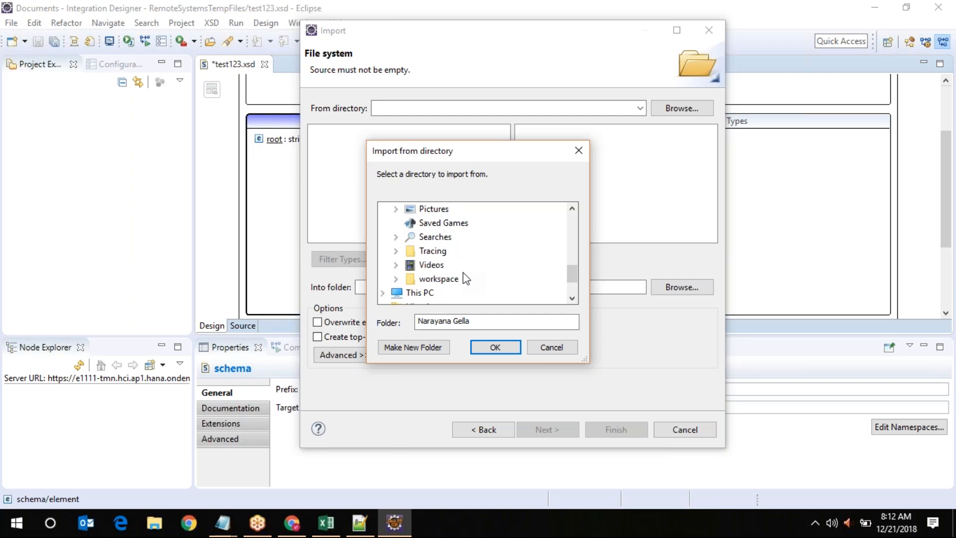
scroll(465, 274, down, 1)
click(420, 251)
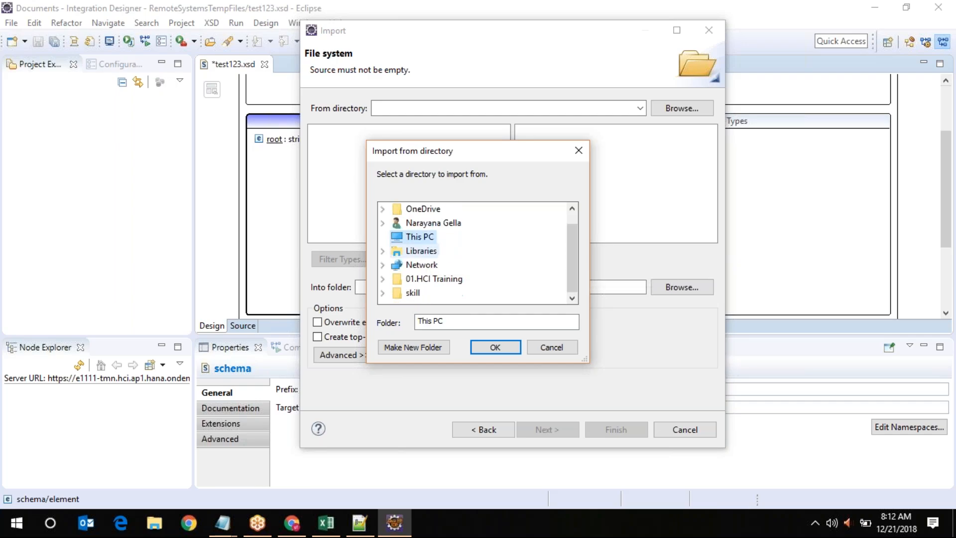
scroll(487, 265, up, 1)
click(443, 251)
double_click(444, 250)
scroll(497, 271, down, 1)
double_click(487, 254)
click(471, 279)
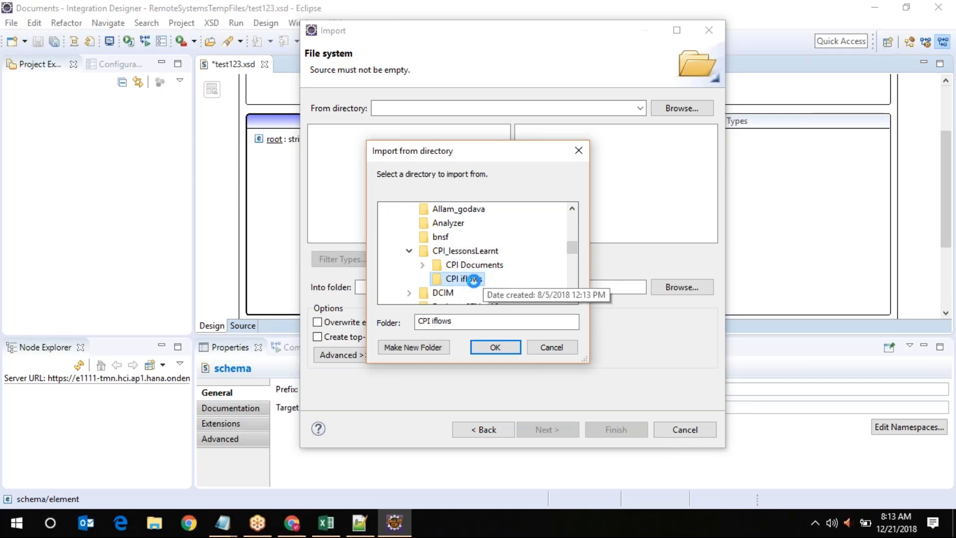
scroll(521, 266, down, 2)
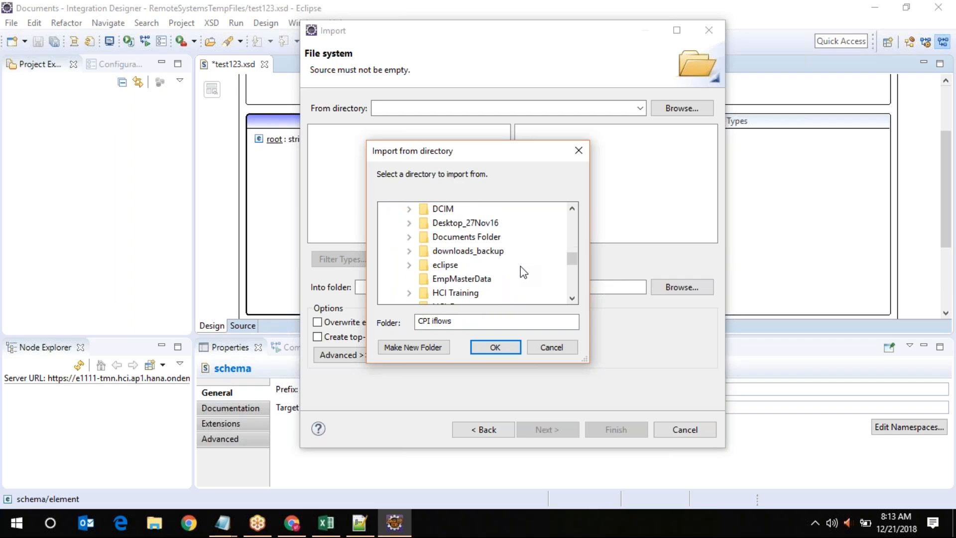
click(499, 349)
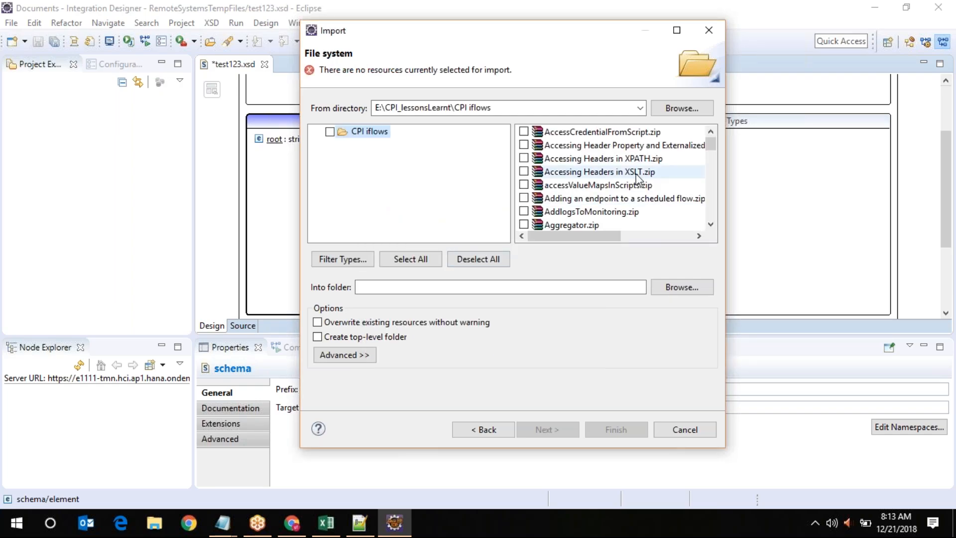
Review the listed iflow zip files, then change the source directory to E:\EmpMasterData
scroll(633, 218, down, 3)
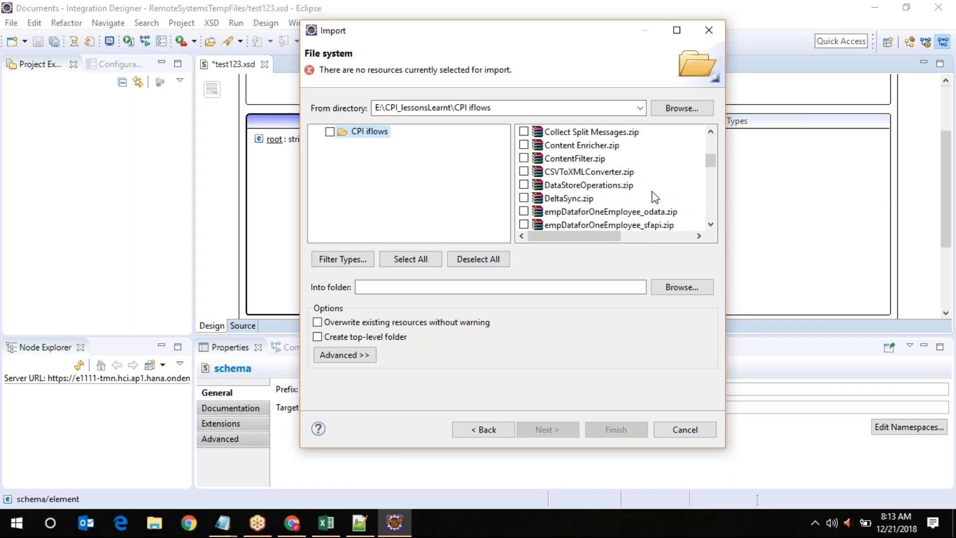
scroll(652, 192, down, 2)
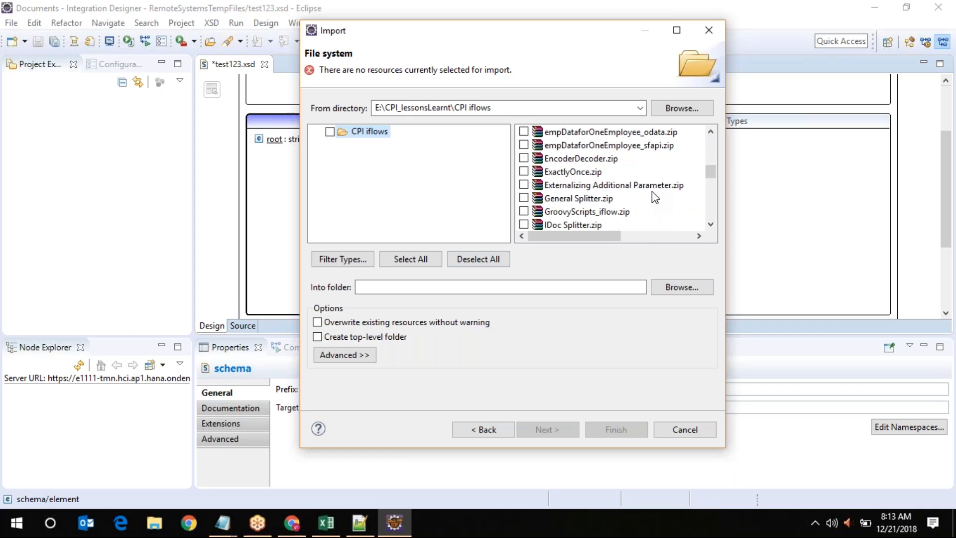
scroll(652, 191, down, 5)
scroll(653, 192, down, 2)
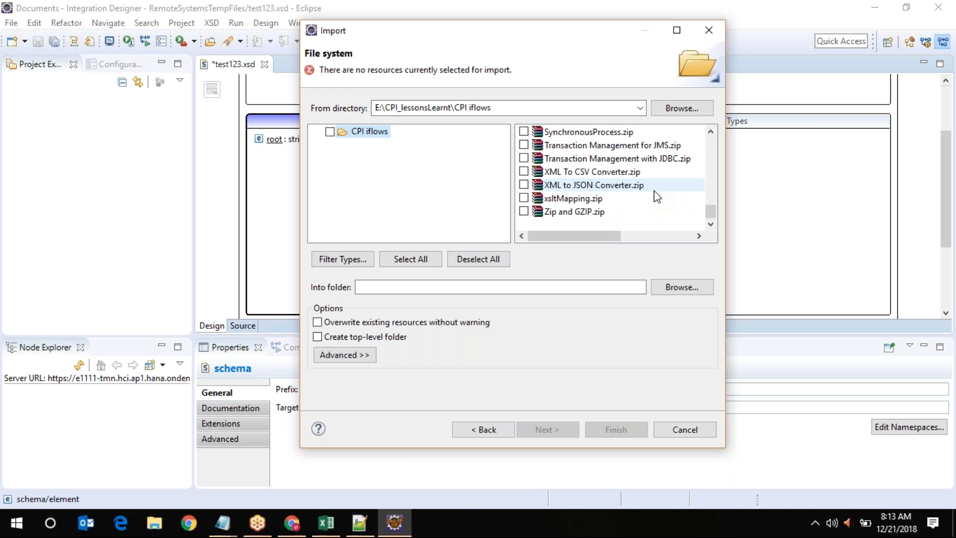
scroll(657, 198, up, 2)
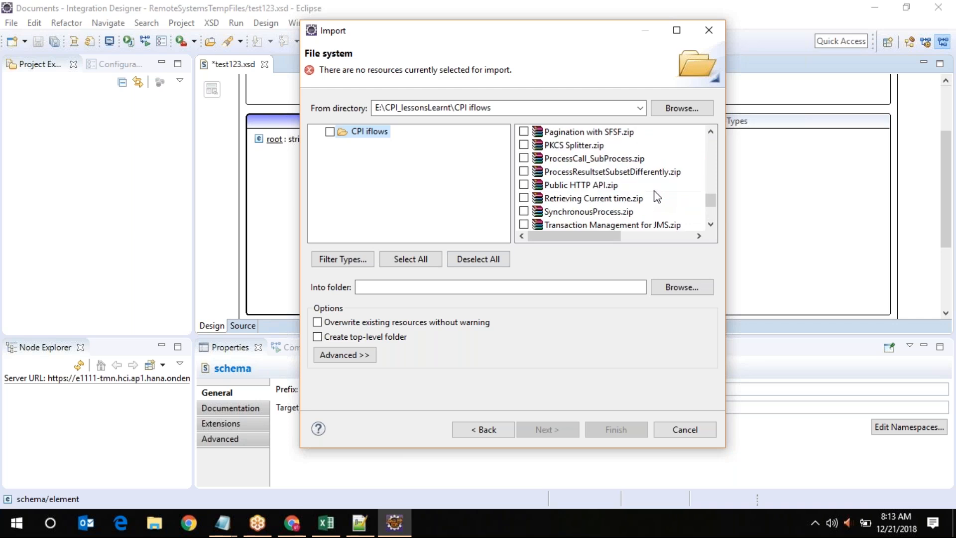
scroll(657, 197, up, 1)
scroll(657, 197, up, 1)
click(592, 174)
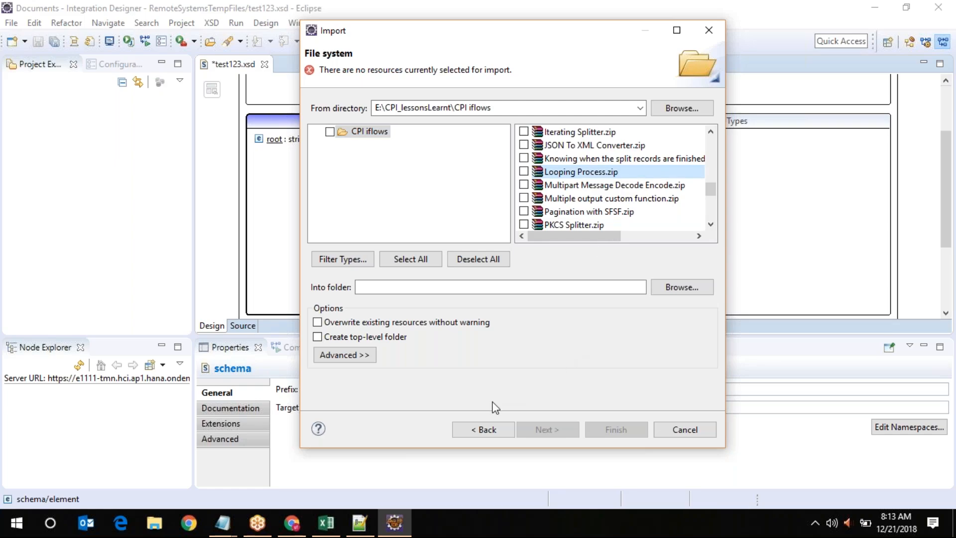
click(681, 108)
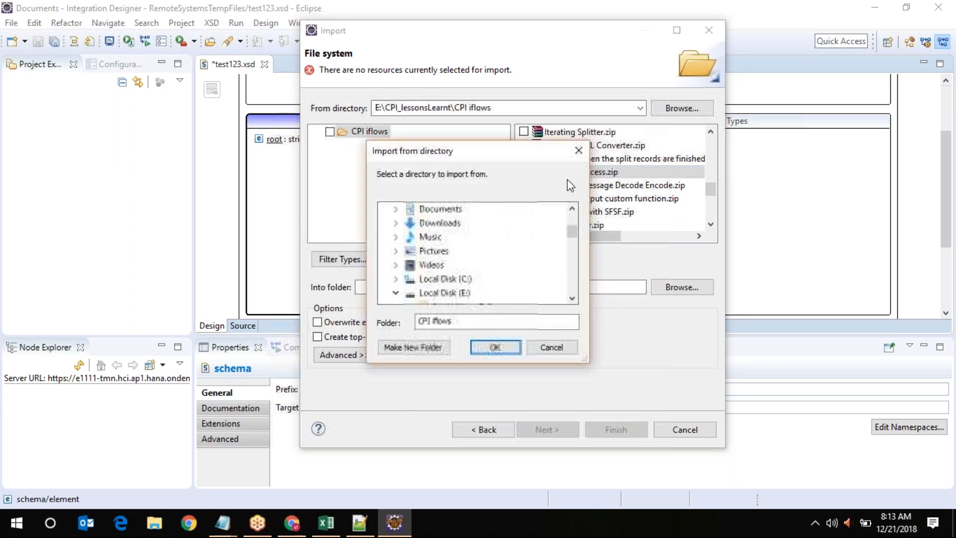
scroll(442, 260, down, 1)
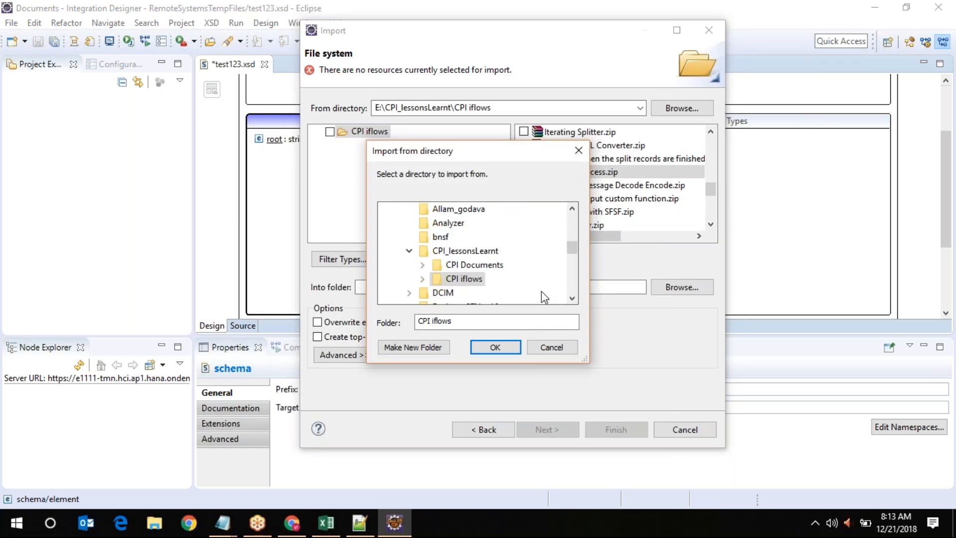
scroll(540, 292, down, 2)
scroll(546, 296, down, 1)
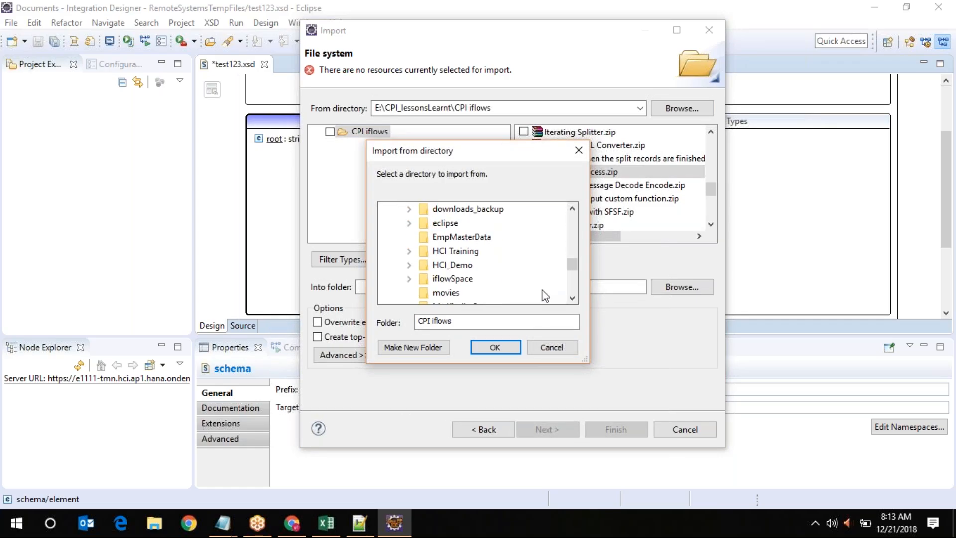
click(481, 242)
click(495, 347)
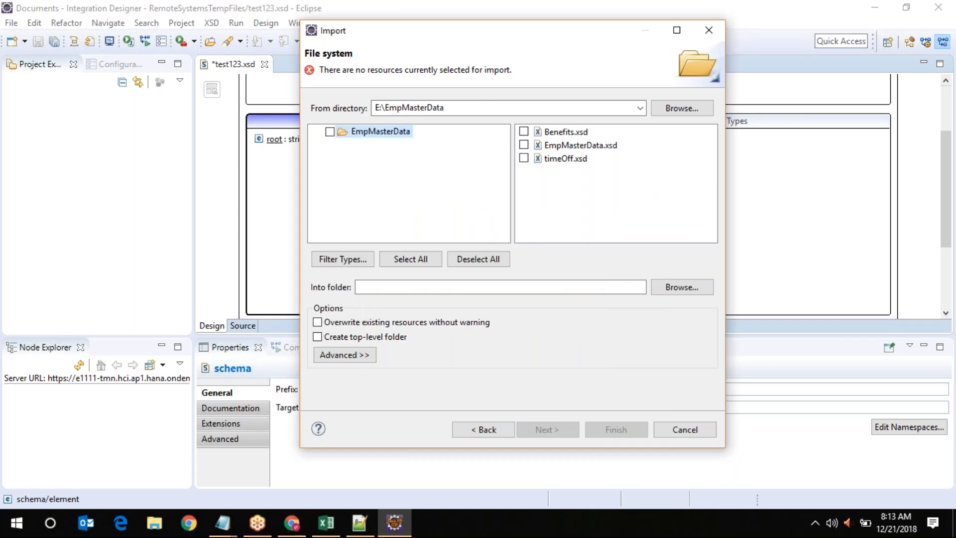
Import Benefits.xsd, EmpMasterData.xsd and timeOff.xsd into the RemoteSystemsTempFiles folder
click(329, 131)
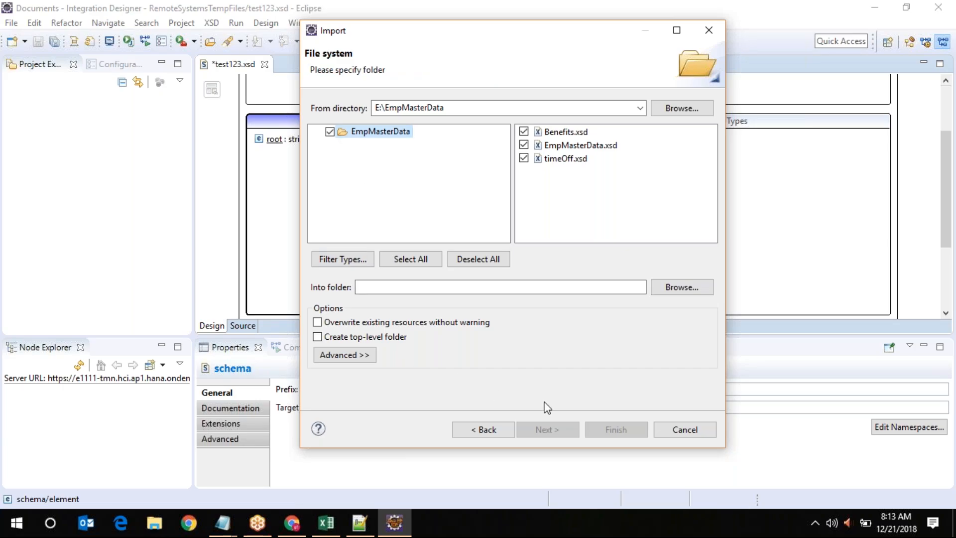
click(680, 288)
click(455, 90)
click(545, 339)
click(613, 430)
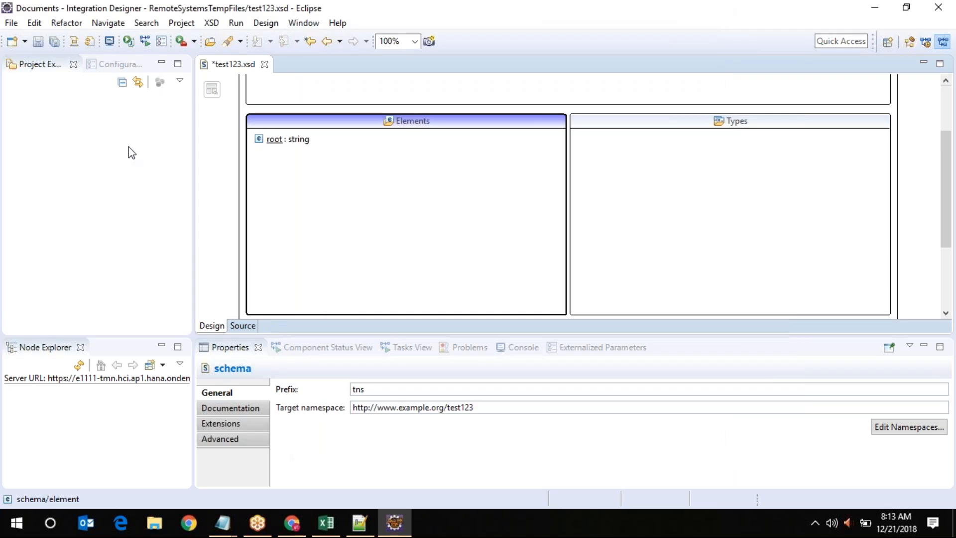
Close the test123.xsd editor, choosing Yes to save its changes
right_click(73, 140)
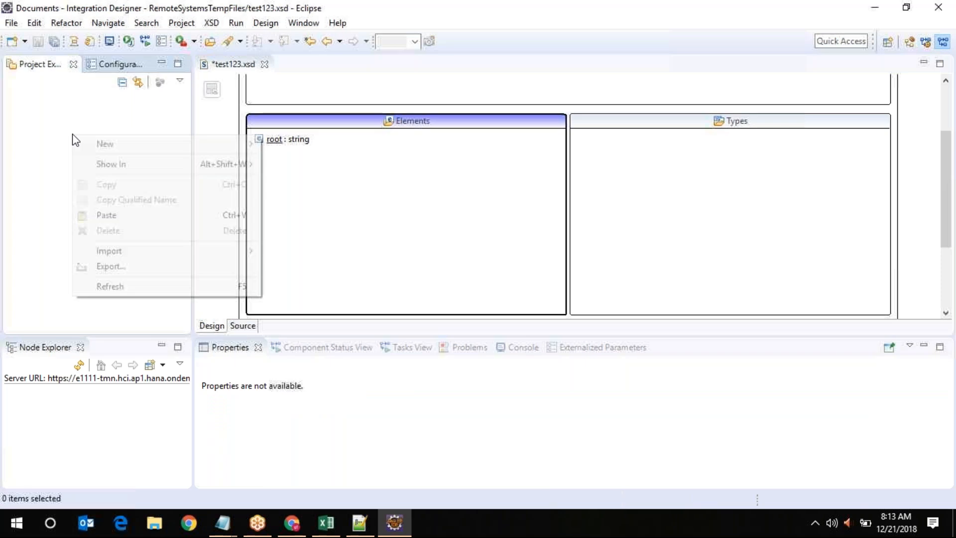
click(111, 293)
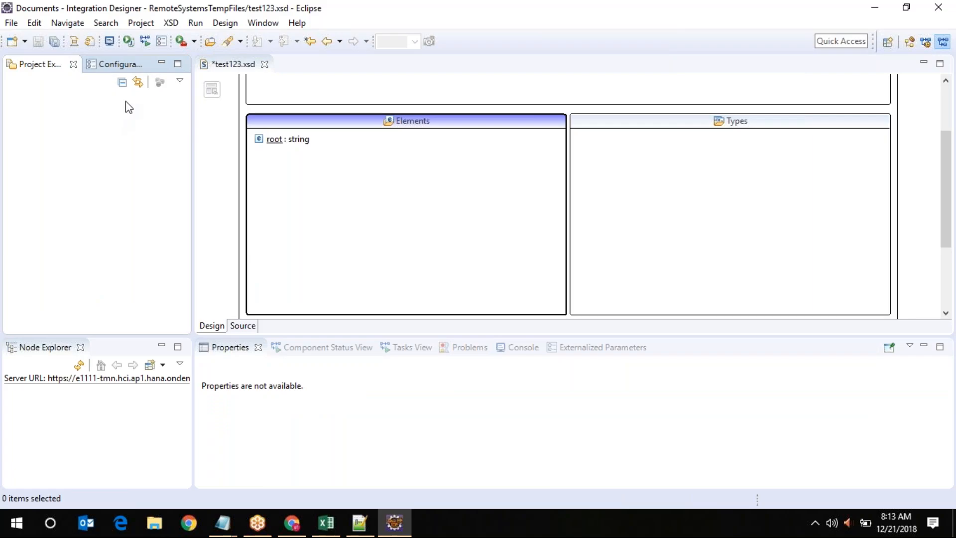
click(265, 65)
click(480, 268)
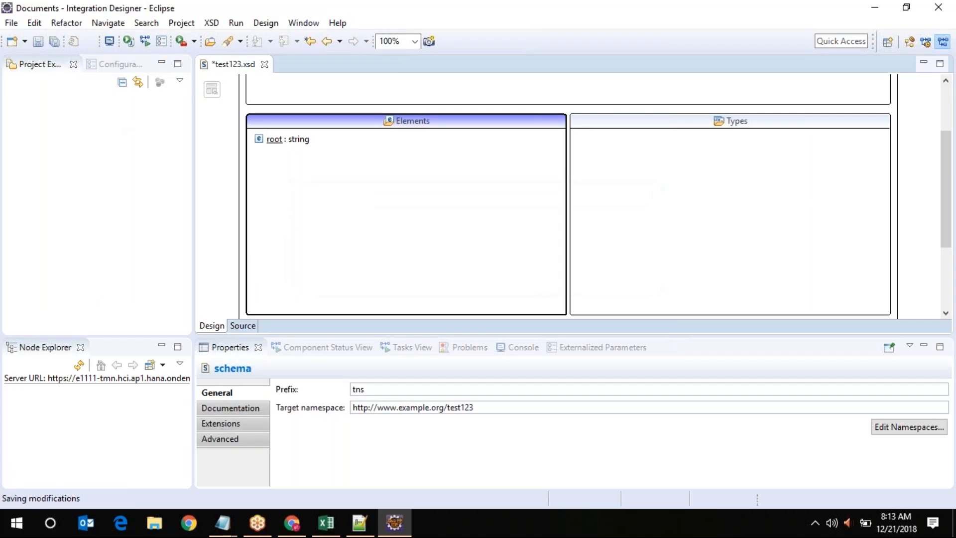
Reset the perspective via Window > Perspective > Reset Perspective, then refresh Project Explorer
click(197, 23)
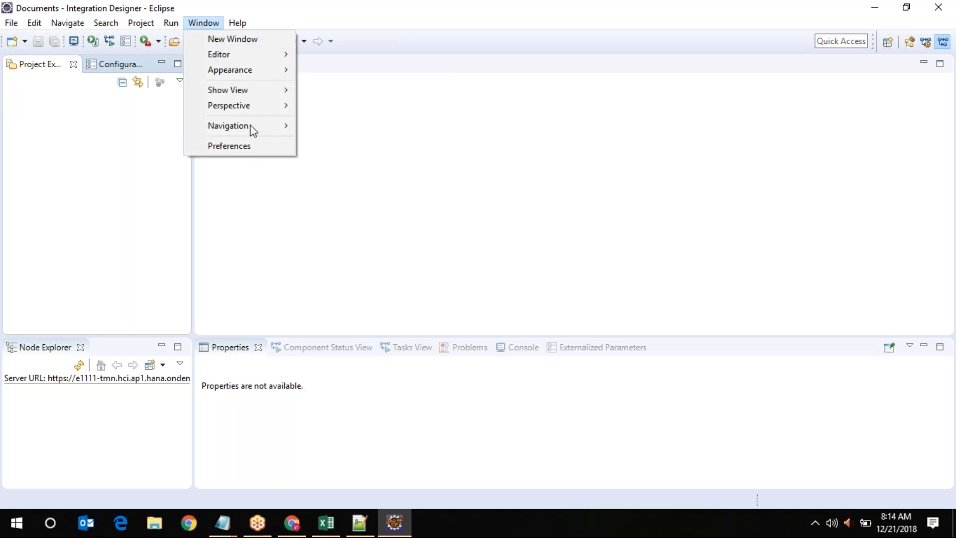
mouse_move(287, 107)
click(366, 158)
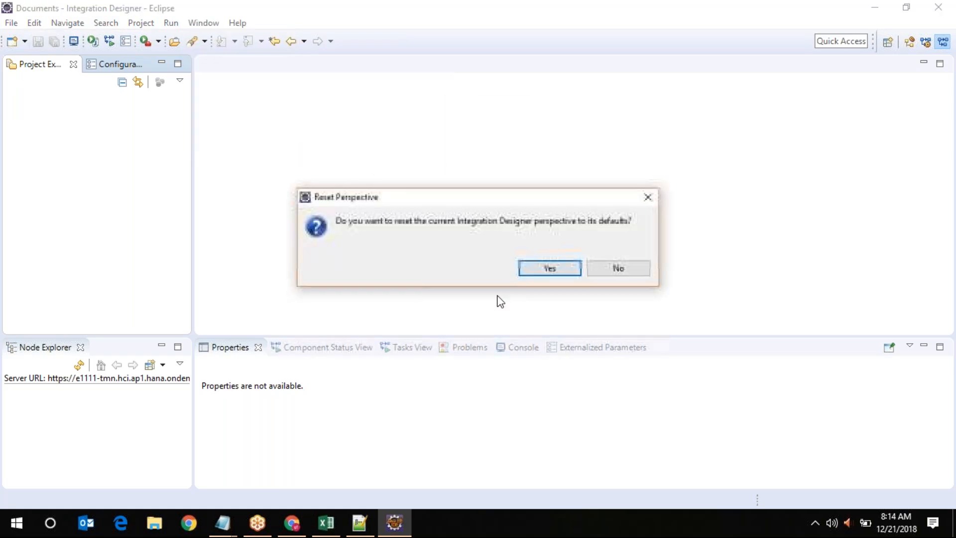
click(531, 273)
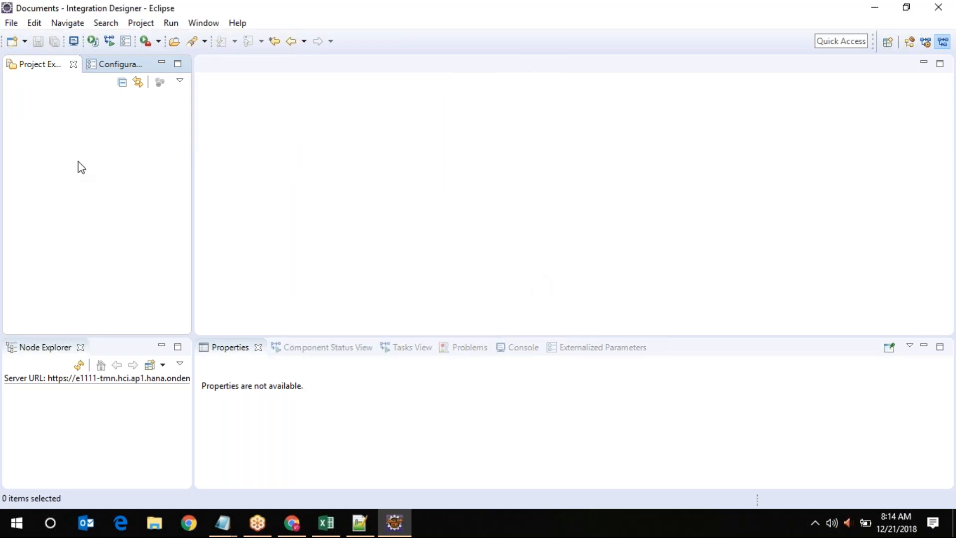
right_click(48, 145)
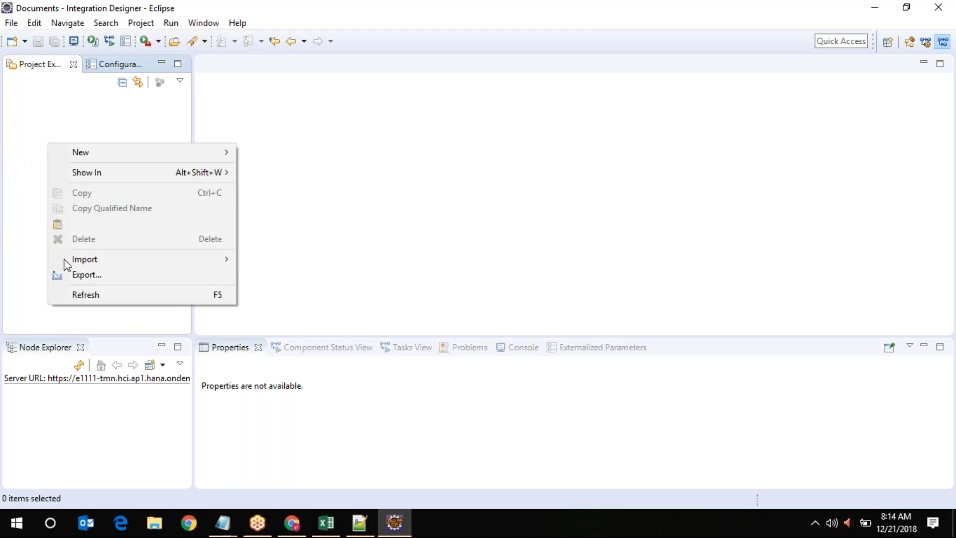
click(91, 297)
Start and cancel Open Projects from File System, then go back to the Window > Perspective menu
click(15, 27)
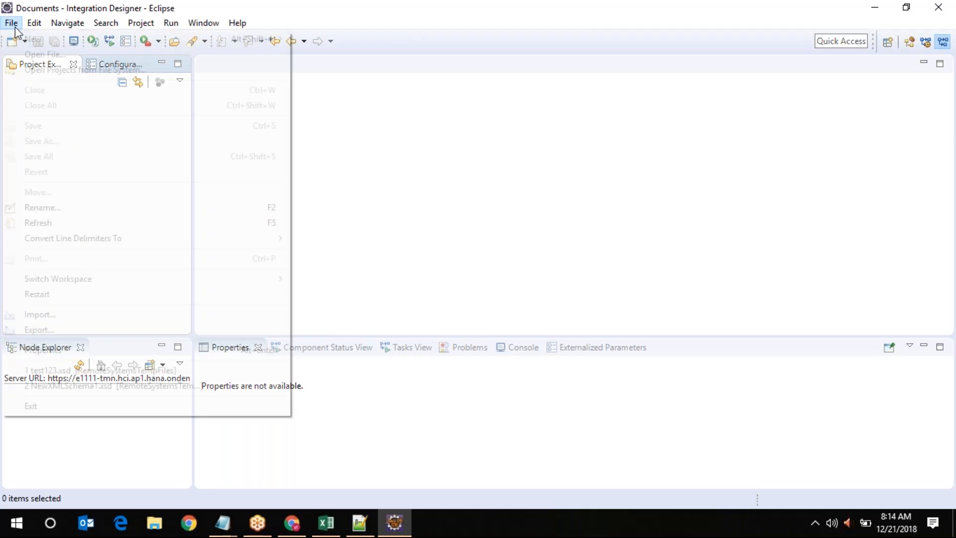
click(47, 231)
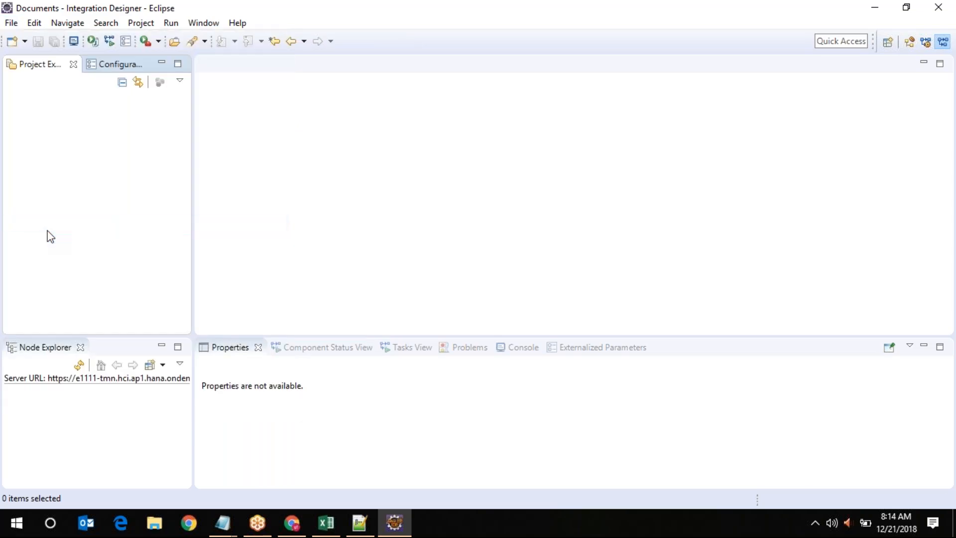
click(15, 25)
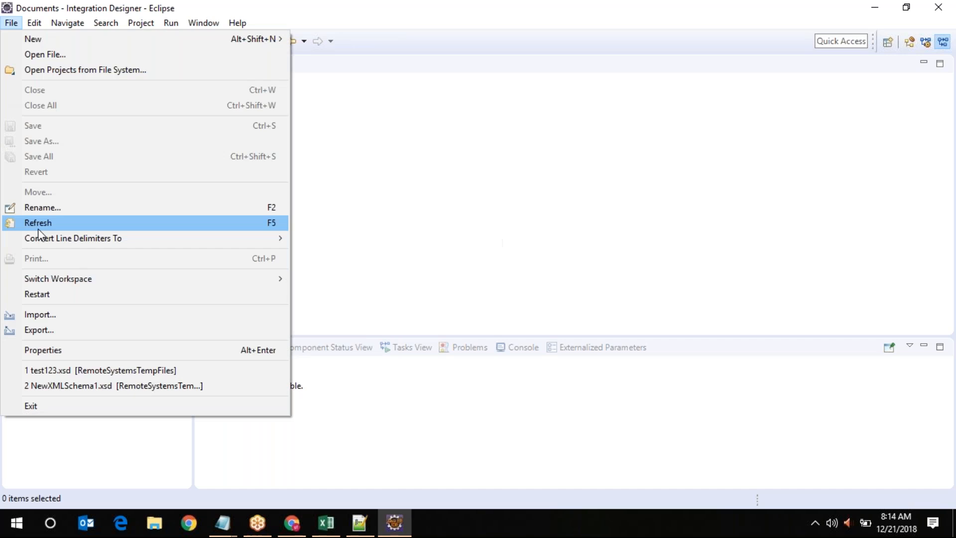
click(114, 71)
click(741, 385)
click(199, 28)
mouse_move(229, 102)
mouse_move(237, 86)
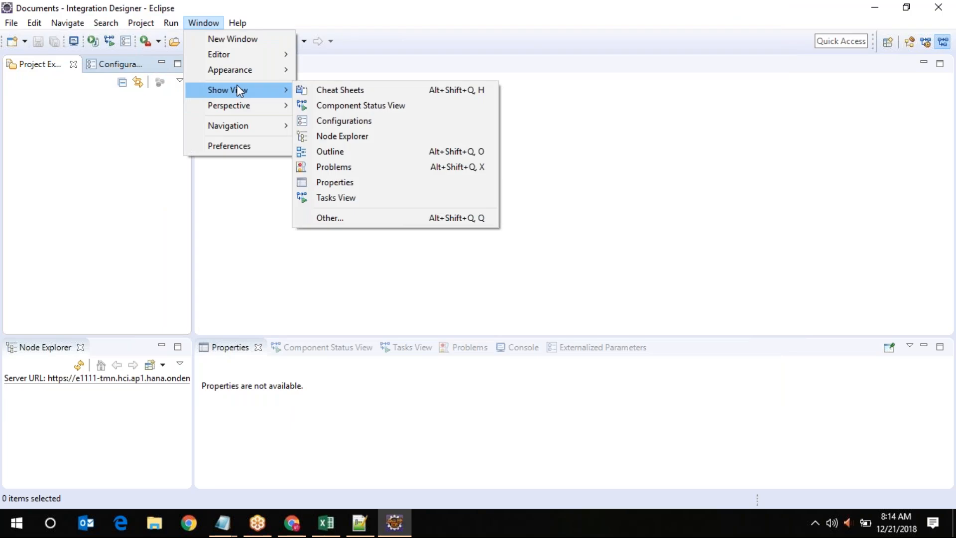
Choose Close All Perspectives, then go to File > Switch Workspace
mouse_move(268, 110)
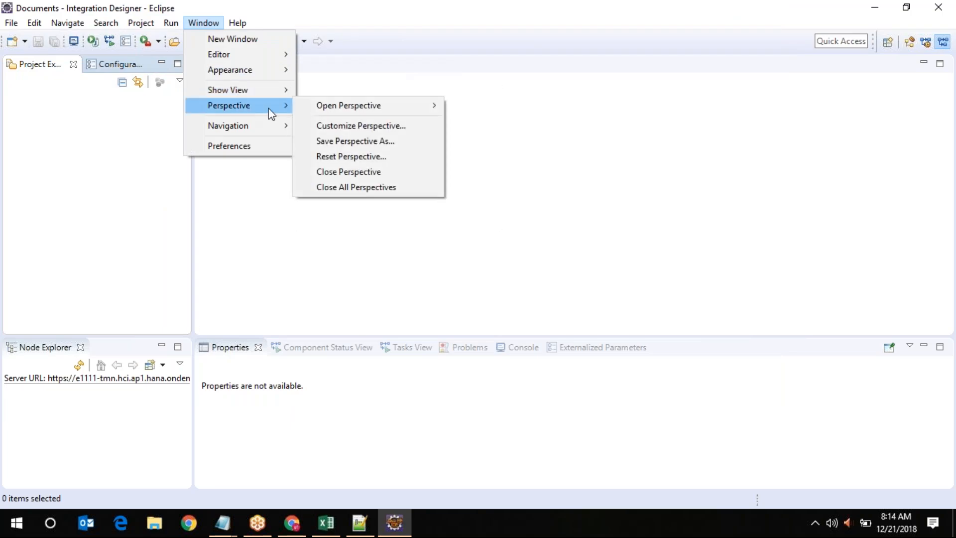
mouse_move(361, 112)
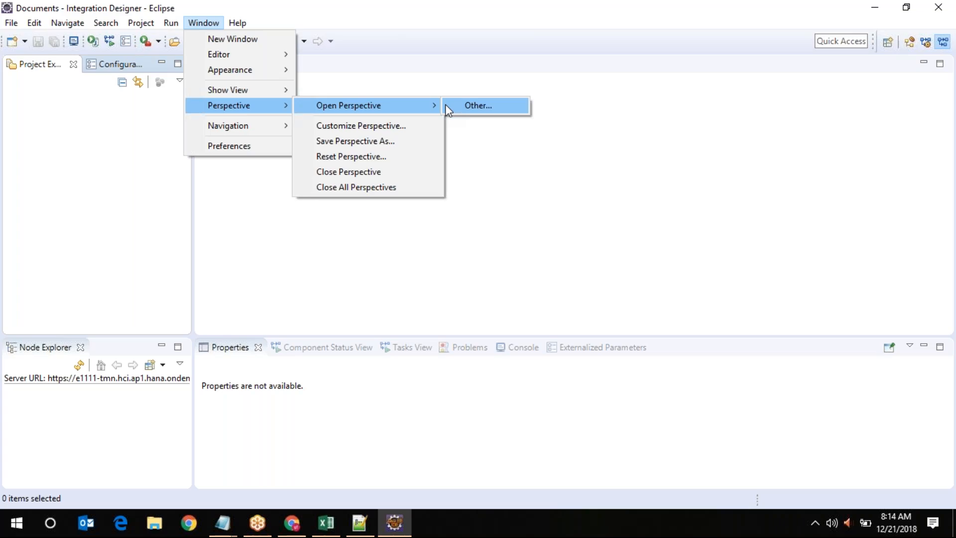
click(374, 188)
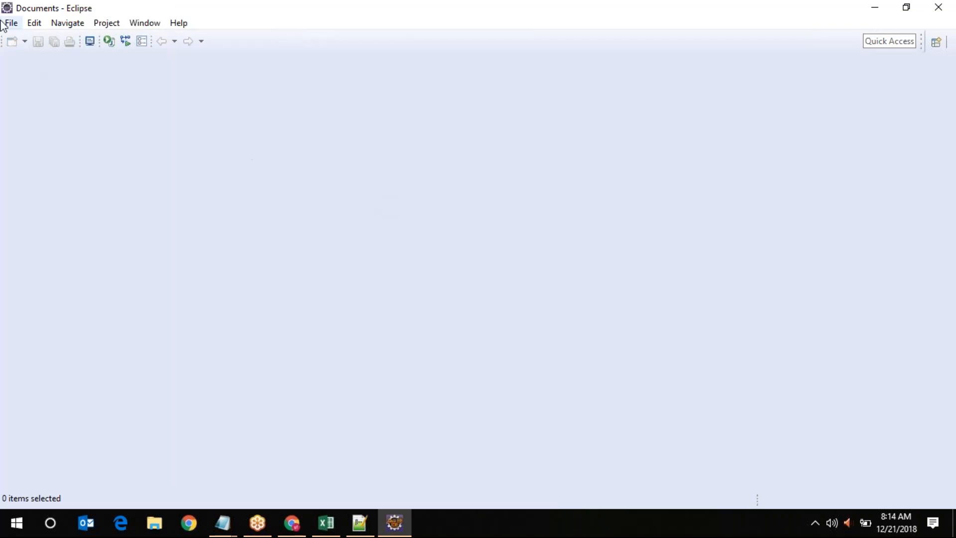
click(18, 23)
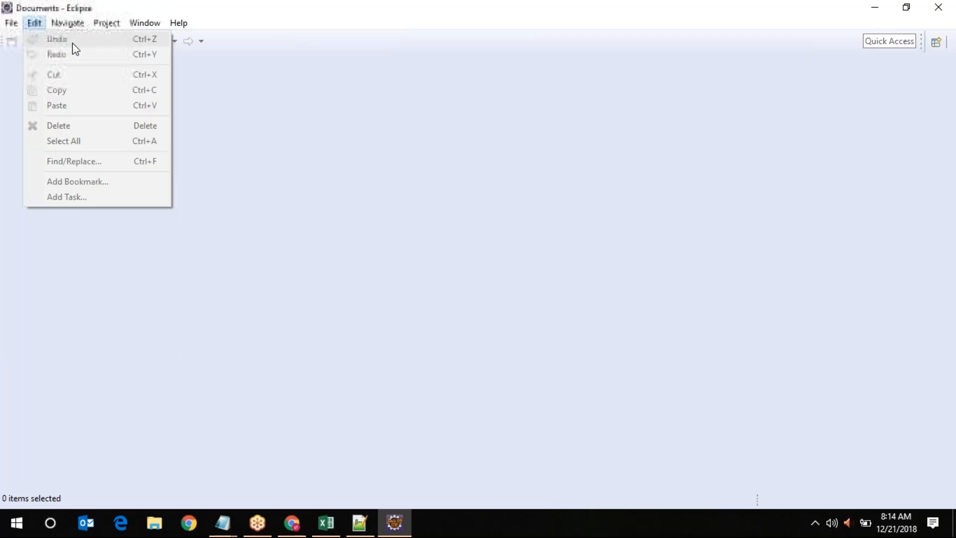
mouse_move(16, 43)
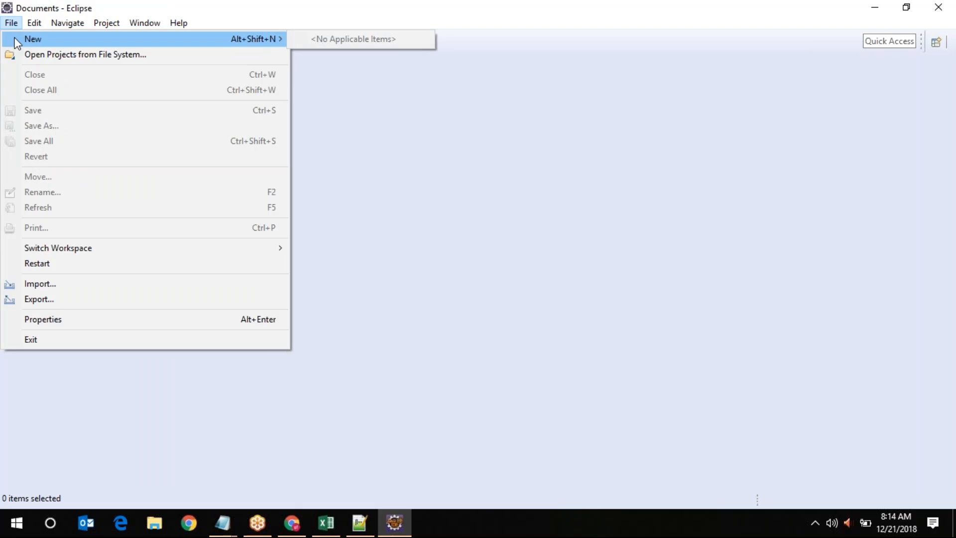
Switch to the E:\workspace workspace and bring the restarted Eclipse window forward
mouse_move(61, 248)
click(327, 247)
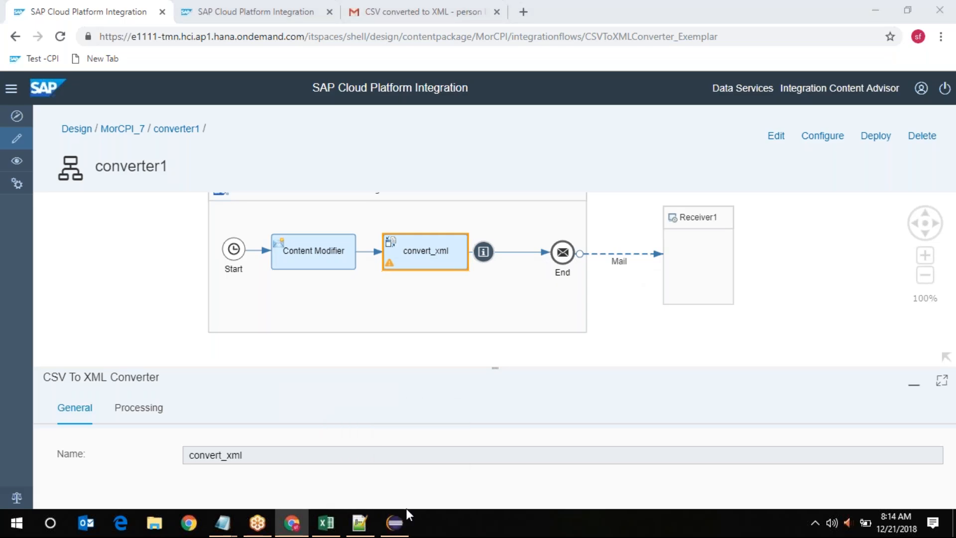
click(393, 527)
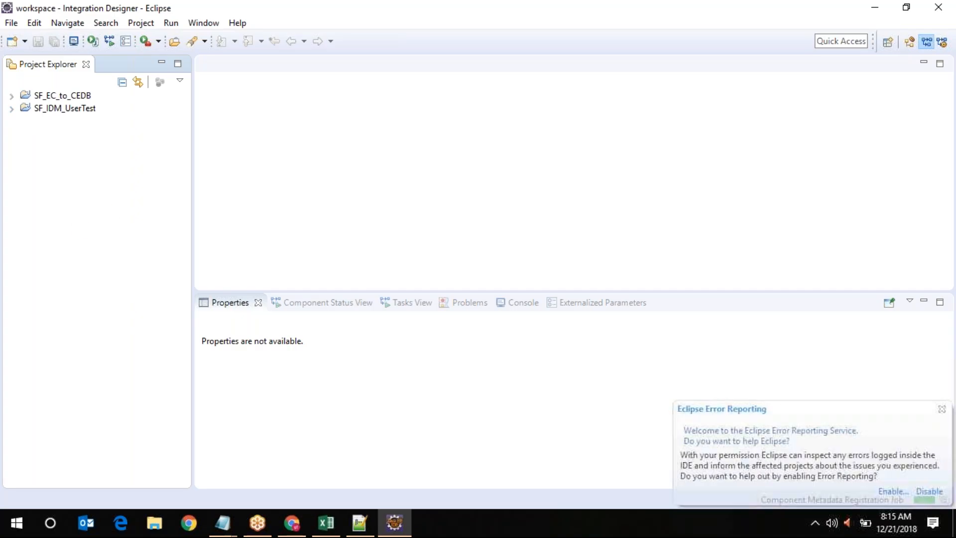
Decline Eclipse error reporting and bring the Integration Designer window back to the front
click(928, 492)
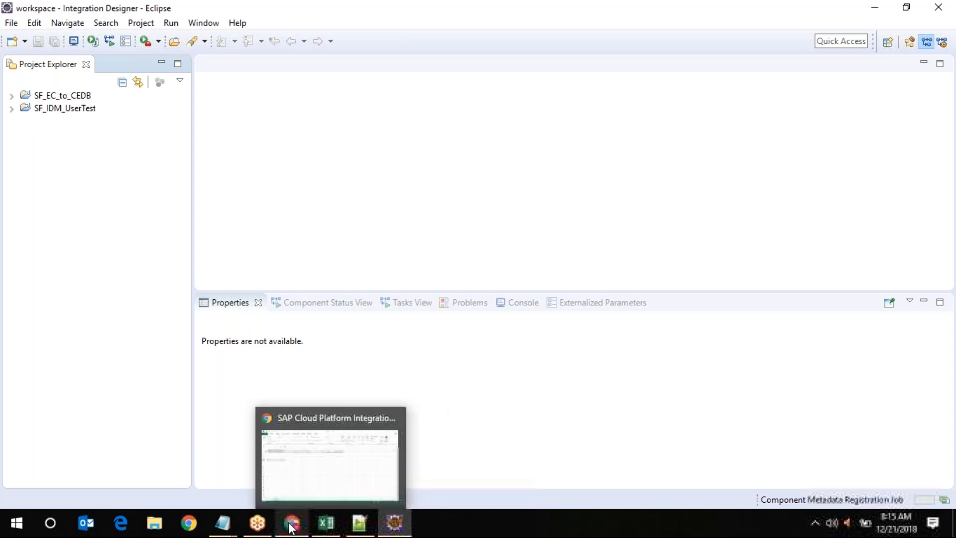
click(291, 526)
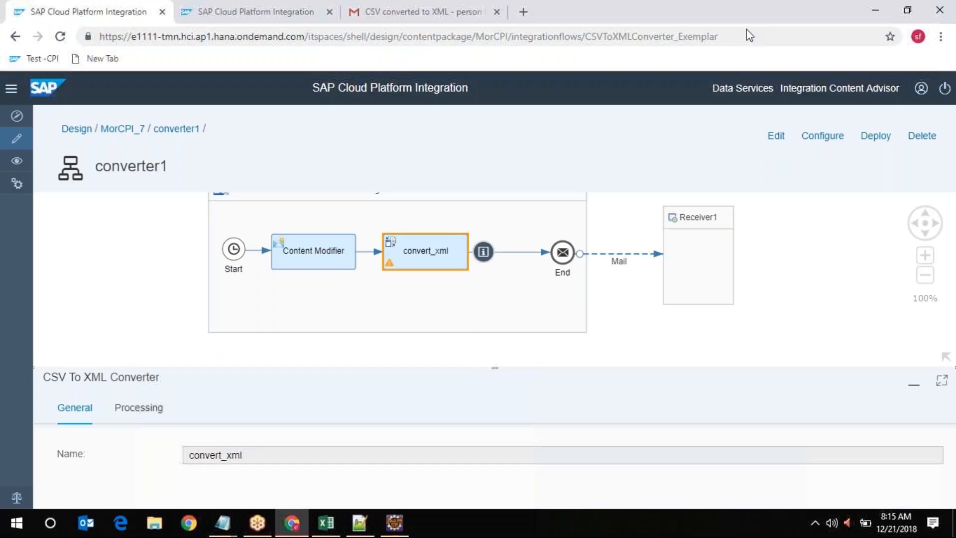
mouse_move(397, 524)
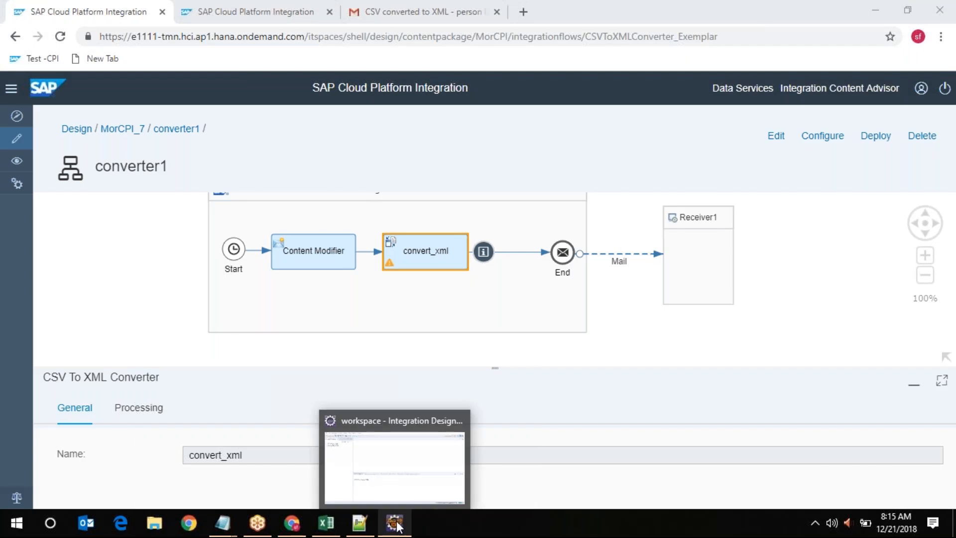
click(402, 419)
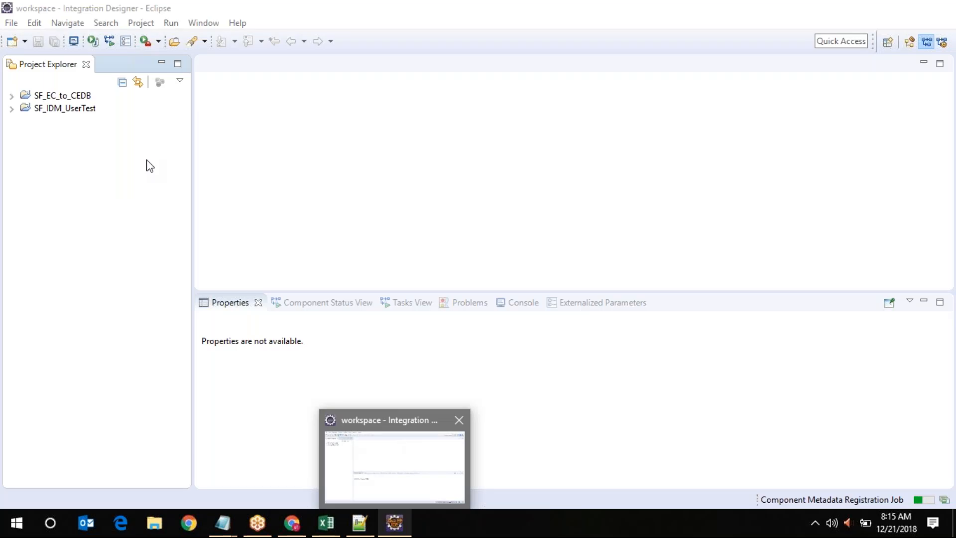
Expand SF_IDM_UserTest and its src.main.resources.wsdl folder to show the schema files
click(12, 109)
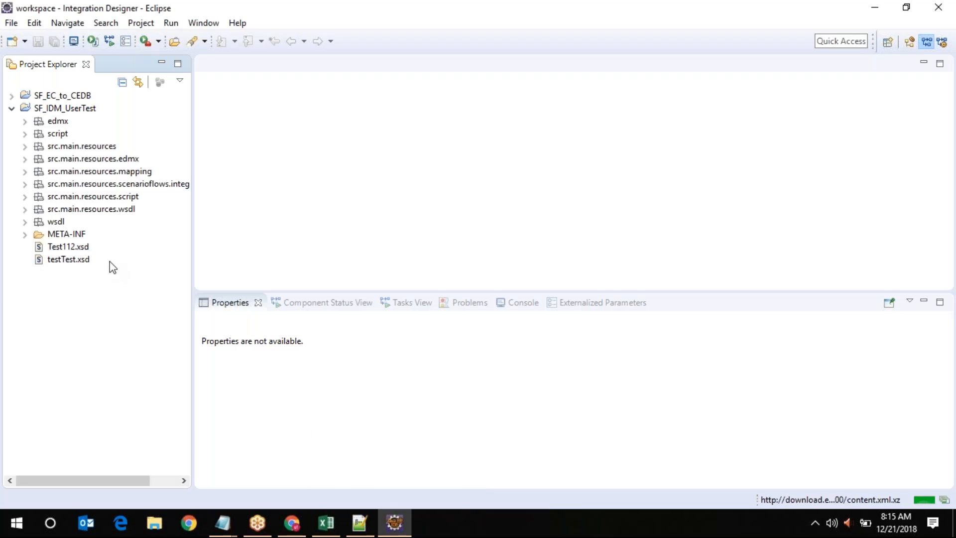
mouse_move(293, 526)
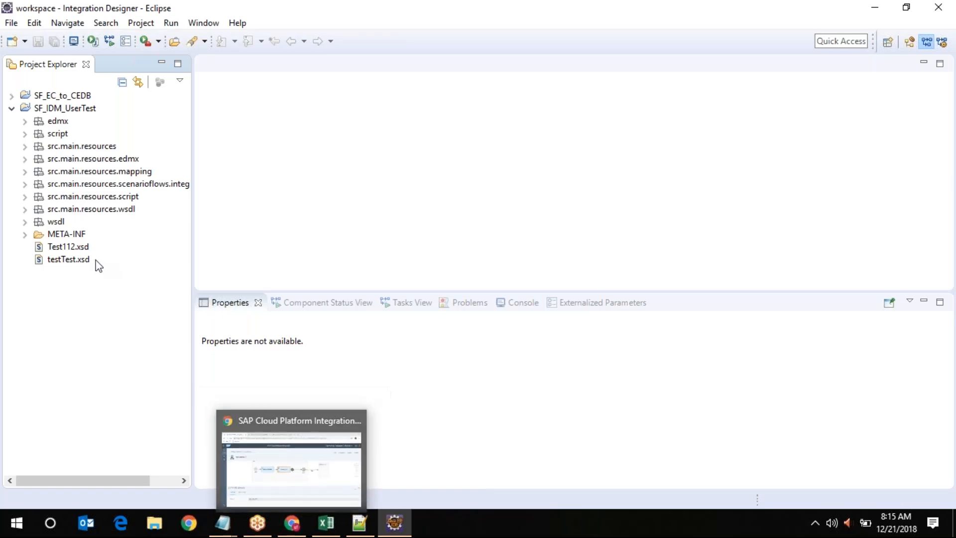
click(70, 247)
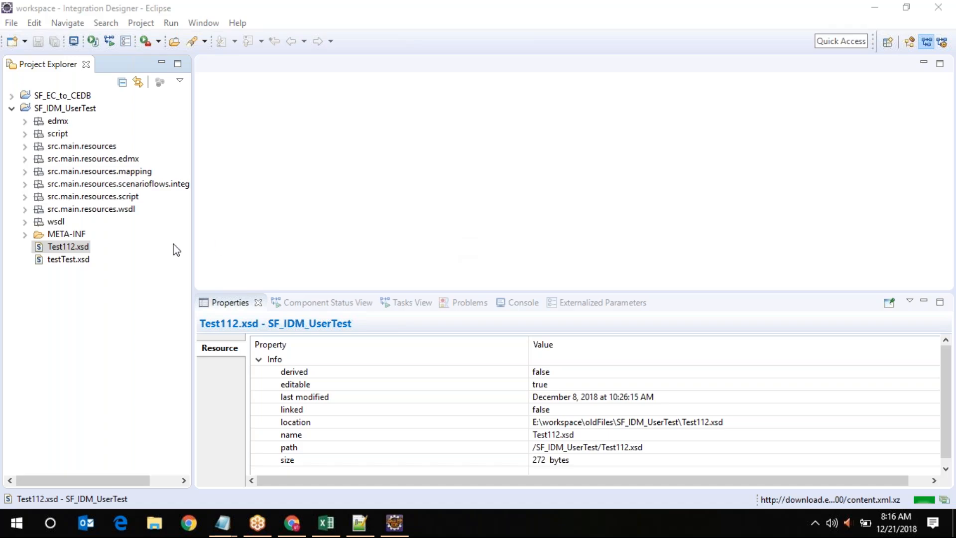
click(25, 210)
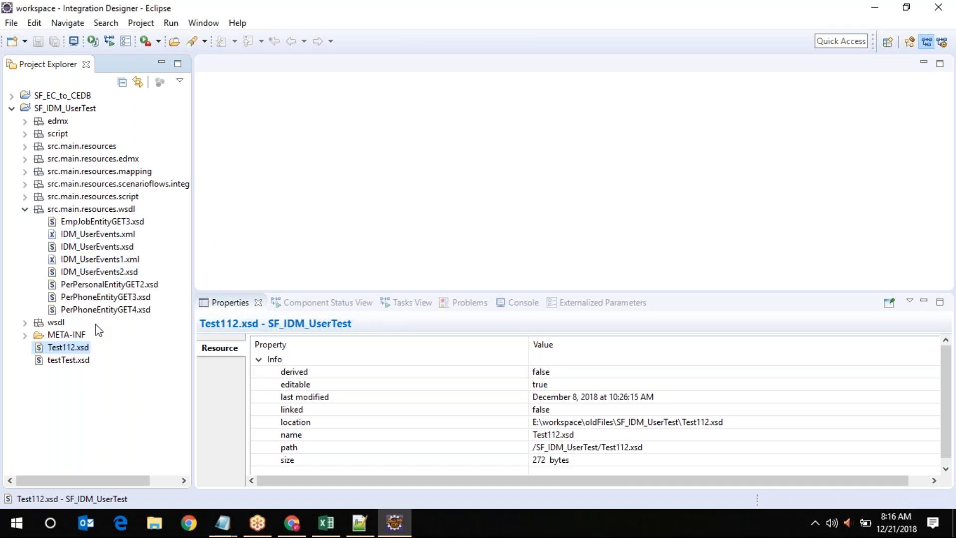
Open IDM_UserEvents2.xsd, glance at its Source tab, and return to Design view
click(101, 273)
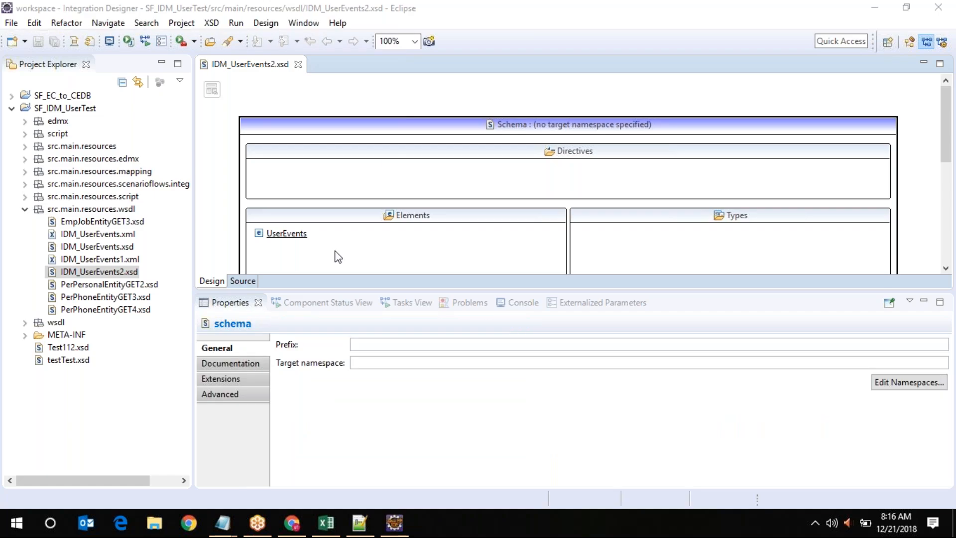
click(244, 280)
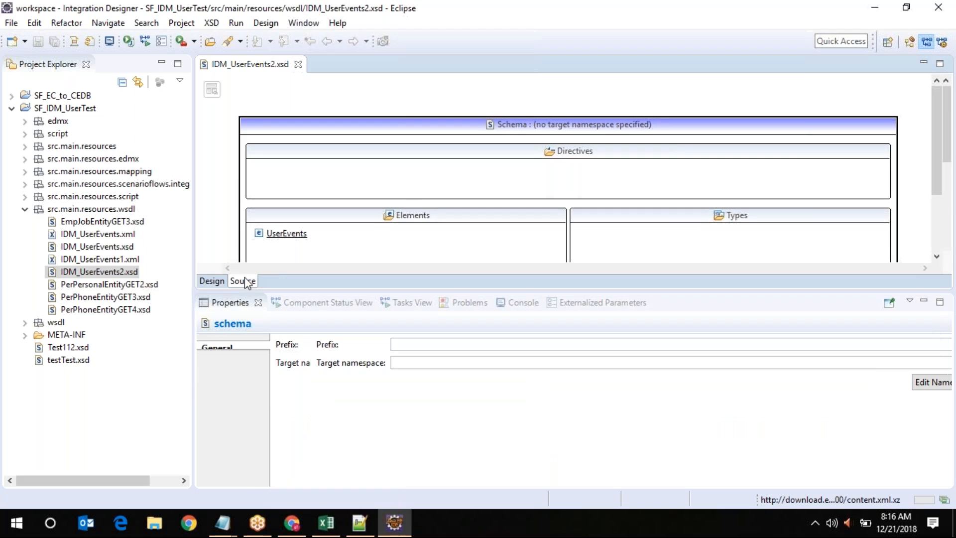
scroll(412, 192, down, 1)
scroll(413, 192, up, 1)
click(220, 281)
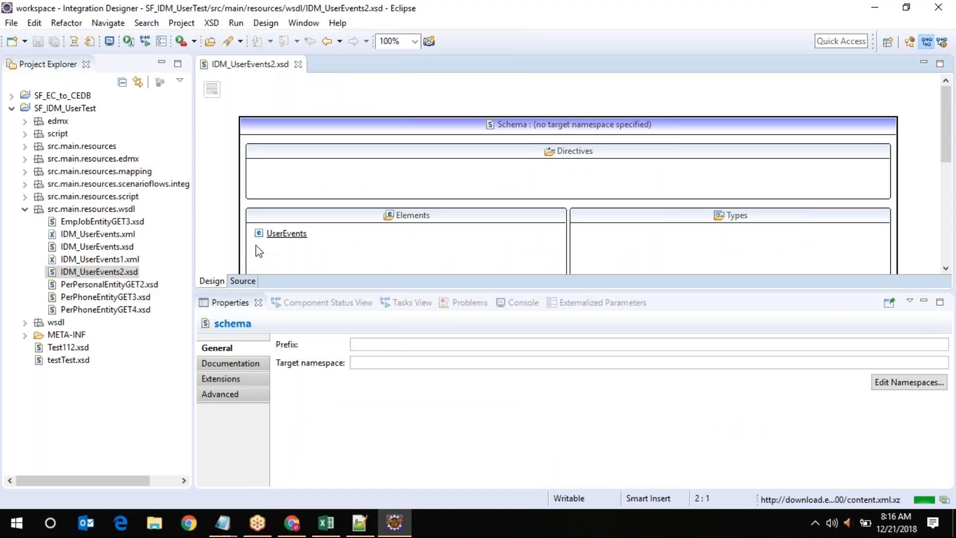
Drill into the UserEvents element and select its UserEventsType complex type
click(292, 238)
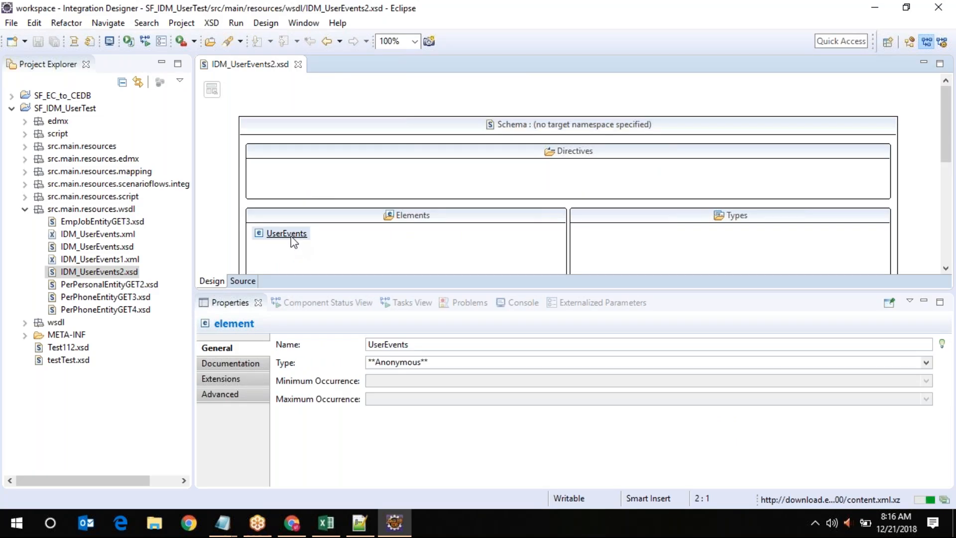
double_click(292, 238)
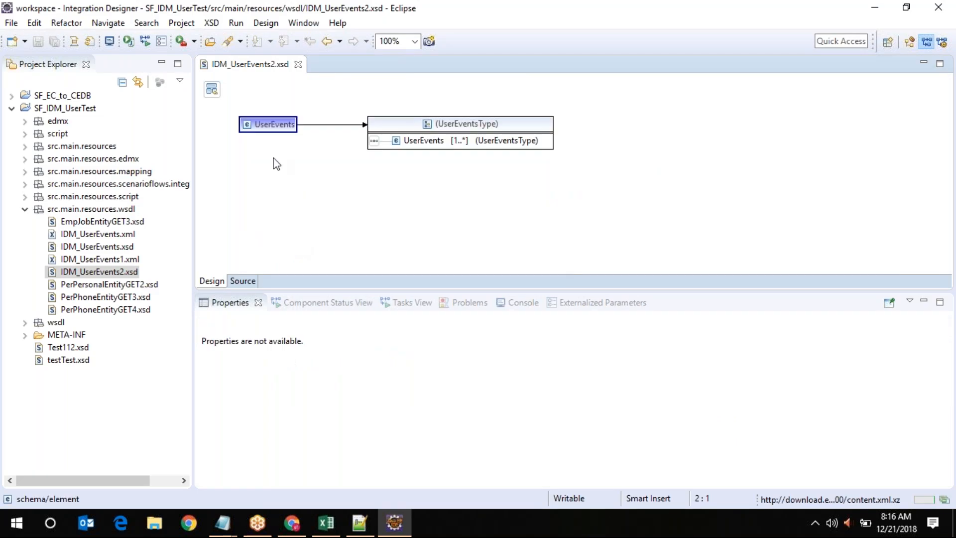
click(401, 129)
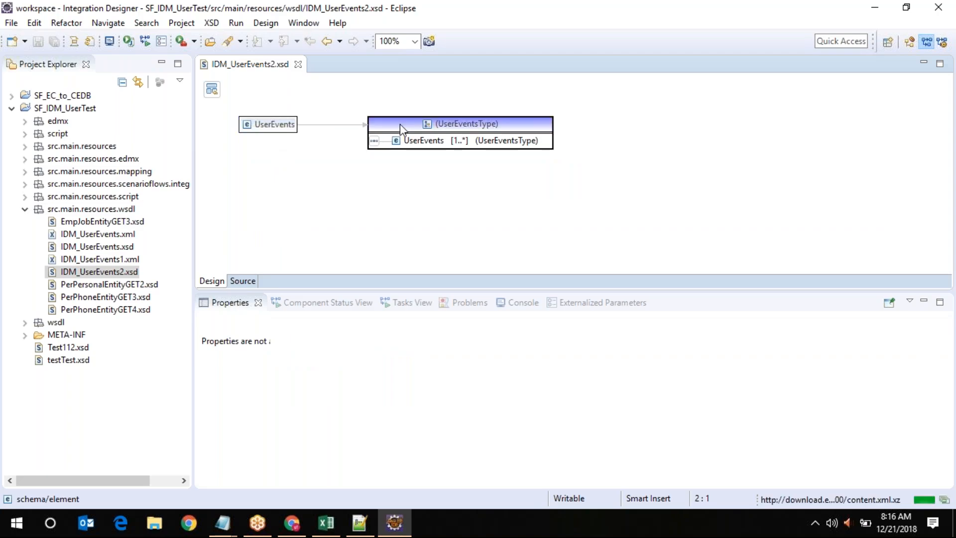
right_click(402, 129)
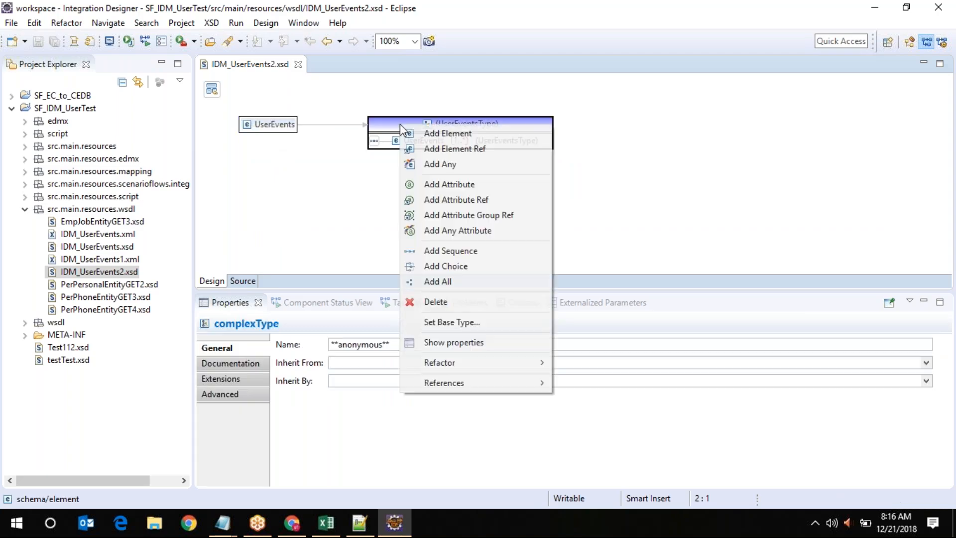
click(267, 129)
right_click(266, 129)
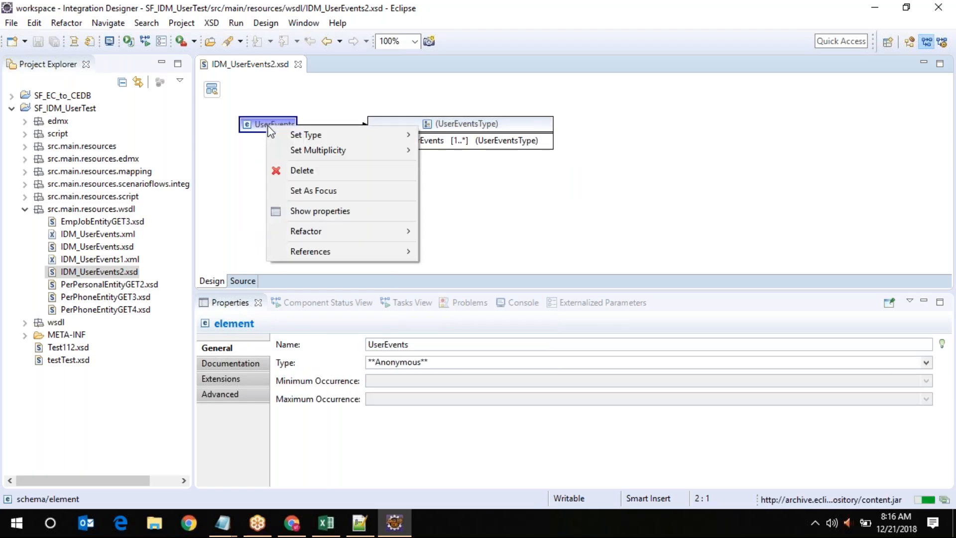
mouse_move(319, 133)
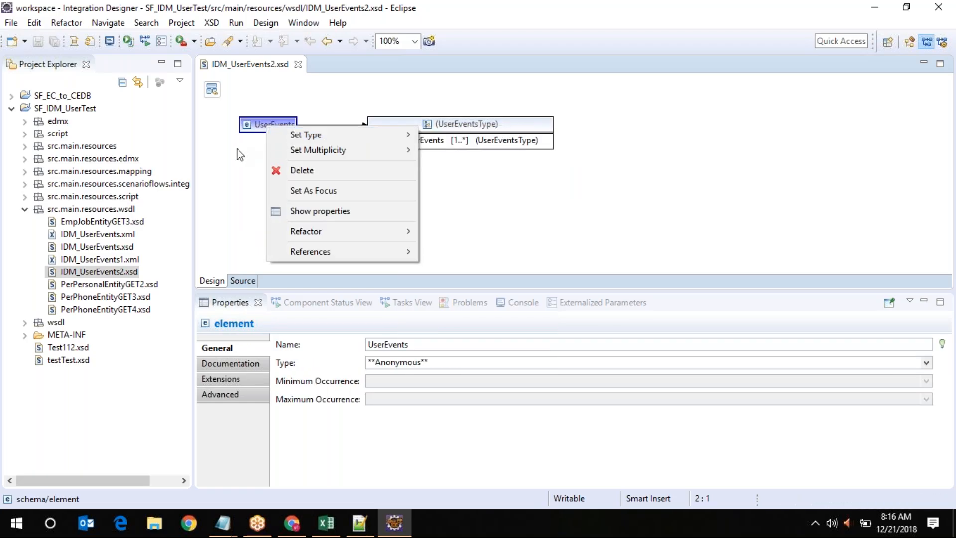
click(240, 201)
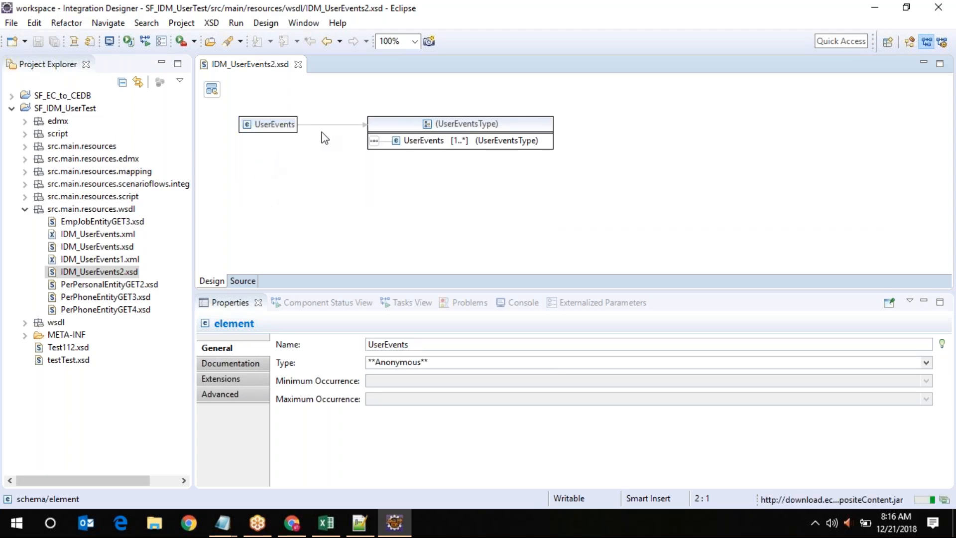
click(471, 128)
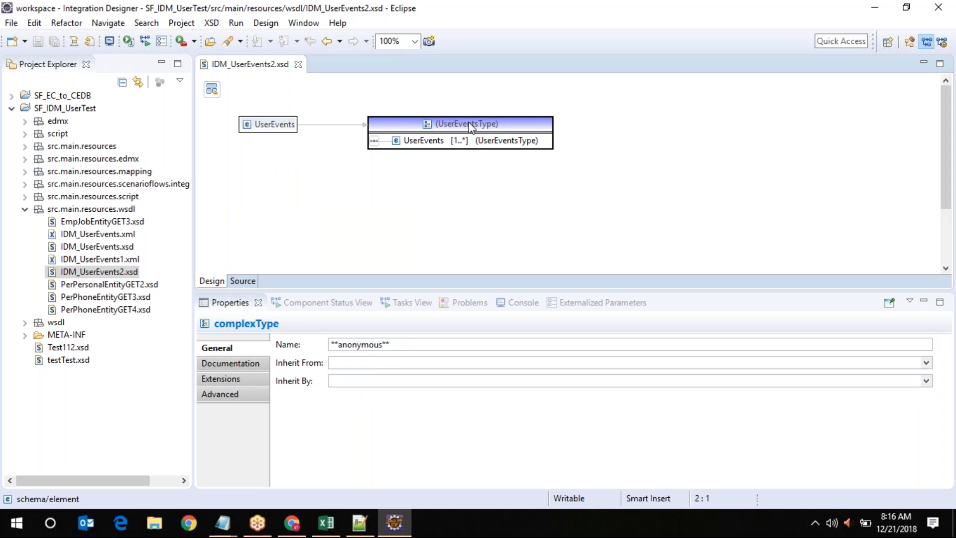
Expand UserEventsType and inspect its child elements from ActionCode down to BusinessMobile
double_click(470, 127)
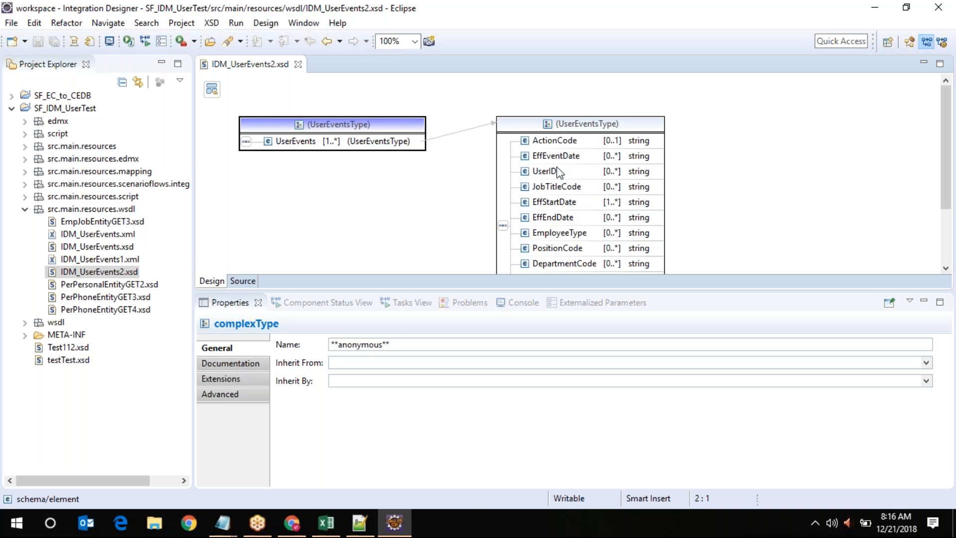
mouse_move(948, 158)
mouse_down()
mouse_move(952, 225)
mouse_move(949, 170)
mouse_up()
click(592, 117)
scroll(582, 164, down, 2)
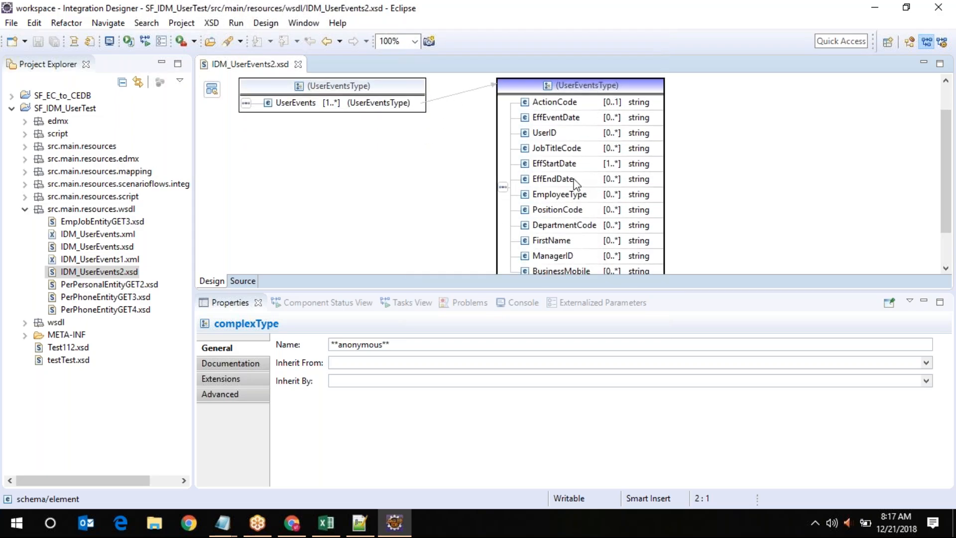
click(301, 108)
click(552, 102)
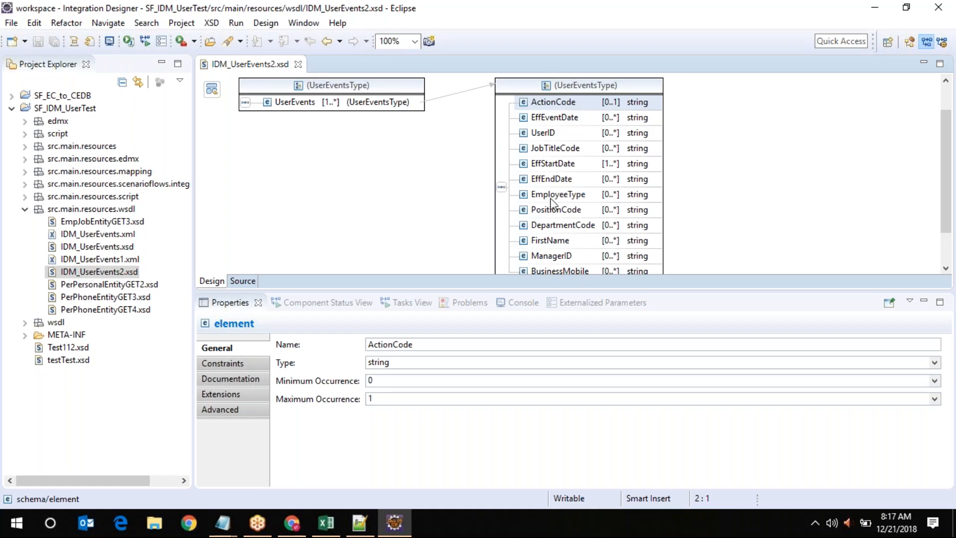
scroll(551, 198, down, 3)
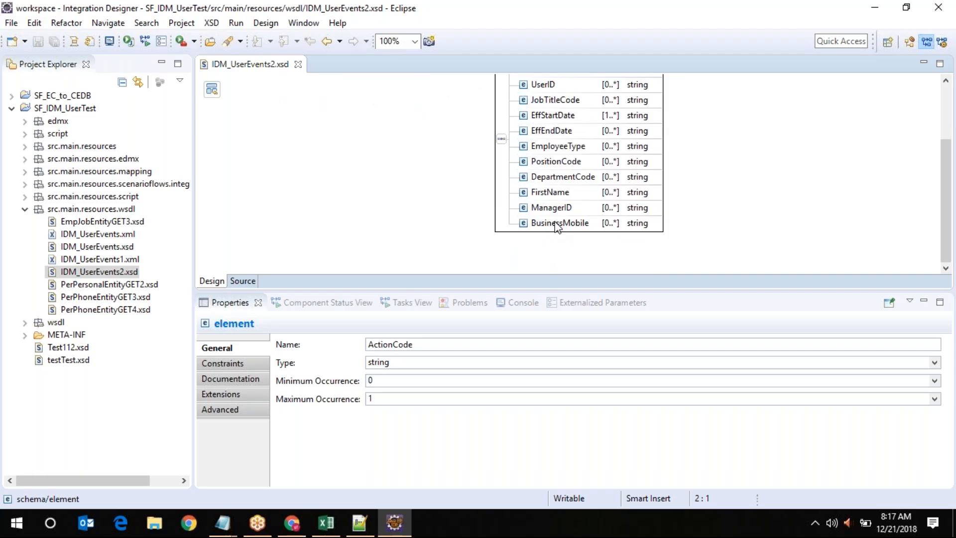
click(556, 225)
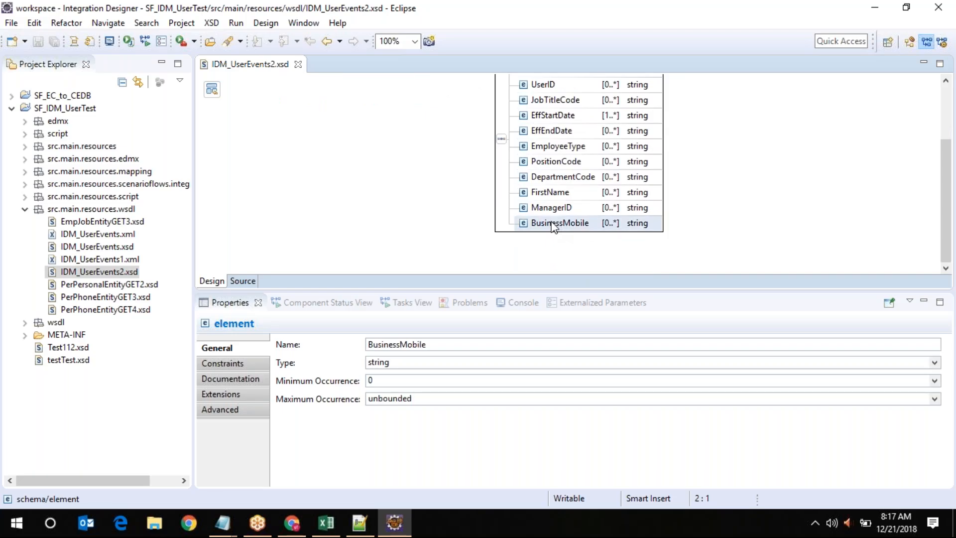
Insert a new string element after BusinessMobile in UserEventsType and rename NewElement to 'dummy'
right_click(551, 224)
mouse_move(629, 231)
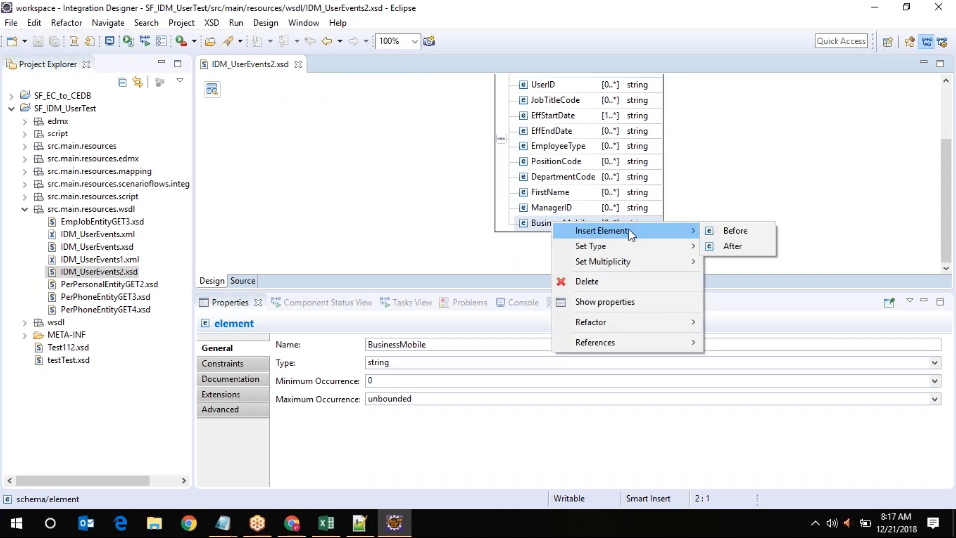
click(741, 245)
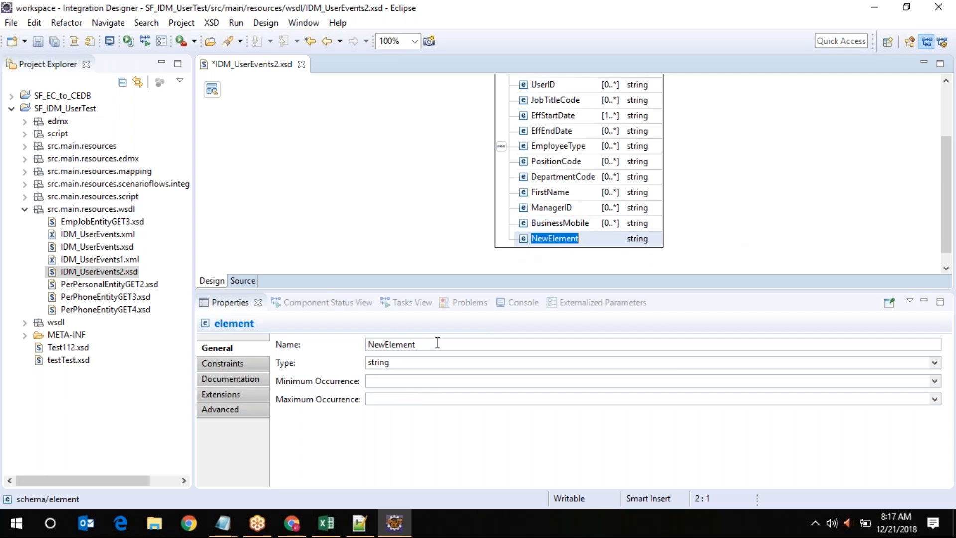
drag(424, 345, 326, 350)
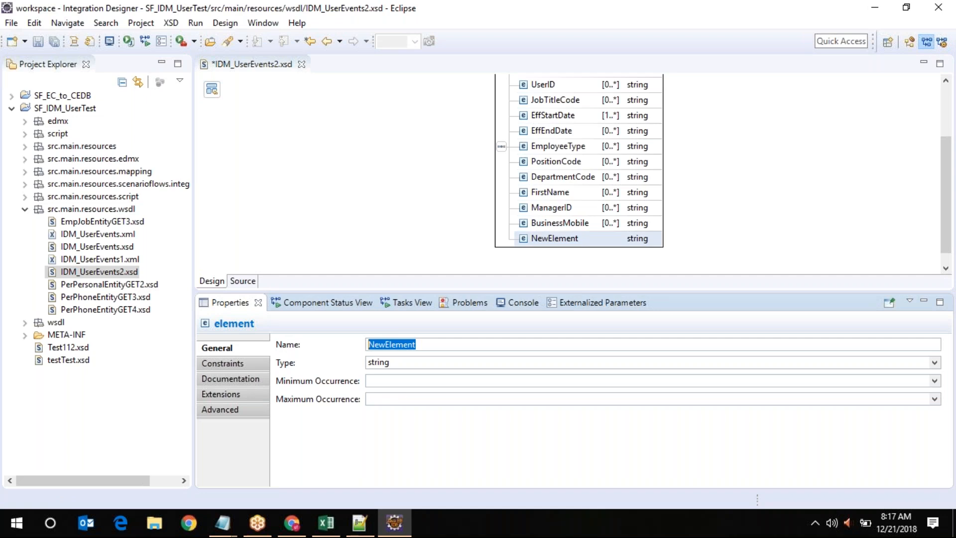
text(dummy)
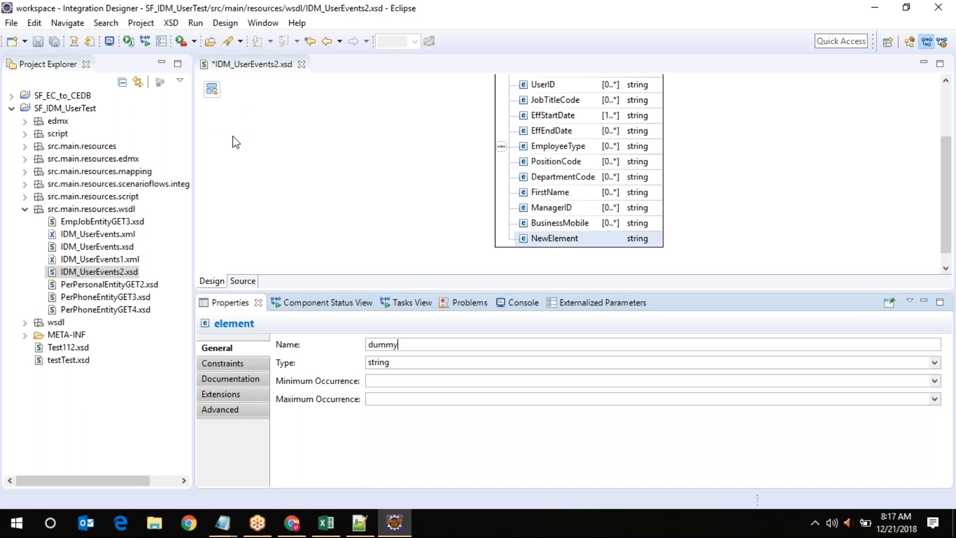
Copy IDM_UserEvents2.xsd and paste it into the src.main.resources.wsdl folder
right_click(94, 273)
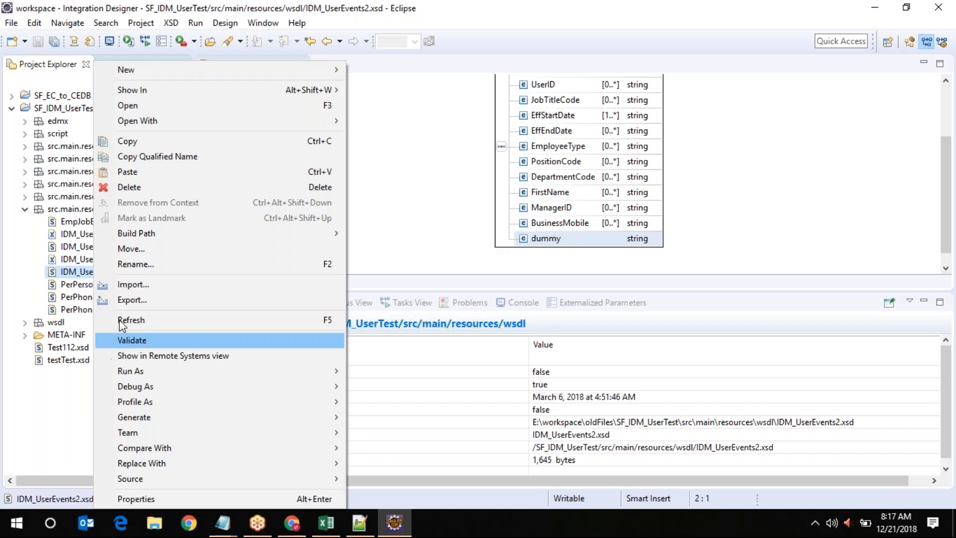
click(174, 142)
click(64, 211)
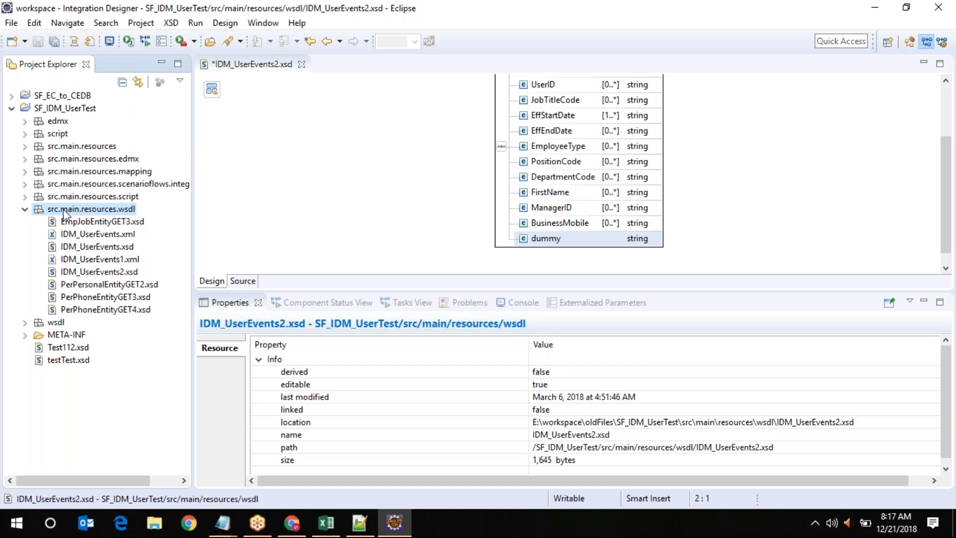
right_click(64, 211)
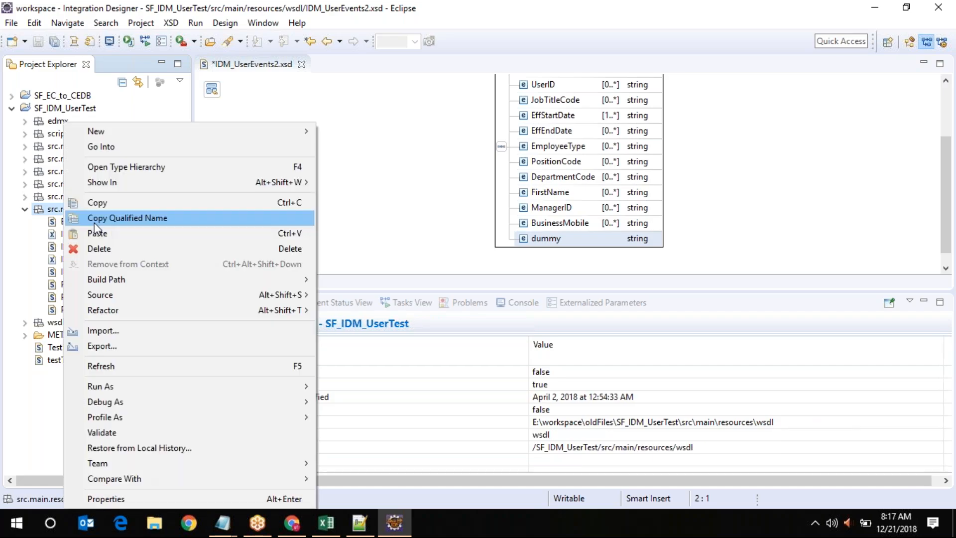
click(102, 232)
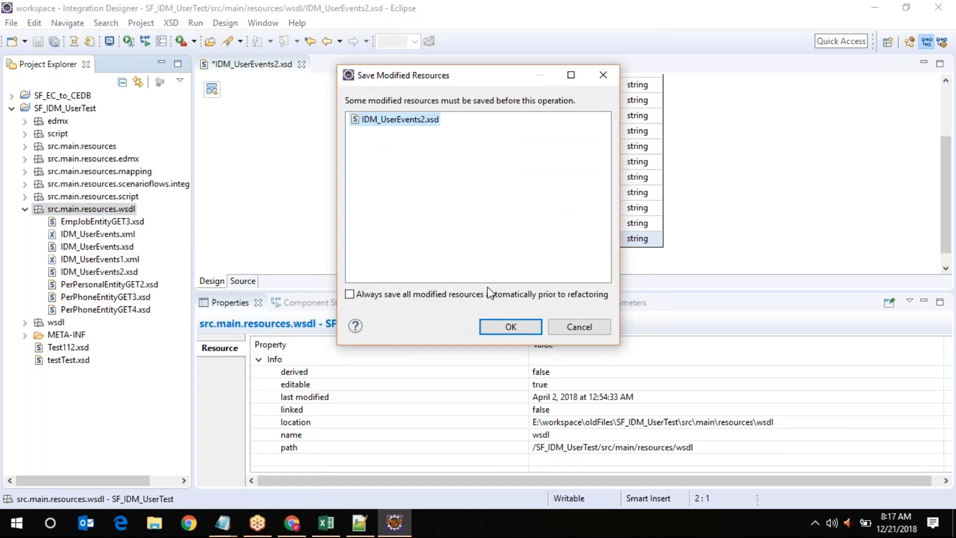
Save the modified schema and cancel the duplicate copy in the Name Conflict dialog
click(513, 326)
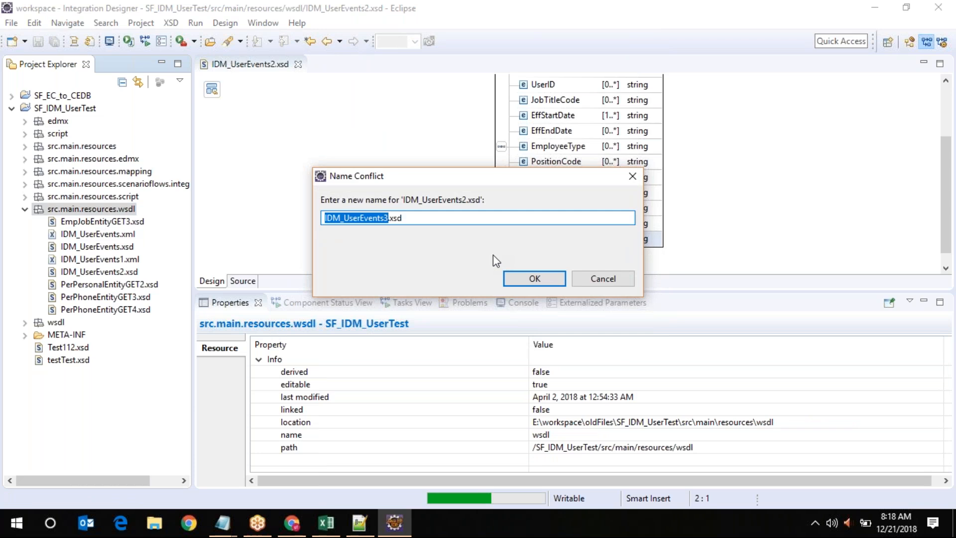
click(617, 282)
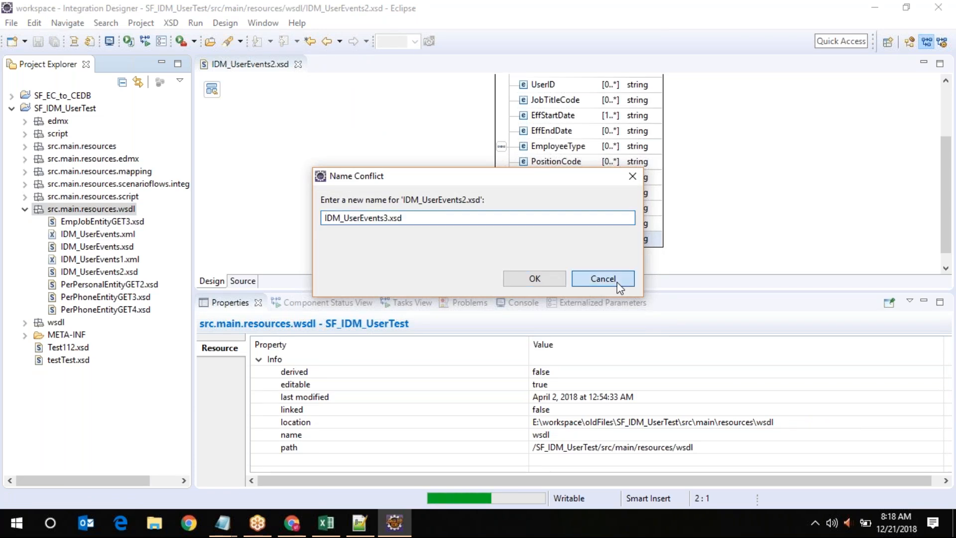
click(547, 288)
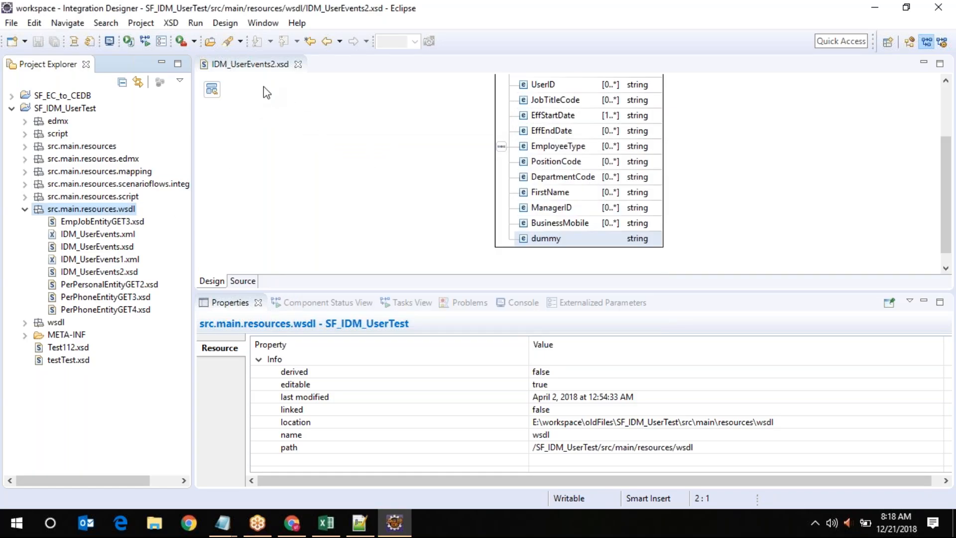
From the schema index, open the UserEvents element and show its properties
click(209, 92)
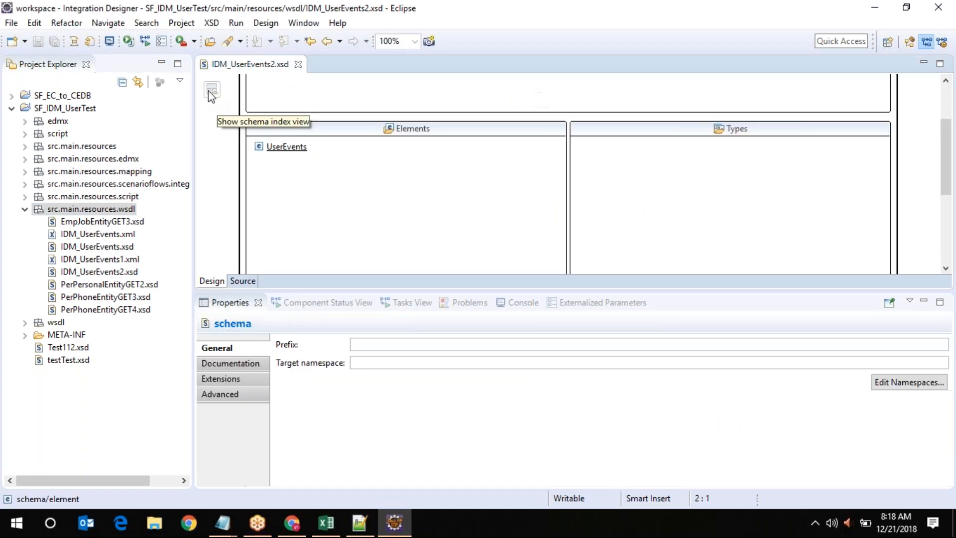
click(282, 149)
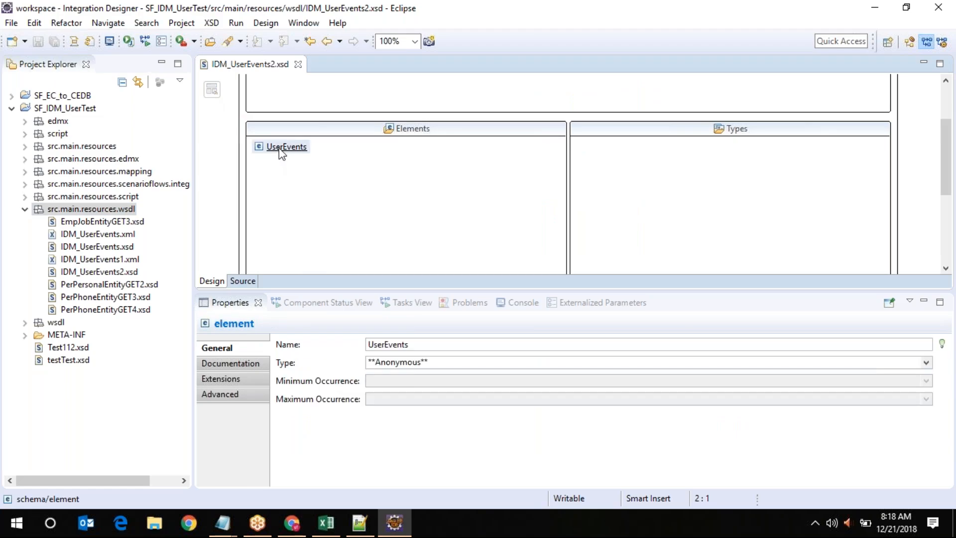
double_click(280, 148)
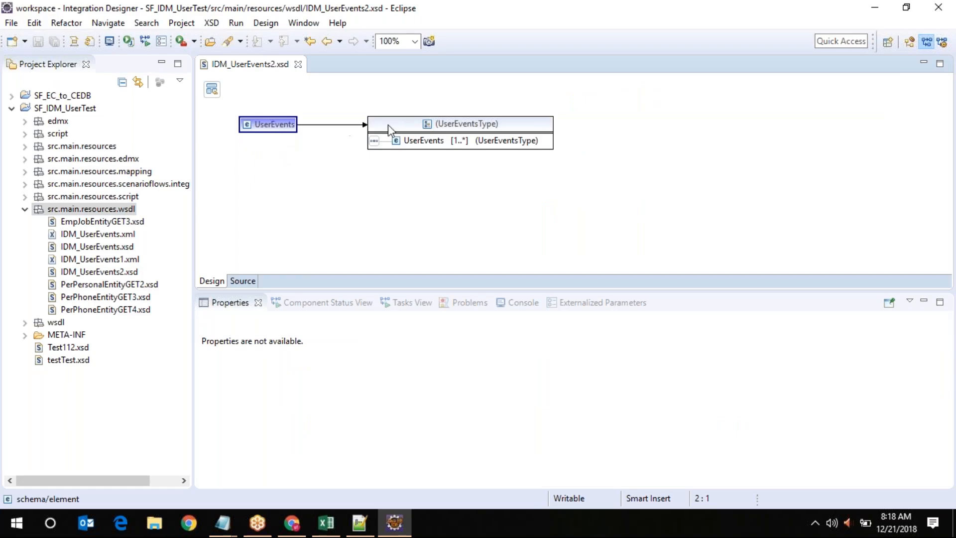
right_click(286, 132)
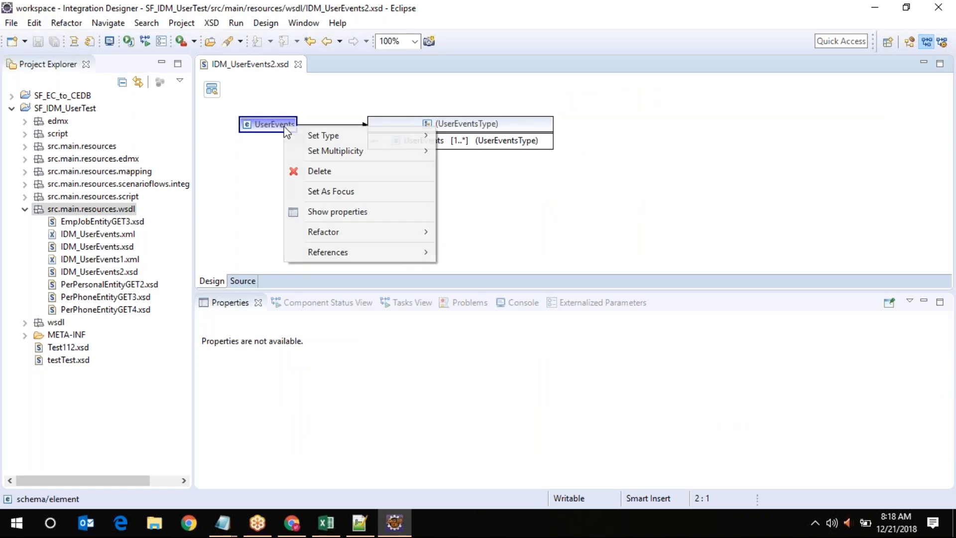
mouse_move(328, 151)
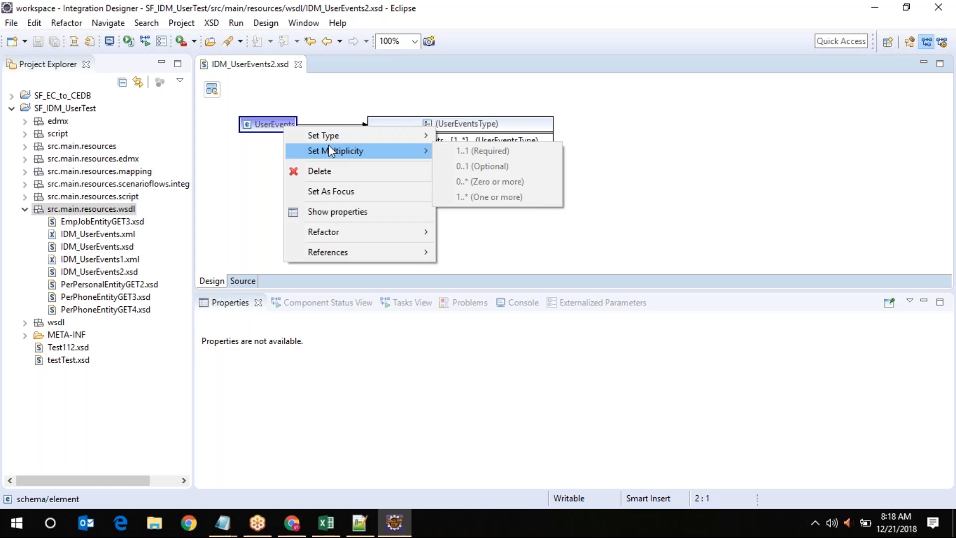
click(337, 213)
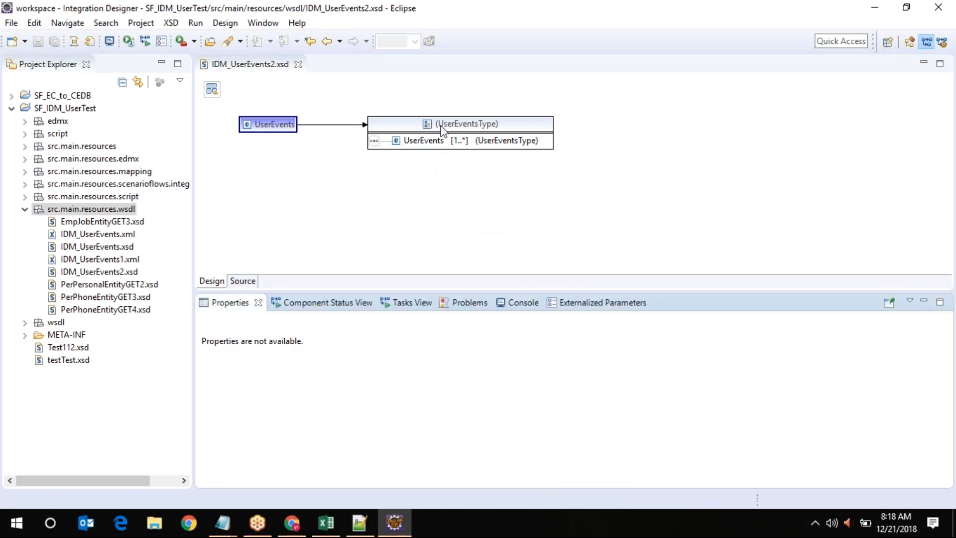
Drill into UserEventsType to review its fields, then close the IDM_UserEvents2.xsd editor
click(442, 124)
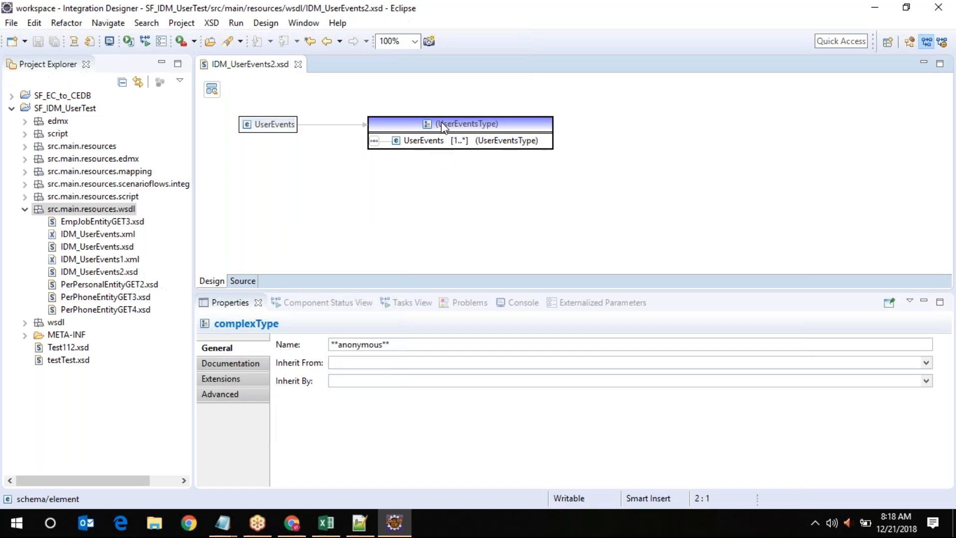
double_click(442, 125)
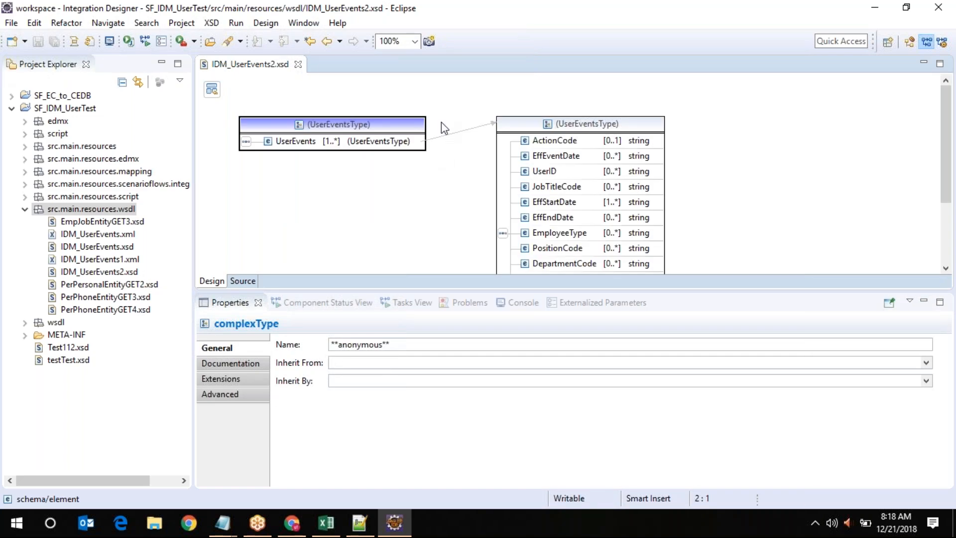
key(ctrl+w)
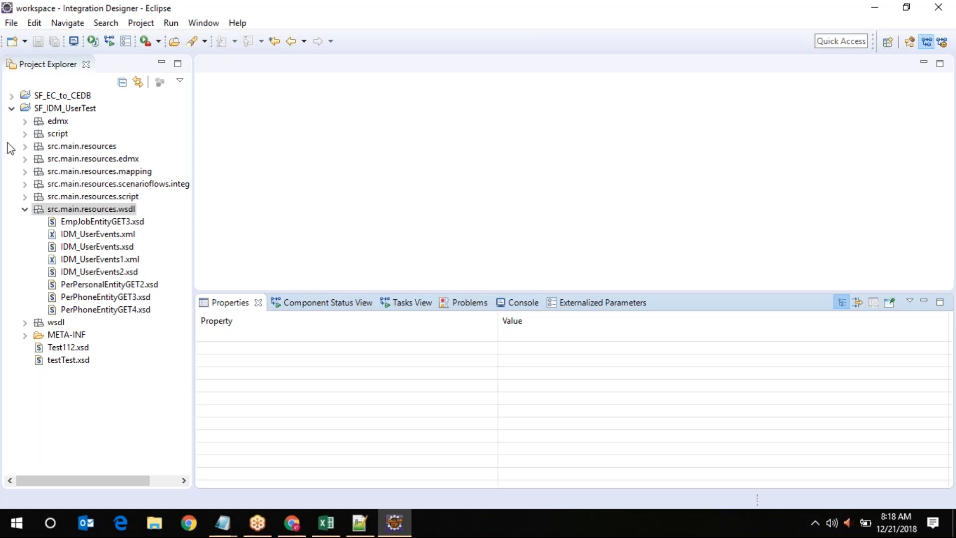
Create Person.xsd with the XML Schema File wizard at the root of SF_IDM_UserTest
click(11, 110)
click(64, 108)
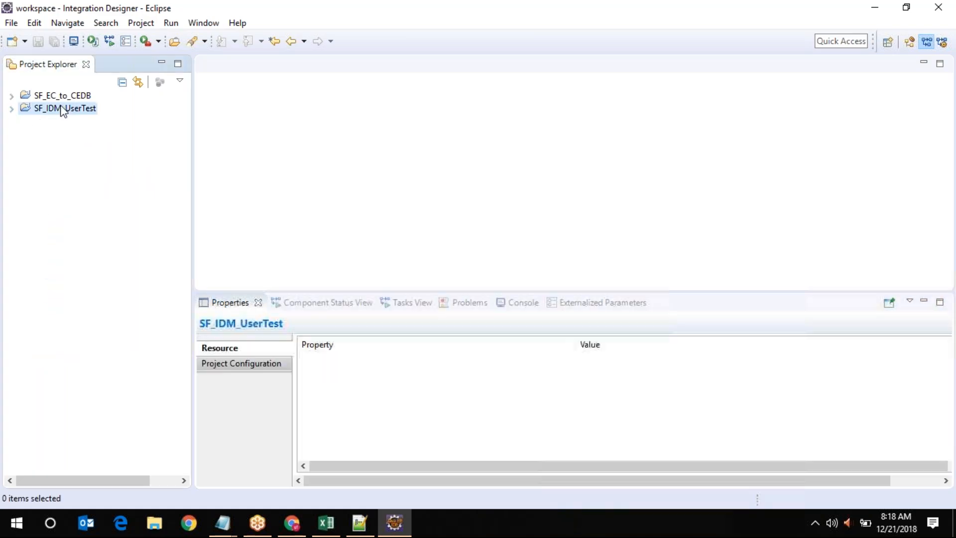
click(11, 23)
mouse_move(239, 39)
click(377, 115)
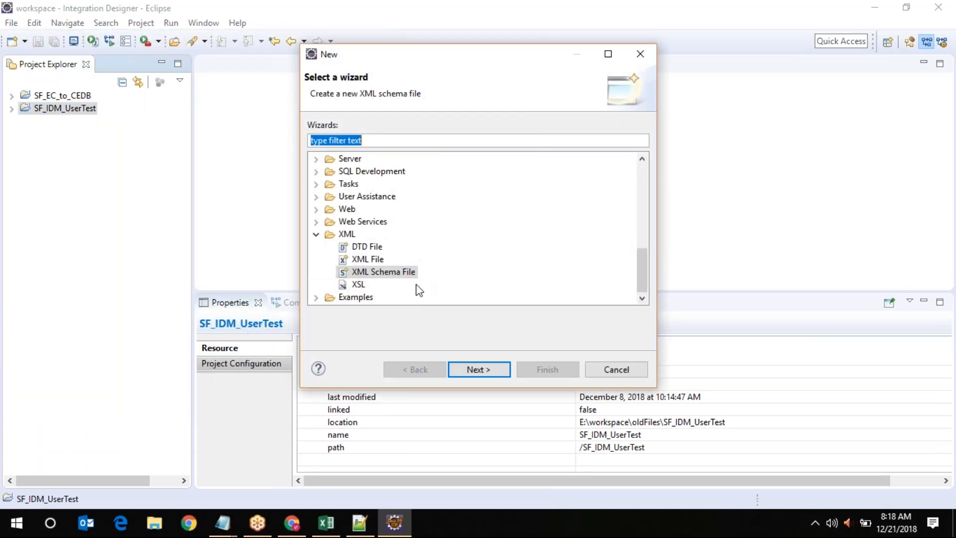
click(401, 273)
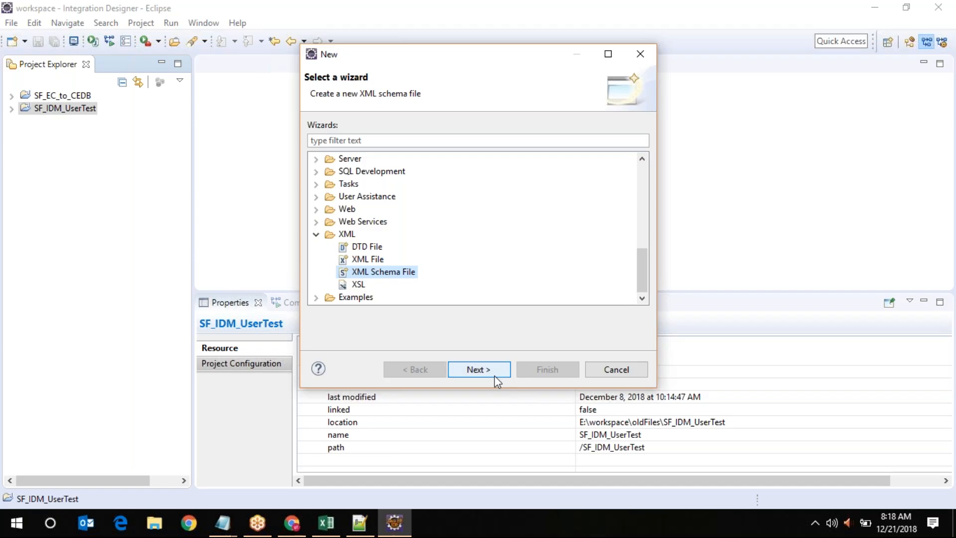
click(478, 370)
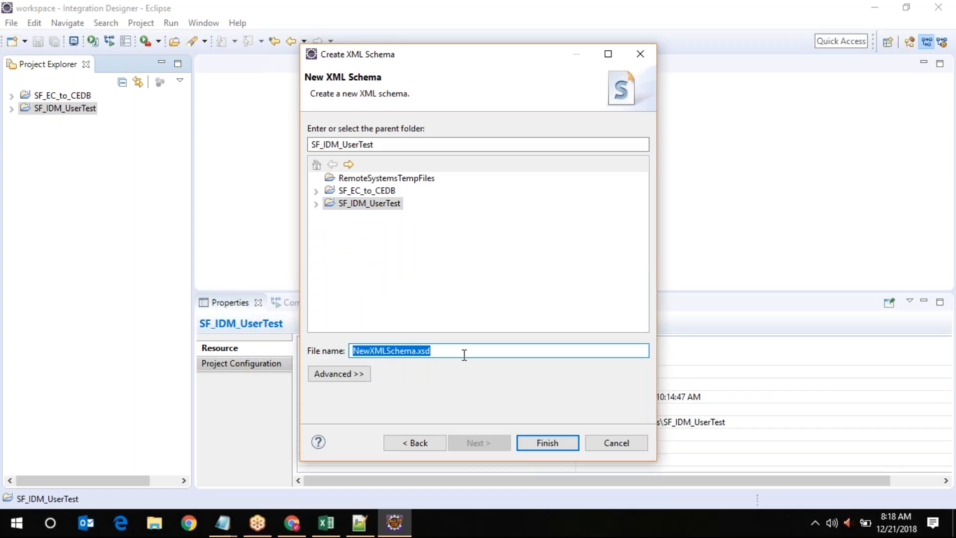
text(Person.)
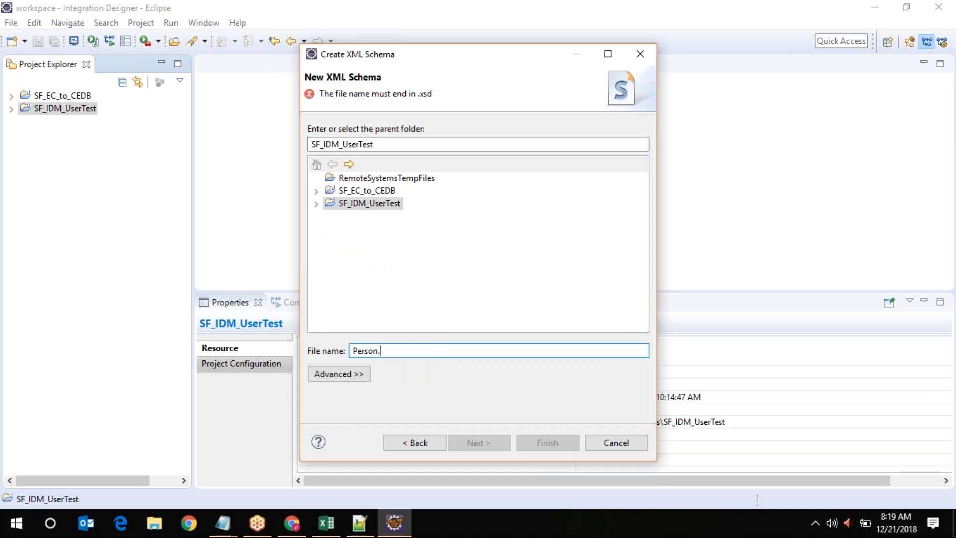
text(xsd)
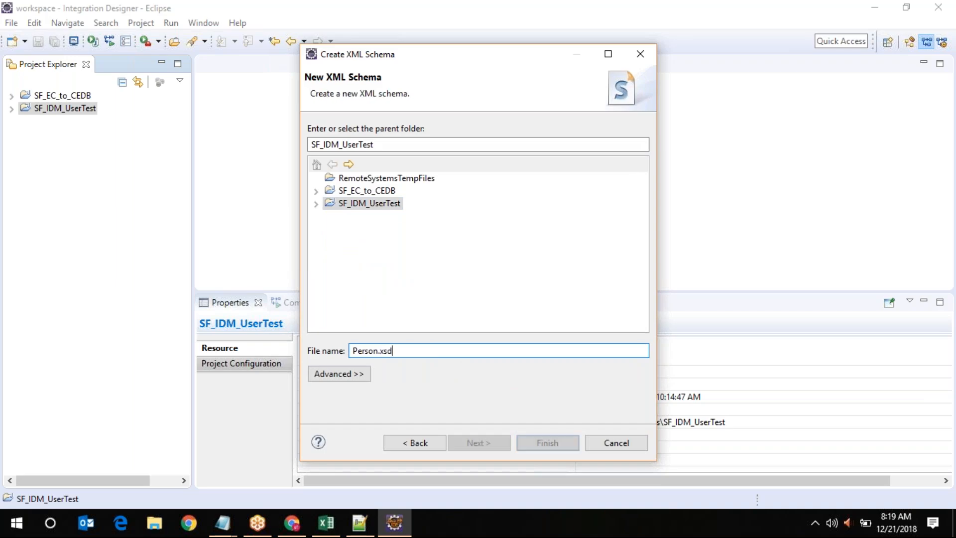
click(580, 445)
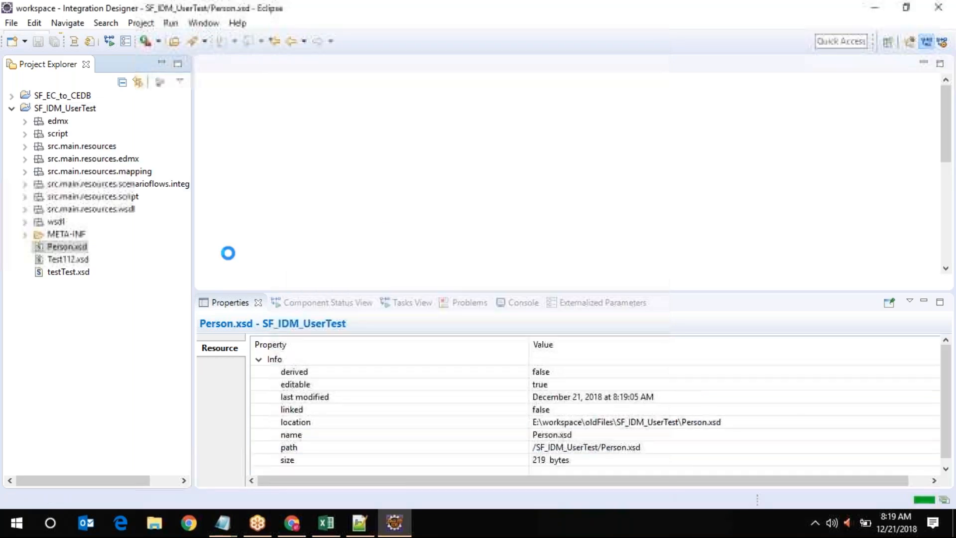
Add a new top-level element to Person.xsd and name it PersonList
click(78, 246)
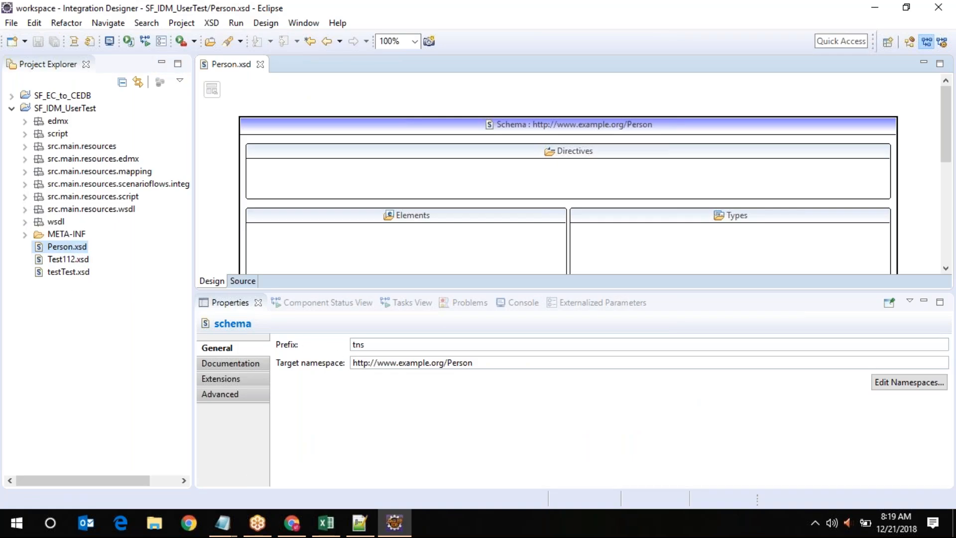
scroll(343, 220, down, 2)
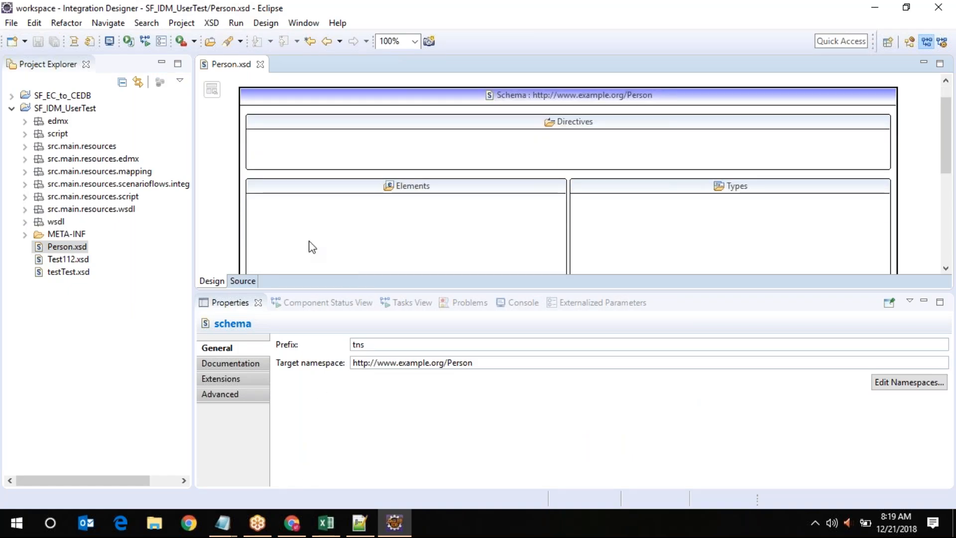
right_click(296, 220)
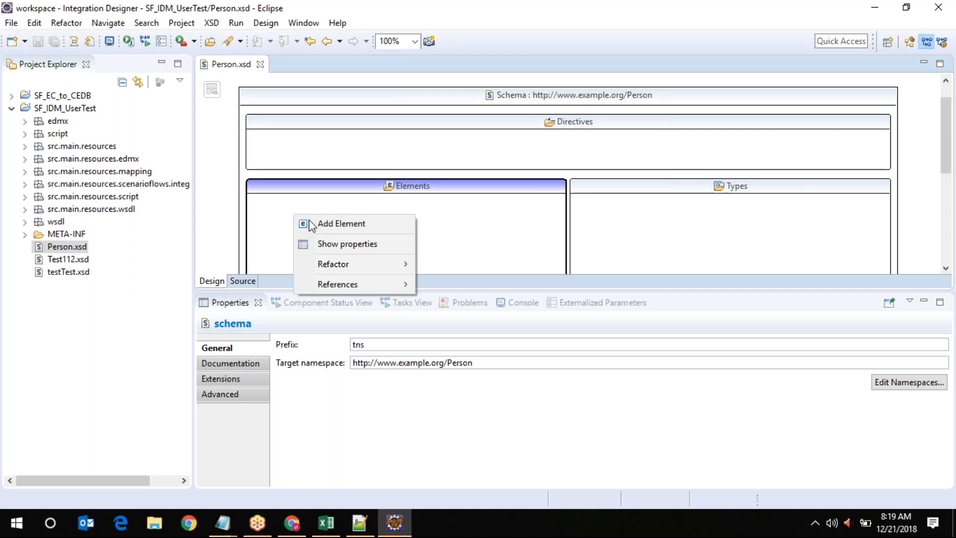
click(311, 224)
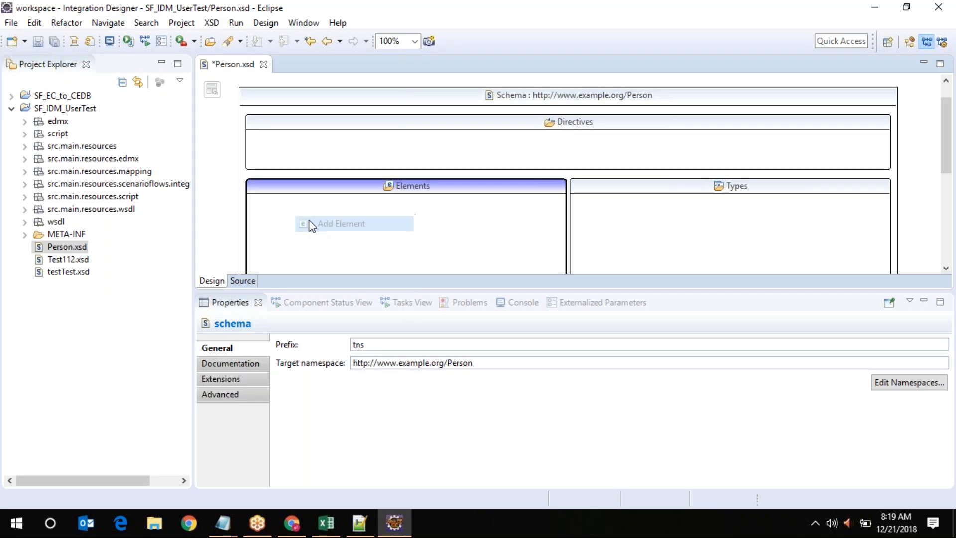
click(219, 347)
text(PersonList)
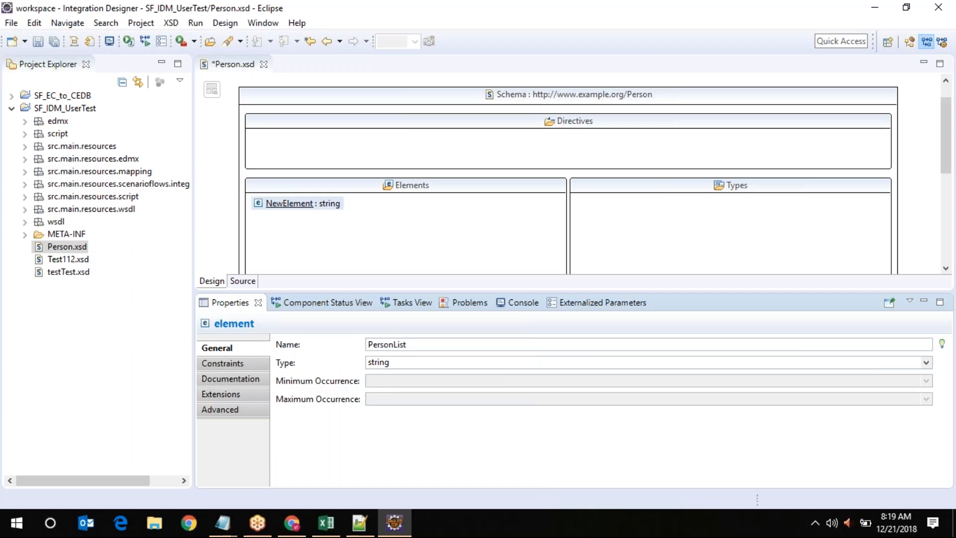
key(Return)
Drill into PersonList and browse existing types, cancelling without choosing one
click(286, 212)
double_click(286, 213)
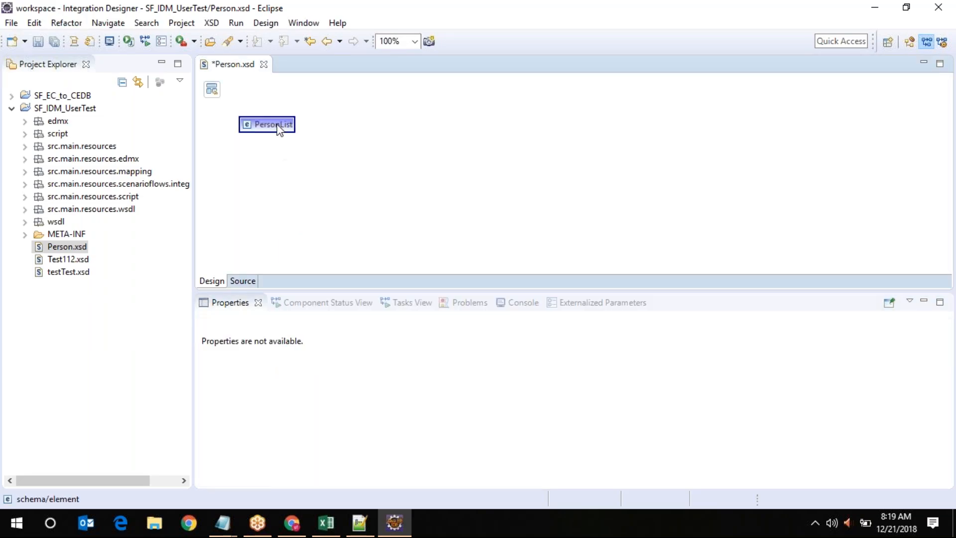
right_click(279, 127)
mouse_move(341, 131)
click(438, 146)
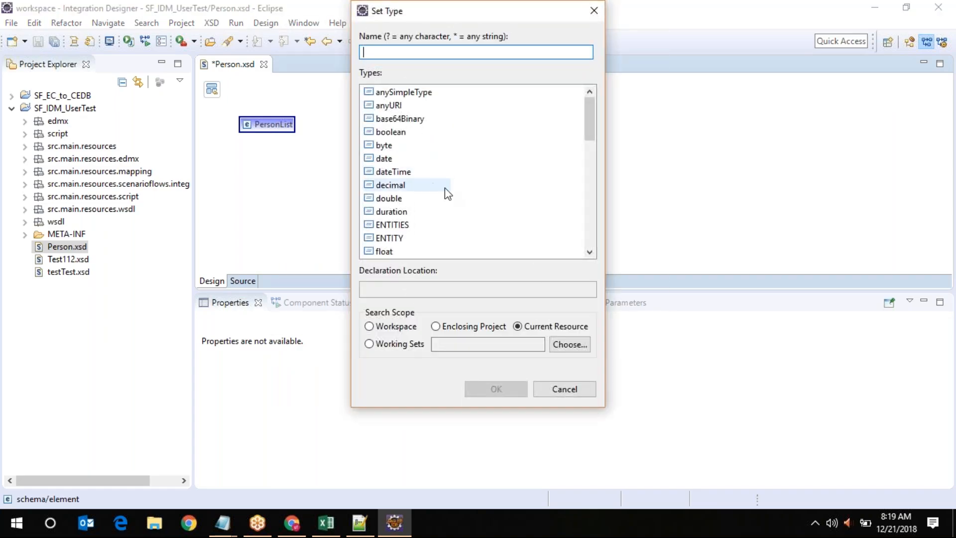
scroll(444, 187, down, 10)
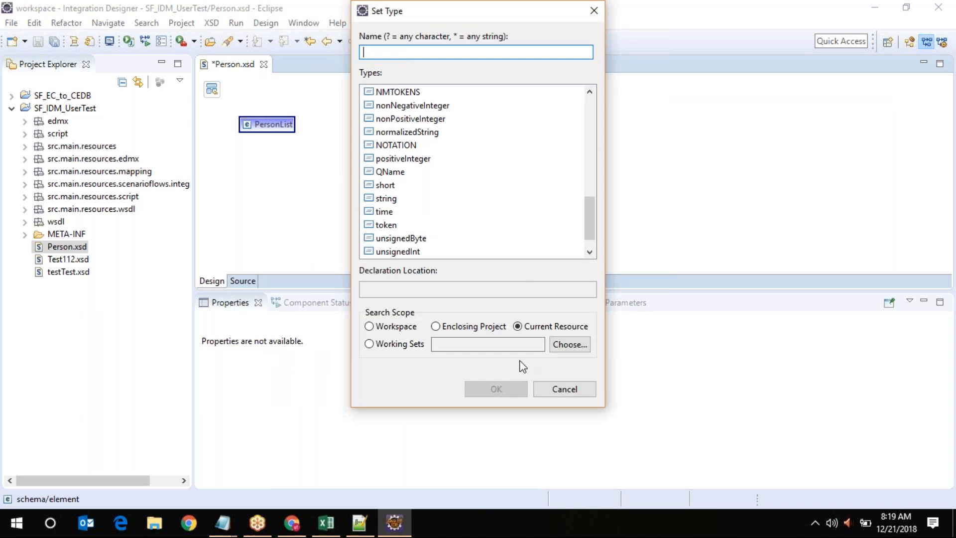
click(568, 392)
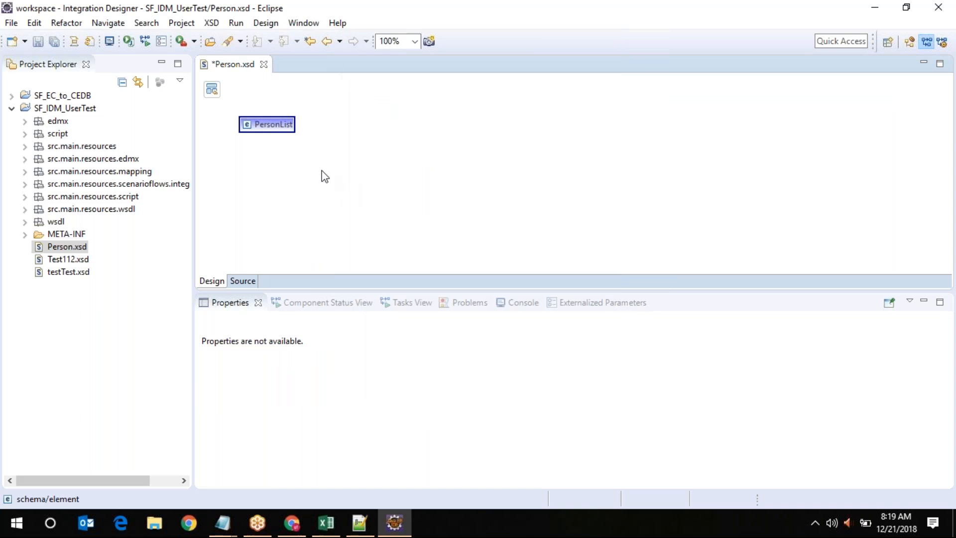
Create a new complex type named Person for PersonList and open it
right_click(273, 122)
mouse_move(388, 131)
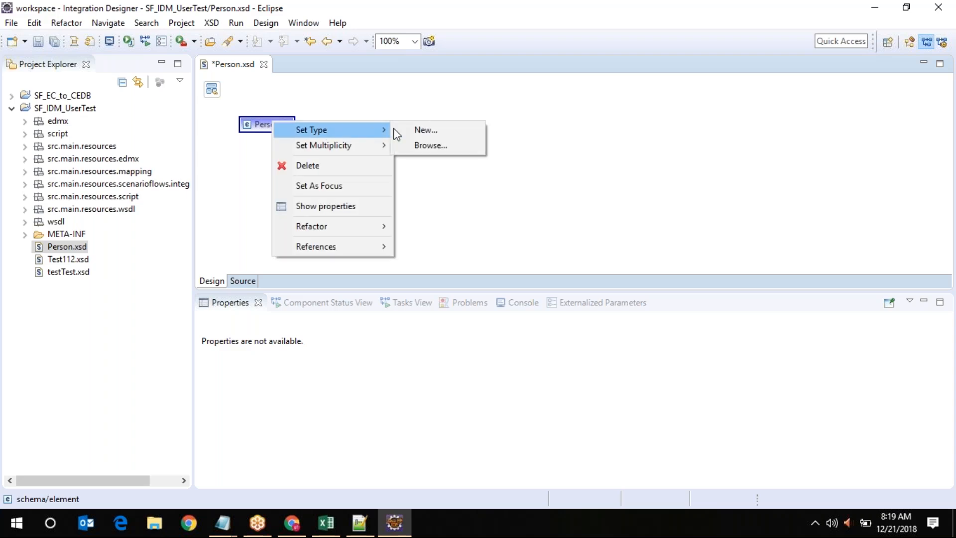
click(431, 131)
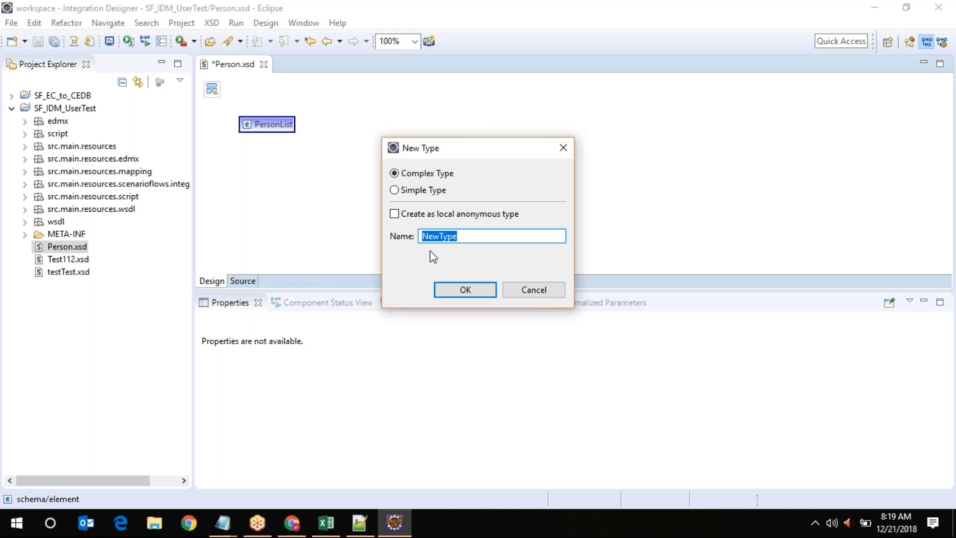
text(Person)
click(482, 292)
double_click(391, 127)
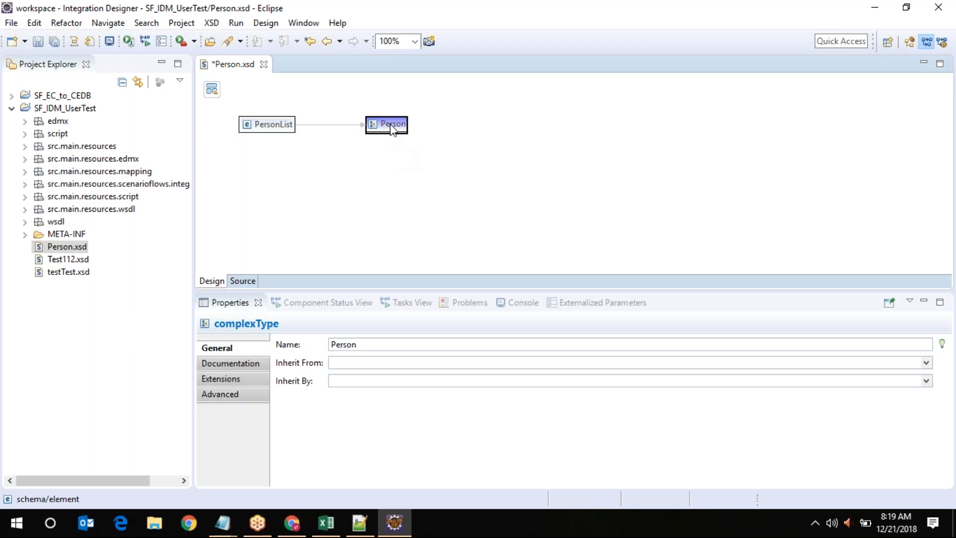
Add a Name element to Person with minimum occurrence 0 and maximum unbounded
right_click(260, 127)
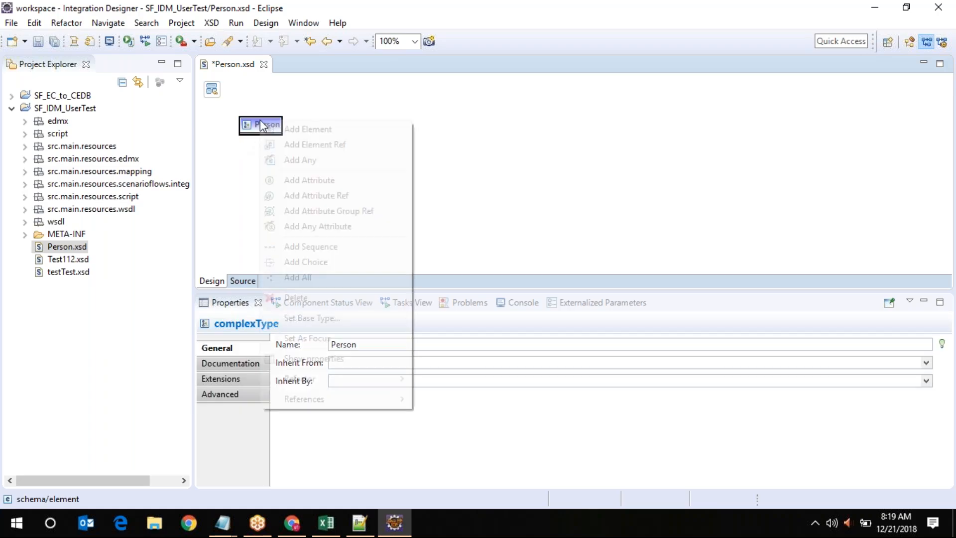
click(302, 129)
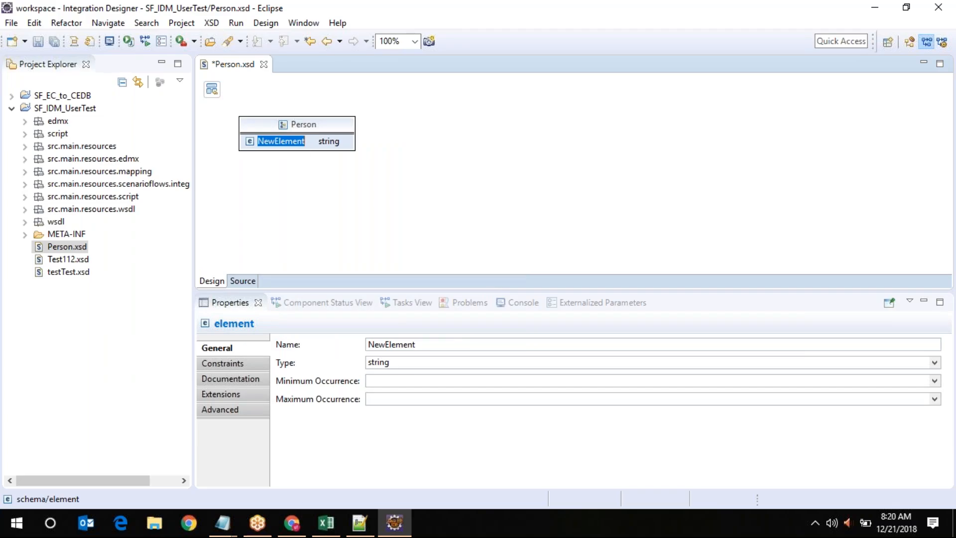
mouse_move(394, 523)
mouse_move(359, 523)
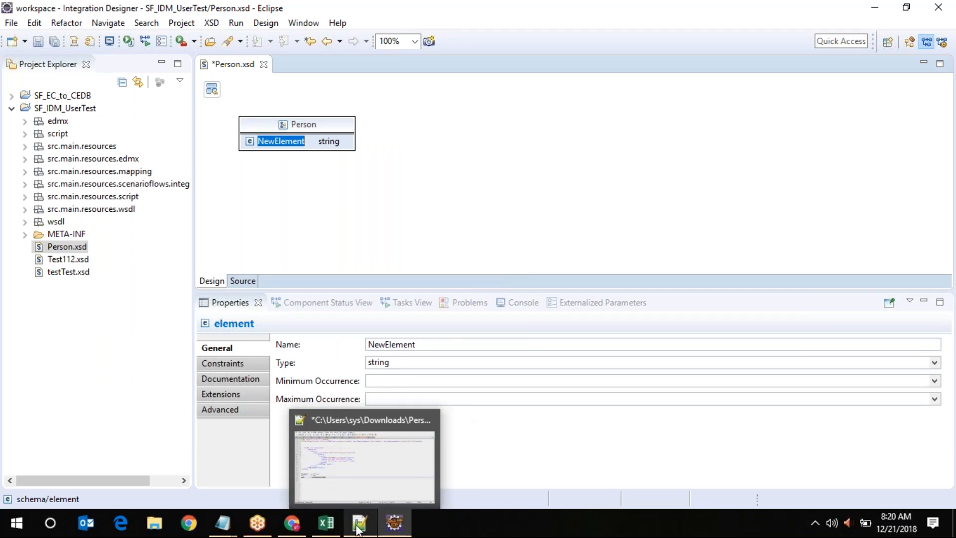
click(357, 480)
double_click(265, 194)
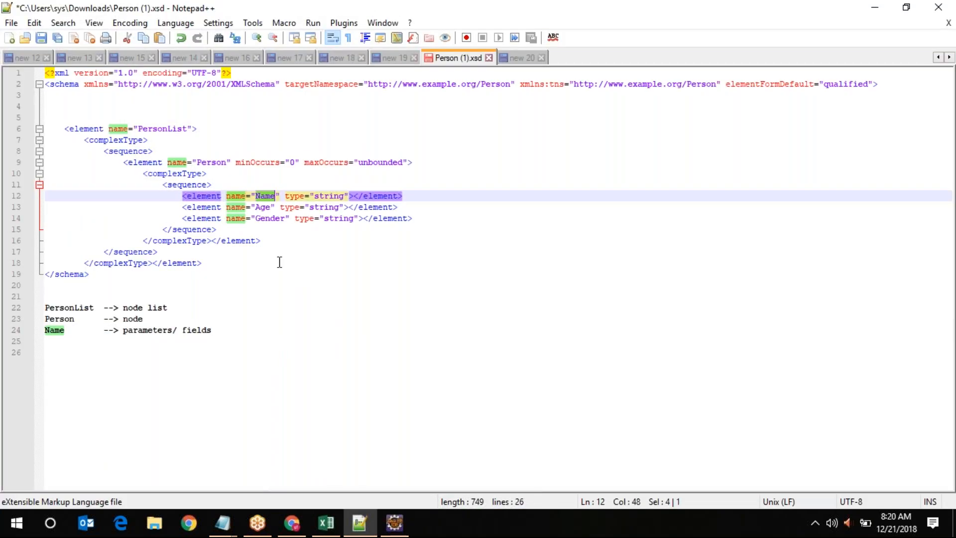
key(alt+Tab)
double_click(439, 347)
key(ctrl+v)
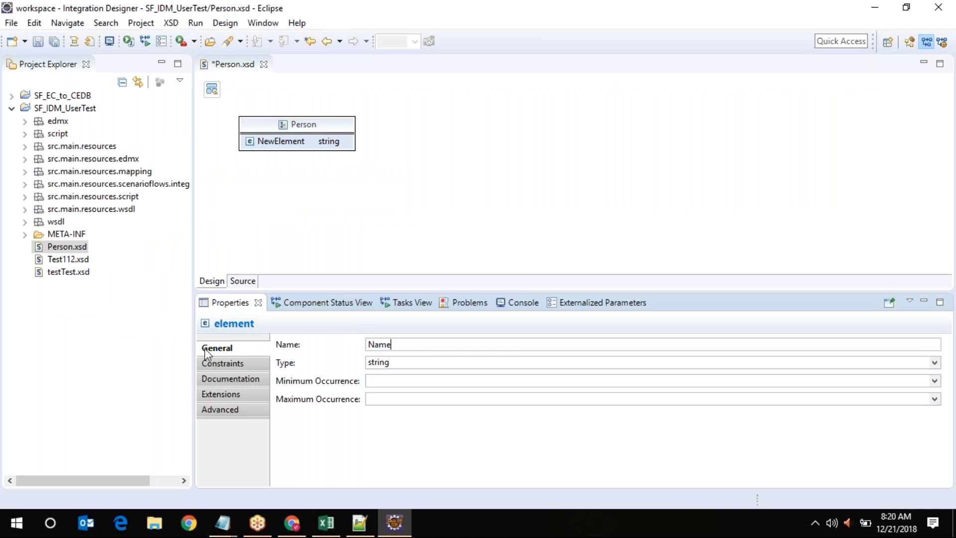
click(402, 381)
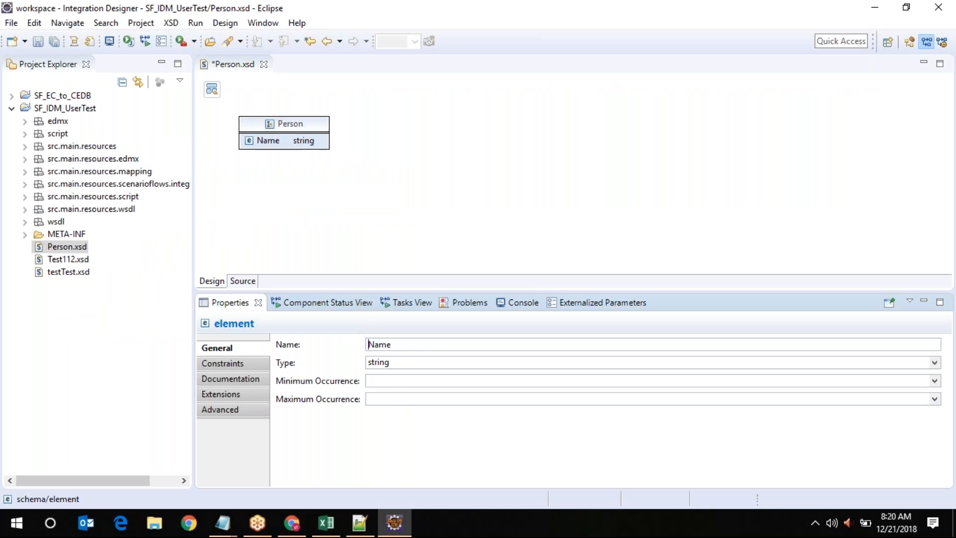
text(0)
click(939, 404)
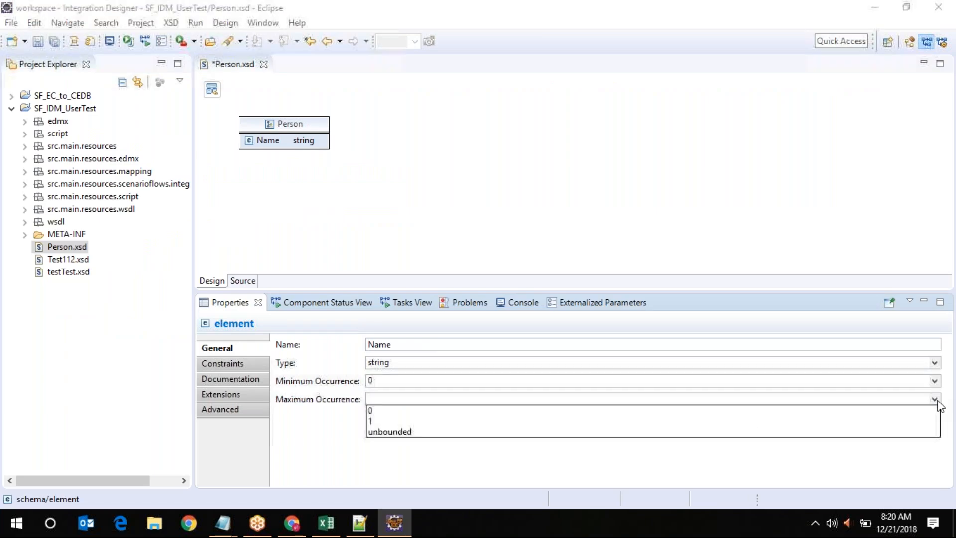
click(407, 435)
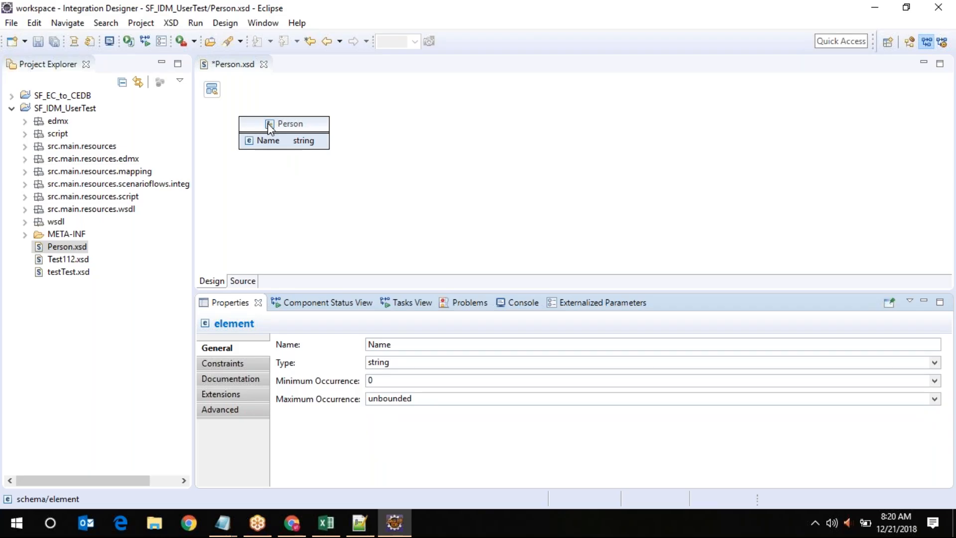
Insert an Age element after Name with occurrence 0 to unbounded
right_click(263, 140)
mouse_move(379, 148)
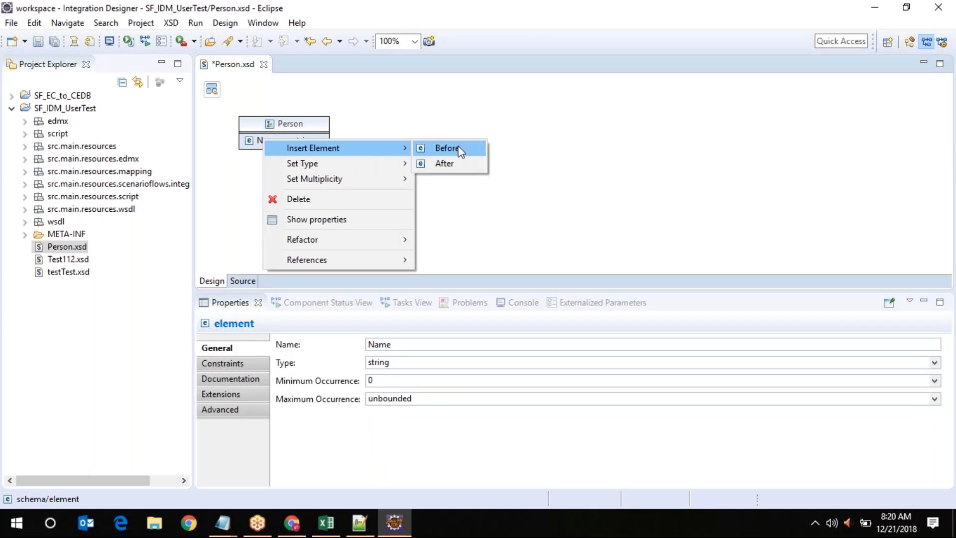
click(457, 164)
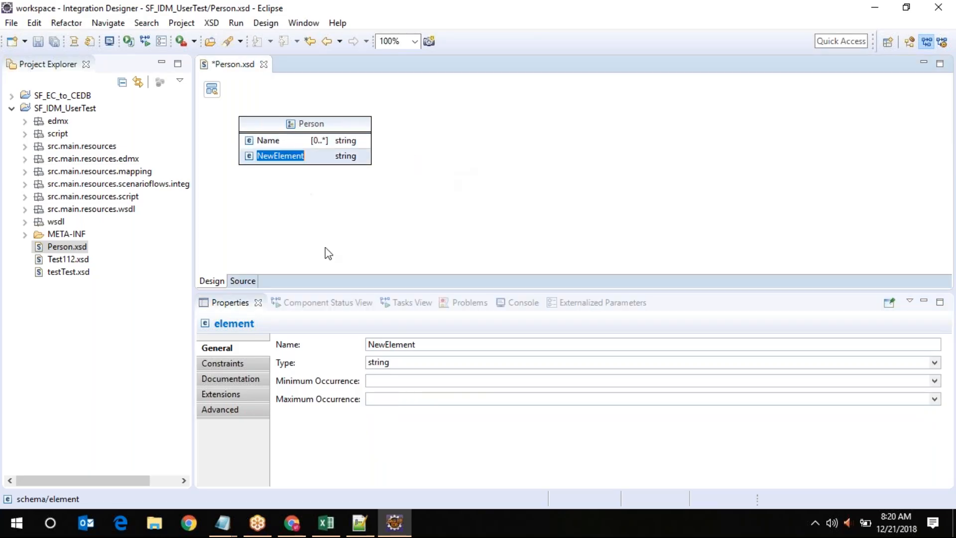
key(alt+Tab)
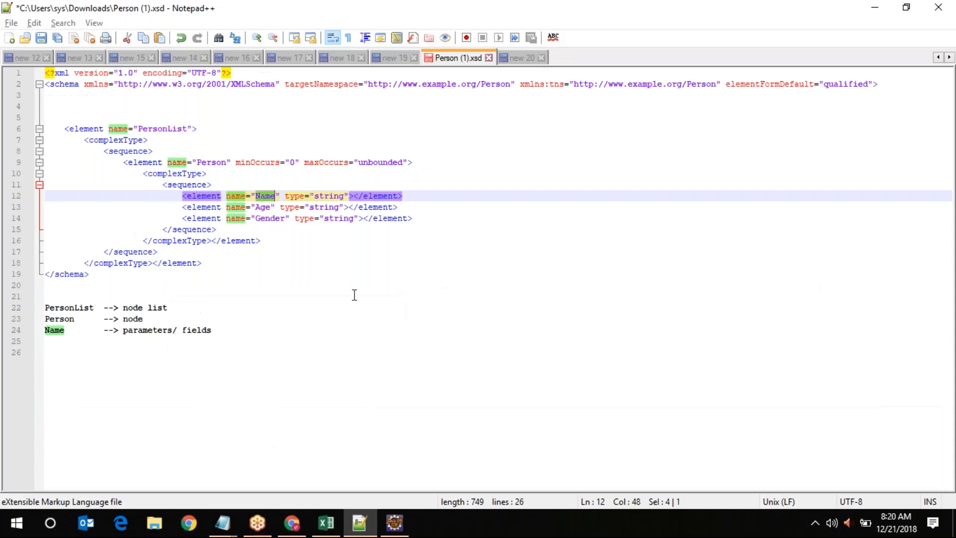
key(alt+Tab)
text(Age)
click(369, 381)
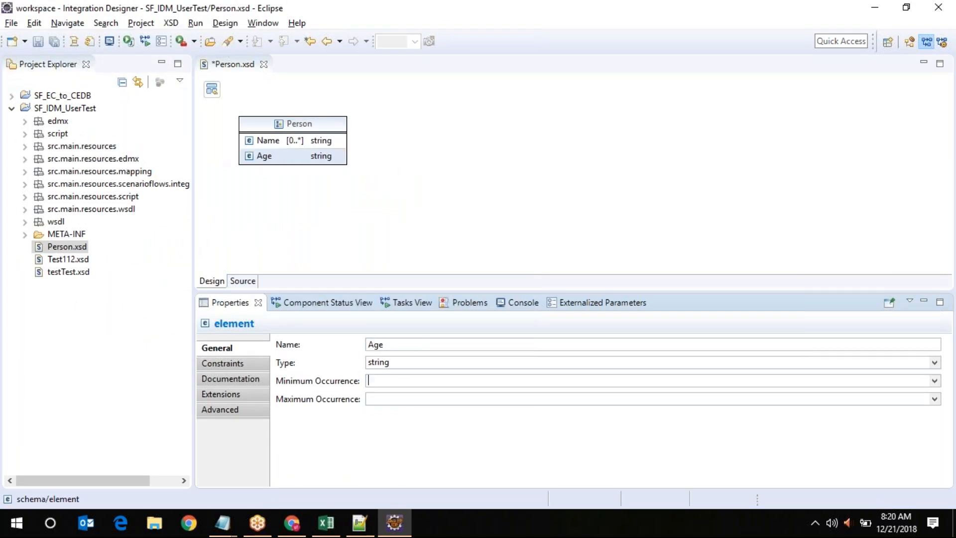
text(0)
key(Tab)
text(u)
click(933, 399)
click(393, 434)
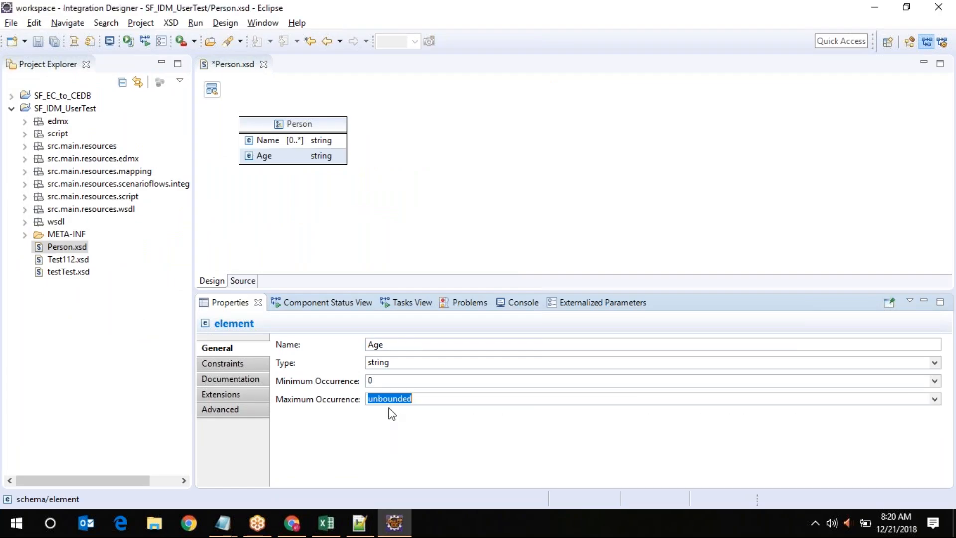
Insert a Gender element after Age with occurrence 0 to unbounded
right_click(264, 161)
mouse_move(348, 165)
click(436, 181)
key(alt+Tab)
double_click(267, 219)
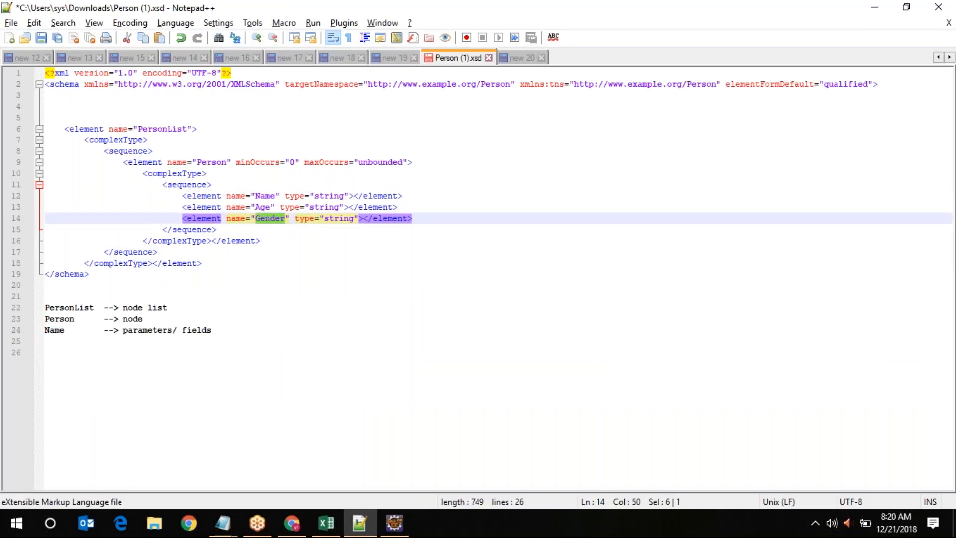
key(alt+Tab)
click(414, 344)
double_click(414, 344)
key(ctrl+v)
click(934, 381)
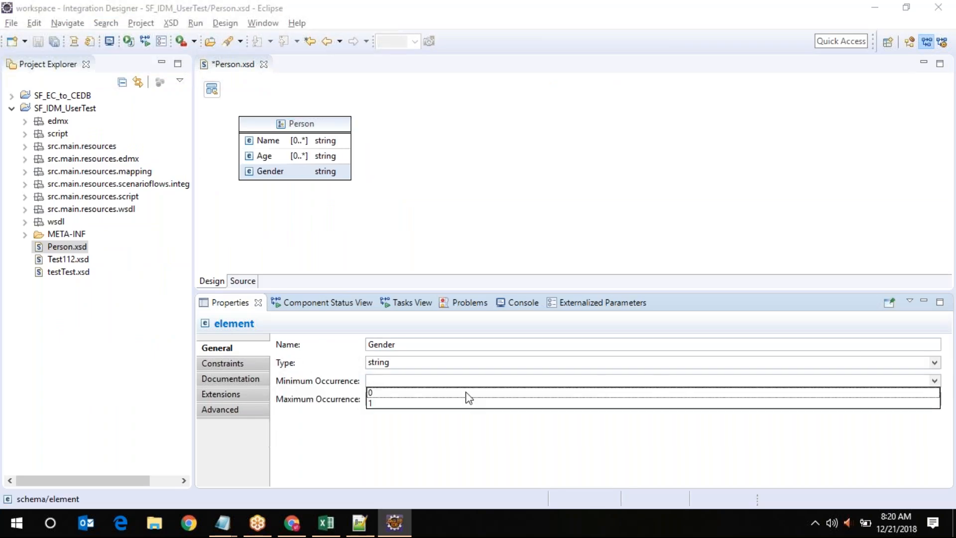
click(382, 393)
click(934, 399)
click(391, 431)
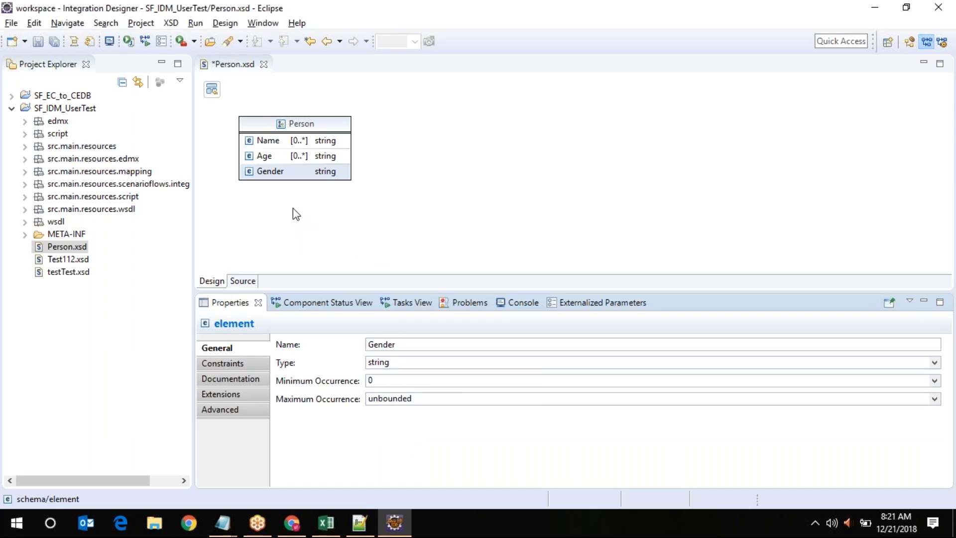
Compare Person.xsd's XML source with the reference schema, then return to the Design diagram
click(243, 280)
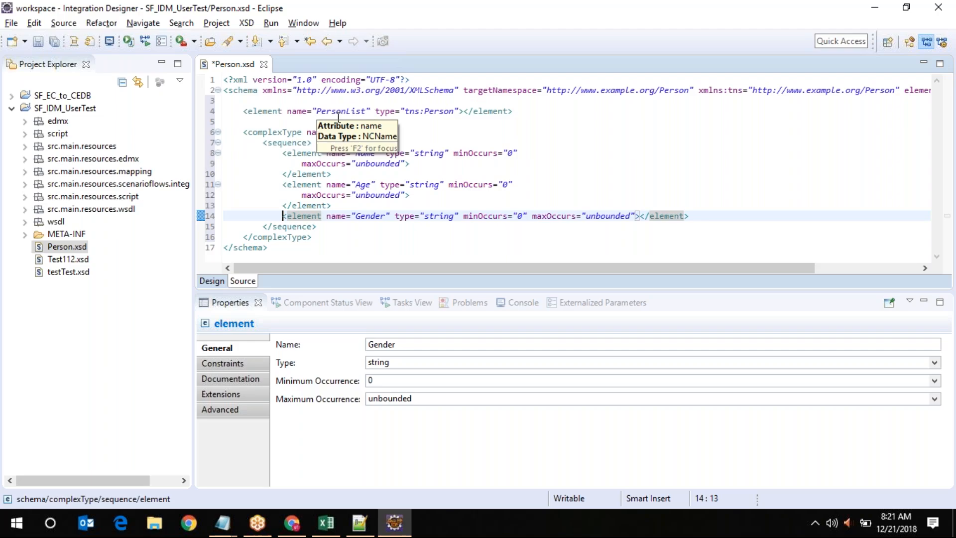
double_click(335, 111)
double_click(349, 132)
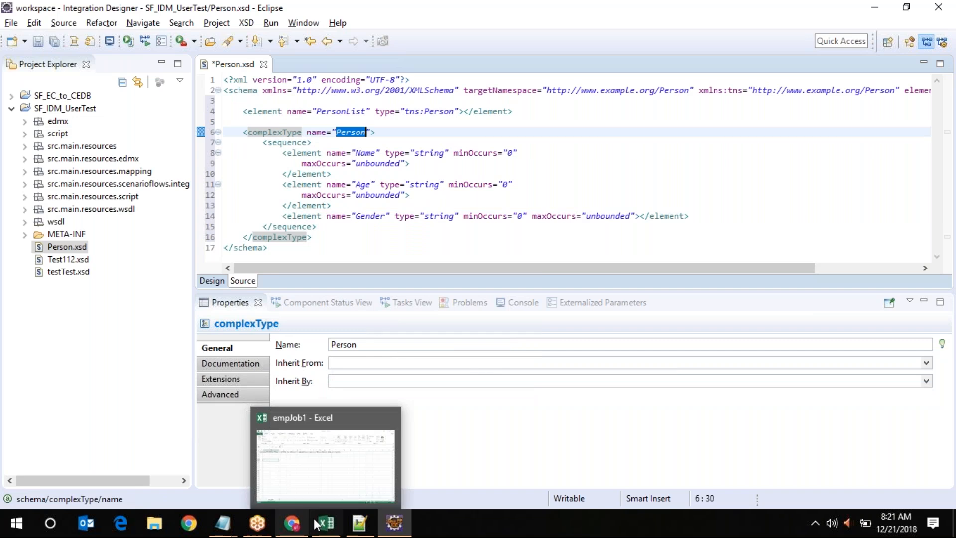
click(360, 522)
drag(98, 282, 45, 73)
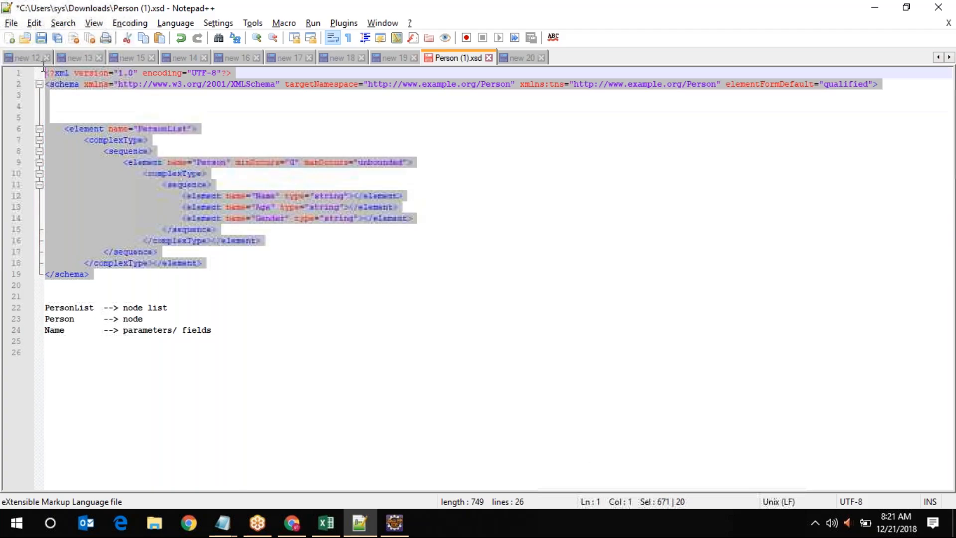
click(395, 523)
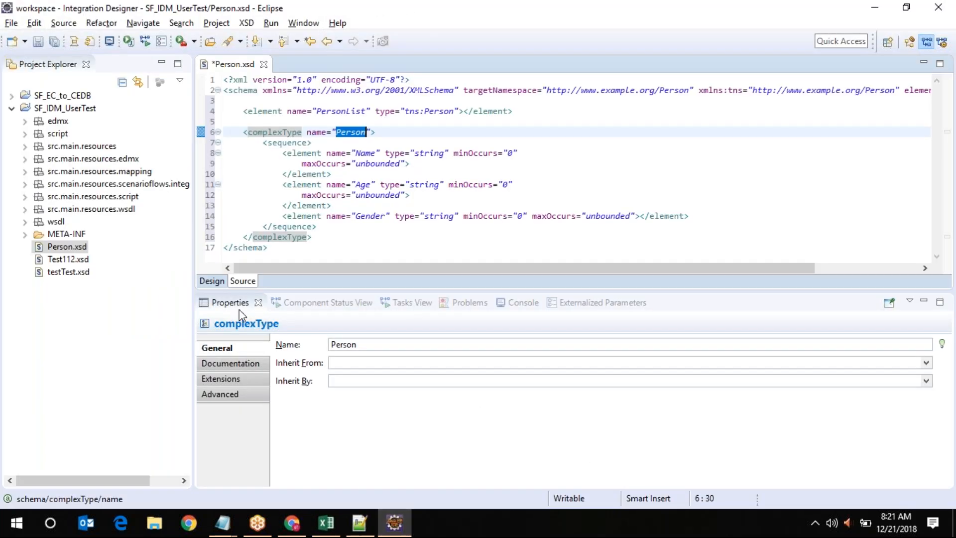
click(212, 280)
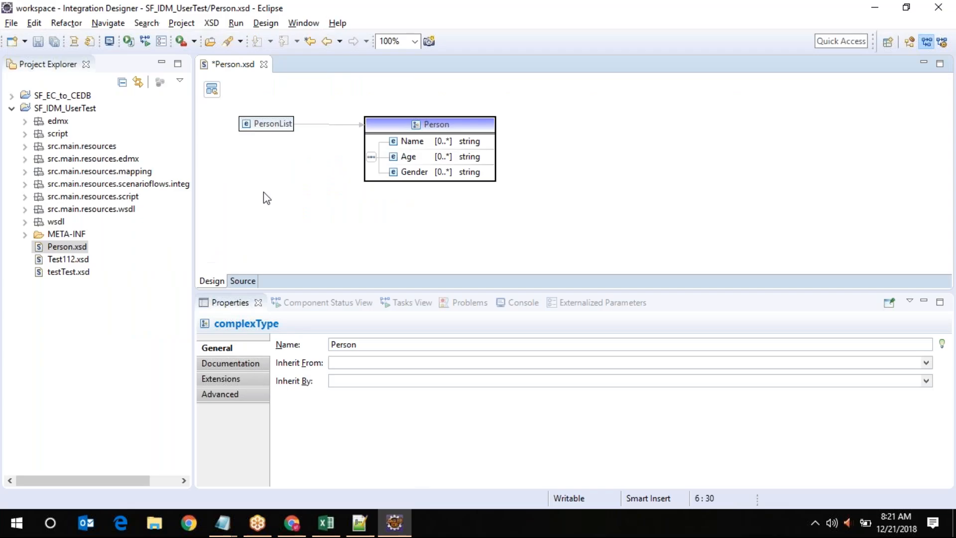
Navigate from the schema index into the PersonList and Person type diagrams
click(212, 89)
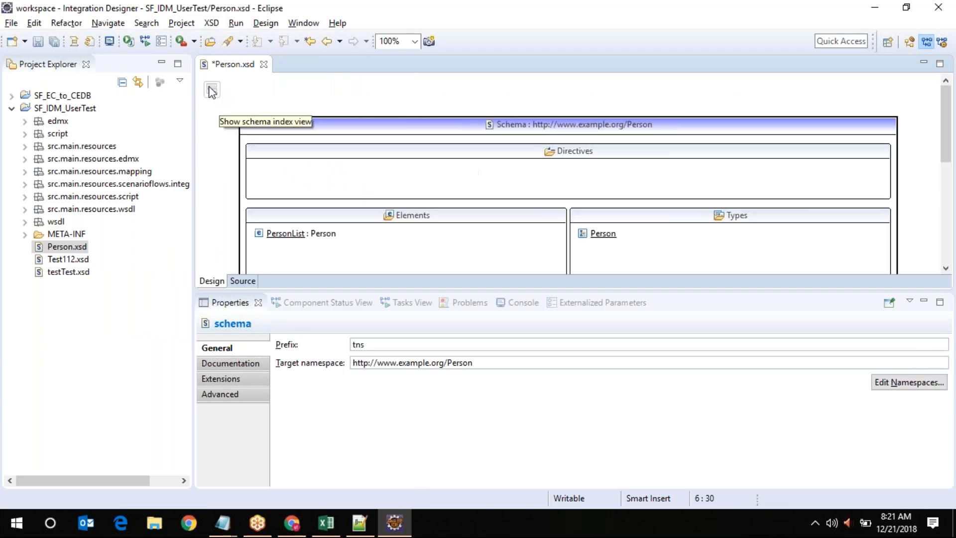
click(289, 234)
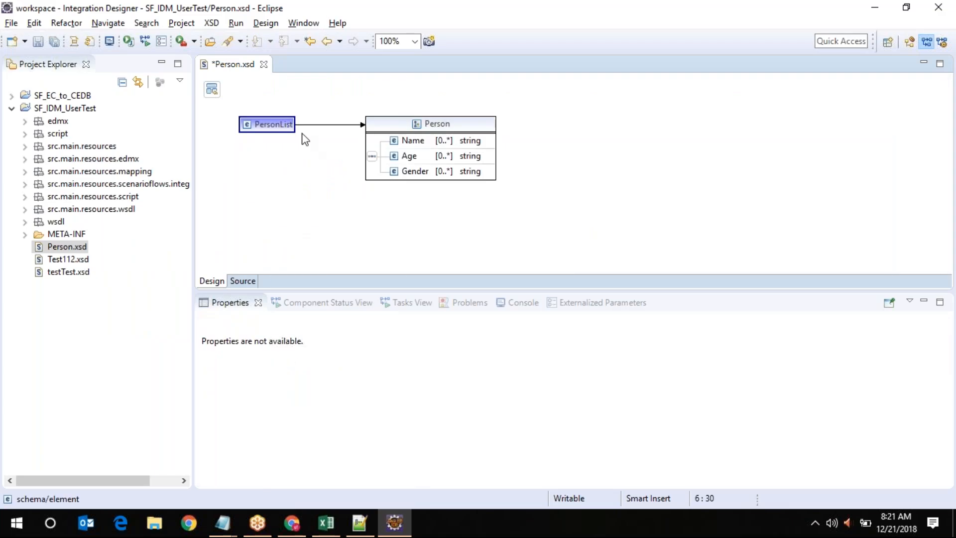
double_click(449, 130)
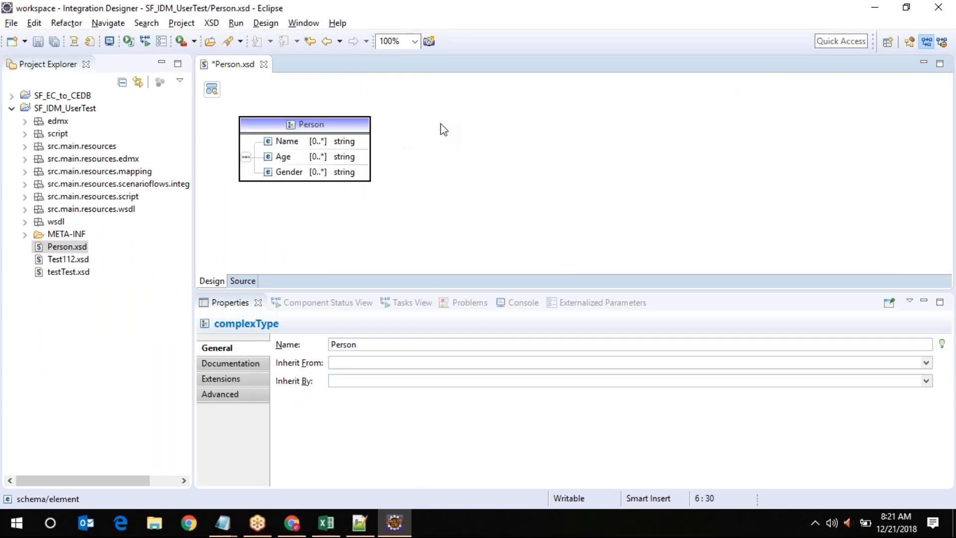
click(218, 94)
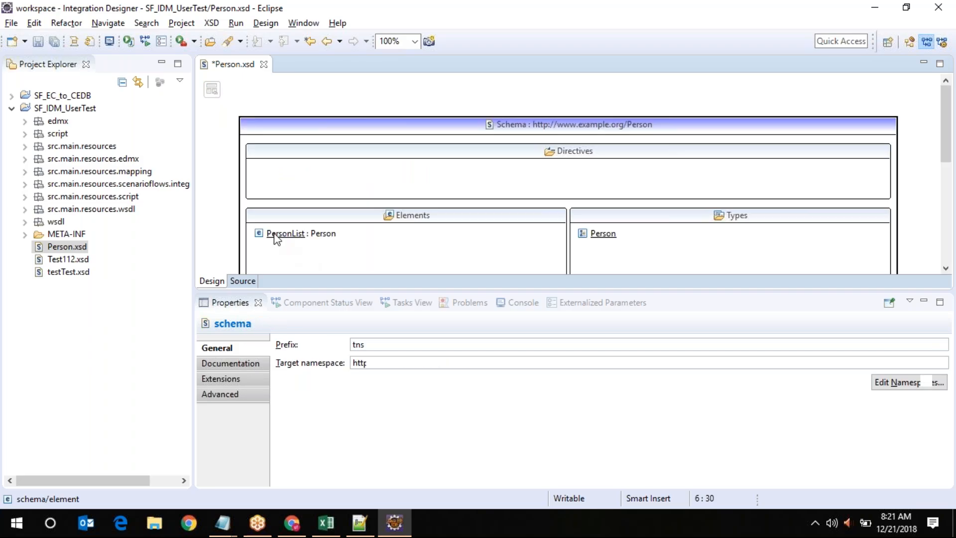
double_click(275, 234)
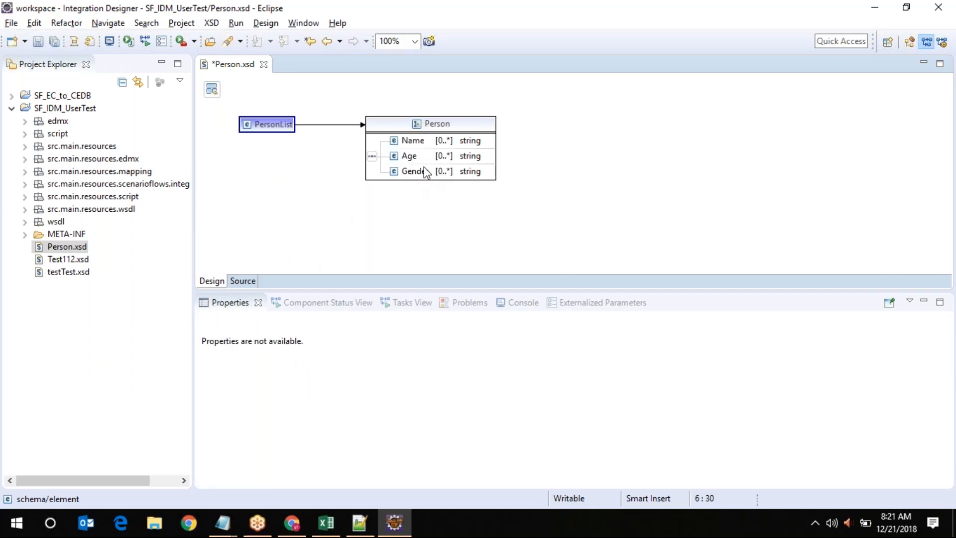
Inspect the Name element's properties and keep its type as string
click(412, 144)
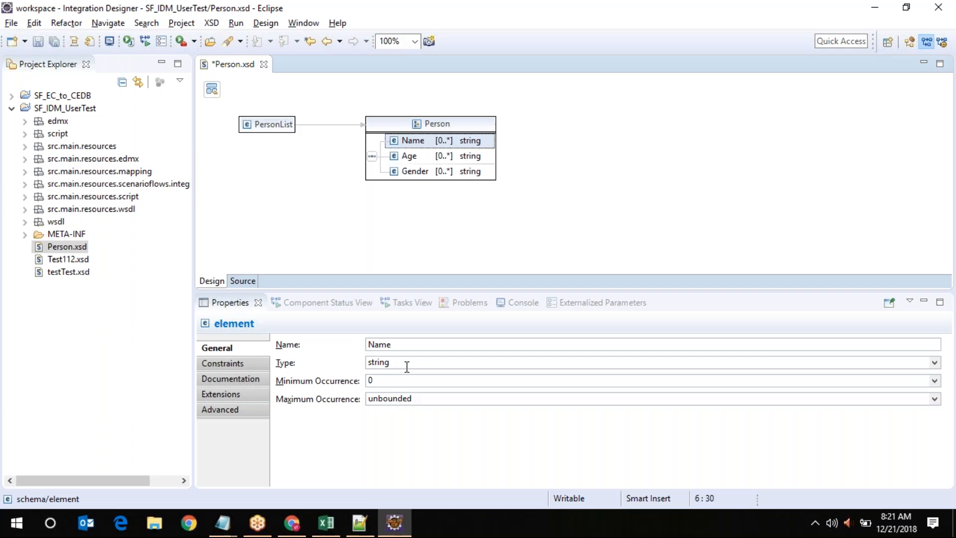
click(935, 363)
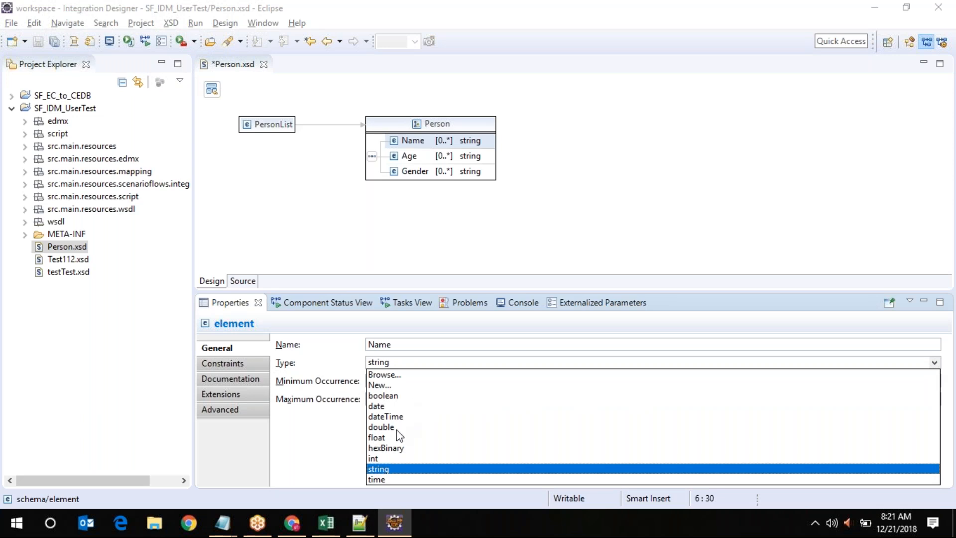
click(389, 470)
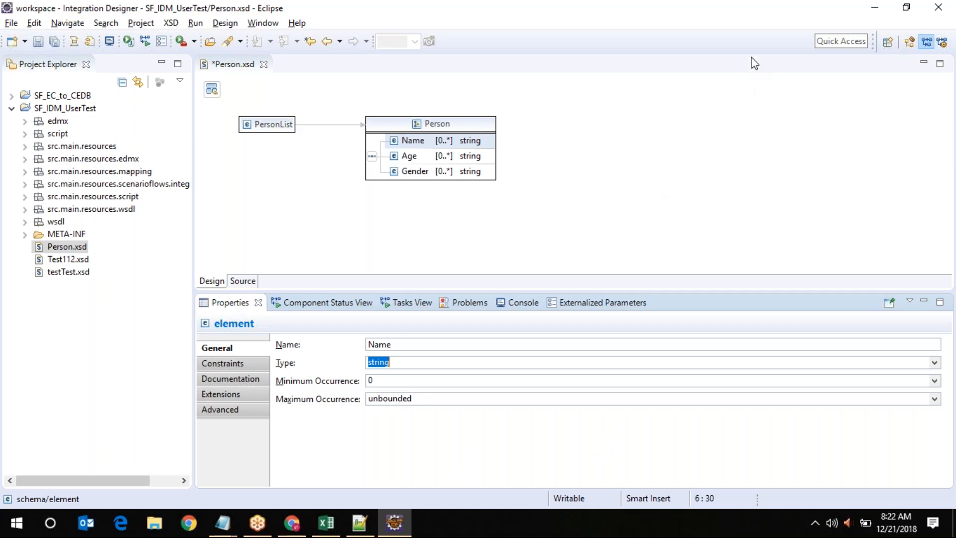
click(745, 20)
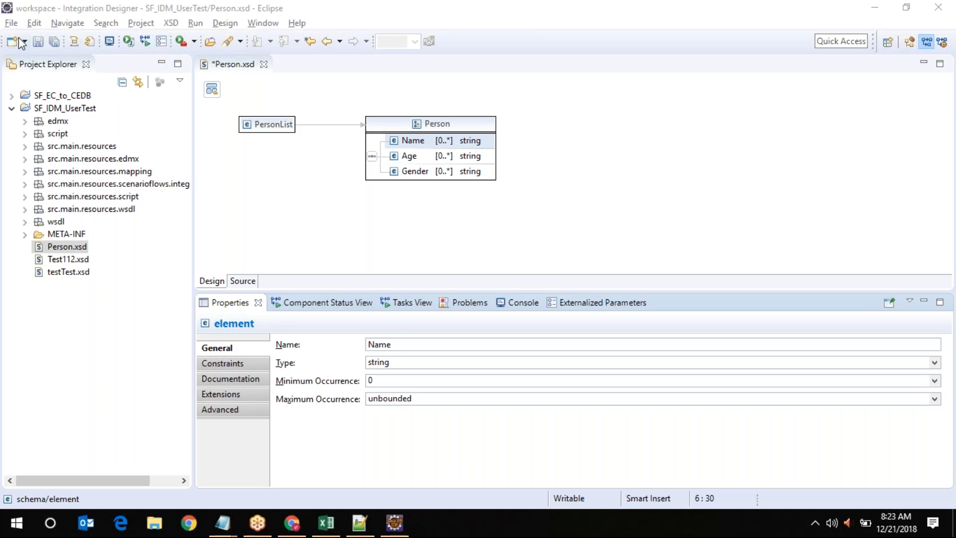
Save Person.xsd and set the Name element's minimum and maximum occurrence both to 1
click(39, 41)
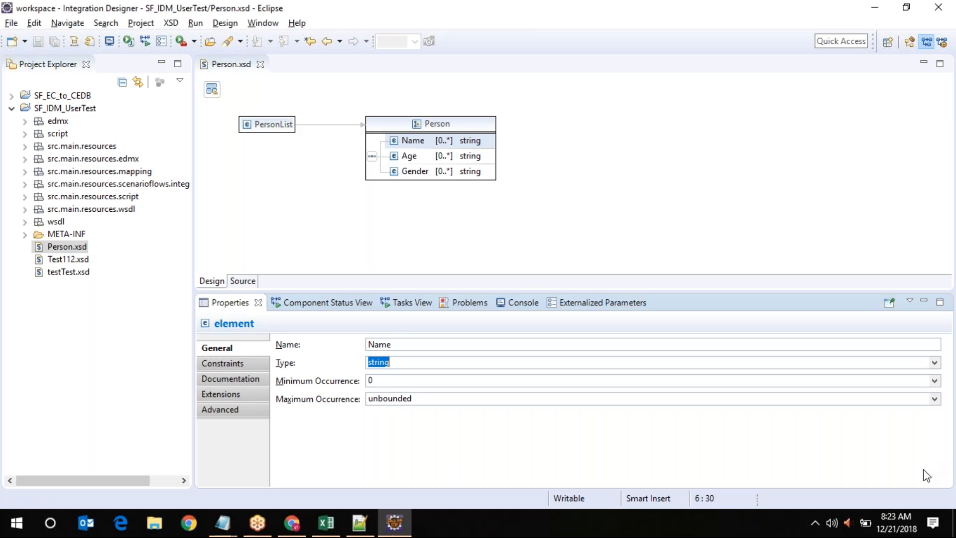
click(935, 380)
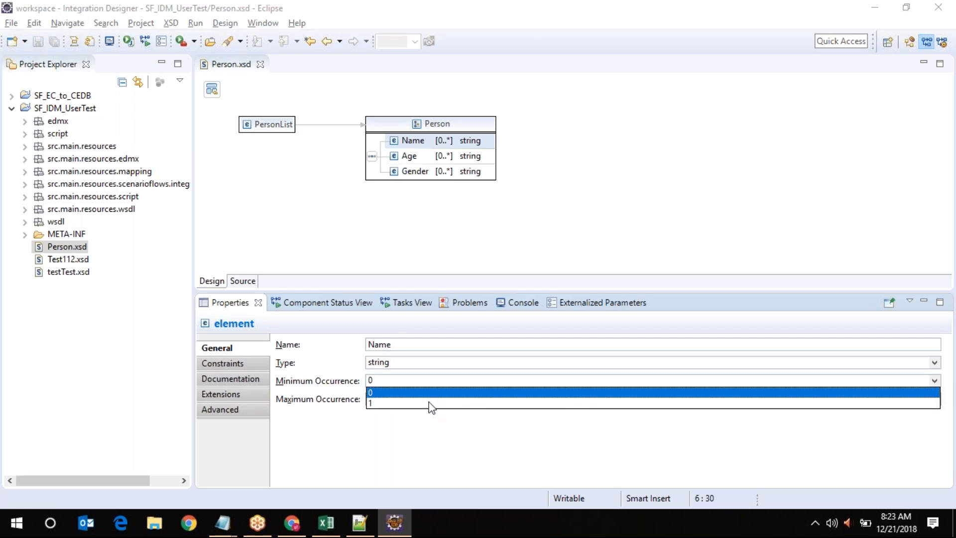
click(408, 404)
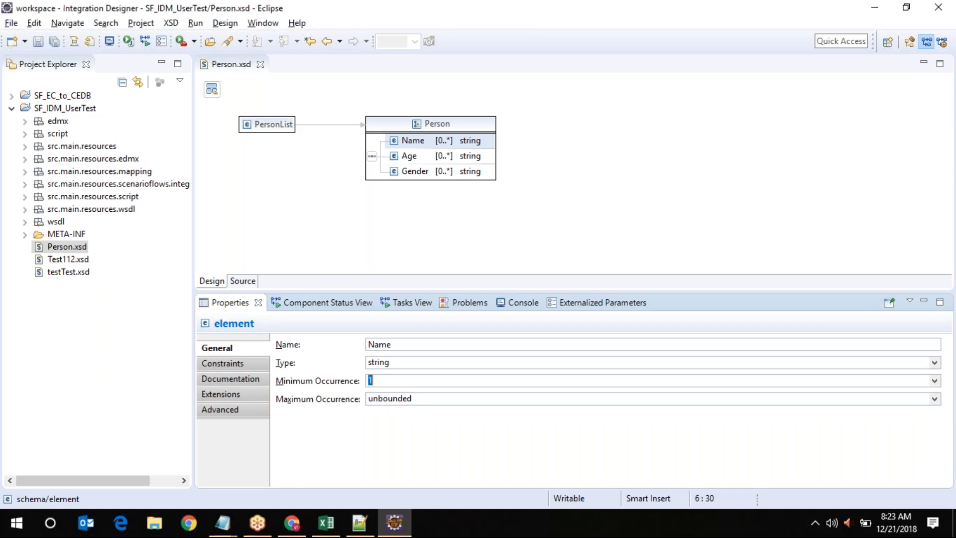
click(934, 398)
click(378, 420)
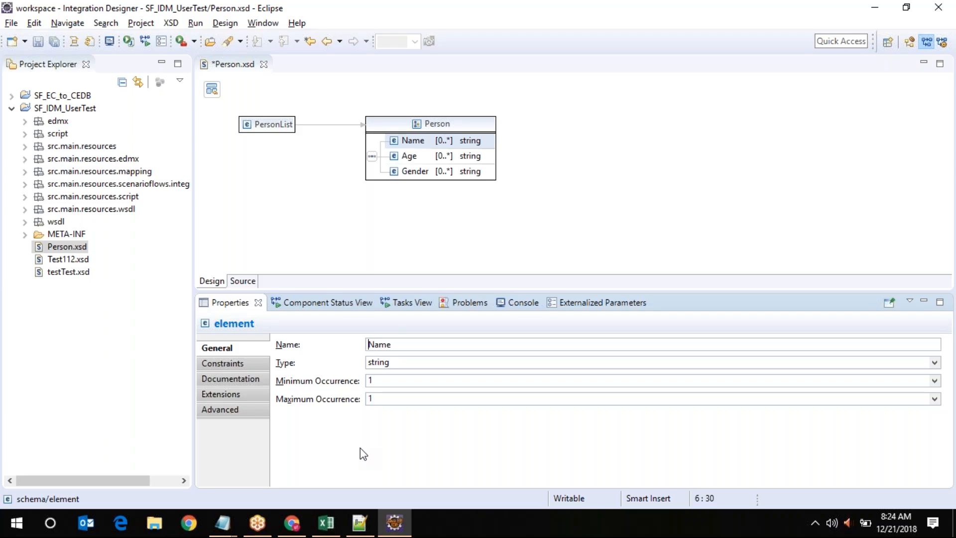
Set the Name element back to maximum occurrence unbounded and minimum occurrence 0
click(934, 401)
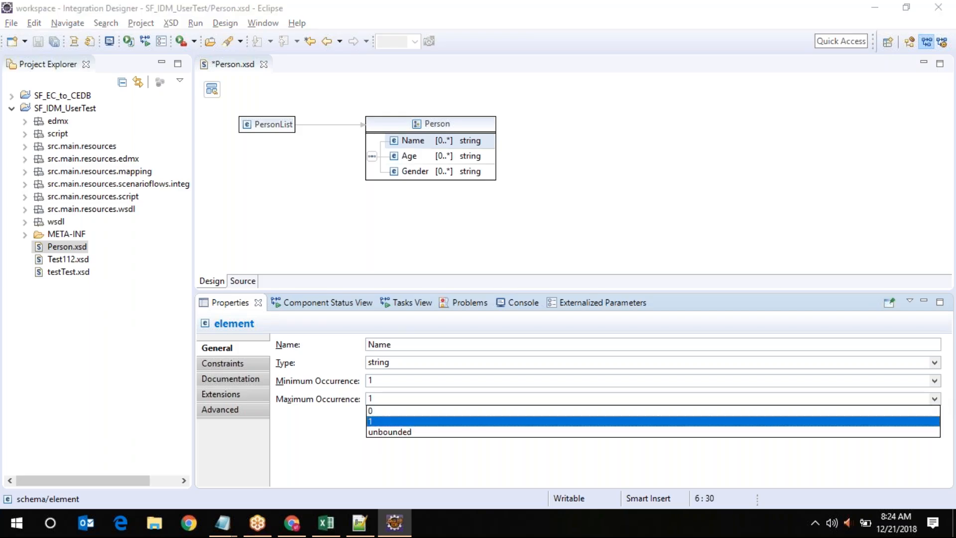
click(386, 431)
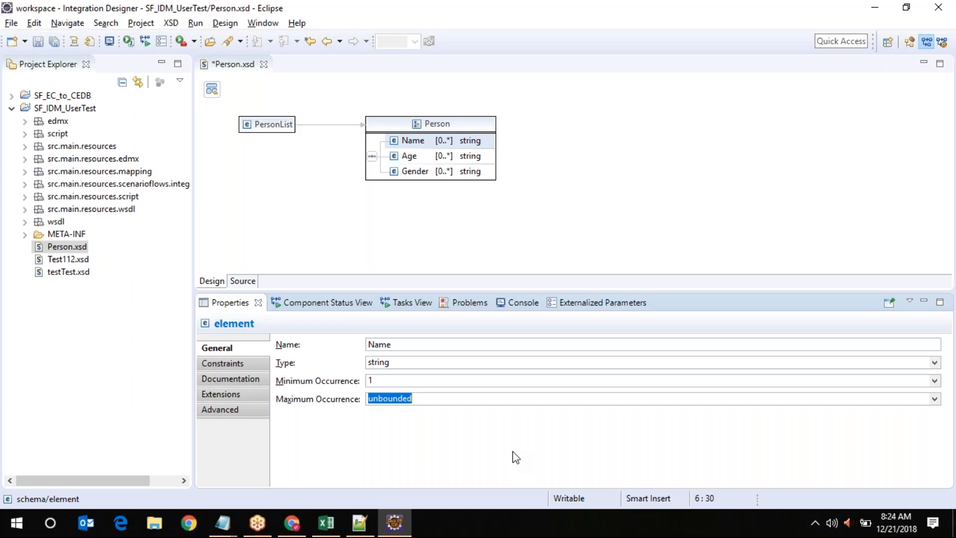
click(934, 380)
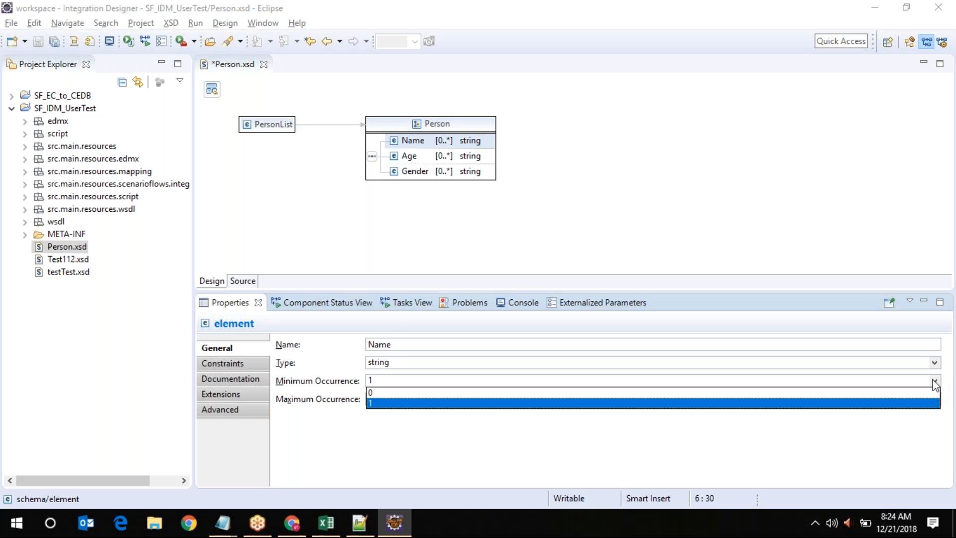
click(518, 392)
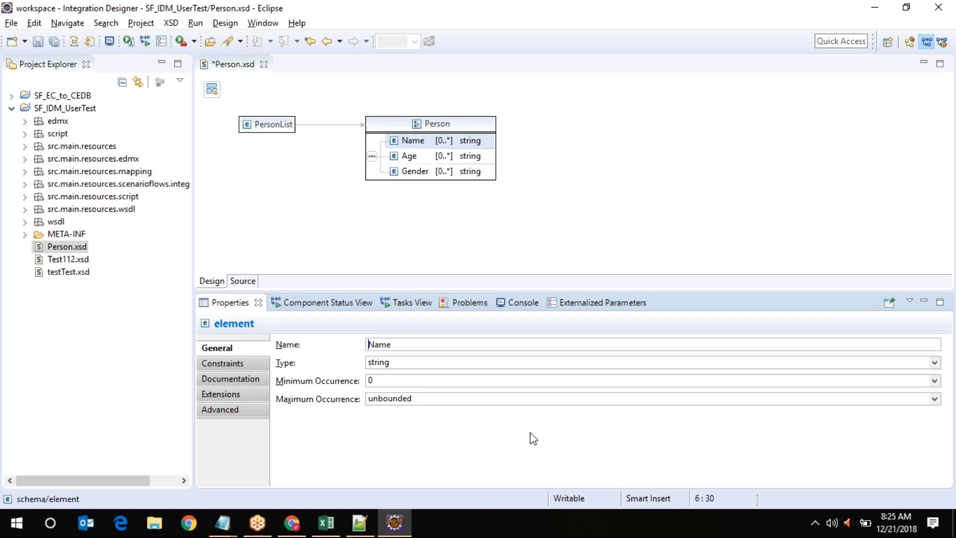
Switch Person.xsd to its XML source view showing the Name, Age and Gender elements
click(236, 282)
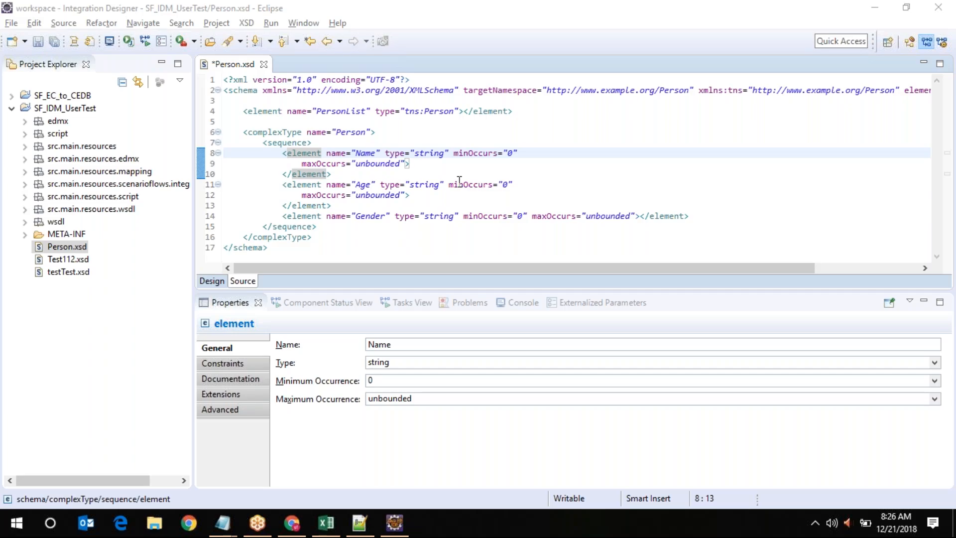
click(259, 370)
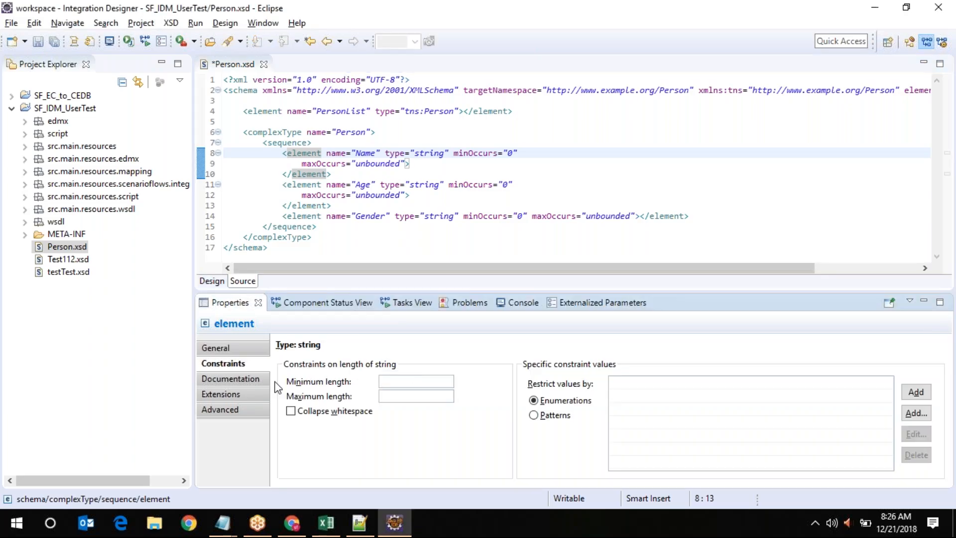
click(414, 397)
text(6)
key(Tab)
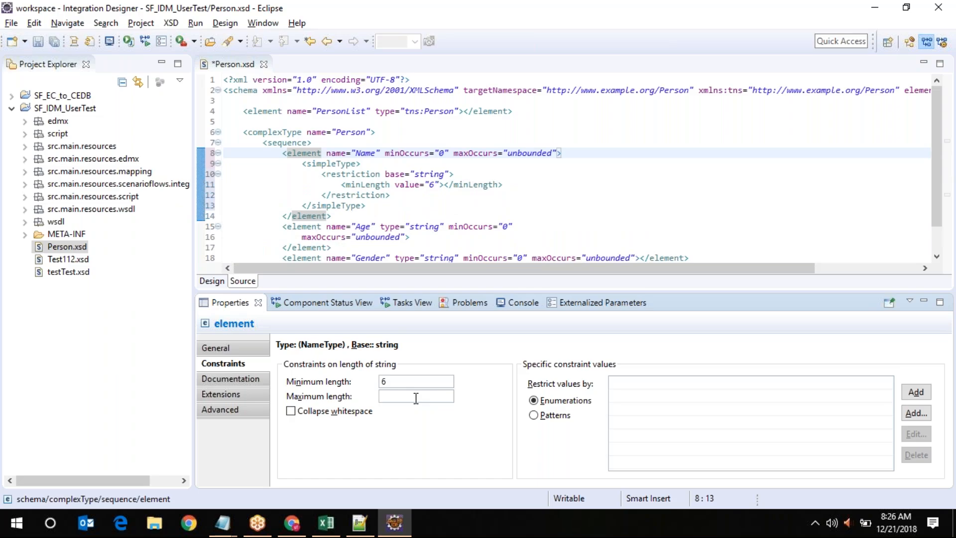
text(8)
click(258, 347)
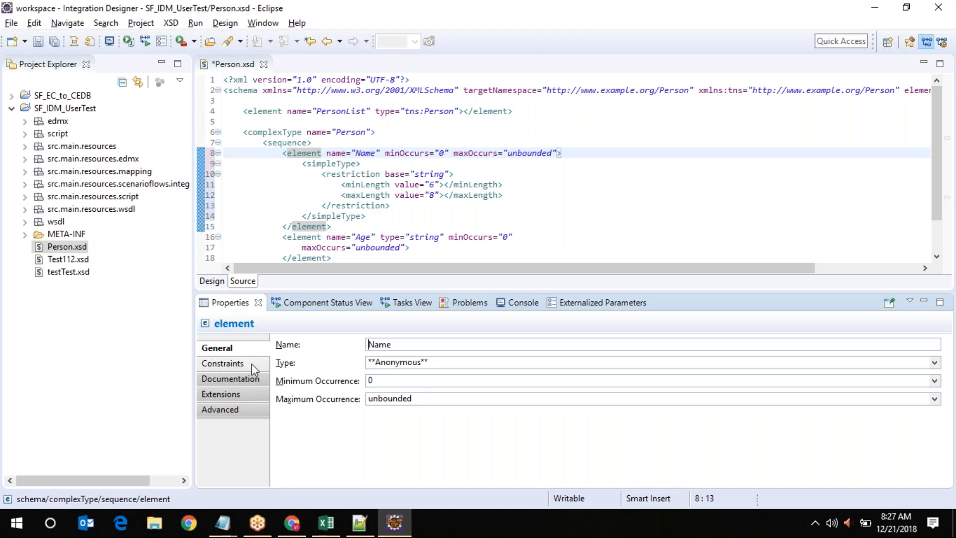
click(252, 363)
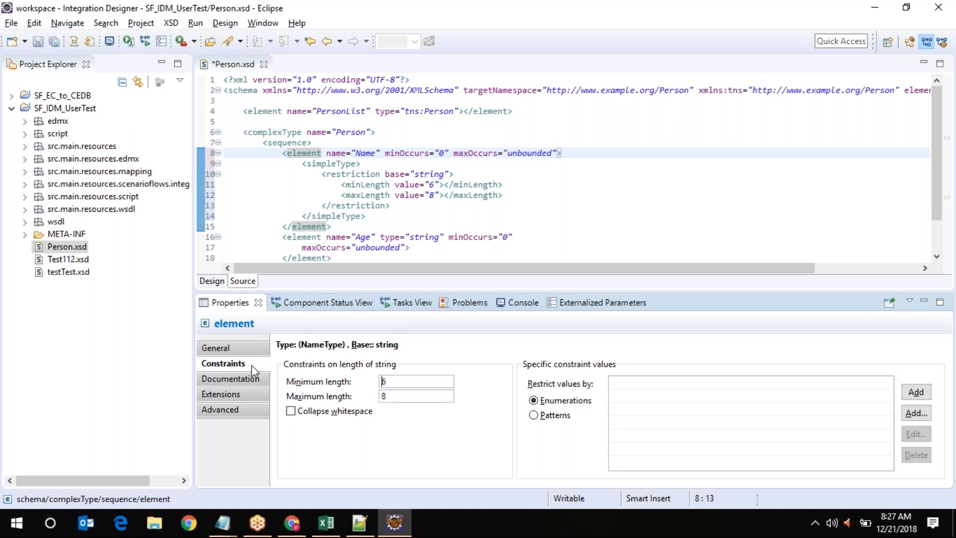
click(252, 353)
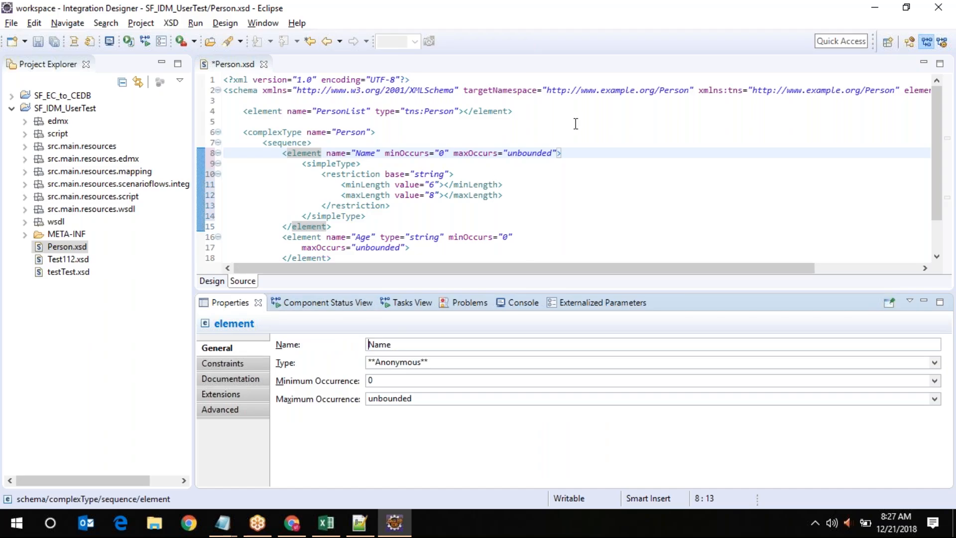
mouse_move(292, 522)
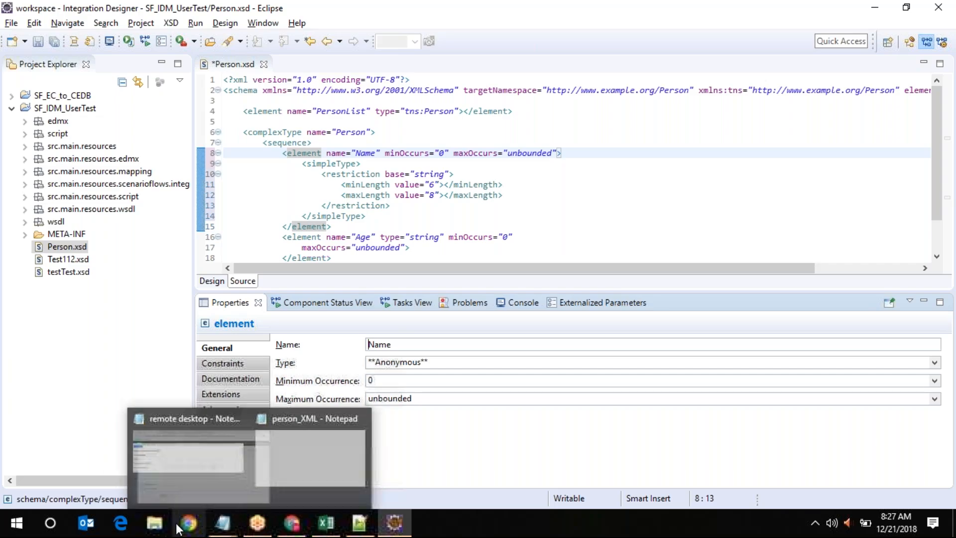
Back in the browser, open the converter3 flow from the MorCPI_7 package's artifacts
click(292, 524)
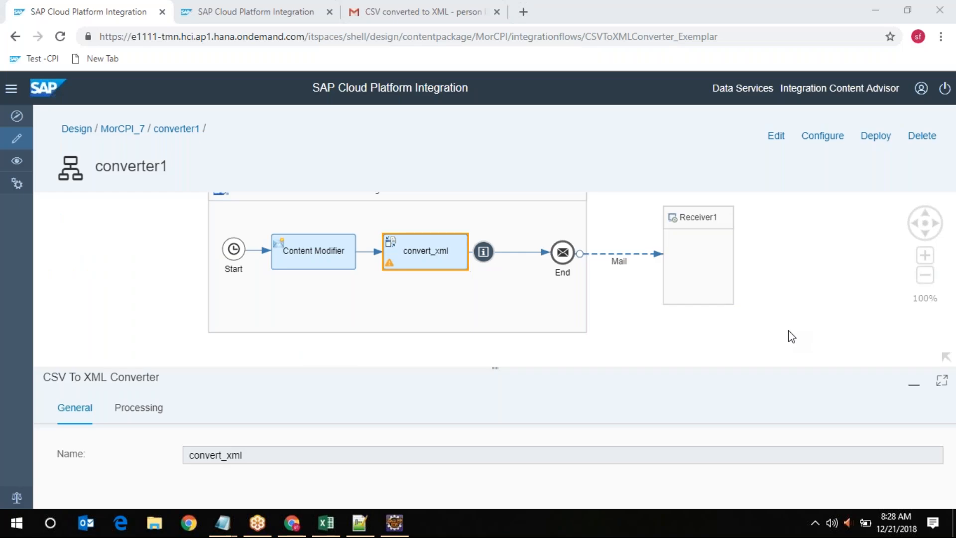
click(110, 131)
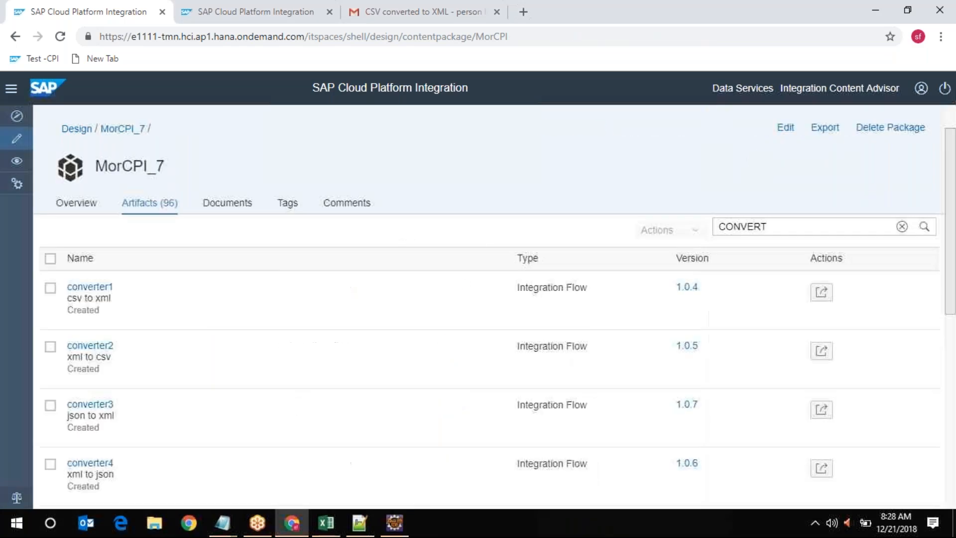
click(90, 404)
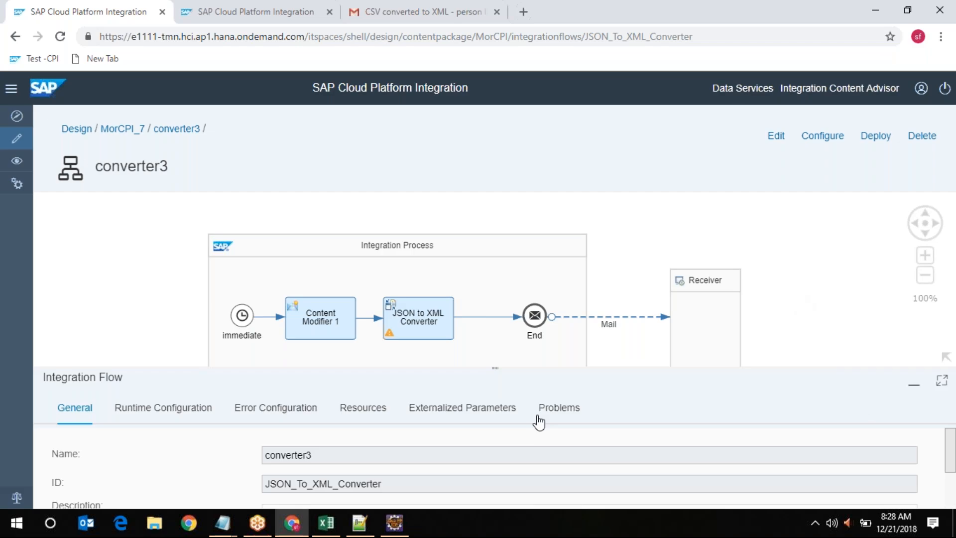
Enter edit mode and inspect Content Modifier 1's JSON message body in the enlarged panel
click(776, 141)
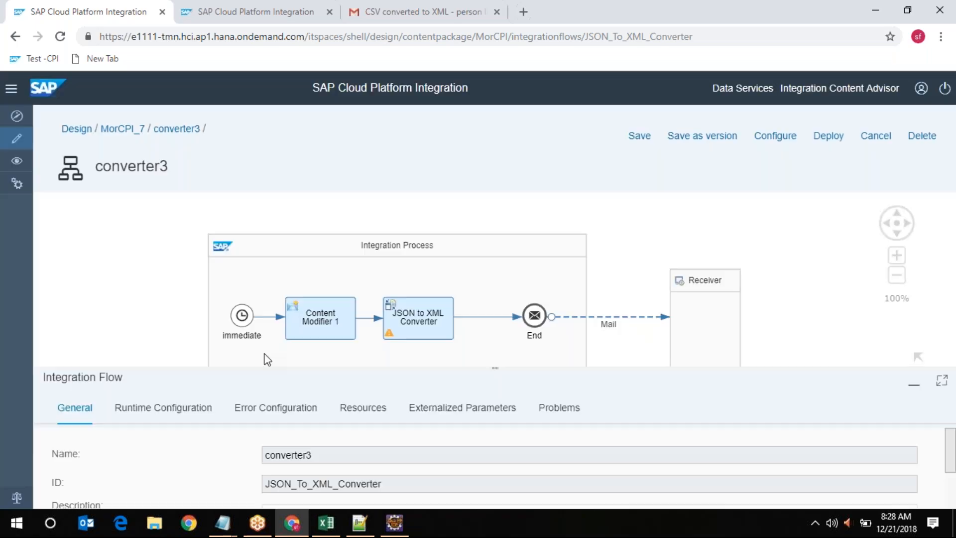
click(369, 315)
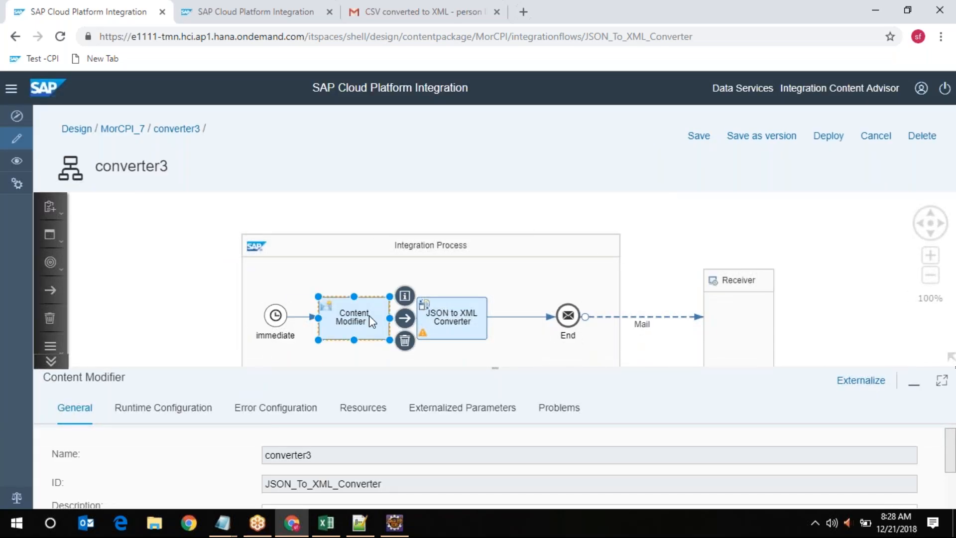
click(346, 408)
click(941, 380)
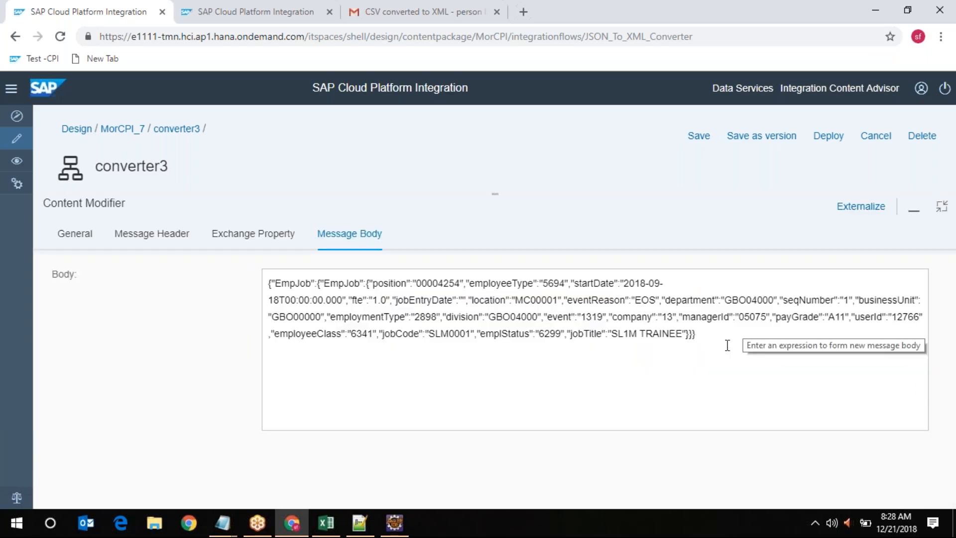
drag(717, 334, 255, 289)
click(942, 208)
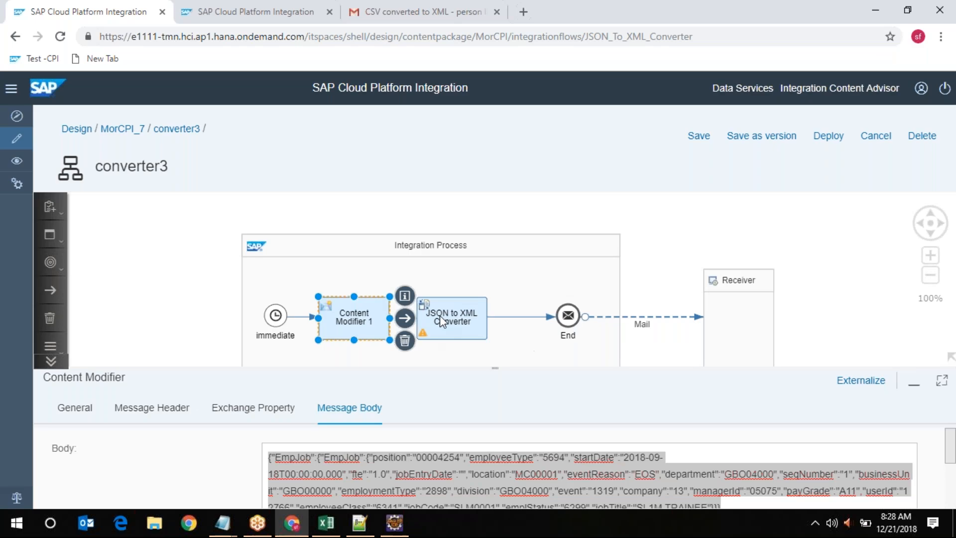
Review the JSON to XML Converter properties, keeping Colon(:) as the JSON prefix separator
click(440, 314)
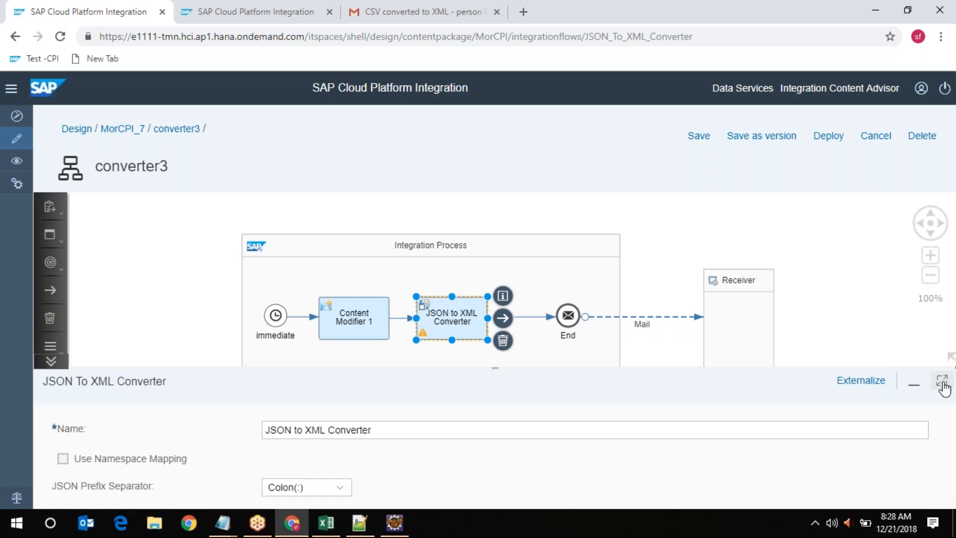
click(942, 381)
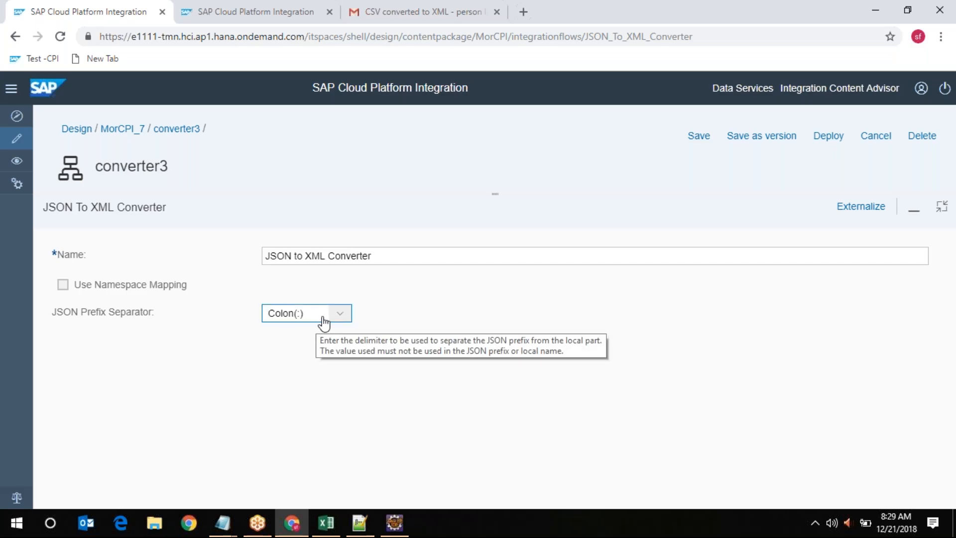
click(340, 319)
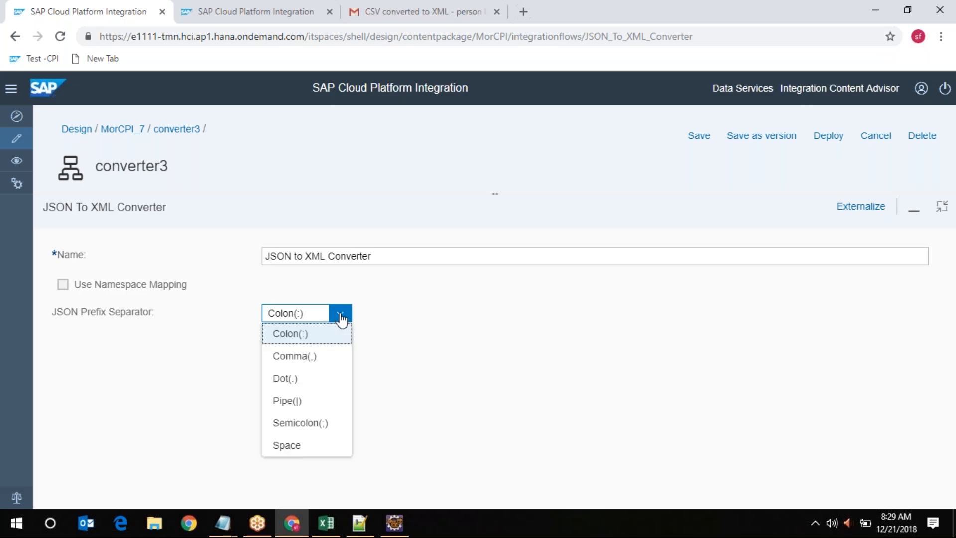
click(340, 318)
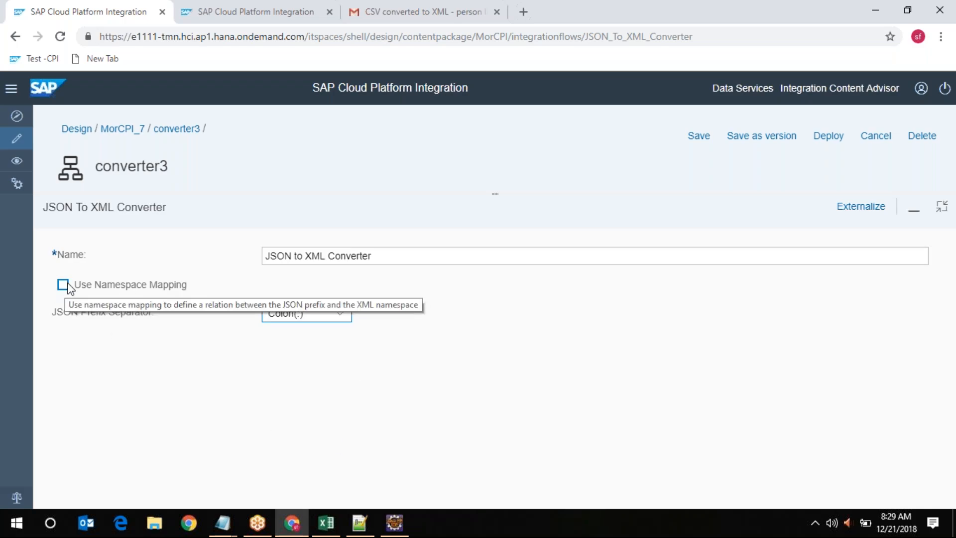
click(941, 212)
Review the Mail channel's SMTP address, subject and ${in.body} body, then begin saving a version
click(652, 317)
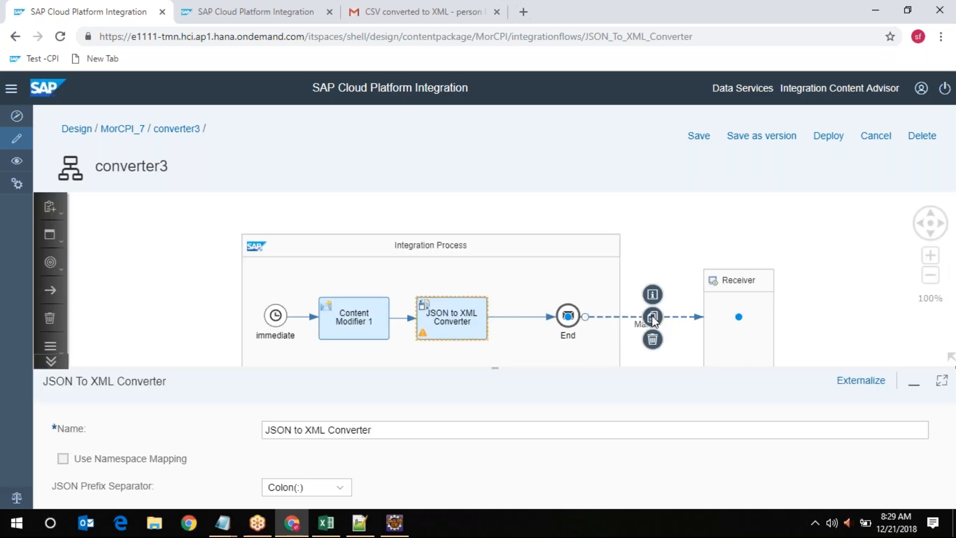
click(159, 416)
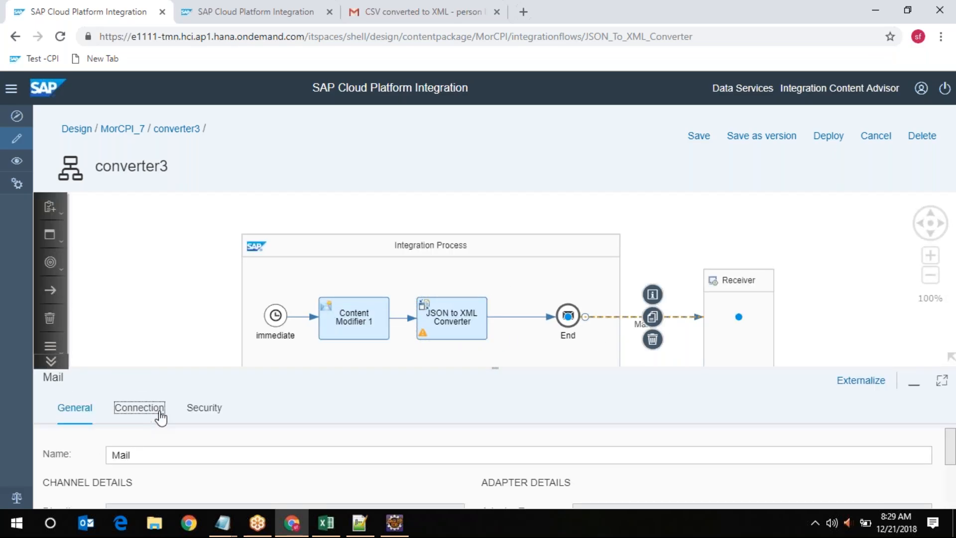
click(941, 380)
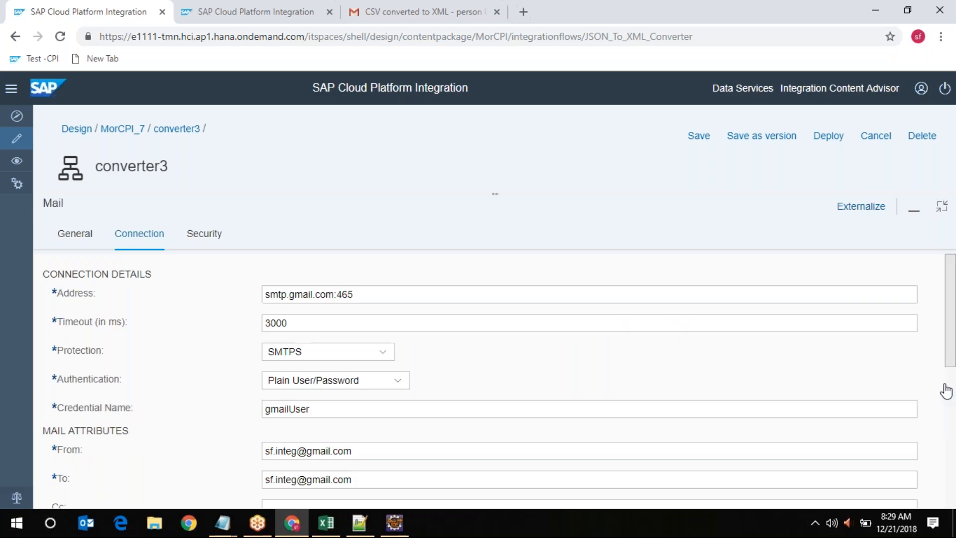
scroll(655, 456, down, 5)
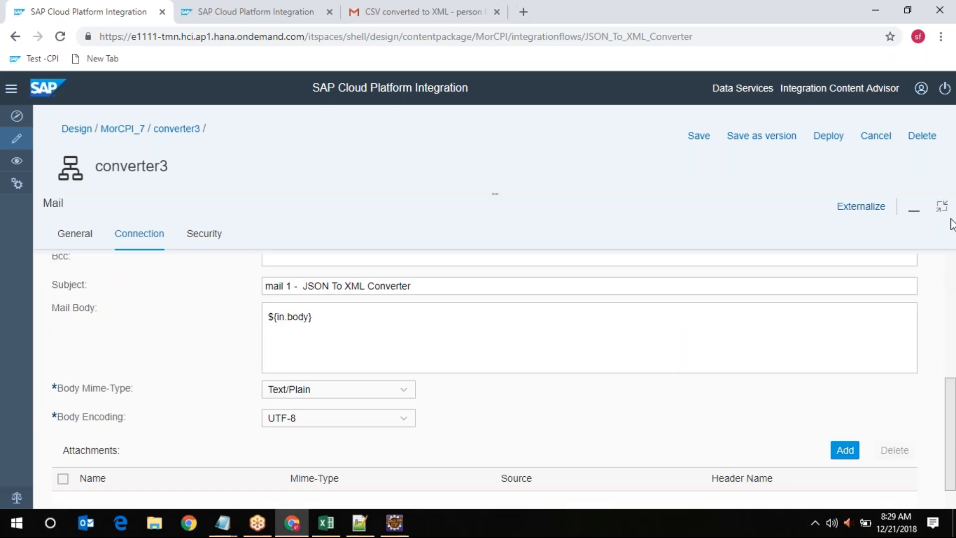
scroll(749, 406, down, 1)
scroll(748, 406, down, 1)
click(941, 205)
click(773, 144)
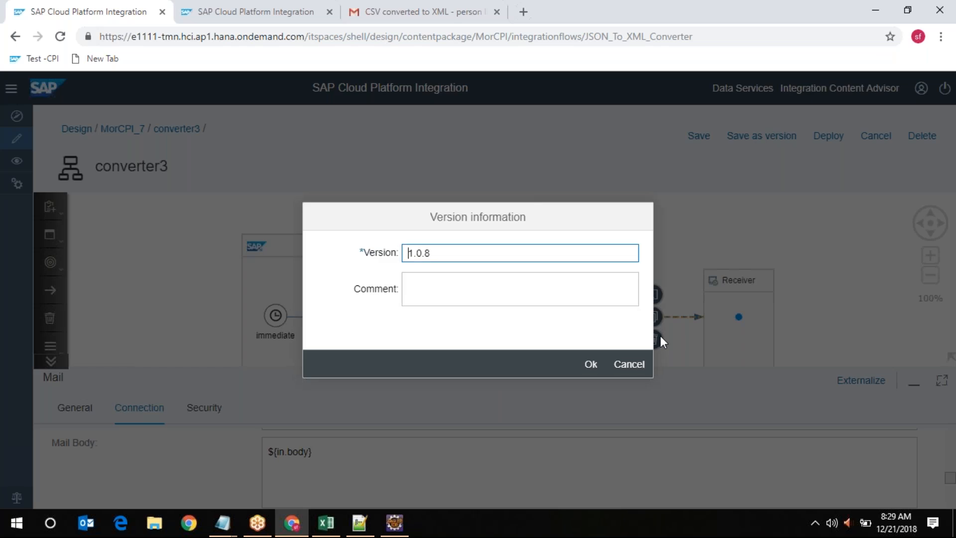
Confirm saving converter3 as version 1.0.8 with an empty comment
click(592, 366)
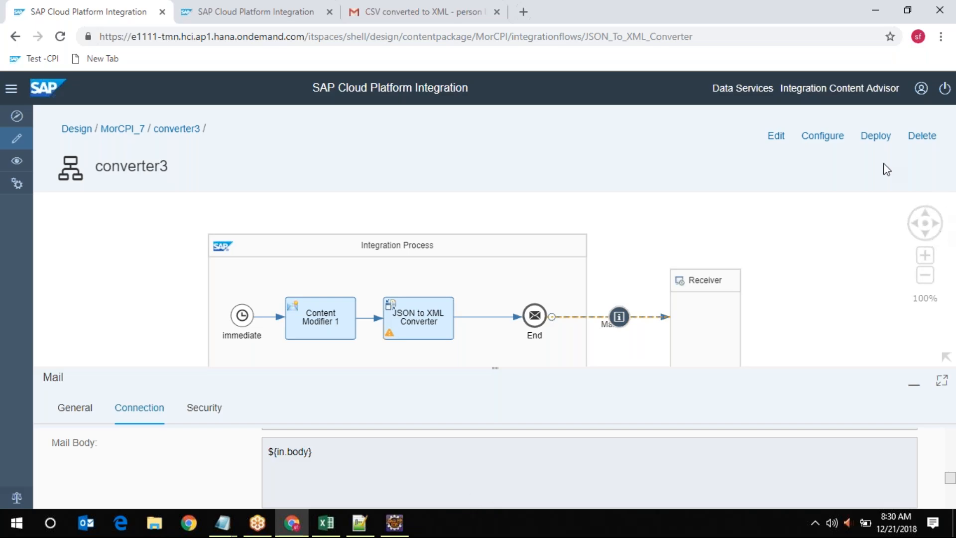
Deploy converter3, confirming the prompt and dismissing the deployment notice
click(878, 139)
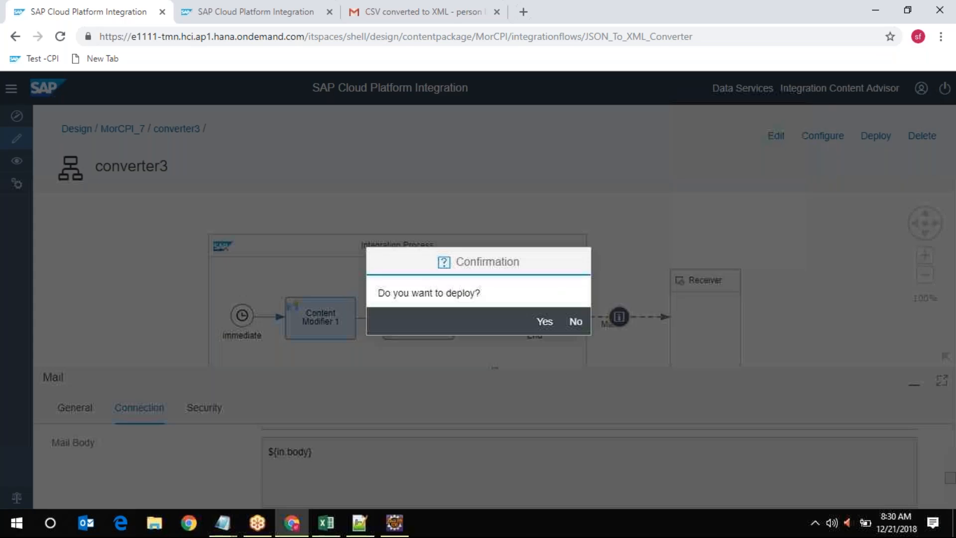
click(546, 323)
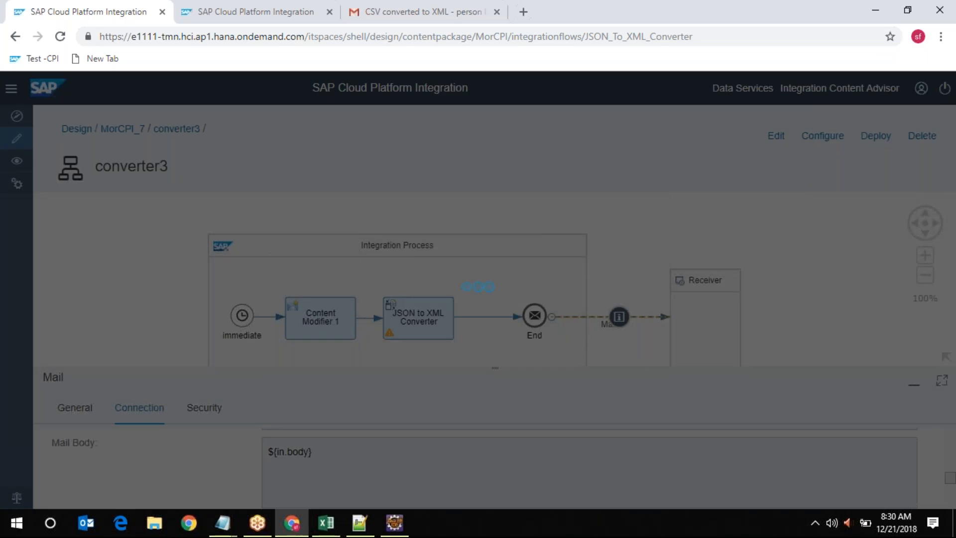
click(572, 326)
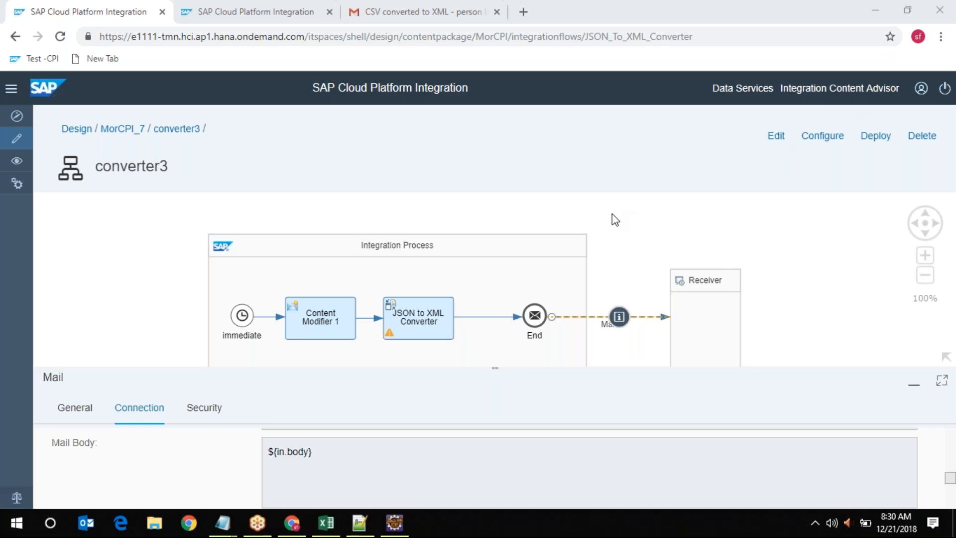
click(420, 324)
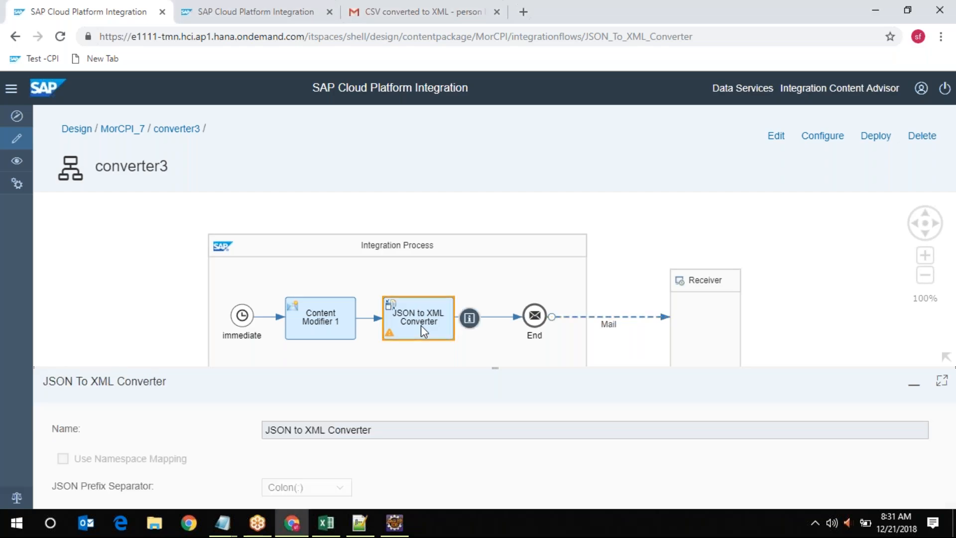
Refresh Monitor Message Processing, check the converter3 message, and return to the design tab
click(257, 11)
click(369, 243)
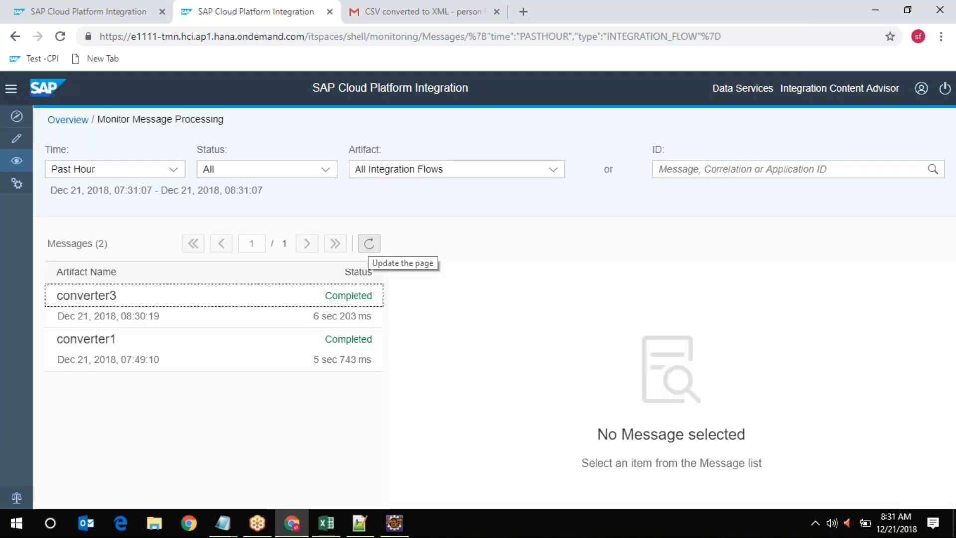
click(358, 302)
click(51, 7)
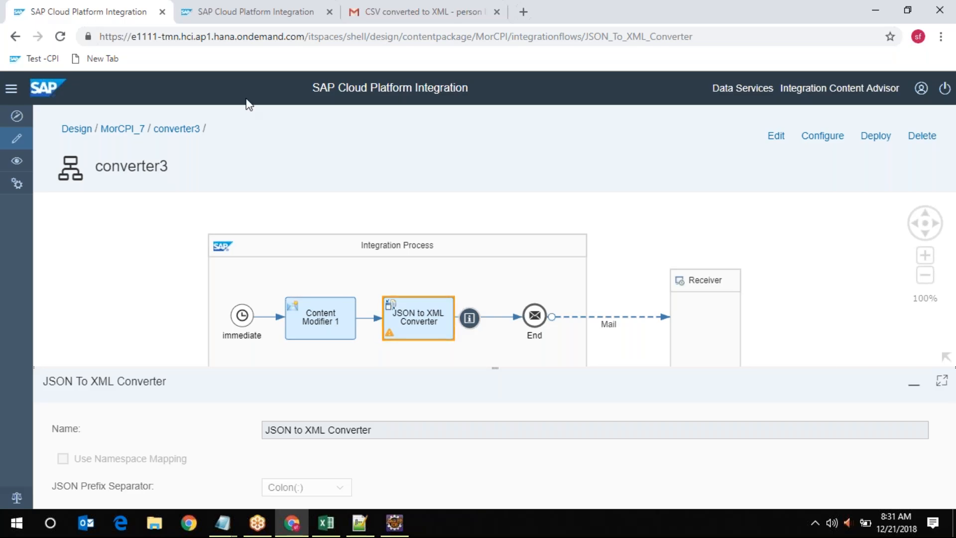
click(942, 382)
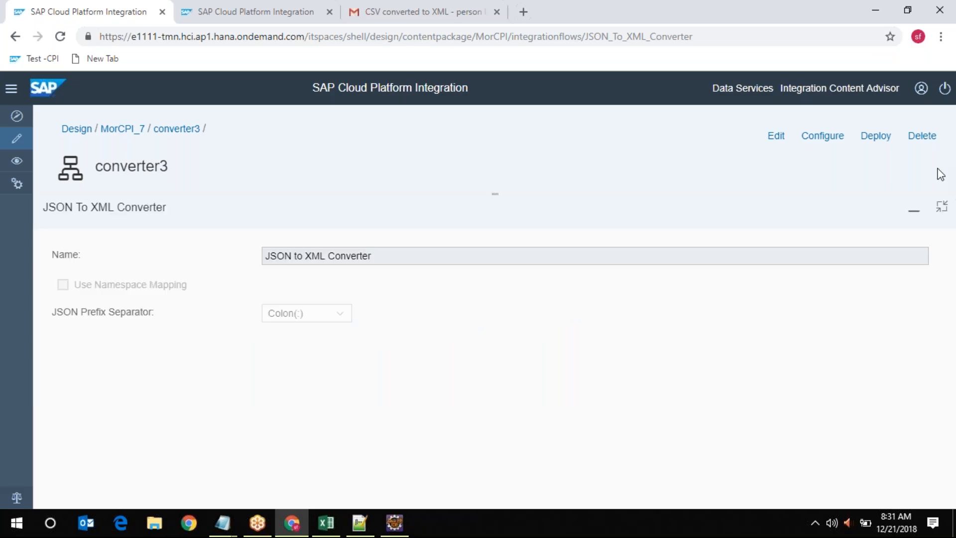
click(941, 210)
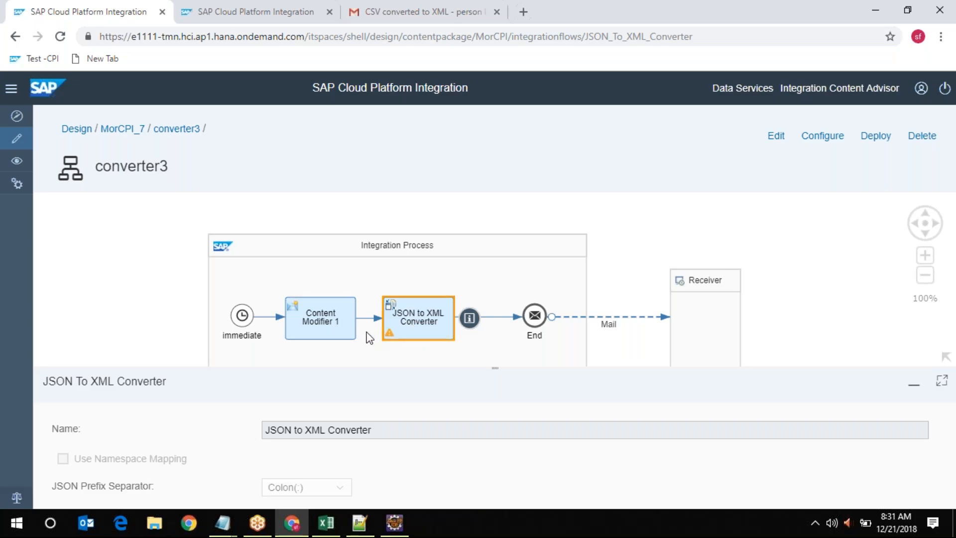
Display Content Modifier 1's EmpJob JSON message body in the maximized properties panel
click(321, 315)
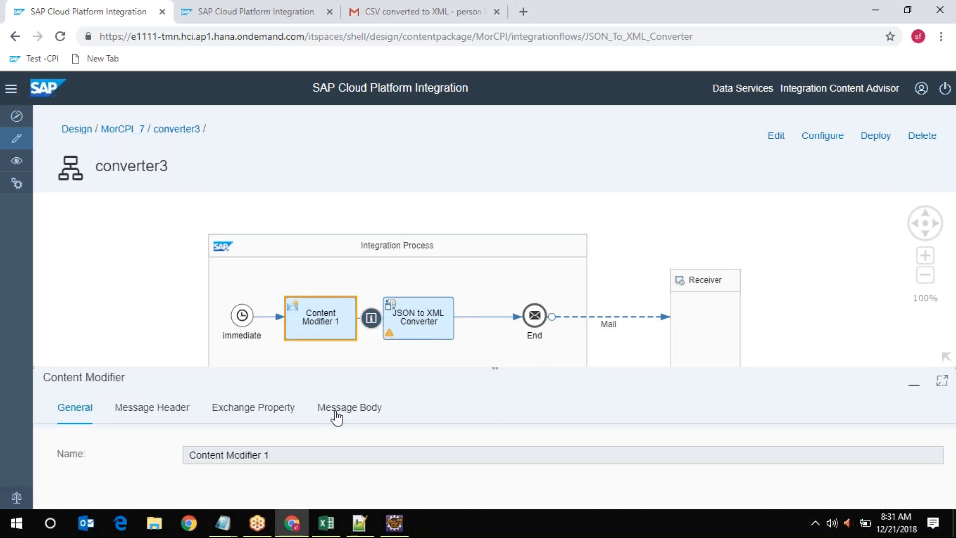
click(341, 408)
click(941, 380)
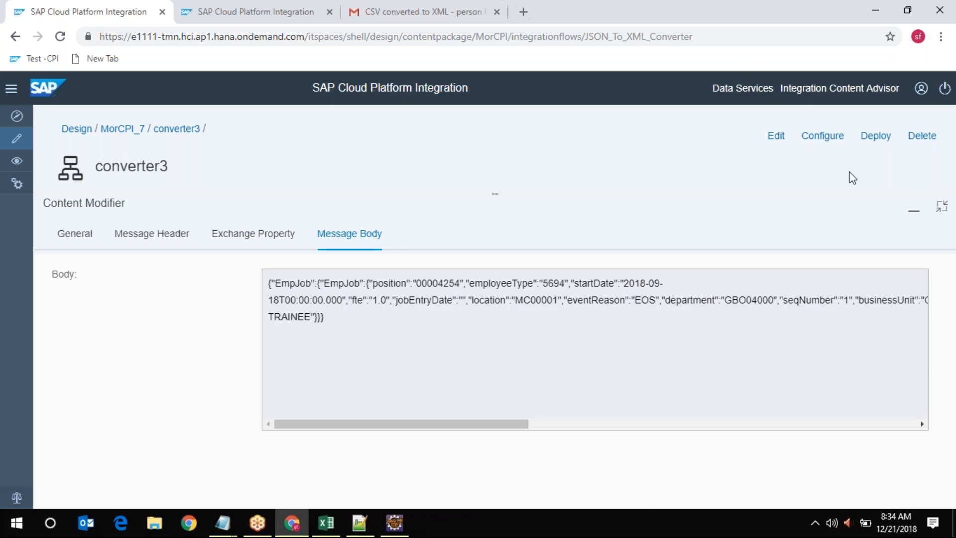
click(747, 19)
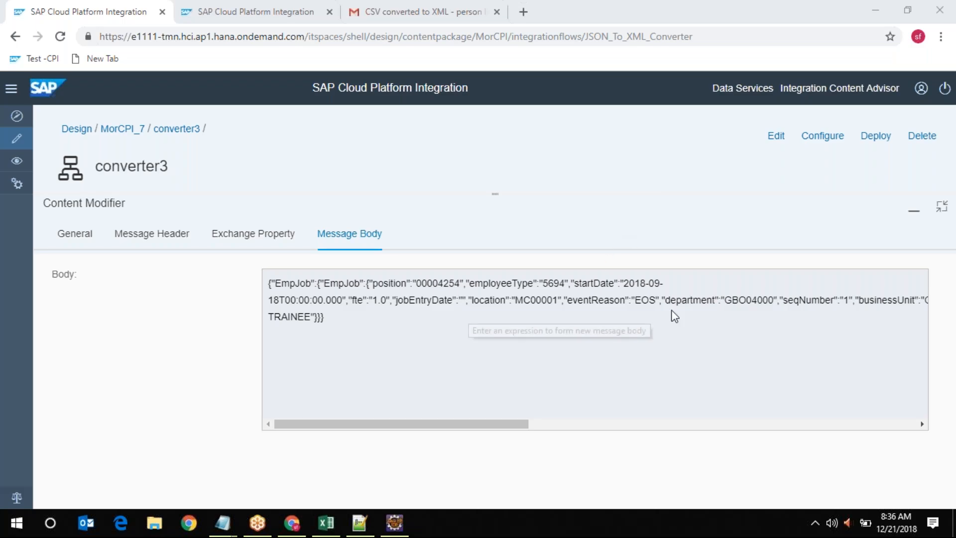
Restore the Content Modifier panel so the converter3 diagram shows above its EmpJob JSON body
click(942, 206)
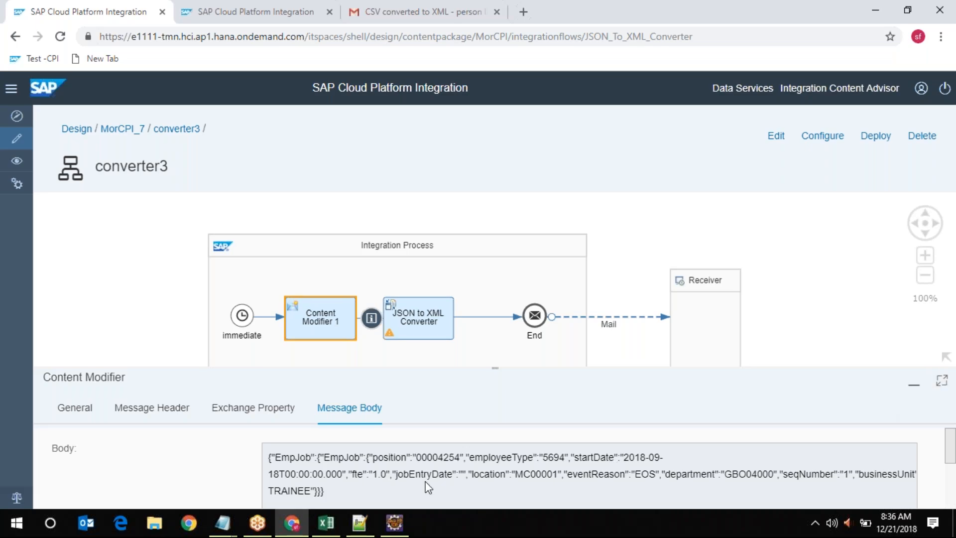
Switch to the Eclipse Integration Designer window, then minimize it to reveal converter3 in Chrome
mouse_move(360, 523)
mouse_move(396, 522)
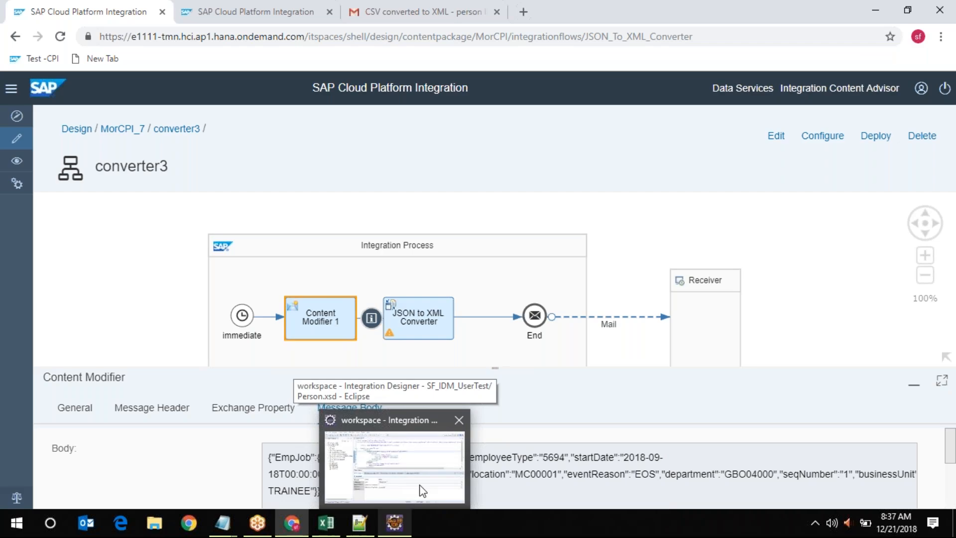
mouse_move(409, 431)
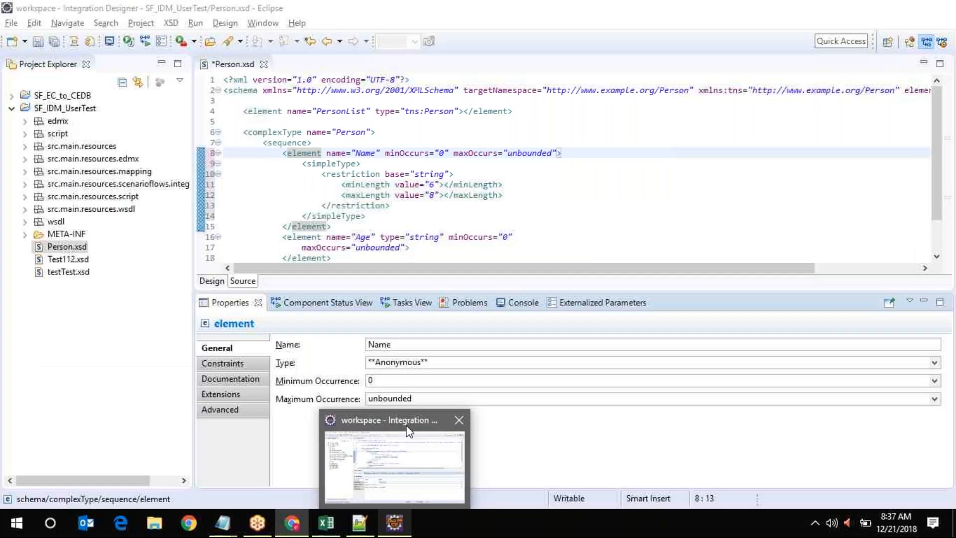
click(408, 430)
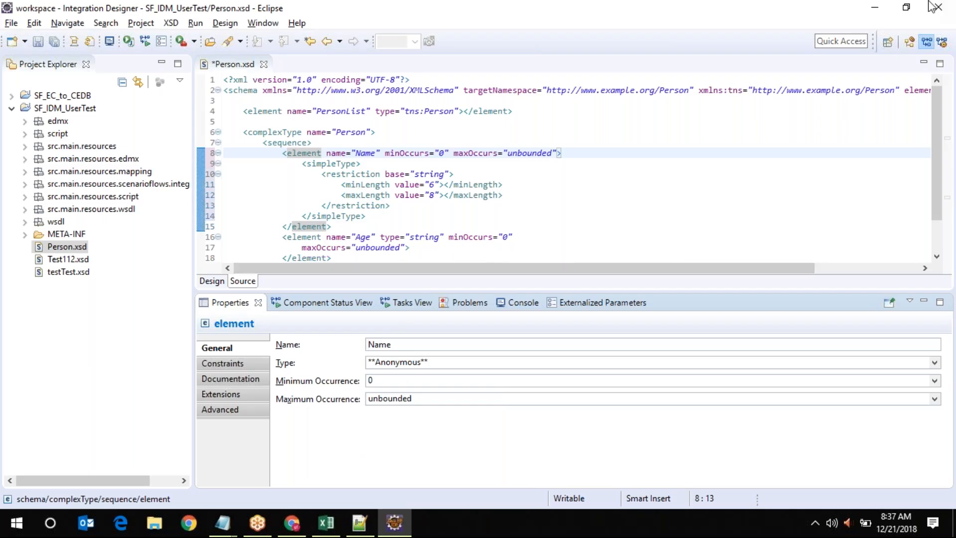
click(874, 11)
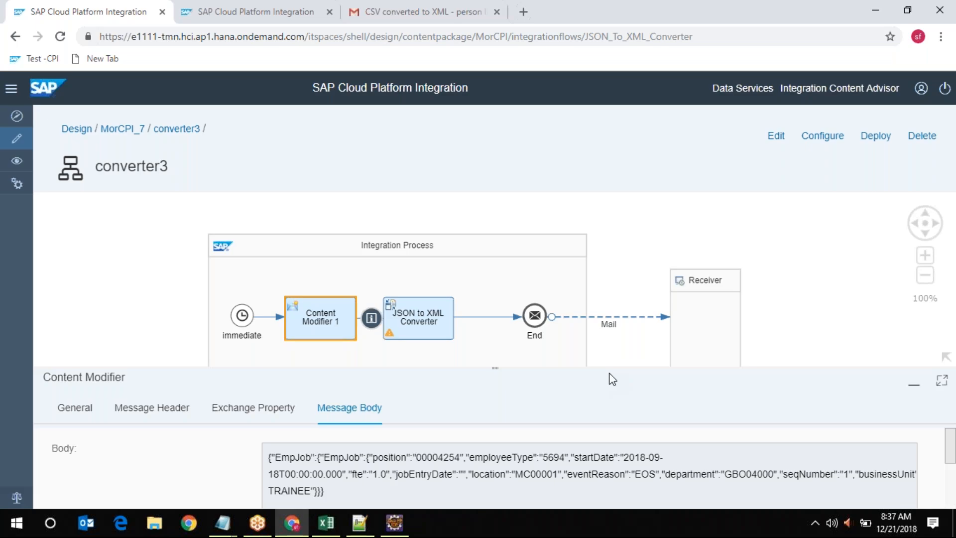
click(748, 20)
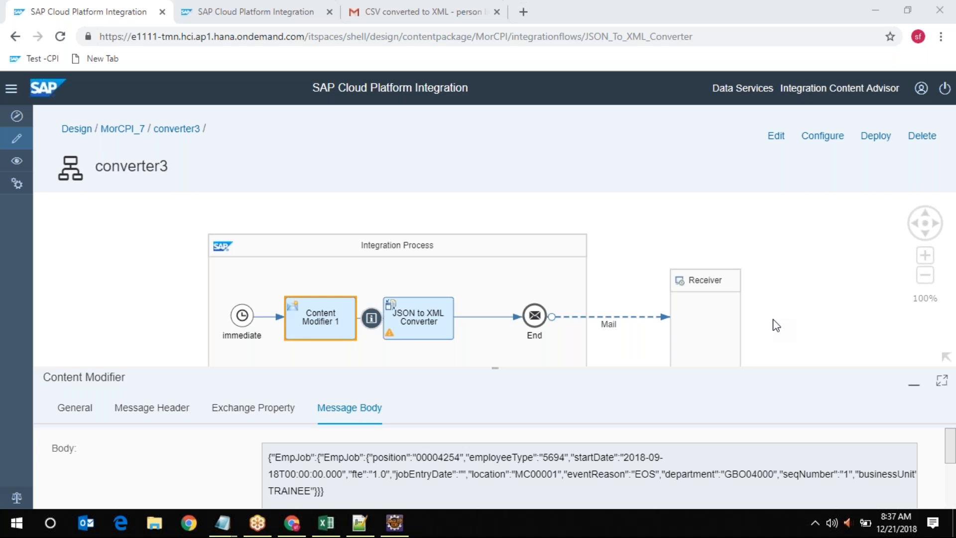
click(942, 379)
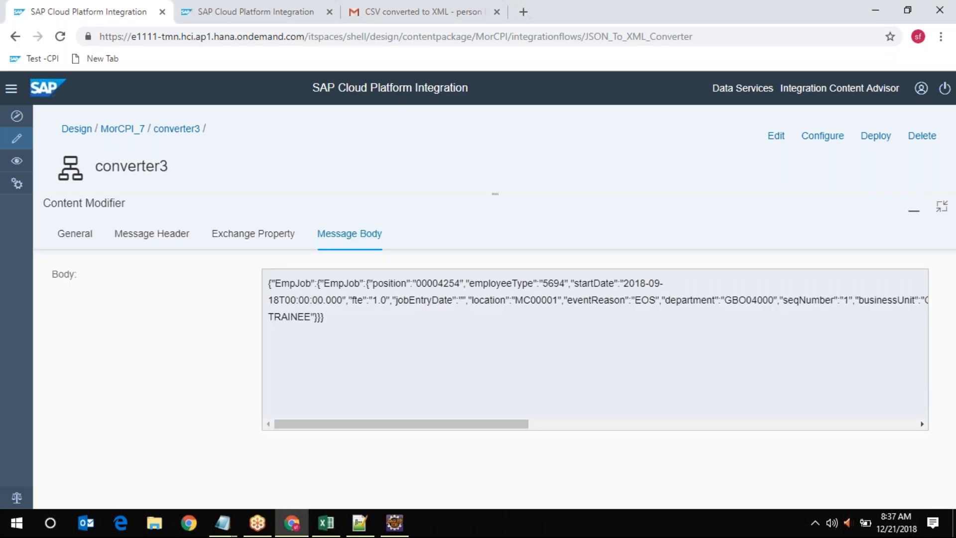
click(941, 206)
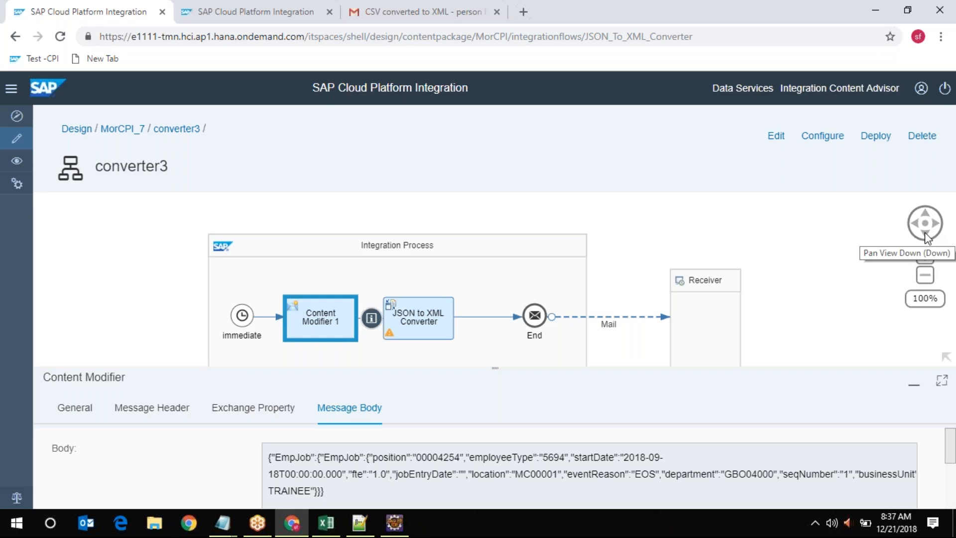
click(924, 232)
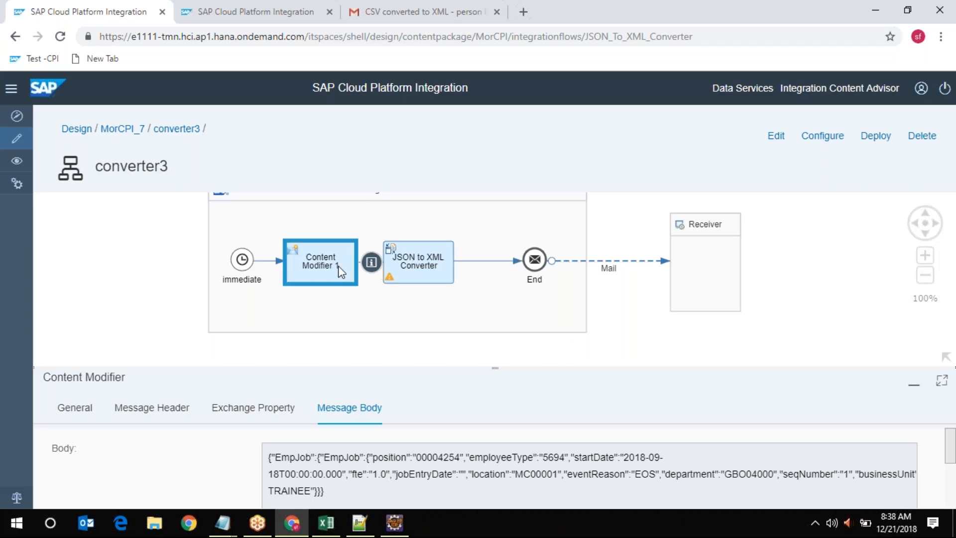
click(410, 263)
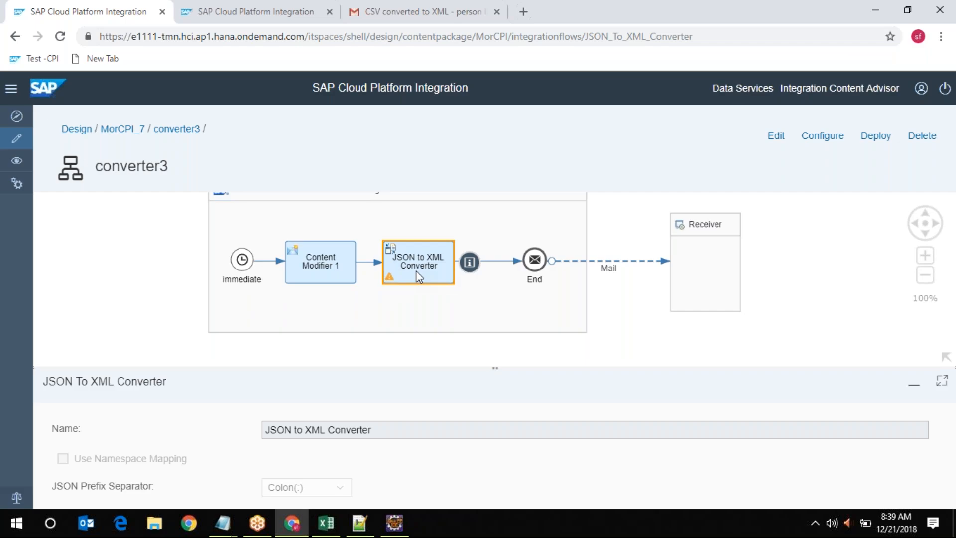
Switch the converter3 integration flow into edit mode with the Edit button
click(775, 142)
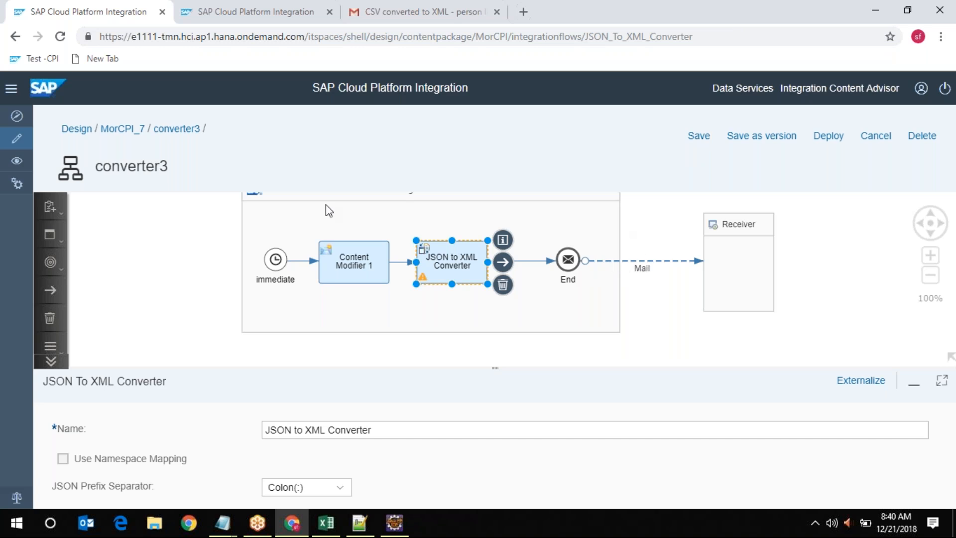
Add a Receiver2 participant to the left of the integration process
click(68, 218)
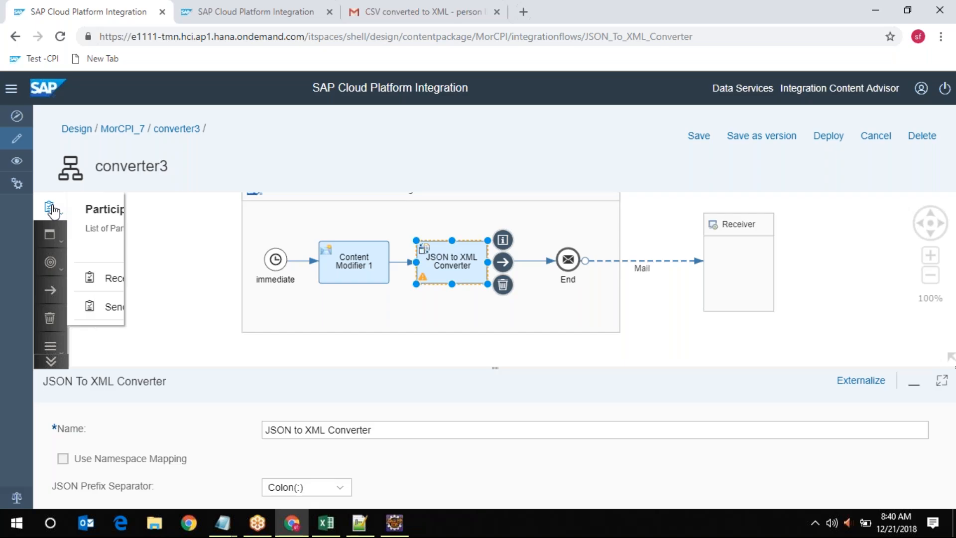
click(119, 277)
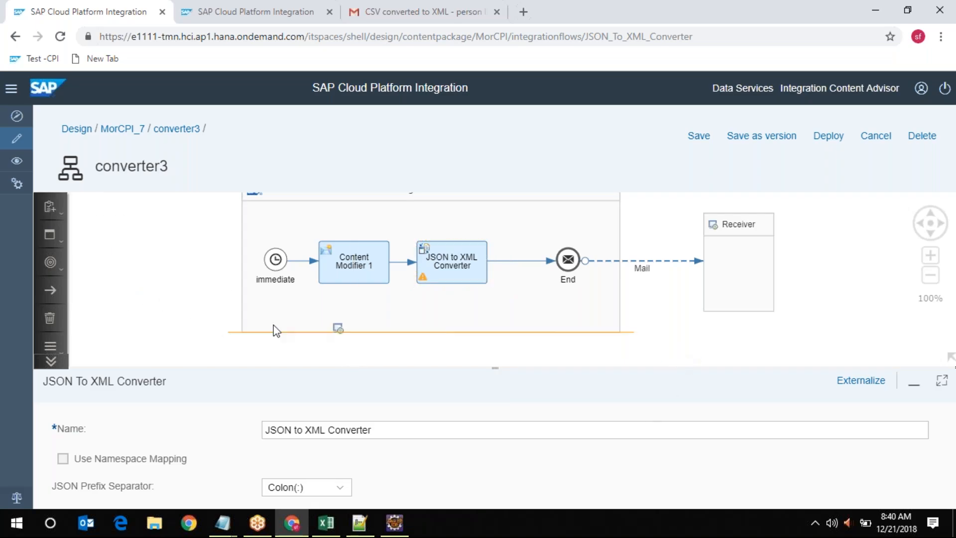
click(174, 282)
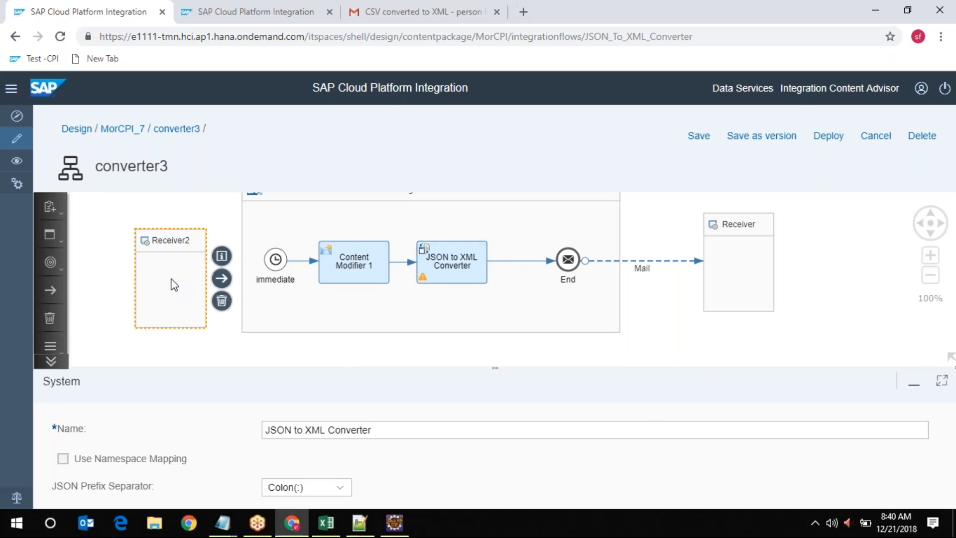
drag(220, 276, 191, 279)
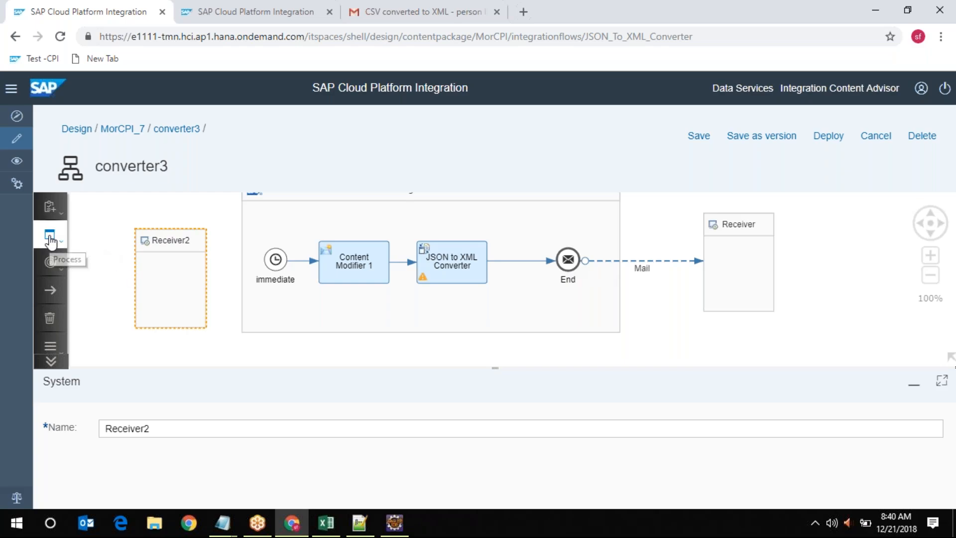
Place an End 1 message end event in the process and connect it to Receiver2
click(50, 262)
scroll(126, 297, down, 3)
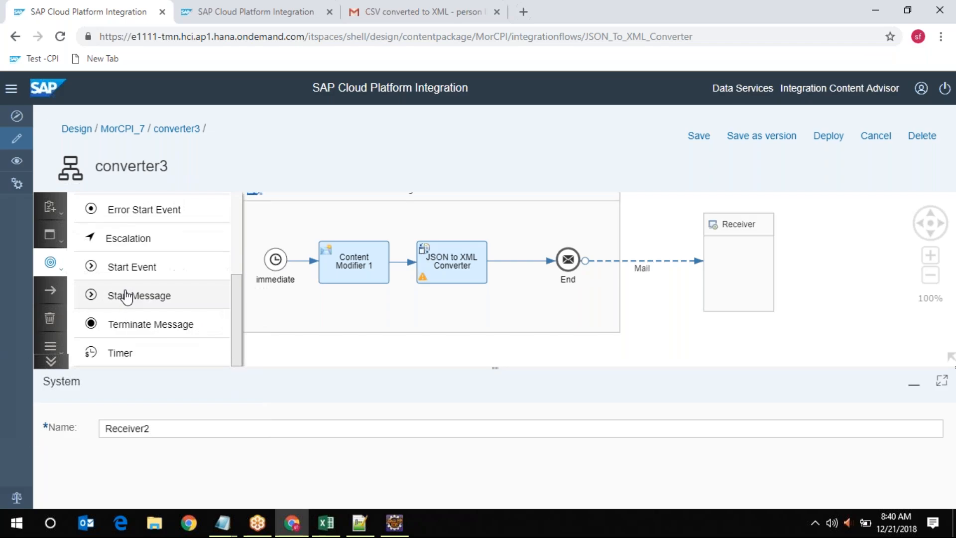
scroll(127, 294, up, 3)
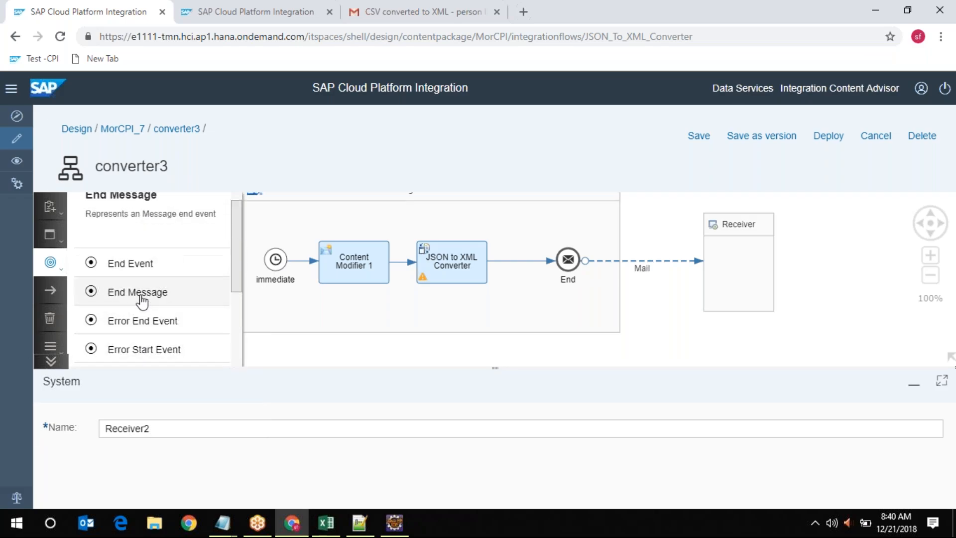
click(280, 316)
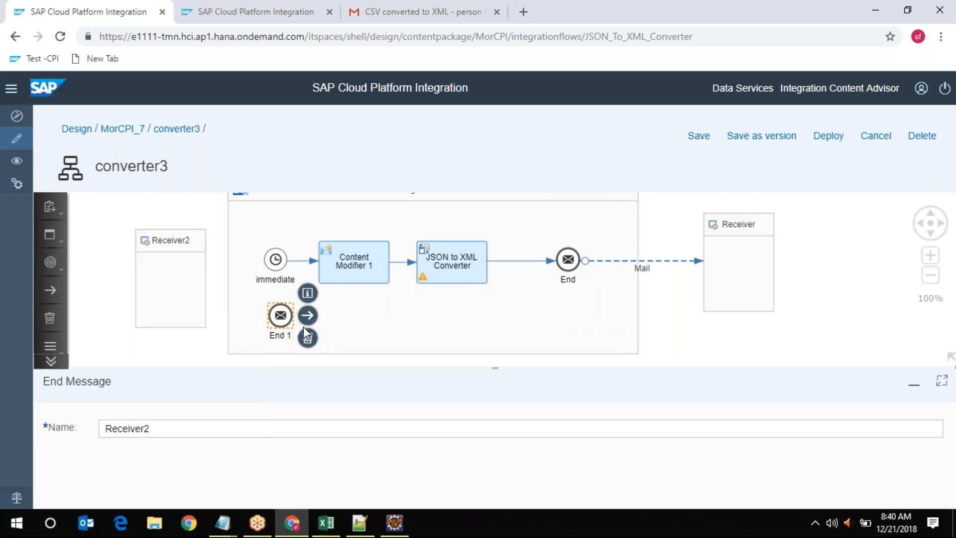
drag(307, 312, 173, 243)
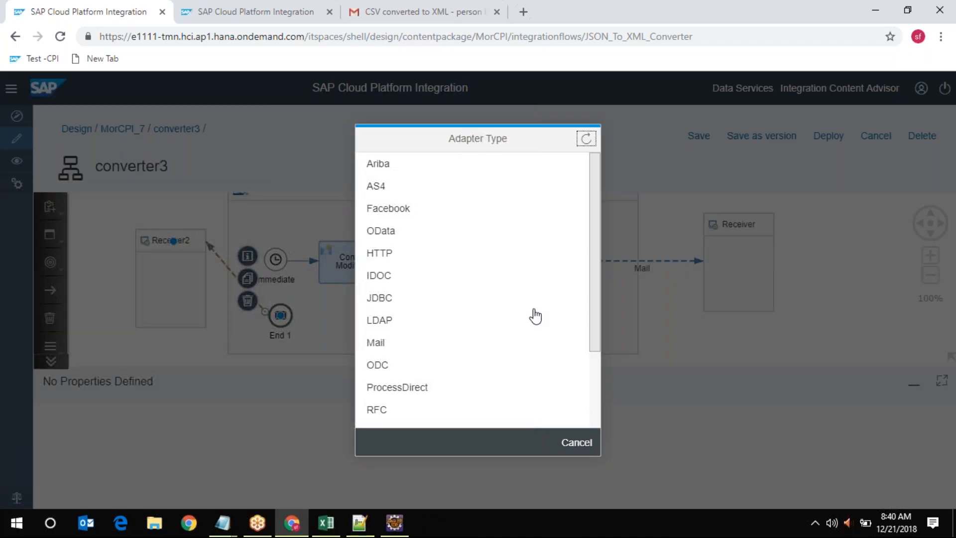
Choose IDOC as the adapter type, maximize the channel settings and show its Connection tab
scroll(535, 316, down, 3)
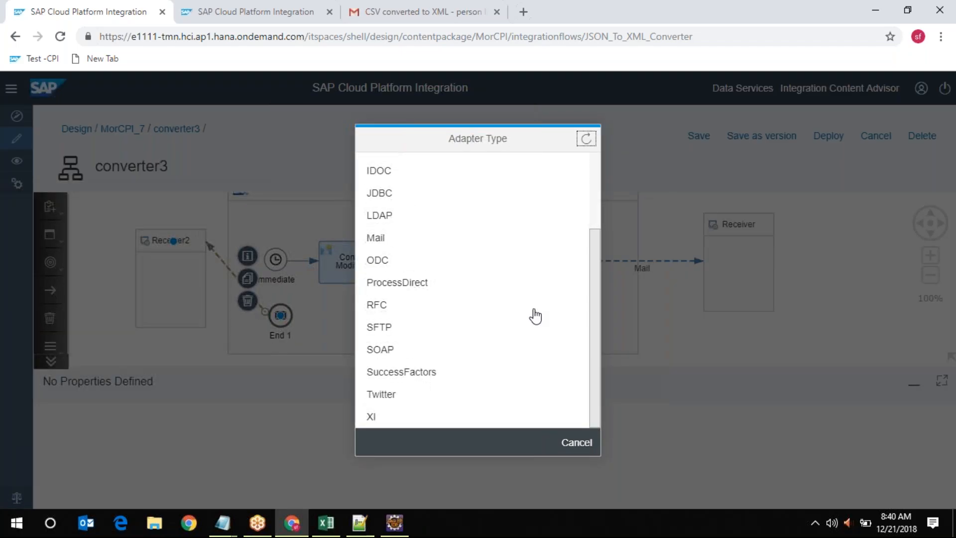
scroll(384, 348, up, 2)
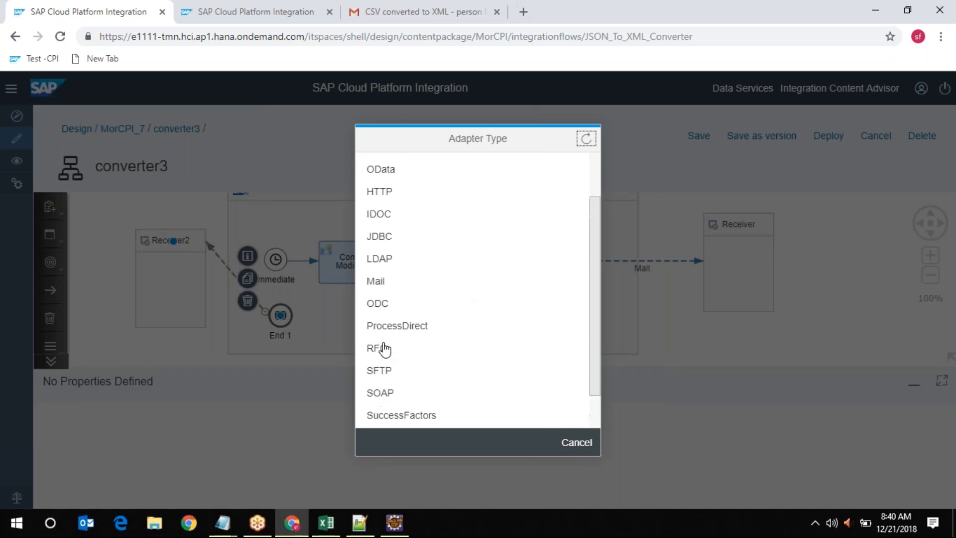
scroll(384, 347, up, 2)
click(386, 281)
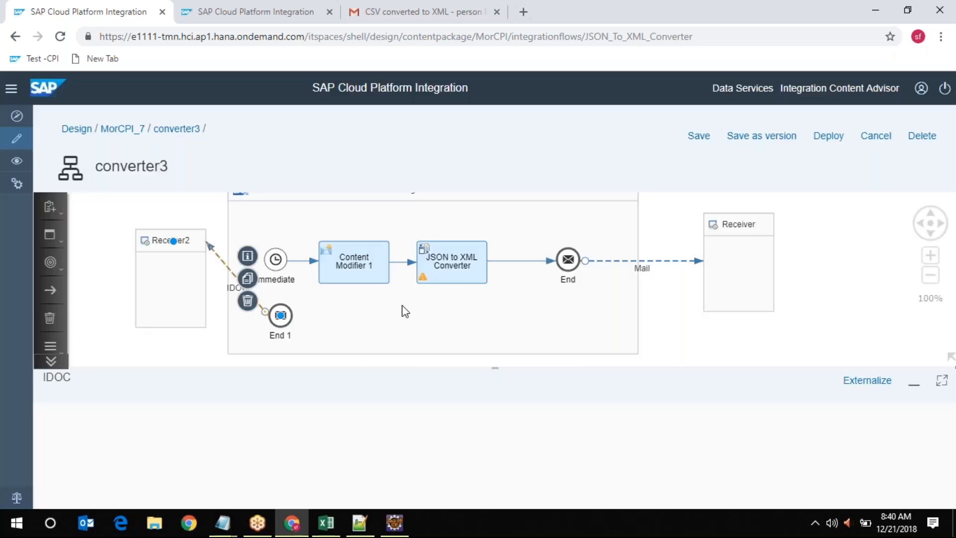
click(941, 380)
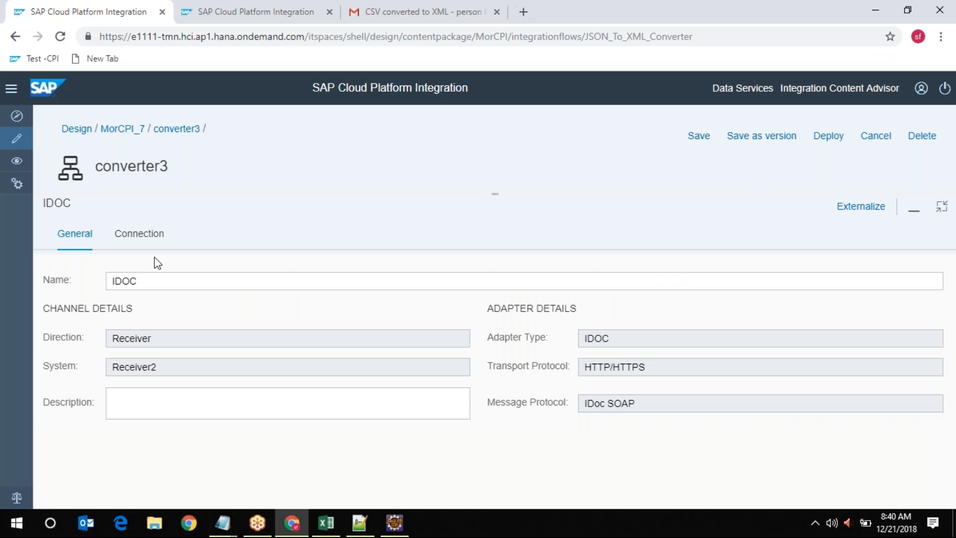
click(129, 238)
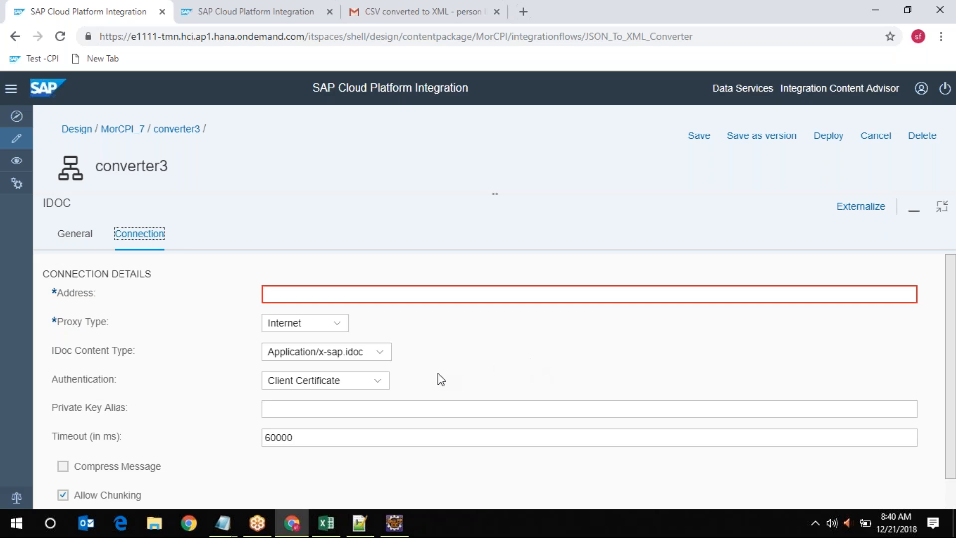
click(381, 353)
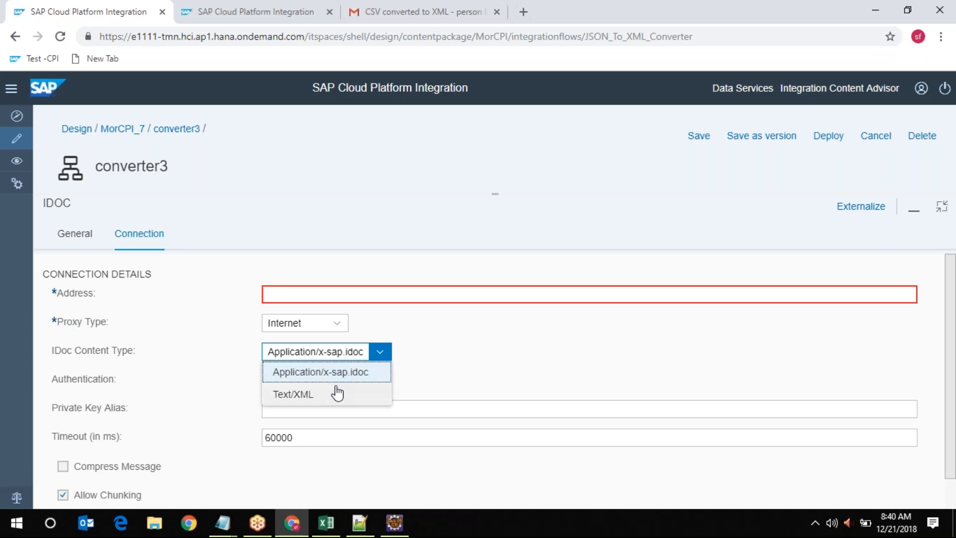
click(321, 396)
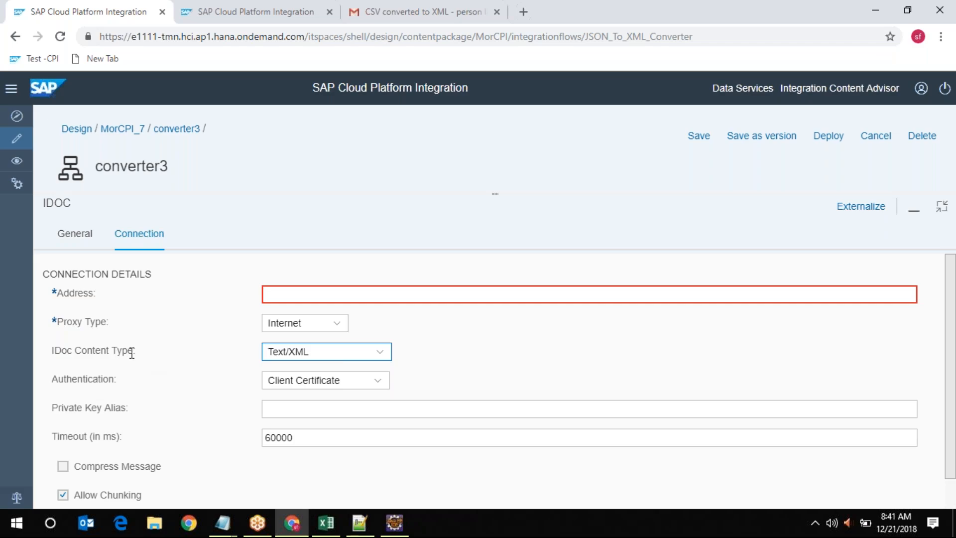
click(379, 353)
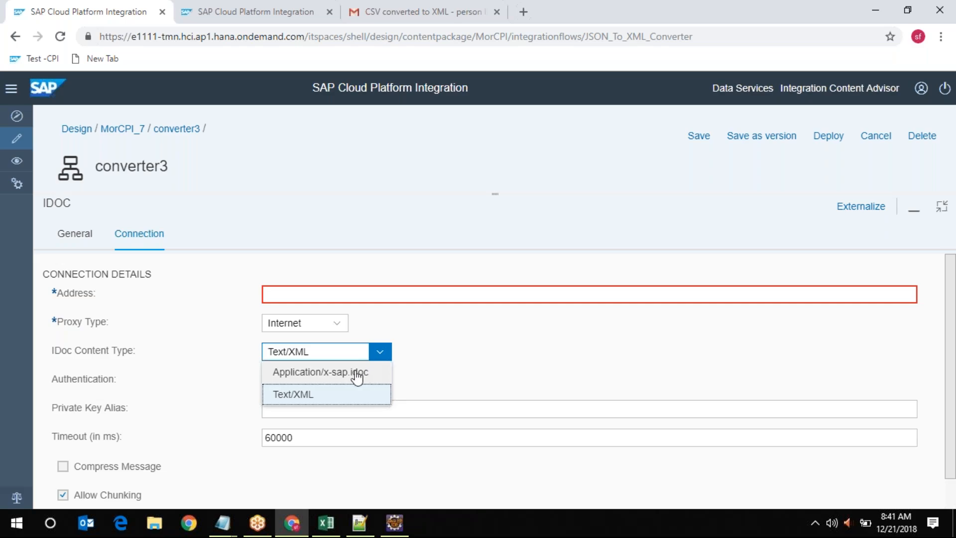
click(357, 376)
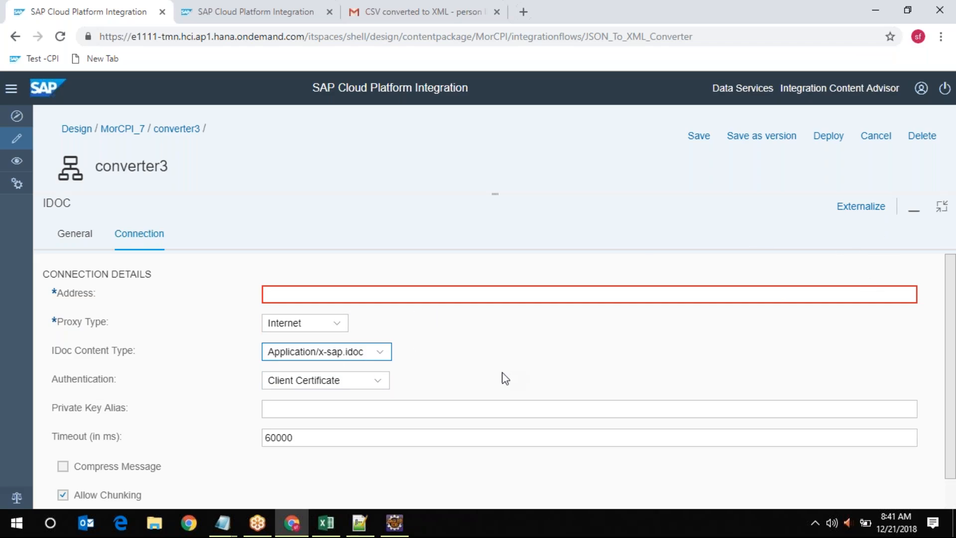
Set the IDoc content type to Text/XML, then restore the panel to show the flow diagram
click(381, 352)
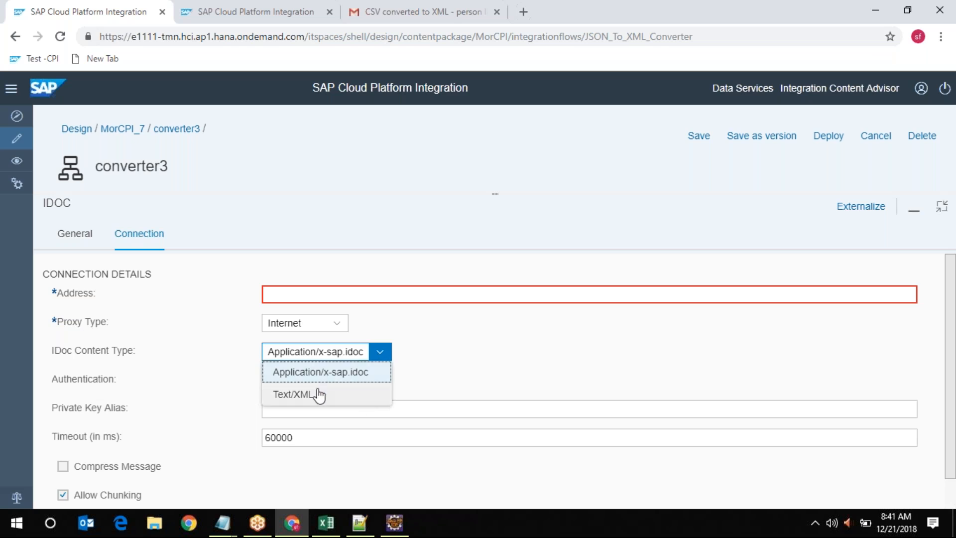
click(371, 379)
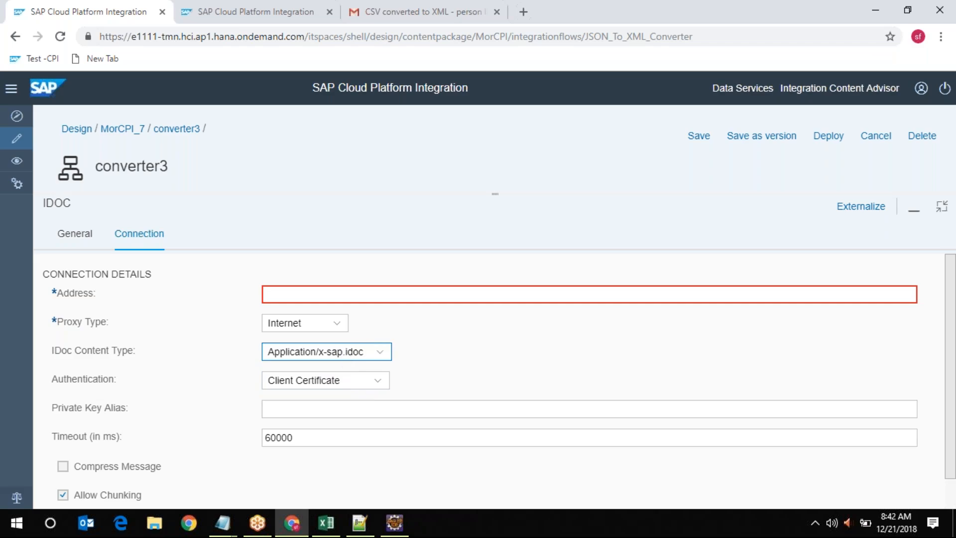
click(355, 357)
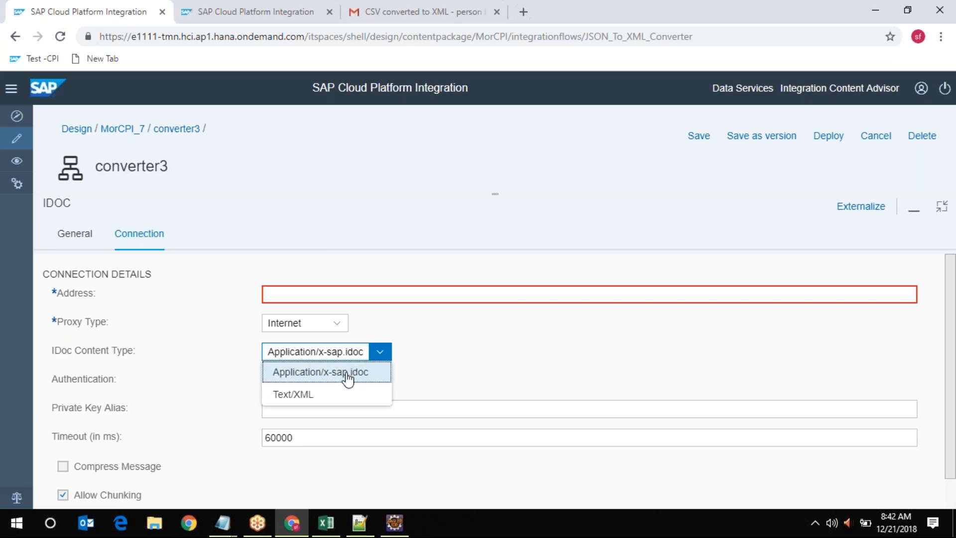
click(327, 397)
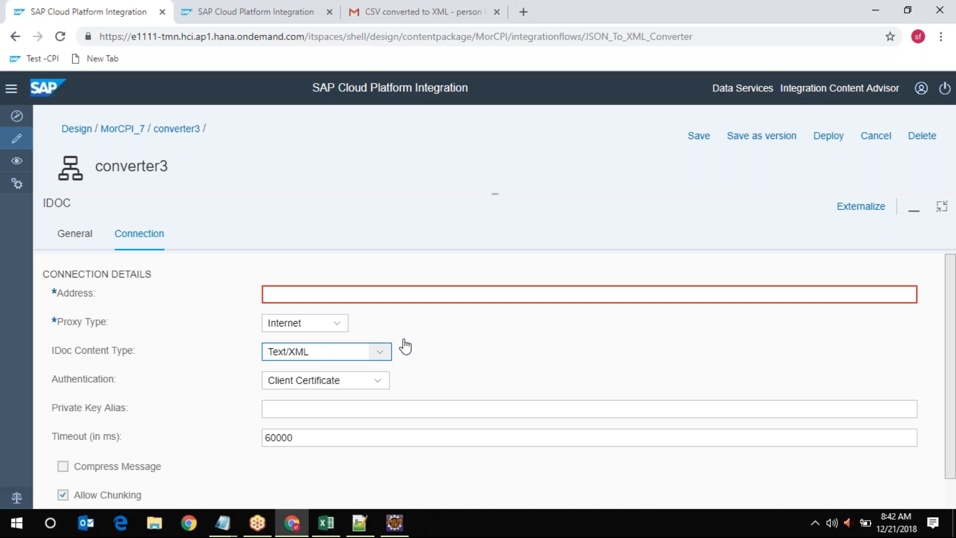
click(942, 217)
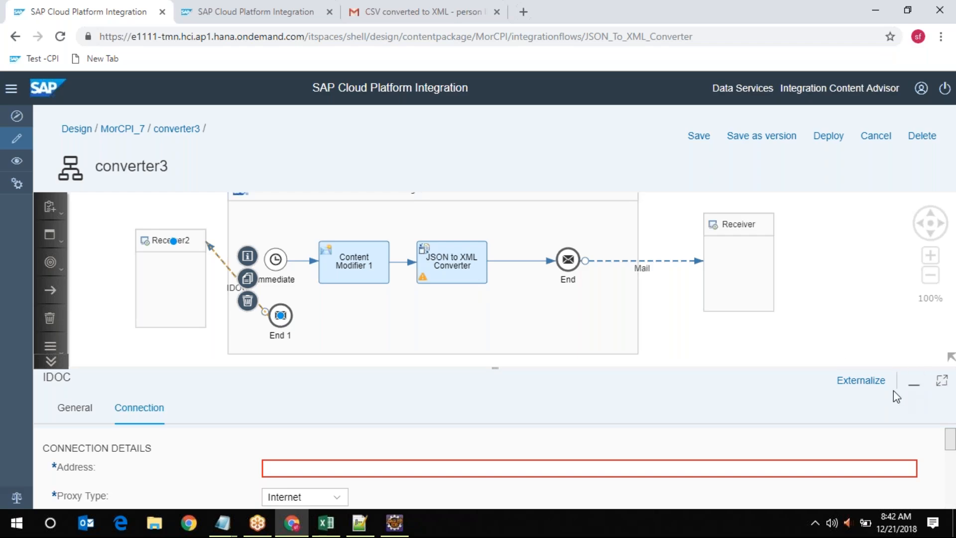
Maximize the IDOC connection panel, restore it, then maximize it again to fill the editor
click(942, 381)
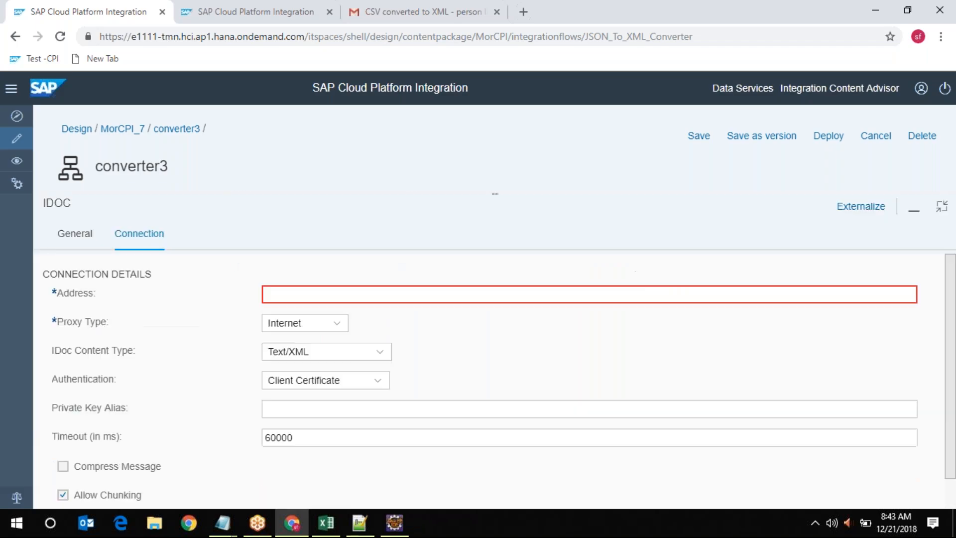
click(941, 208)
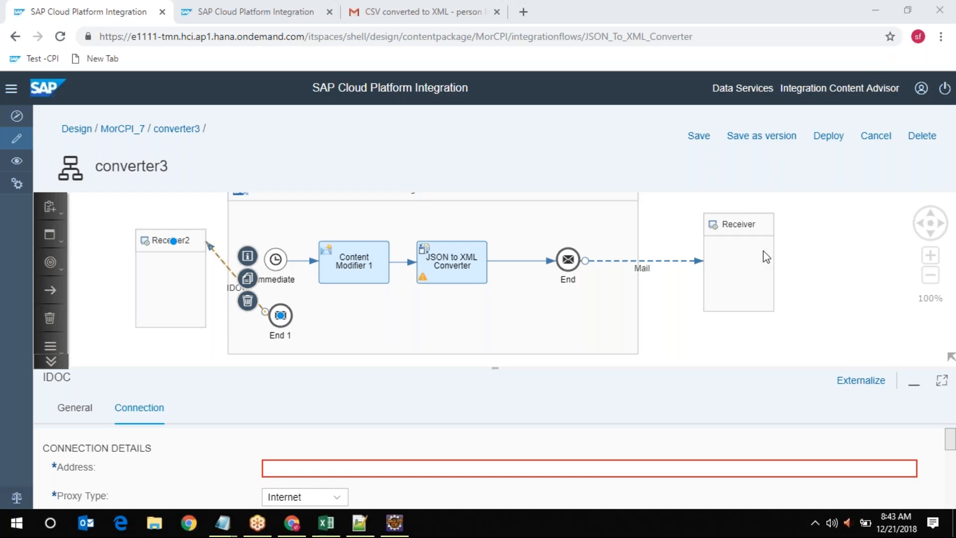
click(942, 382)
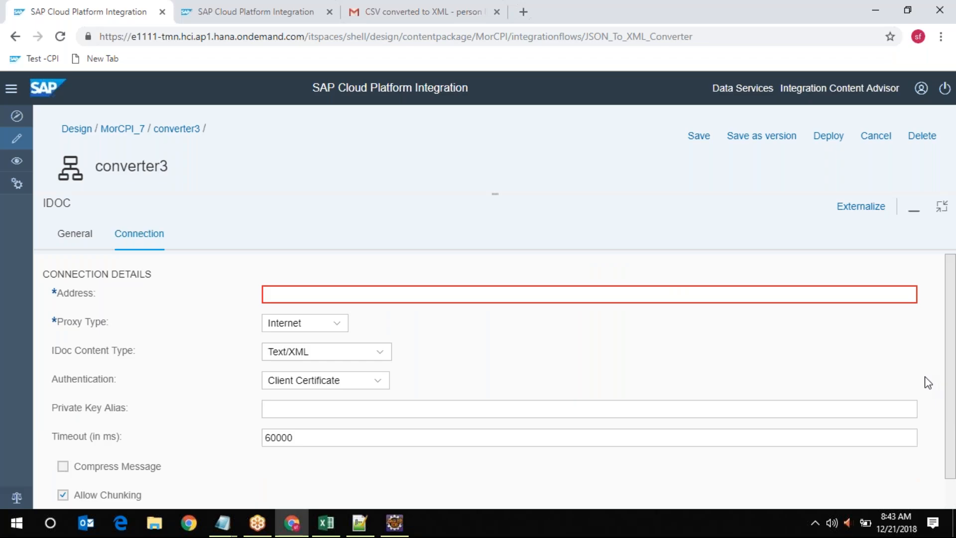
Leave the IDoc content type on Text/XML and toggle the panel, ending with the diagram visible
click(380, 354)
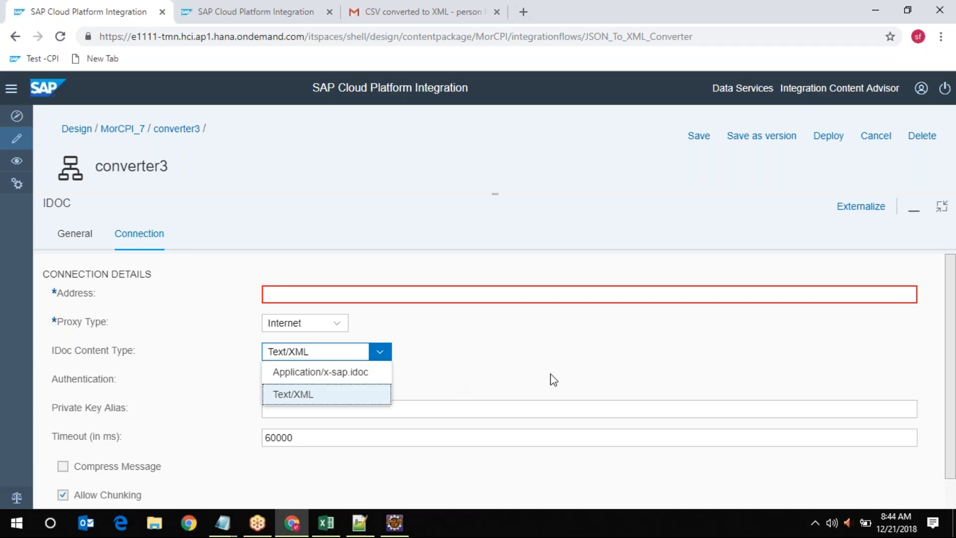
click(590, 370)
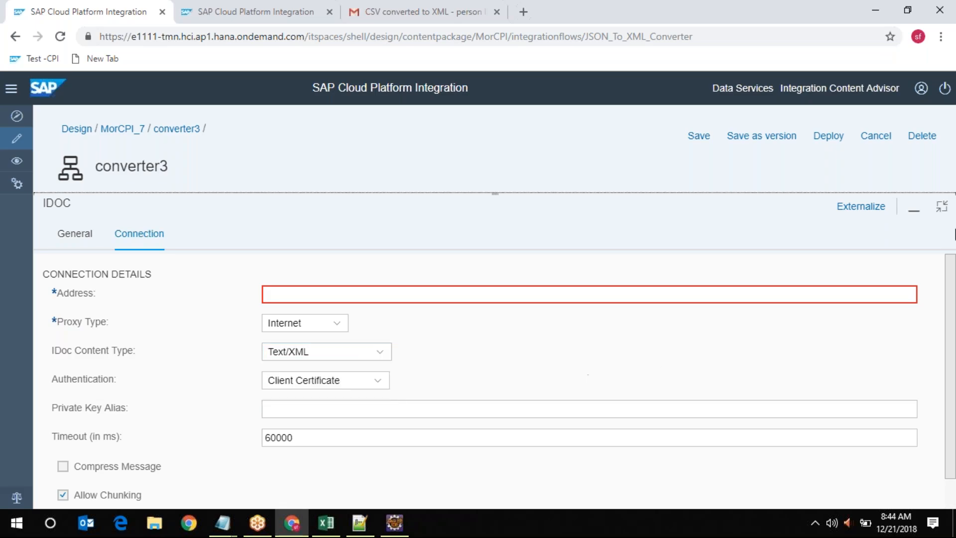
click(943, 209)
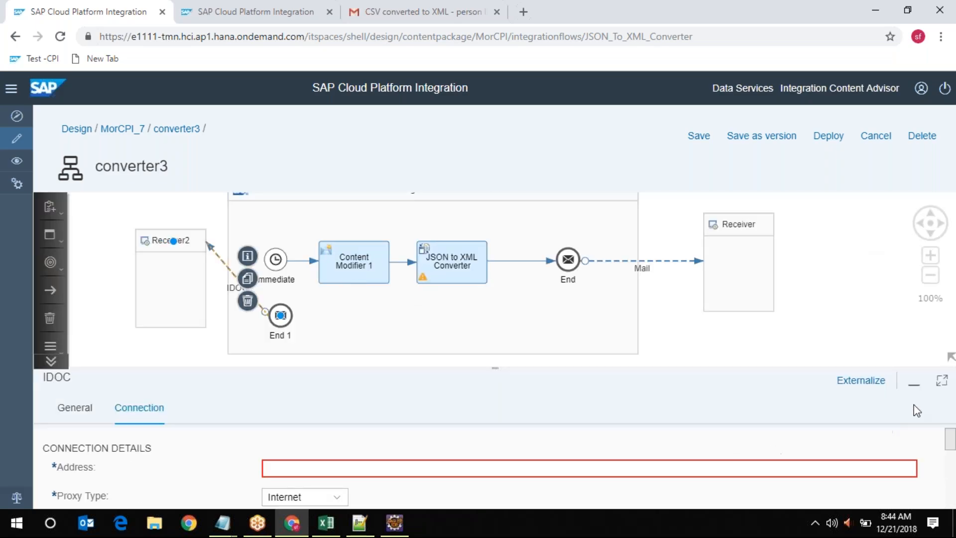
click(941, 384)
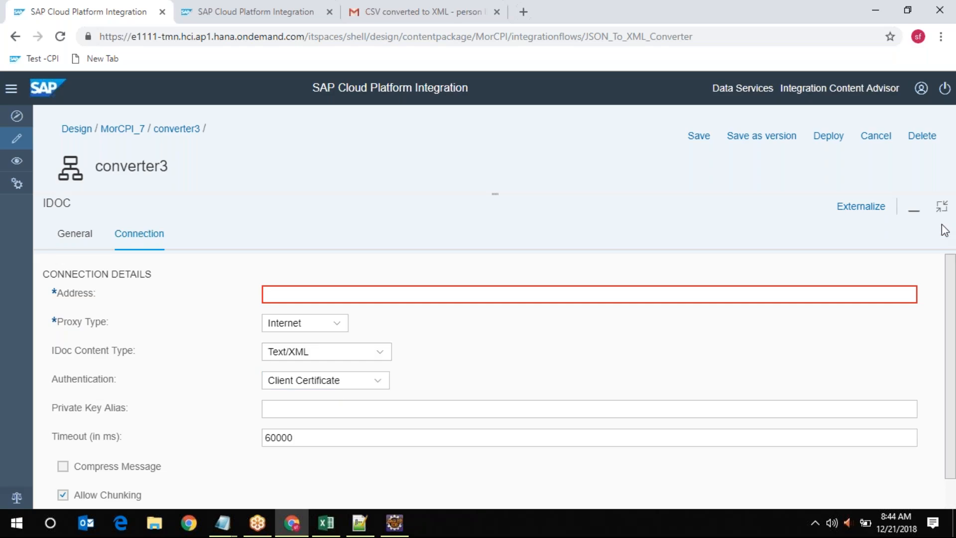
click(940, 207)
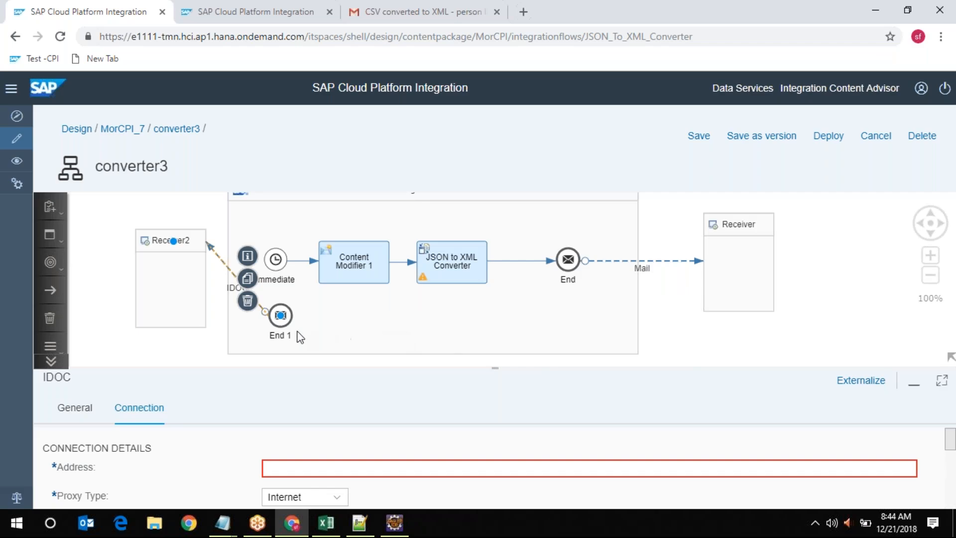
Delete the IDOC link, redraw End 1 to Receiver2, then cancel the adapter type choice
click(248, 301)
click(270, 309)
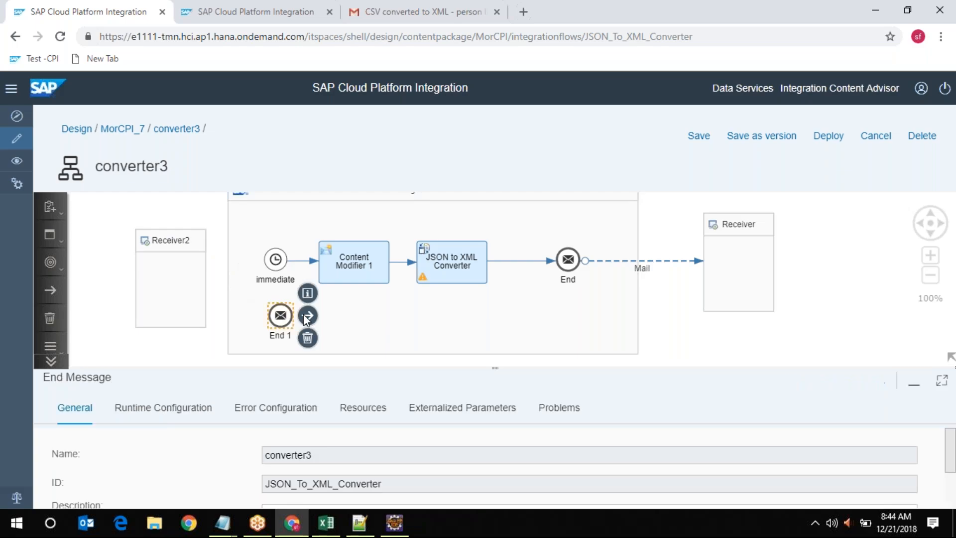
drag(308, 315, 179, 249)
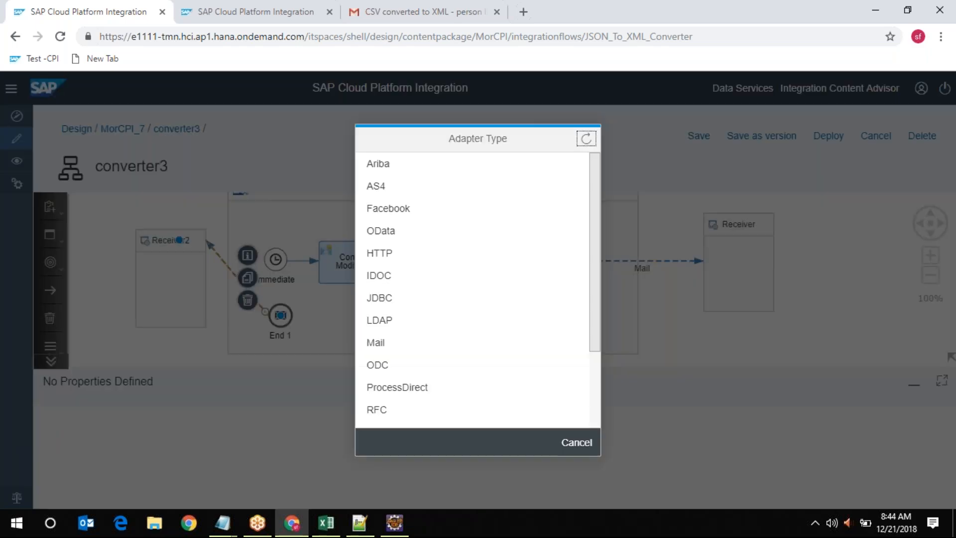
scroll(474, 258, down, 3)
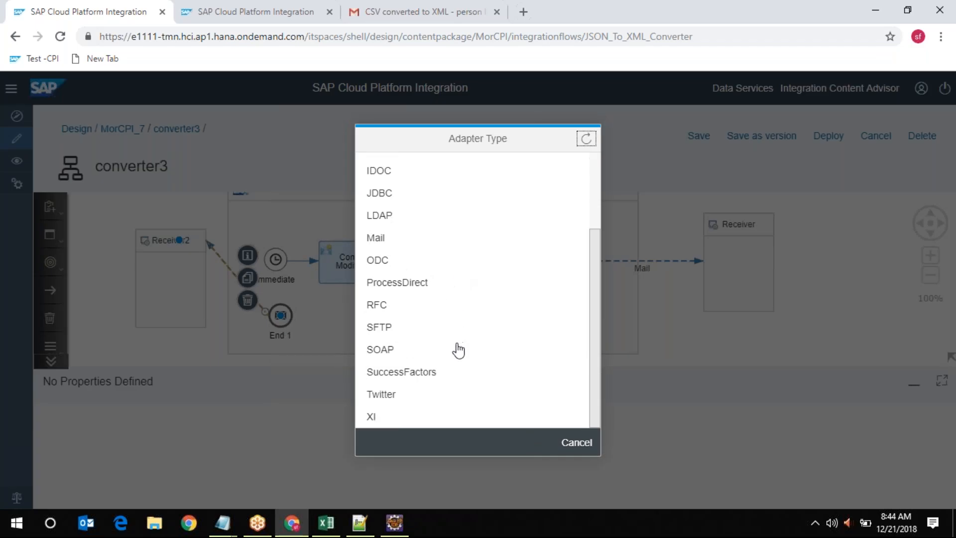
scroll(456, 346, up, 3)
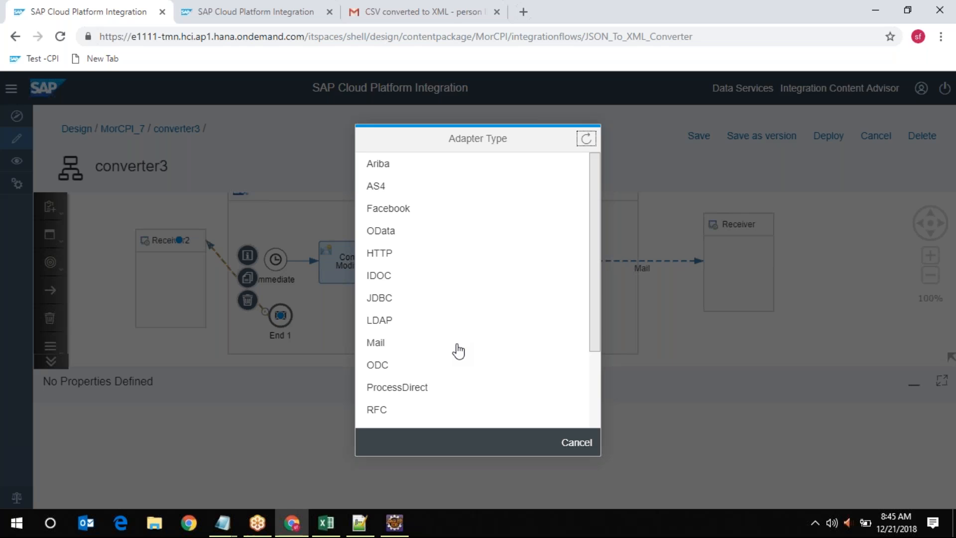
scroll(457, 350, down, 3)
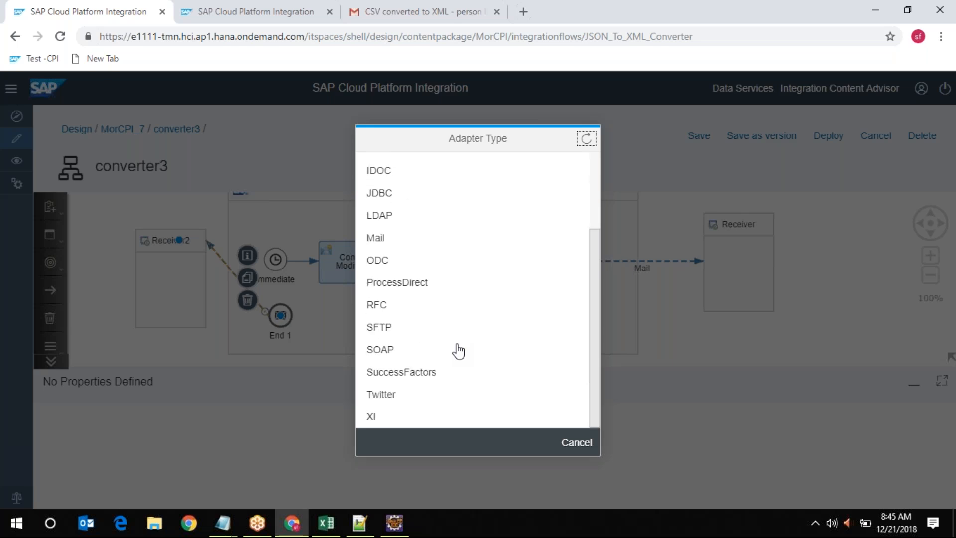
scroll(493, 387, up, 1)
scroll(494, 387, up, 2)
click(575, 443)
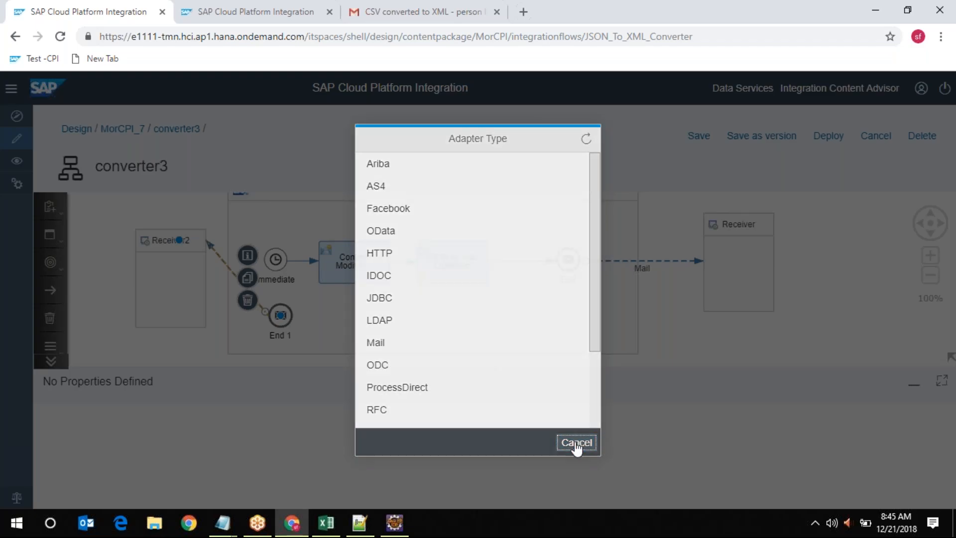
click(332, 328)
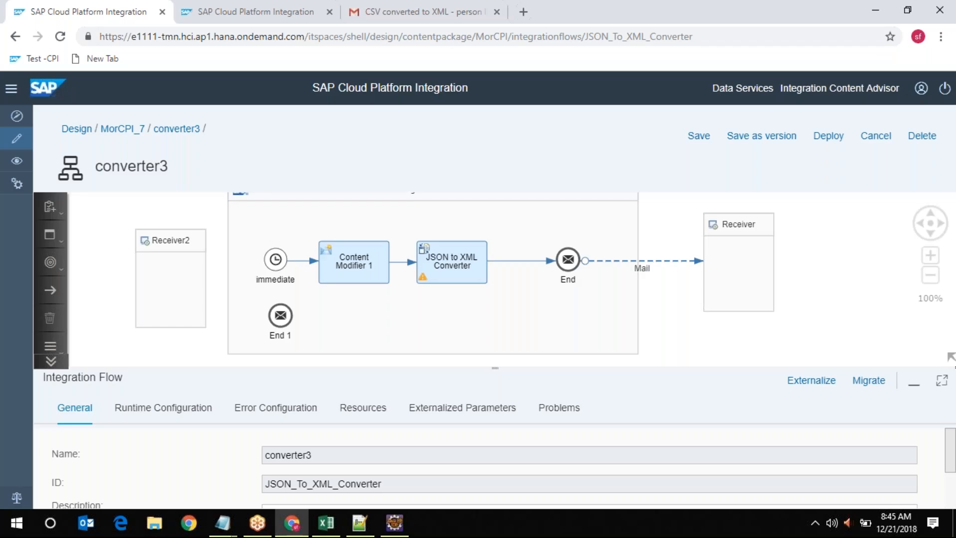
Delete the Receiver2 participant and the End 1 message end event
click(277, 261)
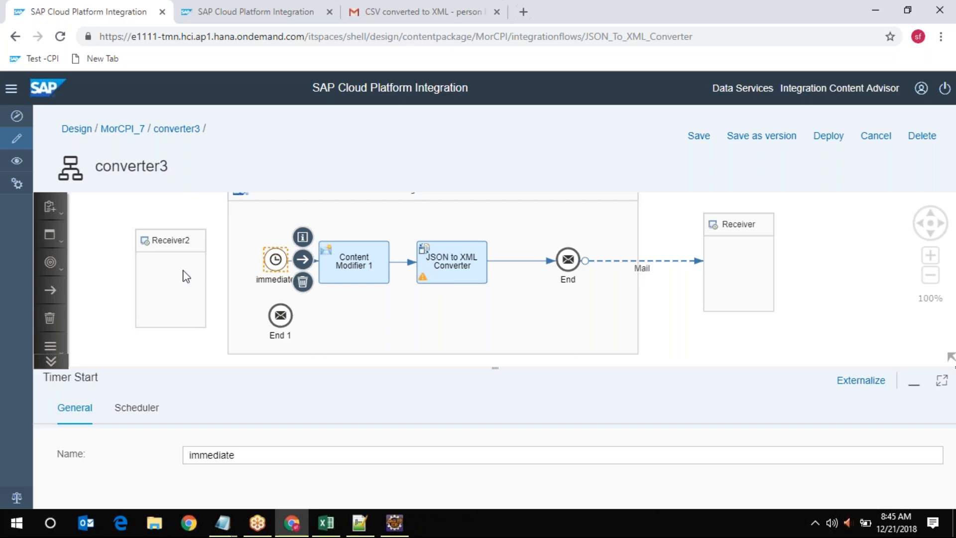
click(185, 242)
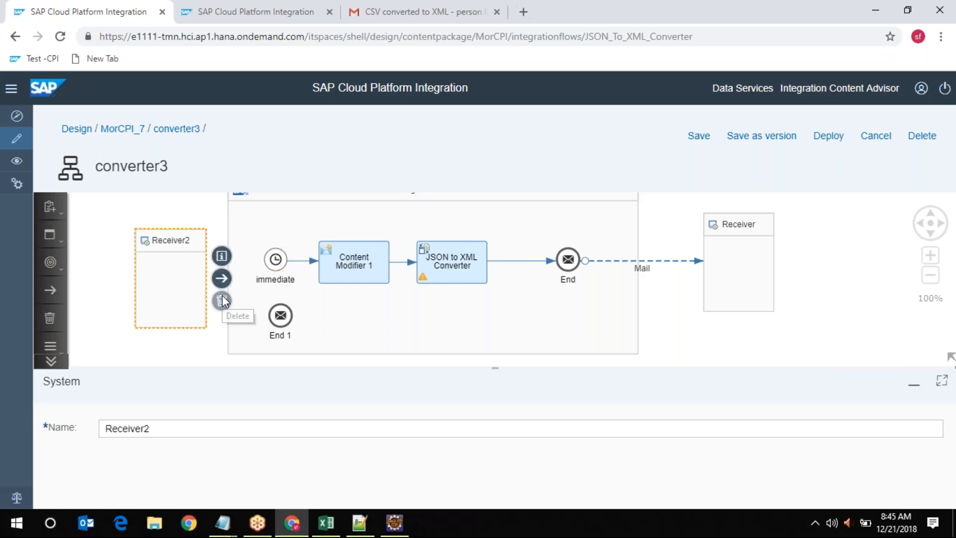
click(222, 301)
click(277, 321)
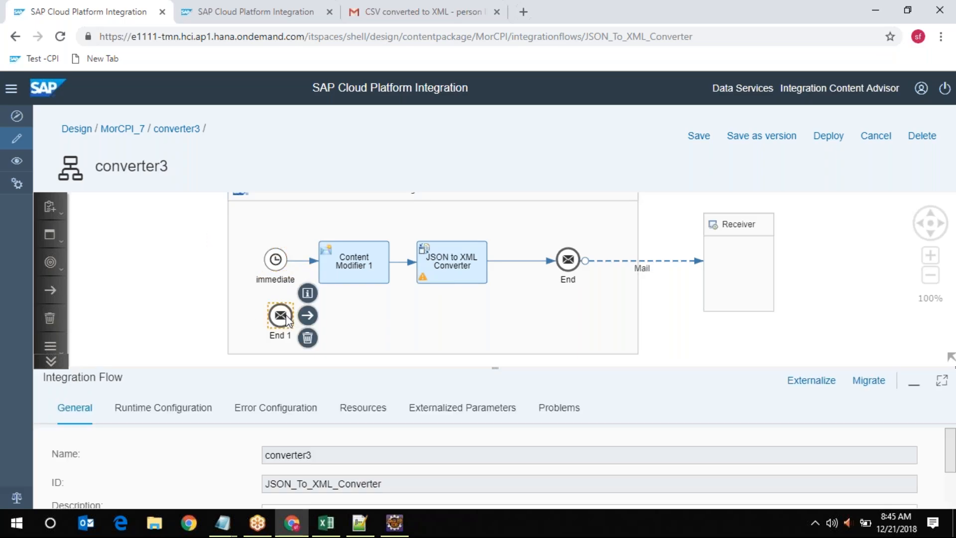
click(308, 339)
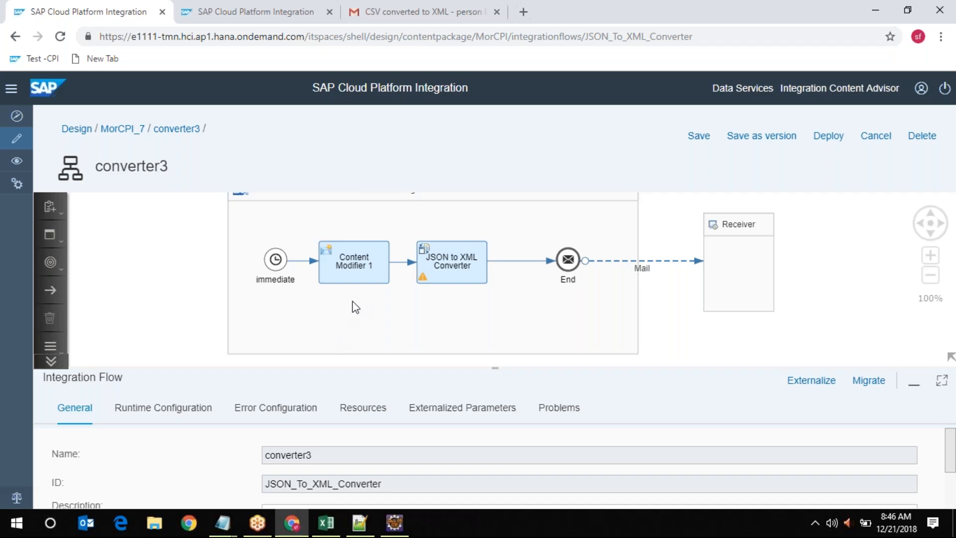
Review the JSON to XML Converter and Content Modifier 1 settings
click(447, 271)
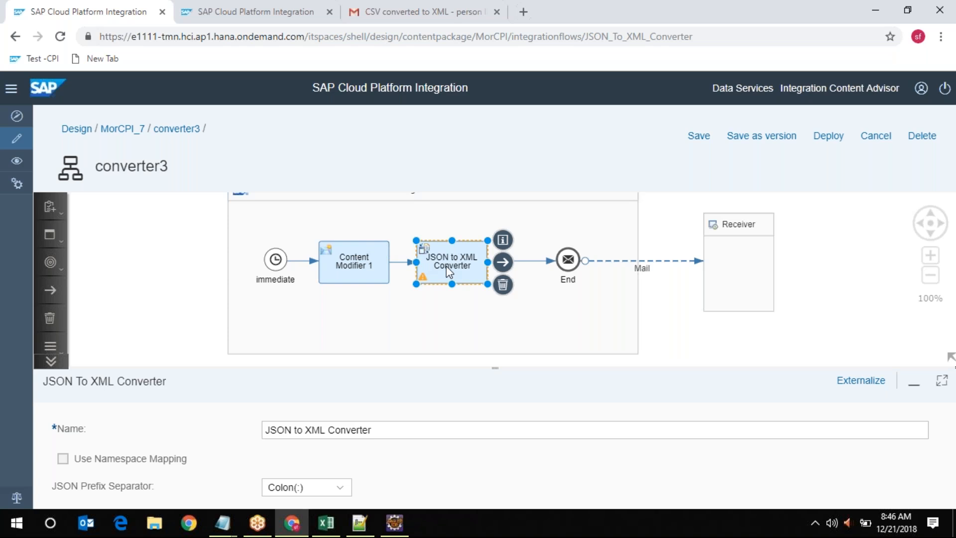
click(357, 267)
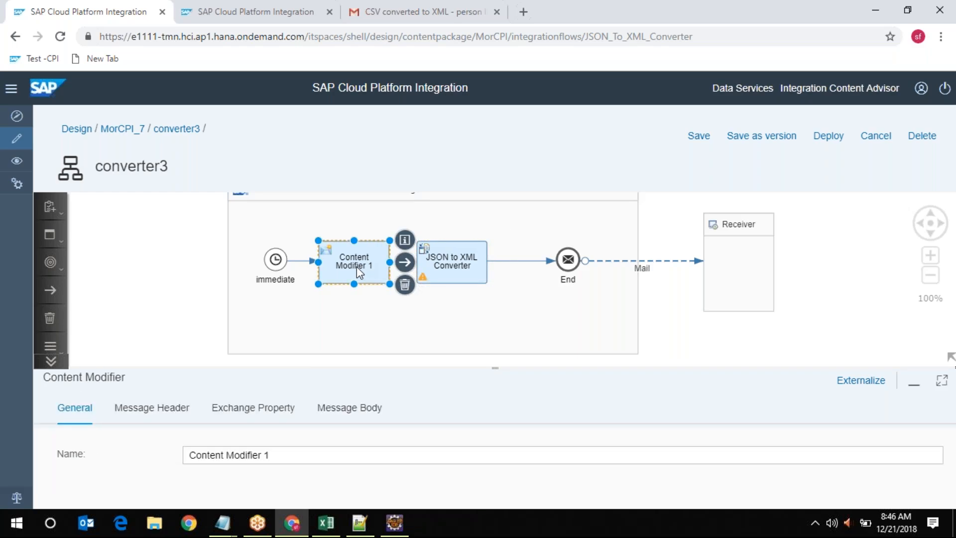
click(447, 266)
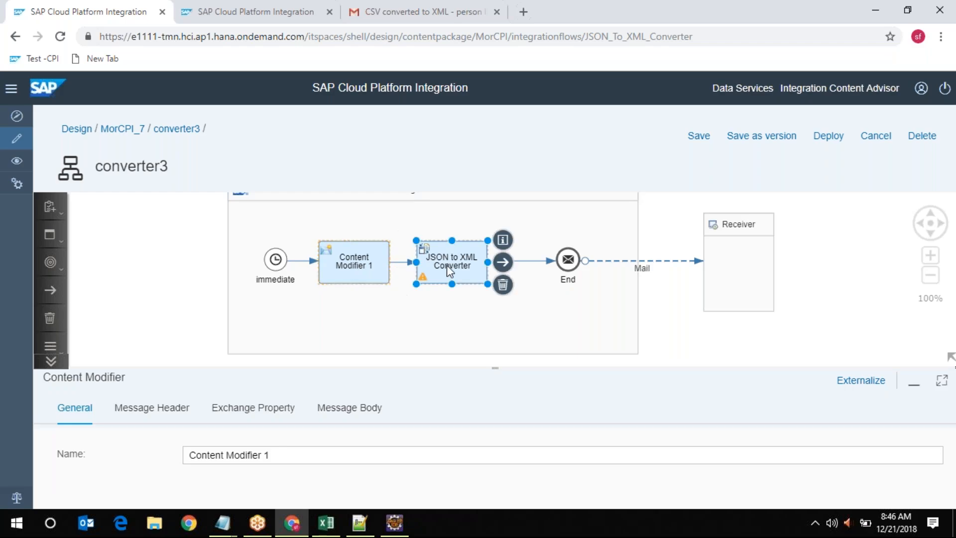
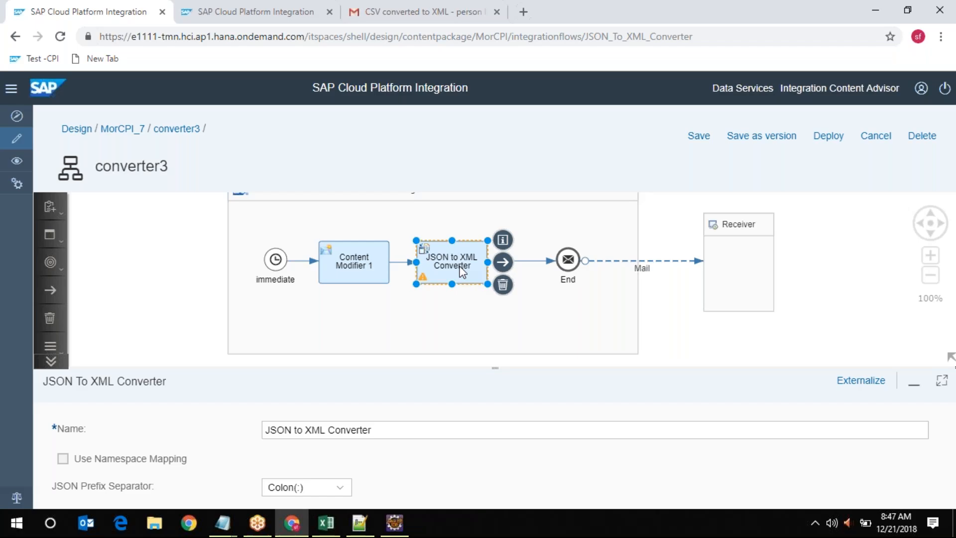
Show the Converter list (XML to JSON, JSON to XML, CSV to XML, XML to CSV) in the palette
click(941, 380)
click(942, 206)
click(47, 361)
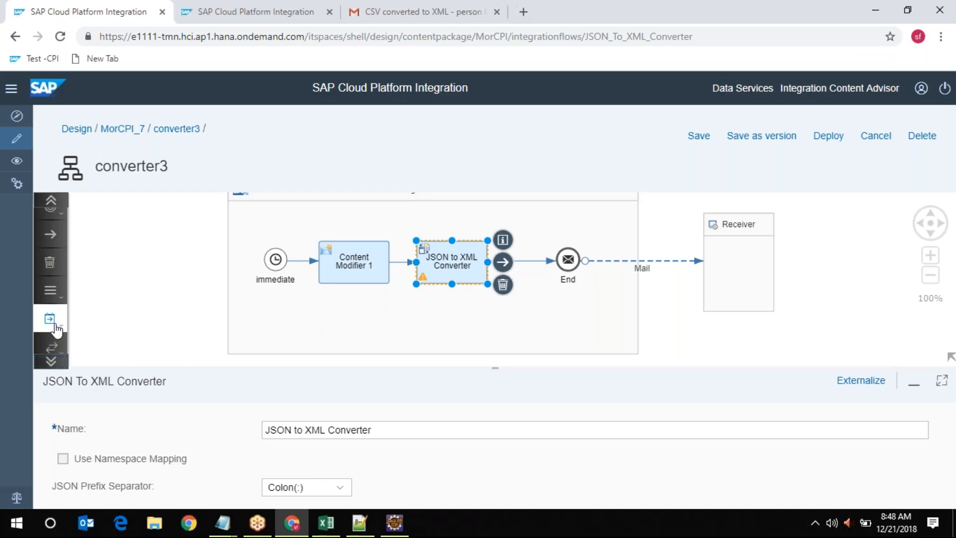
click(57, 330)
click(149, 306)
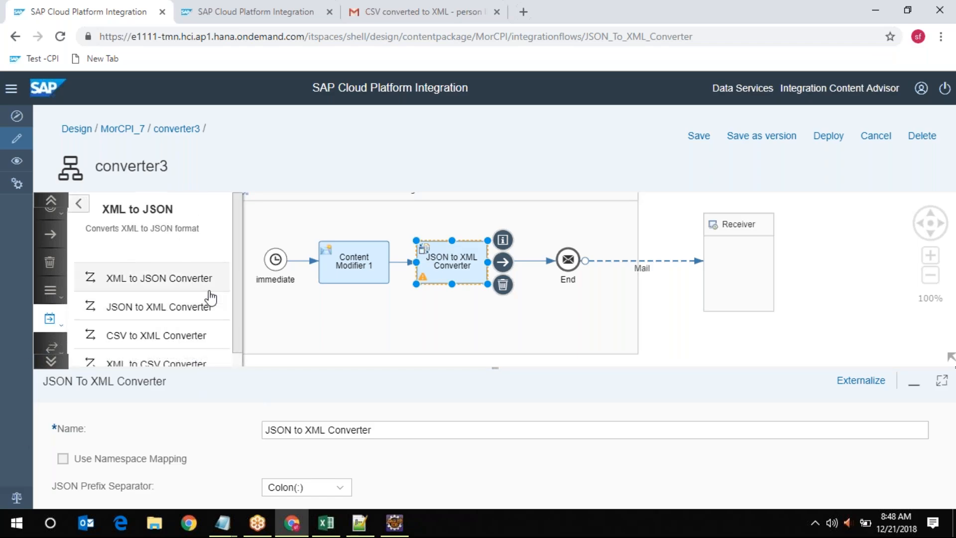
scroll(209, 322, down, 1)
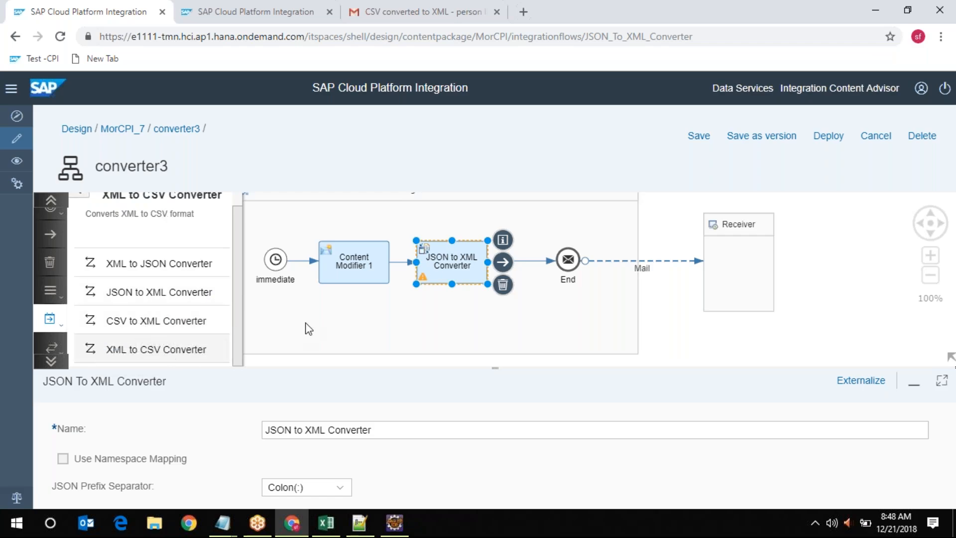
Select Content Modifier 1 and the JSON to XML Converter, then preview the XML to CSV Converter
click(358, 263)
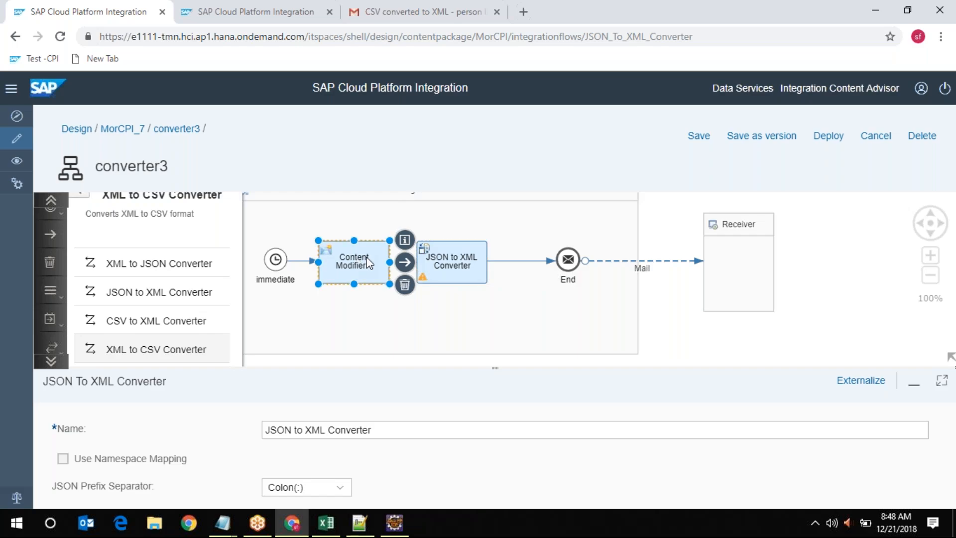
click(474, 262)
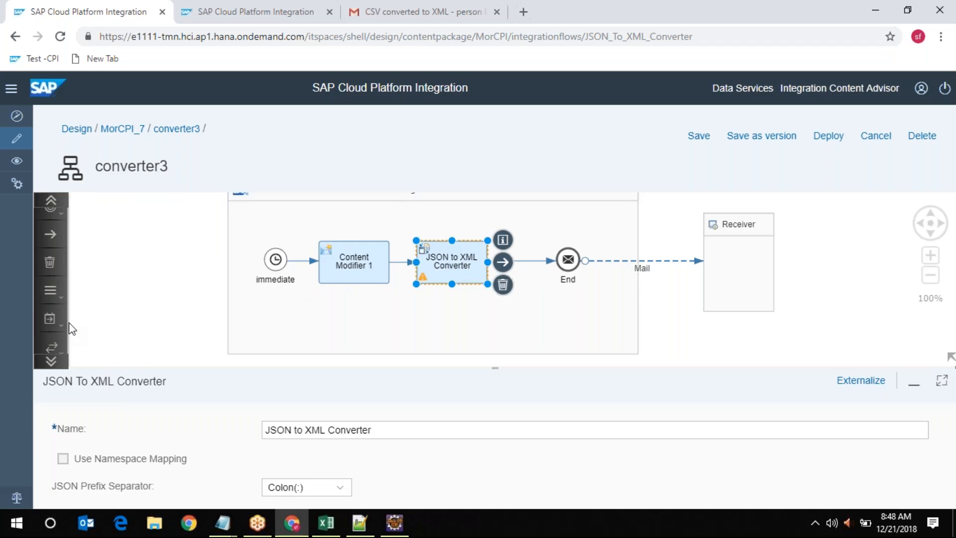
click(748, 21)
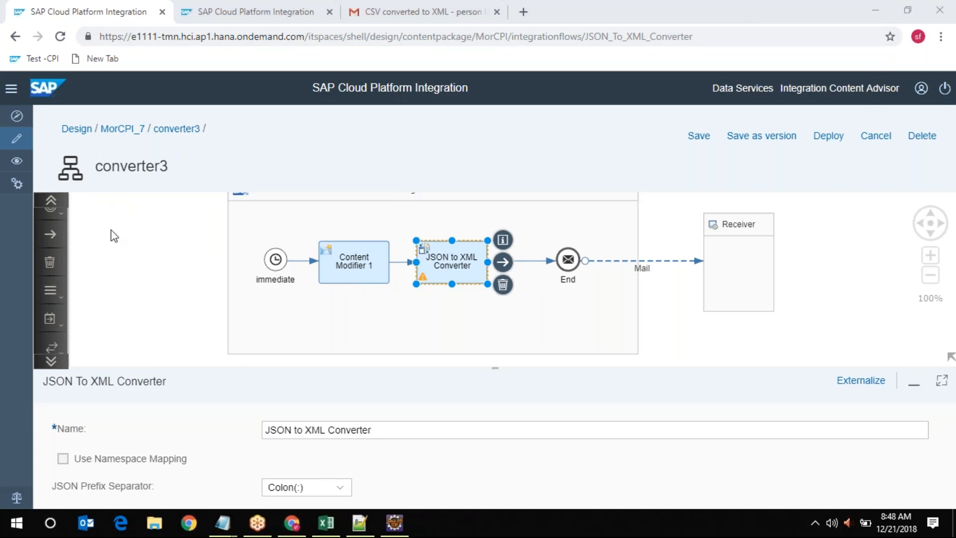
click(50, 319)
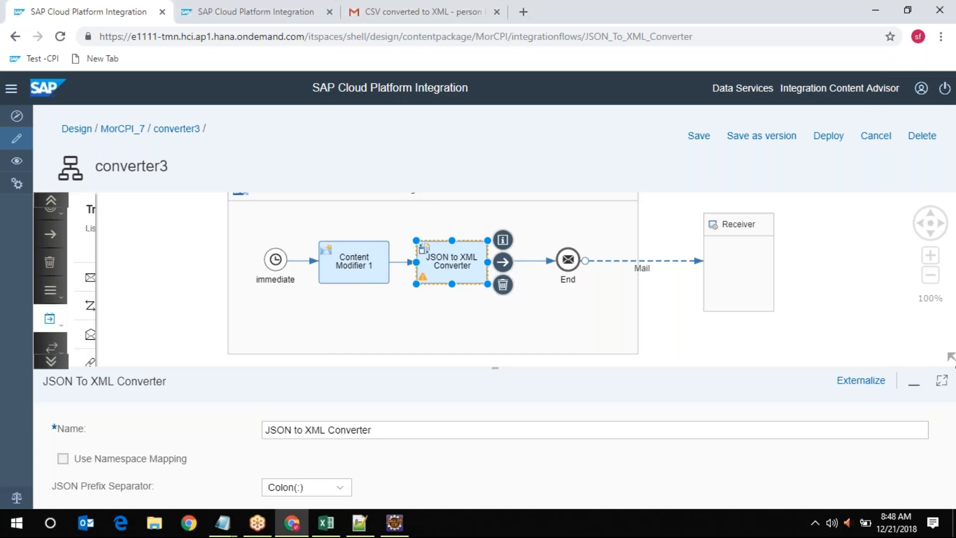
click(168, 310)
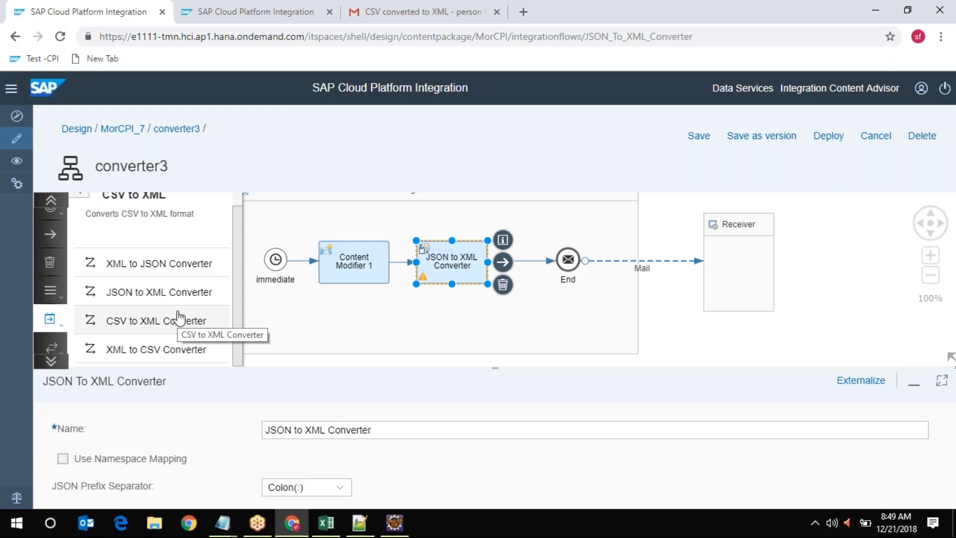
click(156, 349)
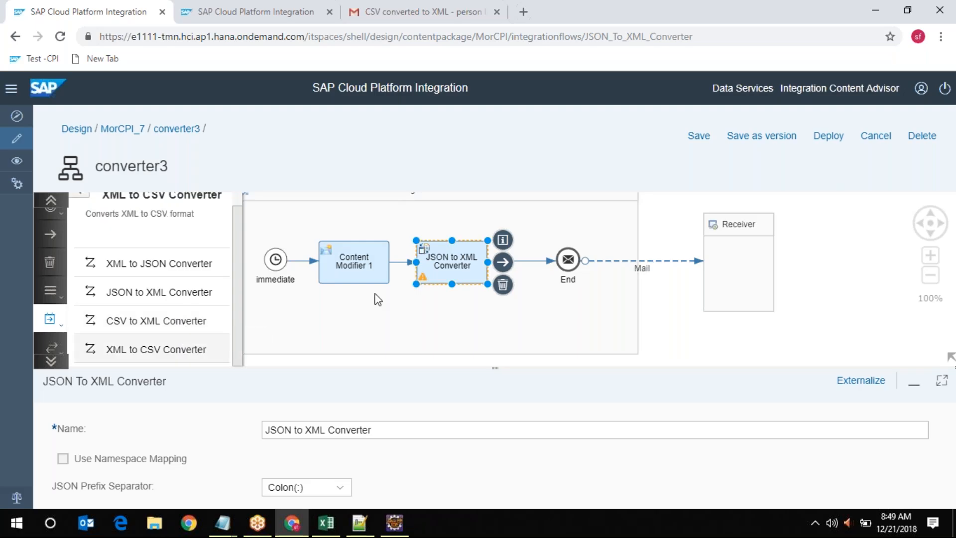
click(353, 263)
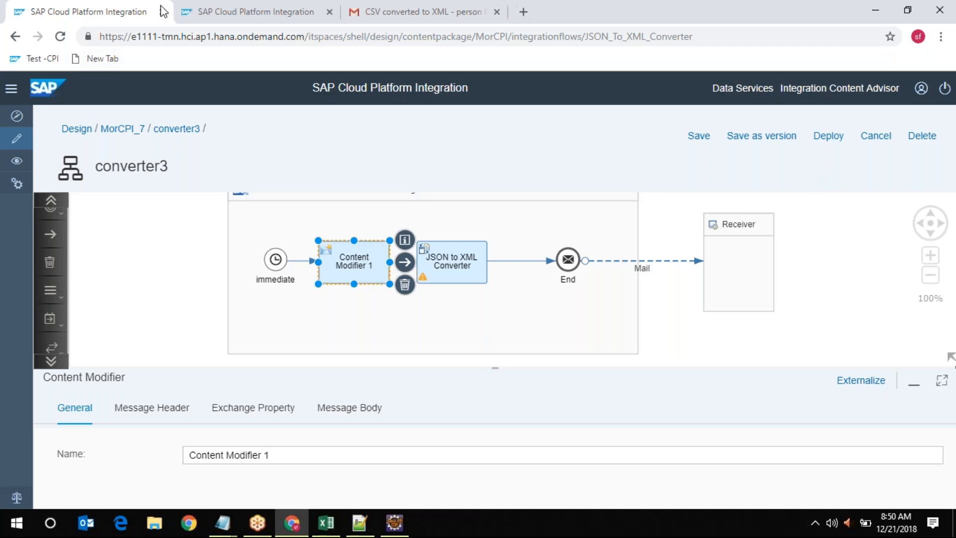
Refresh the message monitor to confirm the latest converter3 message completed, then return to the flow
click(226, 6)
click(369, 243)
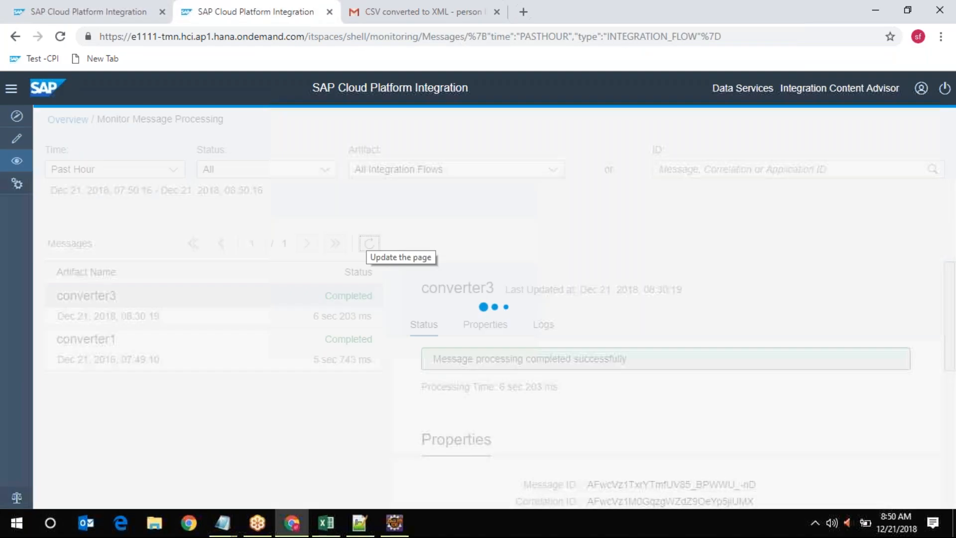
click(82, 11)
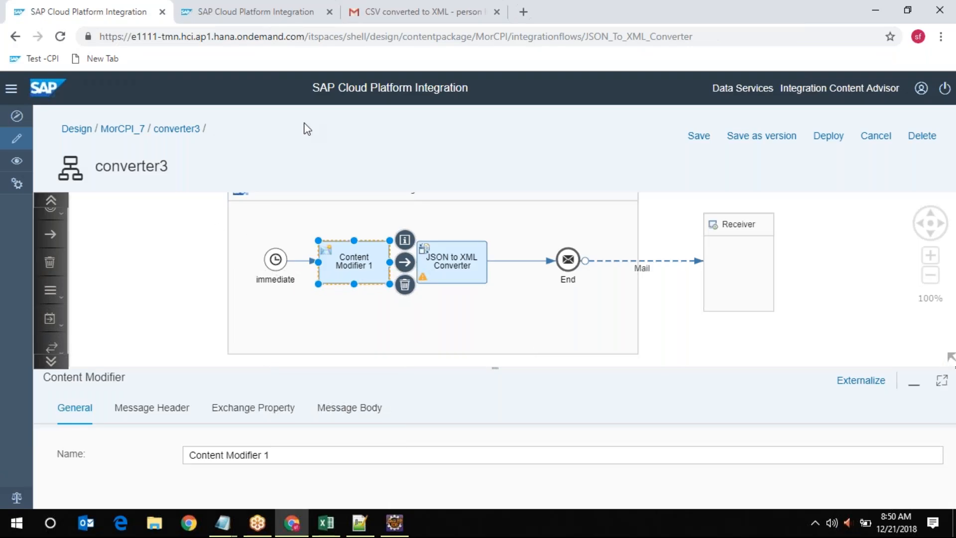
Open the 'mail 1 - JSON To XML Converter' email from the Gmail inbox
click(406, 15)
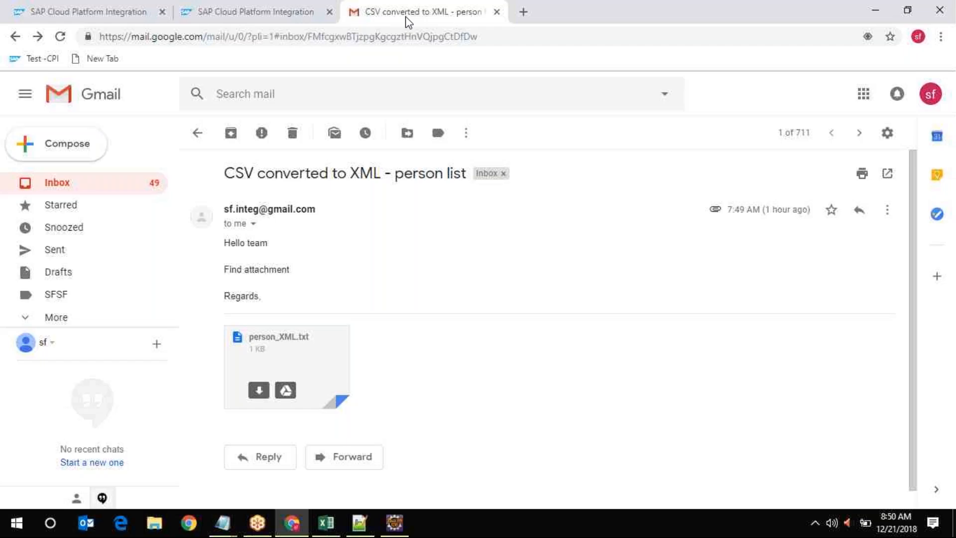
click(197, 133)
click(570, 214)
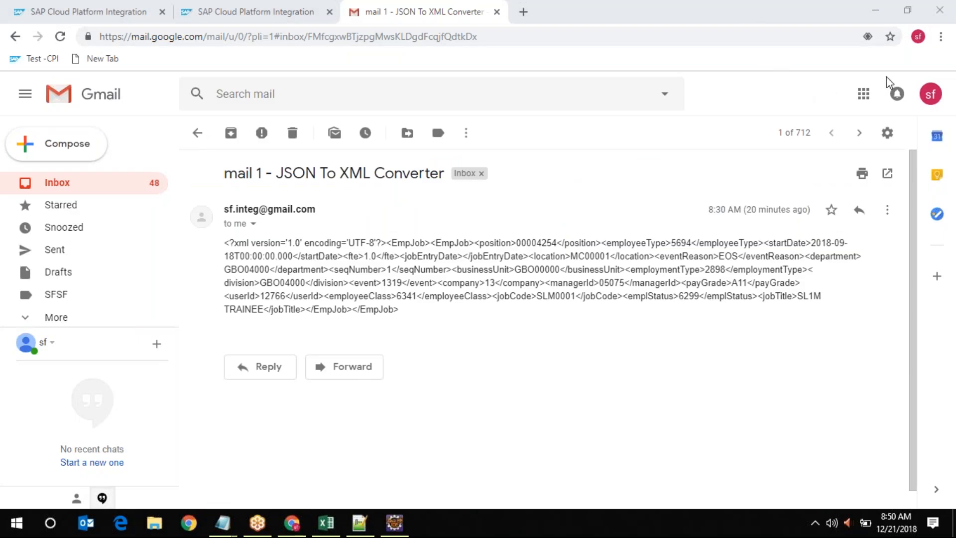
Return to the converter3 flow editor with Content Modifier 1's settings below the diagram
click(107, 9)
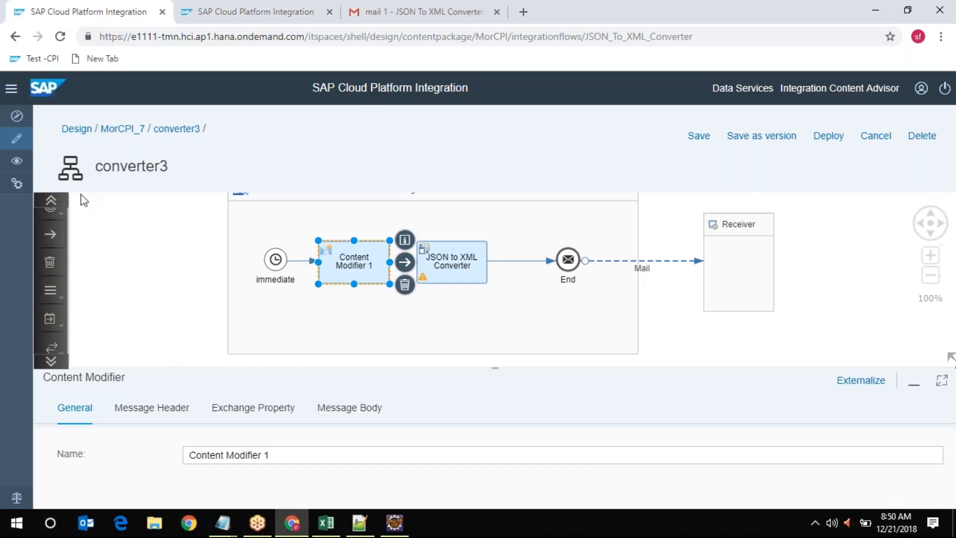
click(748, 19)
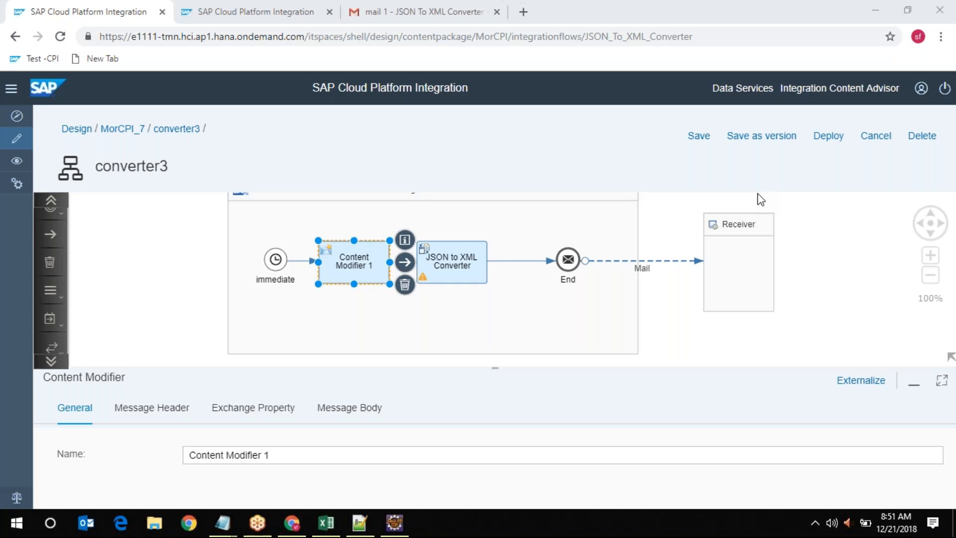
click(505, 169)
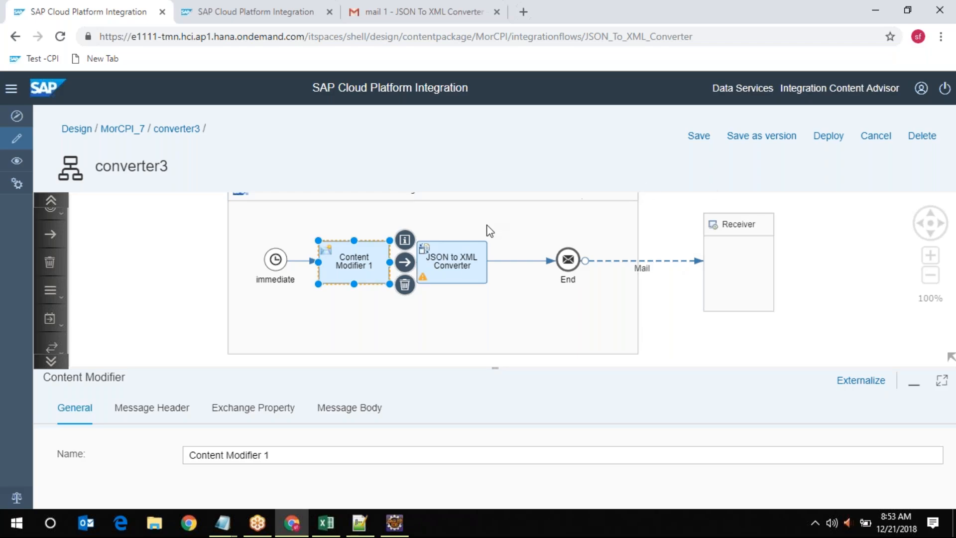
Display the JSON to XML Converter's properties: namespace mapping off, Colon(:) JSON prefix separator
click(465, 265)
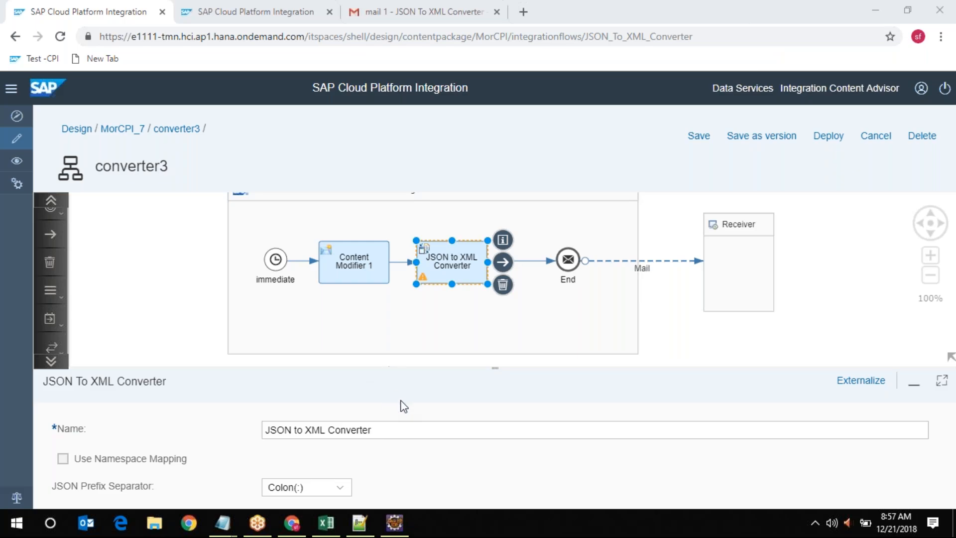
click(379, 10)
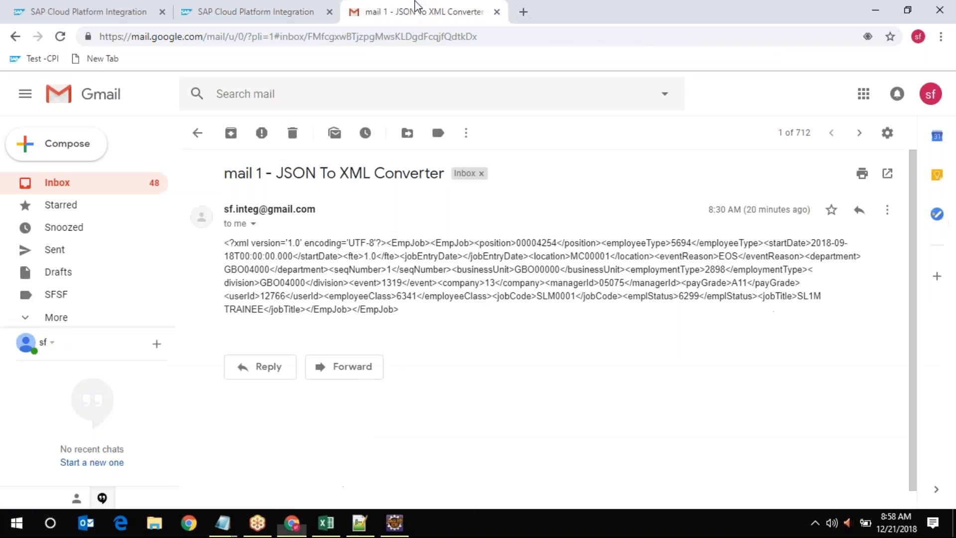
drag(225, 243, 298, 269)
click(438, 315)
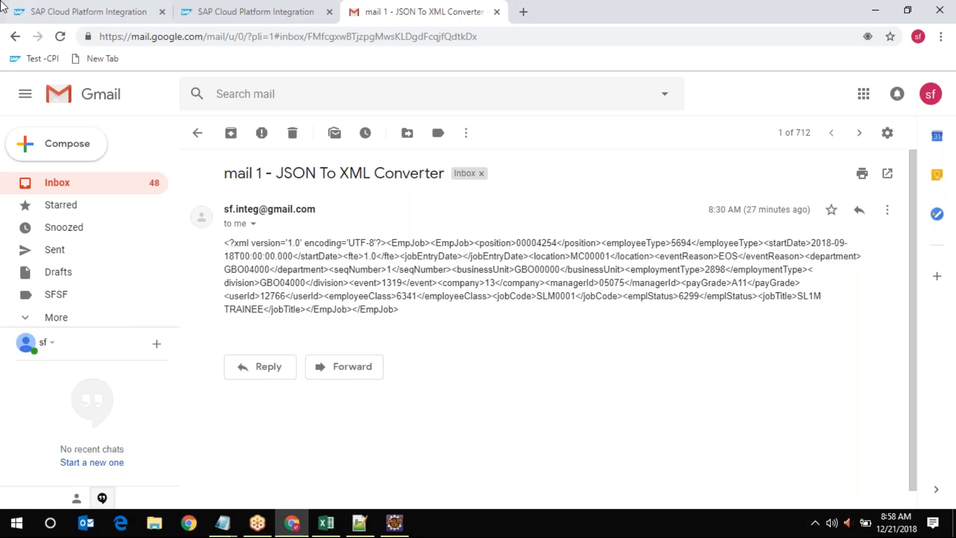
click(75, 7)
click(333, 280)
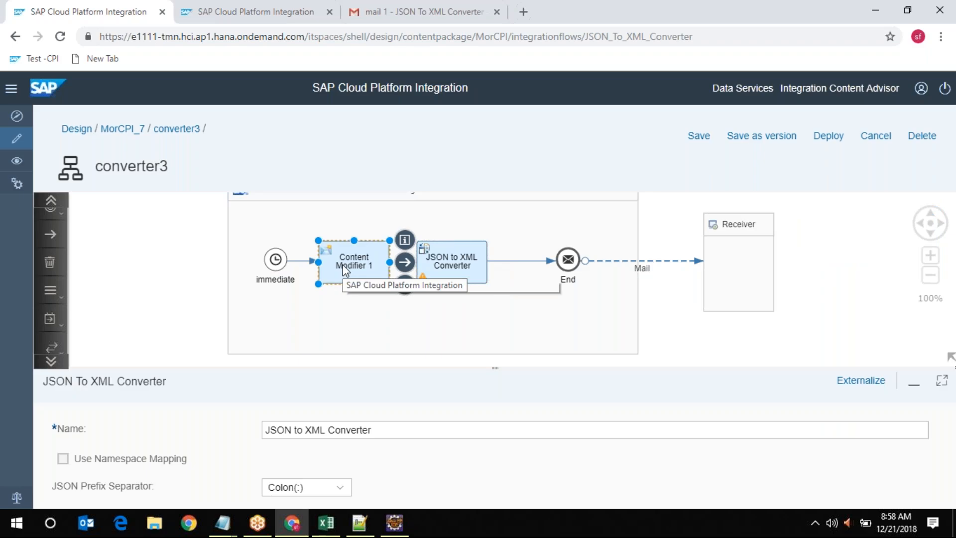
Compare Content Modifier 1's JSON message body with the XML body of the received email
click(351, 412)
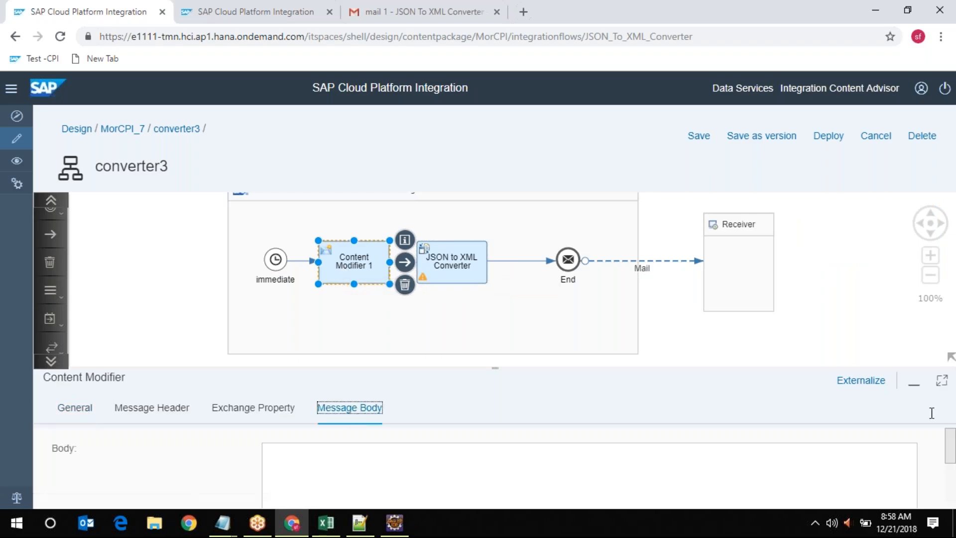
click(941, 380)
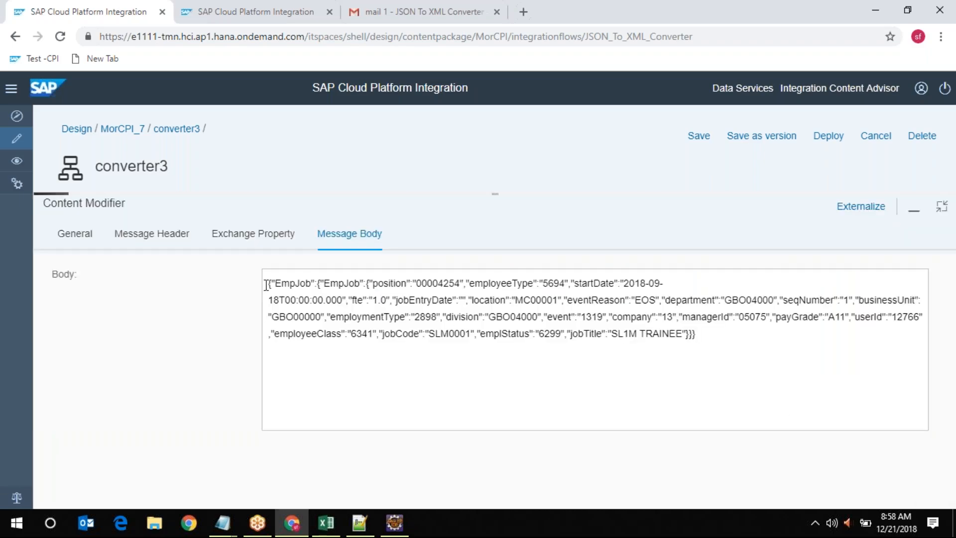
drag(267, 284, 712, 324)
click(416, 11)
drag(453, 313, 238, 209)
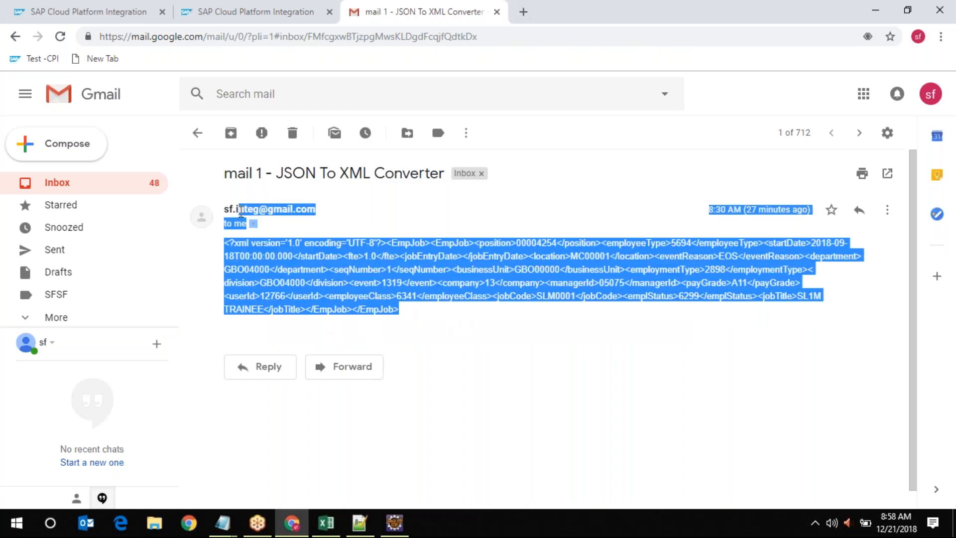
click(197, 133)
Restore the converter3 flow view and start saving it as a new version
click(50, 12)
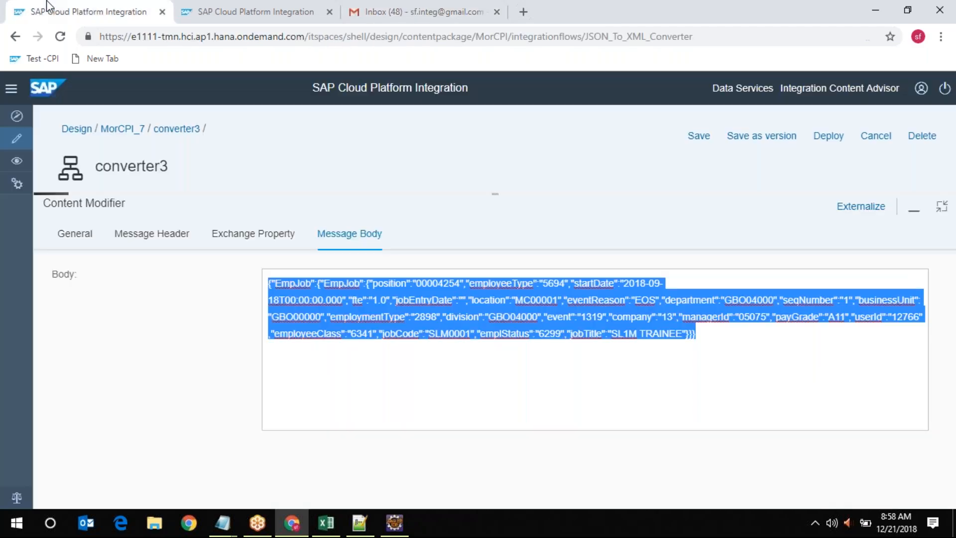
click(936, 213)
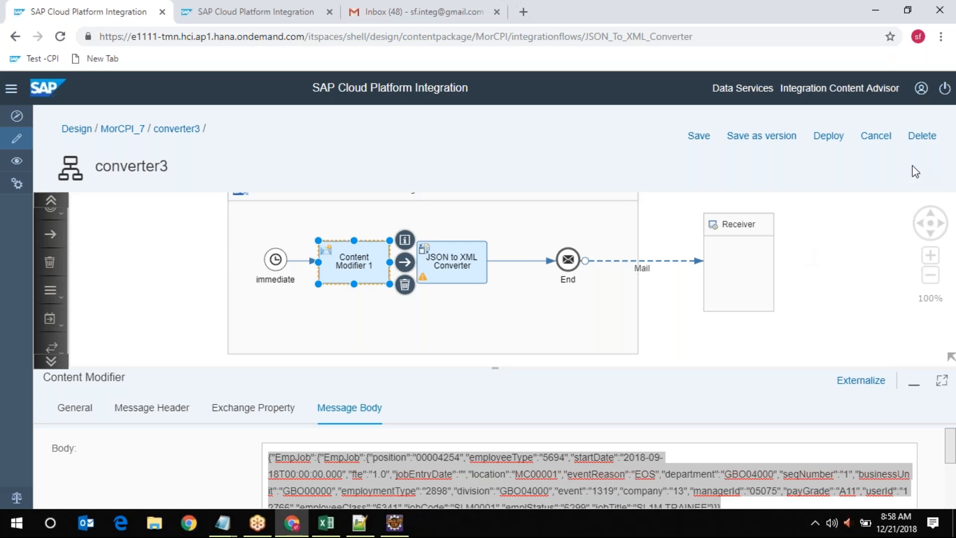
click(759, 141)
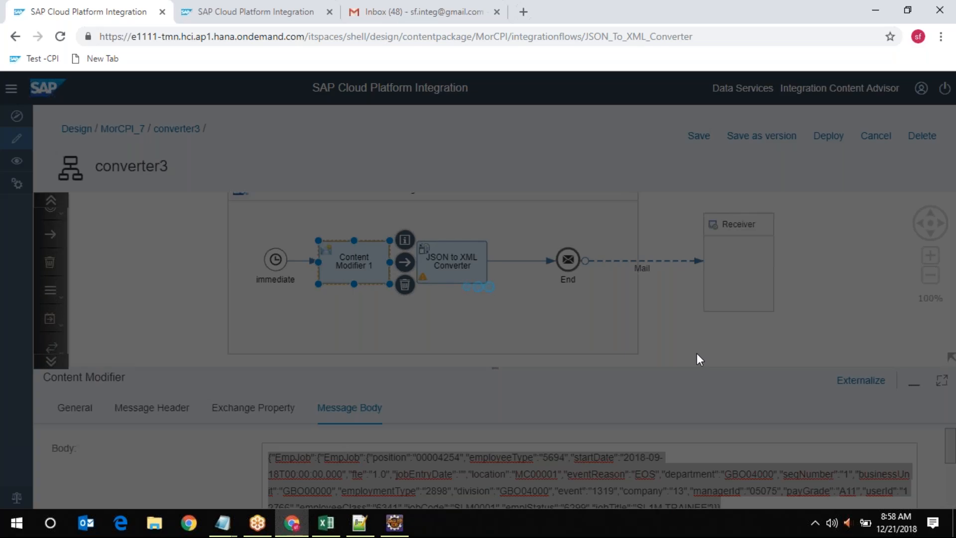
Confirm saving converter3 as version 1.0.9
click(592, 365)
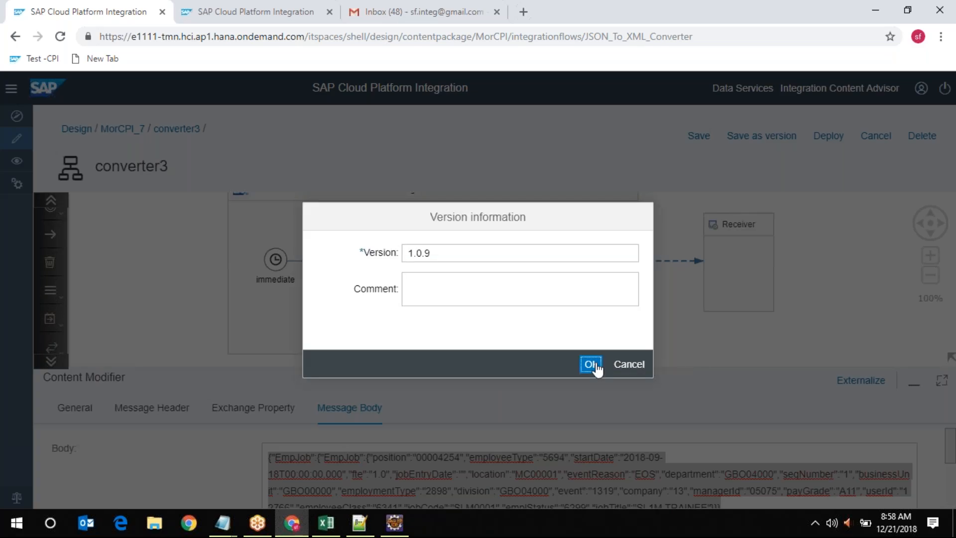